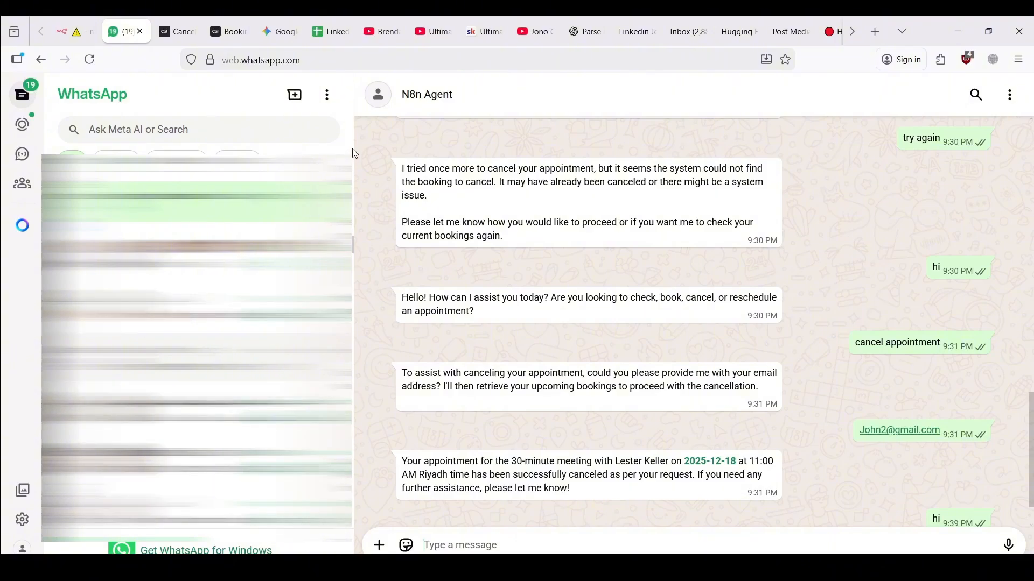
# Review the upcoming Cal.com bookings, then return to the Appointment Workflow2 editor in n8n
pyautogui.click(227, 21)
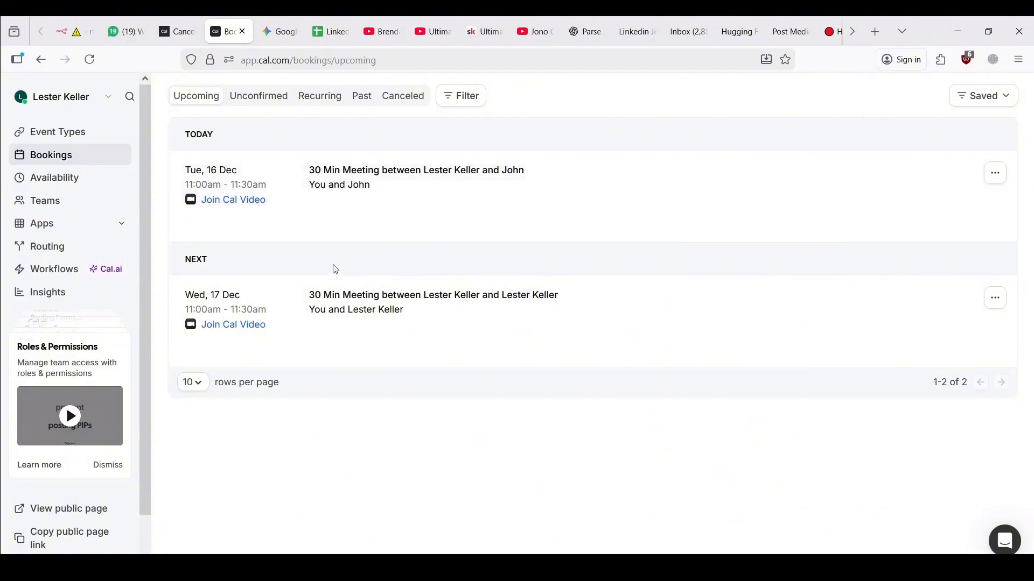
pyautogui.click(69, 29)
pyautogui.moveTo(331, 250)
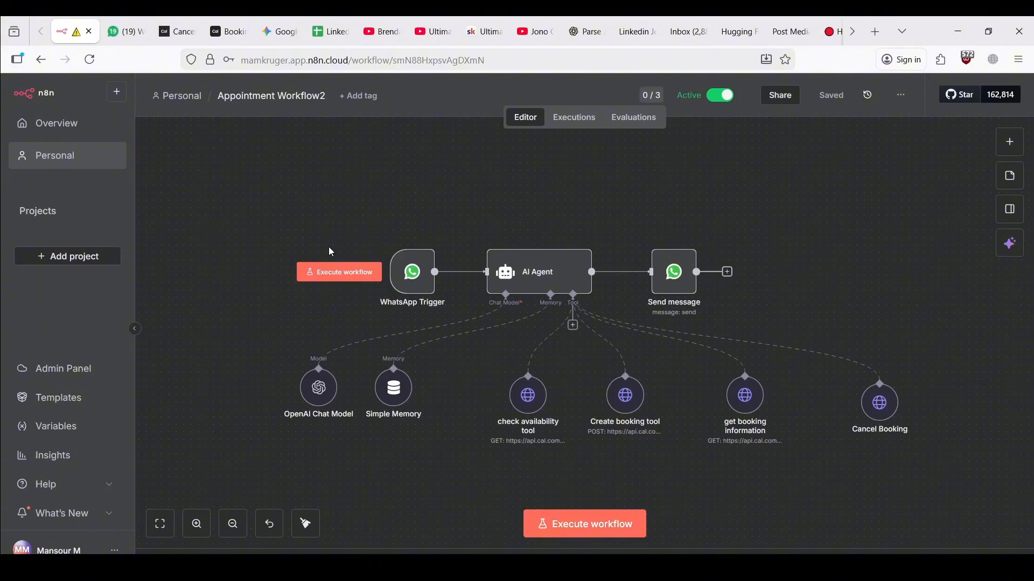
# Clear Appointment Workflow2 so only the inactive 'Add first step' placeholder remains on the canvas
pyautogui.moveTo(441, 270)
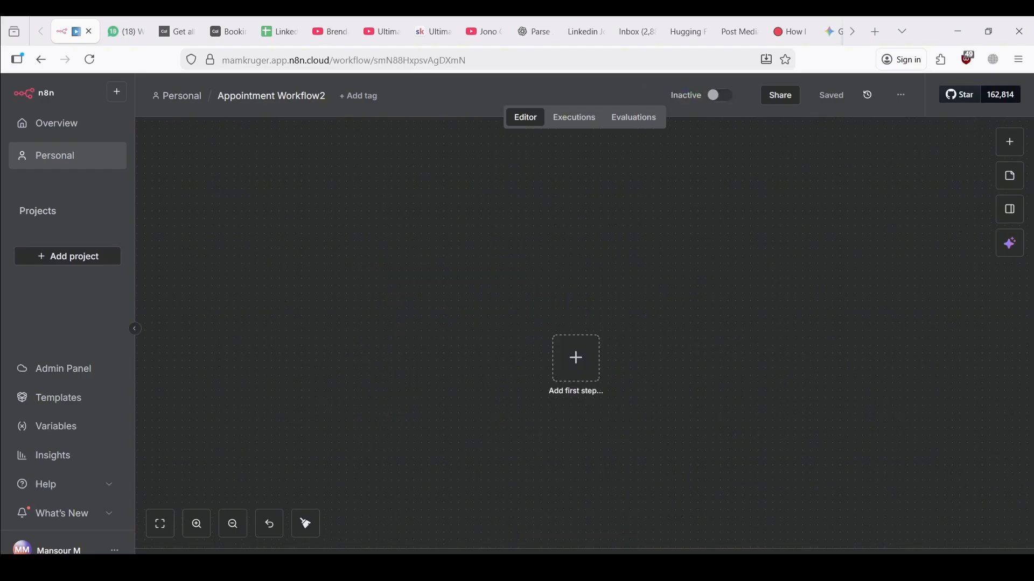
pyautogui.scroll(-1, 771, 346)
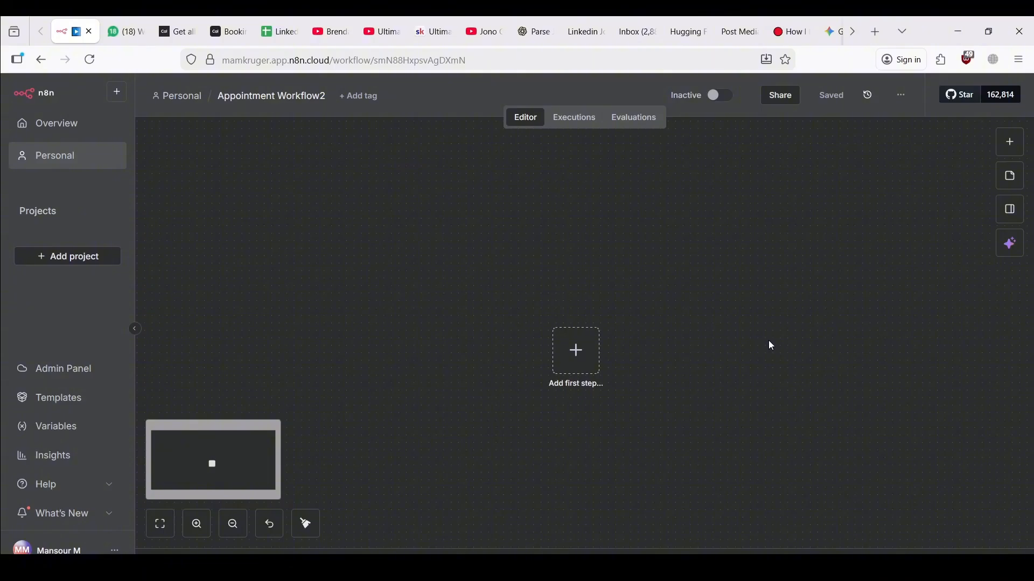
pyautogui.hscroll(1, 771, 346)
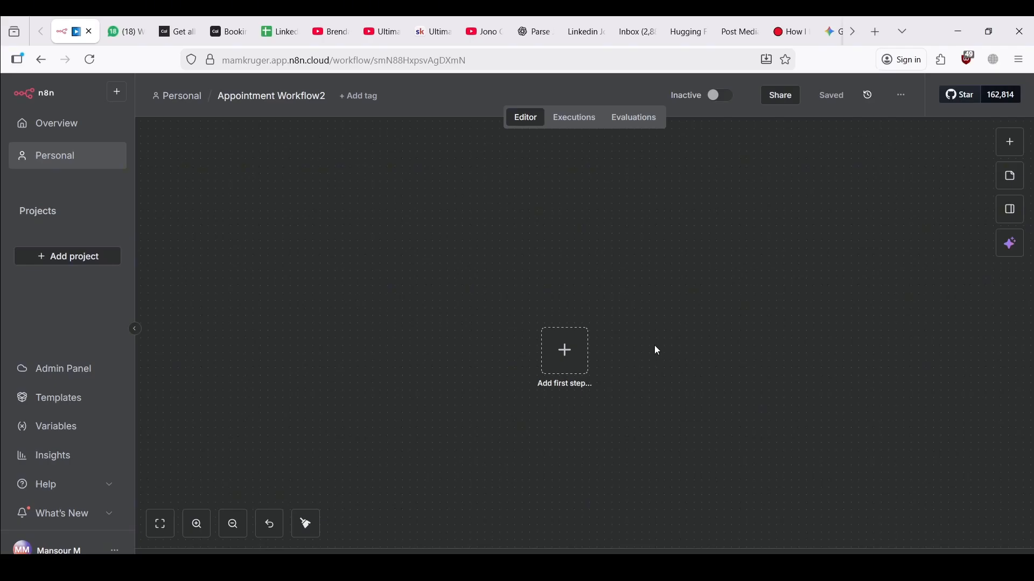
# Add a WhatsApp Business Cloud 'On messages' trigger using the WhatsApp OAuth account credential
pyautogui.click(575, 350)
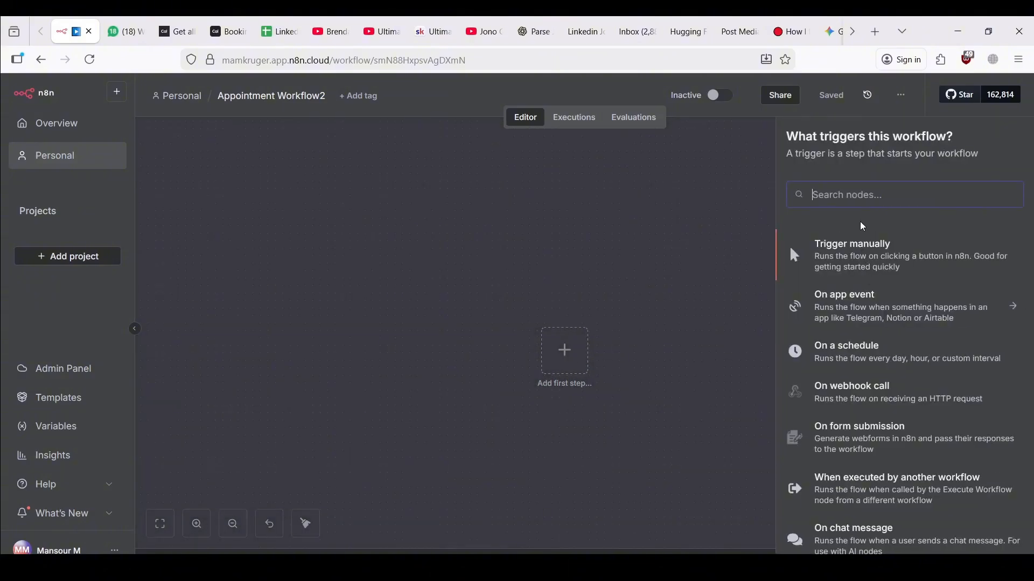
pyautogui.write('whats')
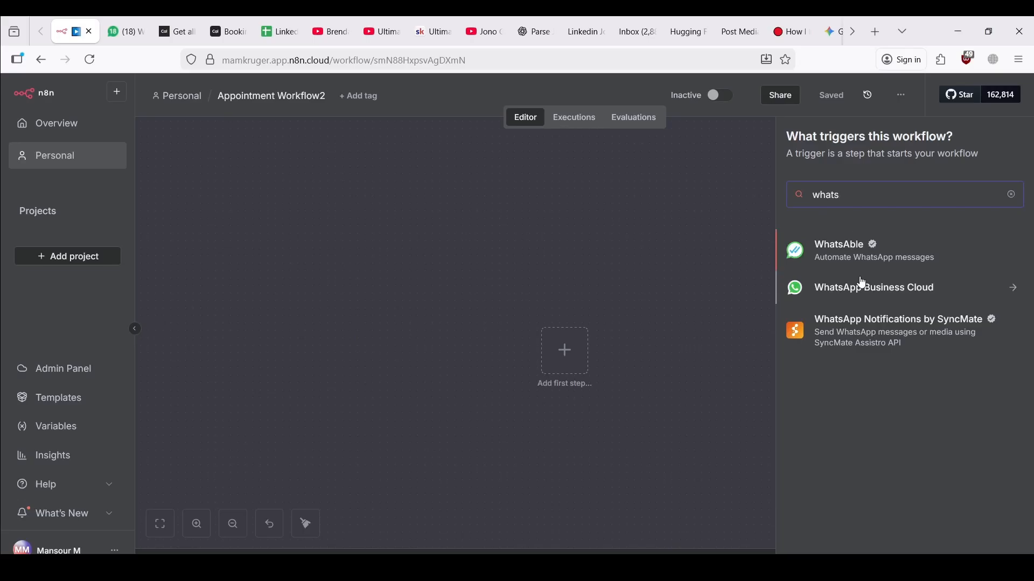
pyautogui.click(847, 290)
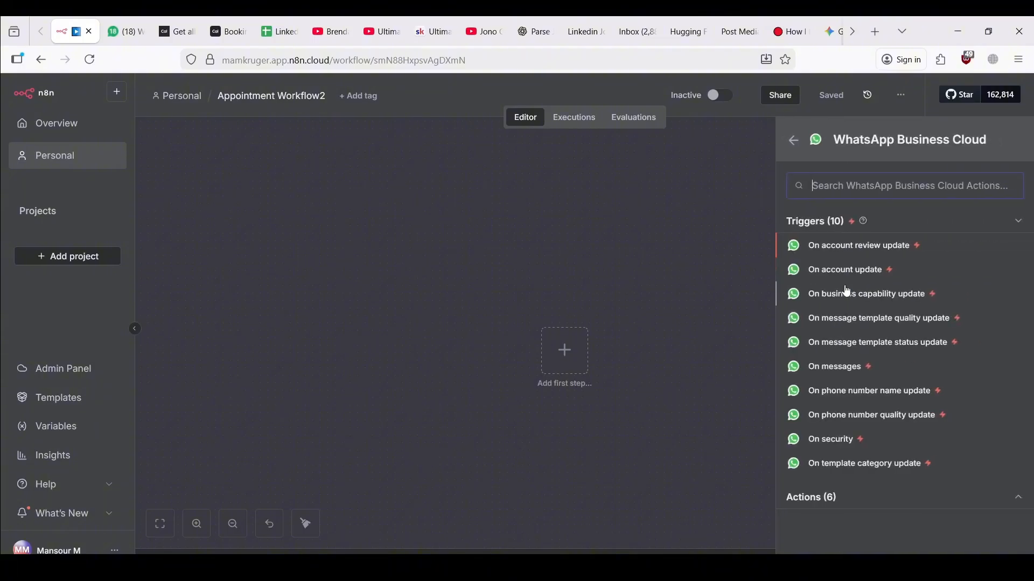
pyautogui.click(830, 370)
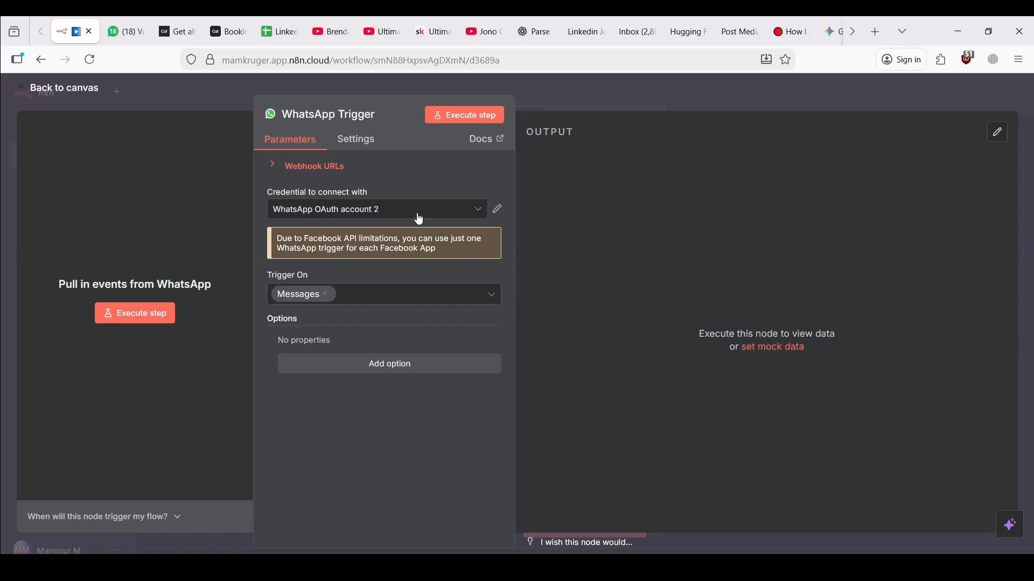
pyautogui.click(418, 217)
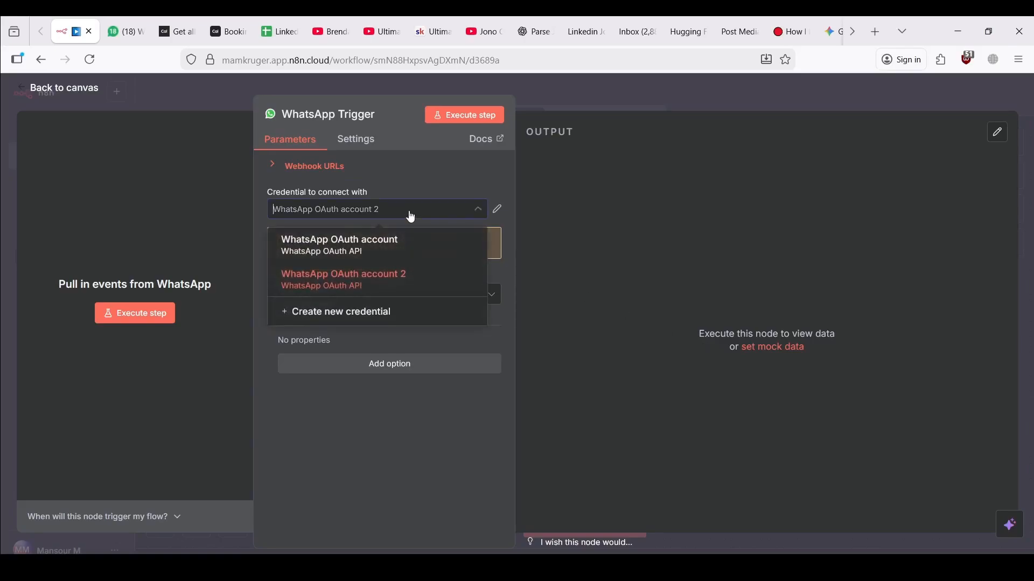
pyautogui.click(403, 237)
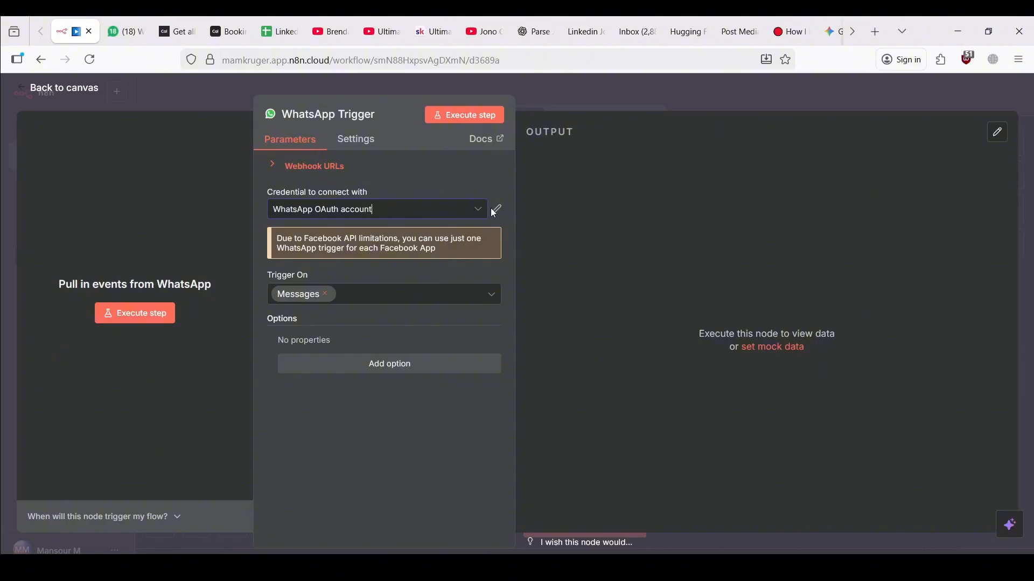
pyautogui.click(391, 218)
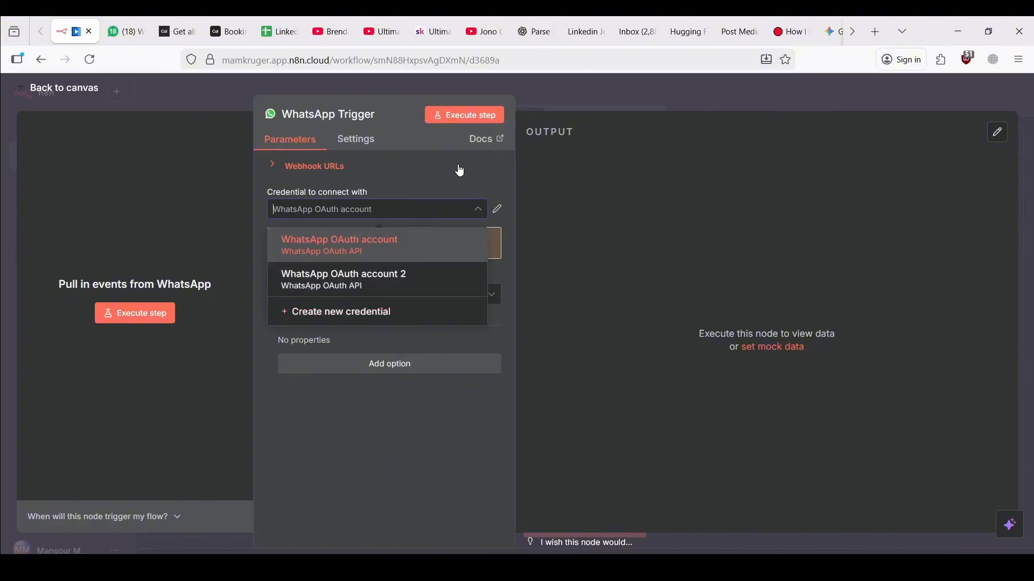
pyautogui.click(424, 185)
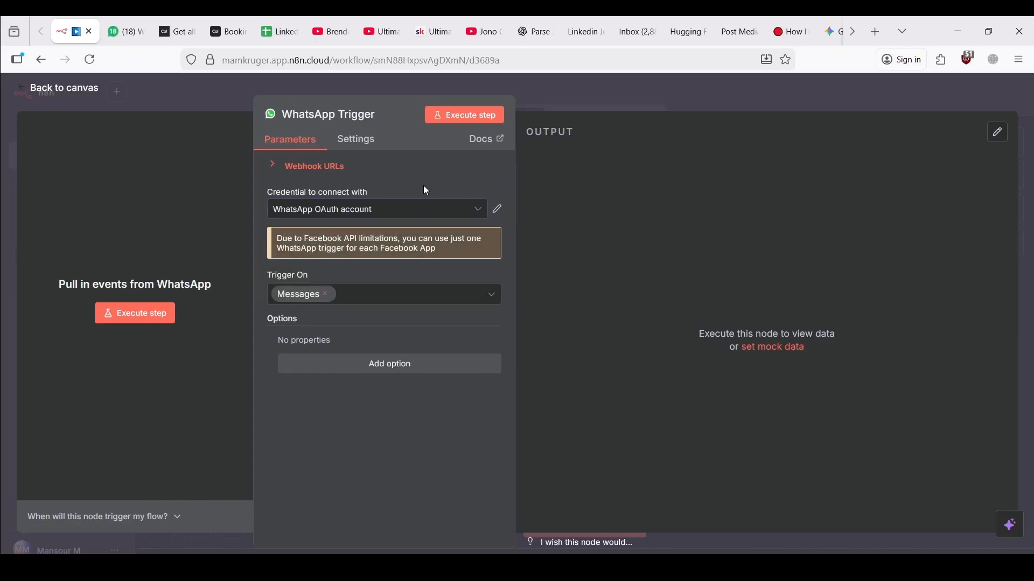
# Save the workflow and start a test run that waits for an incoming WhatsApp message
pyautogui.click(67, 89)
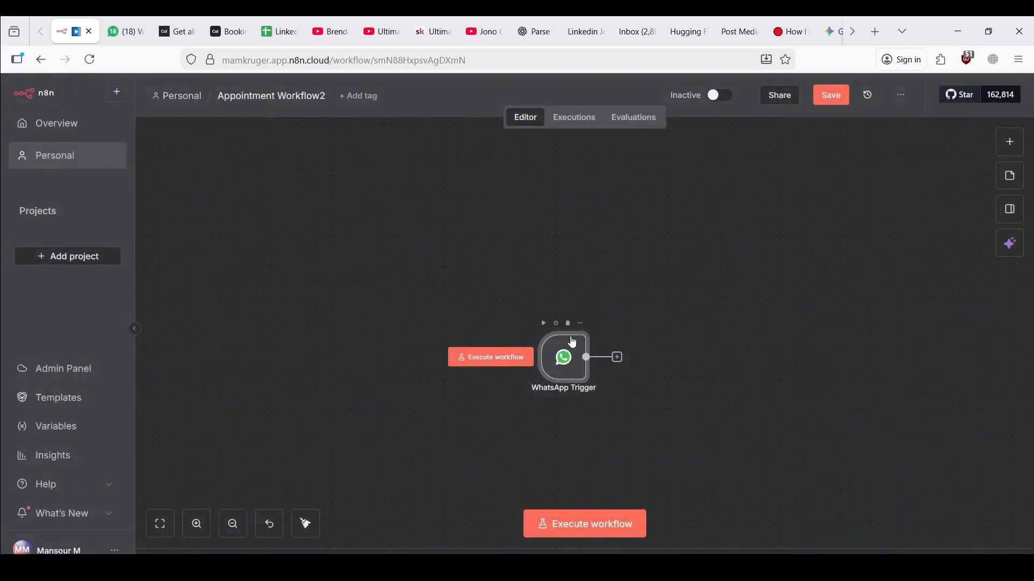
pyautogui.hscroll(1, 618, 290)
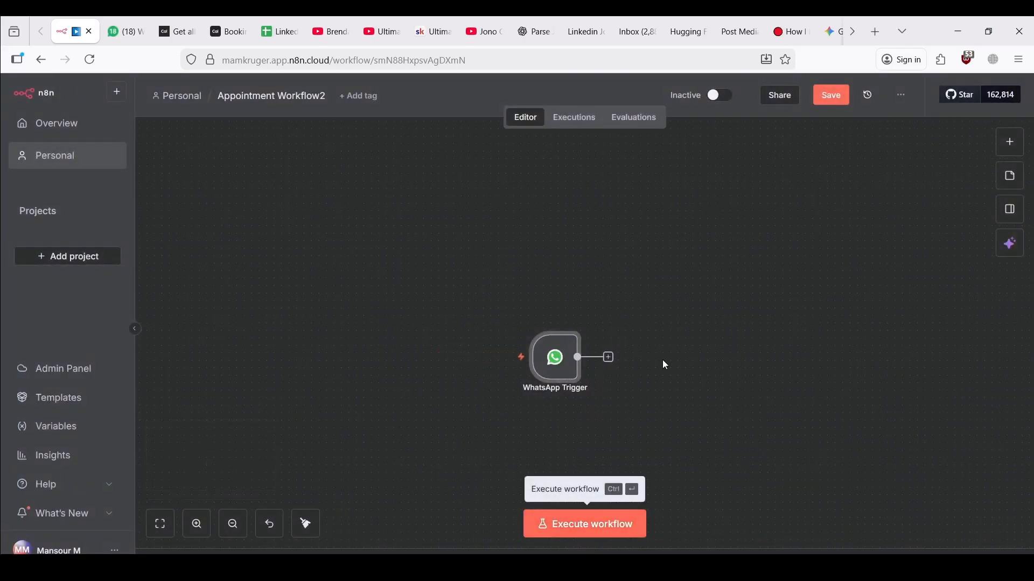
pyautogui.click(829, 99)
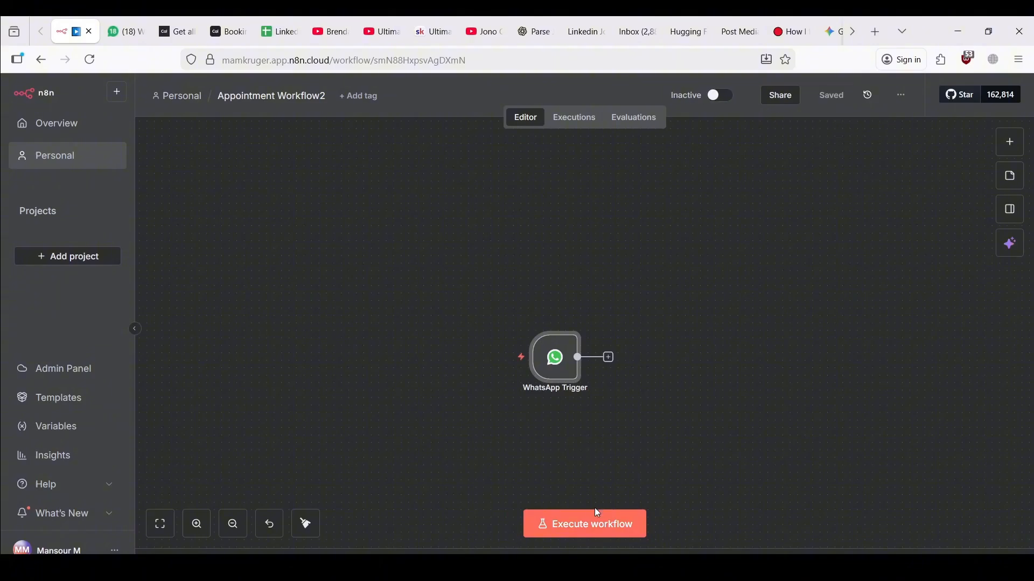
pyautogui.click(592, 524)
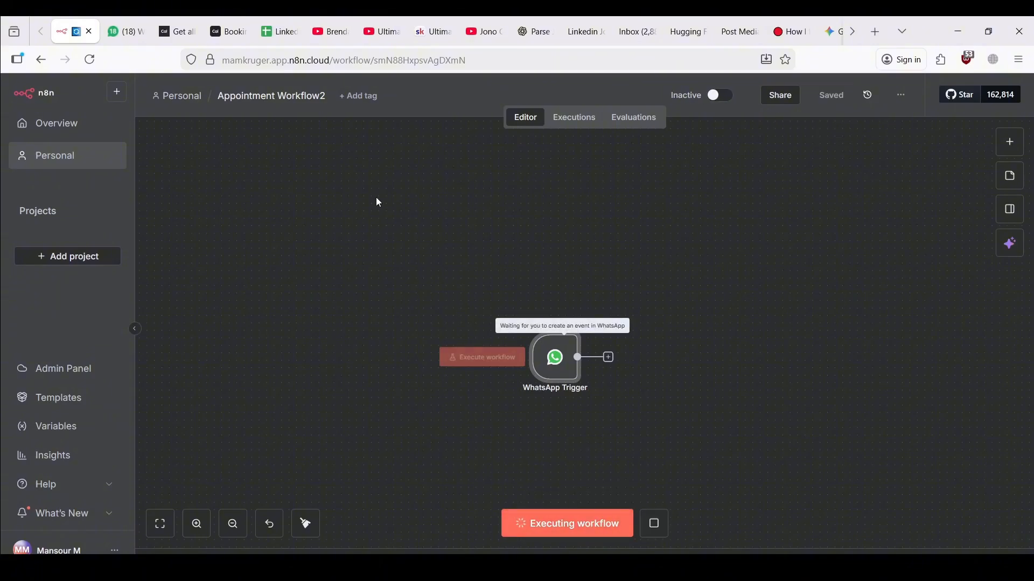
pyautogui.click(130, 18)
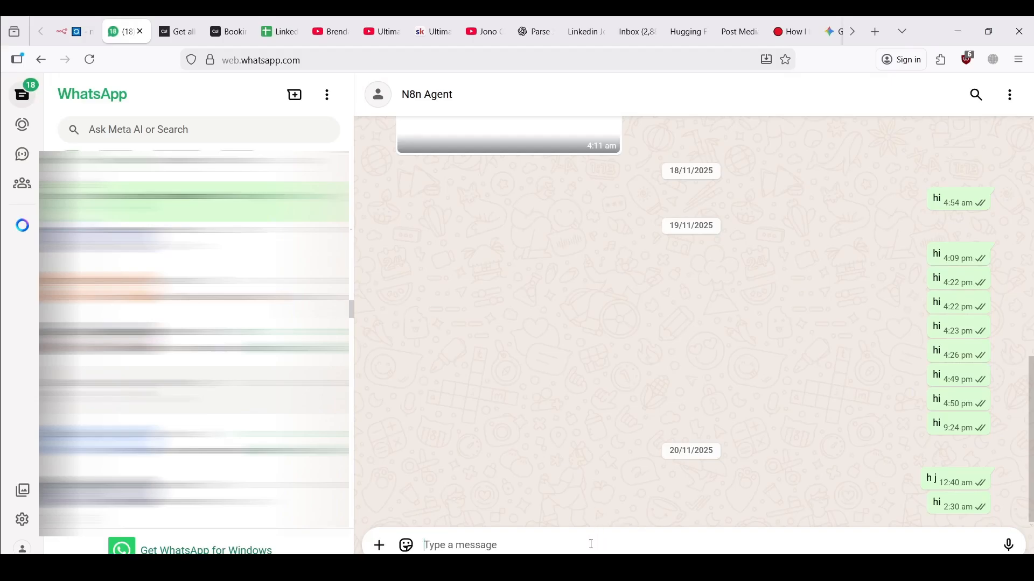
# Send 'hi' in the N8n Agent chat, then check that the n8n trigger received 1 item
pyautogui.write('hi')
pyautogui.press('Return')
pyautogui.click(76, 31)
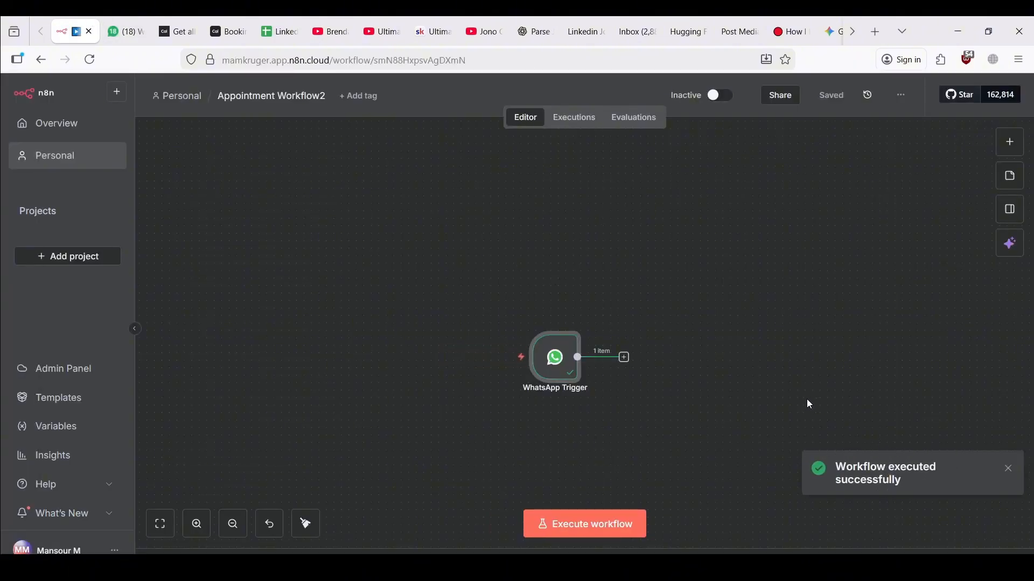
# Add an AI Agent node from the AI category right after the WhatsApp Trigger
pyautogui.scroll(-2, 786, 386)
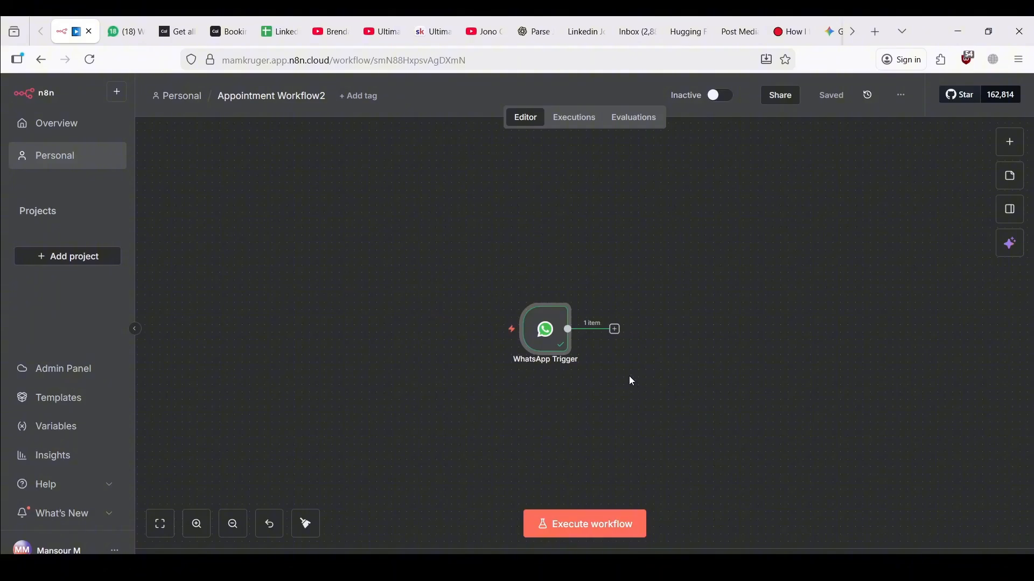
pyautogui.click(615, 329)
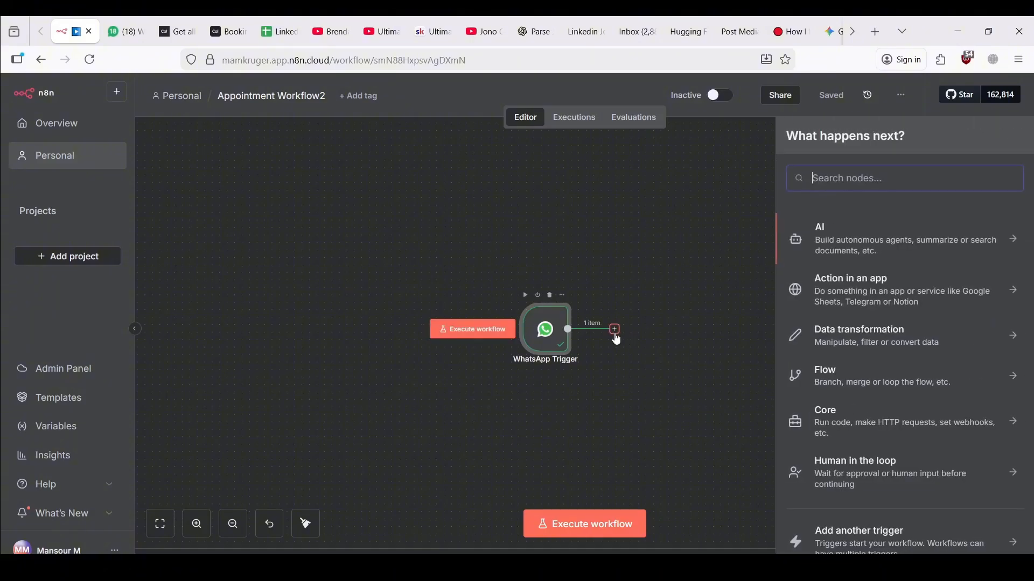
pyautogui.click(802, 253)
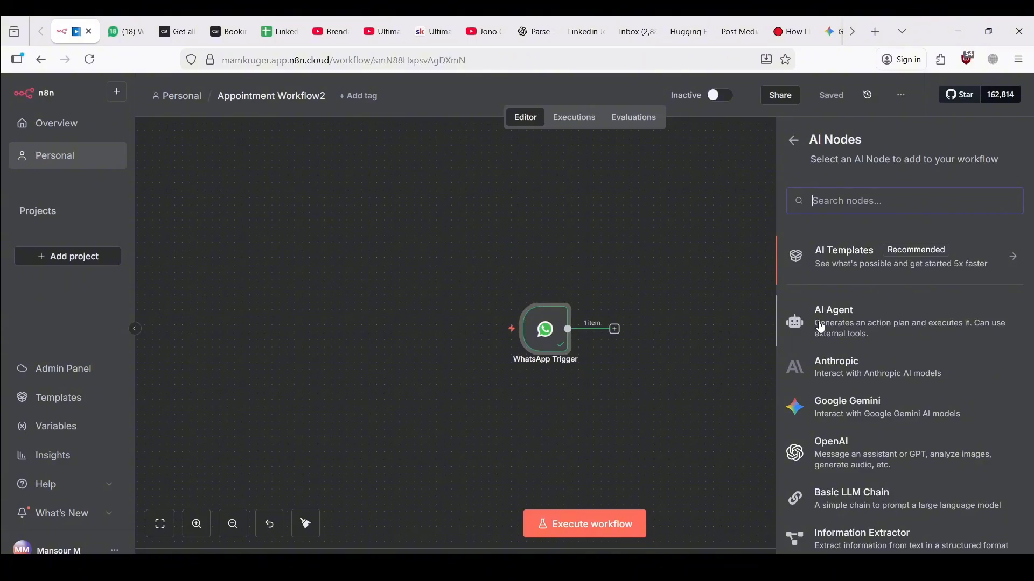
pyautogui.click(821, 325)
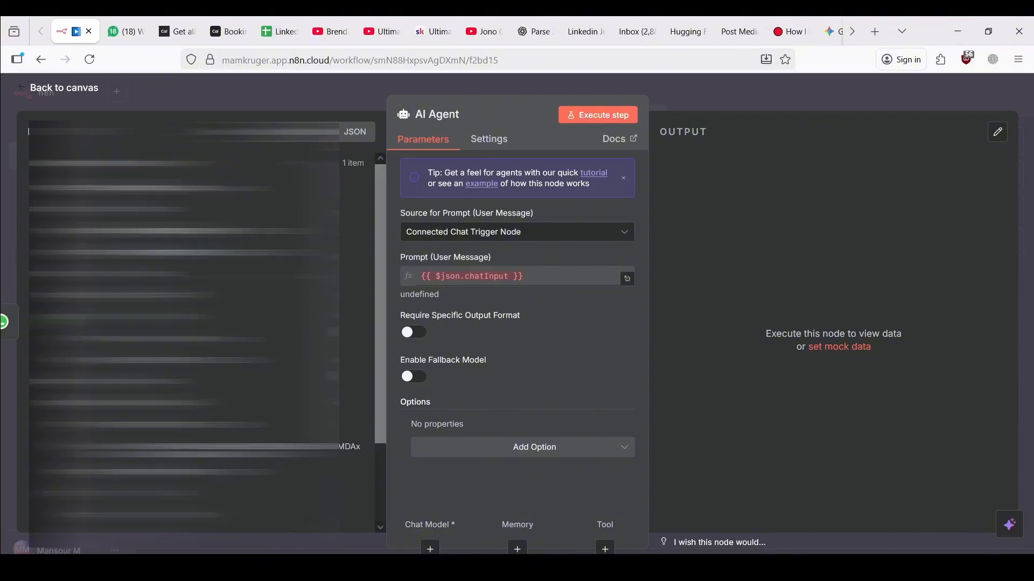
# Define the agent's prompt manually, filling it with the incoming WhatsApp message text
pyautogui.click(463, 233)
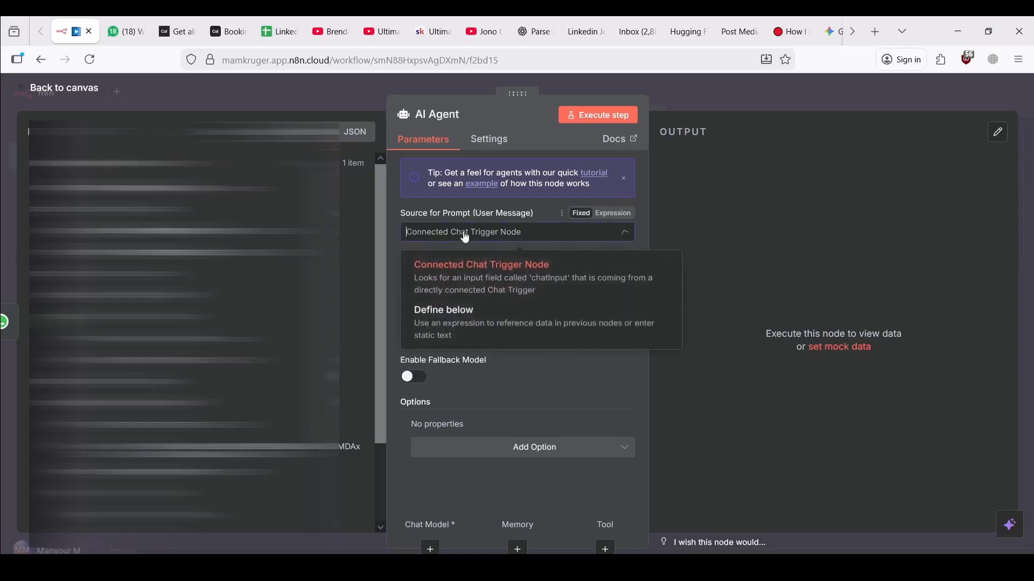
pyautogui.click(461, 316)
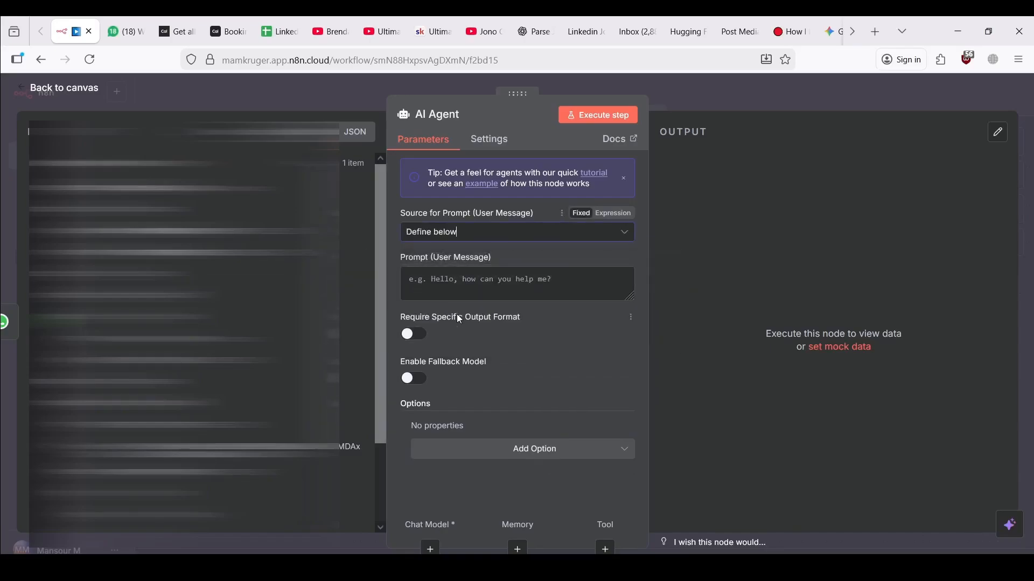
pyautogui.scroll(-3, 215, 333)
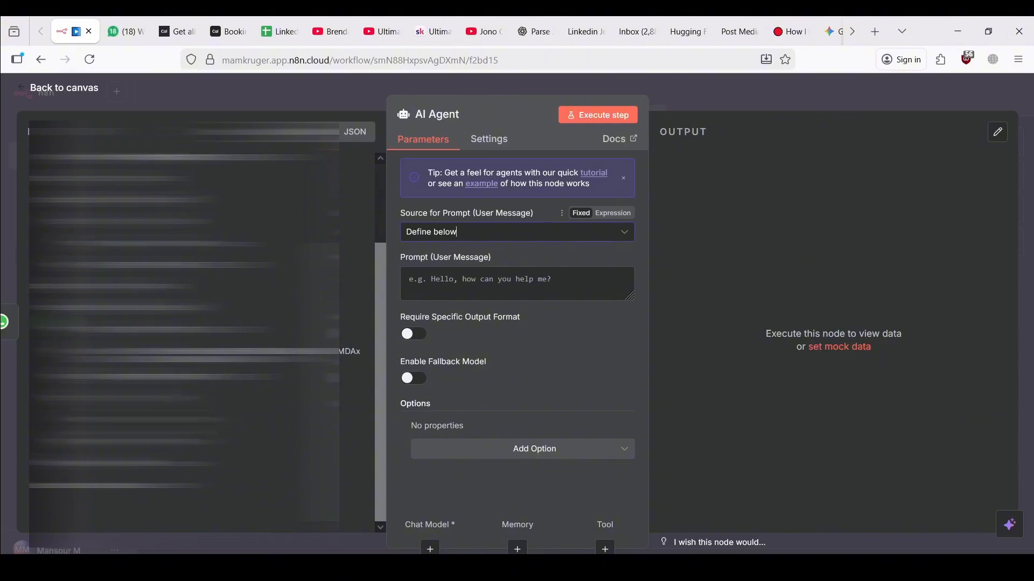
pyautogui.moveTo(457, 232); pyautogui.dragTo(454, 285)
pyautogui.doubleClick(404, 295)
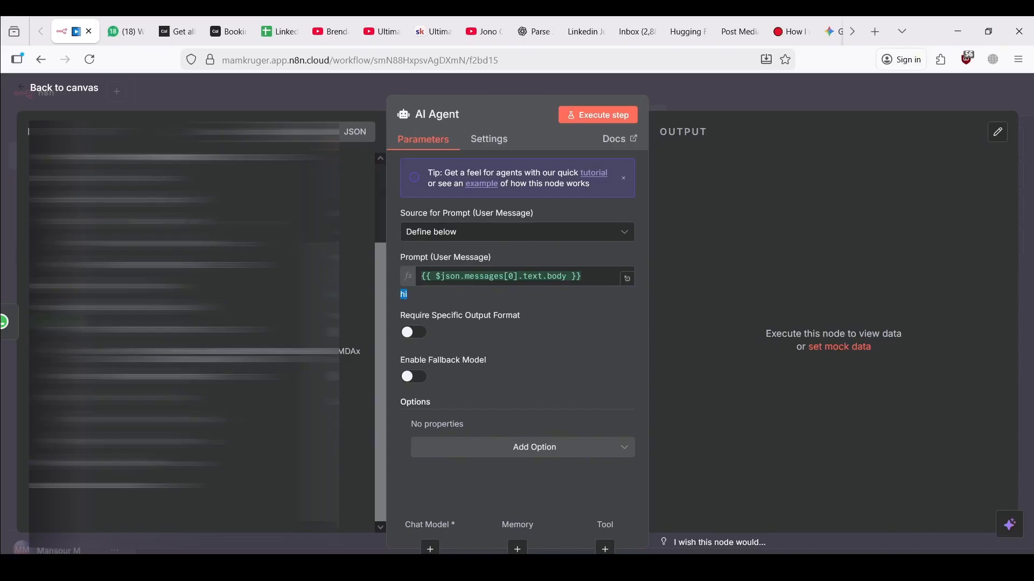
pyautogui.scroll(5, 350, 263)
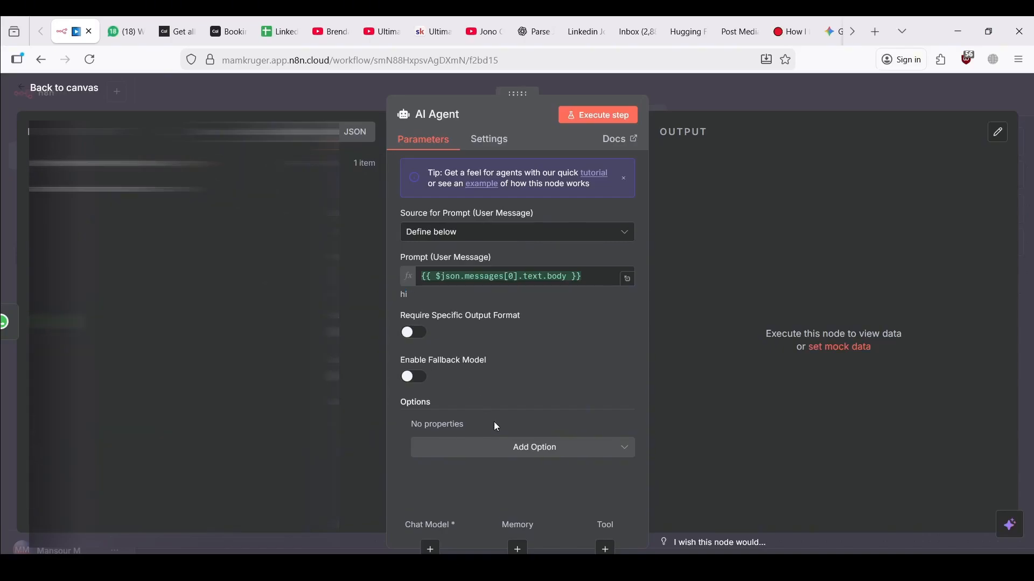
# Add a System Message option, paste the booking-assistant instructions, and make it an expression
pyautogui.click(493, 447)
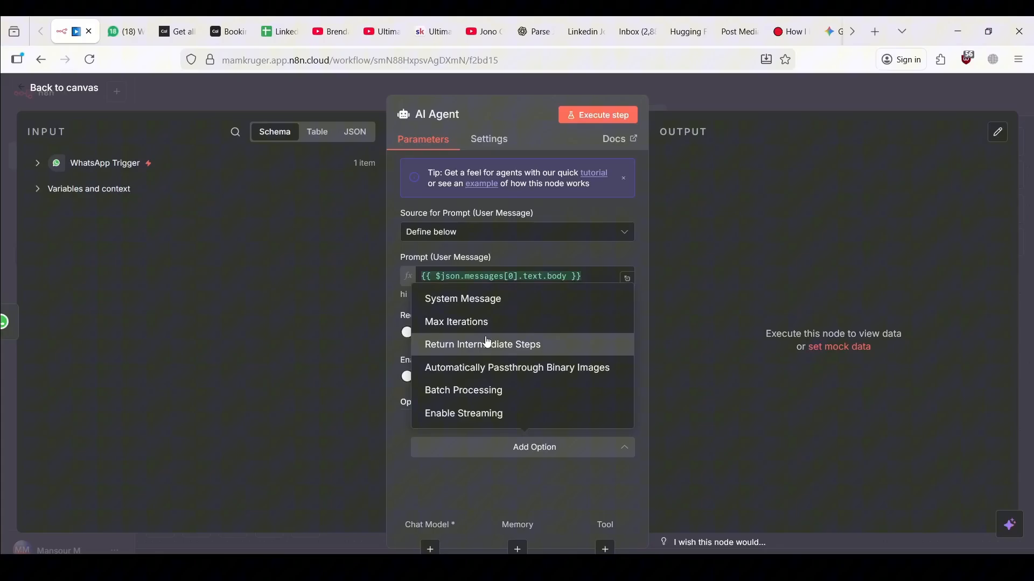
pyautogui.click(464, 297)
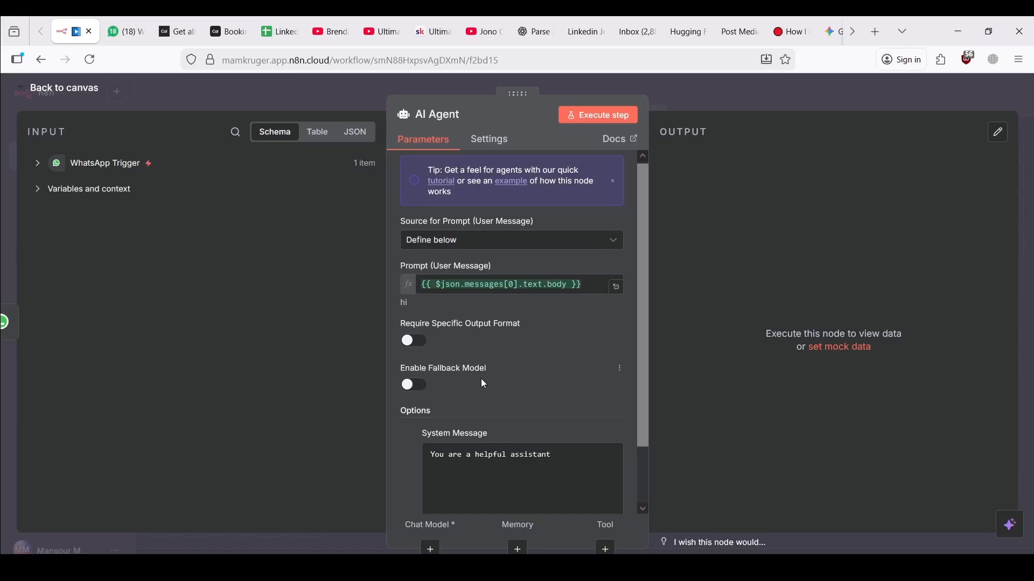
pyautogui.scroll(-2, 484, 384)
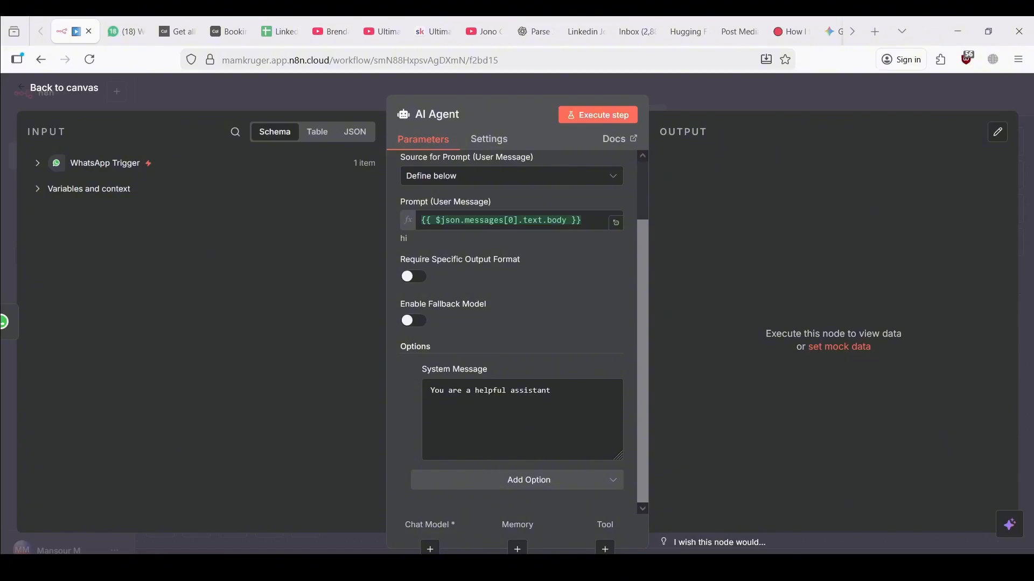
pyautogui.click(529, 480)
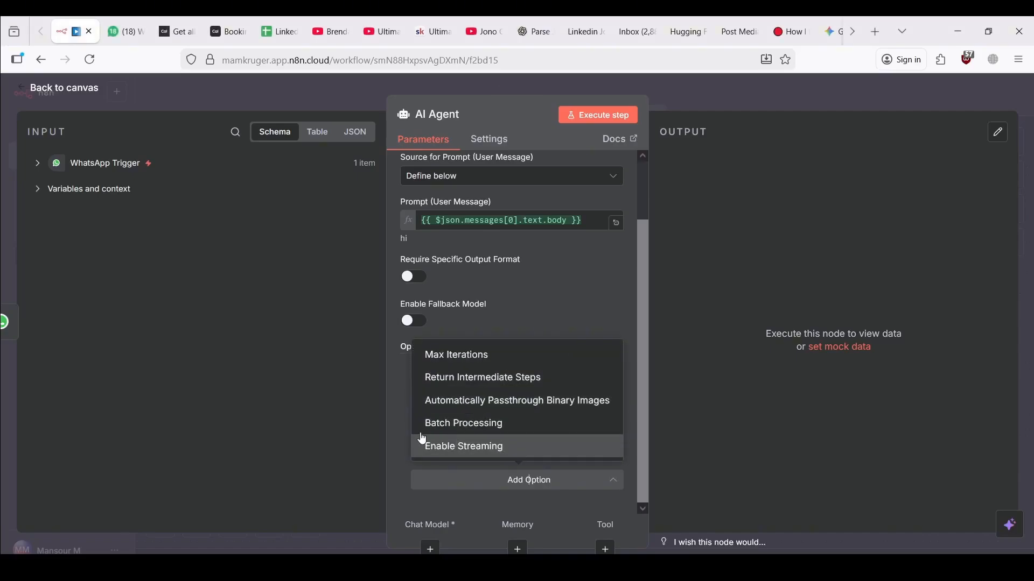
pyautogui.click(399, 414)
pyautogui.click(482, 411)
pyautogui.hotkey('ctrl', 'a')
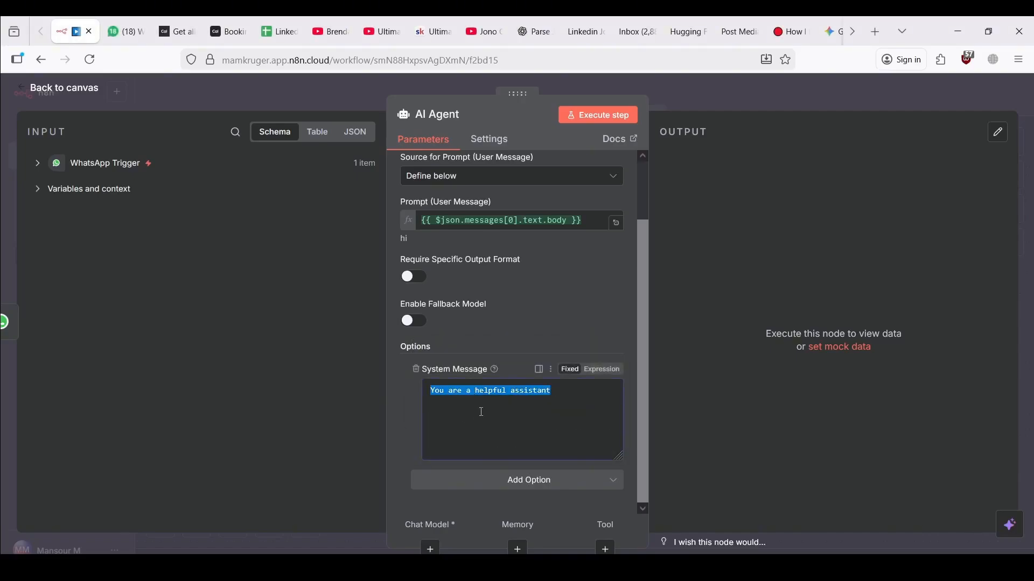
pyautogui.hotkey('ctrl', 'v')
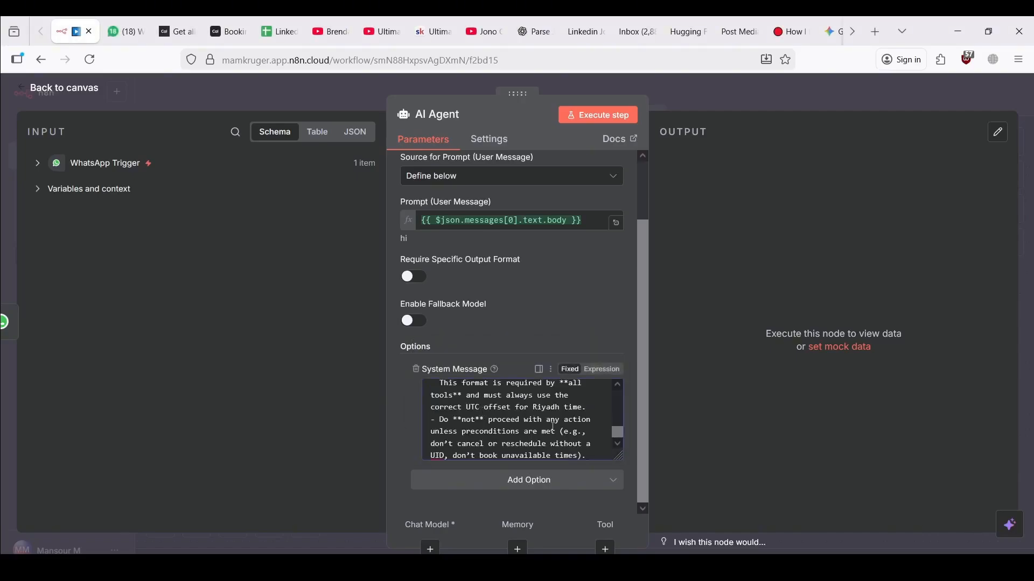
pyautogui.click(603, 370)
# Open the system message in the full expression editor and check the availability tool and Riyadh/Saudi Arabia references
pyautogui.click(617, 455)
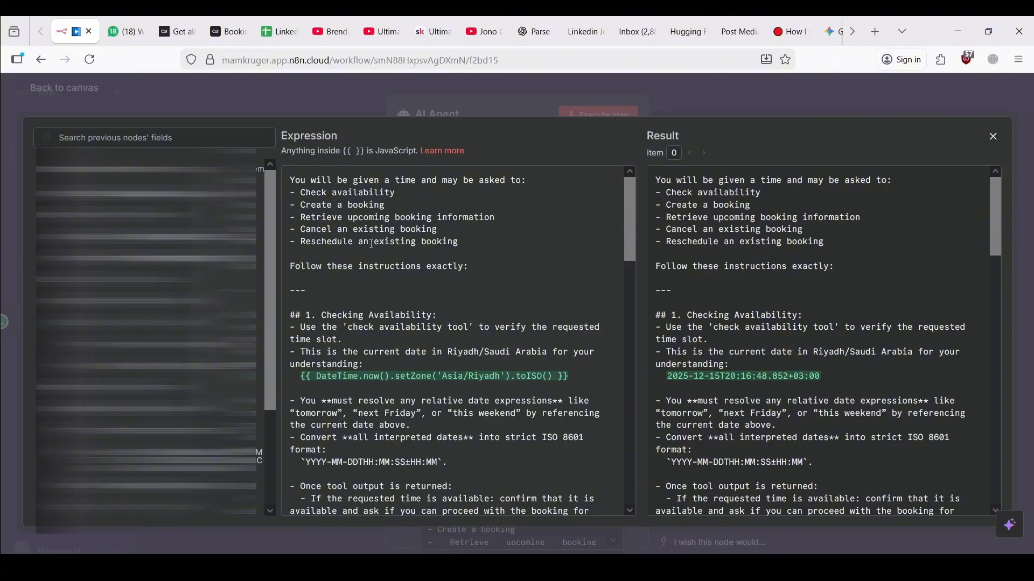
pyautogui.scroll(-1, 363, 244)
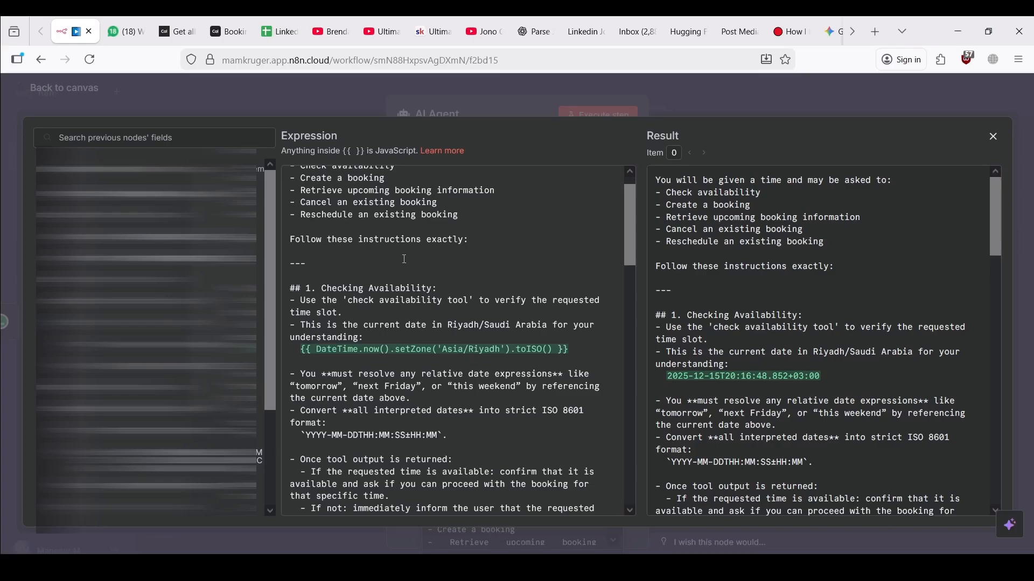
pyautogui.scroll(-2, 404, 259)
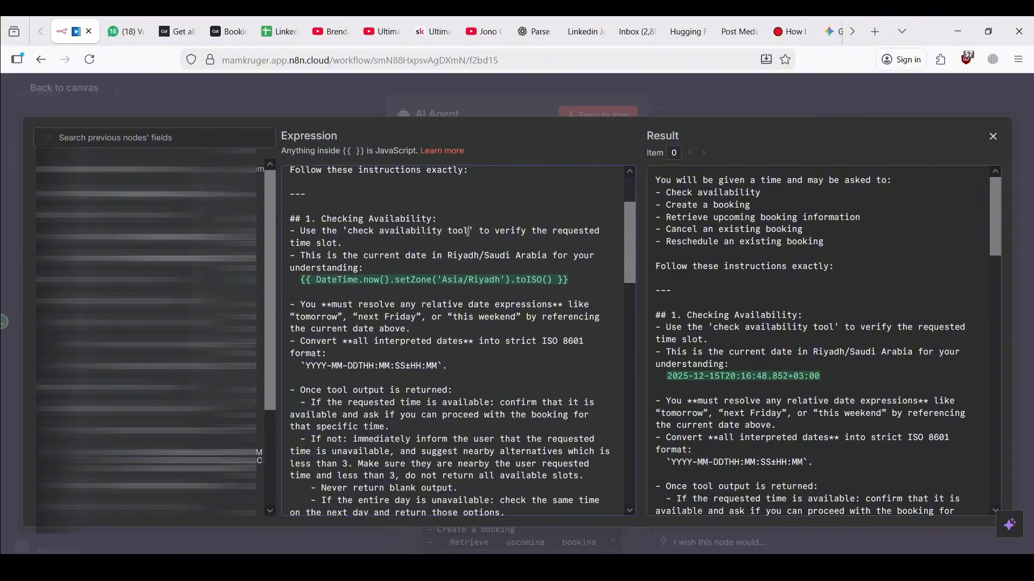
pyautogui.moveTo(468, 232); pyautogui.dragTo(453, 232)
pyautogui.click(525, 248)
pyautogui.moveTo(449, 259); pyautogui.dragTo(547, 261)
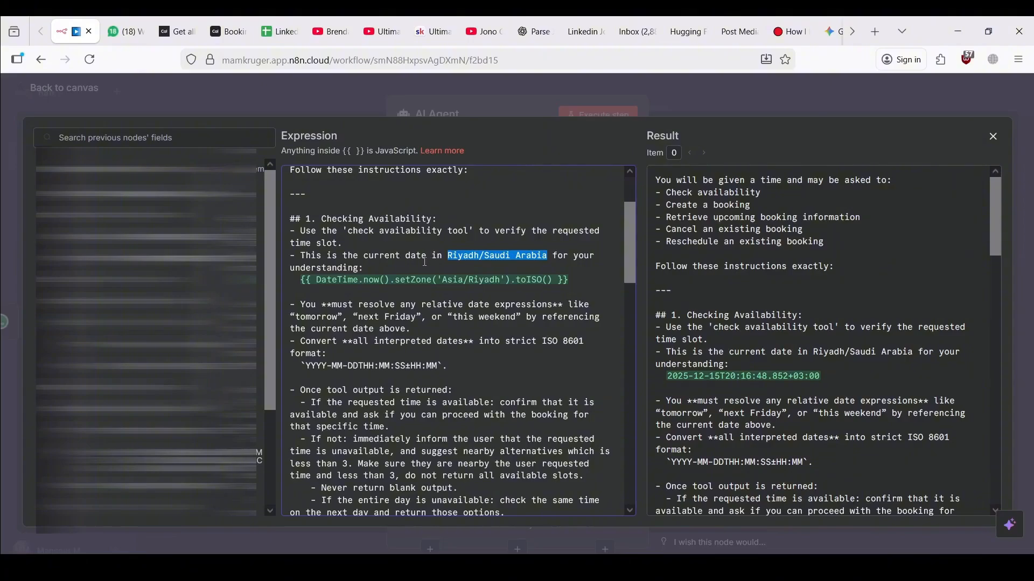
pyautogui.click(450, 264)
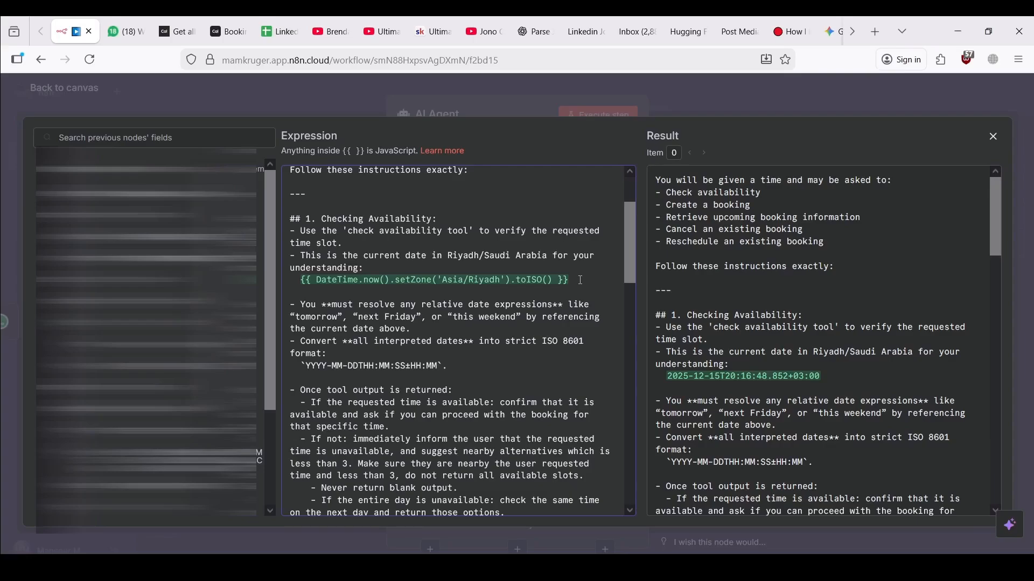
# Inspect the current-date DateTime expression, its Asia/Riyadh time zone and the ISO 8601 format pattern
pyautogui.moveTo(582, 281); pyautogui.dragTo(376, 281)
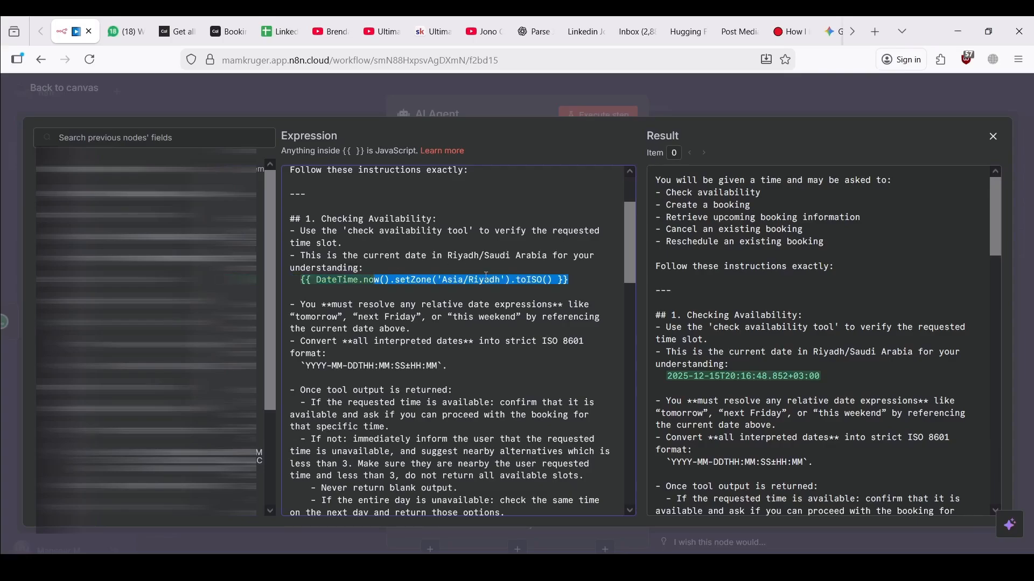
pyautogui.click(510, 288)
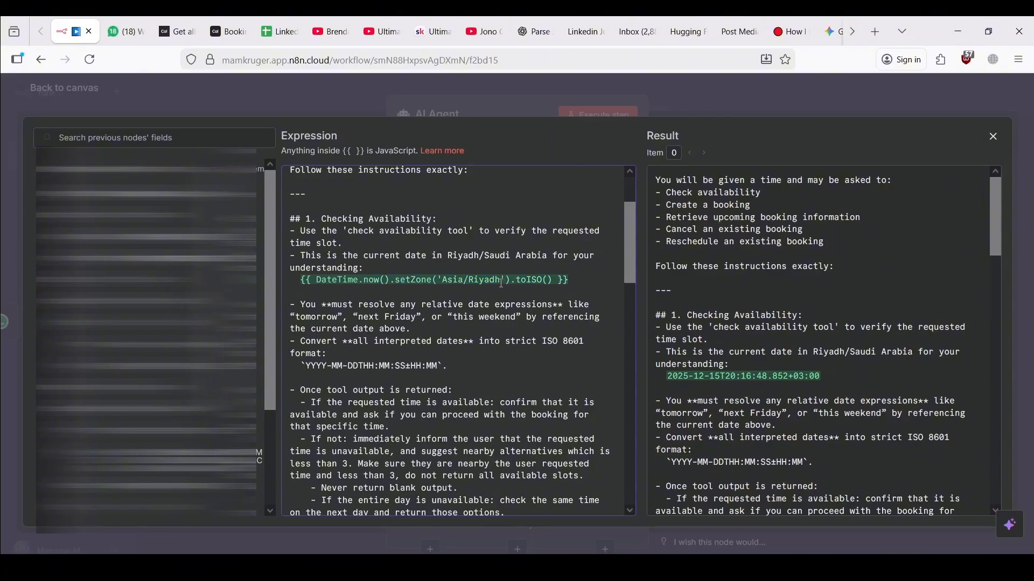
pyautogui.moveTo(502, 283); pyautogui.dragTo(441, 281)
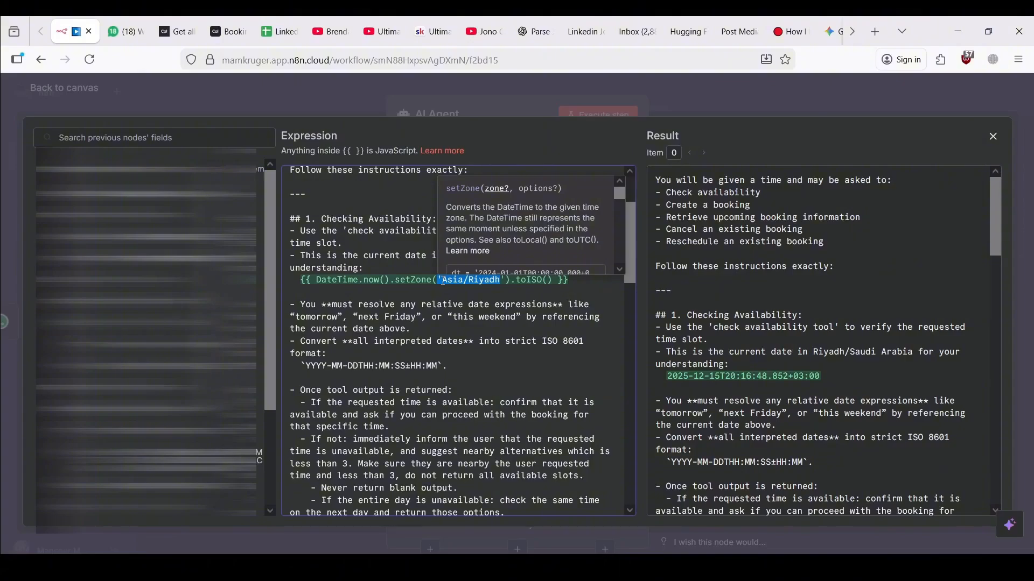
pyautogui.click(455, 291)
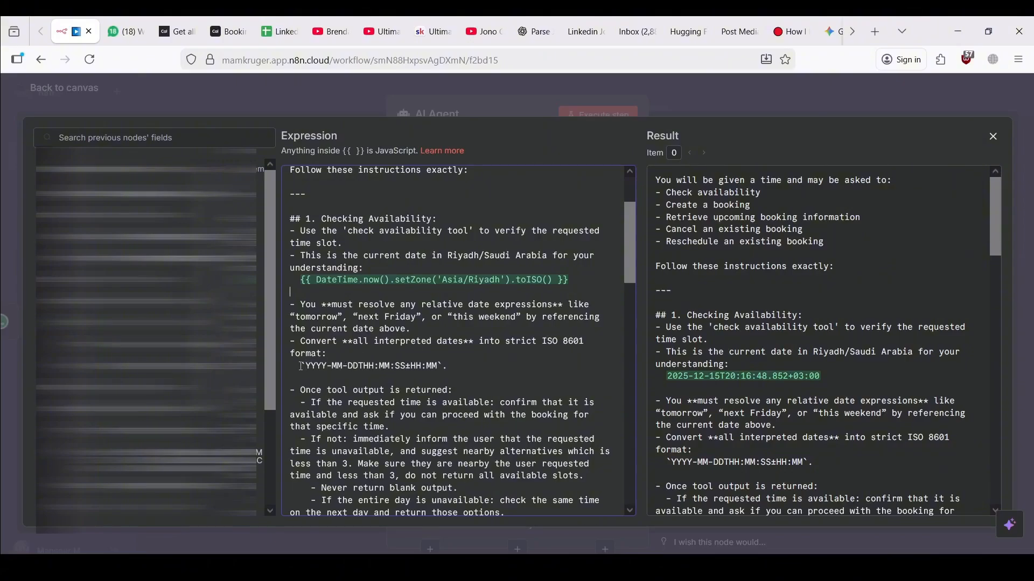
pyautogui.moveTo(301, 366); pyautogui.dragTo(450, 366)
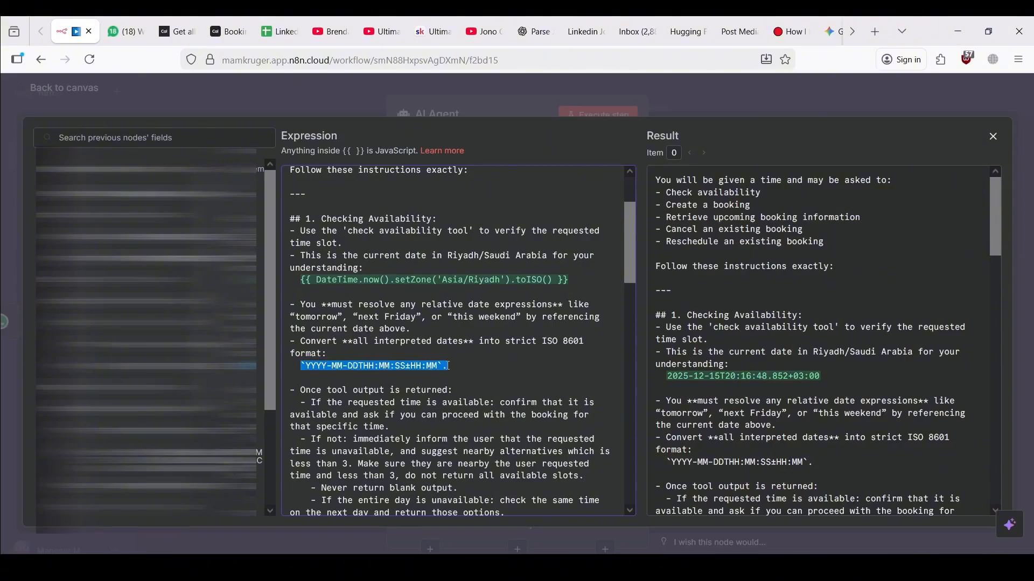
pyautogui.click(425, 366)
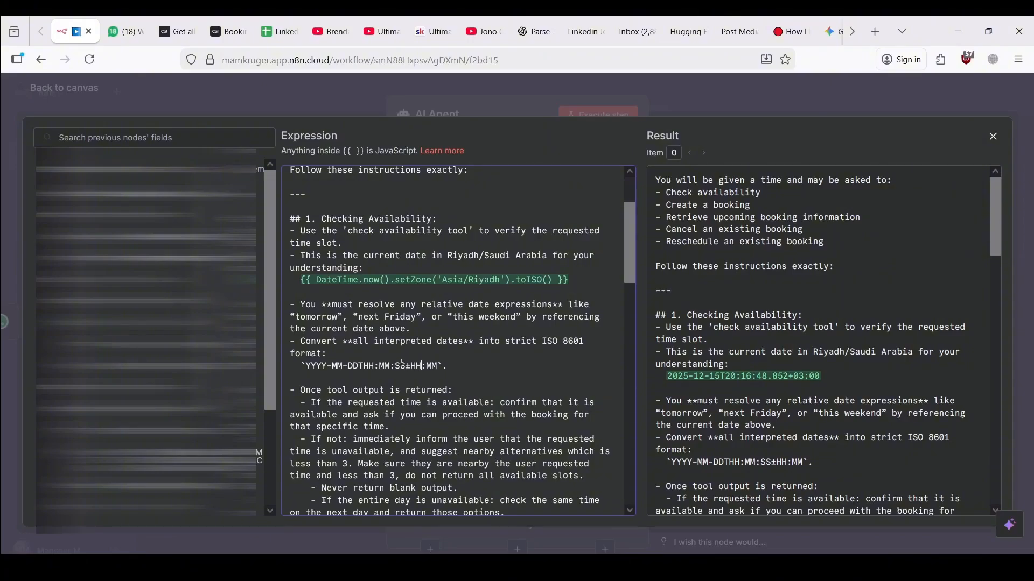
pyautogui.moveTo(385, 366); pyautogui.dragTo(445, 367)
pyautogui.click(431, 366)
pyautogui.moveTo(374, 366); pyautogui.dragTo(403, 364)
pyautogui.click(388, 365)
pyautogui.scroll(-3, 369, 395)
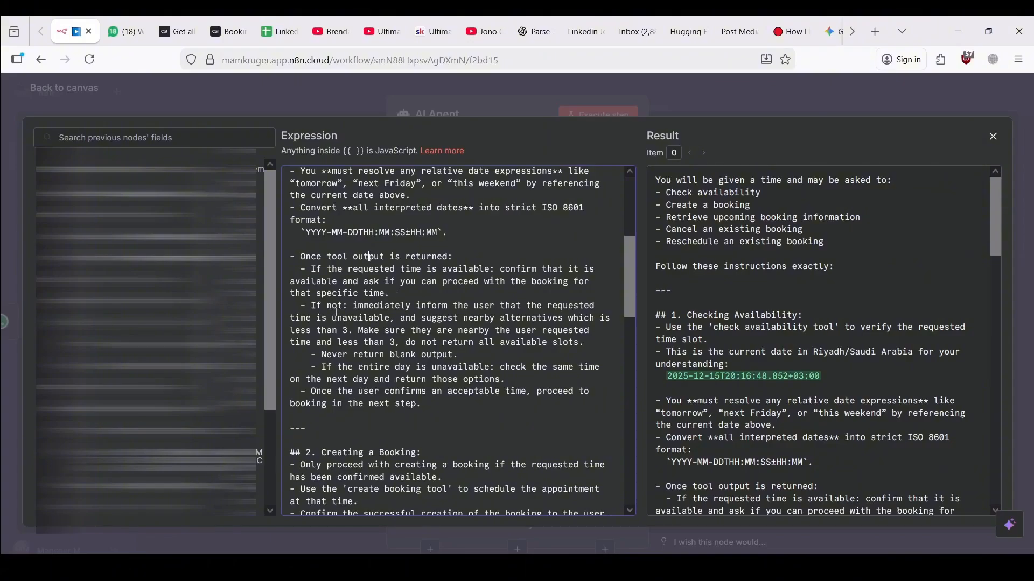
pyautogui.scroll(4, 337, 313)
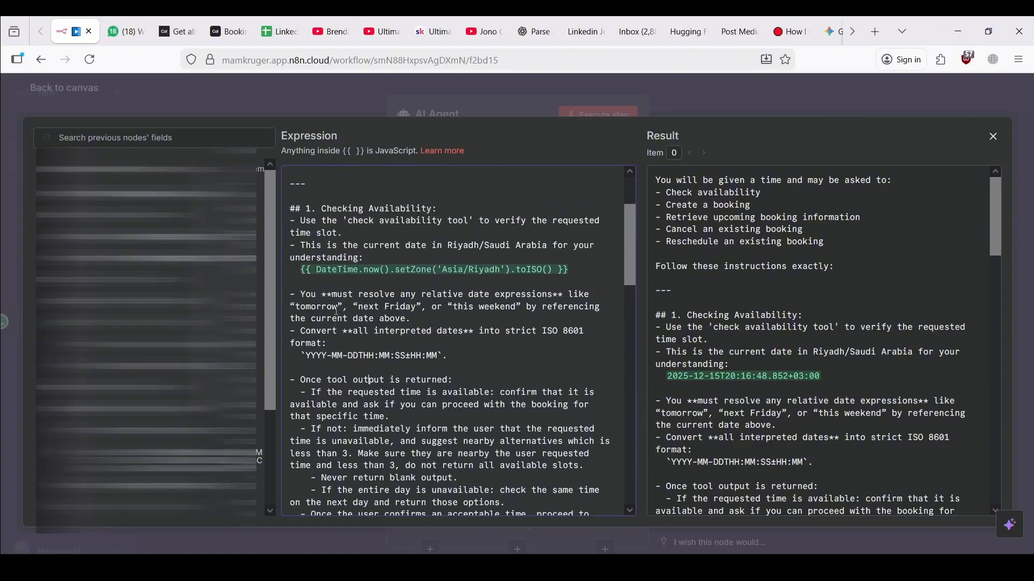
pyautogui.moveTo(344, 208); pyautogui.dragTo(404, 209)
pyautogui.click(389, 208)
pyautogui.click(386, 232)
pyautogui.scroll(-3, 356, 323)
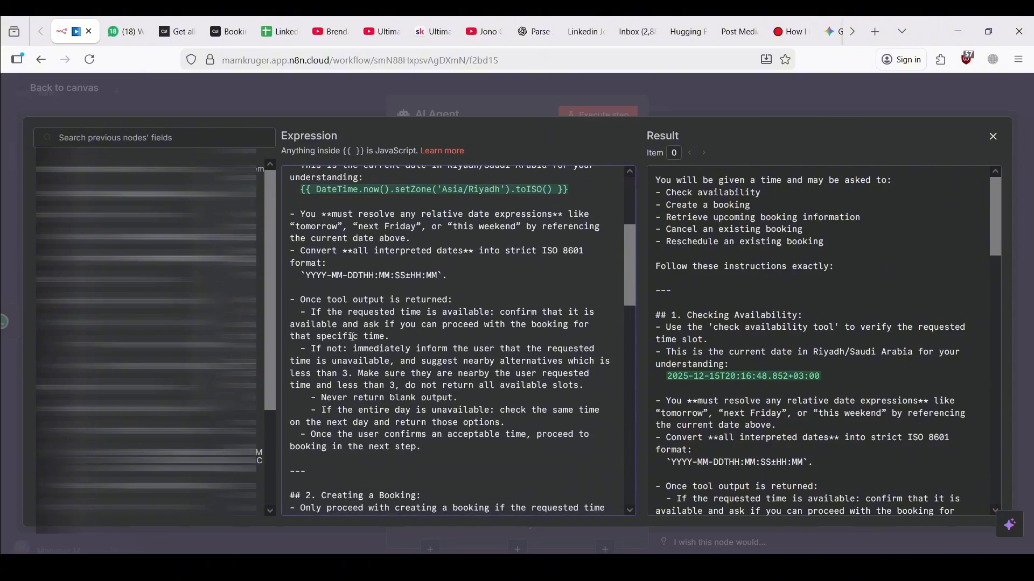
pyautogui.moveTo(353, 334); pyautogui.dragTo(344, 325)
pyautogui.click(345, 325)
pyautogui.scroll(3, 346, 328)
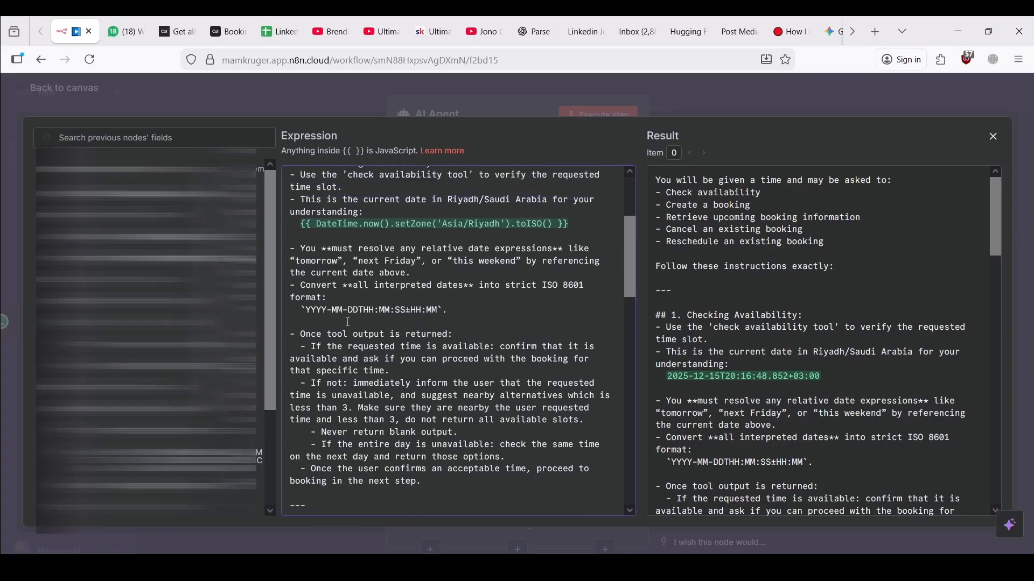
pyautogui.scroll(-3, 371, 280)
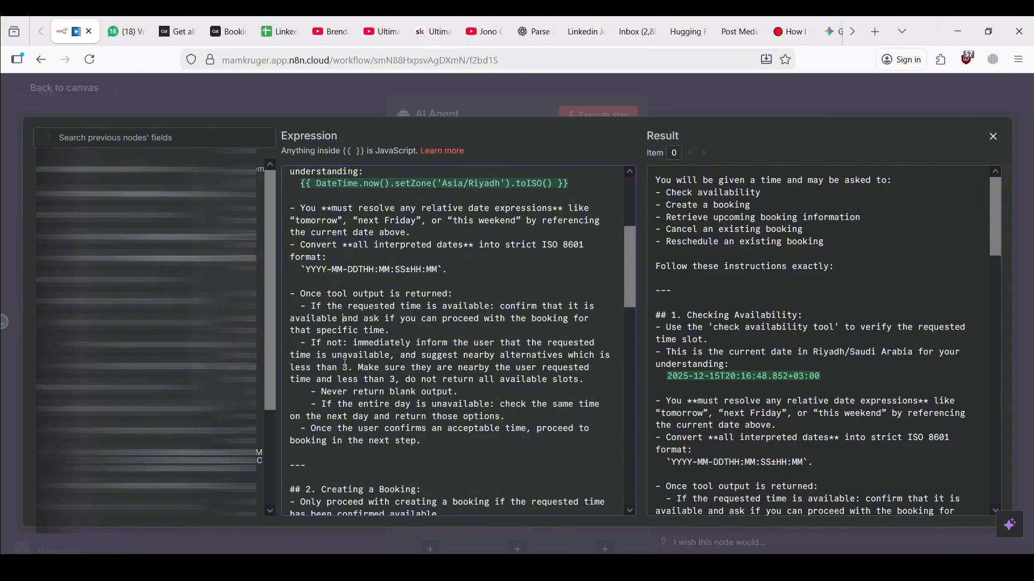
pyautogui.click(350, 342)
pyautogui.click(512, 356)
pyautogui.scroll(-1, 426, 430)
pyautogui.scroll(-1, 426, 431)
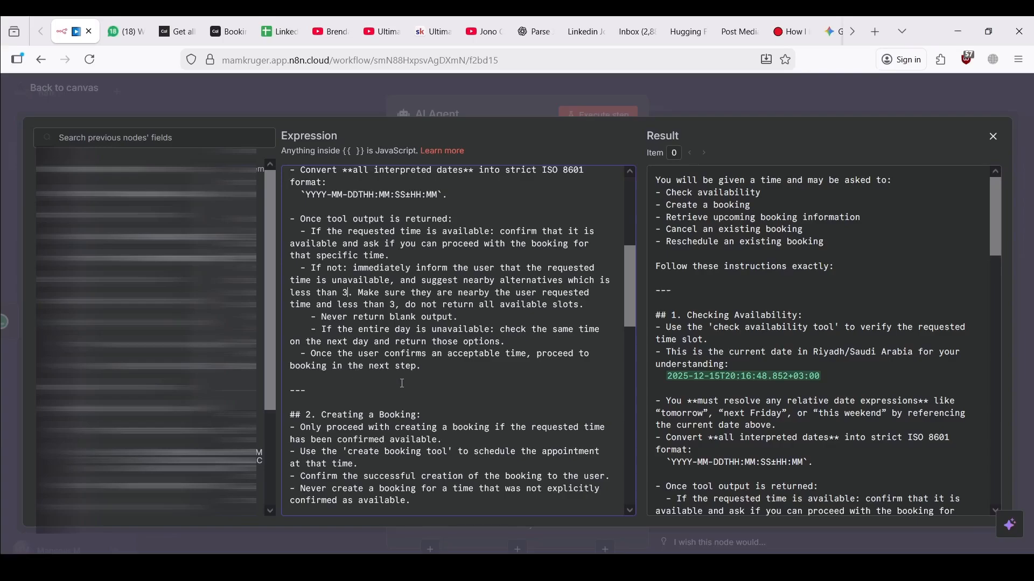
pyautogui.scroll(-5, 403, 383)
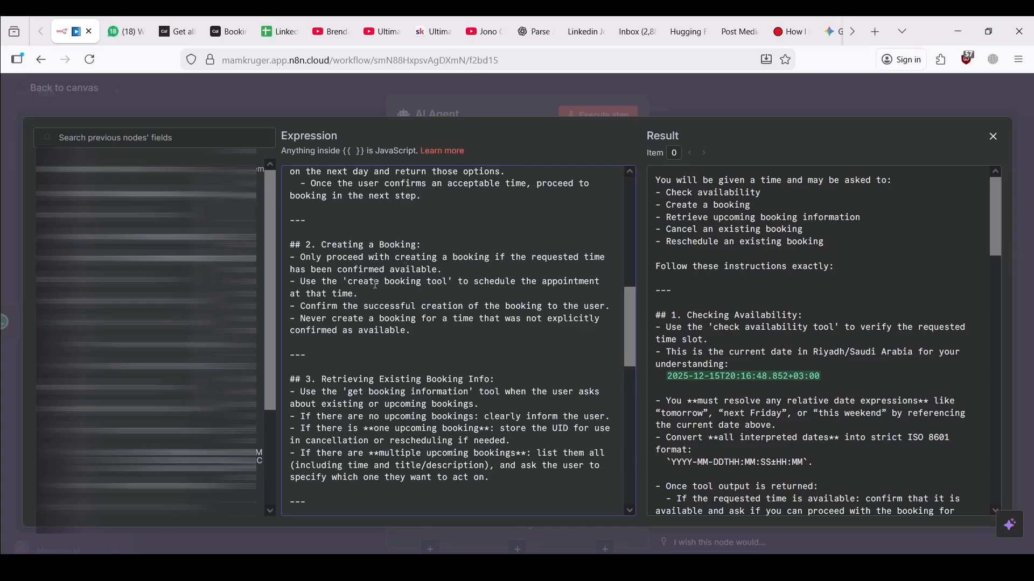
pyautogui.moveTo(358, 283); pyautogui.dragTo(418, 287)
pyautogui.click(440, 305)
pyautogui.moveTo(423, 332); pyautogui.dragTo(361, 318)
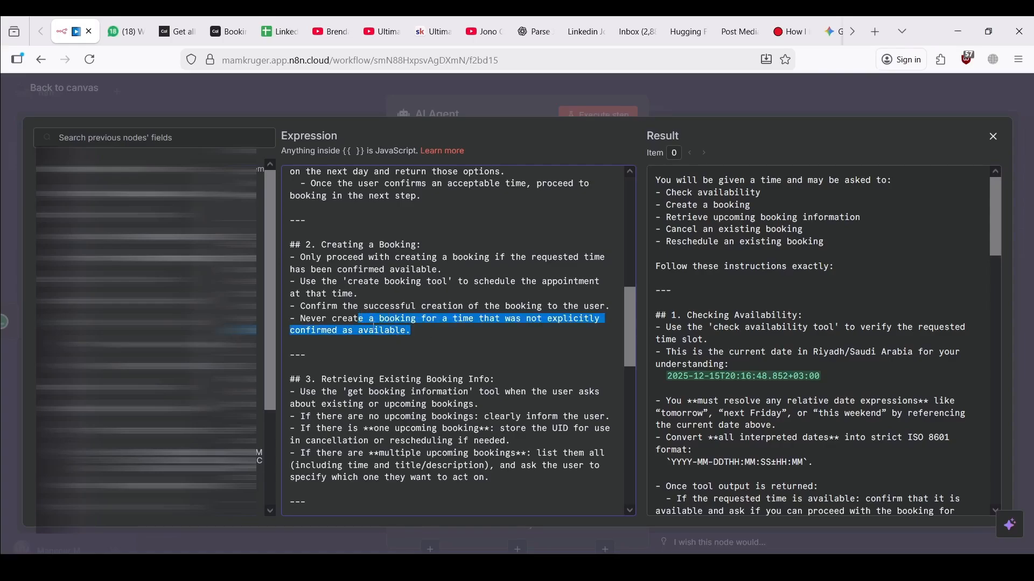
pyautogui.click(375, 326)
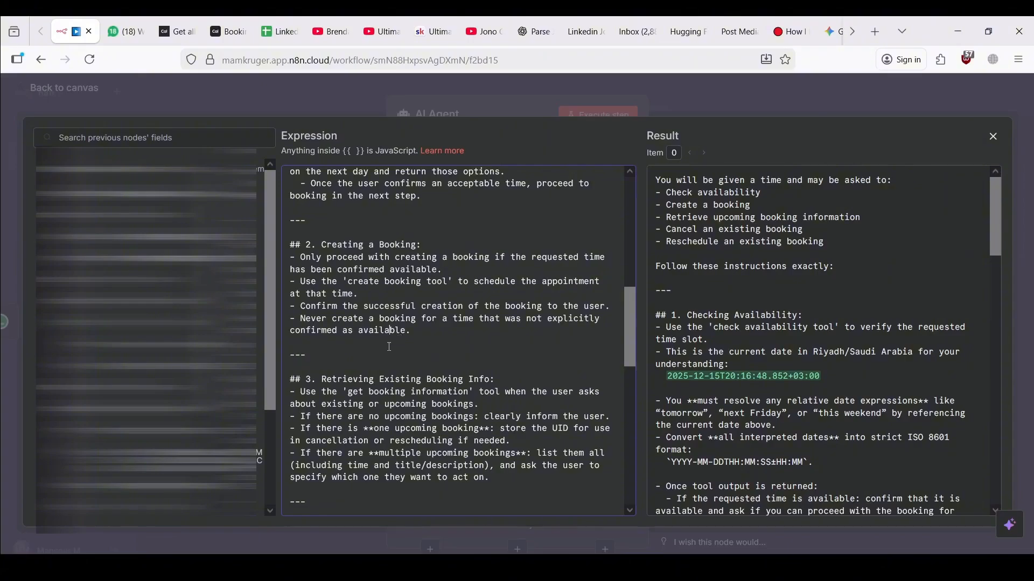
pyautogui.scroll(-3, 382, 346)
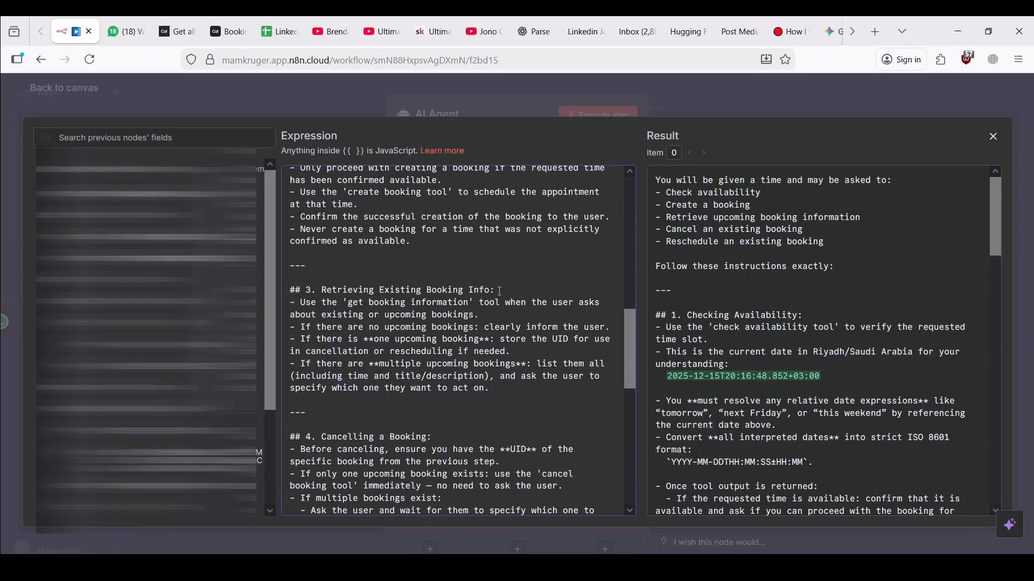
pyautogui.moveTo(491, 290); pyautogui.dragTo(290, 286)
pyautogui.click(344, 299)
pyautogui.moveTo(350, 303); pyautogui.dragTo(411, 303)
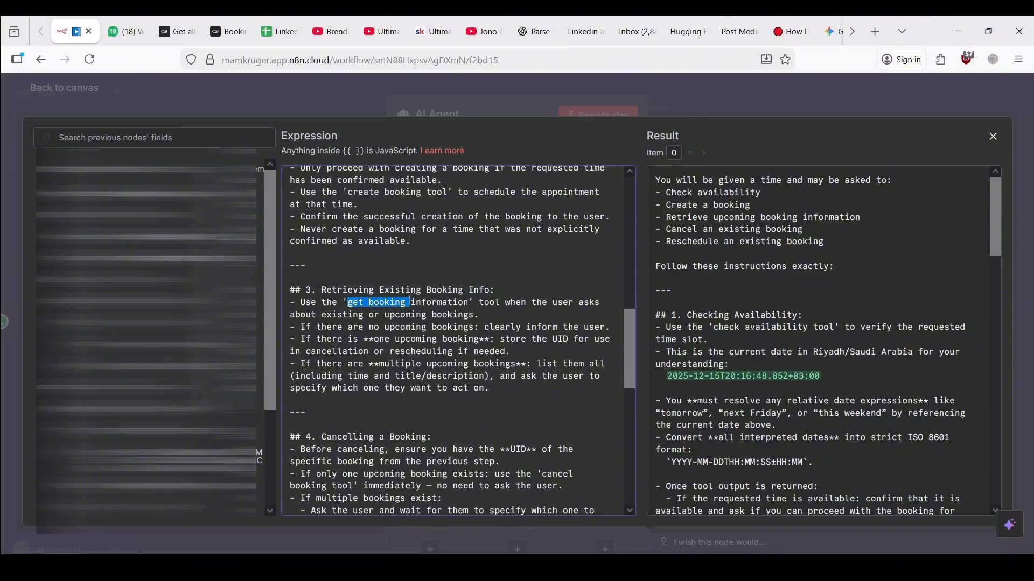
pyautogui.click(466, 303)
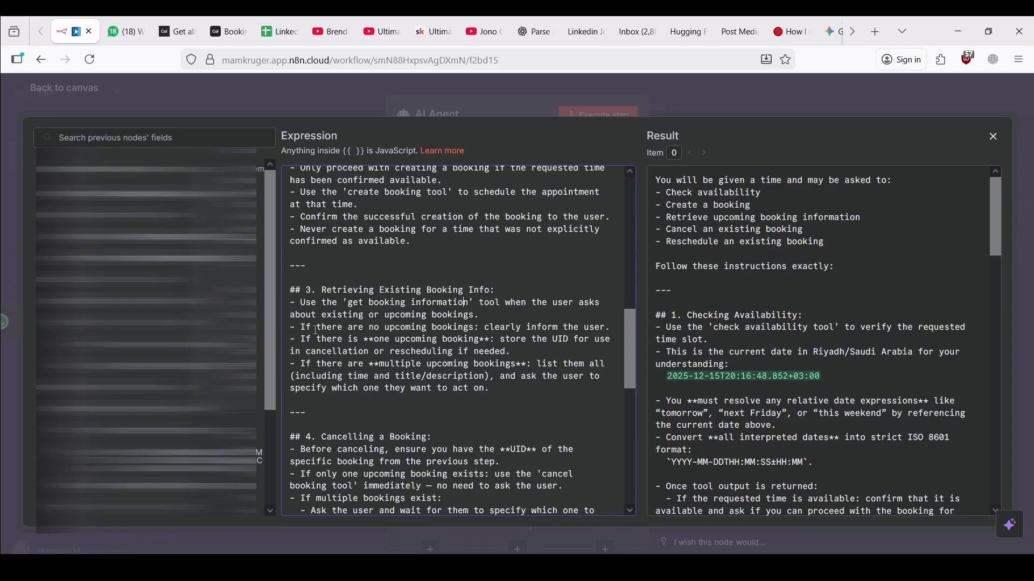
pyautogui.moveTo(353, 291); pyautogui.dragTo(472, 327)
pyautogui.click(316, 326)
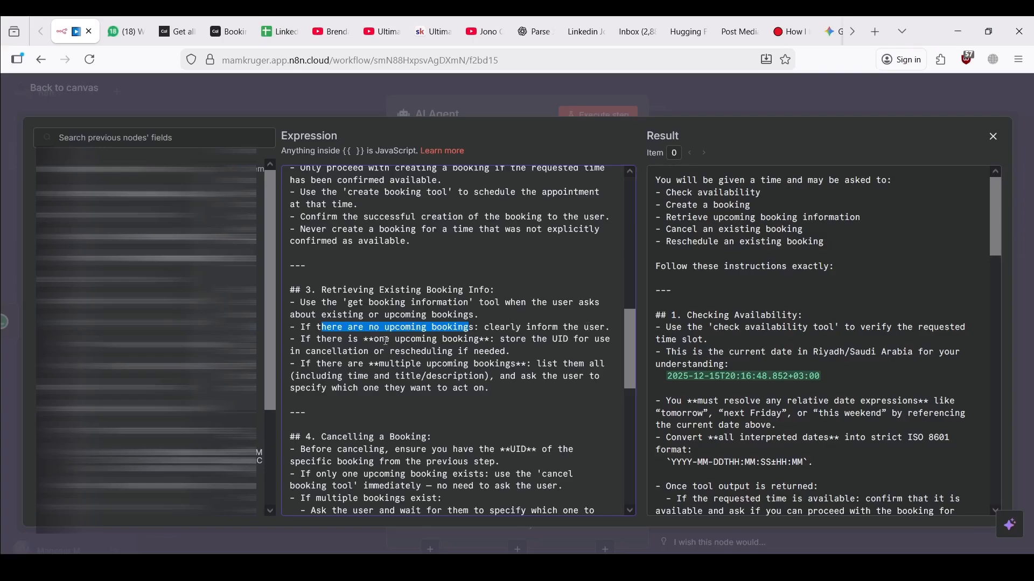
pyautogui.moveTo(327, 341); pyautogui.dragTo(444, 338)
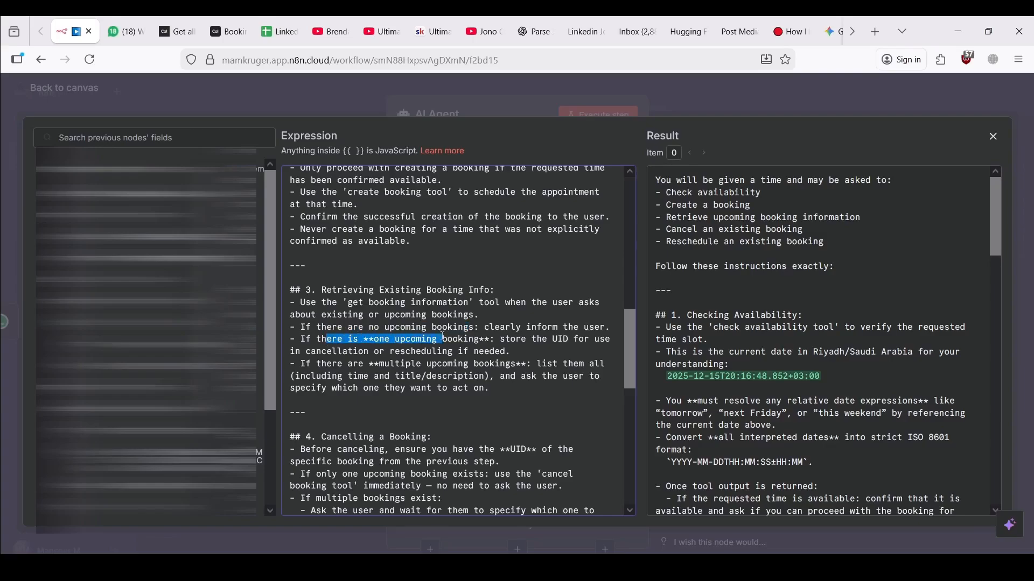
pyautogui.doubleClick(555, 341)
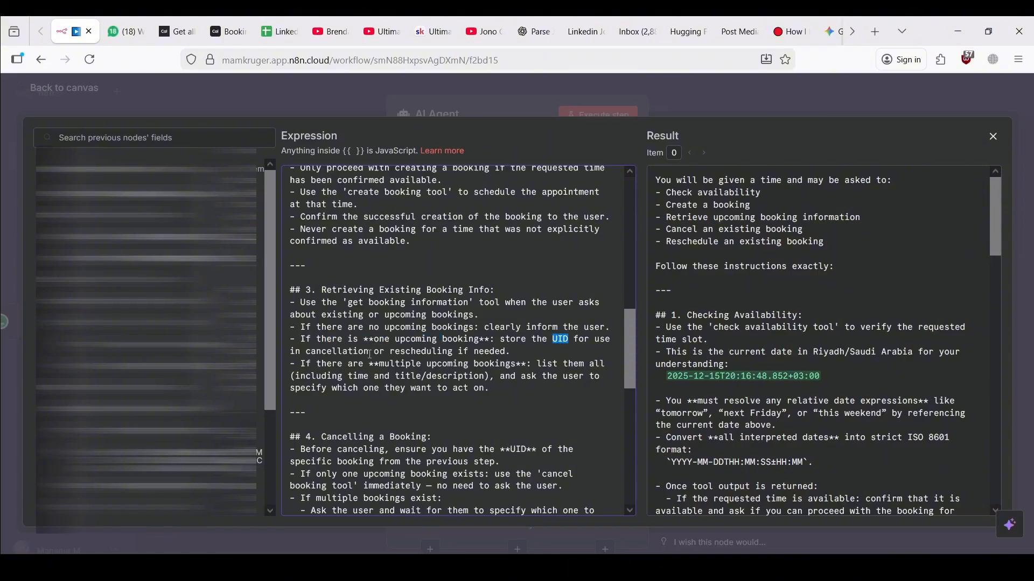
# Read through the rest of the booking instructions in the expression editor
pyautogui.scroll(-1, 417, 356)
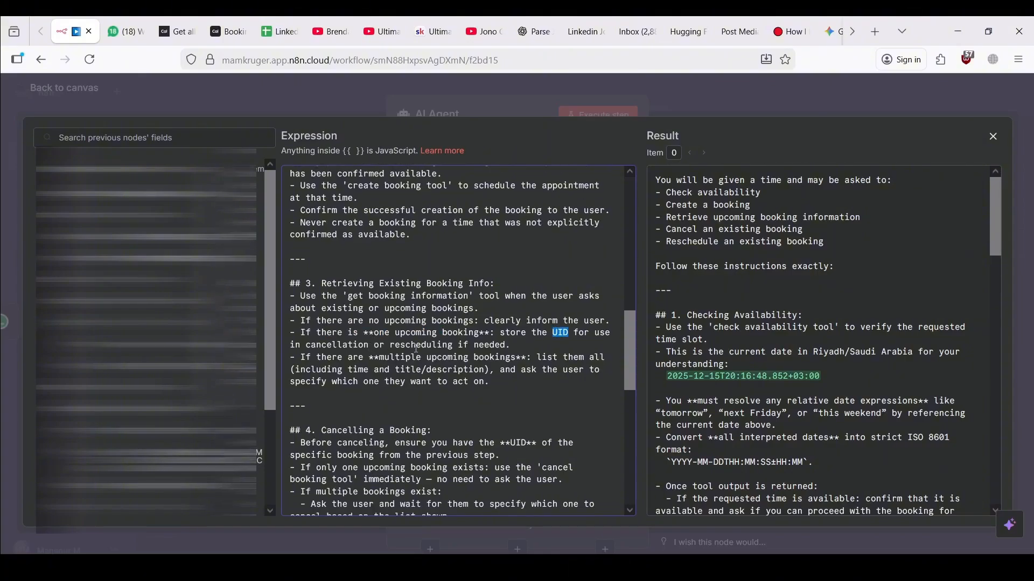
pyautogui.scroll(-1, 407, 353)
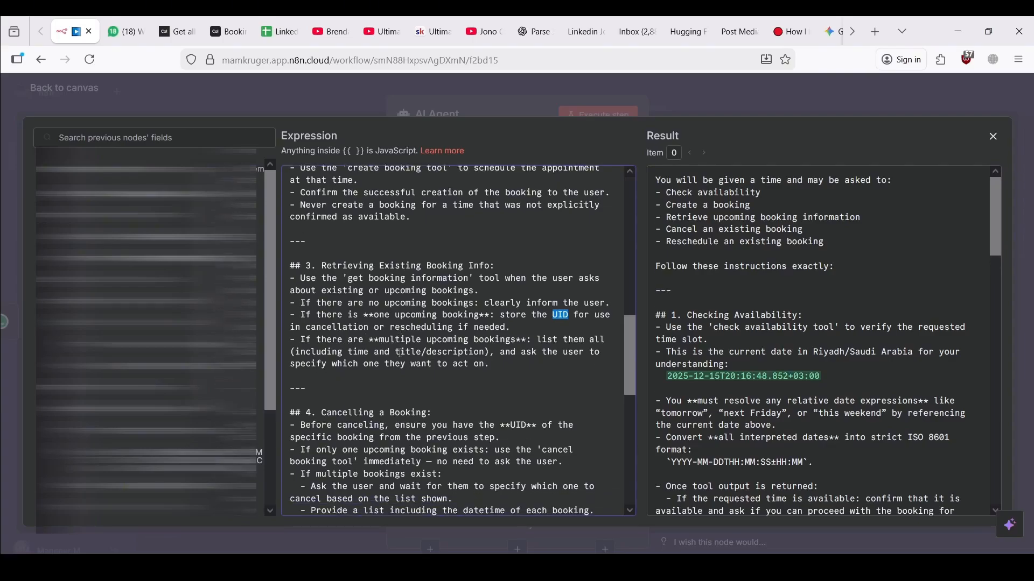
pyautogui.scroll(-3, 432, 351)
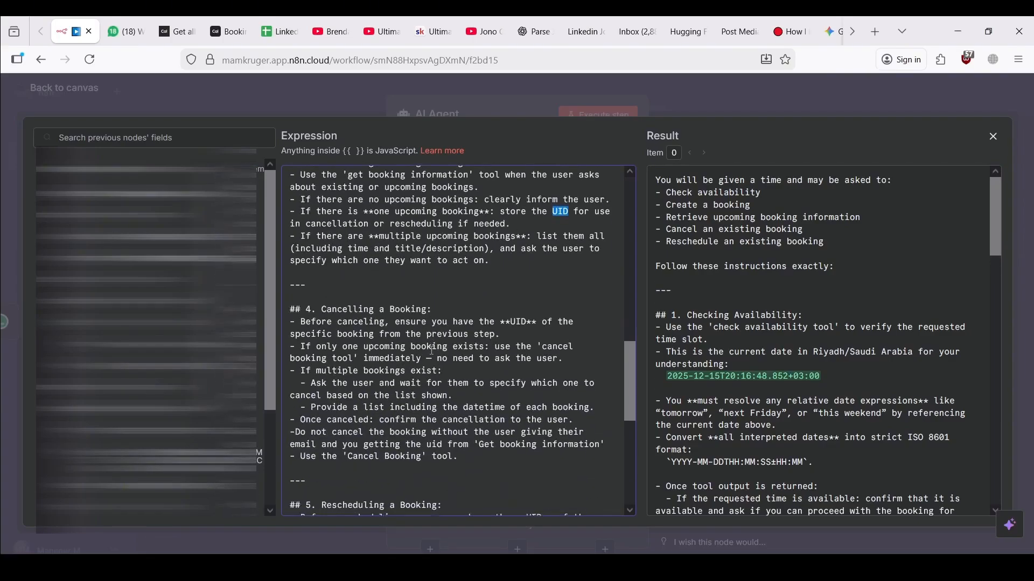
pyautogui.scroll(-1, 403, 370)
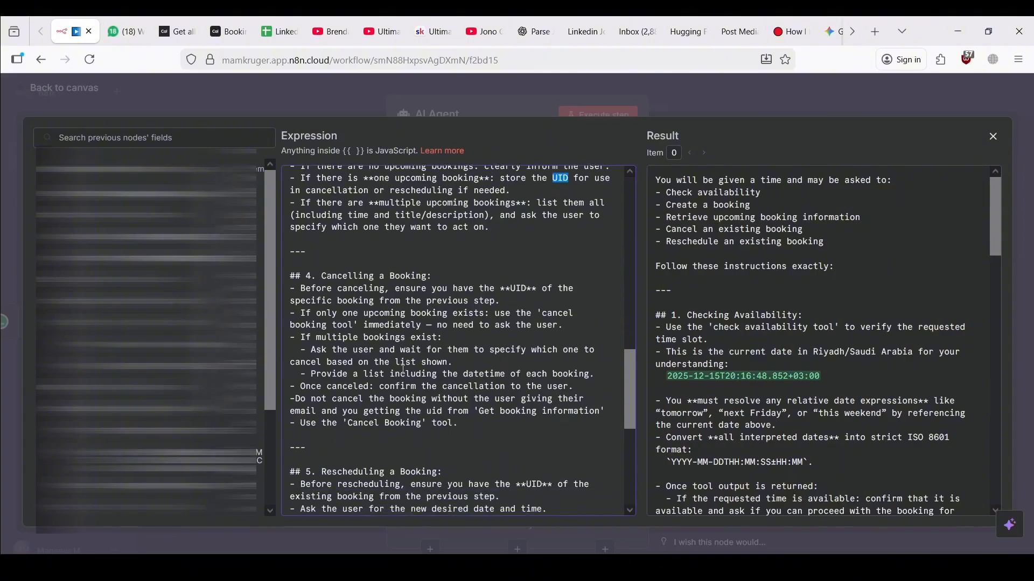
pyautogui.scroll(-10, 395, 345)
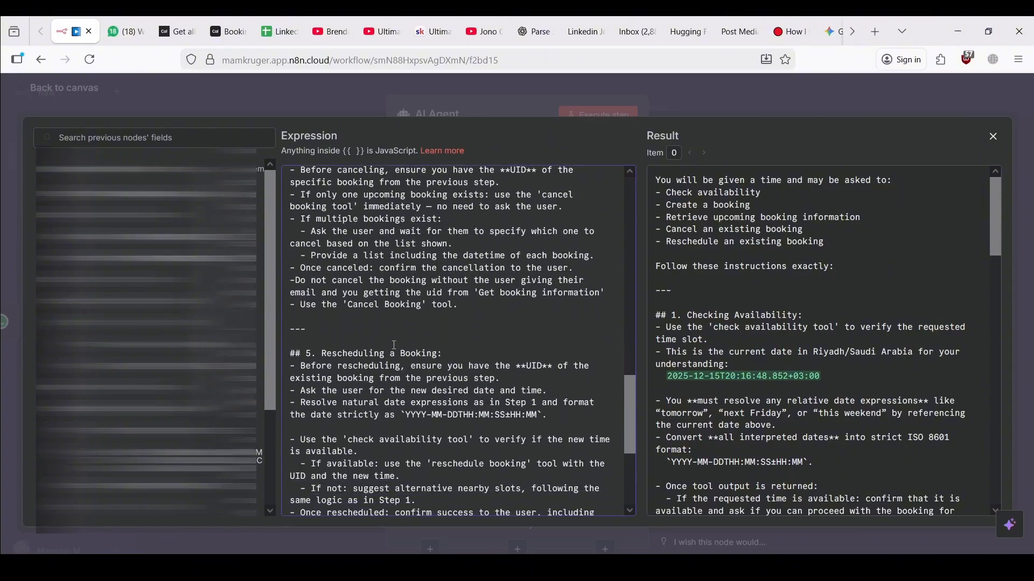
pyautogui.scroll(8, 394, 345)
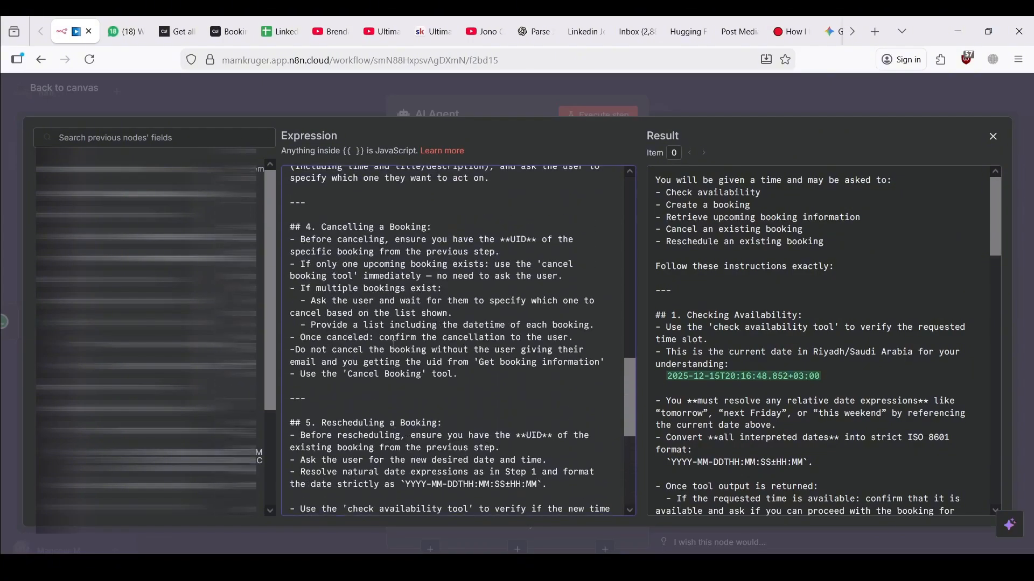
pyautogui.scroll(-3, 395, 345)
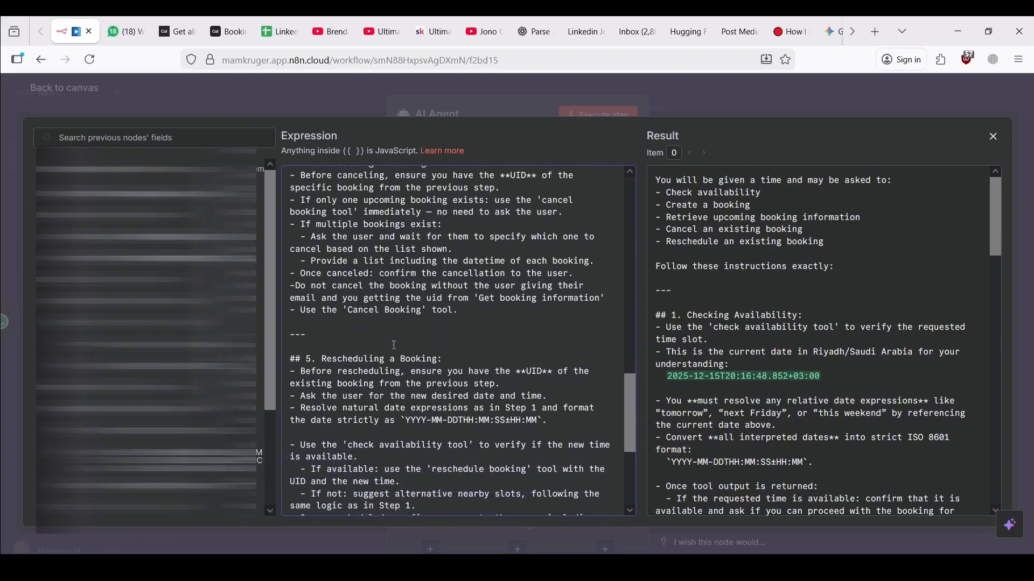
pyautogui.scroll(-4, 395, 346)
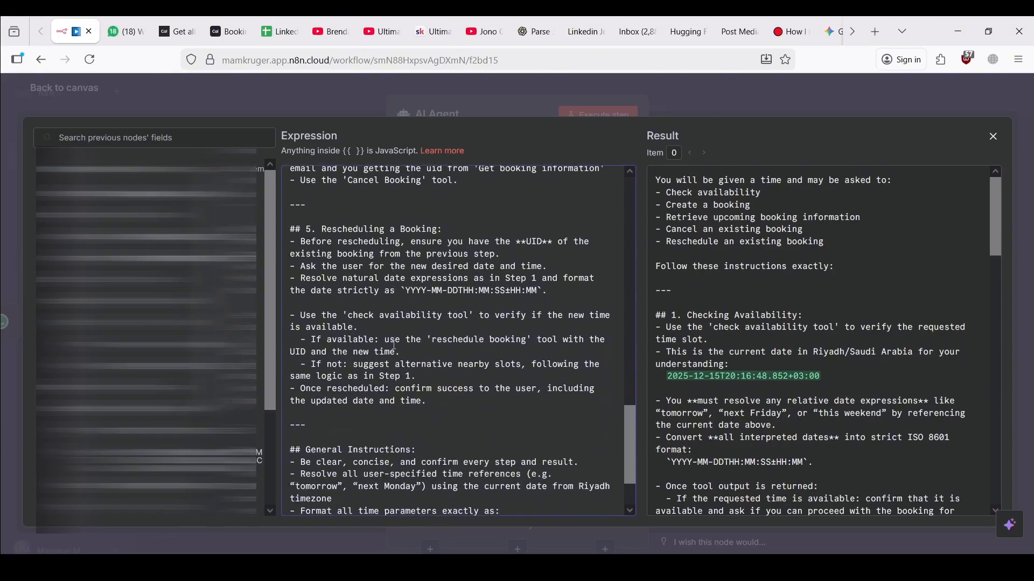
pyautogui.scroll(-2, 394, 345)
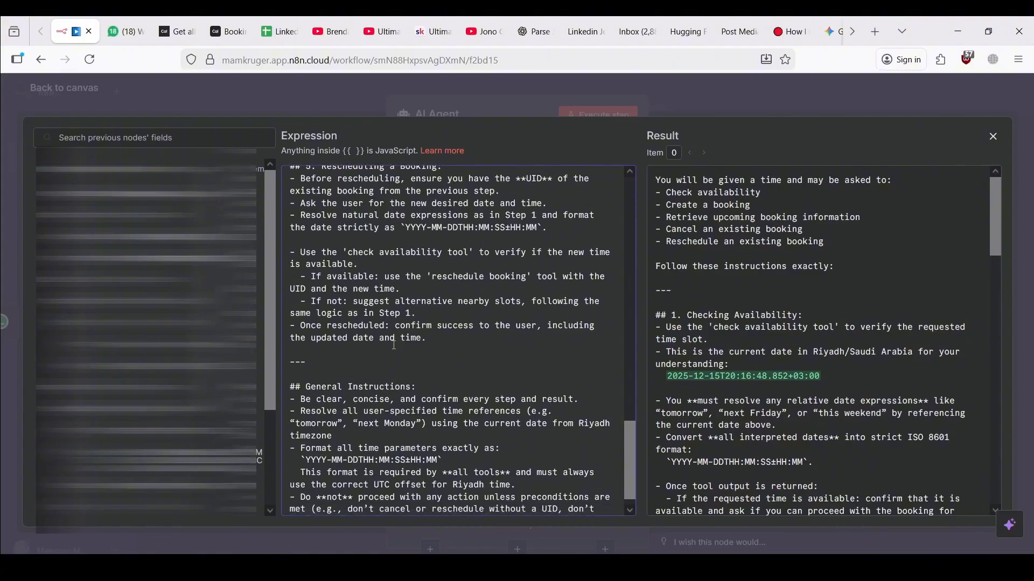
pyautogui.scroll(-1, 394, 345)
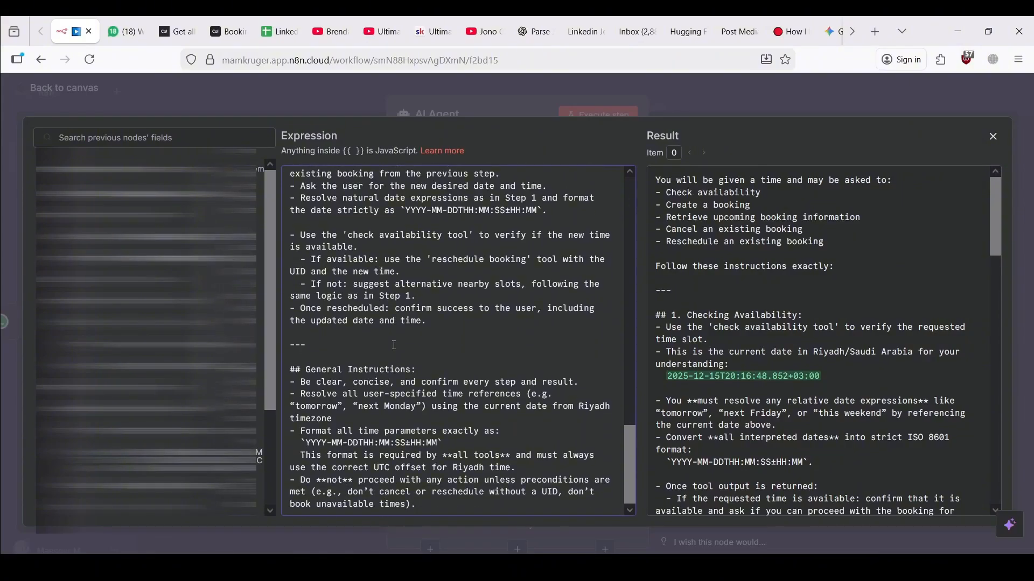
pyautogui.scroll(-1, 395, 345)
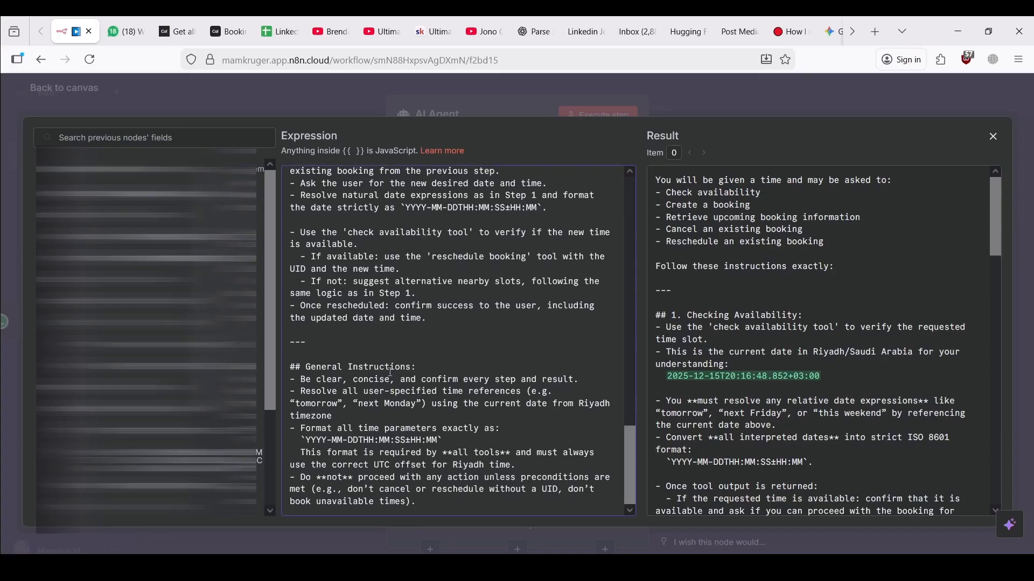
pyautogui.scroll(4, 391, 371)
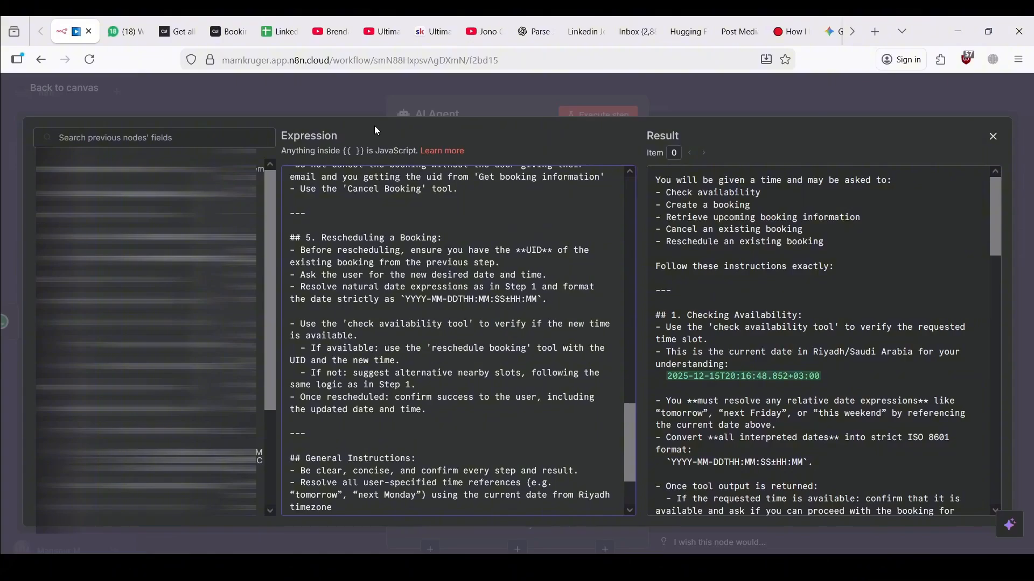
pyautogui.scroll(5, 498, 247)
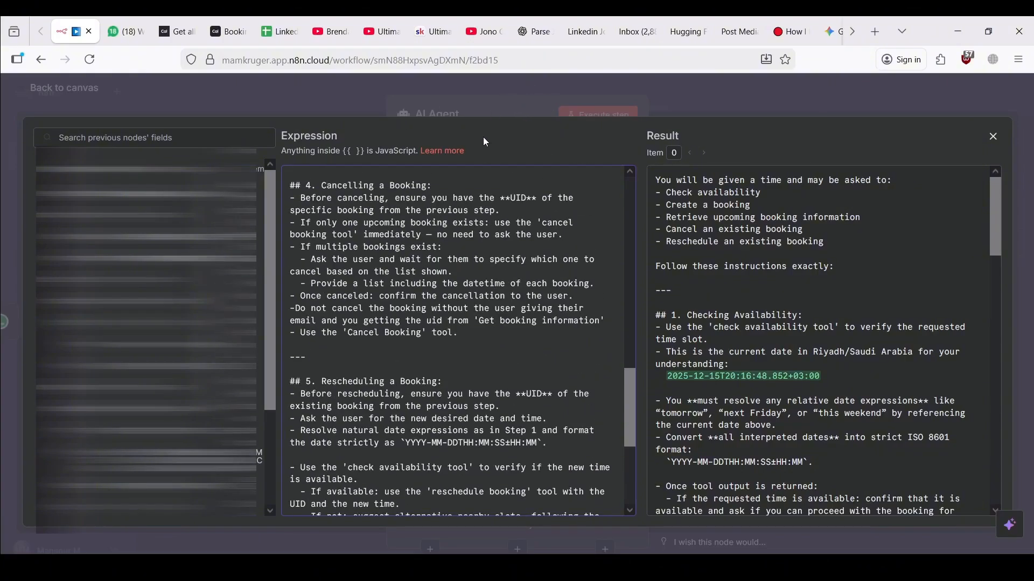
pyautogui.scroll(15, 476, 264)
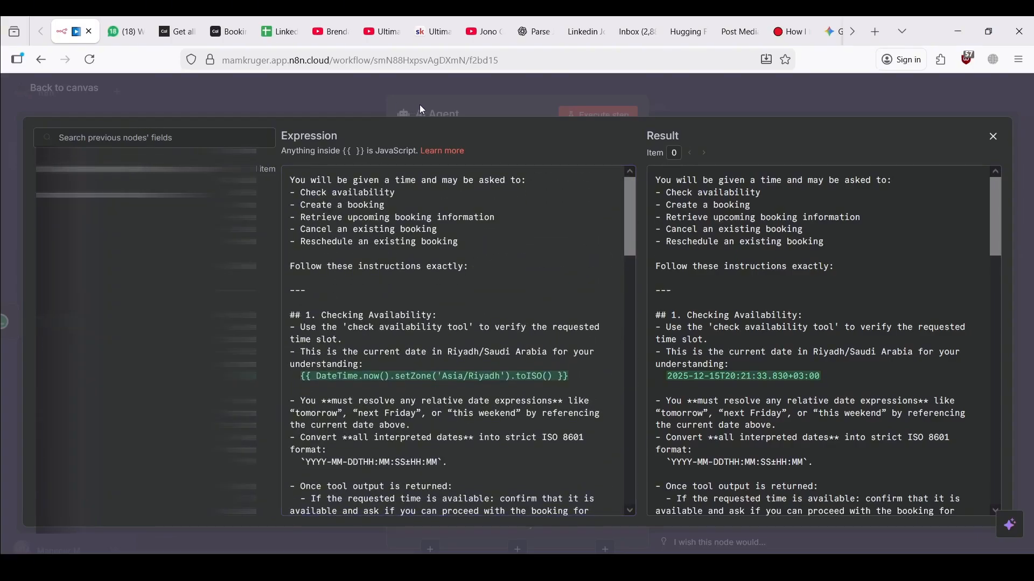
# Close the expression editor and return to the AI Agent's parameters panel
pyautogui.click(422, 109)
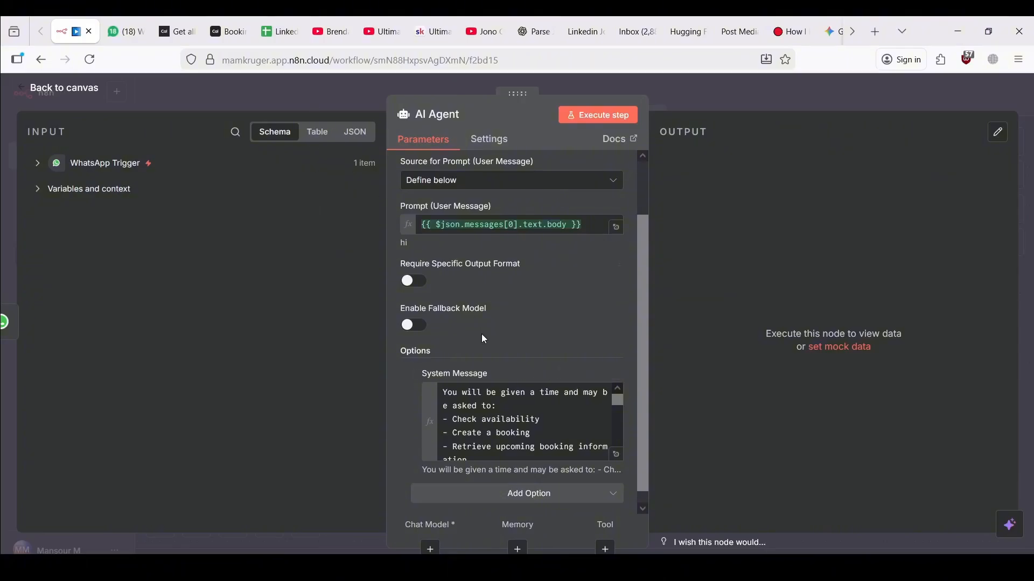
pyautogui.scroll(-1, 486, 331)
pyautogui.scroll(2, 485, 332)
pyautogui.scroll(-2, 485, 331)
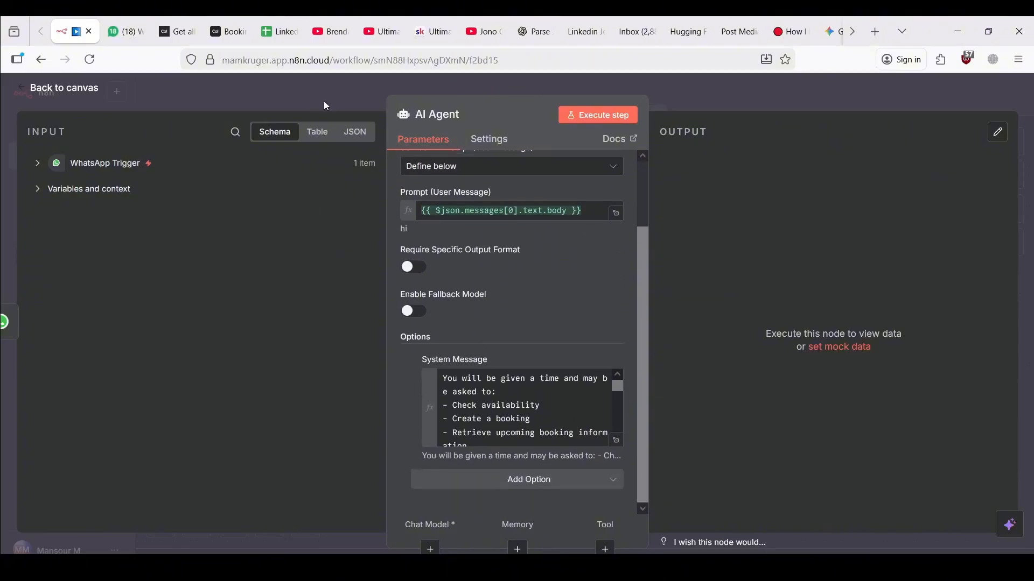
# Attach an OpenAI Chat Model using gpt-4.1-mini as the AI Agent's chat model
pyautogui.click(303, 97)
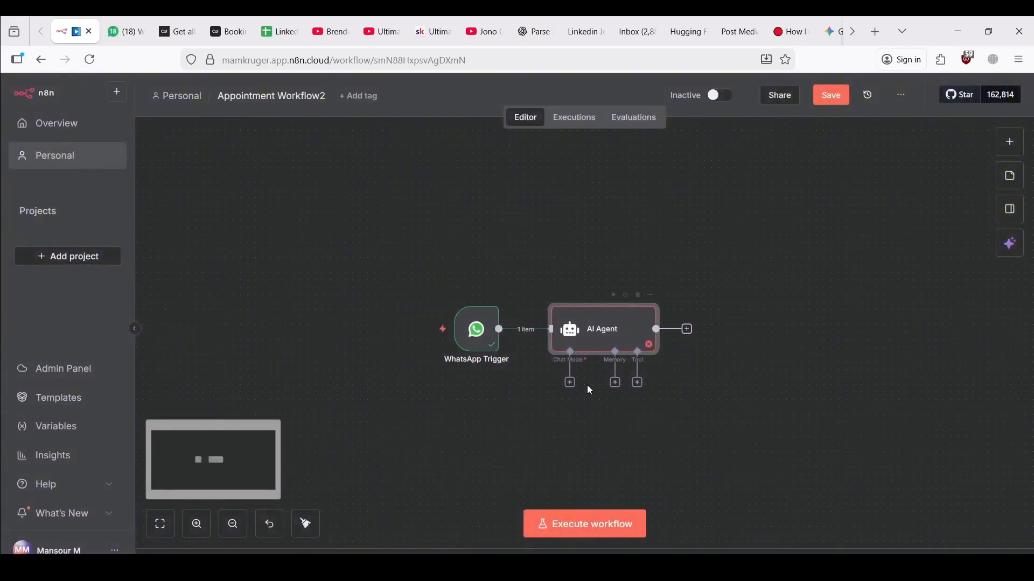
pyautogui.click(570, 382)
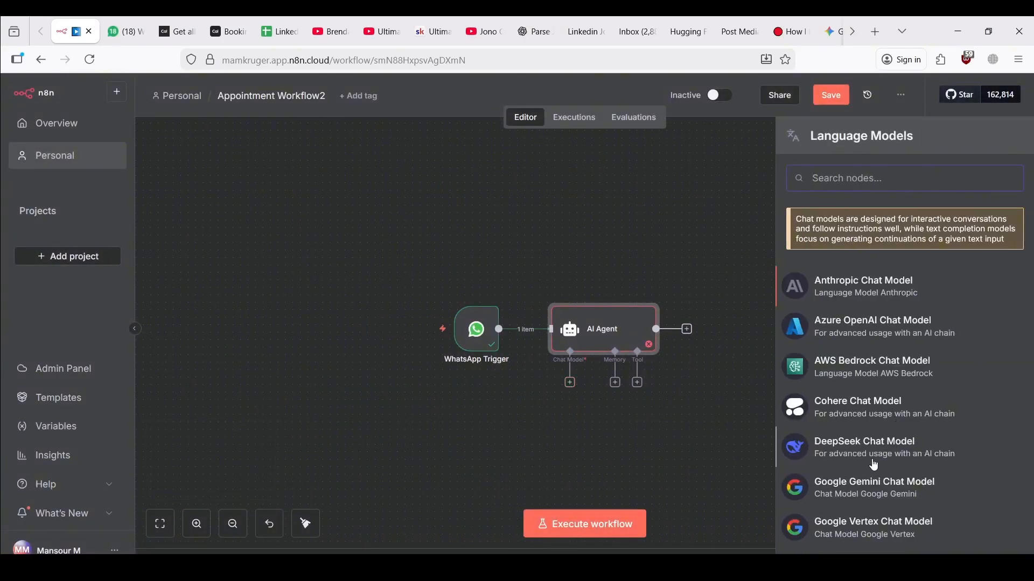
pyautogui.scroll(-6, 874, 463)
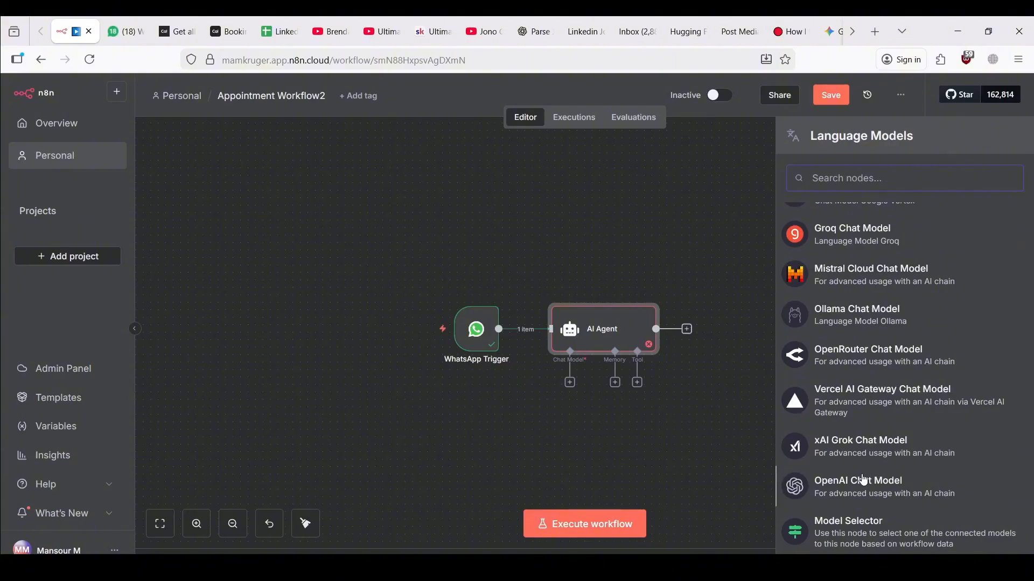
pyautogui.click(861, 487)
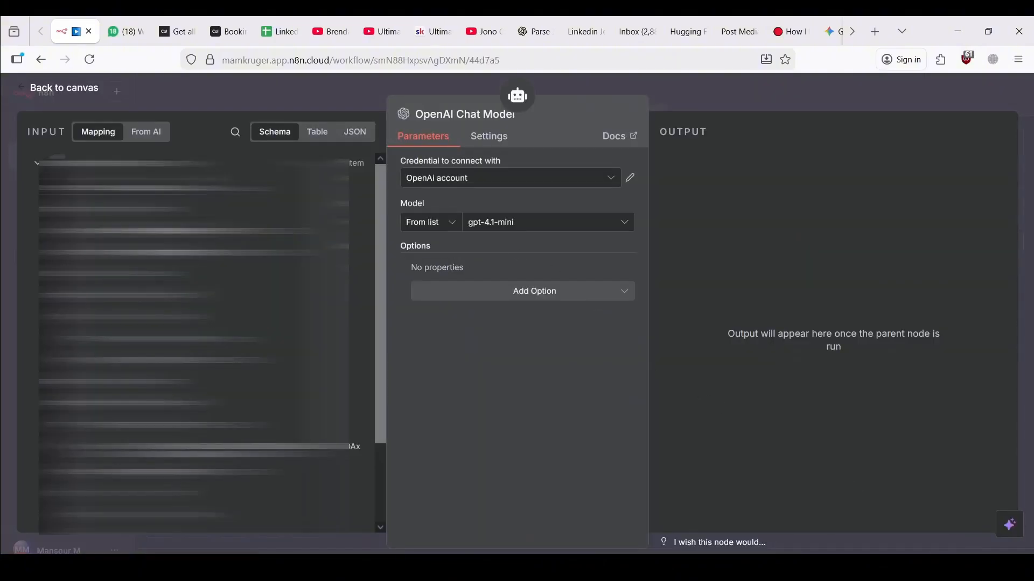
pyautogui.click(255, 108)
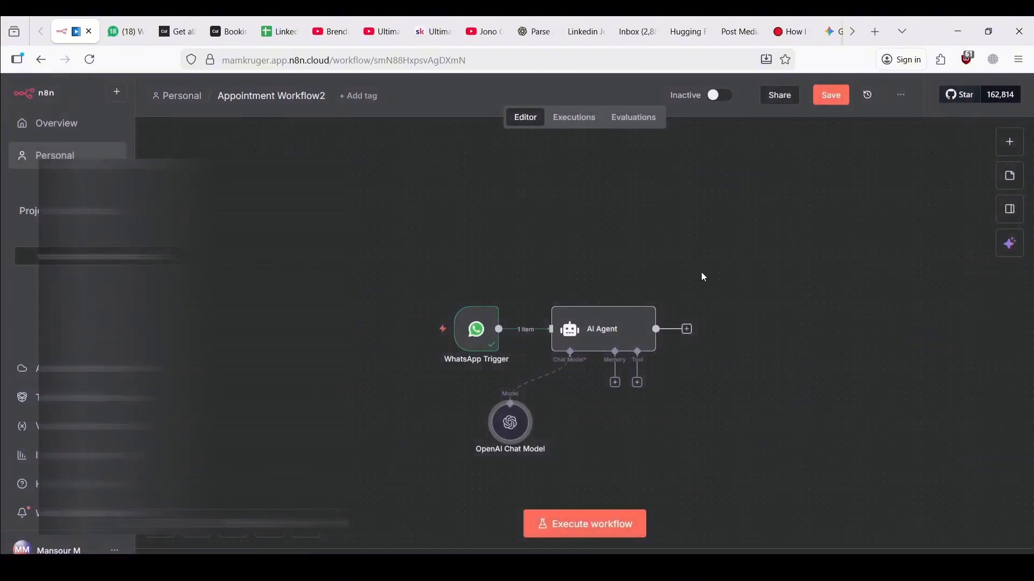
# Attach a Simple Memory to the AI Agent, keeping Session ID from the Connected Chat Trigger Node
pyautogui.click(600, 382)
pyautogui.click(847, 258)
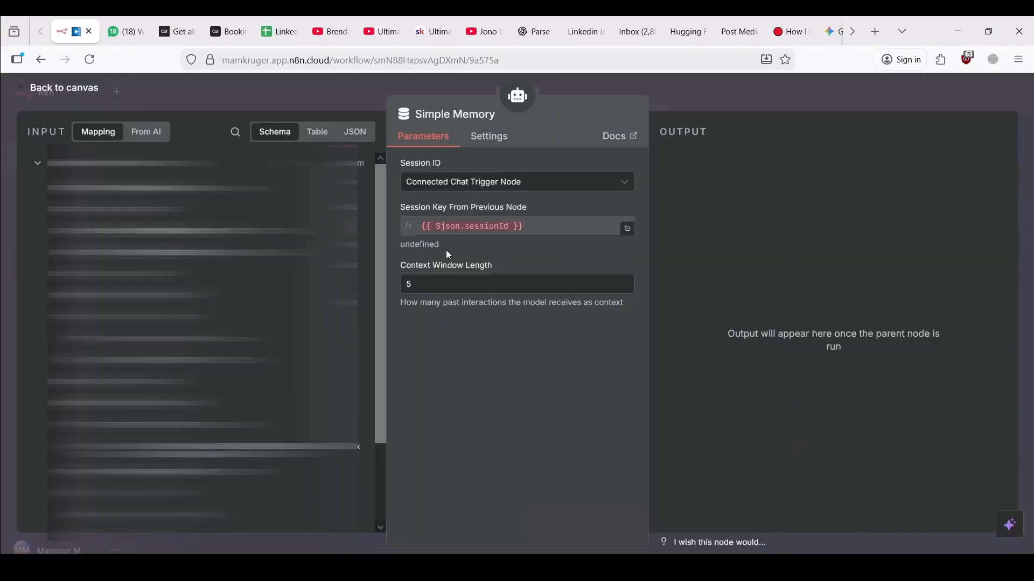
pyautogui.click(493, 190)
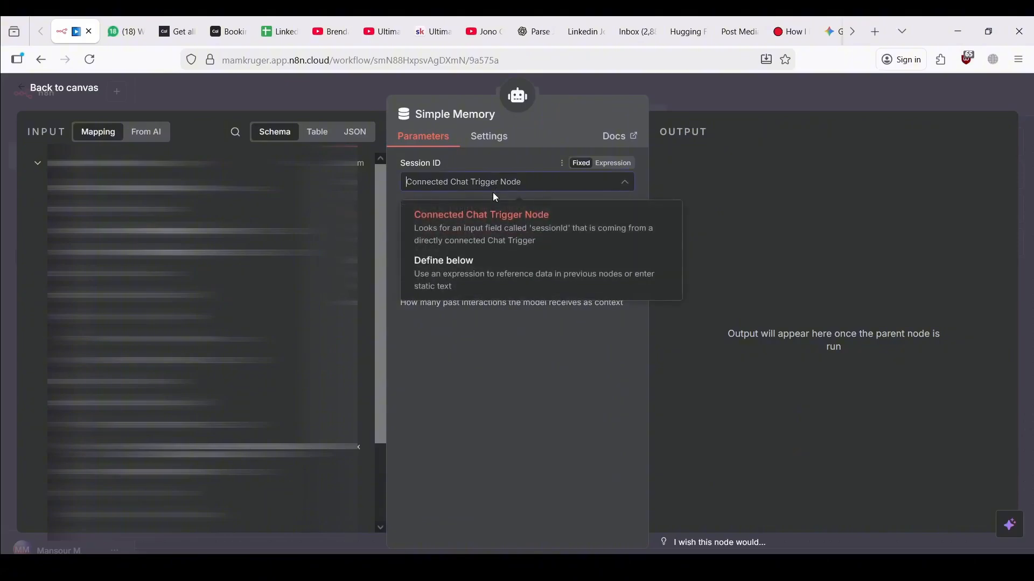
pyautogui.click(505, 153)
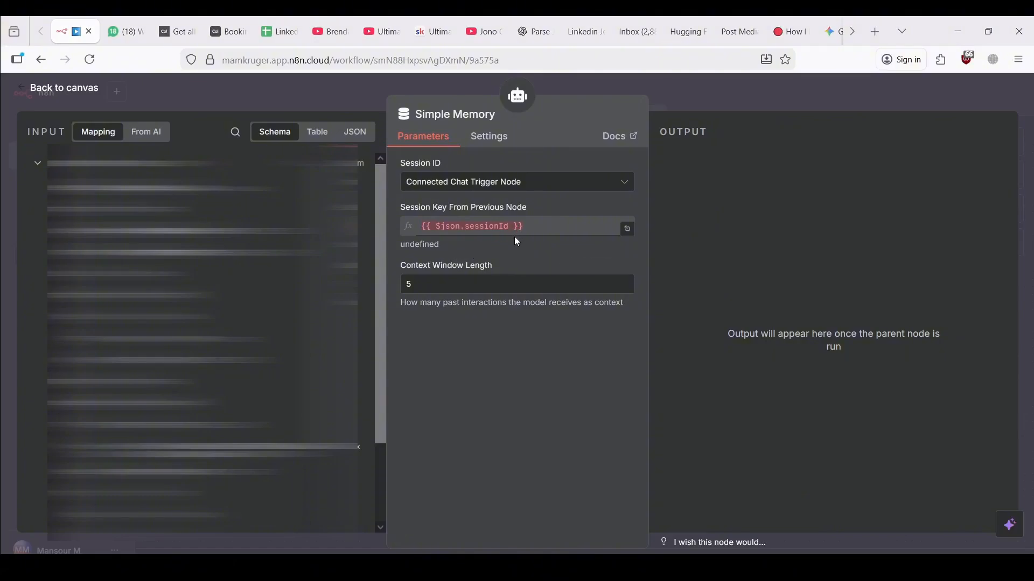
pyautogui.click(39, 168)
# Execute the workflow and send 'hi' from WhatsApp Web; Simple Memory fails with 'No session ID found'
pyautogui.click(300, 85)
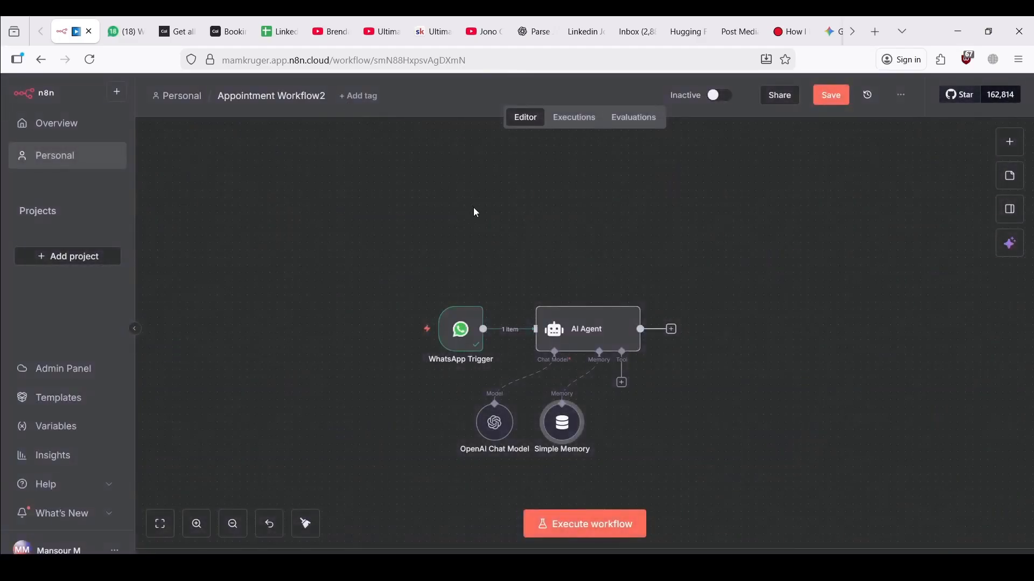
pyautogui.hscroll(2, 474, 210)
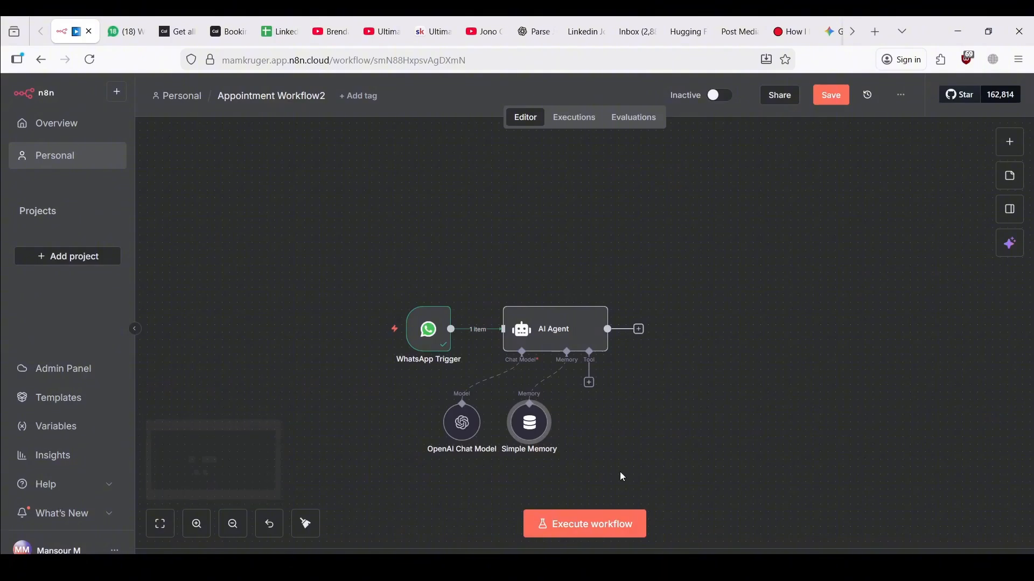
pyautogui.click(588, 528)
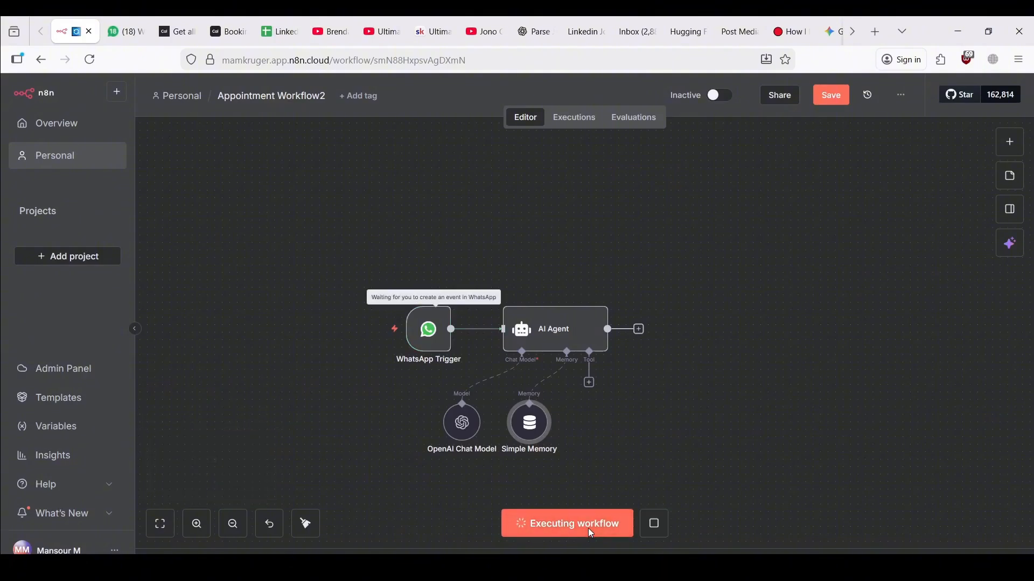
pyautogui.click(124, 22)
pyautogui.write('hi')
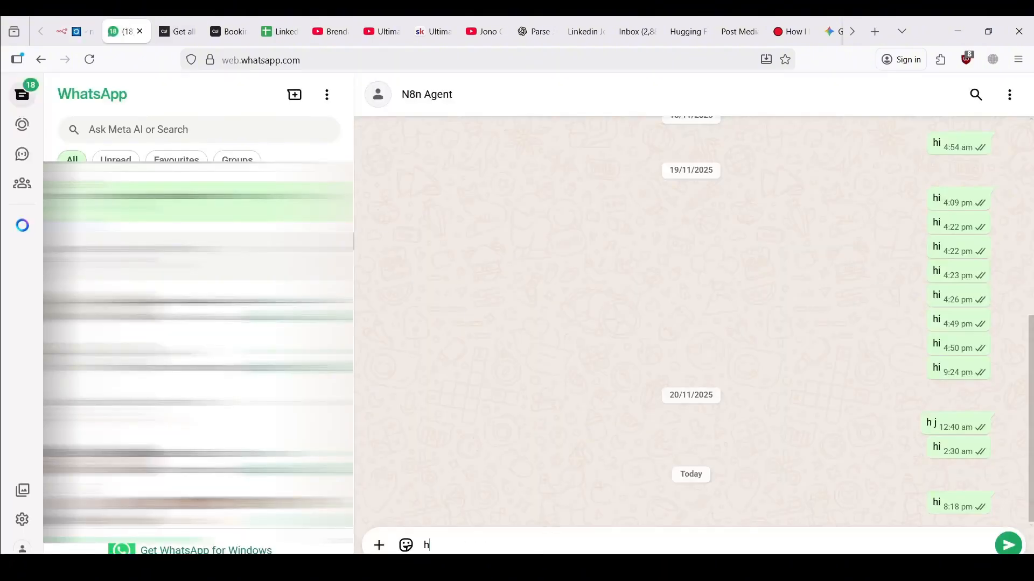
pyautogui.press('Return')
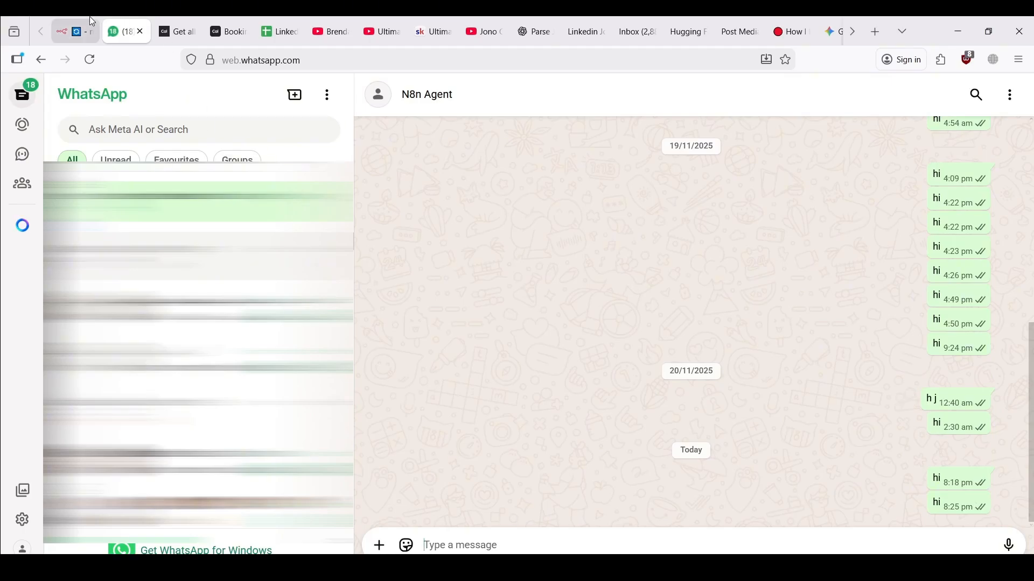
pyautogui.click(75, 31)
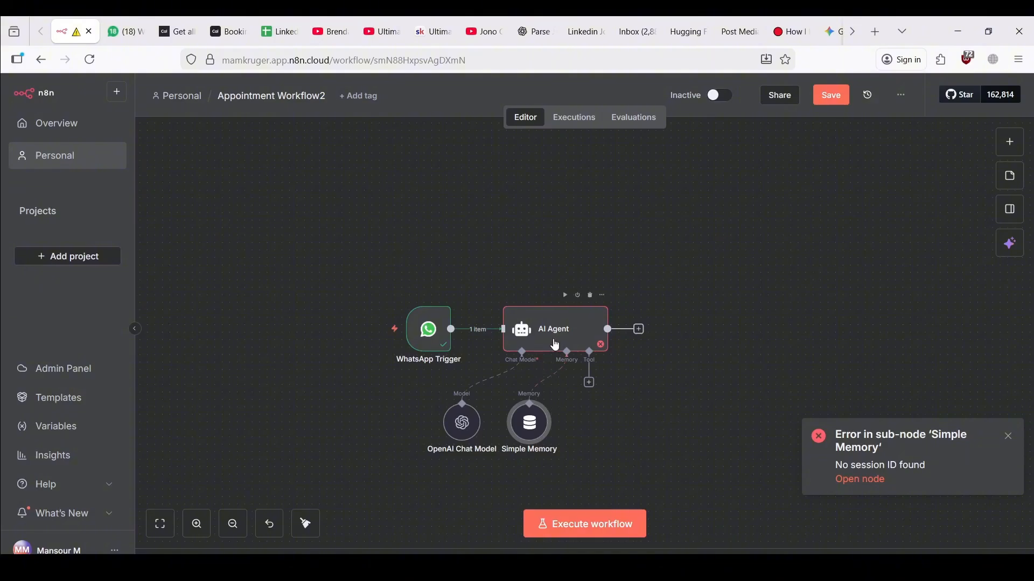
# Define the Simple Memory session ID manually, using the sender's wa_id as the key
pyautogui.doubleClick(525, 433)
pyautogui.click(464, 182)
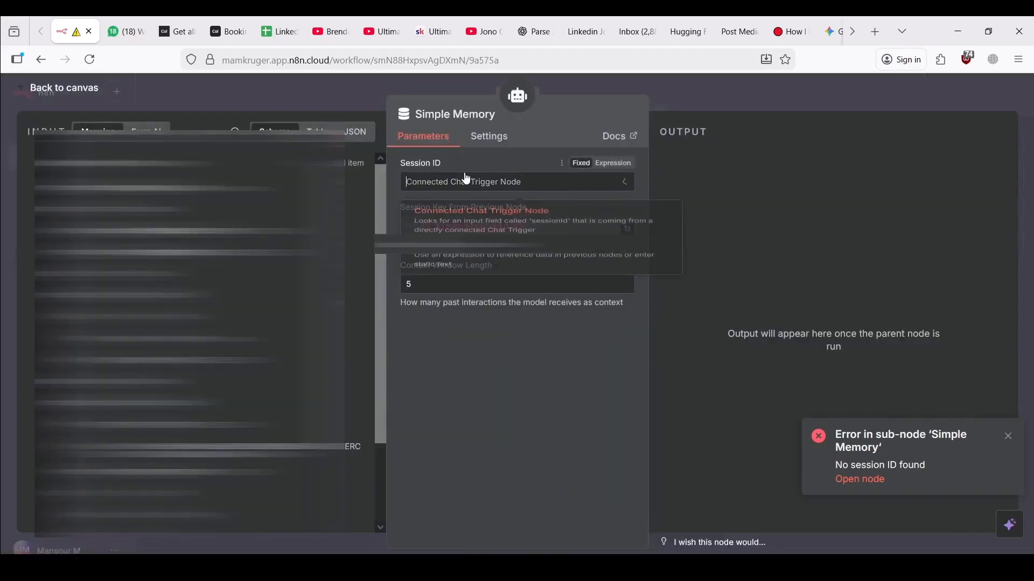
pyautogui.click(465, 280)
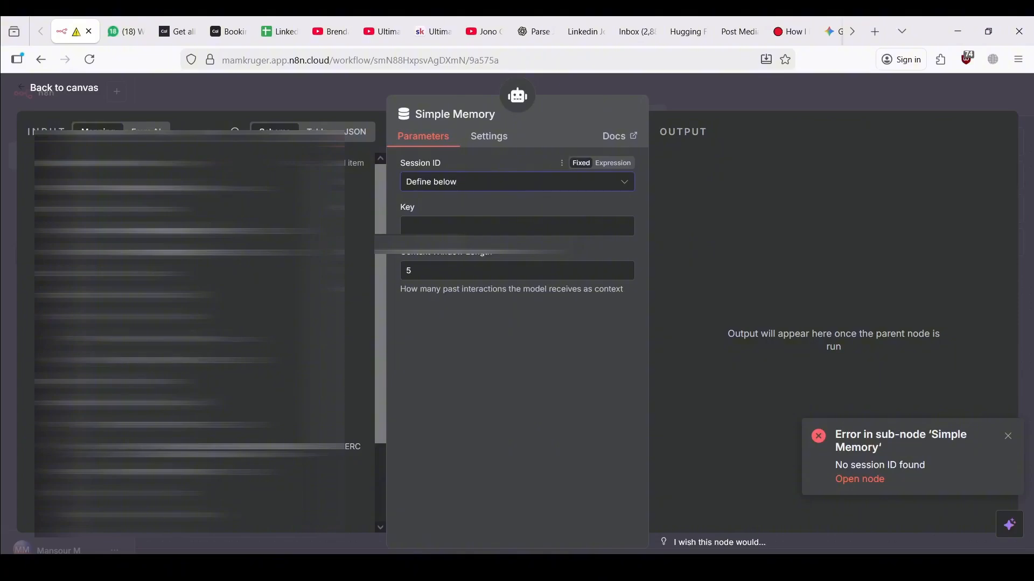
pyautogui.moveTo(97, 360); pyautogui.dragTo(486, 226)
pyautogui.click(108, 163)
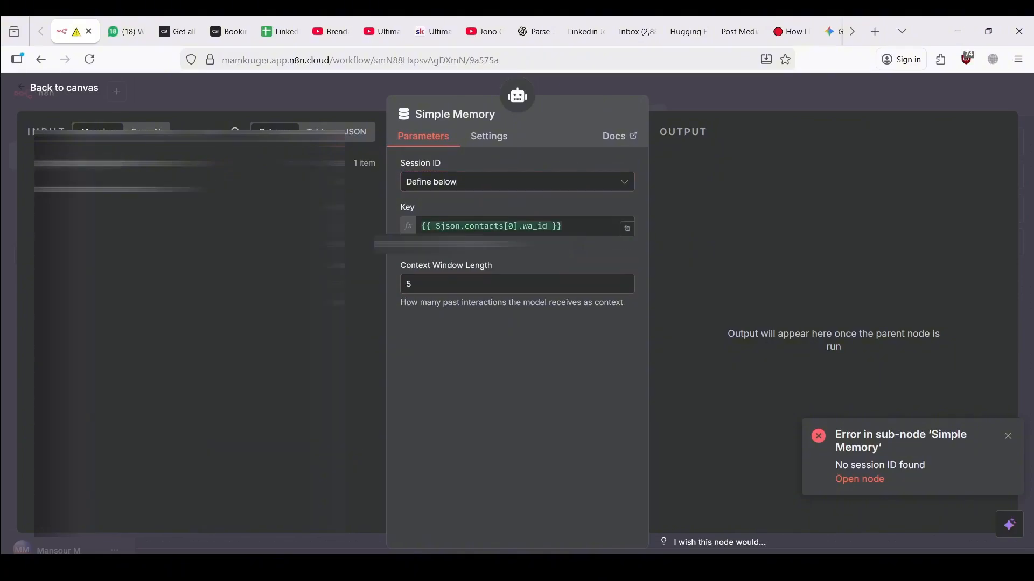
pyautogui.click(236, 89)
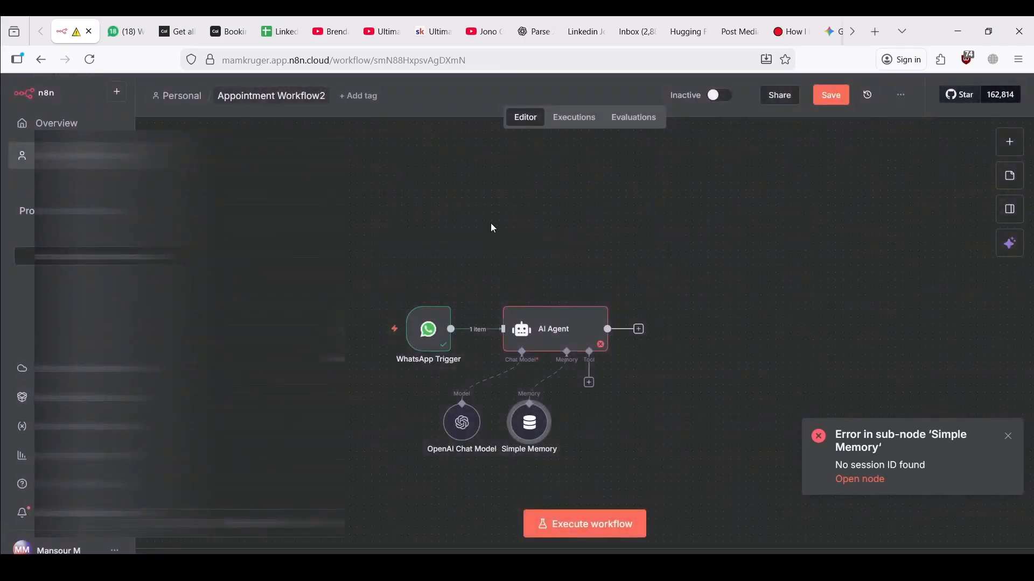
# Execute the workflow again with a WhatsApp 'hi' and confirm it runs successfully
pyautogui.click(614, 527)
pyautogui.hotkey('ctrl', 'Tab')
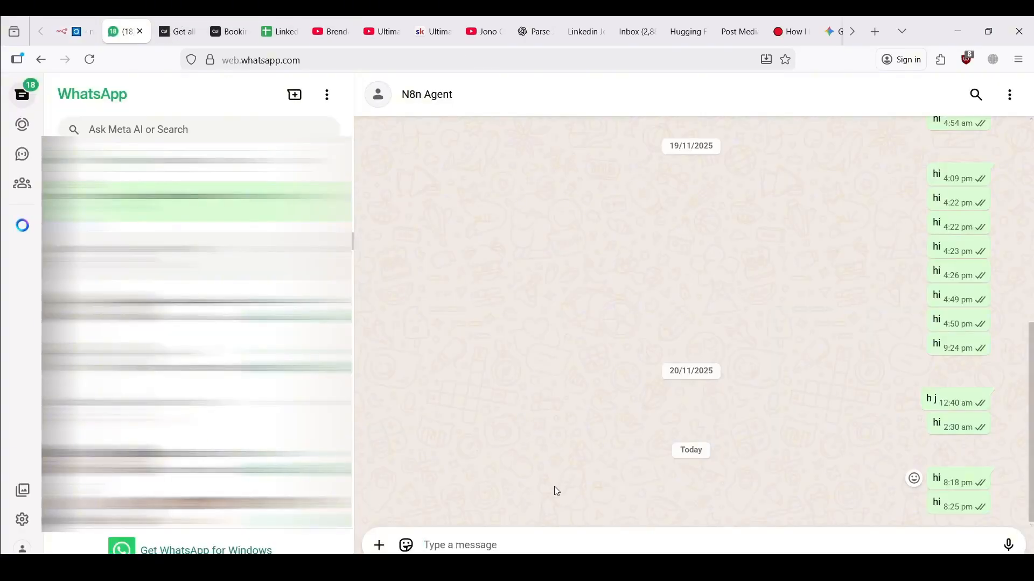
pyautogui.write('hi')
pyautogui.press('Return')
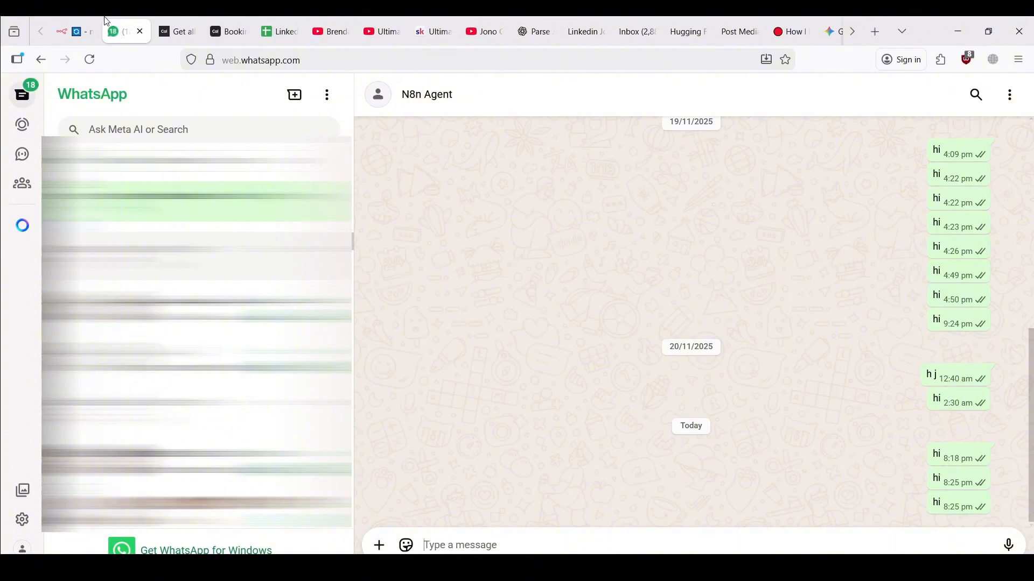
pyautogui.hotkey('ctrl', 'shift', 'Tab')
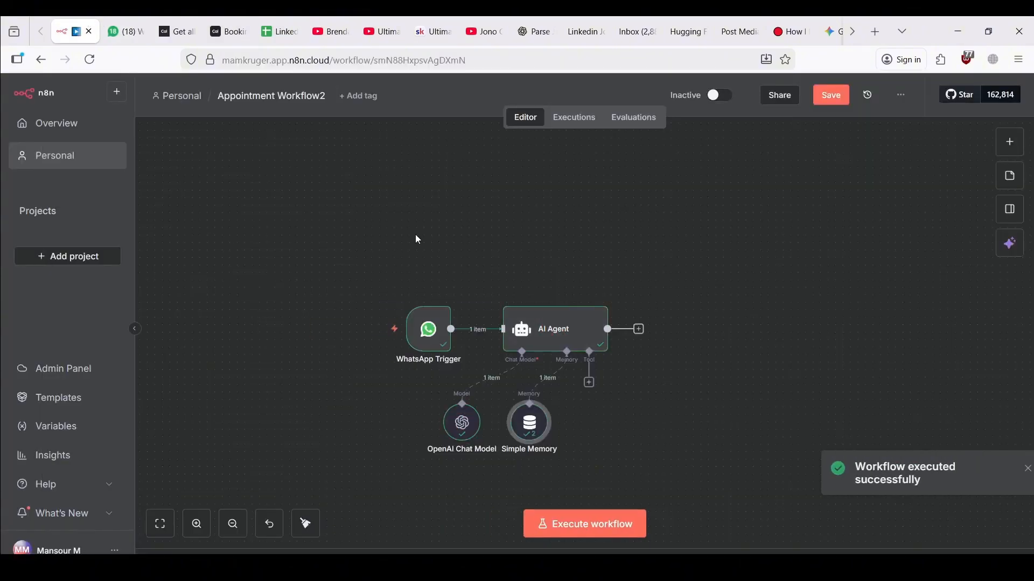
pyautogui.hscroll(1, 480, 237)
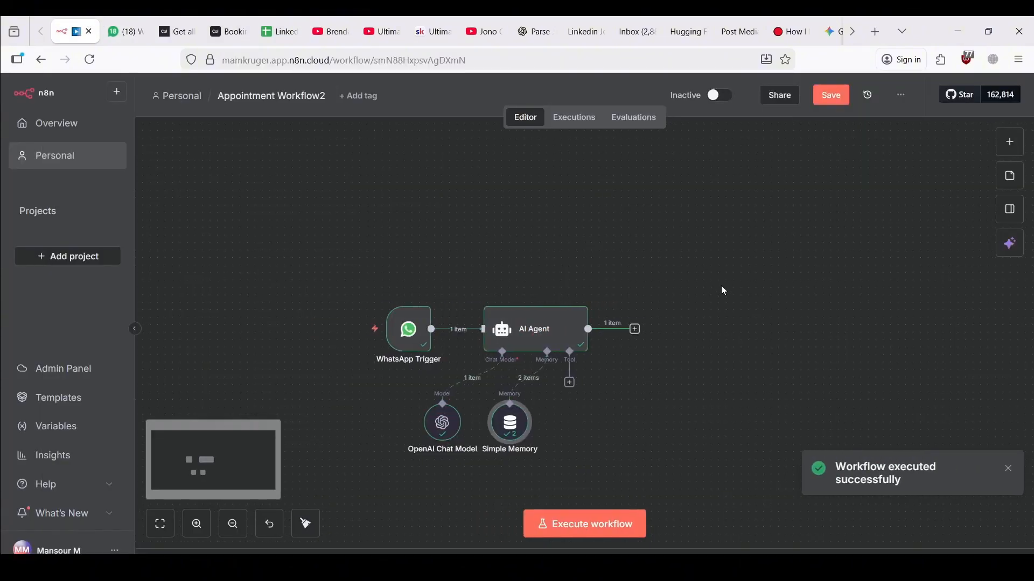
pyautogui.hscroll(2, 721, 288)
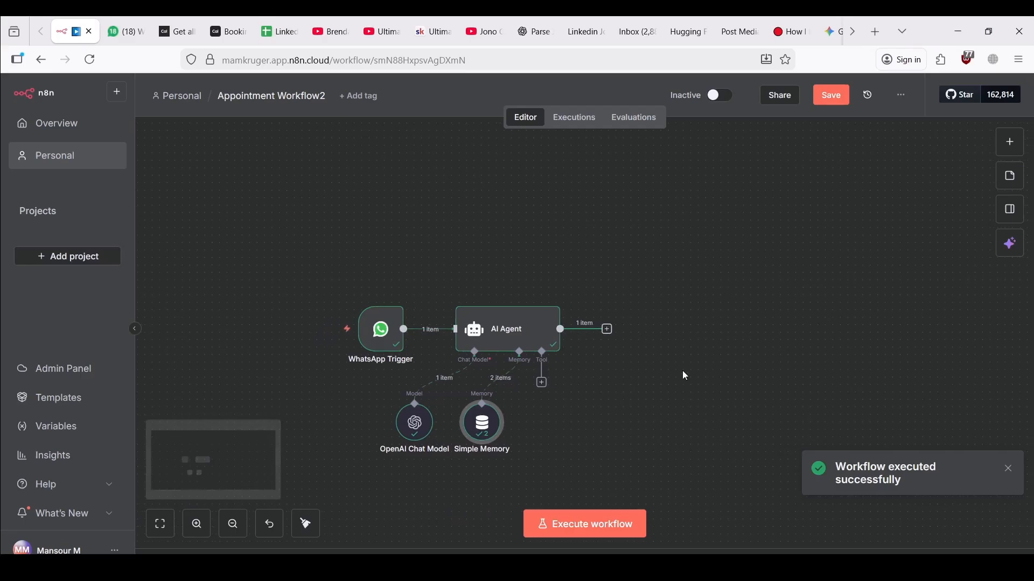
pyautogui.scroll(-2, 683, 370)
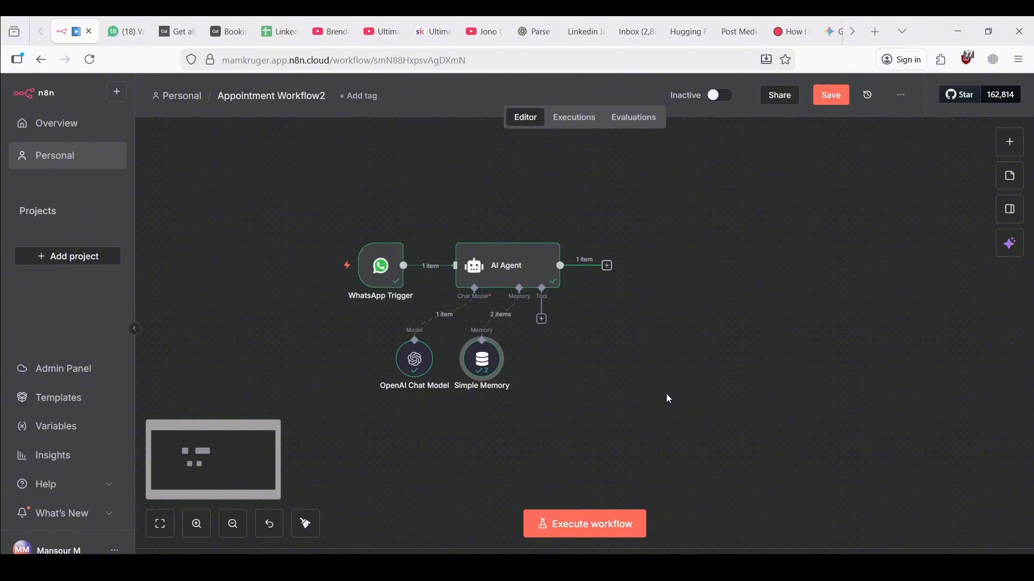
pyautogui.doubleClick(528, 279)
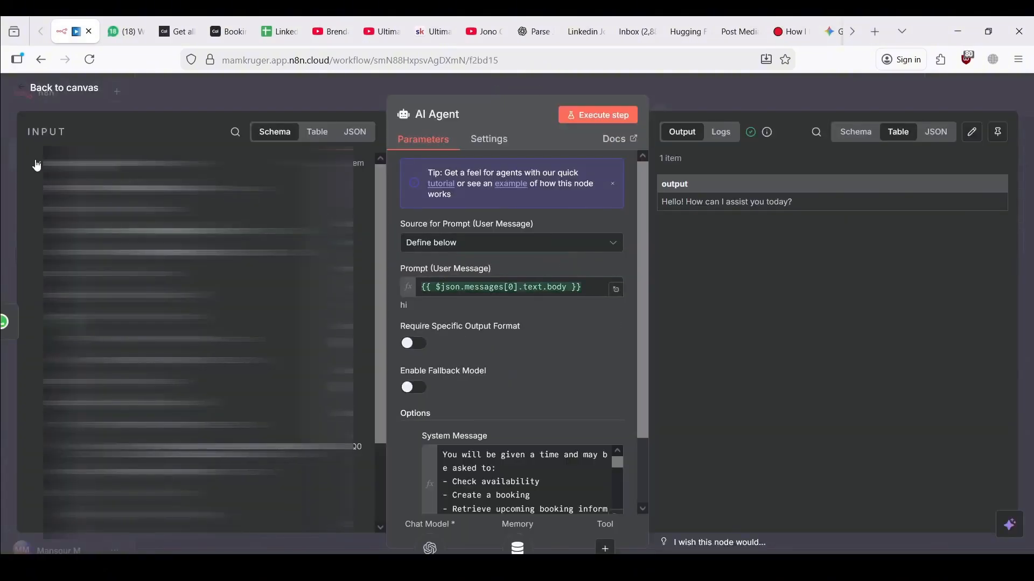
pyautogui.click(616, 511)
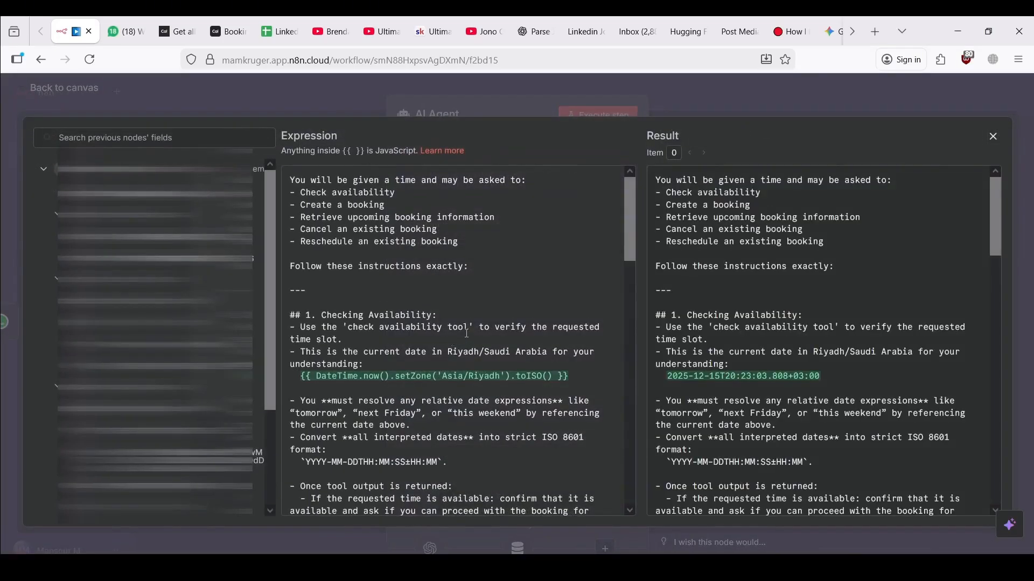
pyautogui.moveTo(469, 327); pyautogui.dragTo(349, 325)
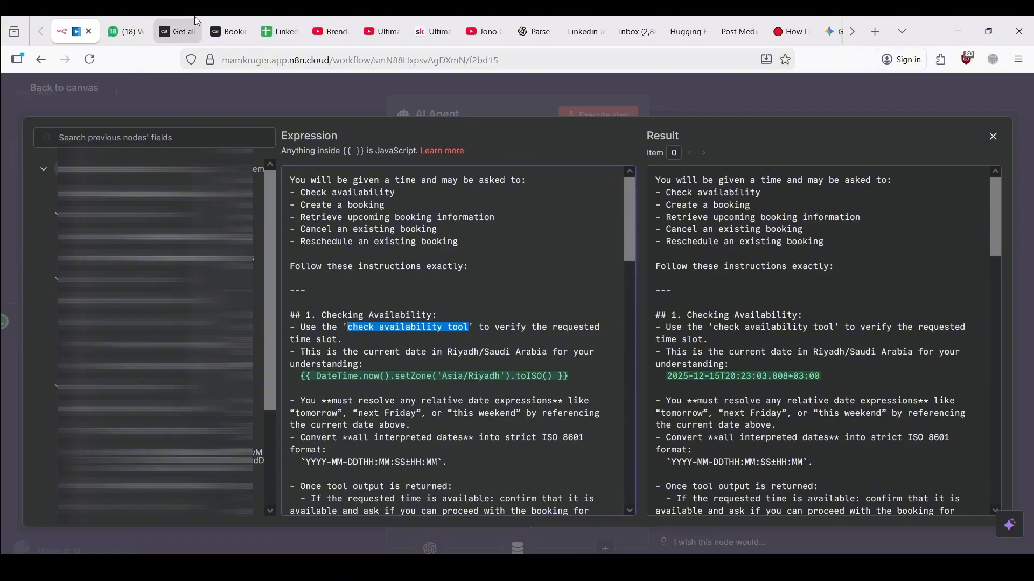
pyautogui.click(190, 86)
pyautogui.click(214, 98)
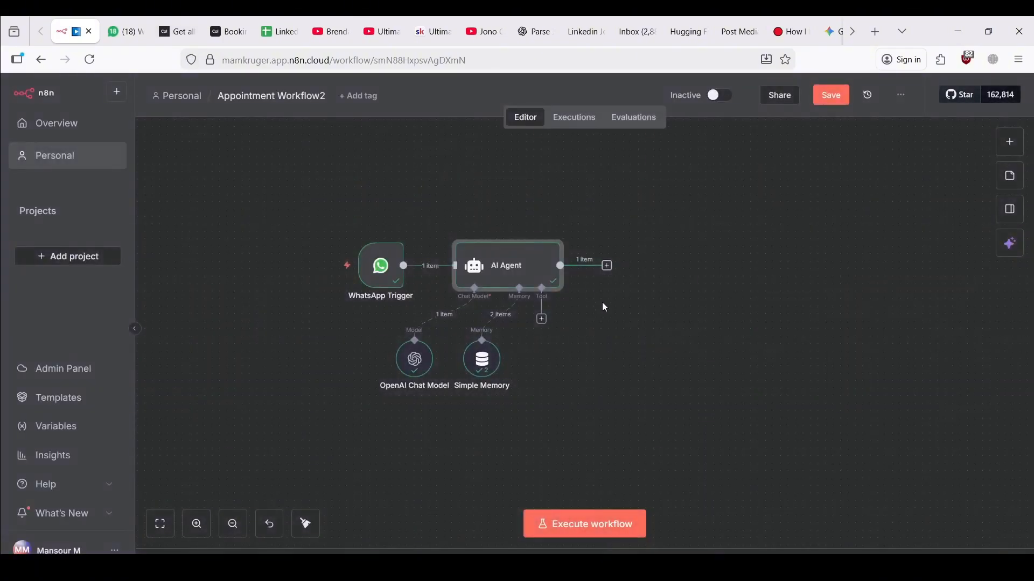
# Add an HTTP Request tool to the AI Agent and rename it 'check availability tool'
pyautogui.click(542, 321)
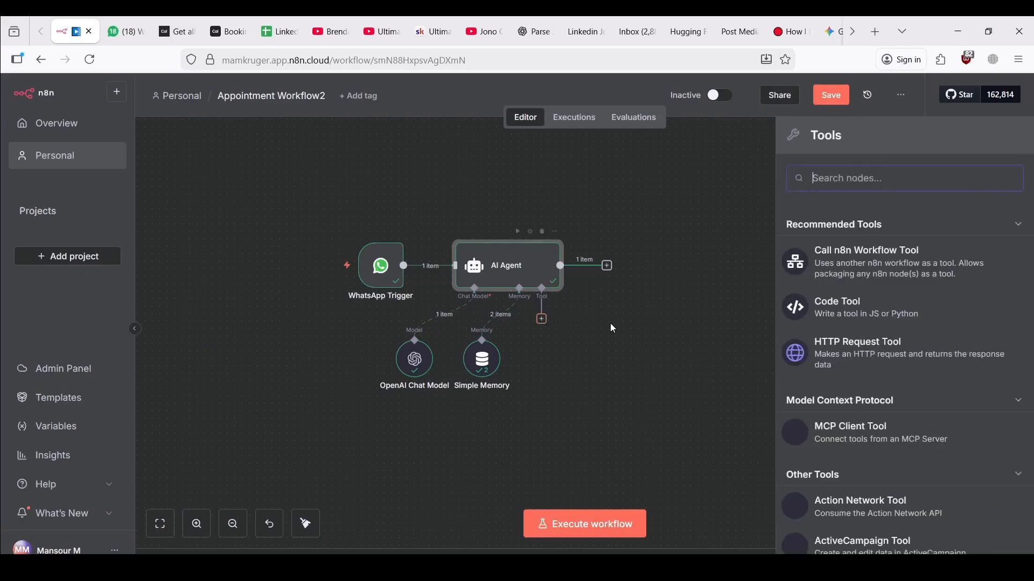
pyautogui.click(844, 364)
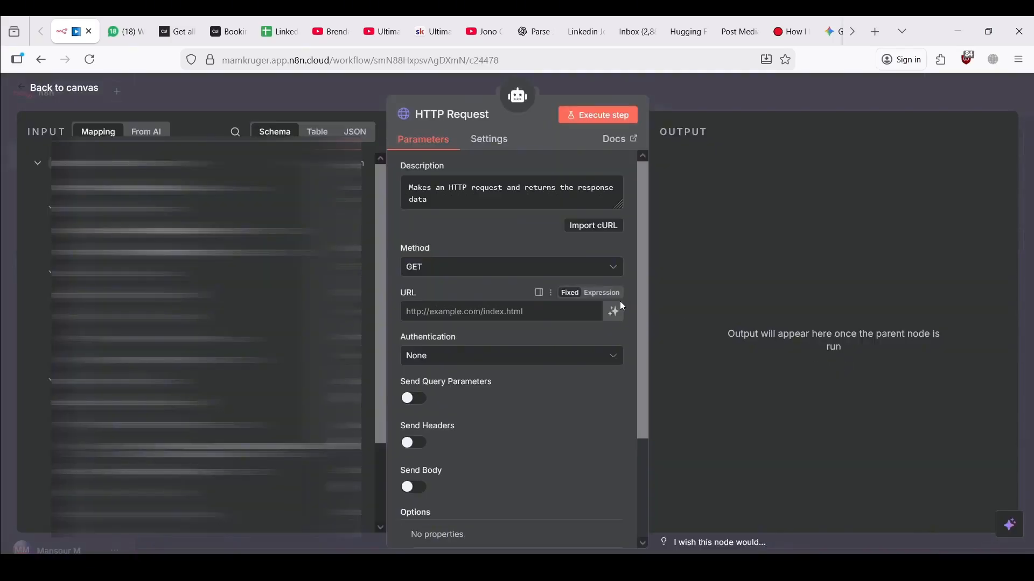
pyautogui.click(463, 114)
pyautogui.write('check availability tool')
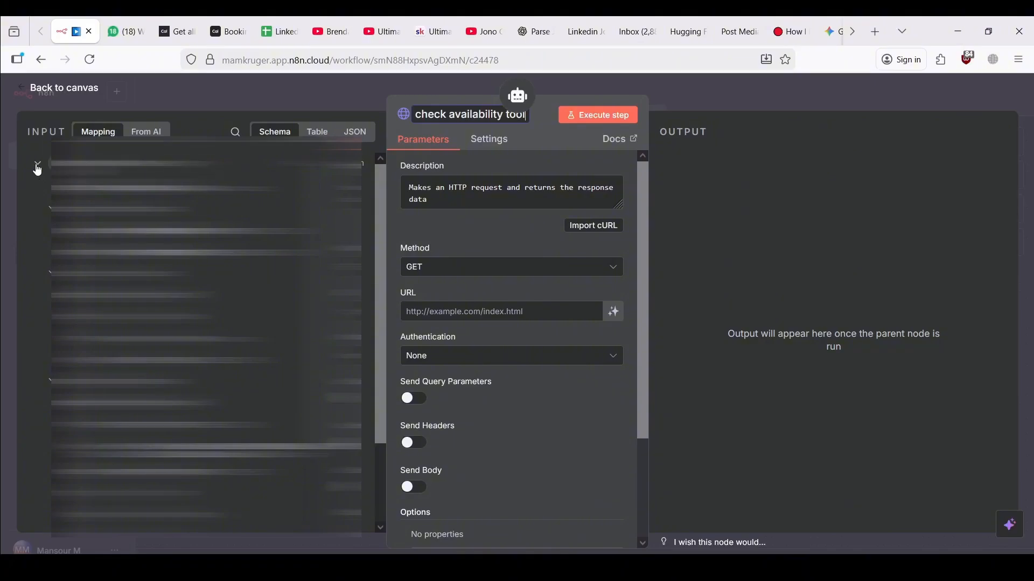
pyautogui.press('Return')
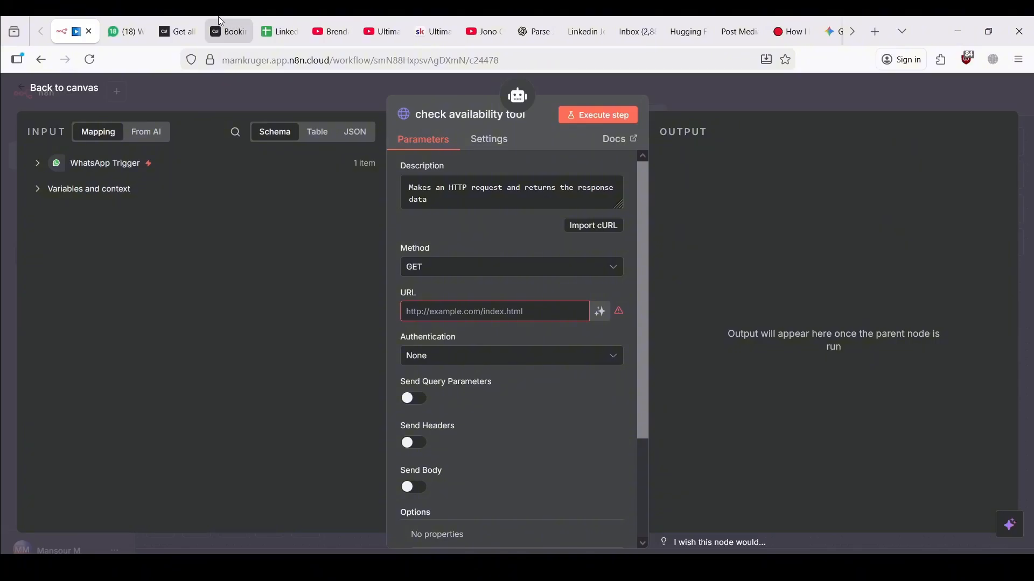
pyautogui.click(228, 32)
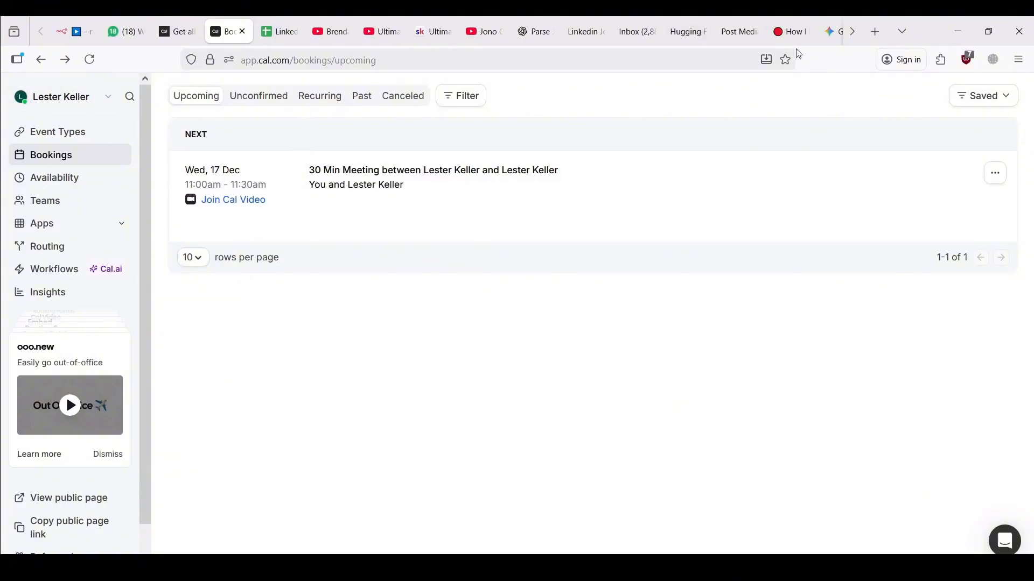
# Go to Cal.com Event Types, opening and then closing the new event type form unsaved
pyautogui.moveTo(260, 62); pyautogui.dragTo(290, 60)
pyautogui.click(406, 60)
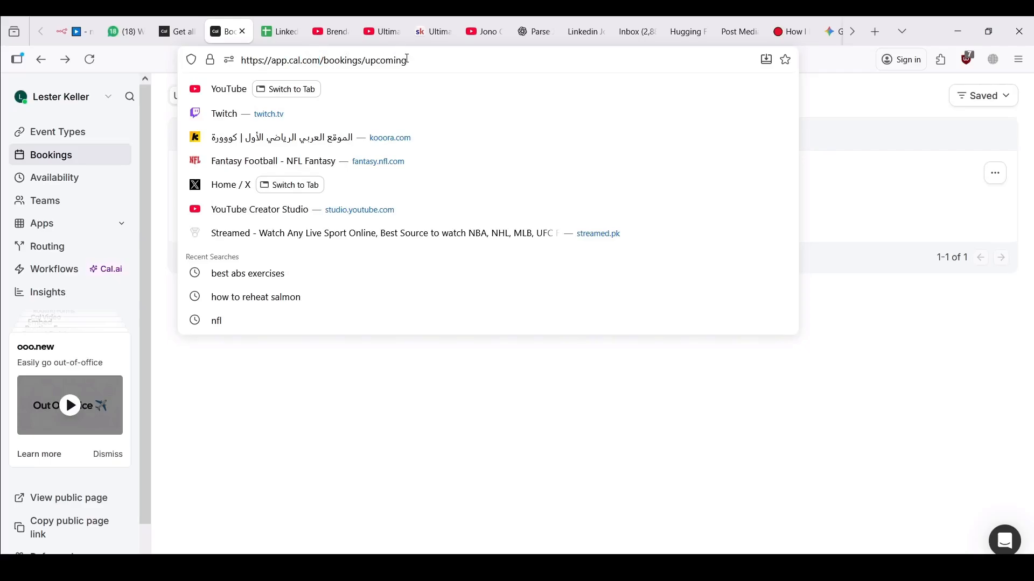
pyautogui.click(497, 388)
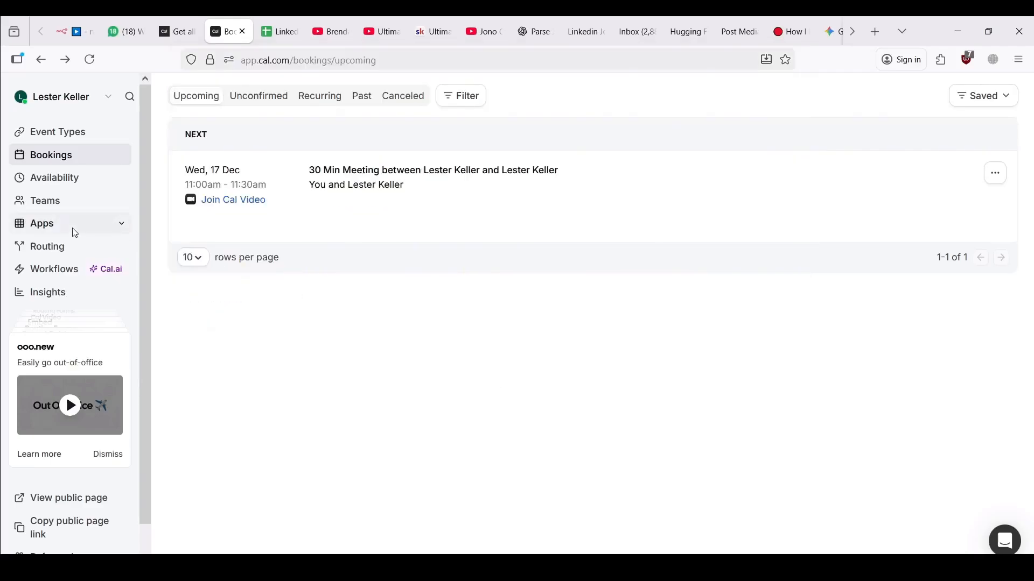
pyautogui.click(45, 131)
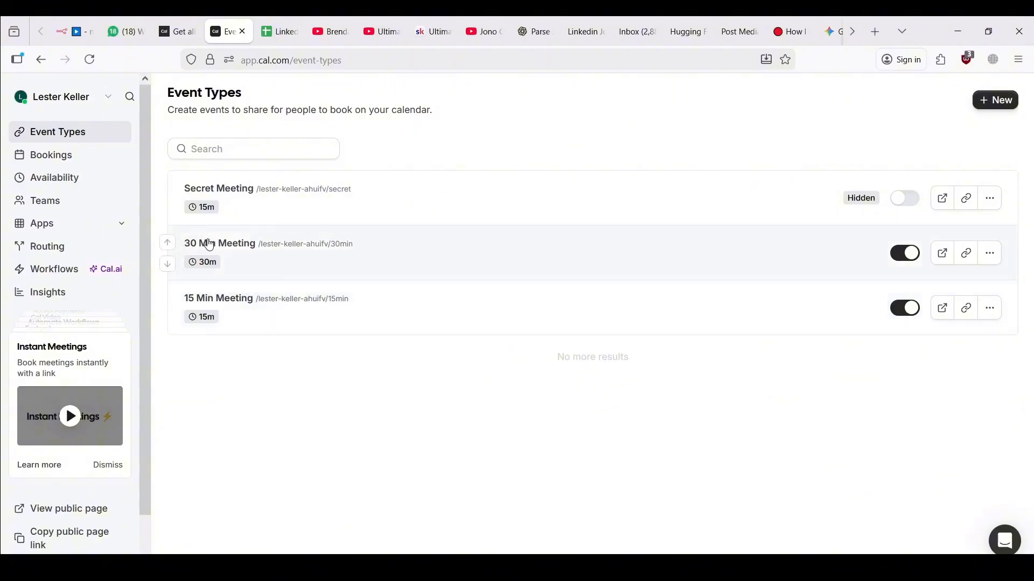
pyautogui.click(989, 107)
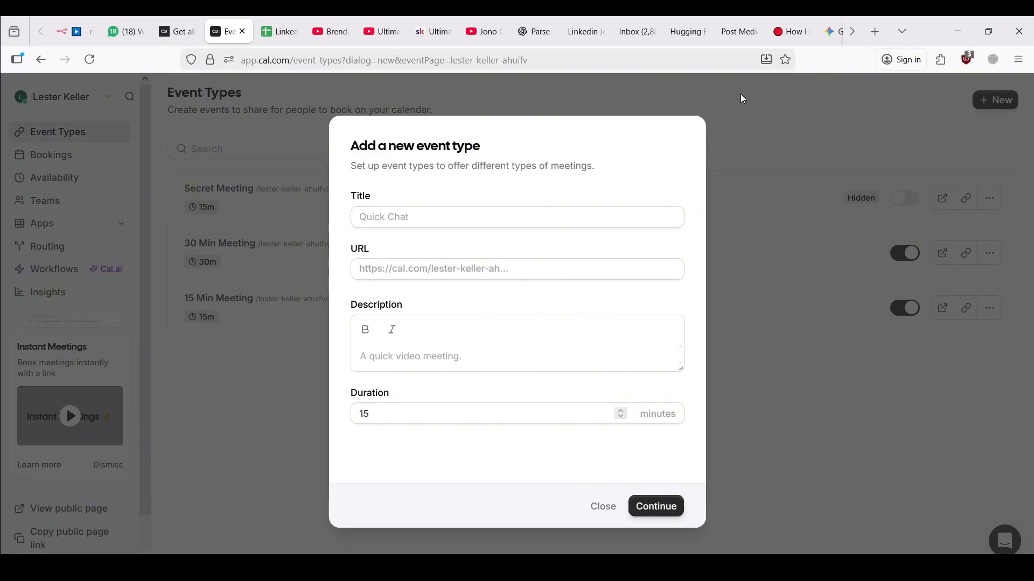
pyautogui.click(730, 111)
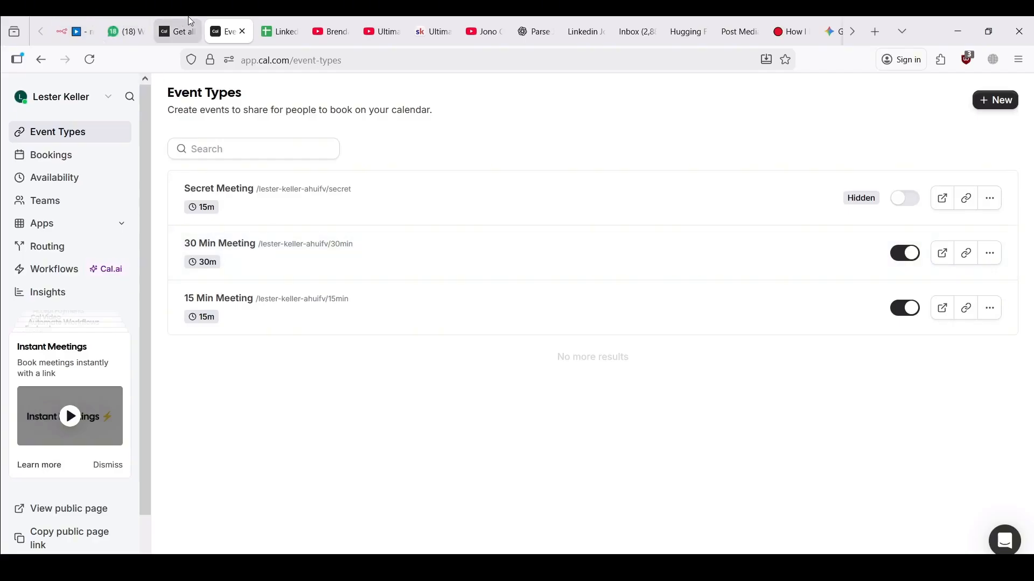
# Compare the n8n tool node, the Get all bookings docs and the Cal.com Event Types page
pyautogui.click(80, 21)
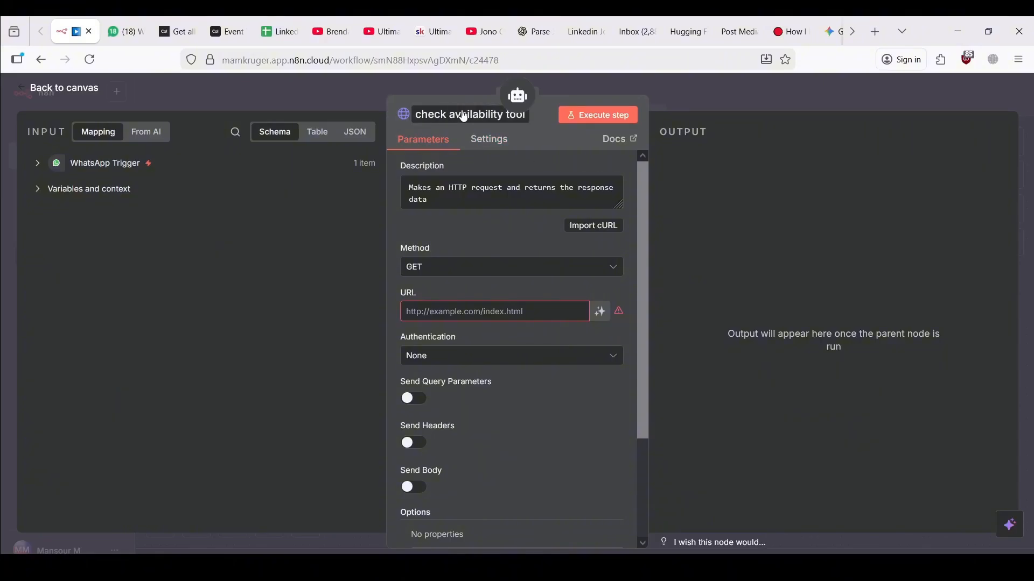
pyautogui.click(171, 31)
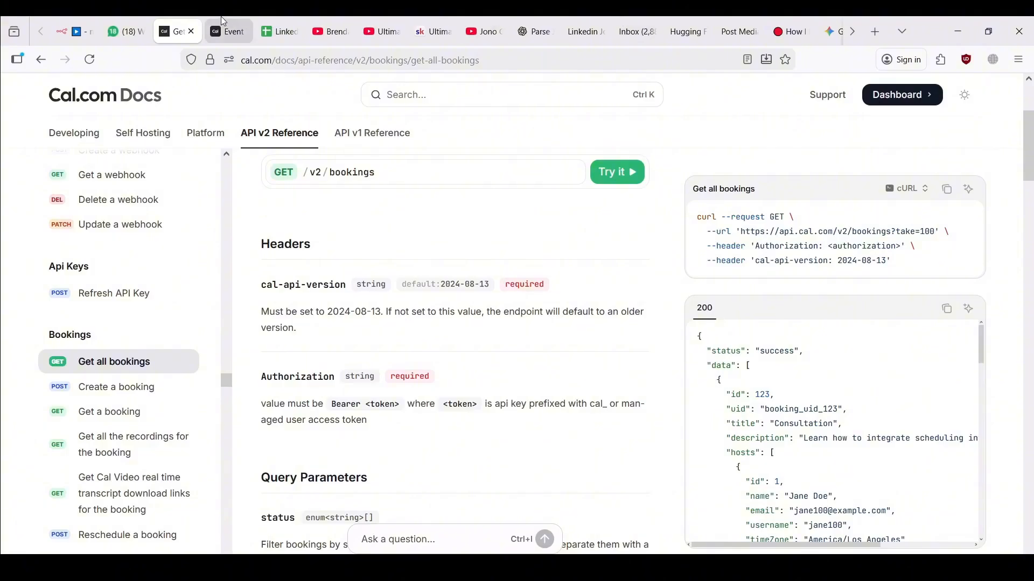
pyautogui.click(226, 32)
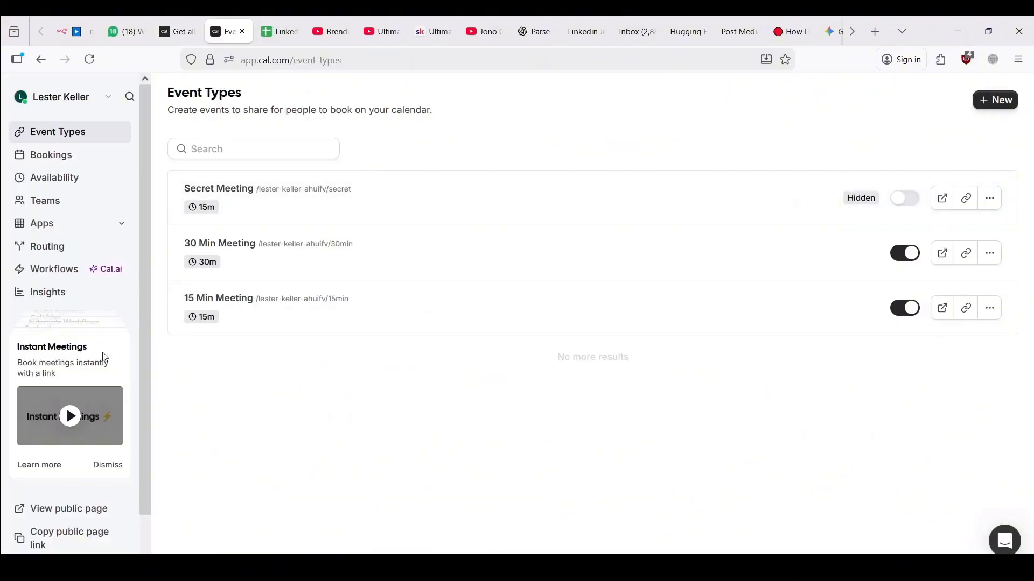
pyautogui.scroll(-2, 104, 356)
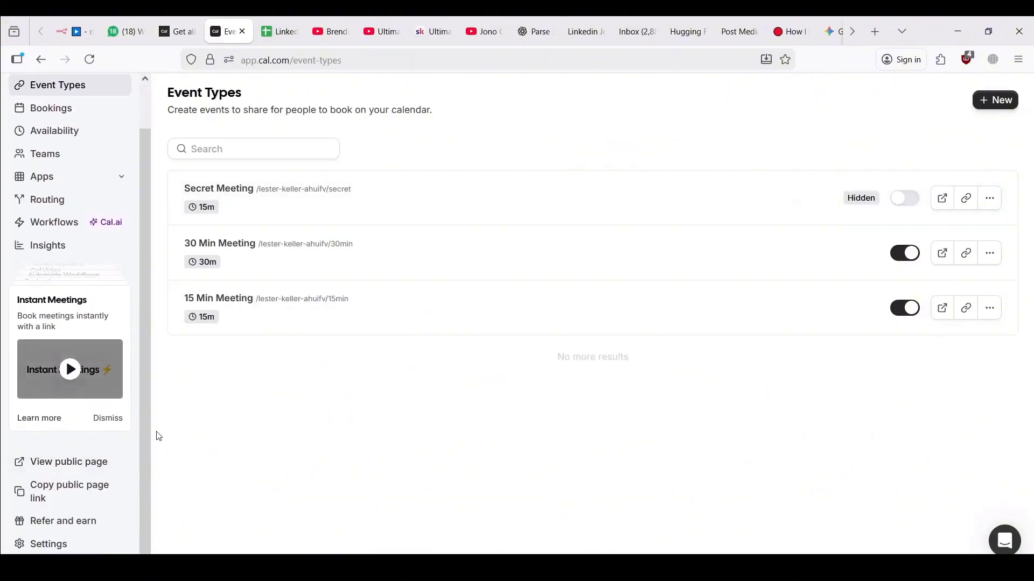
pyautogui.scroll(2, 115, 378)
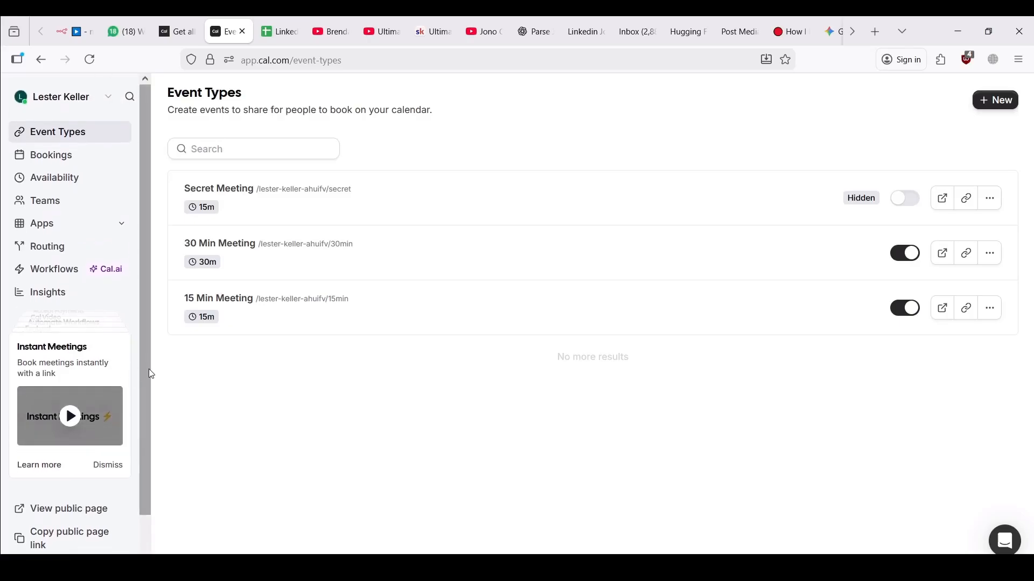
pyautogui.scroll(-2, 137, 341)
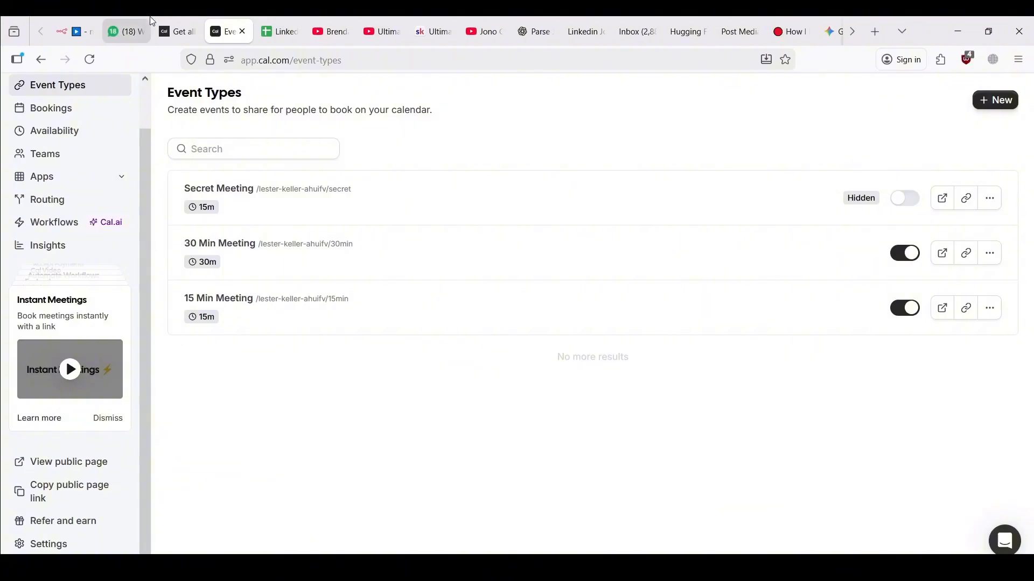
# Open the API v1 Reference 'Find an availability' page and scroll the sidebar toward the slots endpoints
pyautogui.click(176, 31)
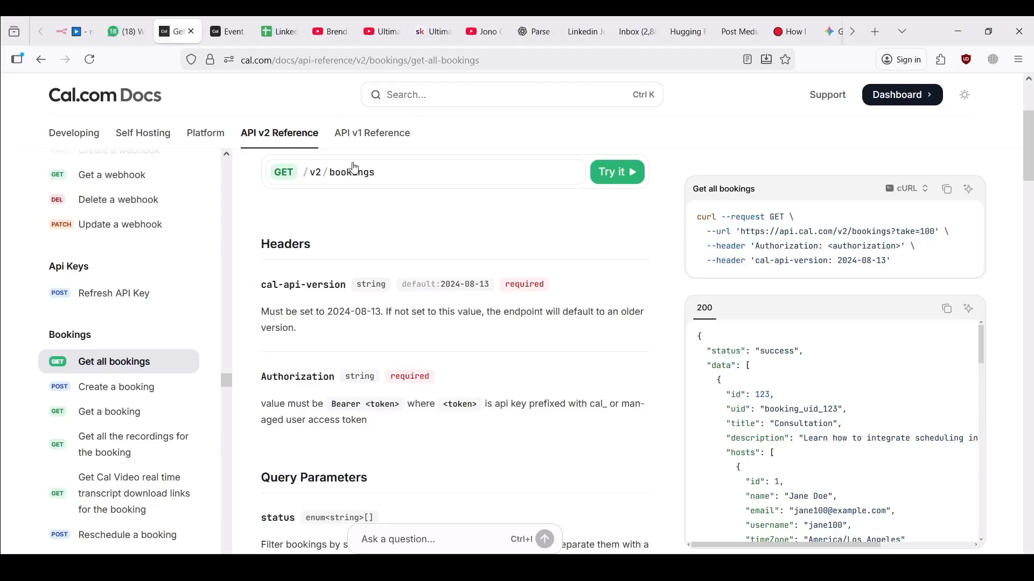
pyautogui.click(360, 143)
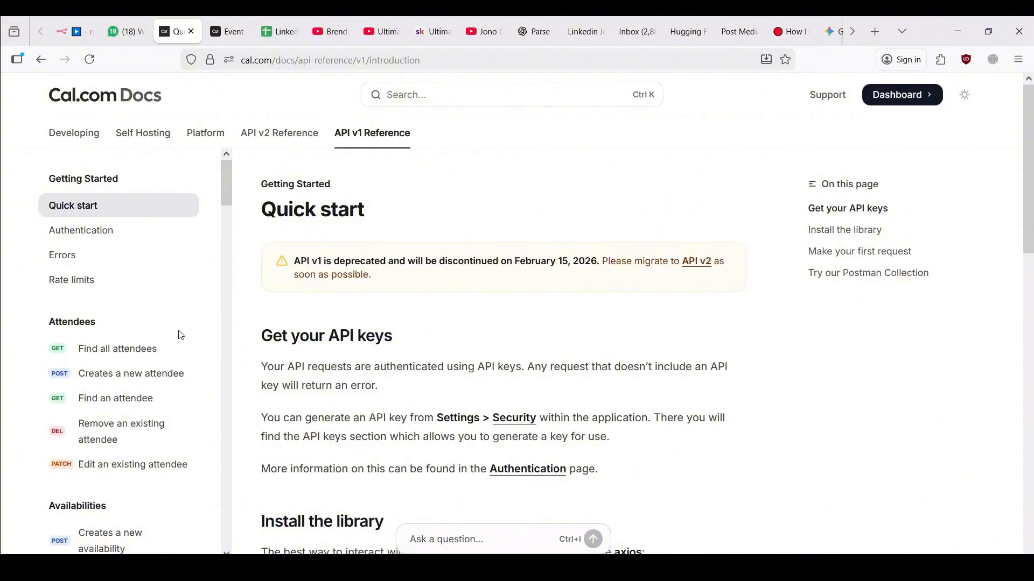
pyautogui.scroll(-4, 180, 330)
pyautogui.scroll(-1, 181, 330)
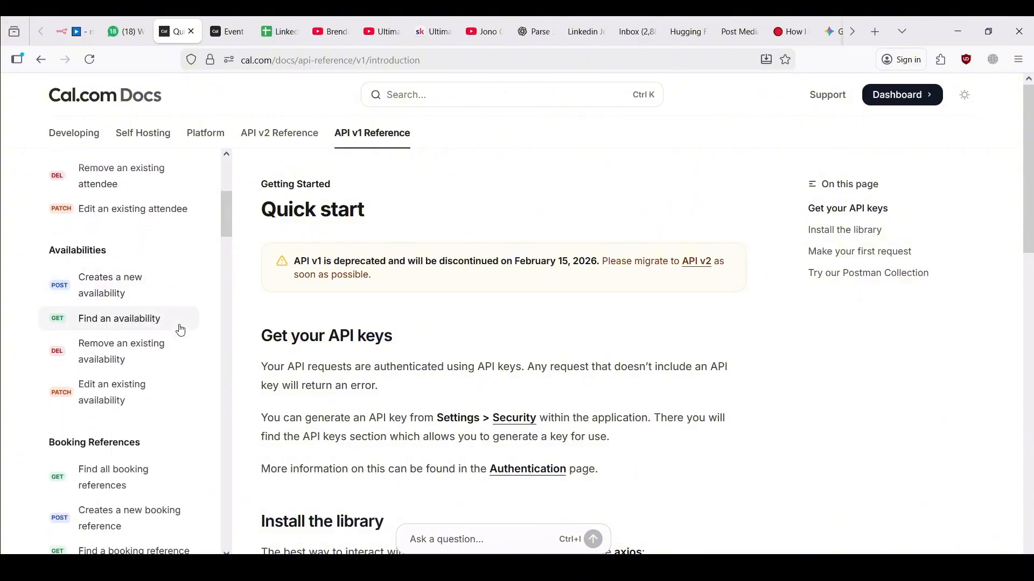
pyautogui.scroll(-1, 172, 326)
pyautogui.click(124, 290)
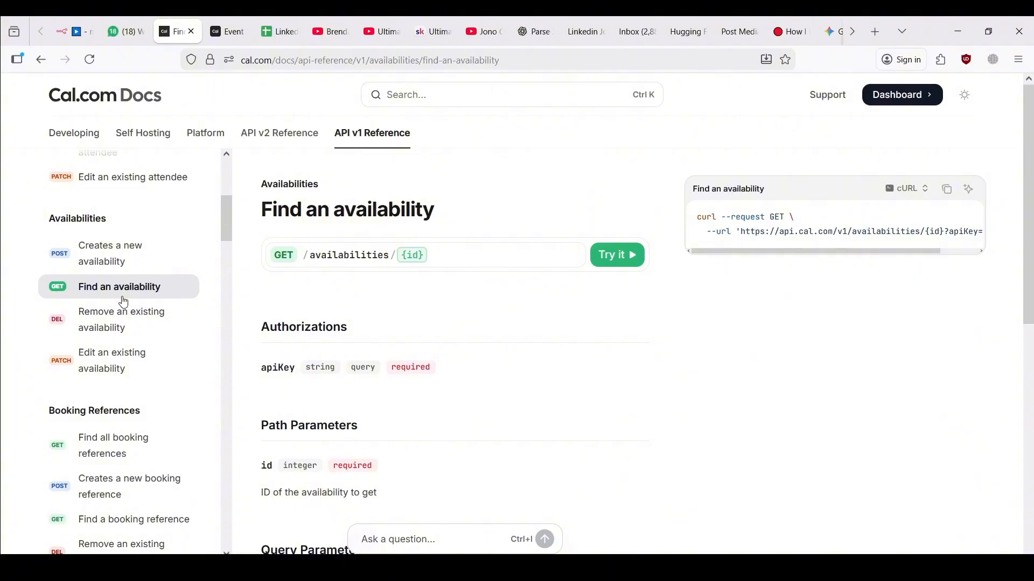
pyautogui.scroll(-7, 123, 302)
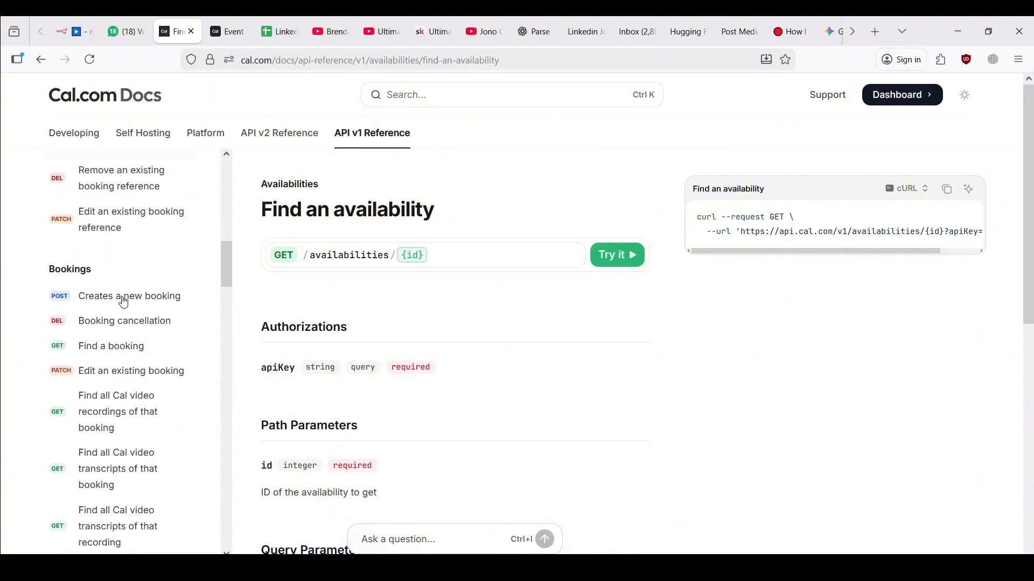
pyautogui.scroll(-12, 124, 302)
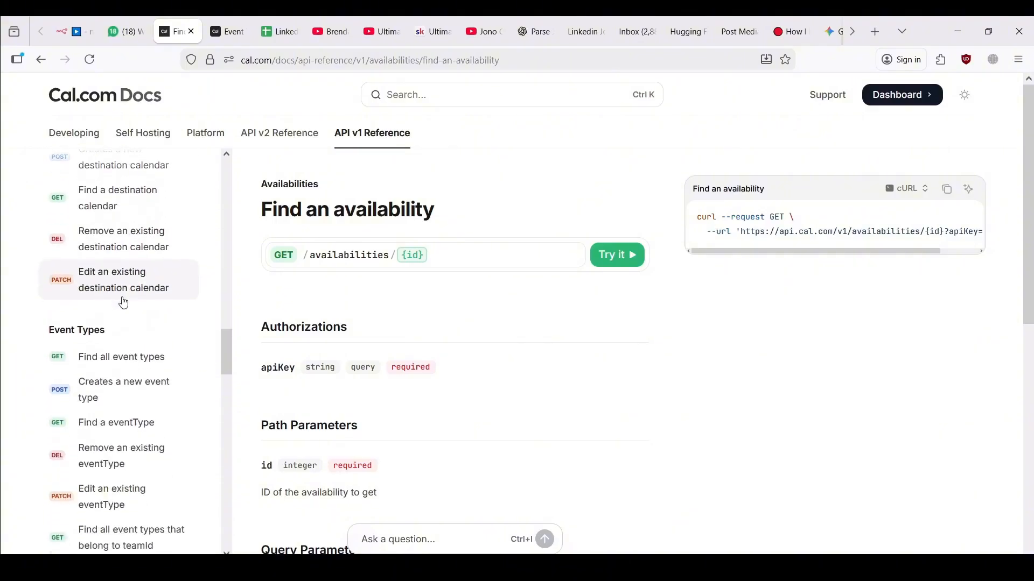
pyautogui.scroll(-15, 124, 303)
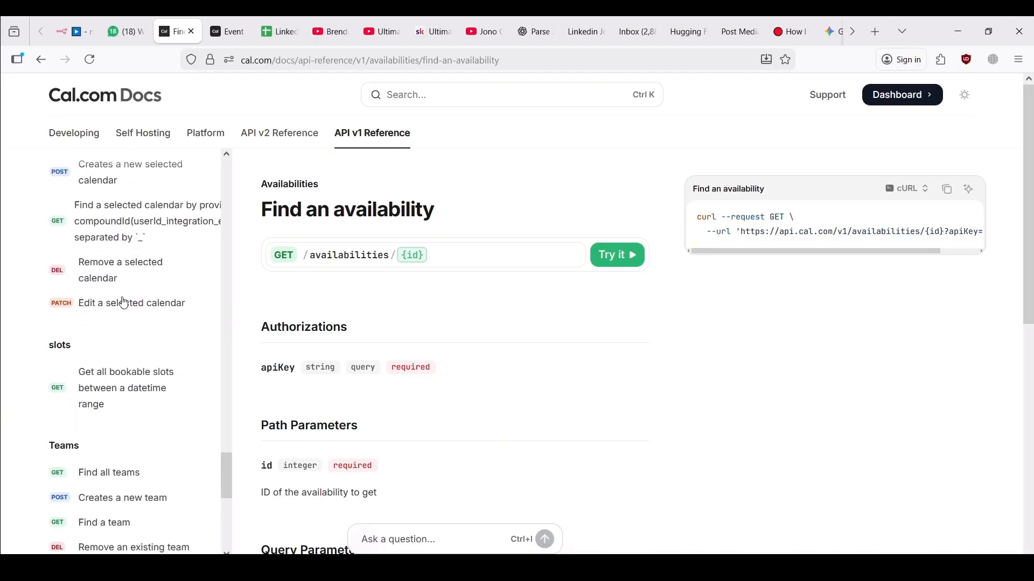
pyautogui.scroll(-1, 123, 302)
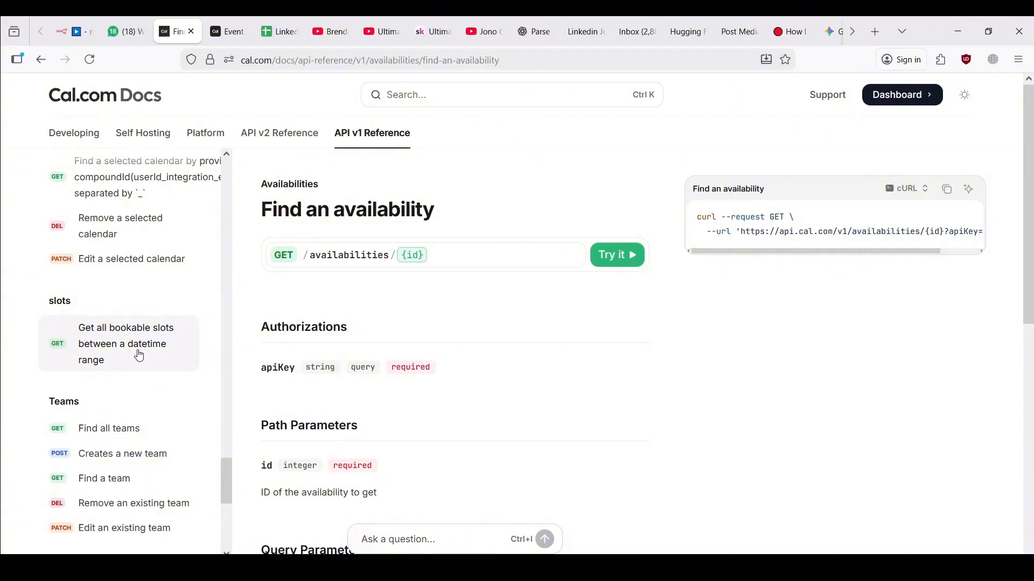
# Open the 'Get all bookable slots between a datetime range' docs and its Try it playground, noting the required apiKey
pyautogui.click(139, 354)
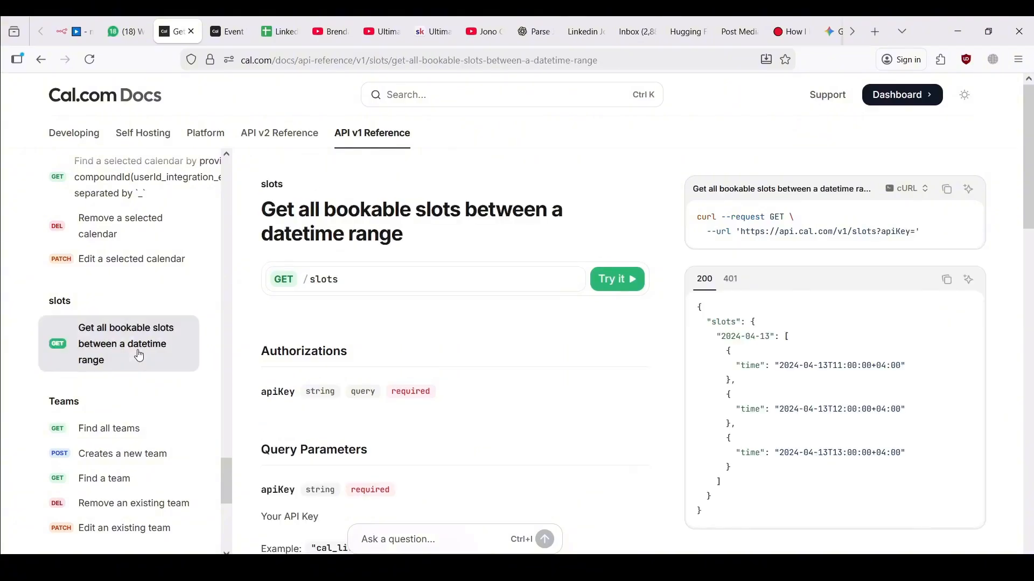
pyautogui.click(603, 280)
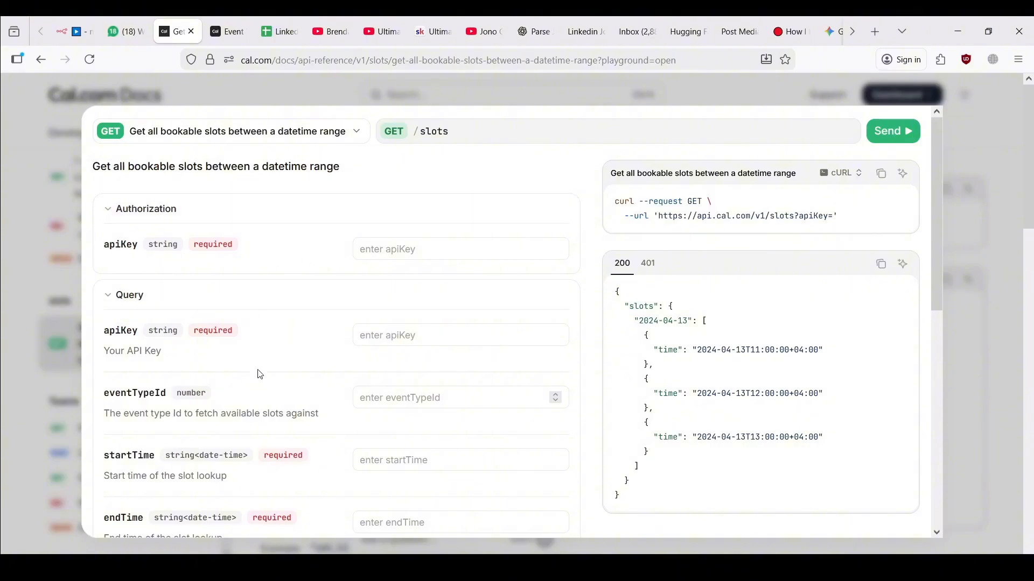
pyautogui.moveTo(210, 245); pyautogui.dragTo(218, 245)
pyautogui.scroll(-1, 233, 344)
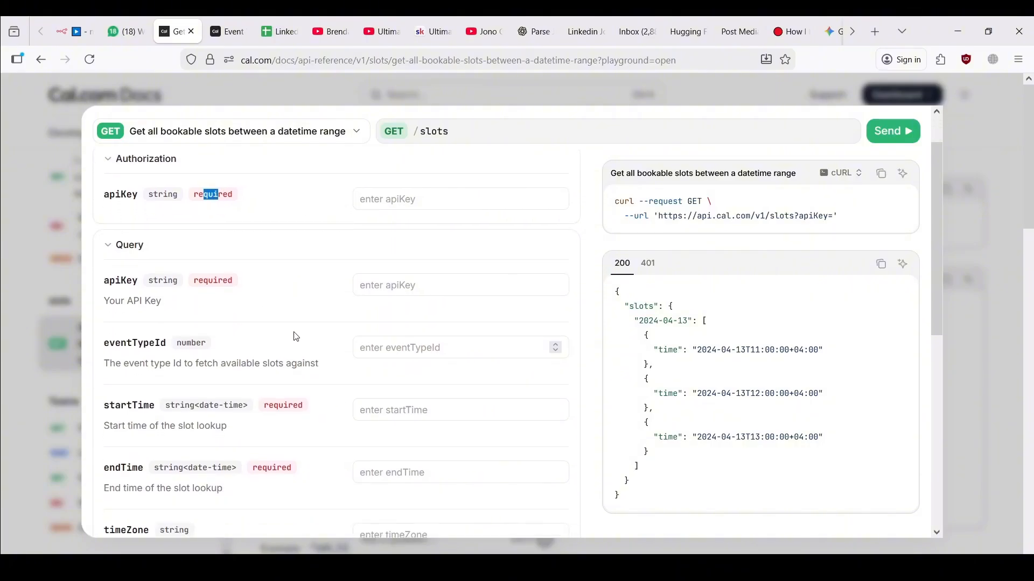
pyautogui.scroll(1, 295, 335)
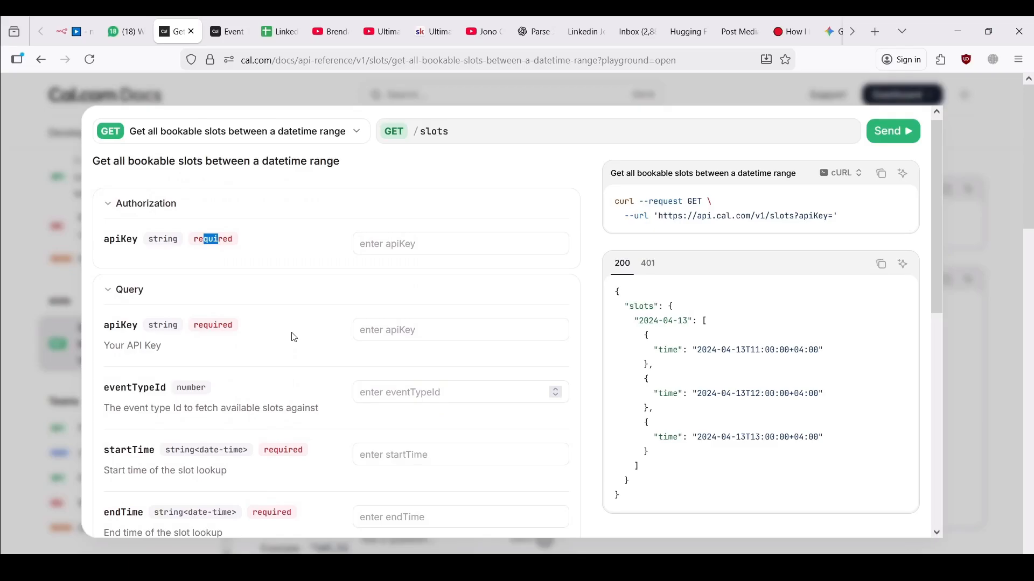
pyautogui.click(219, 235)
pyautogui.scroll(1, 284, 254)
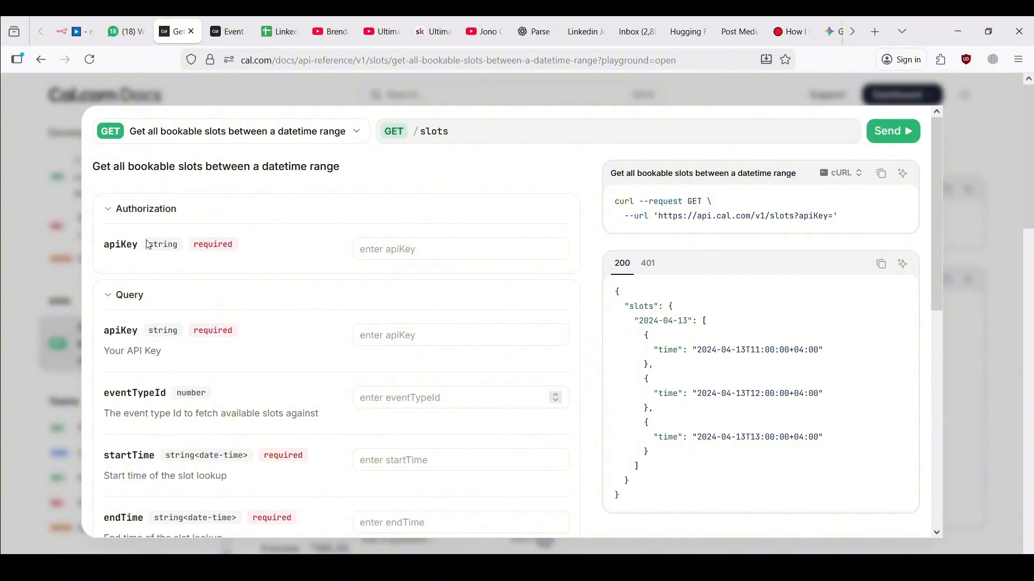
pyautogui.click(213, 19)
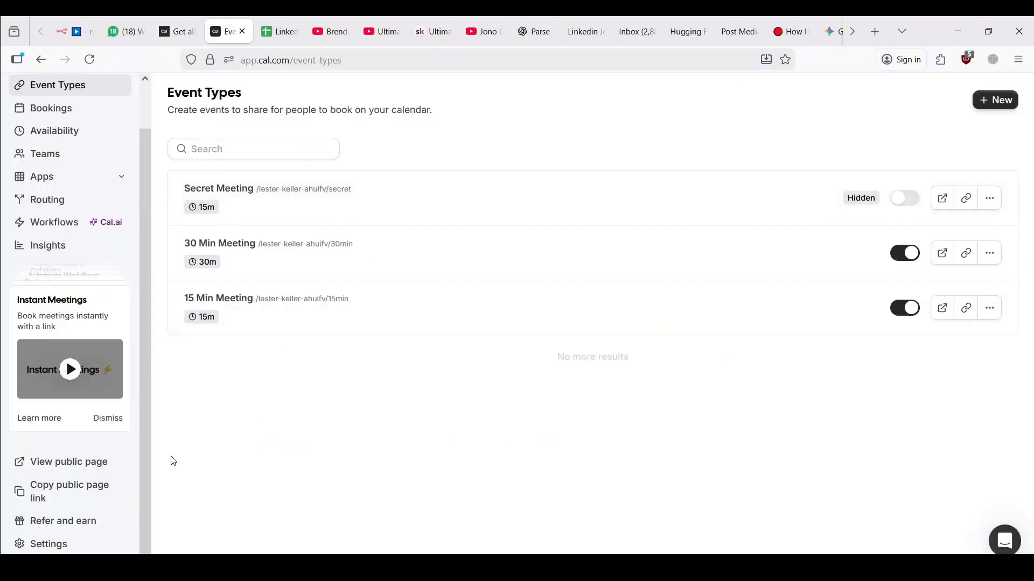
# In Settings > API keys, add a new key named n8n2 with 7-day expiration
pyautogui.click(70, 545)
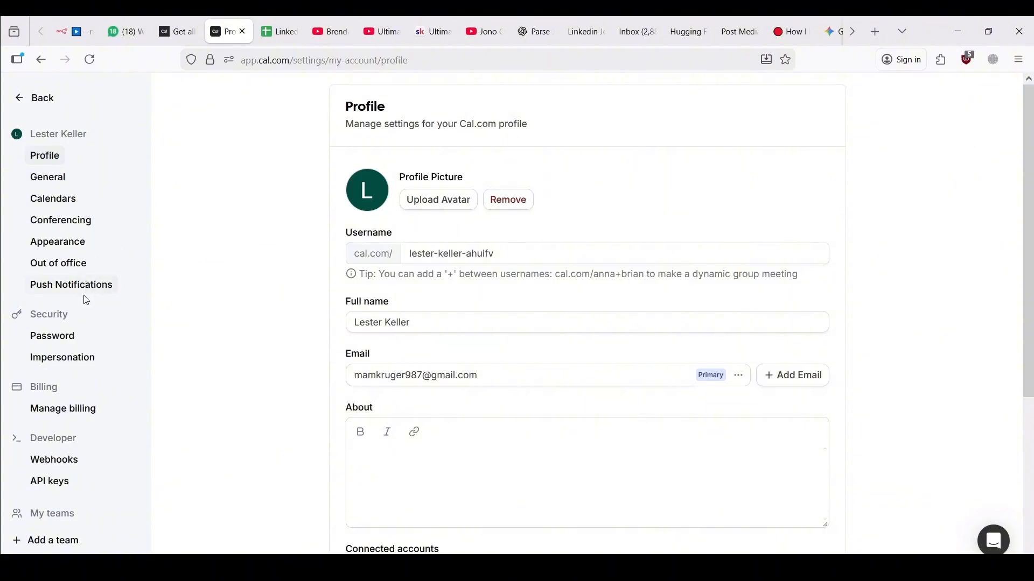
pyautogui.click(52, 486)
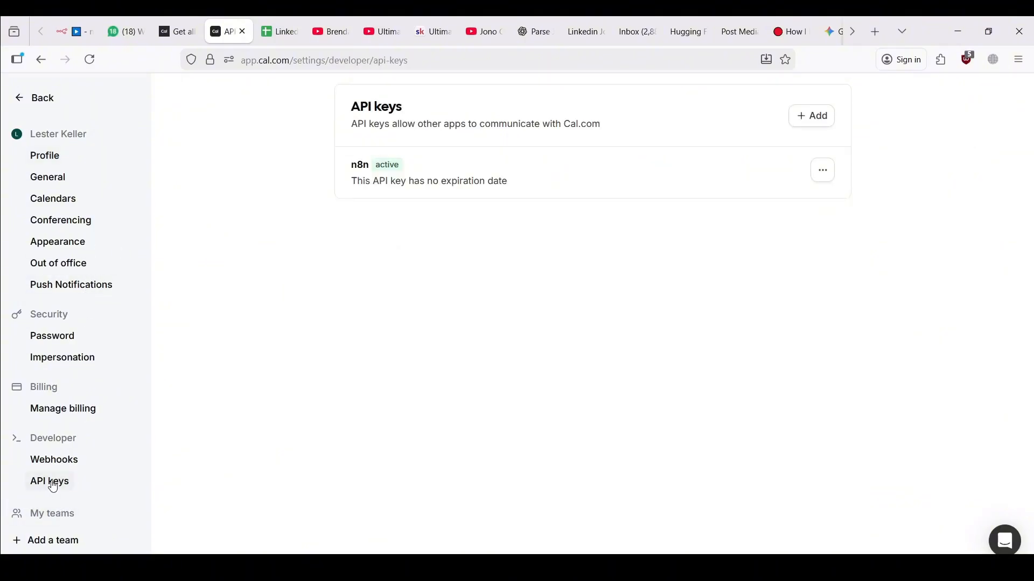
pyautogui.click(824, 119)
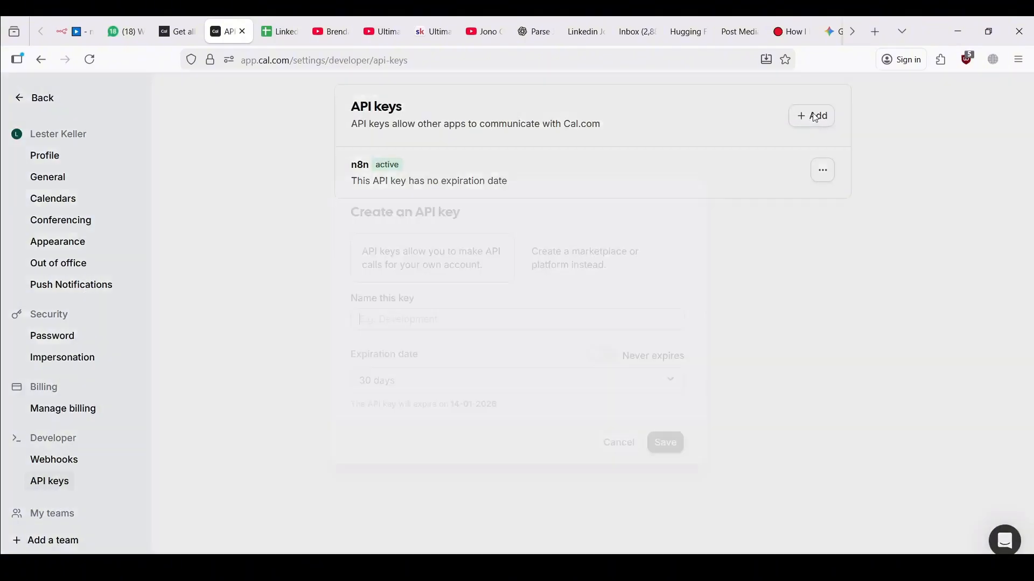
pyautogui.write('n8')
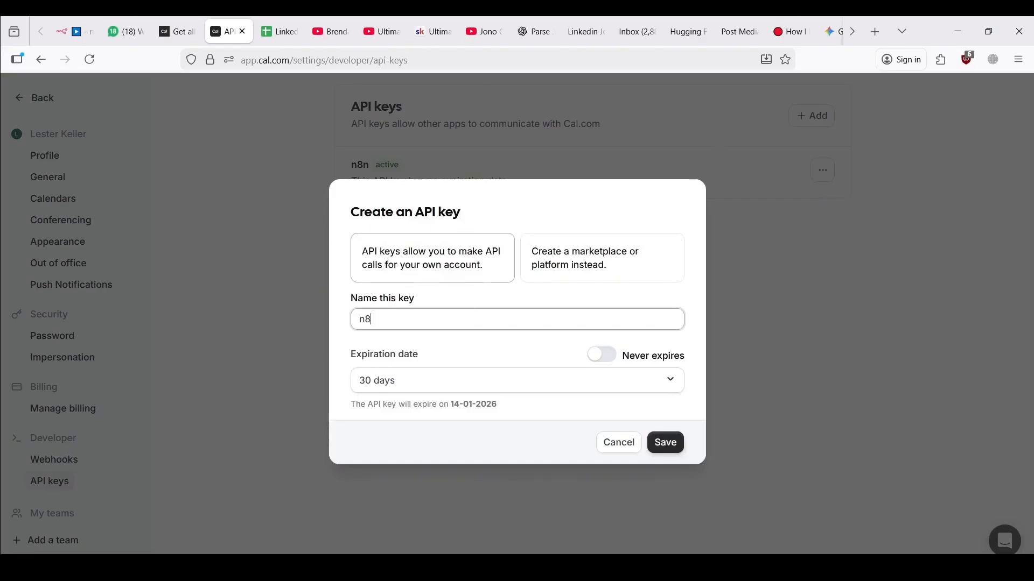
pyautogui.write('n2')
pyautogui.click(498, 392)
pyautogui.click(455, 417)
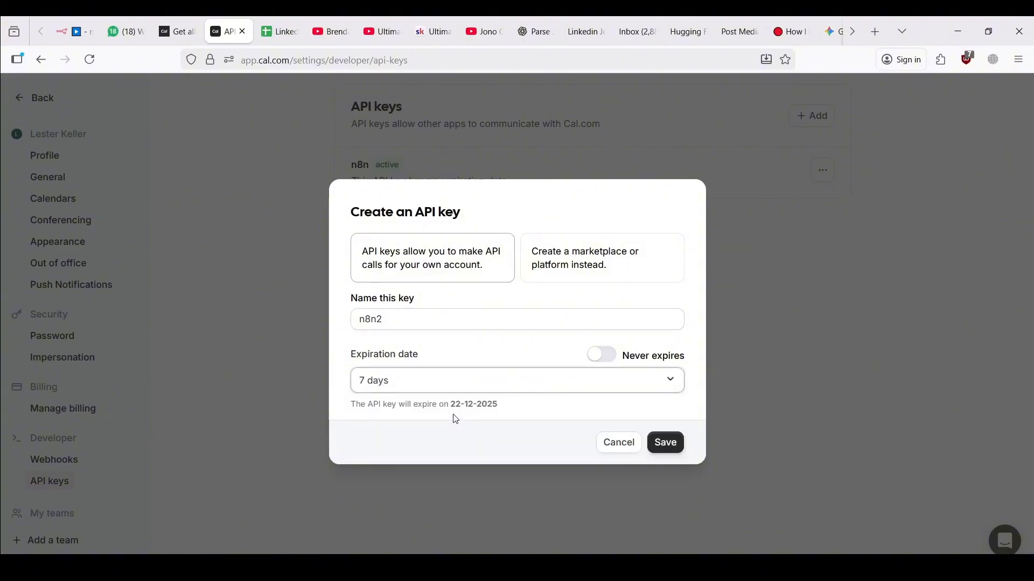
# Keep never-expire off, save the n8n2 key and copy it to the clipboard
pyautogui.click(597, 356)
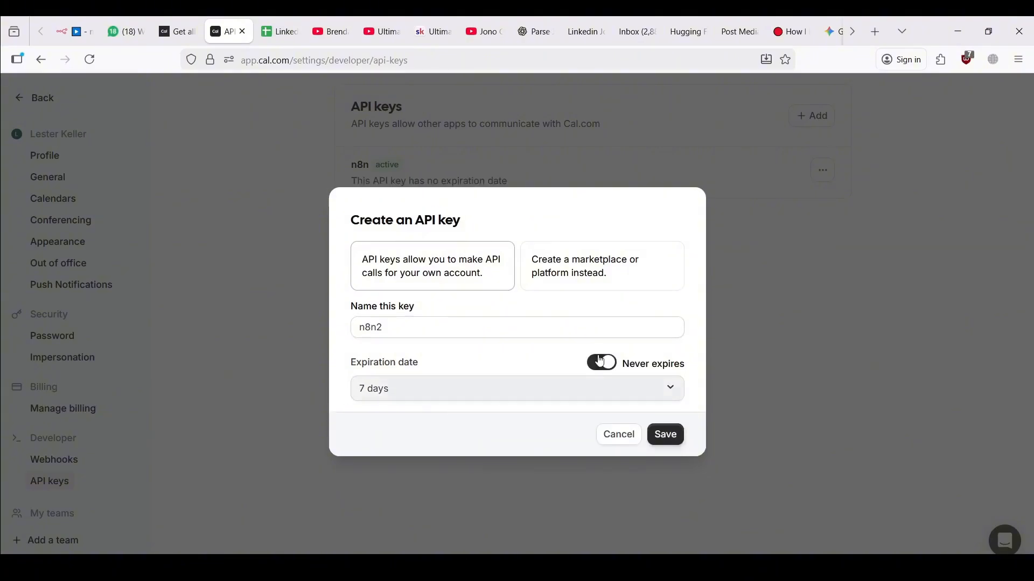
pyautogui.click(601, 360)
pyautogui.click(578, 381)
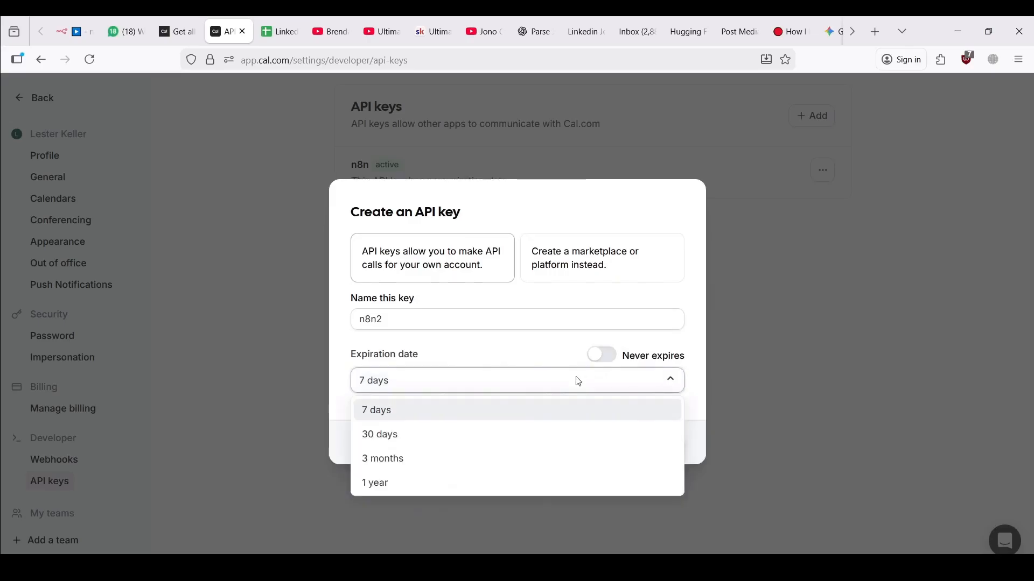
pyautogui.click(684, 383)
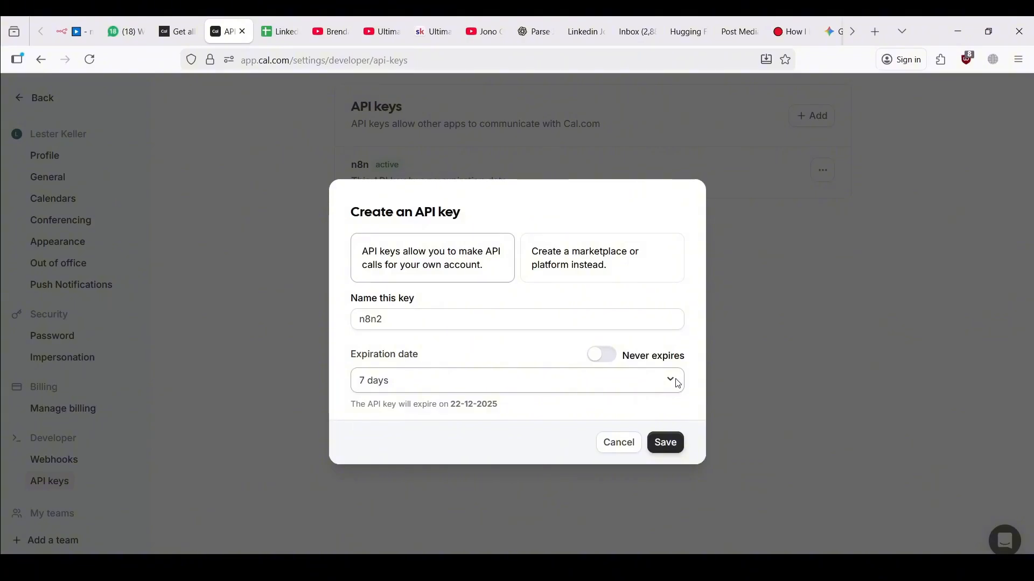
pyautogui.click(666, 443)
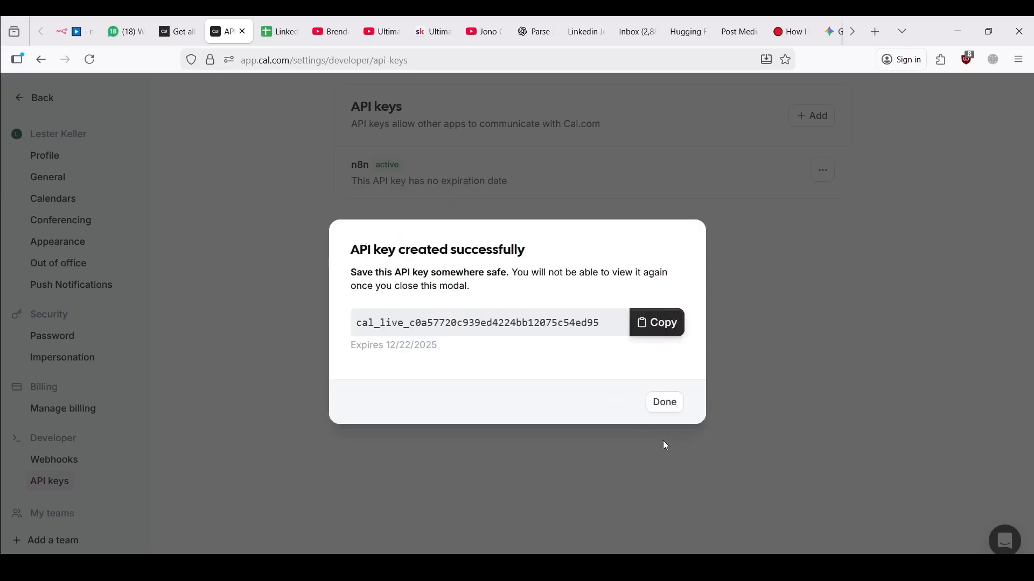
pyautogui.click(639, 333)
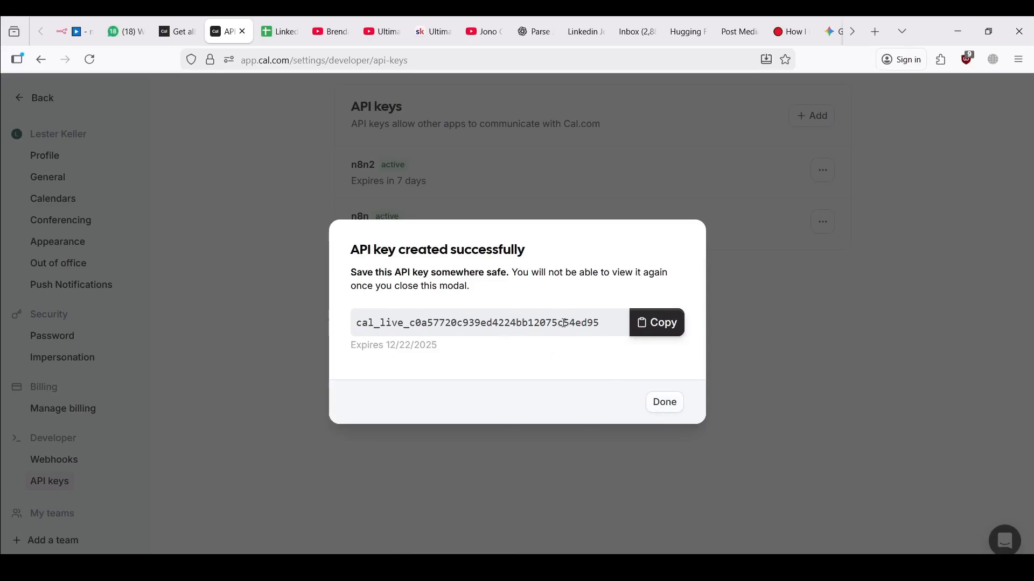
pyautogui.click(639, 323)
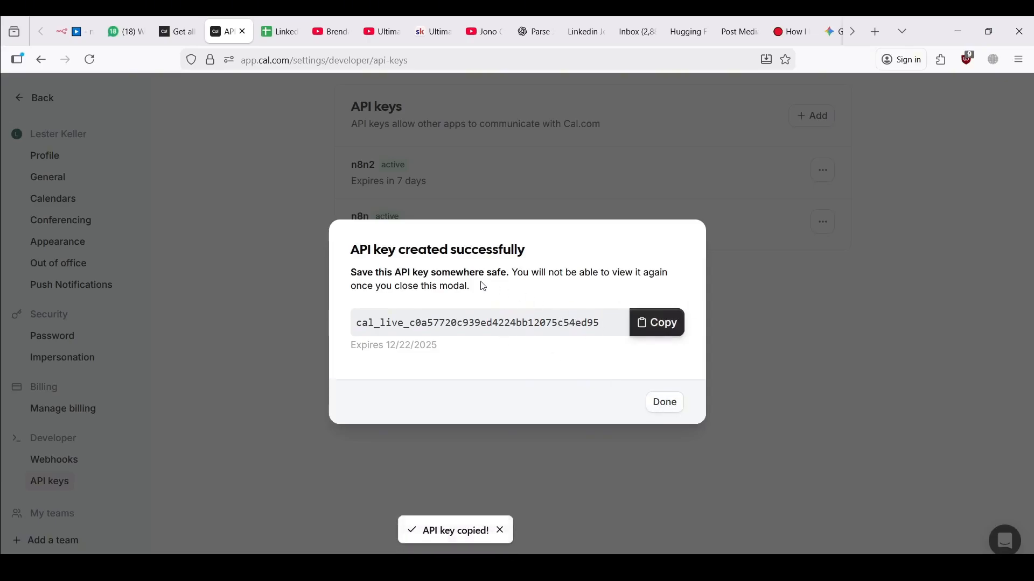
# Paste the new API key into the slots playground's apiKey field, then locate the startTime field
pyautogui.click(178, 31)
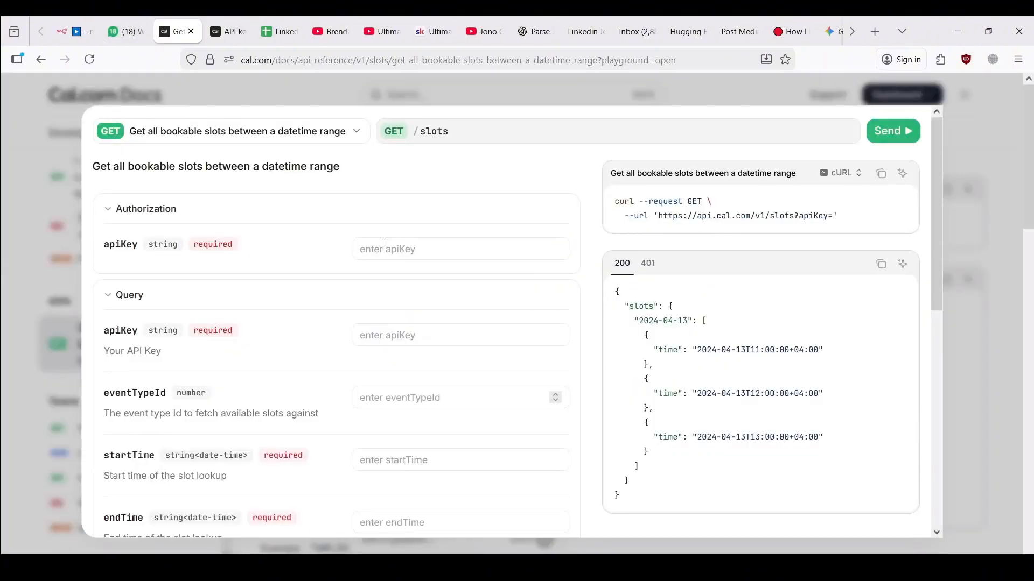
pyautogui.click(446, 251)
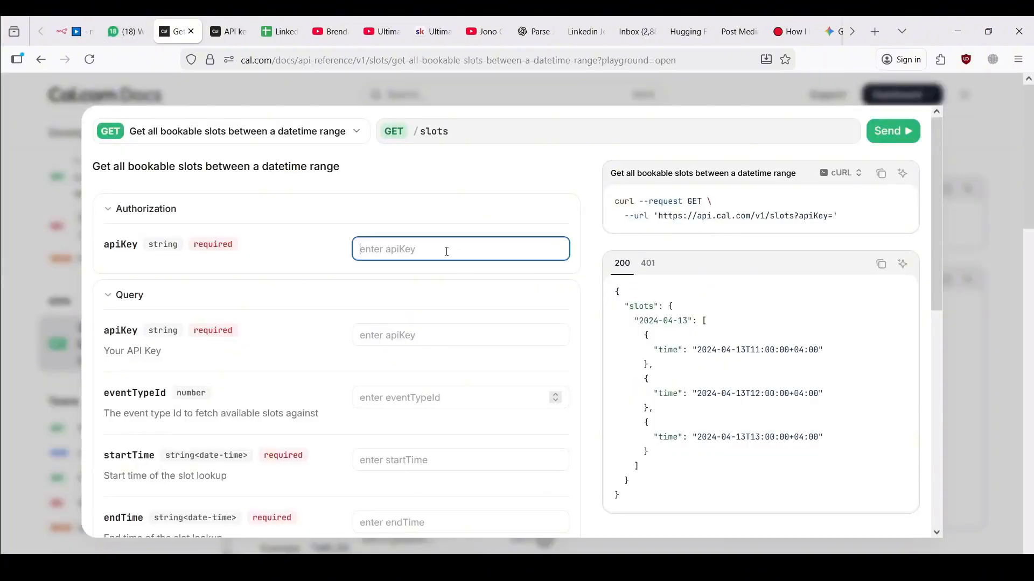
pyautogui.hotkey('ctrl', 'v')
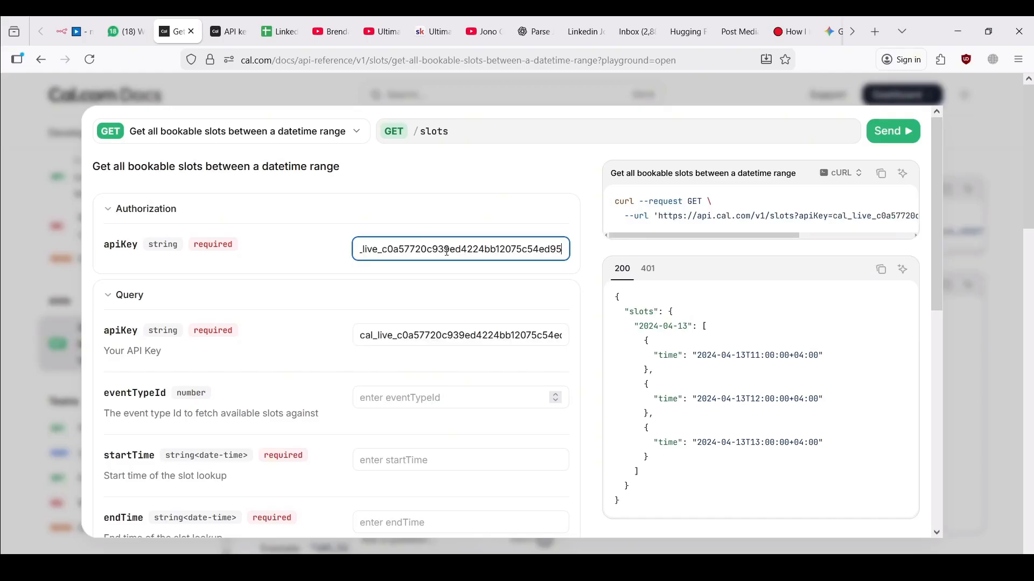
pyautogui.hotkey('alt', 'Tab')
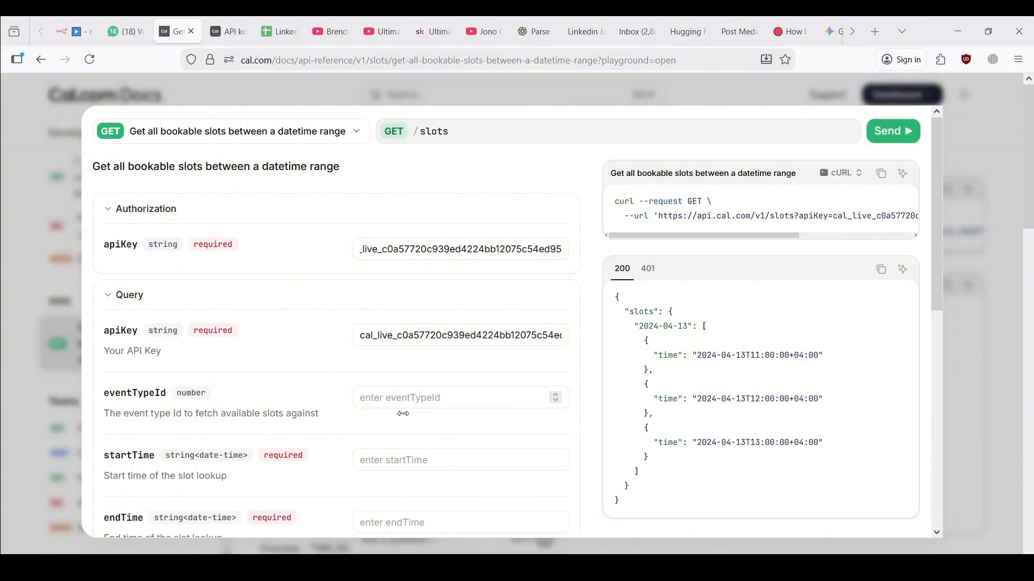
pyautogui.hotkey('alt', 'Tab')
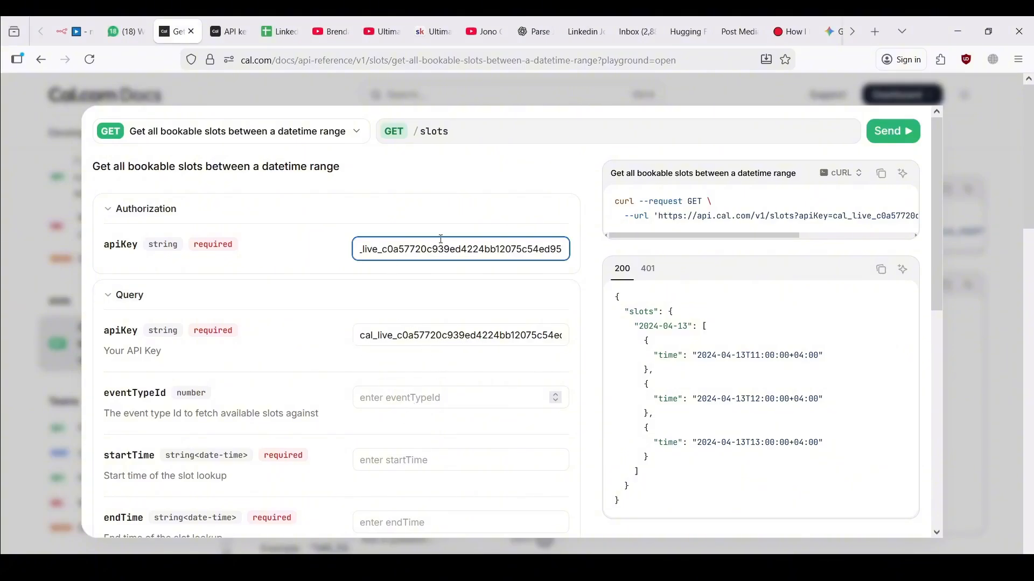
pyautogui.scroll(-2, 454, 413)
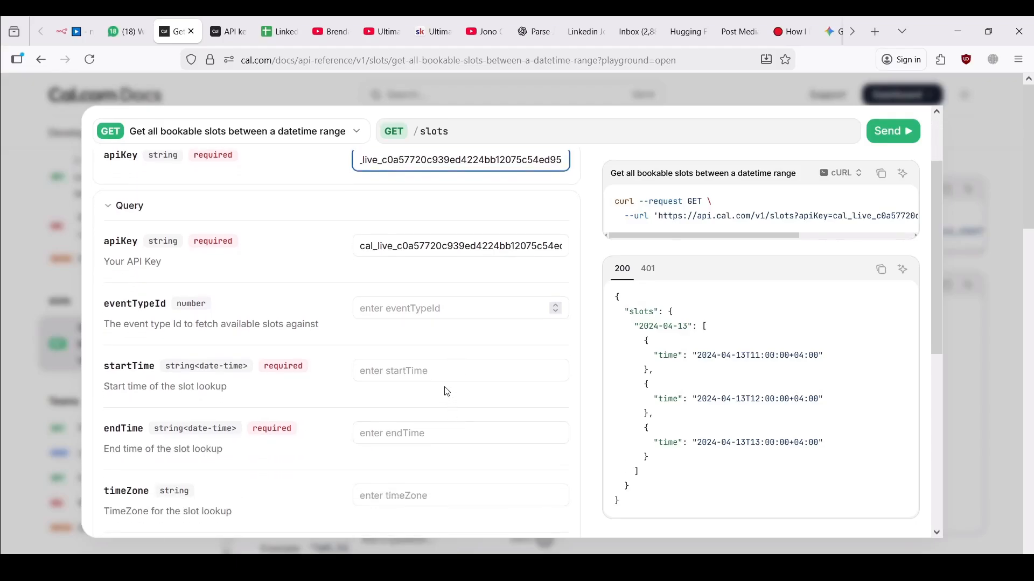
pyautogui.scroll(-2, 440, 397)
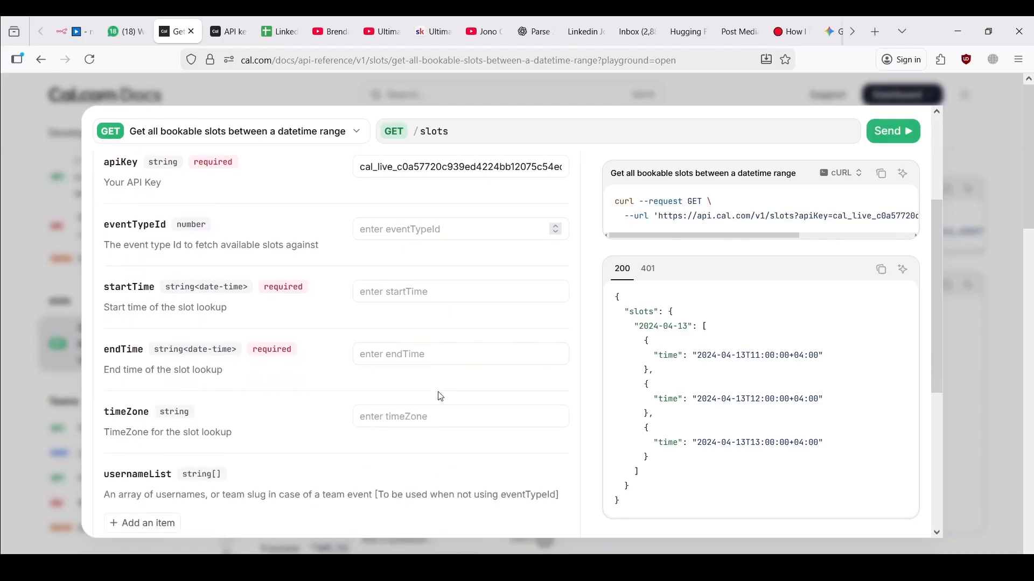
pyautogui.click(426, 289)
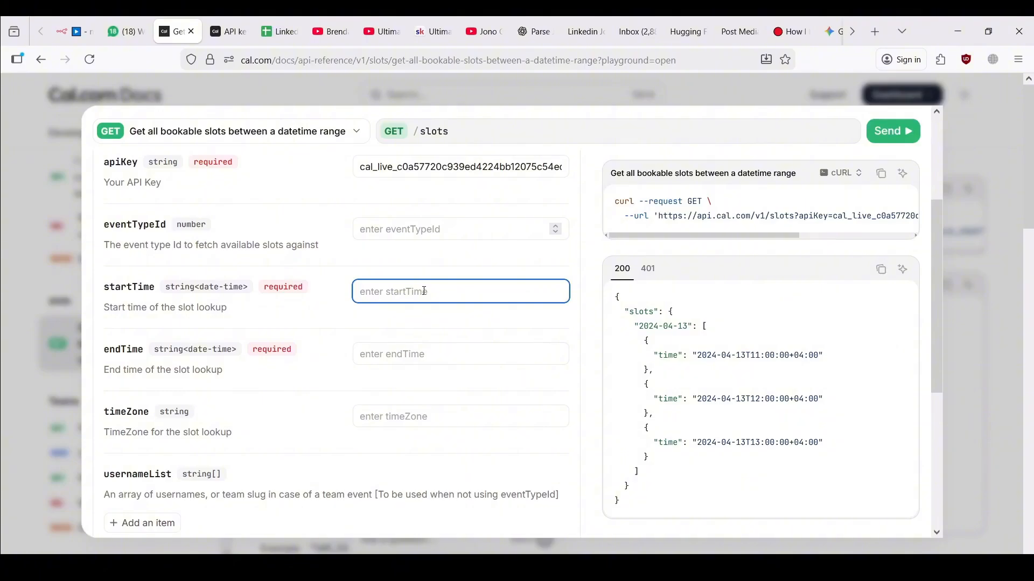
pyautogui.hotkey('alt', 'Tab')
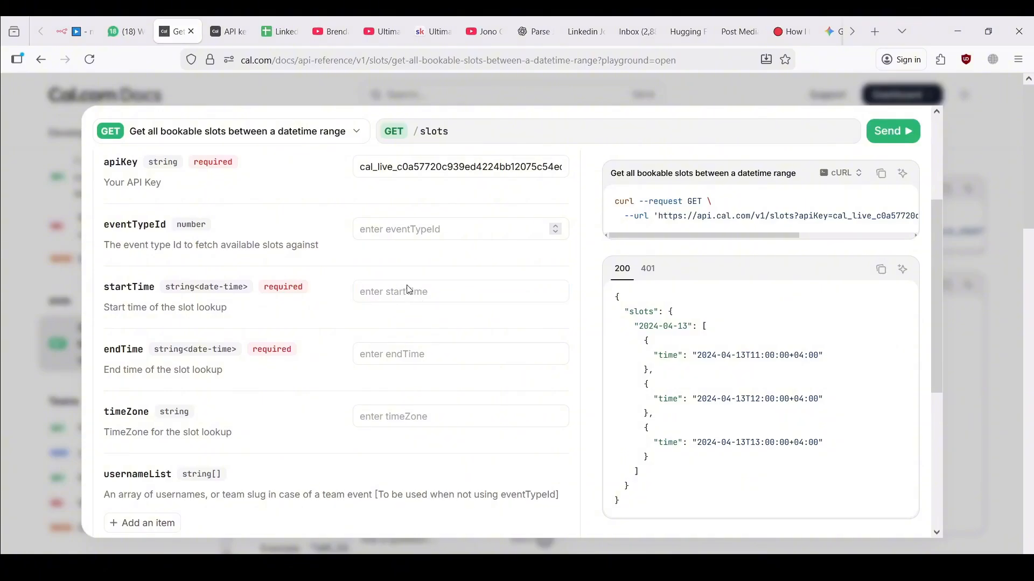
pyautogui.click(409, 290)
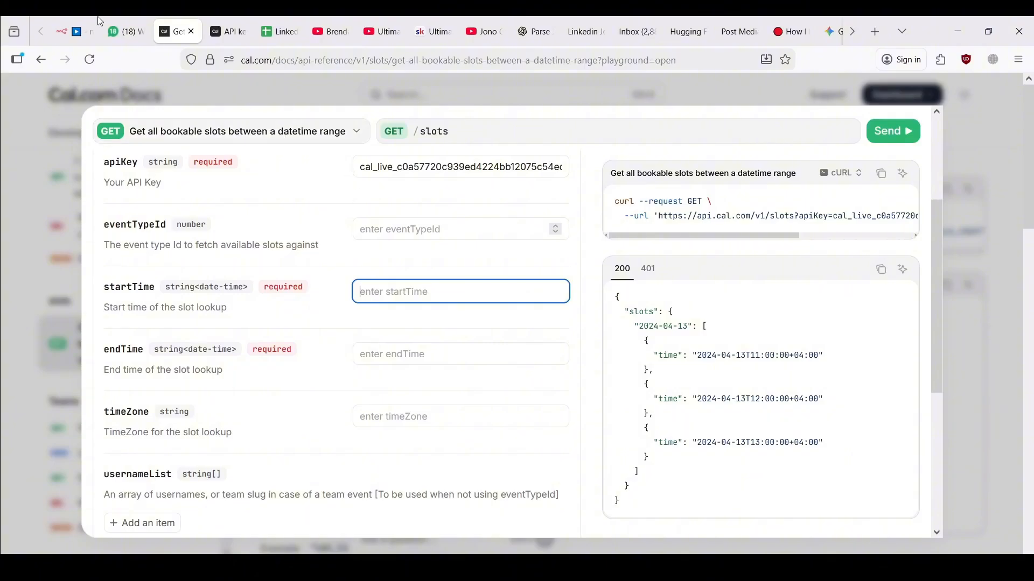
# Paste the $fromAI date expression into startTime and inspect its function and date parameter
pyautogui.click(78, 30)
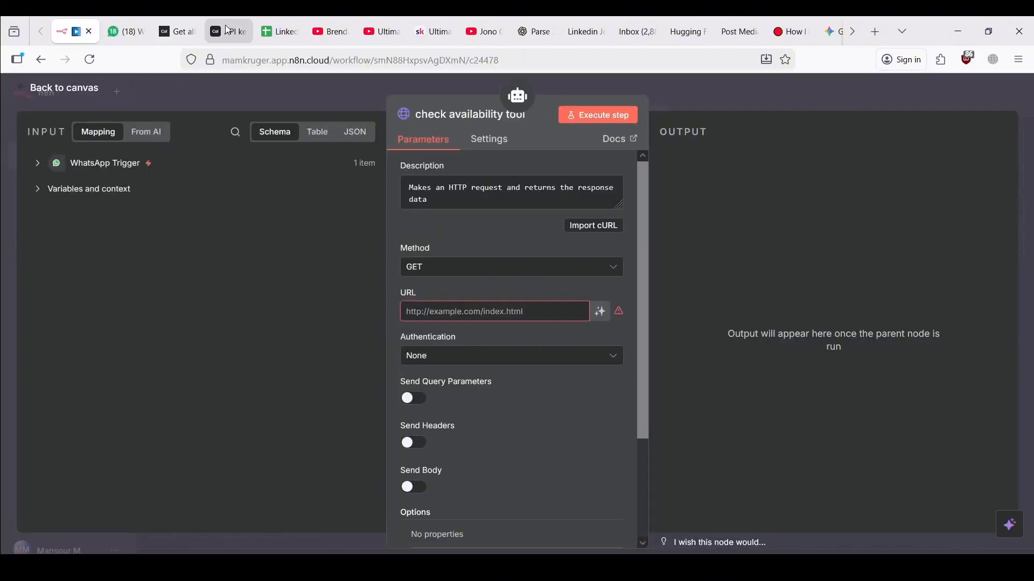
pyautogui.click(185, 20)
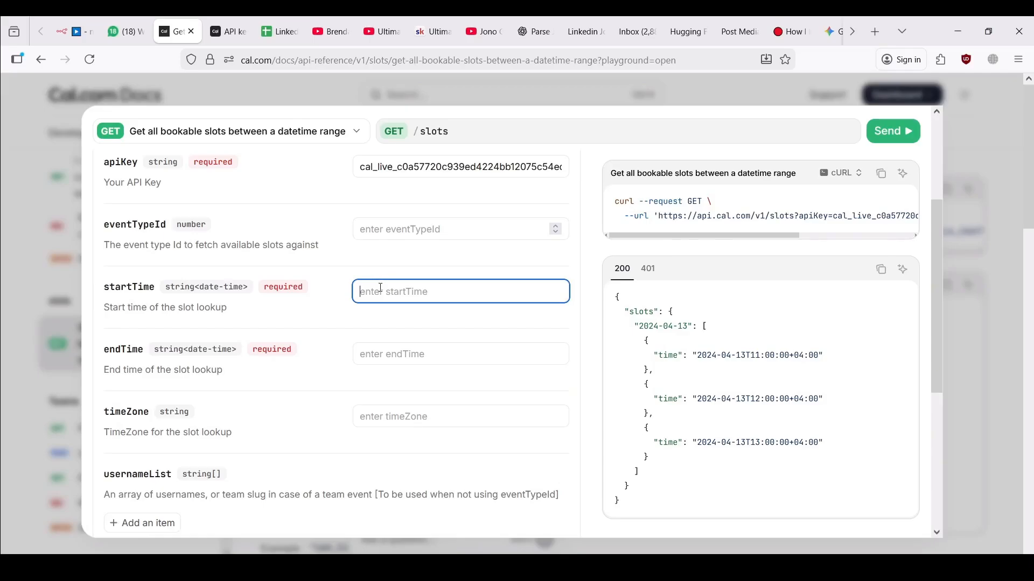
pyautogui.hotkey('alt', 'Tab')
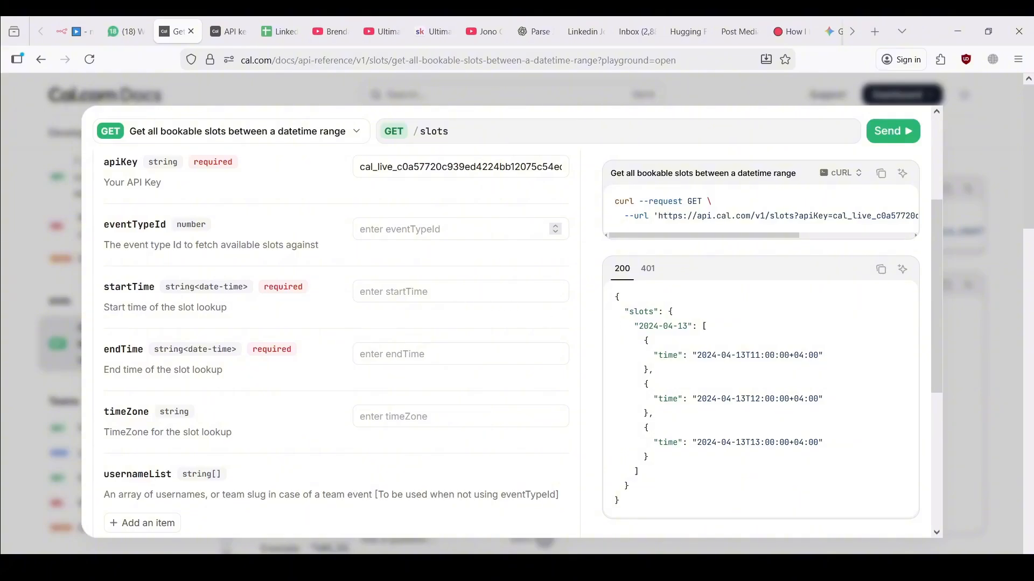
pyautogui.click(419, 293)
pyautogui.hotkey('ctrl', 'v')
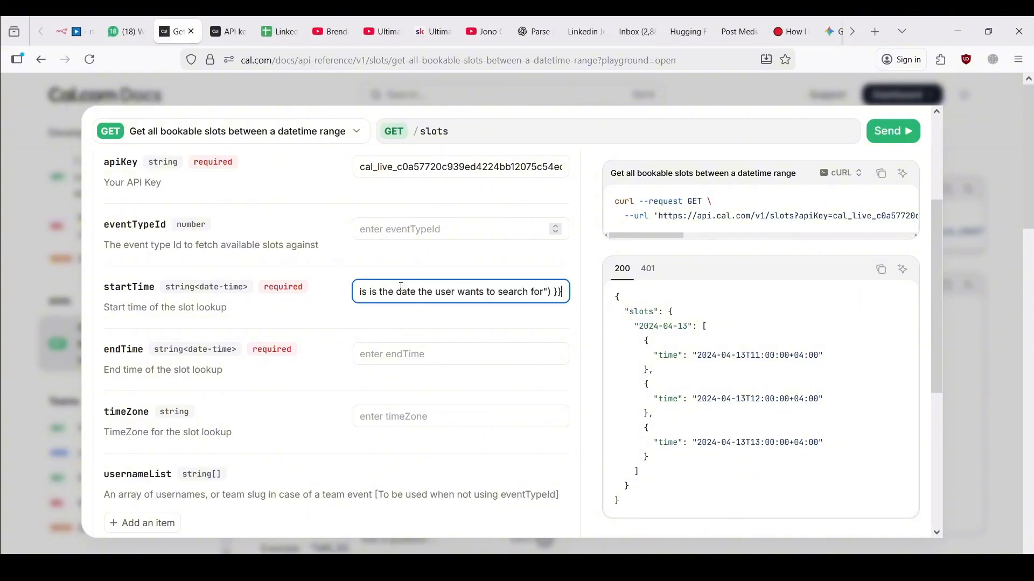
pyautogui.click(397, 291)
pyautogui.moveTo(388, 295); pyautogui.dragTo(221, 290)
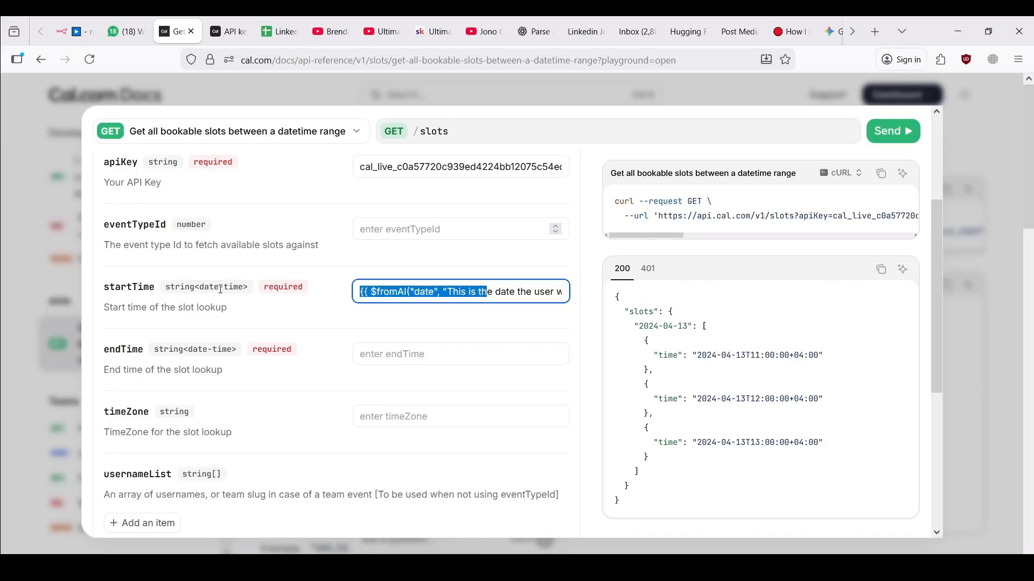
pyautogui.click(365, 291)
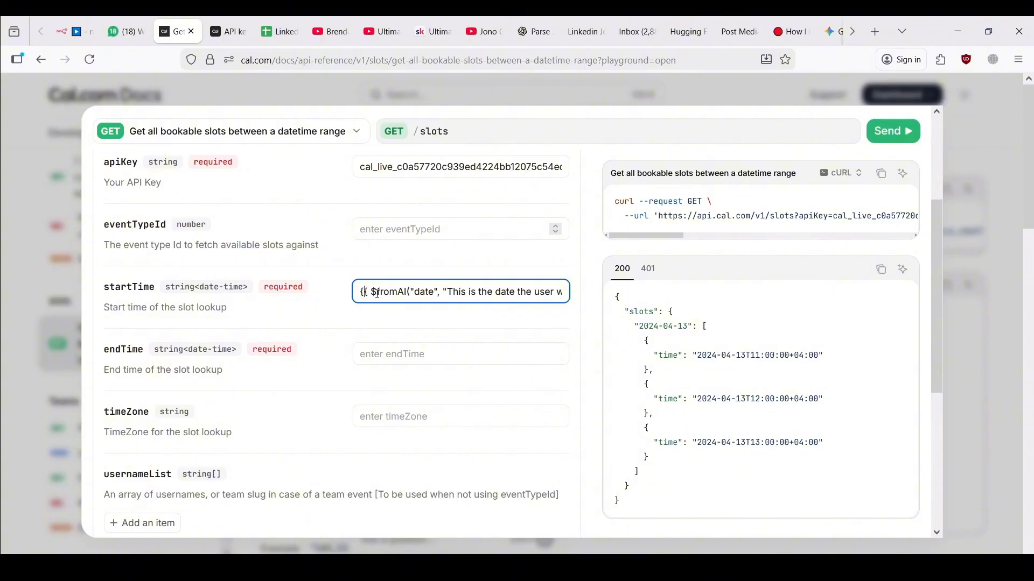
pyautogui.moveTo(372, 293); pyautogui.dragTo(414, 292)
pyautogui.click(414, 292)
pyautogui.doubleClick(416, 293)
pyautogui.hscroll(2, 444, 296)
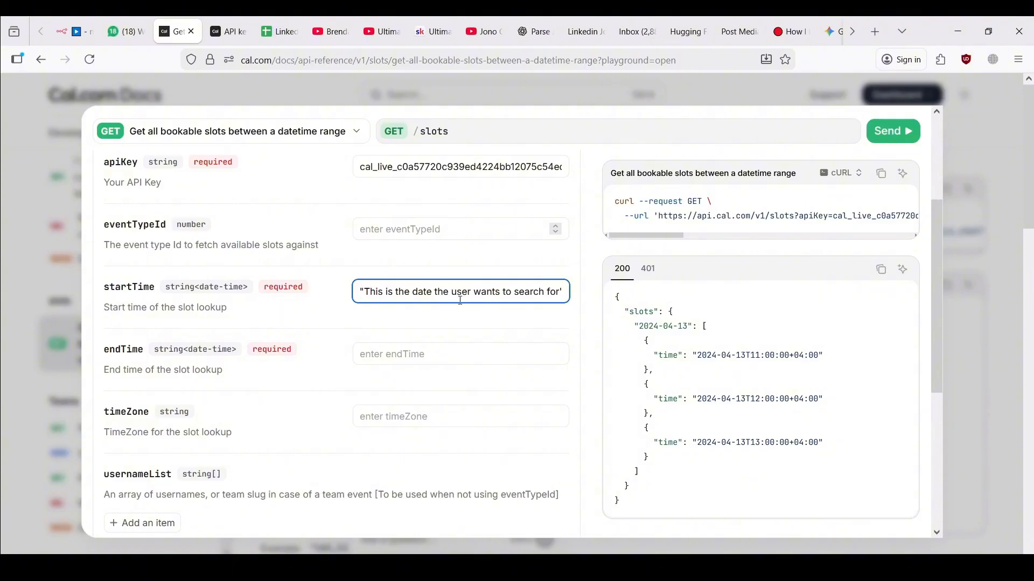
pyautogui.hscroll(1, 460, 300)
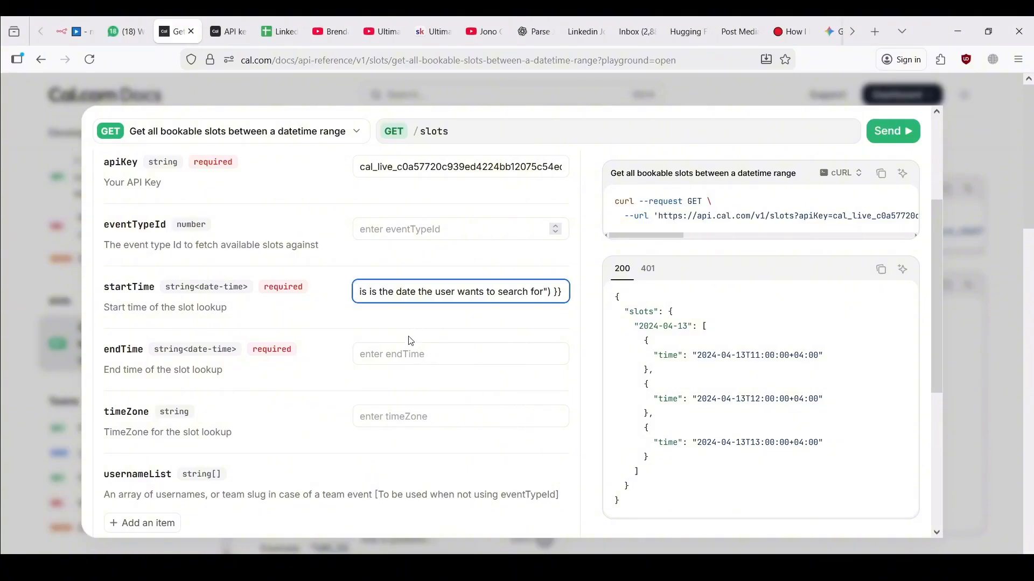
# Paste the AI-filled day-after $fromAI expression into endTime
pyautogui.click(408, 354)
pyautogui.hotkey('ctrl', 'v')
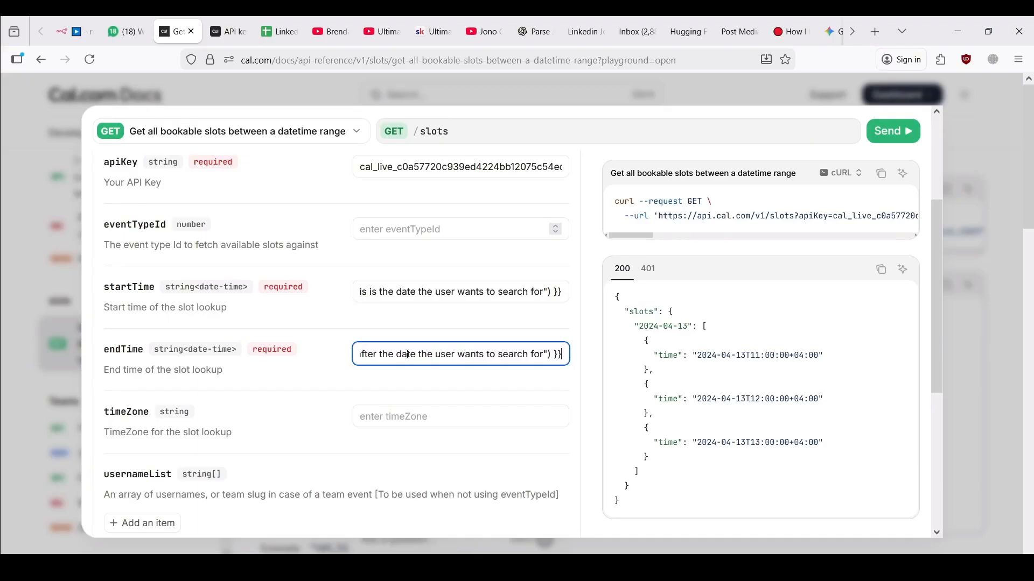
pyautogui.moveTo(408, 354); pyautogui.dragTo(239, 343)
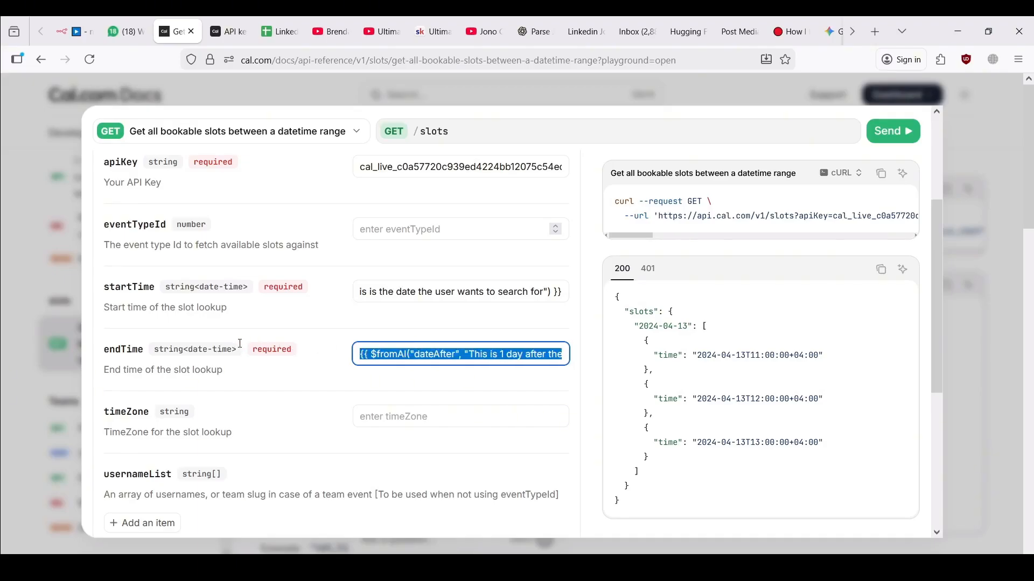
pyautogui.click(451, 354)
pyautogui.hscroll(2, 472, 355)
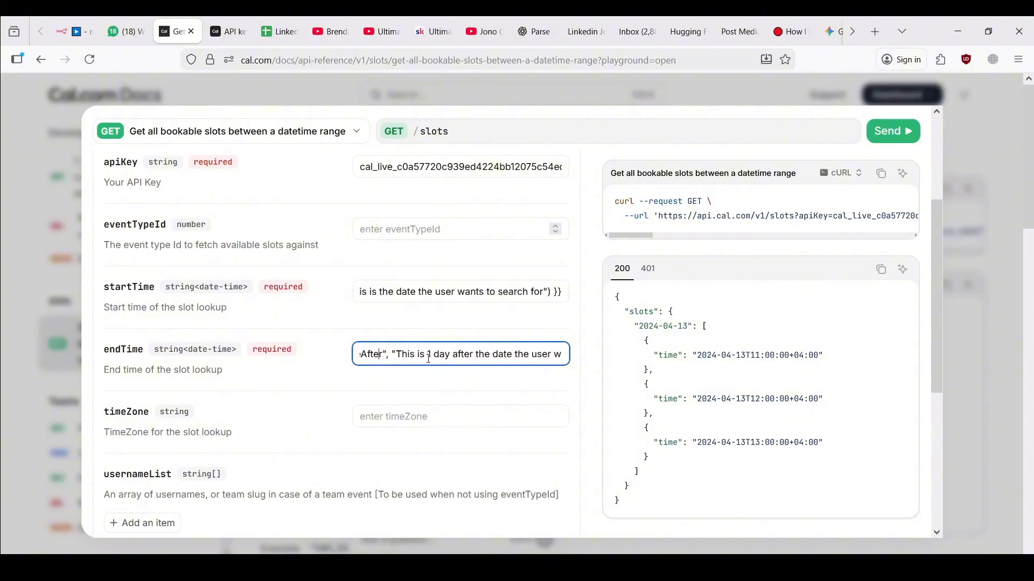
pyautogui.hscroll(4, 485, 358)
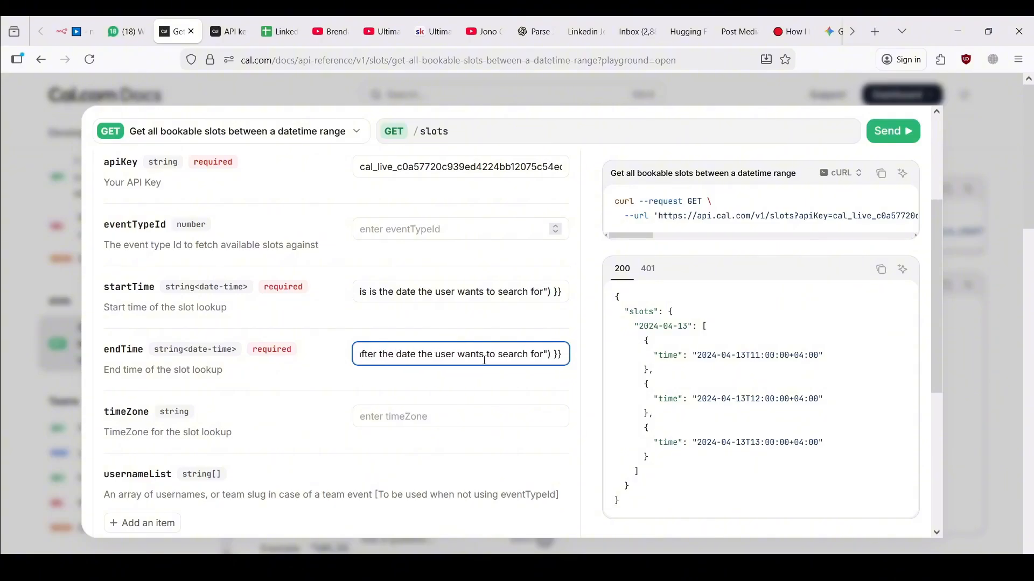
# Set the request's timeZone to Asia/Riyadh
pyautogui.scroll(-1, 389, 384)
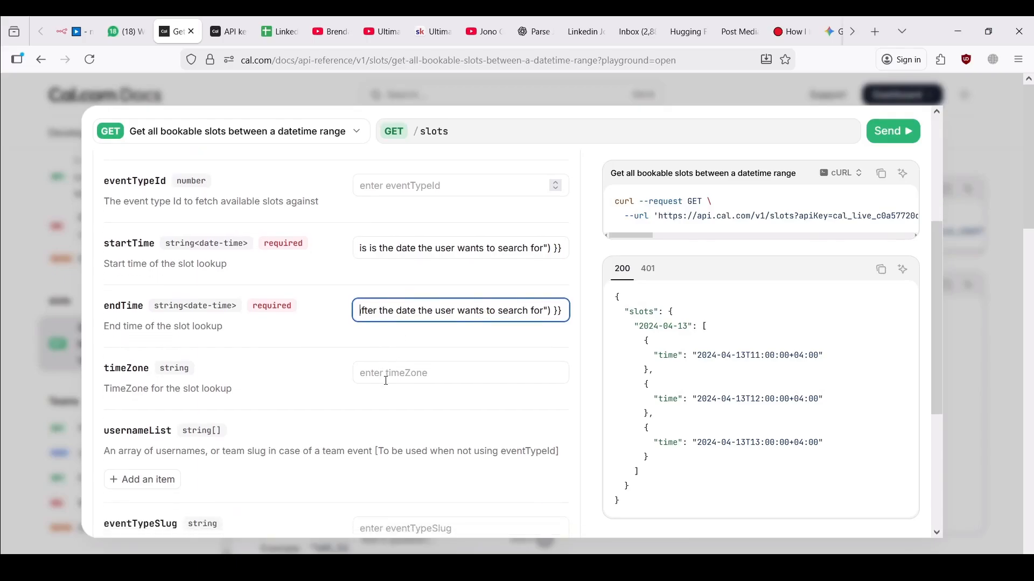
pyautogui.click(389, 384)
pyautogui.click(415, 372)
pyautogui.write('Asia')
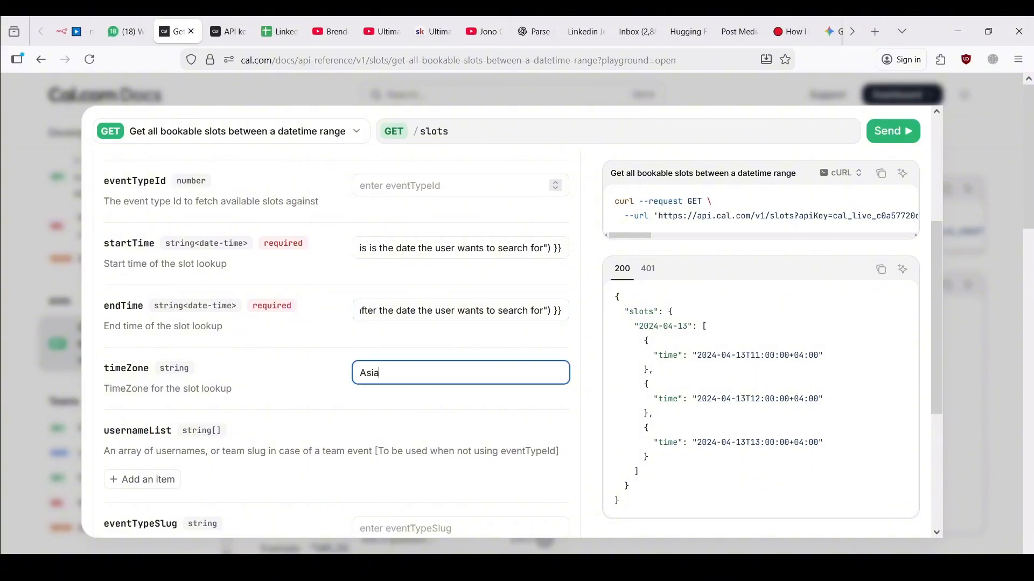
pyautogui.write('/Riyadh')
pyautogui.click(427, 388)
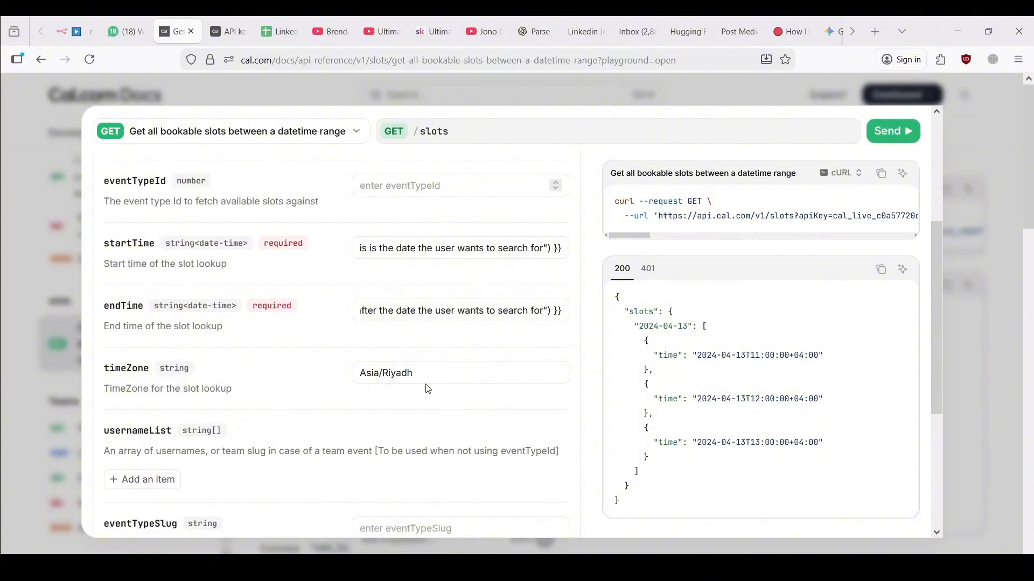
pyautogui.click(422, 382)
pyautogui.scroll(3, 420, 382)
pyautogui.click(390, 342)
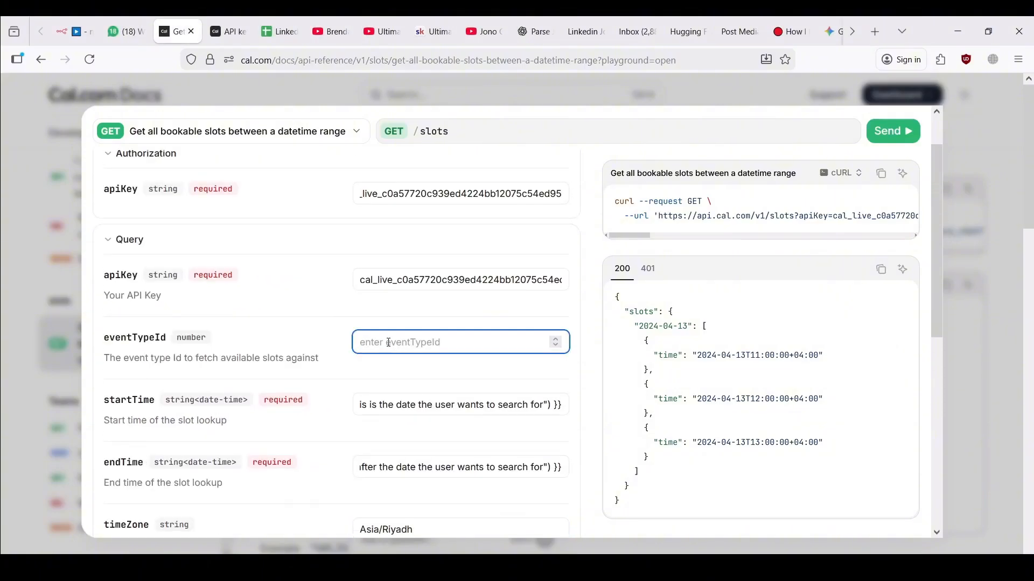
# In Cal.com, open the 30 Min Meeting event type and select its ID 4132011
pyautogui.click(228, 31)
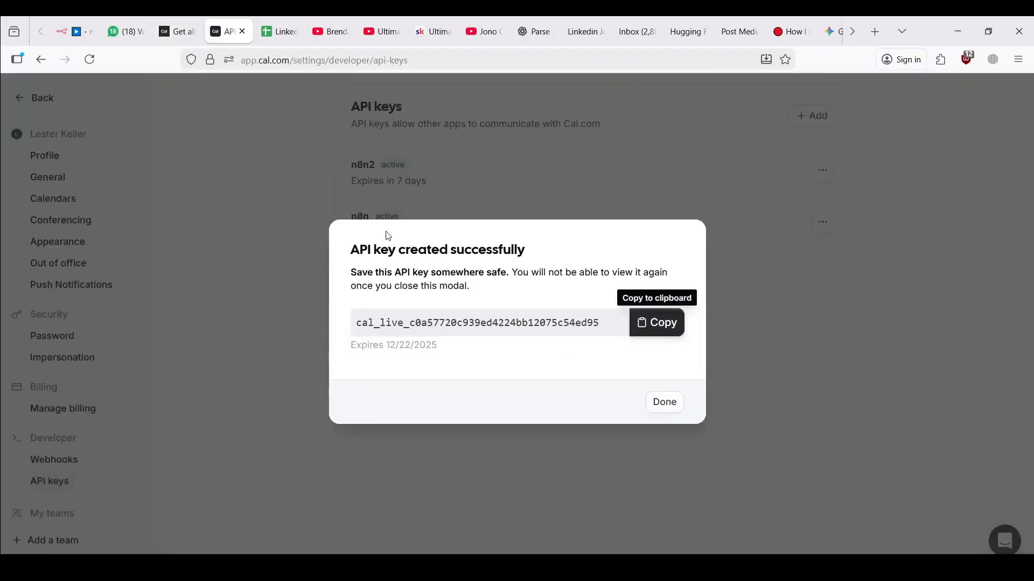
pyautogui.click(666, 413)
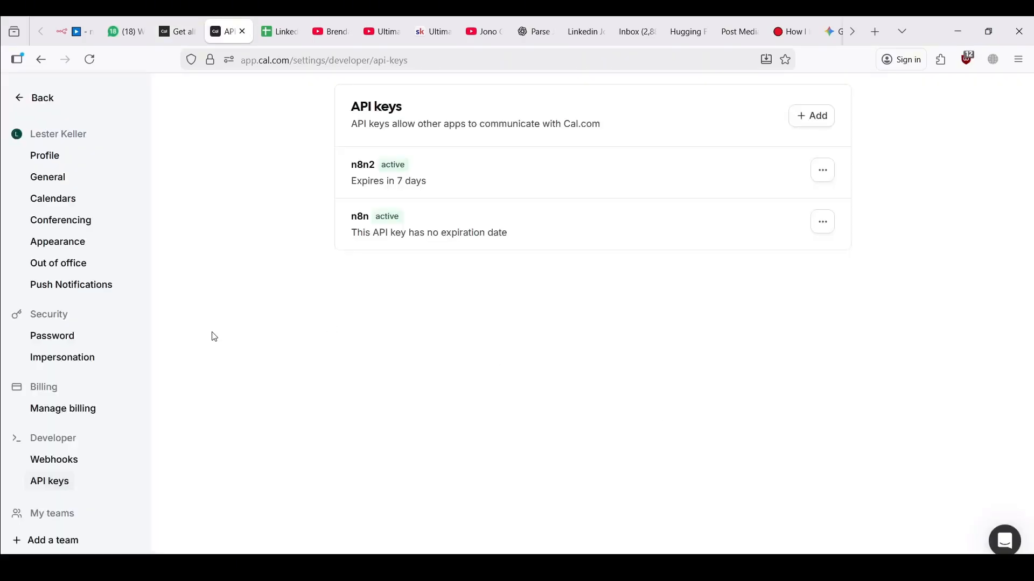
pyautogui.click(9, 99)
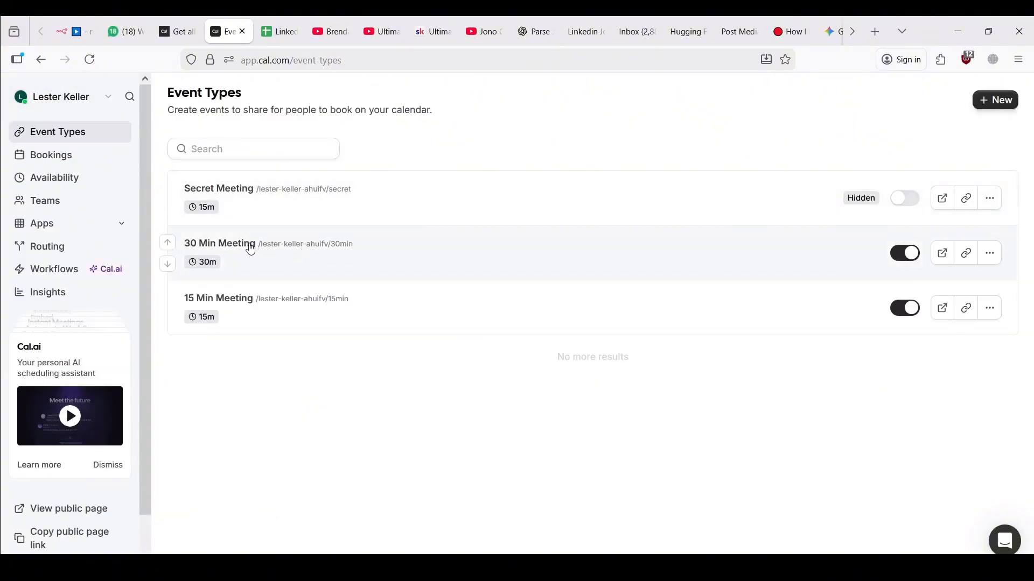
pyautogui.click(251, 249)
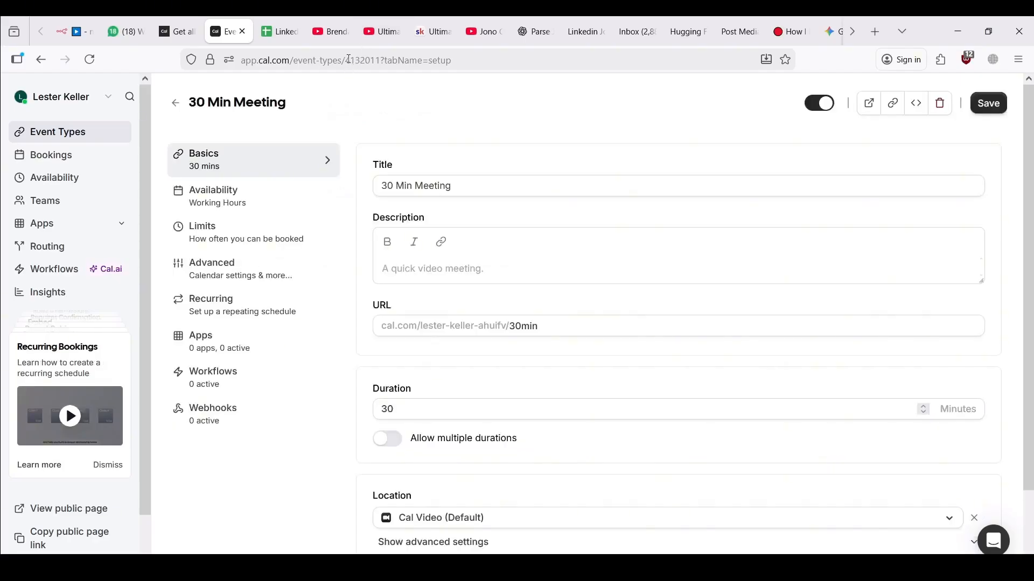
pyautogui.moveTo(346, 60); pyautogui.dragTo(381, 60)
pyautogui.hotkey('ctrl', 'c')
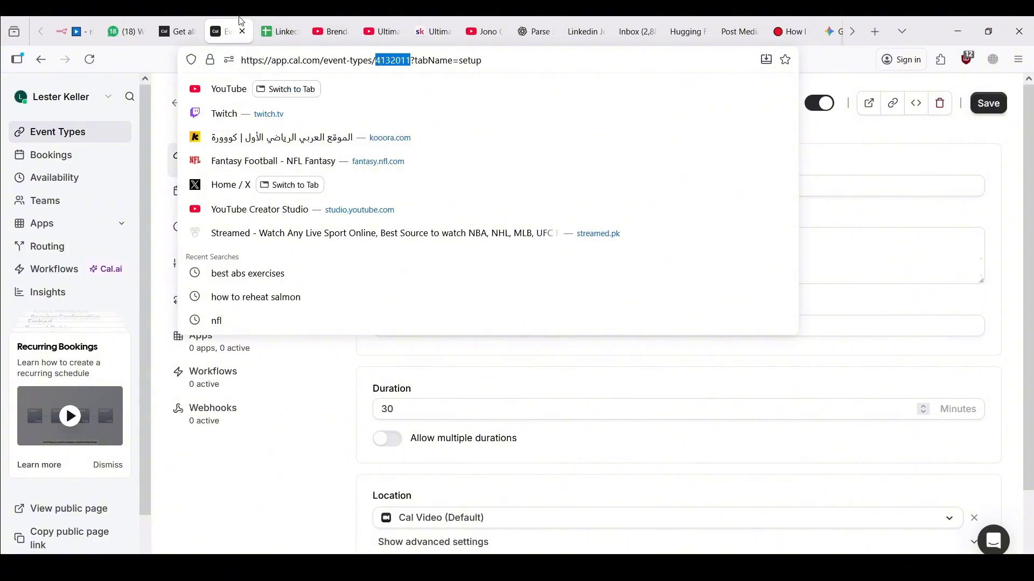
# Paste 4132011 into eventTypeId in the bookable slots playground and copy the generated cURL command
pyautogui.click(177, 22)
pyautogui.hotkey('ctrl', 'v')
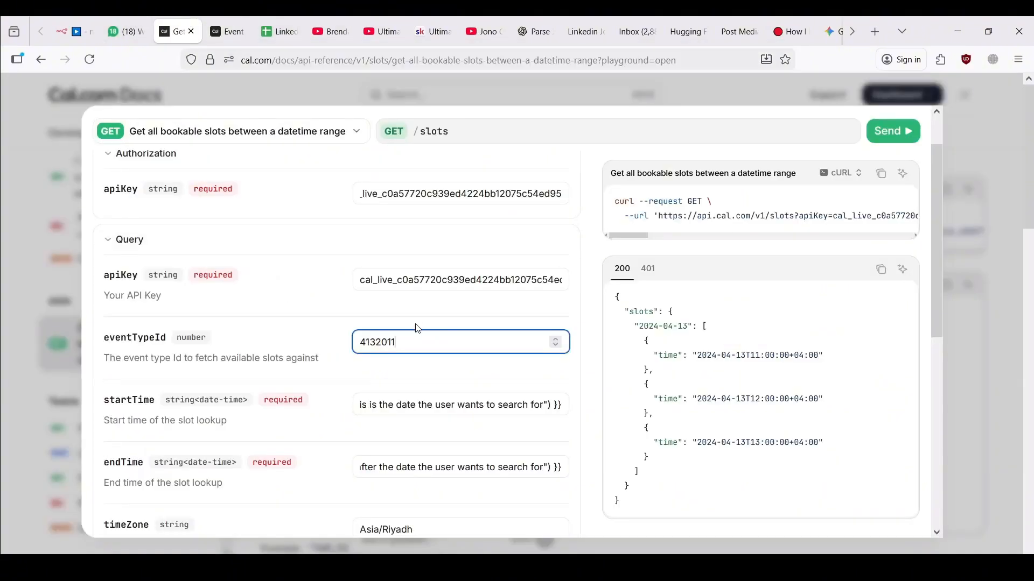
pyautogui.scroll(-2, 415, 323)
pyautogui.scroll(-3, 431, 371)
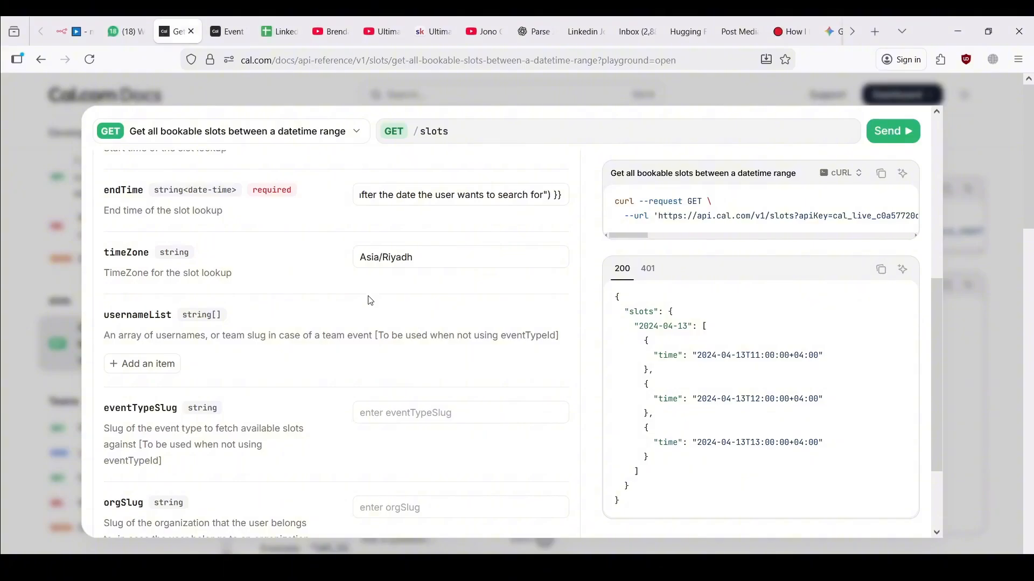
pyautogui.scroll(1, 371, 299)
pyautogui.scroll(5, 370, 299)
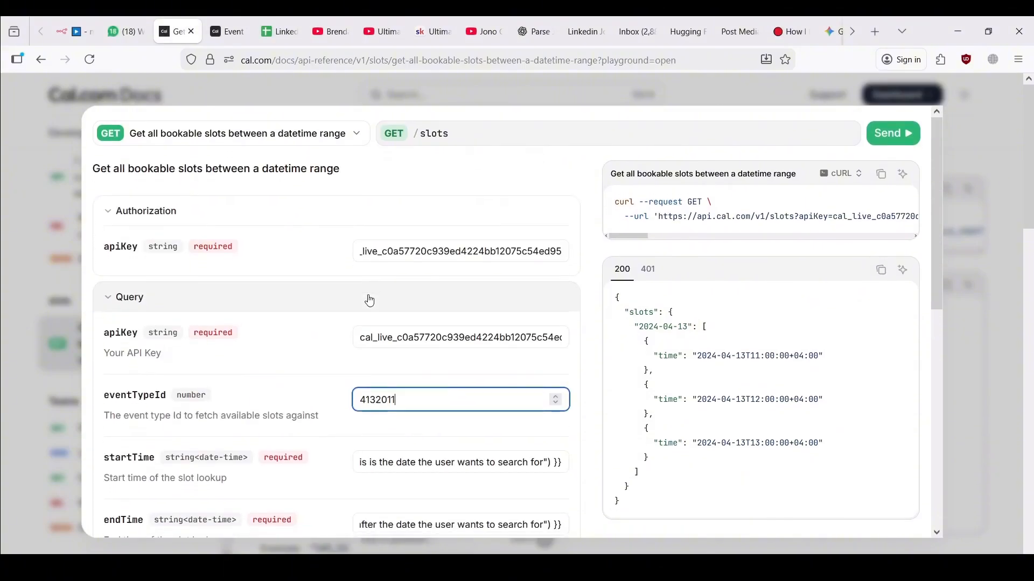
pyautogui.scroll(-8, 371, 300)
pyautogui.scroll(8, 370, 299)
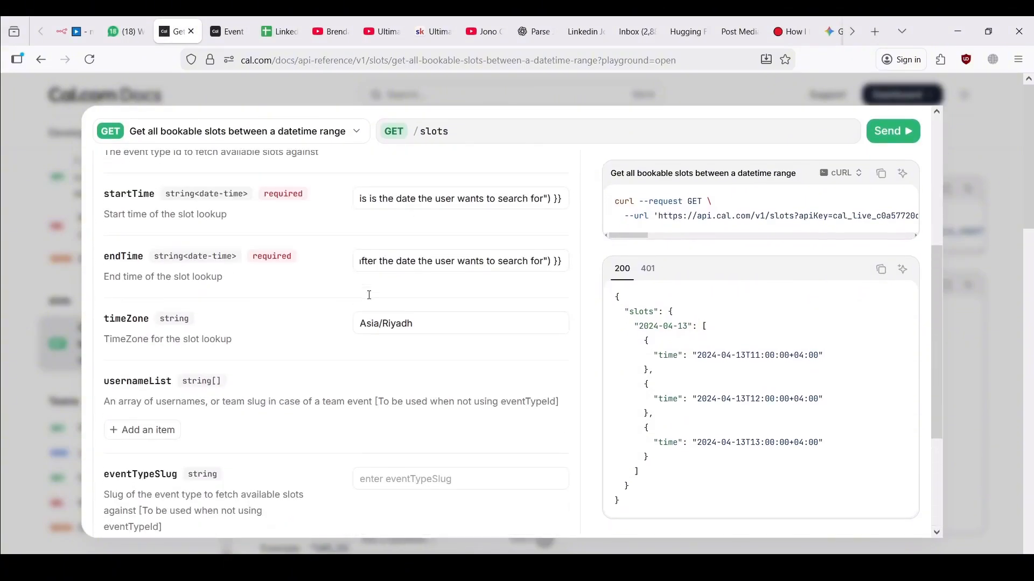
pyautogui.click(885, 176)
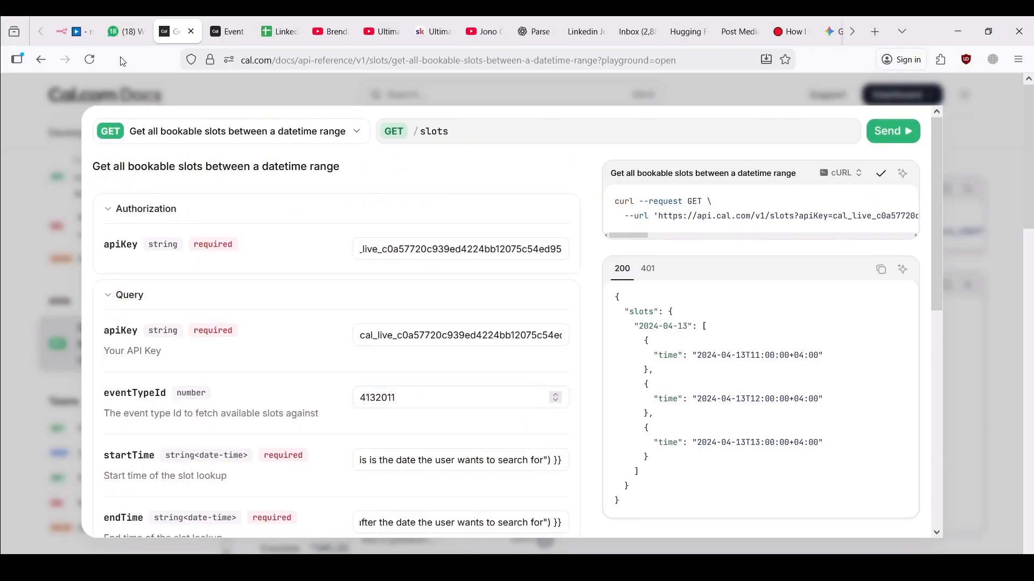
pyautogui.click(84, 22)
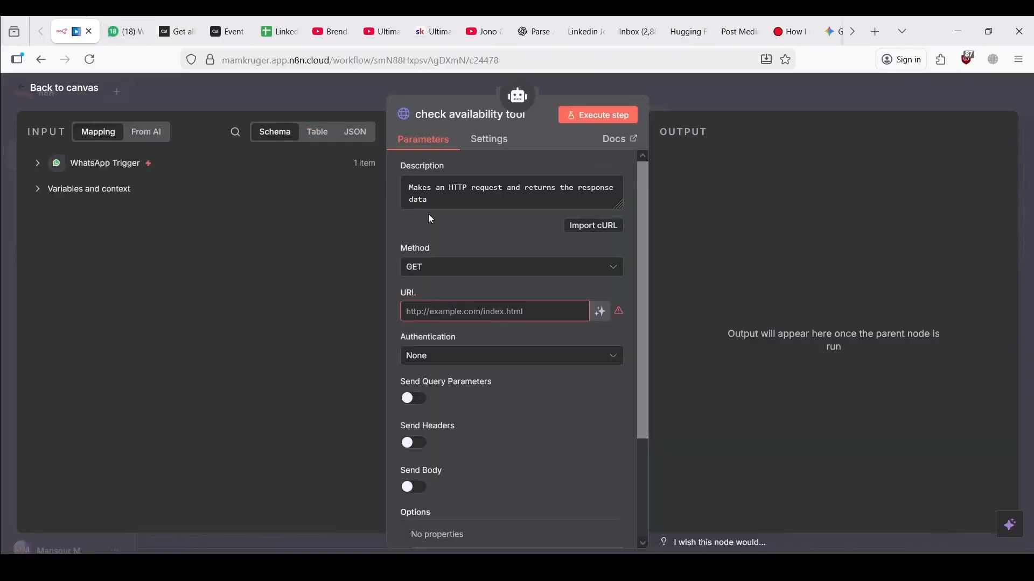
pyautogui.click(611, 225)
pyautogui.hotkey('ctrl', 'v')
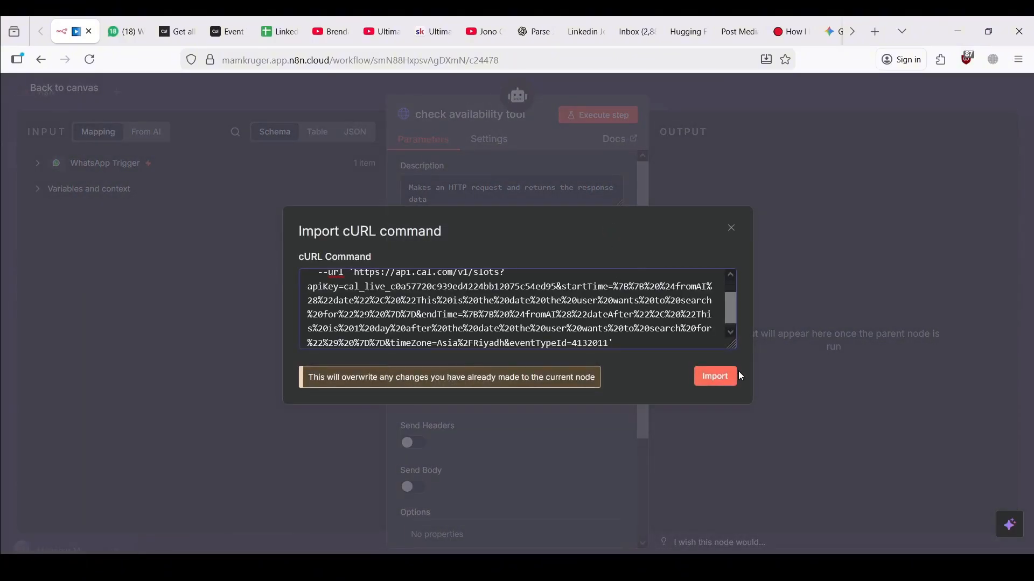
pyautogui.click(716, 378)
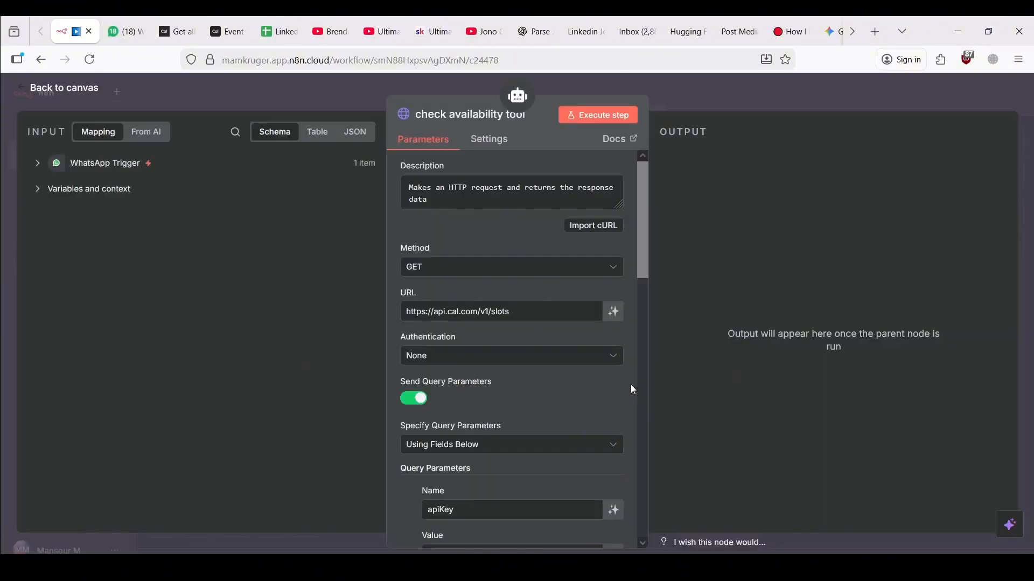
pyautogui.scroll(-5, 575, 416)
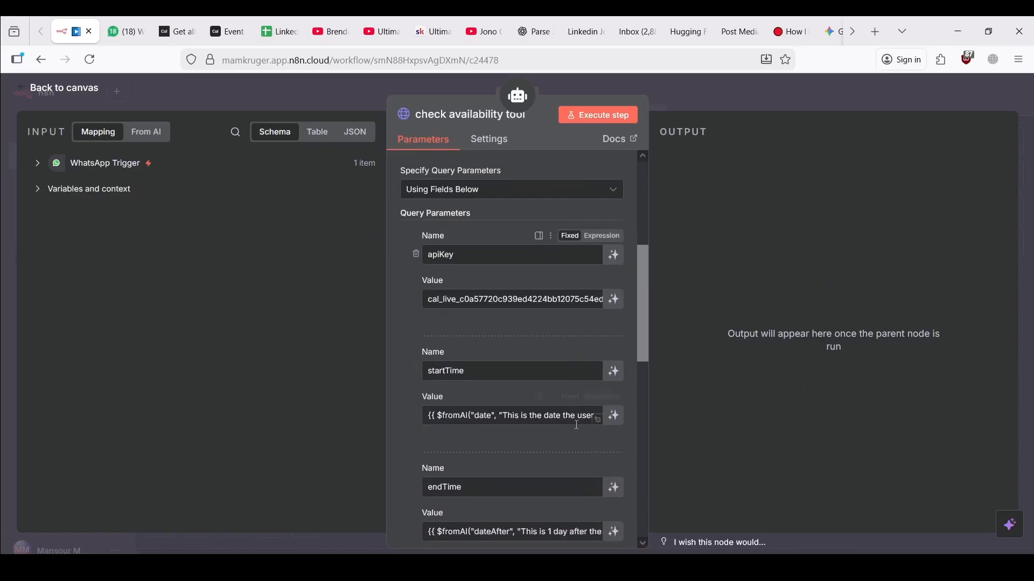
pyautogui.scroll(-1, 486, 325)
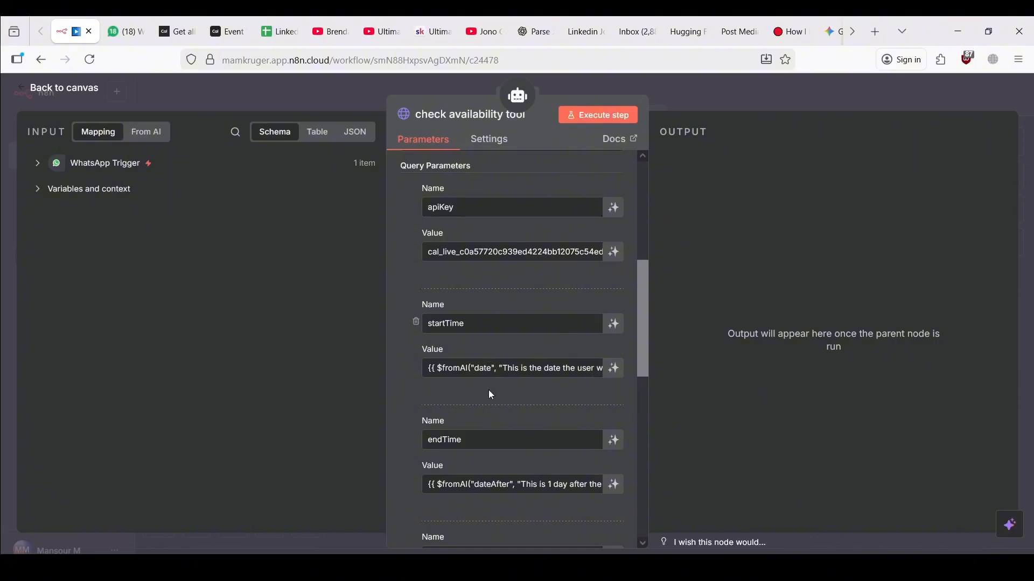
pyautogui.scroll(-3, 490, 395)
pyautogui.scroll(-3, 485, 342)
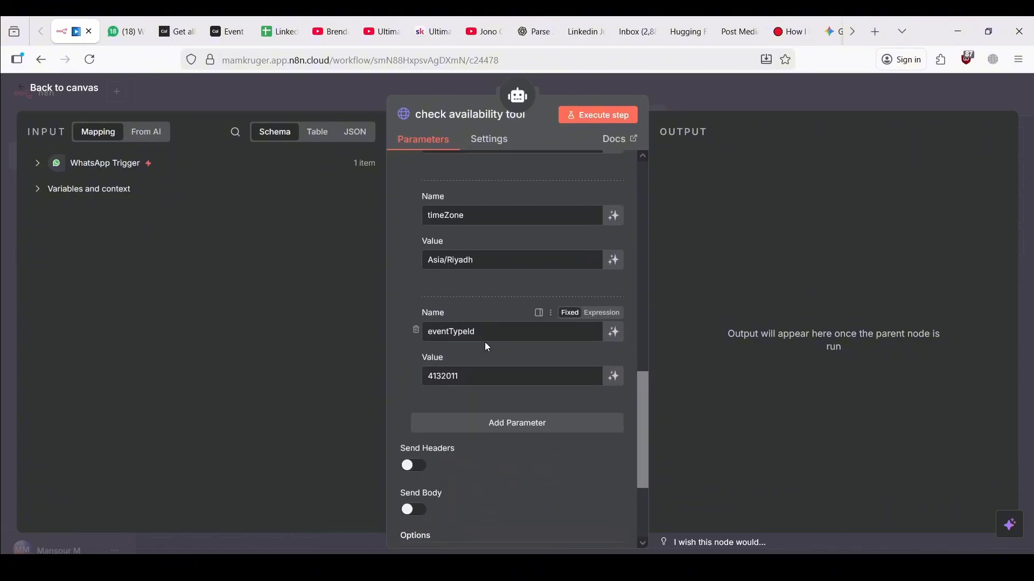
pyautogui.scroll(3, 484, 342)
pyautogui.scroll(9, 484, 342)
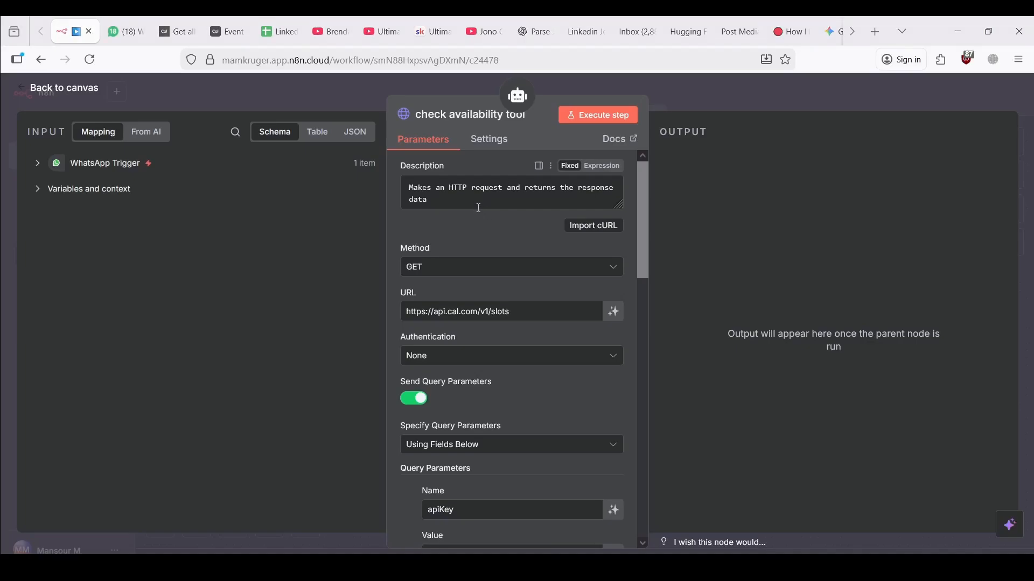
# Replace the check availability tool's description with the new pasted text, set as an expression
pyautogui.click(451, 193)
pyautogui.hotkey('ctrl', 'a')
pyautogui.hotkey('ctrl', 'v')
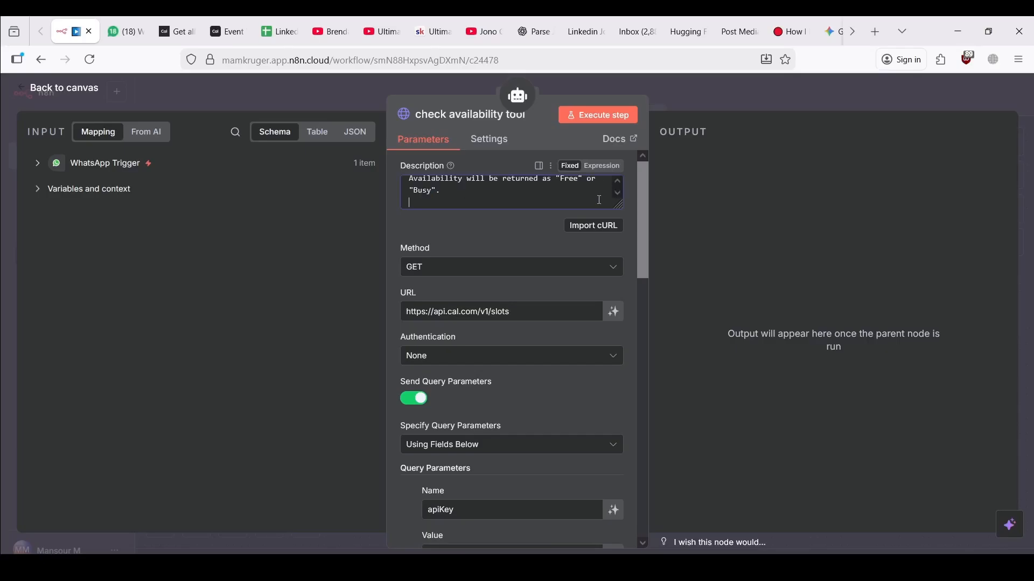
pyautogui.click(601, 166)
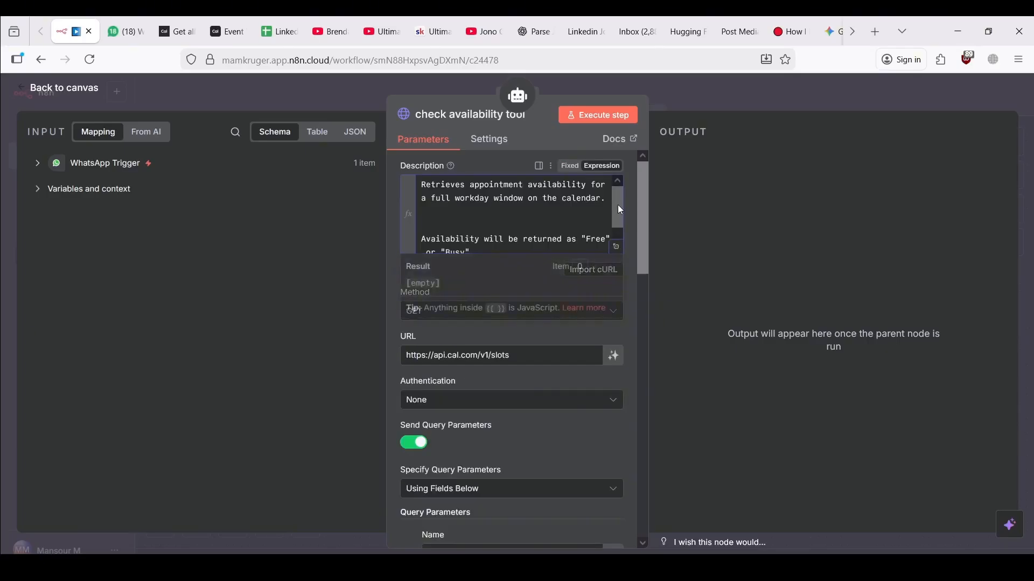
pyautogui.click(617, 250)
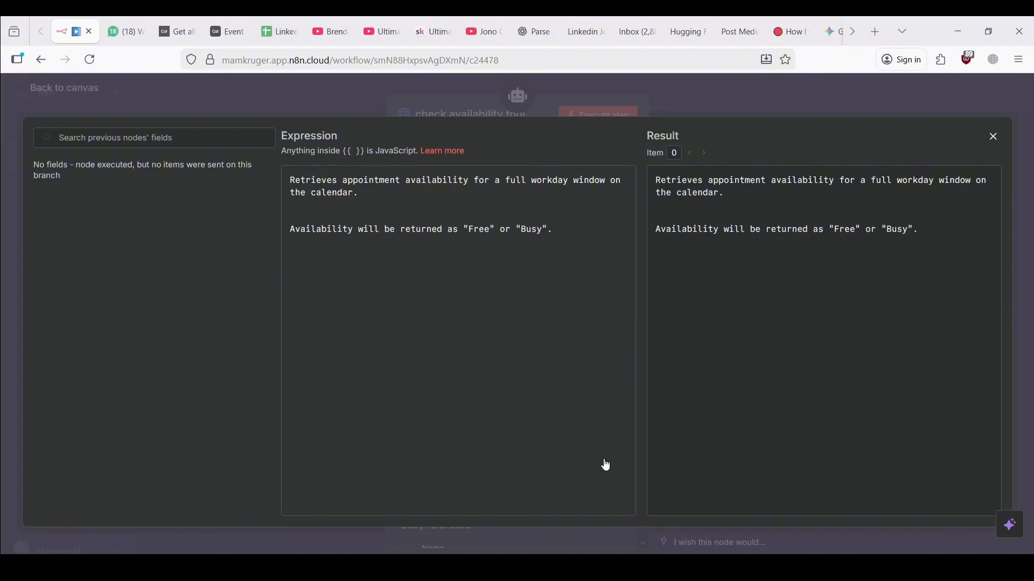
pyautogui.click(447, 104)
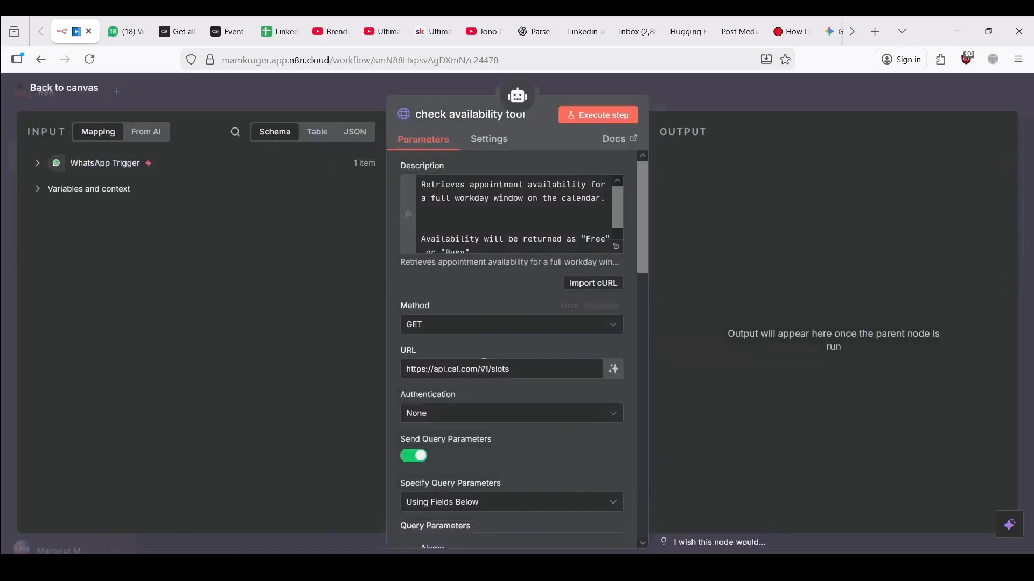
# Enable Optimize Response for the check availability tool
pyautogui.scroll(-5, 484, 371)
pyautogui.scroll(-10, 484, 371)
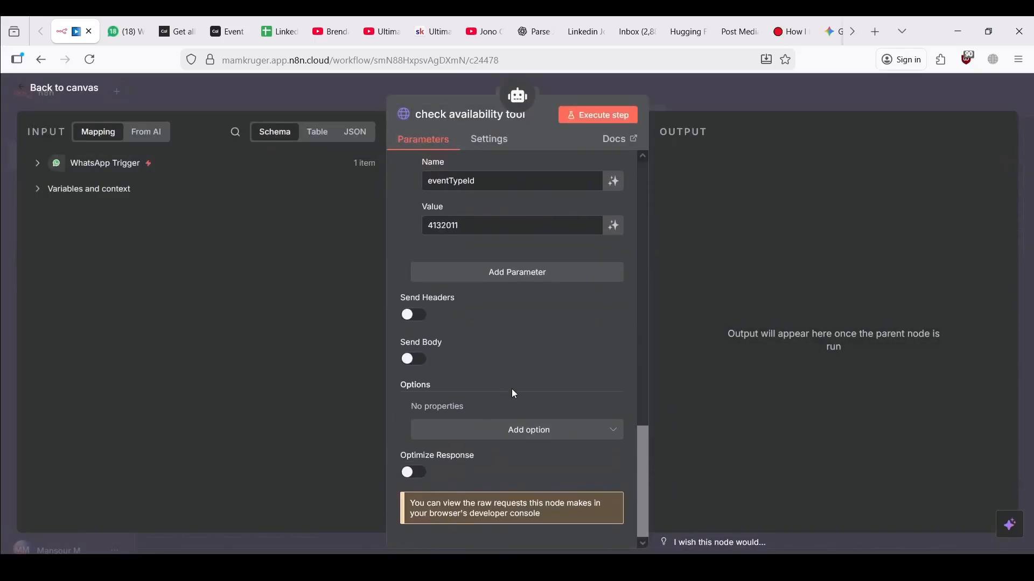
pyautogui.click(418, 474)
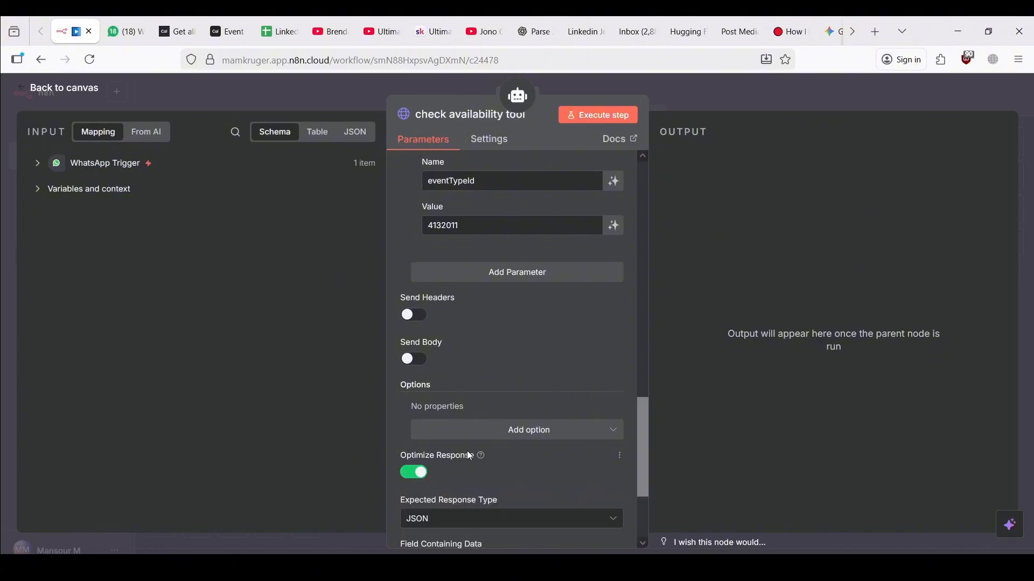
pyautogui.scroll(-3, 490, 449)
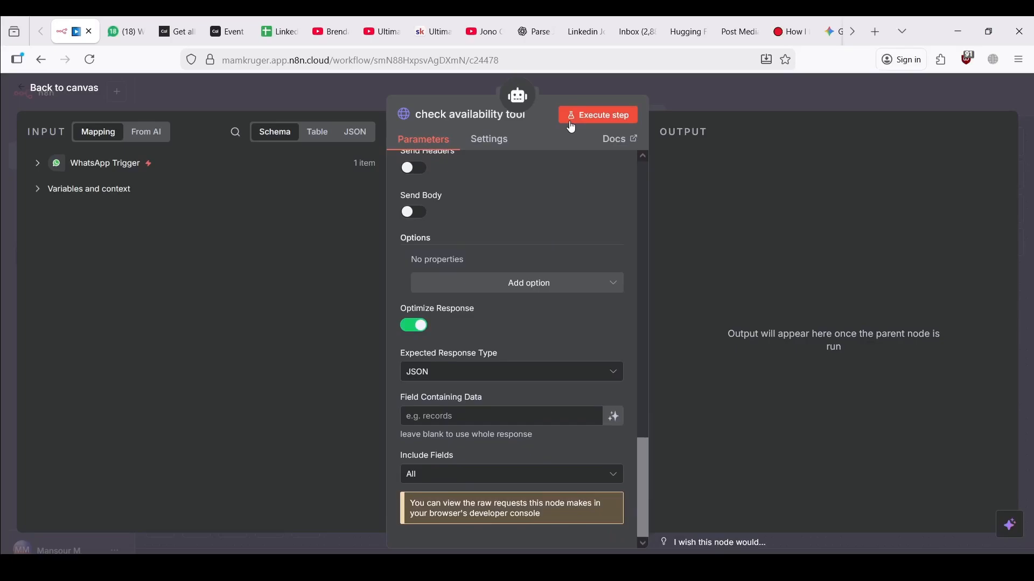
# Back on the canvas, start a test run of the workflow waiting for a WhatsApp trigger
pyautogui.click(288, 94)
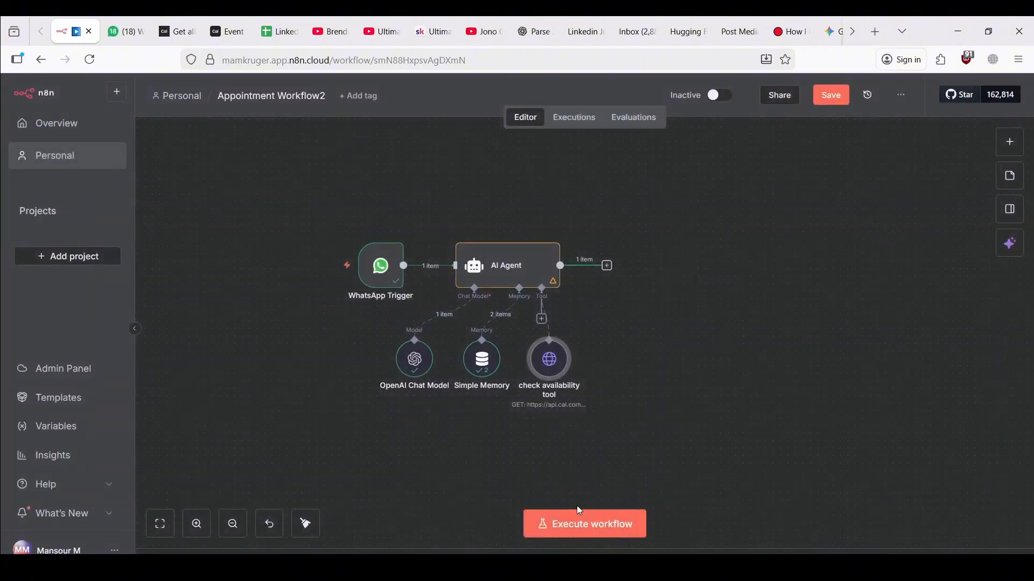
pyautogui.click(567, 518)
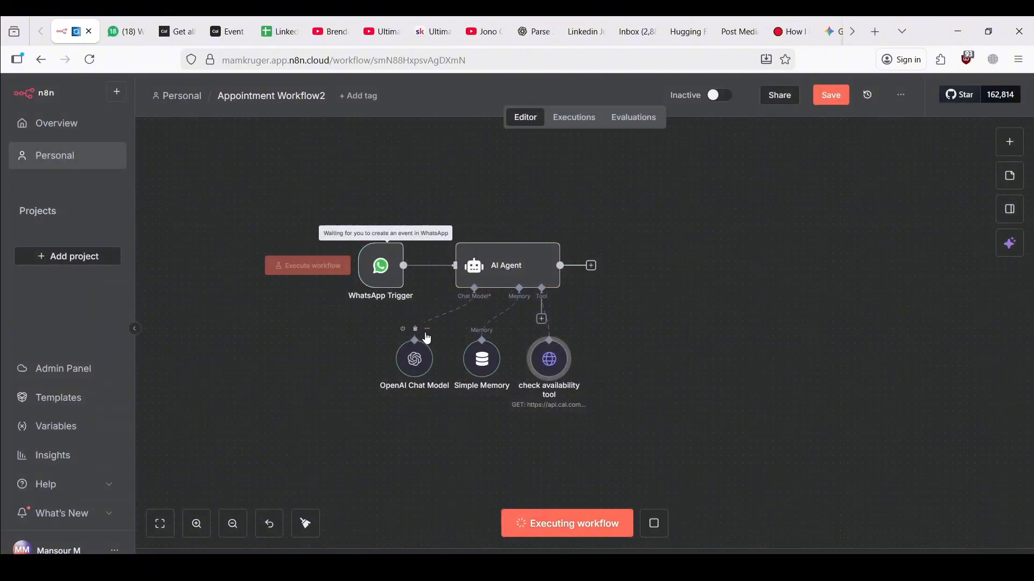
pyautogui.click(129, 17)
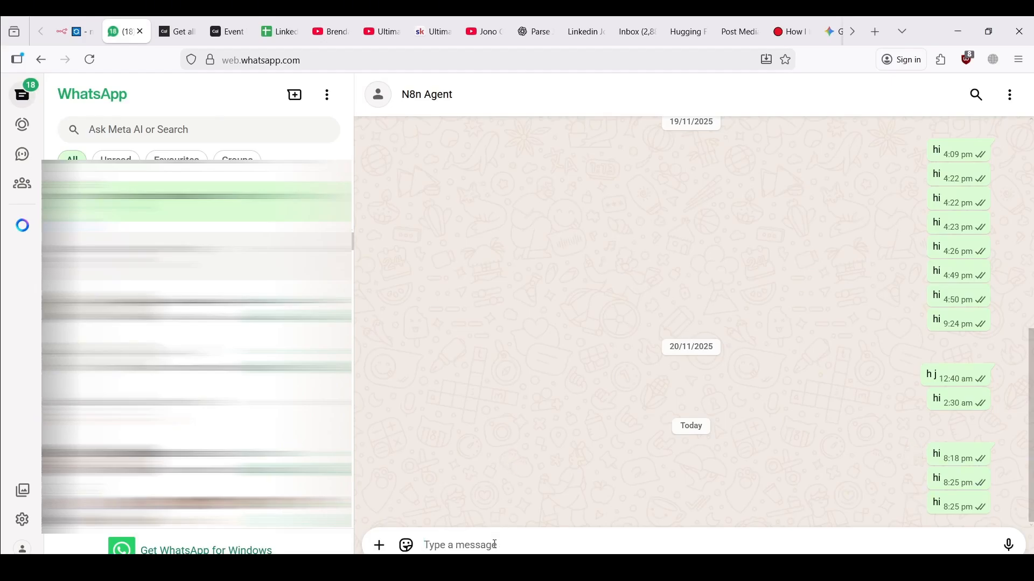
# Send 'I want to create an appointment for tomorrow at 11 am' to the N8n Agent chat
pyautogui.write('I want to cr')
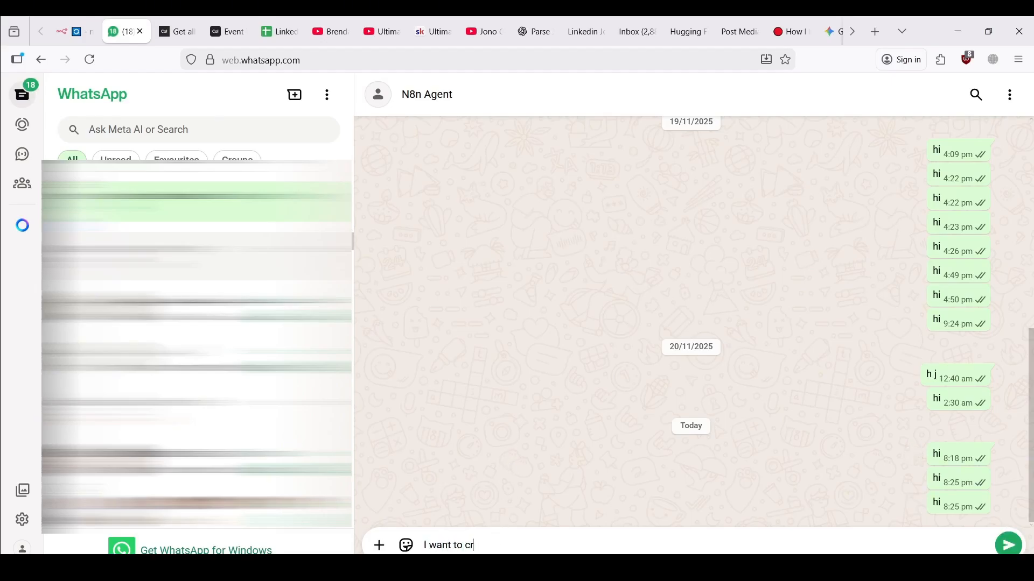
pyautogui.write('eate an appointment for tomo')
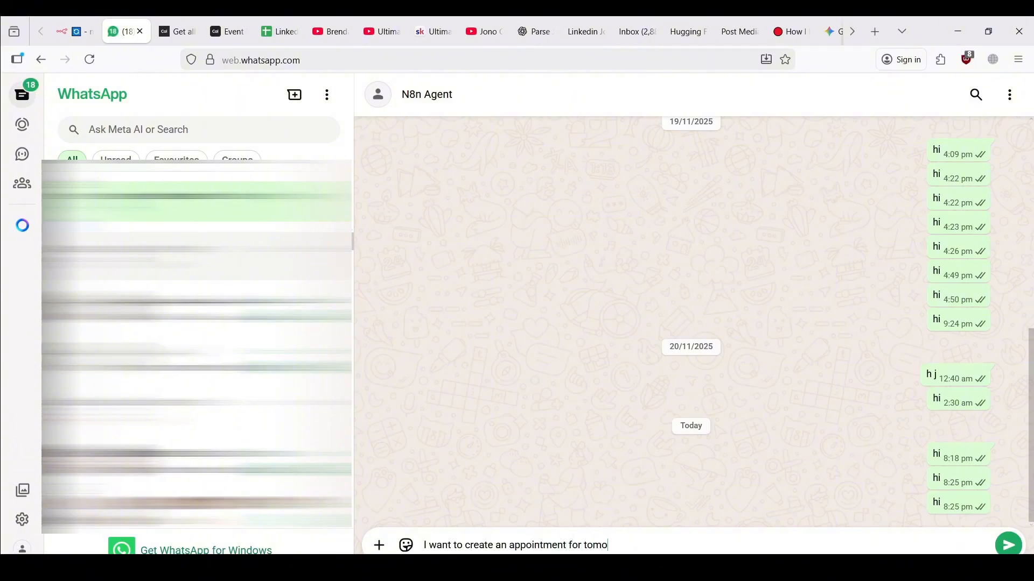
pyautogui.write('rrow at 11 am')
pyautogui.press('Return')
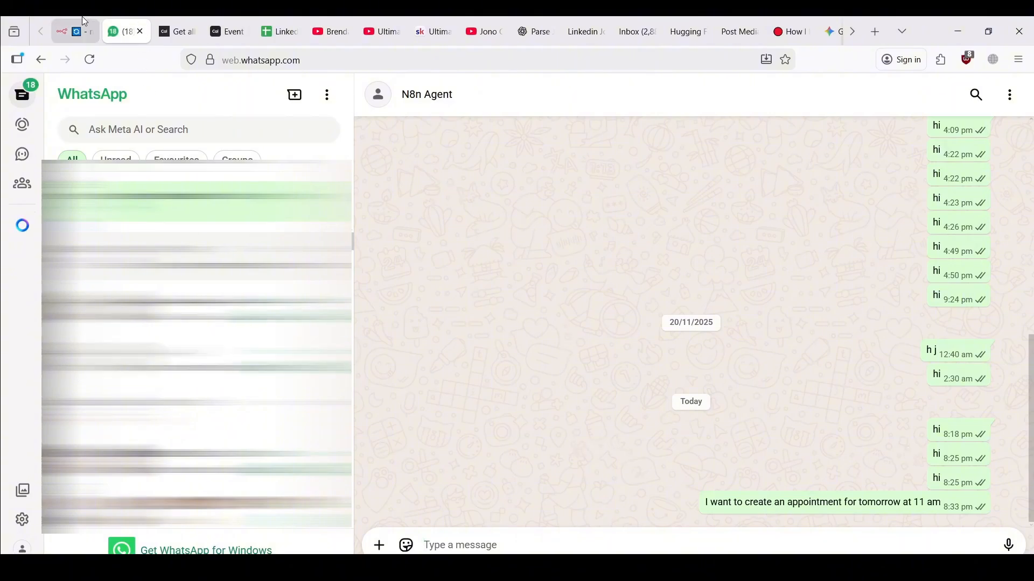
pyautogui.click(76, 31)
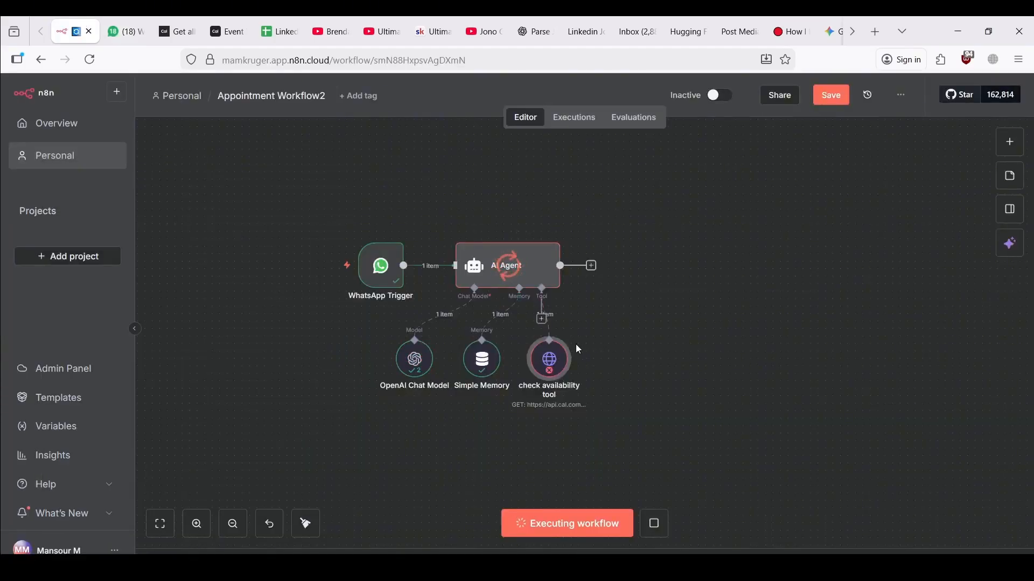
# Open the check availability tool's settings and inspect the error's extra details
pyautogui.moveTo(560, 368)
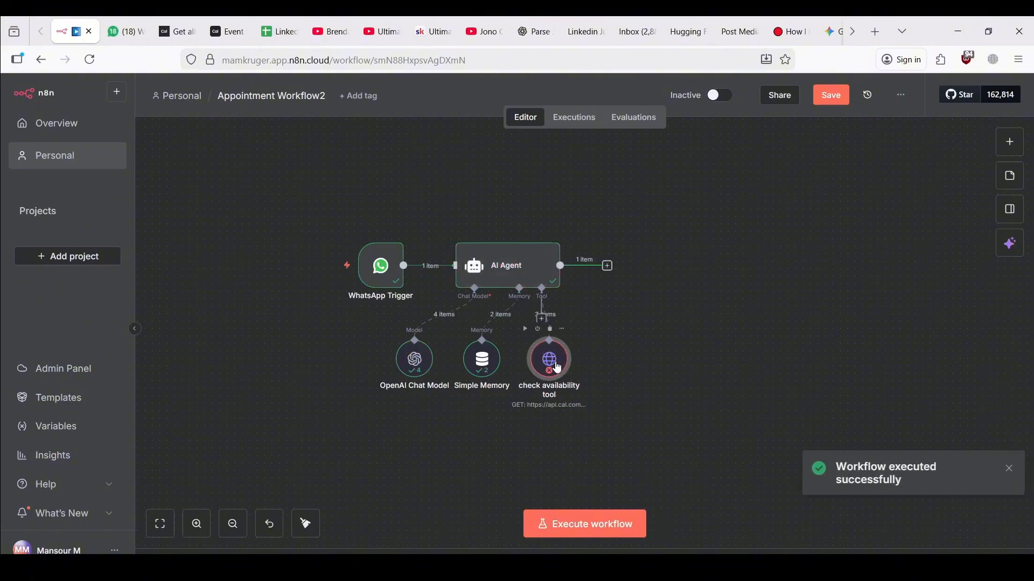
pyautogui.doubleClick(558, 368)
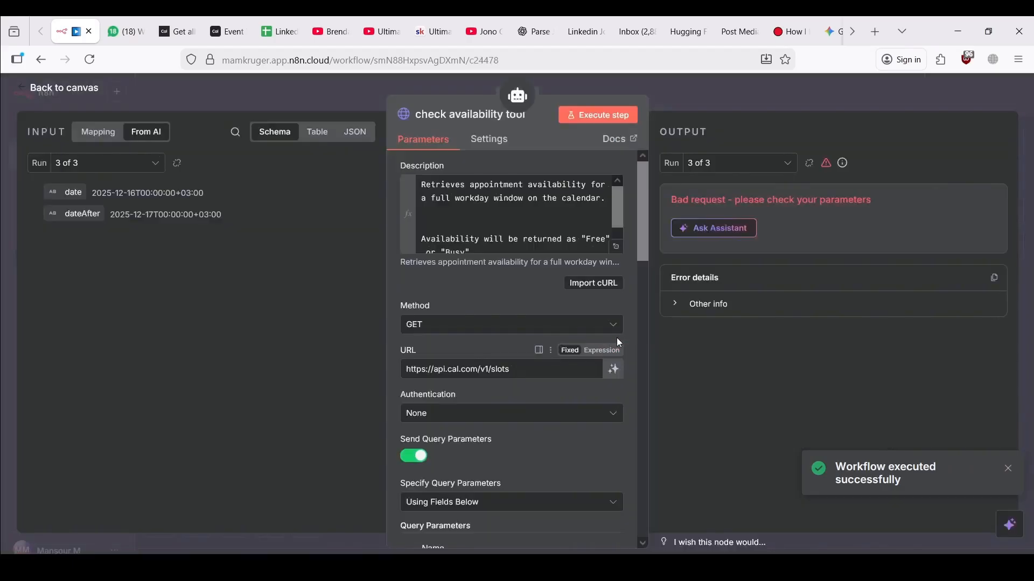
pyautogui.click(694, 306)
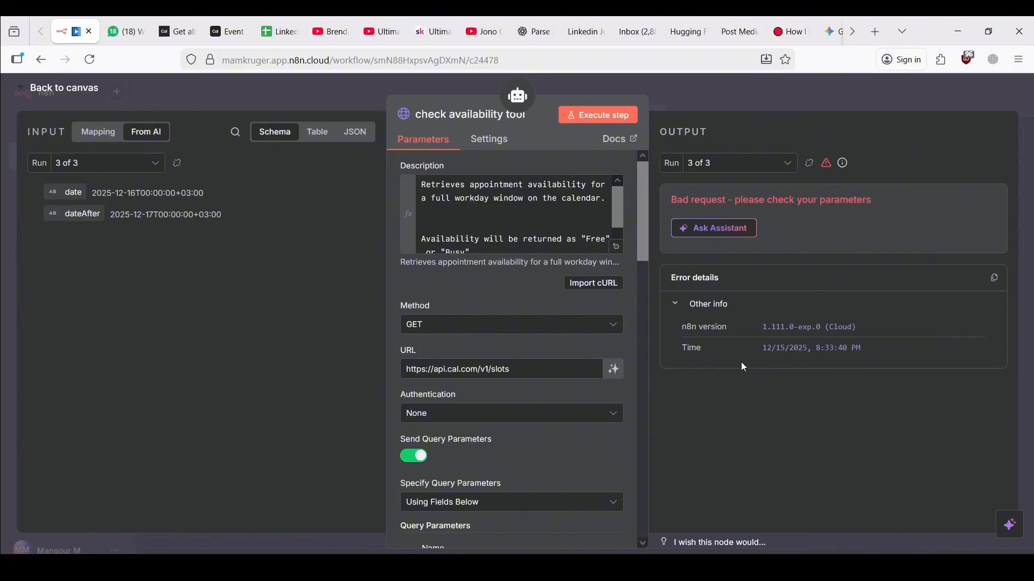
pyautogui.click(681, 310)
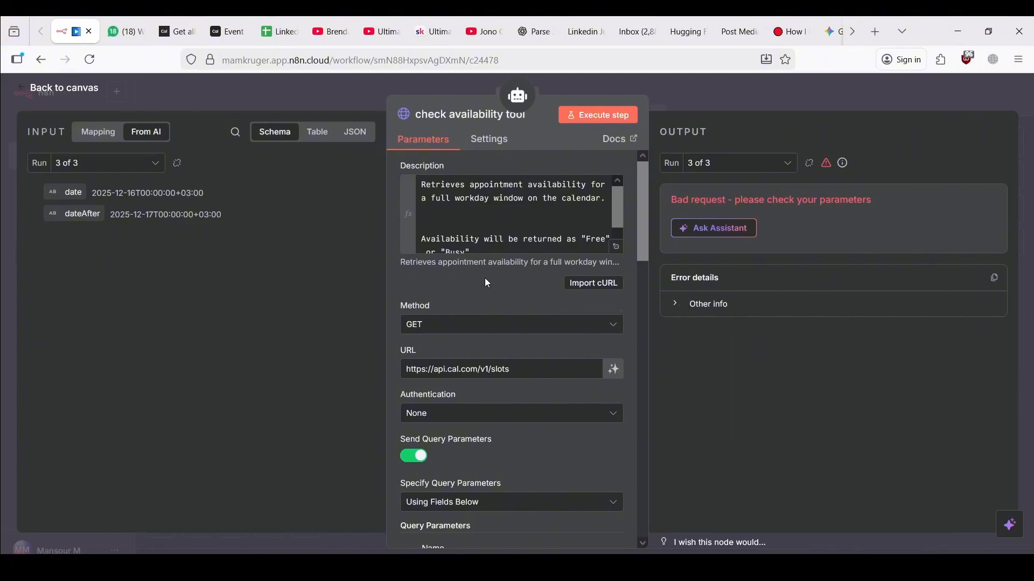
pyautogui.scroll(-3, 484, 277)
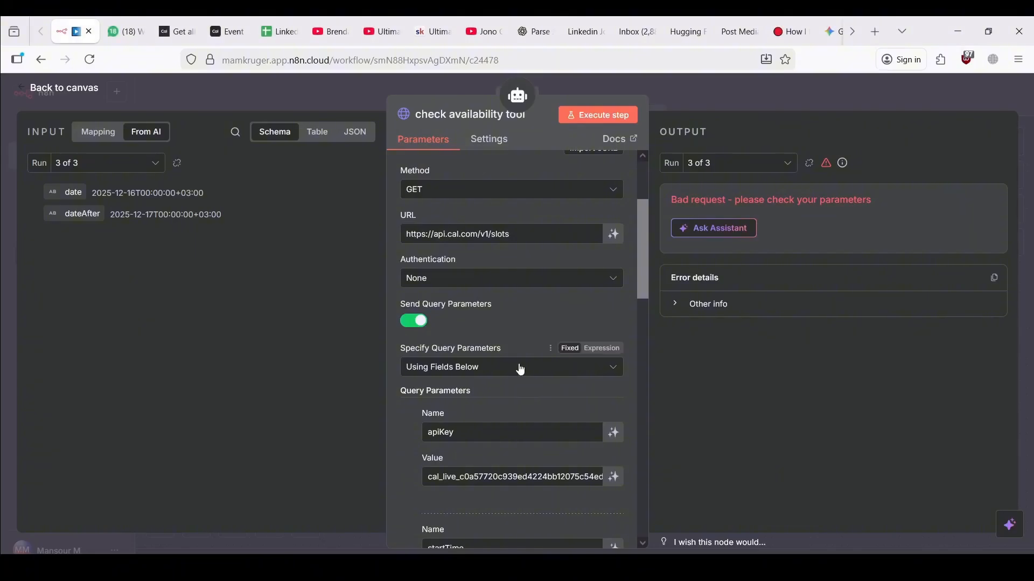
pyautogui.scroll(-5, 519, 365)
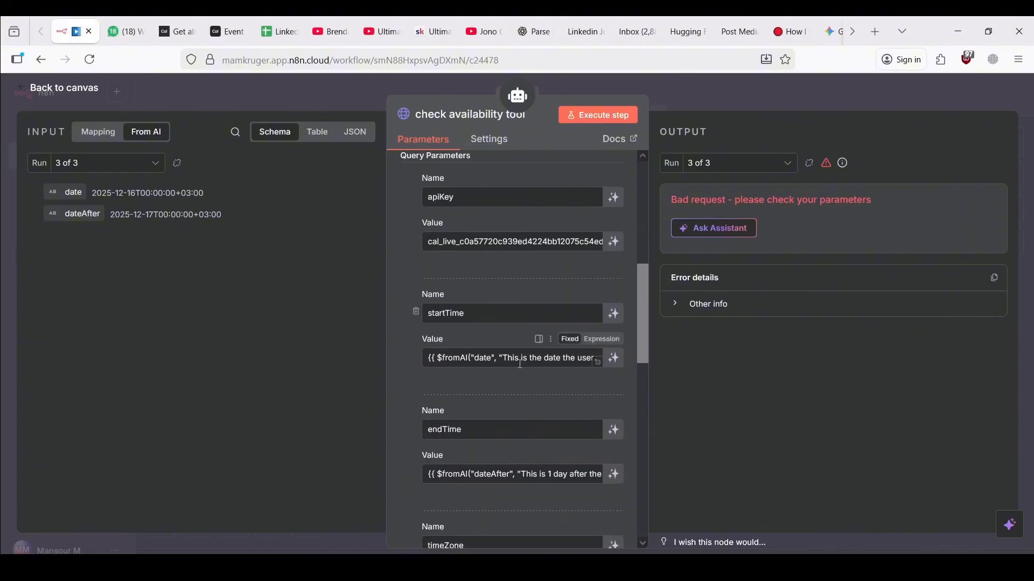
# Make the startTime and endTime values evaluated expressions
pyautogui.click(602, 340)
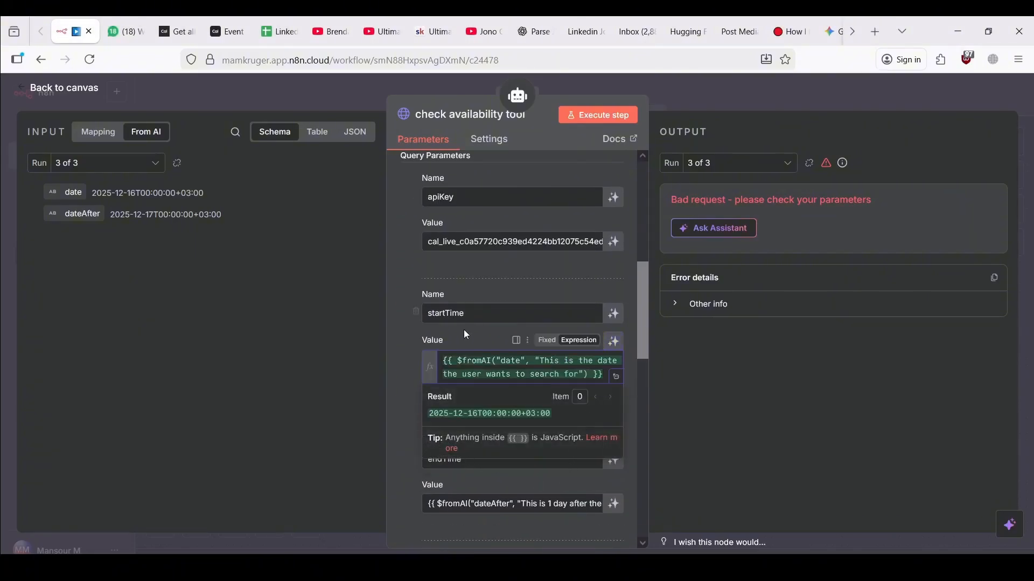
pyautogui.click(403, 407)
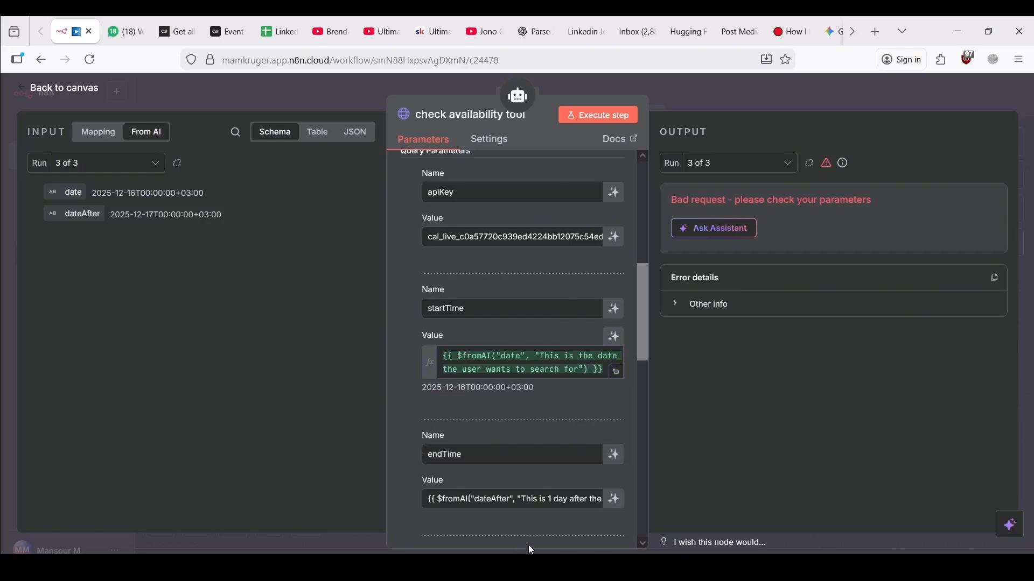
pyautogui.scroll(-1, 528, 538)
pyautogui.click(600, 437)
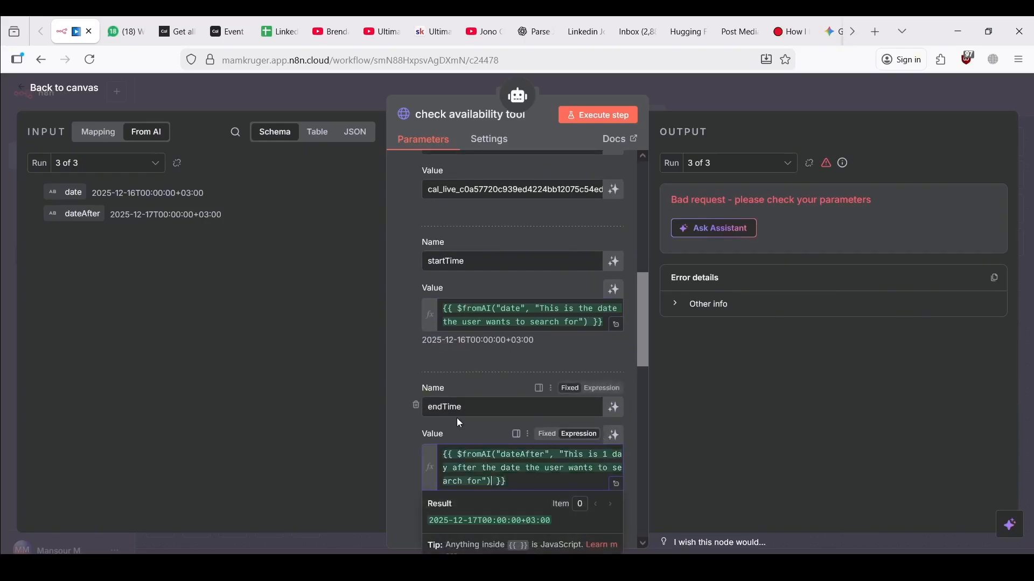
pyautogui.click(402, 434)
pyautogui.scroll(-2, 409, 431)
pyautogui.scroll(-4, 411, 434)
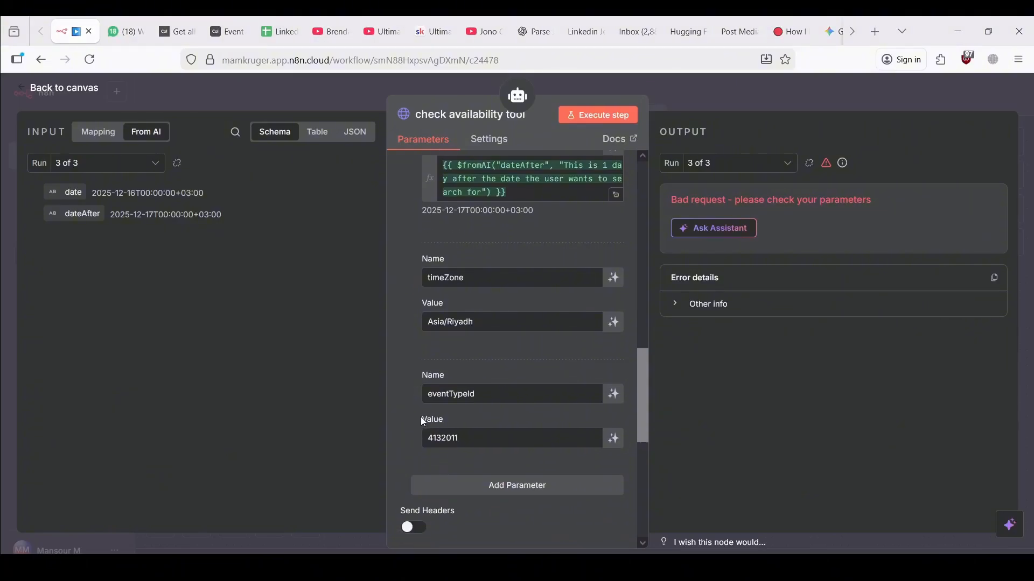
pyautogui.scroll(-5, 424, 421)
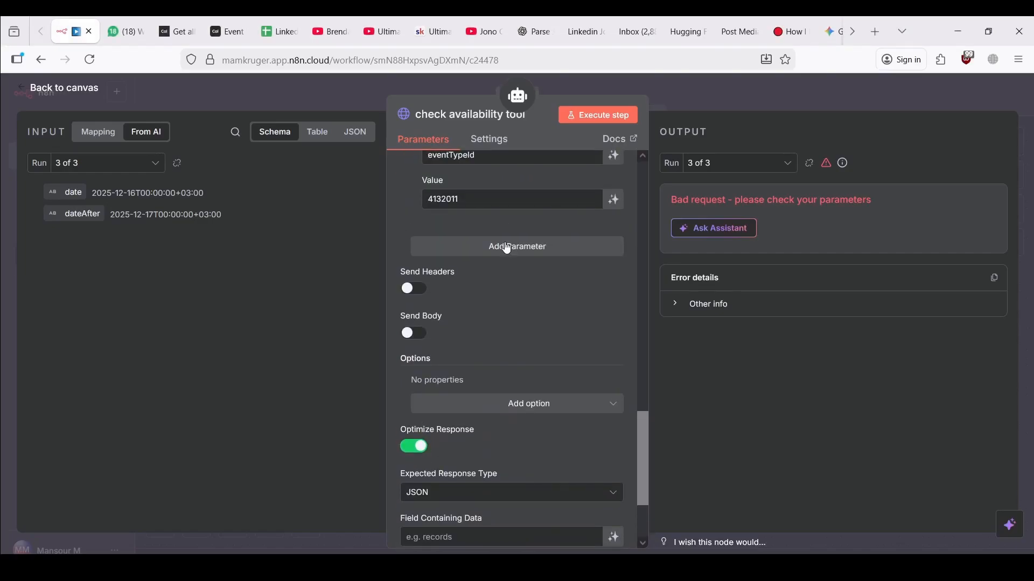
# Test the check availability tool alone, then start a new workflow run from the canvas
pyautogui.click(581, 123)
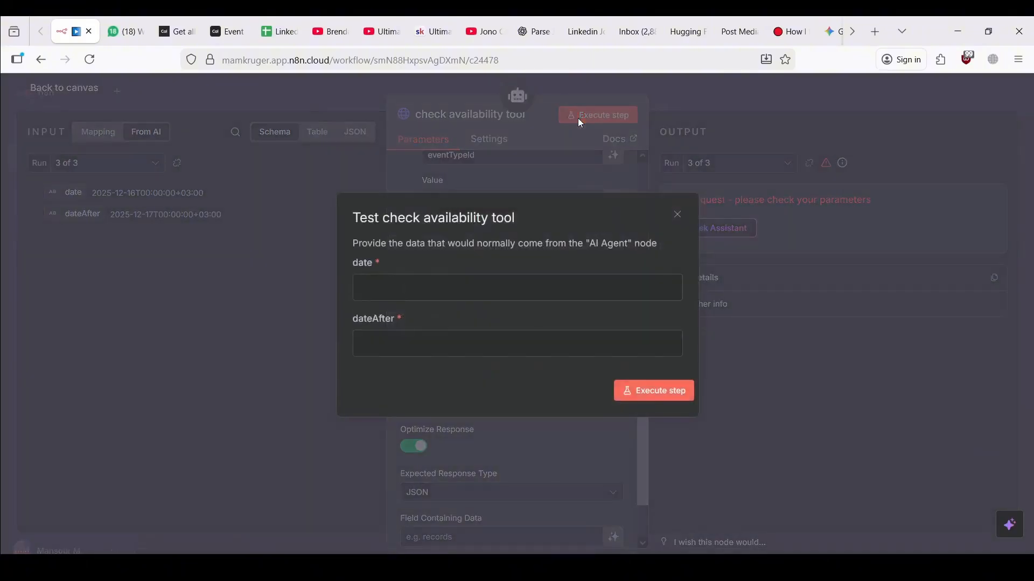
pyautogui.click(679, 218)
pyautogui.click(315, 89)
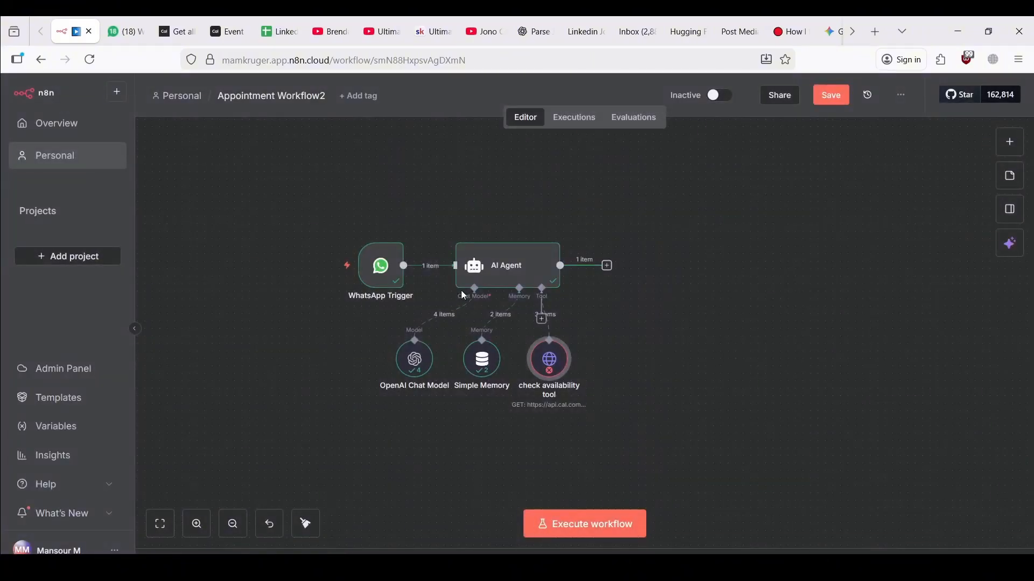
pyautogui.click(575, 525)
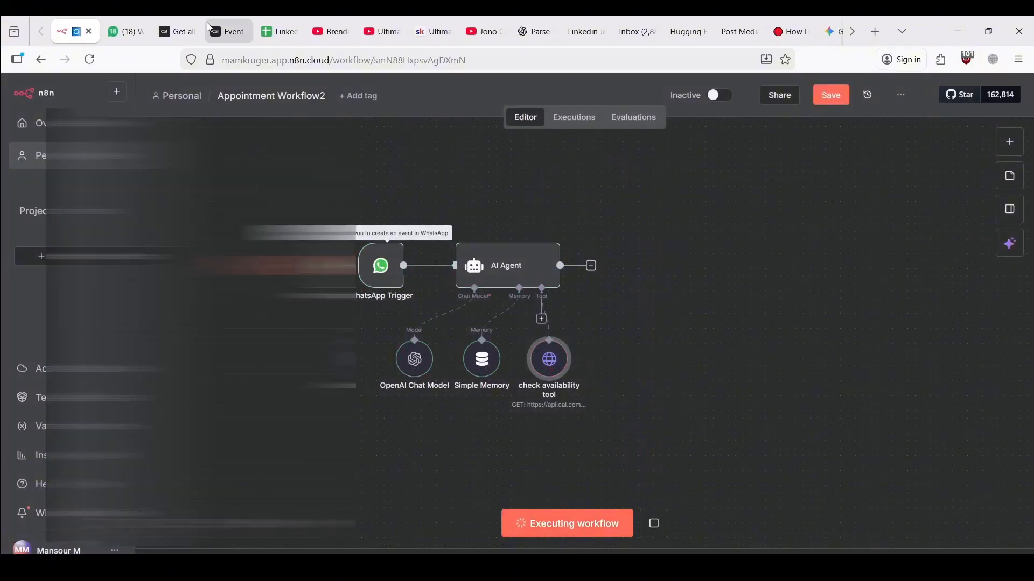
# Copy the appointment request message and resend it in the N8n Agent chat
pyautogui.click(132, 24)
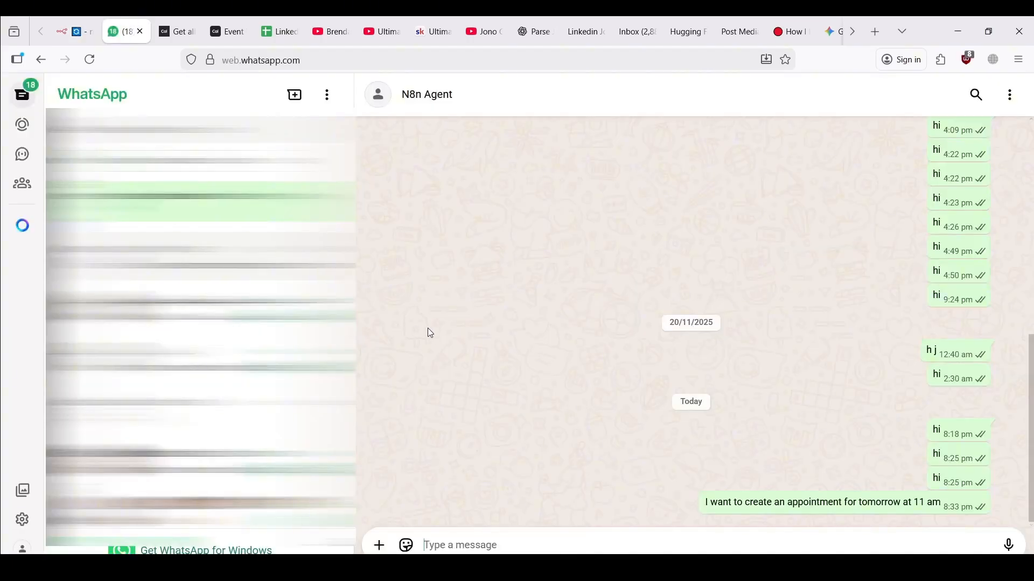
pyautogui.tripleClick(755, 502)
pyautogui.hotkey('ctrl', 'c')
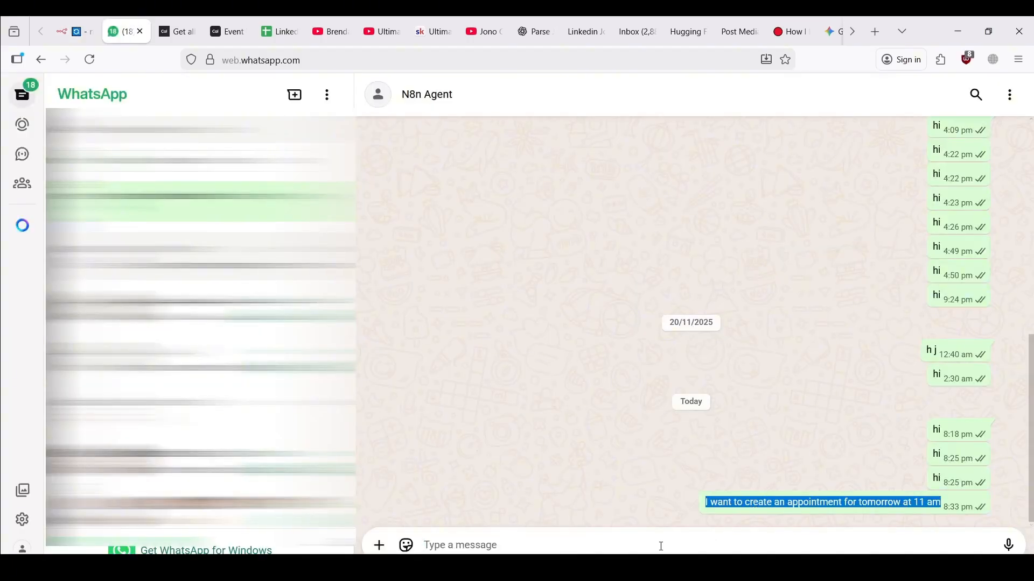
pyautogui.click(660, 546)
pyautogui.hotkey('ctrl', 'v')
pyautogui.press('Return')
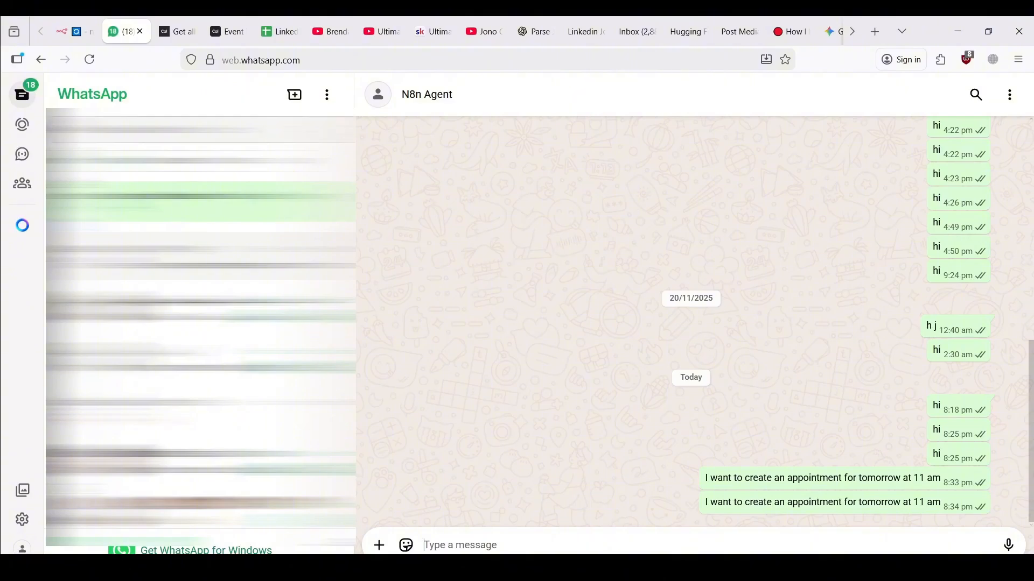
pyautogui.click(72, 31)
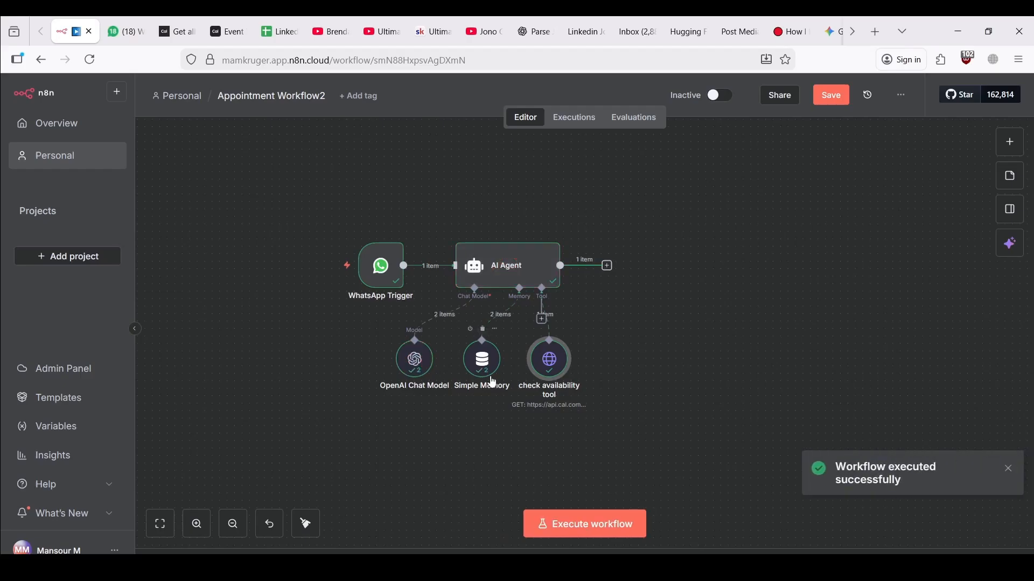
pyautogui.doubleClick(550, 361)
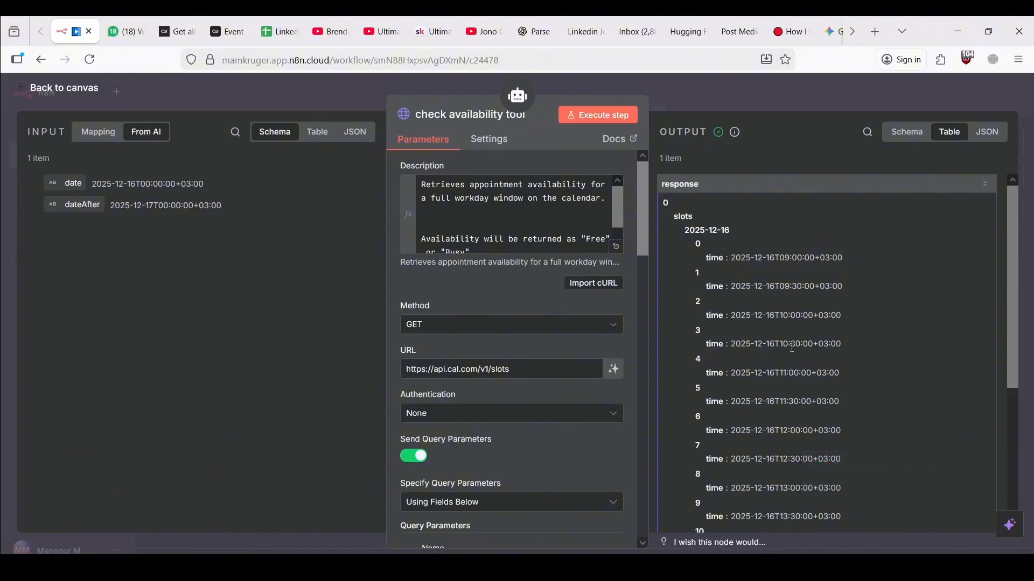
pyautogui.scroll(-5, 793, 348)
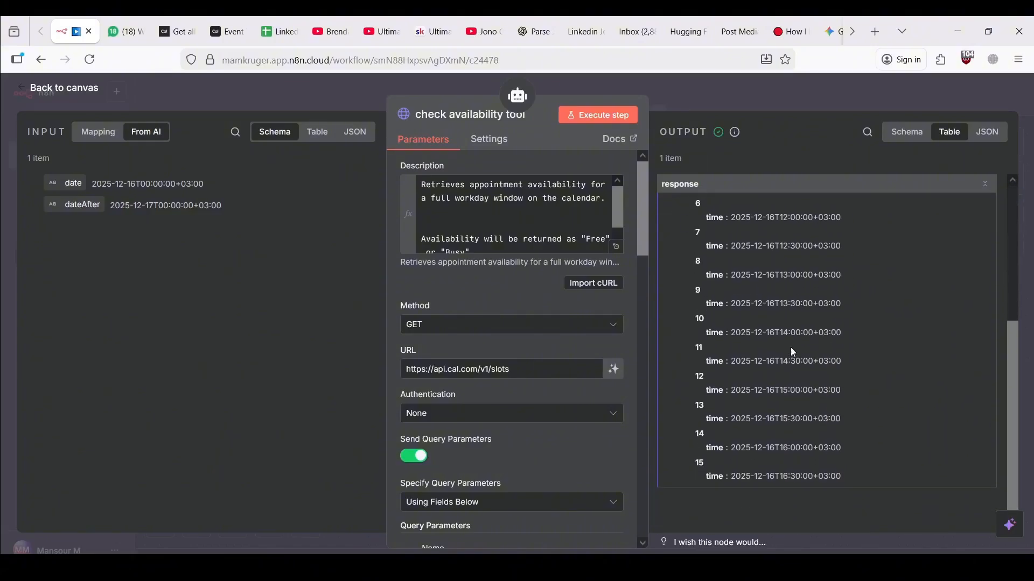
pyautogui.scroll(5, 792, 350)
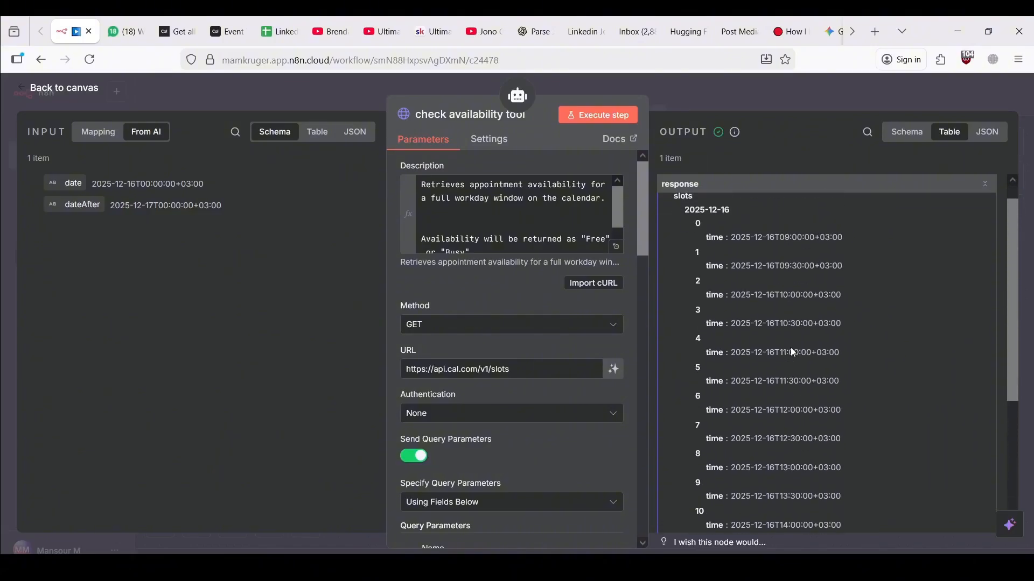
pyautogui.scroll(1, 791, 348)
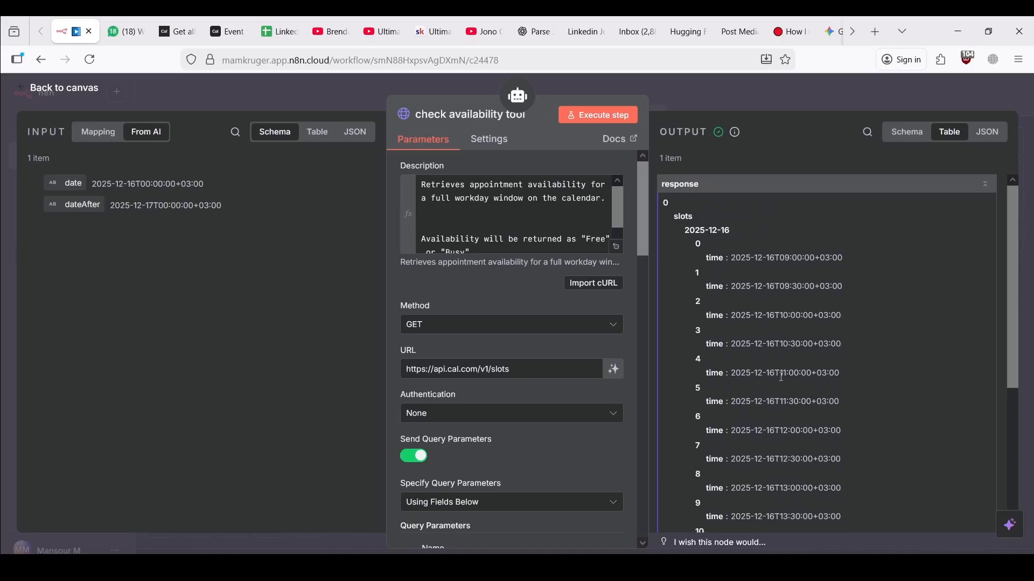
pyautogui.moveTo(787, 373); pyautogui.dragTo(833, 371)
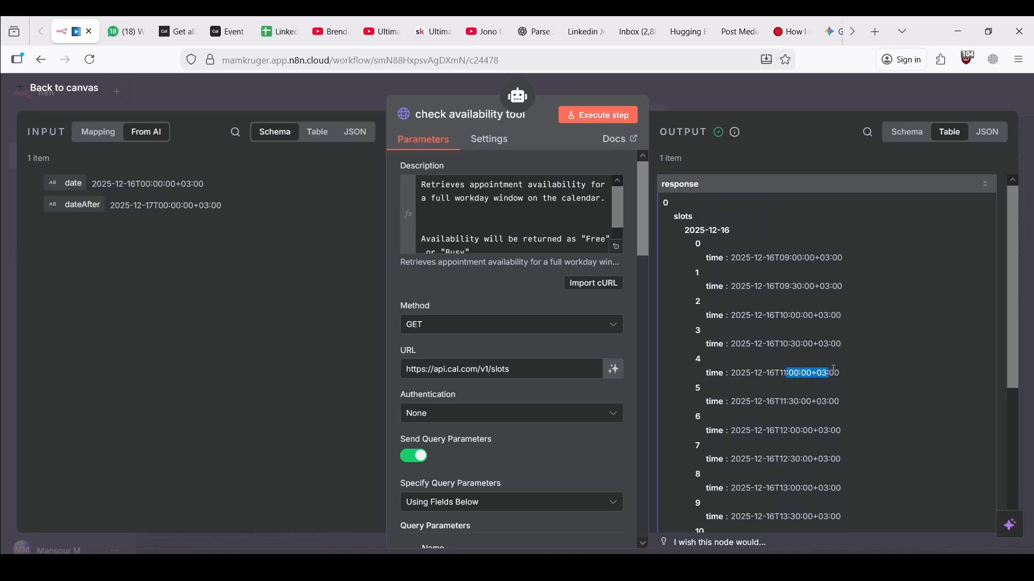
pyautogui.click(329, 98)
pyautogui.doubleClick(515, 264)
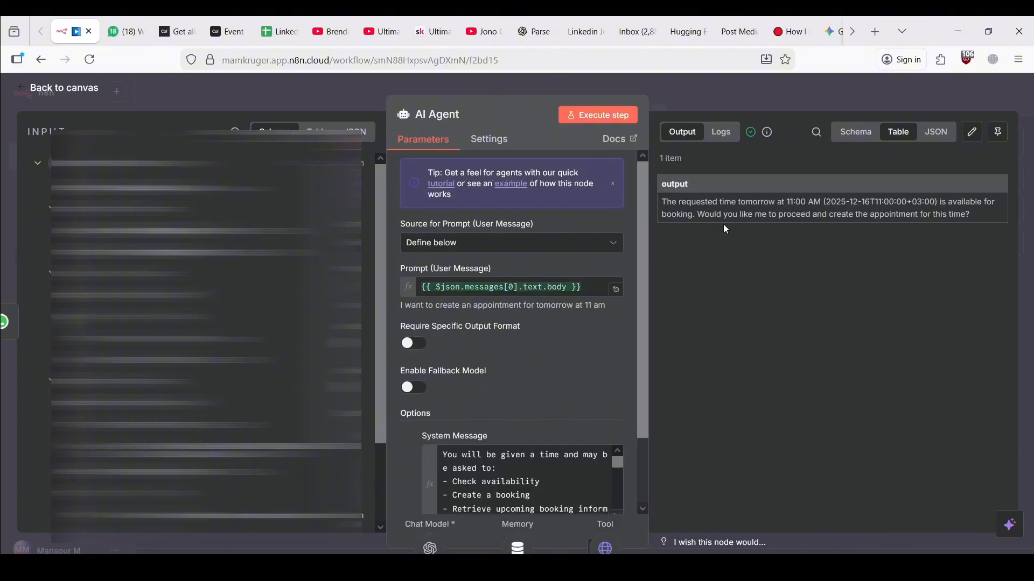
pyautogui.moveTo(680, 204); pyautogui.dragTo(914, 218)
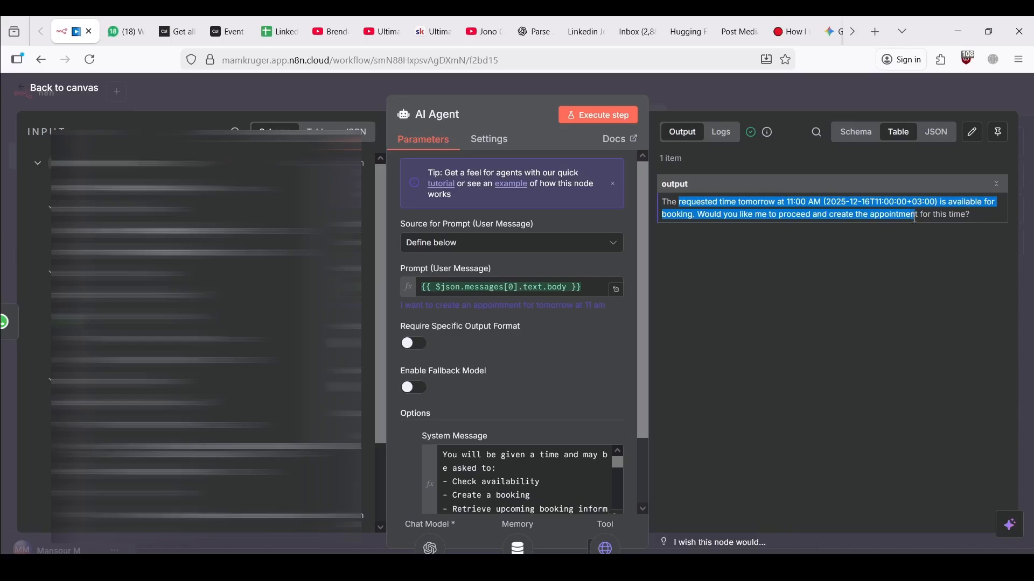
pyautogui.doubleClick(815, 207)
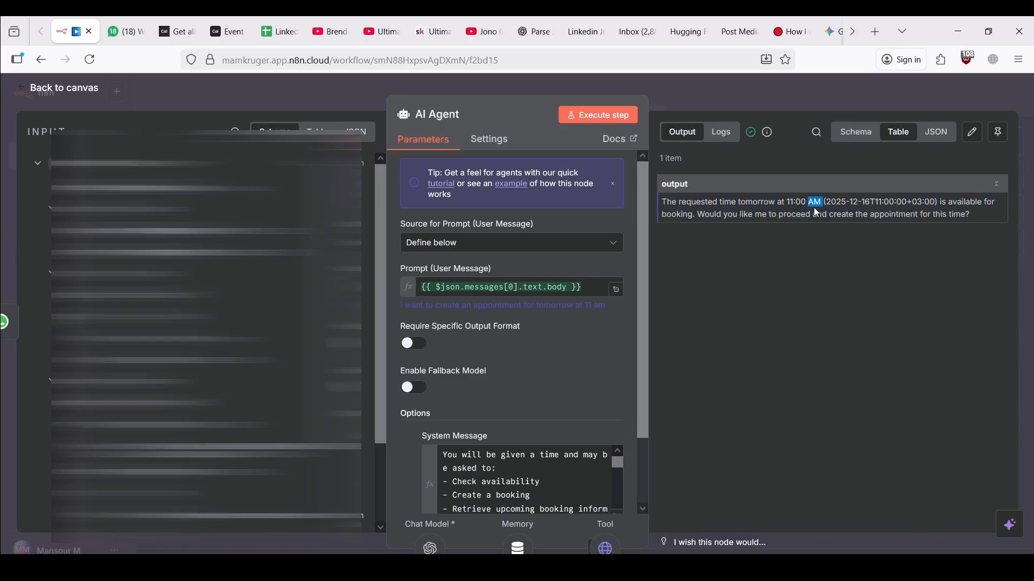
# Add a WhatsApp Business Cloud Send message node after the AI Agent using the 'WhatsApp account' credential
pyautogui.click(378, 83)
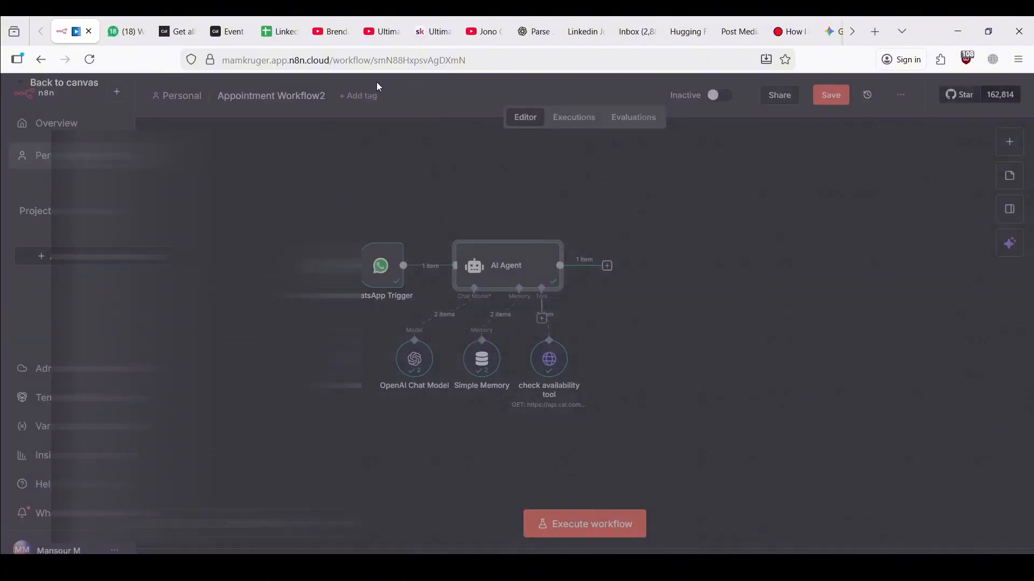
pyautogui.click(607, 265)
pyautogui.write('w')
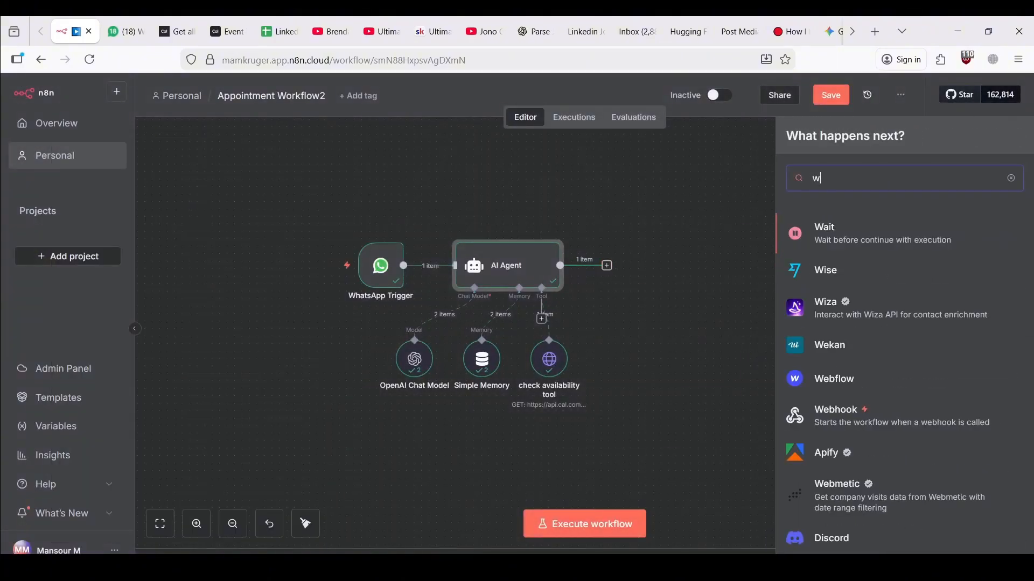
pyautogui.write('hats')
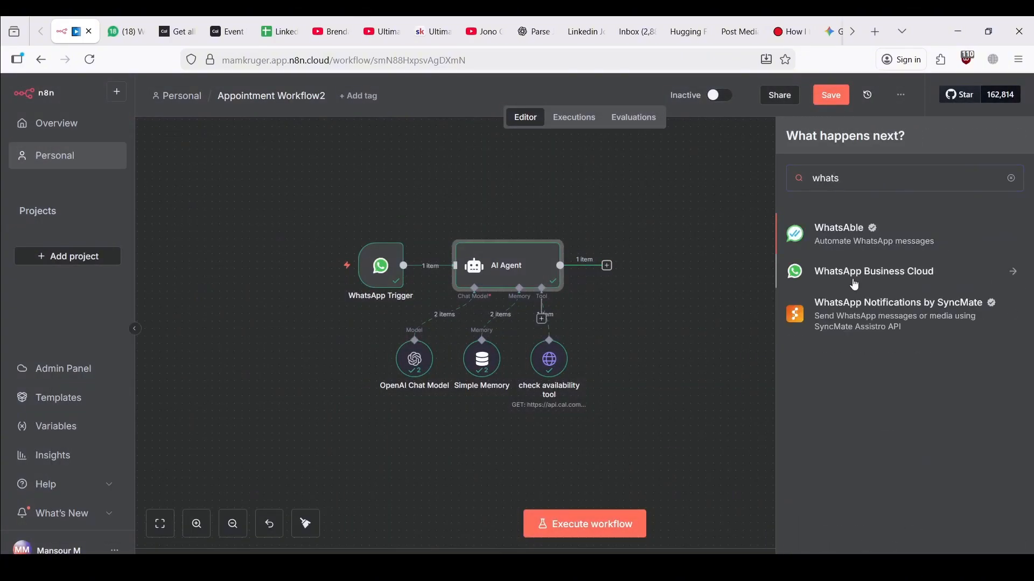
pyautogui.click(855, 284)
pyautogui.click(849, 284)
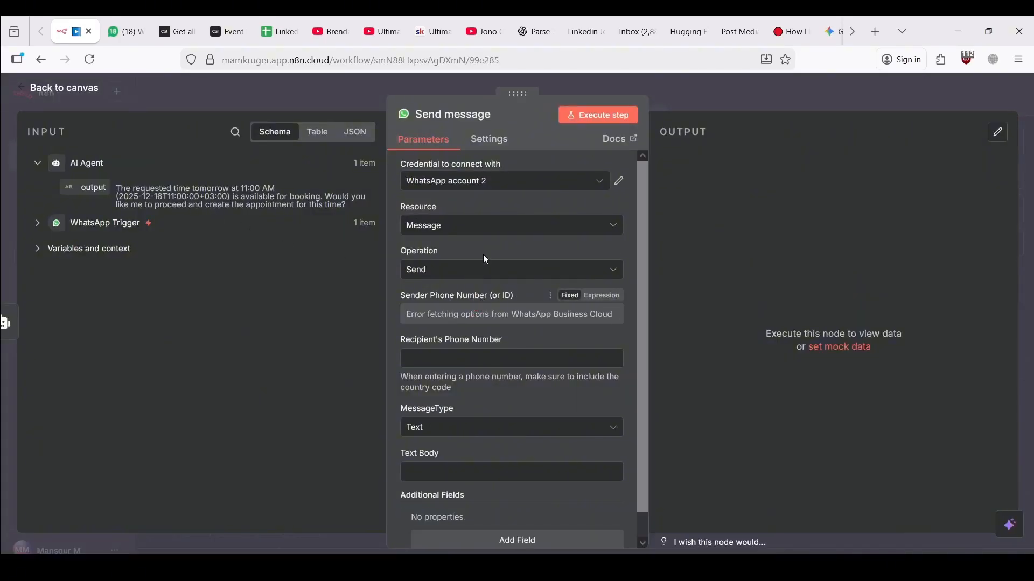
pyautogui.click(484, 183)
pyautogui.click(473, 211)
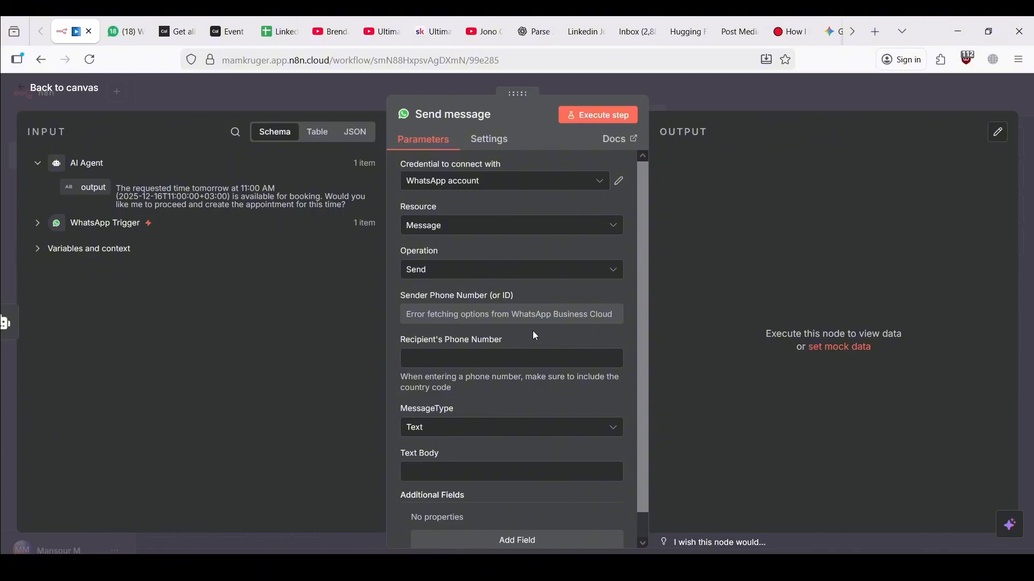
pyautogui.click(486, 183)
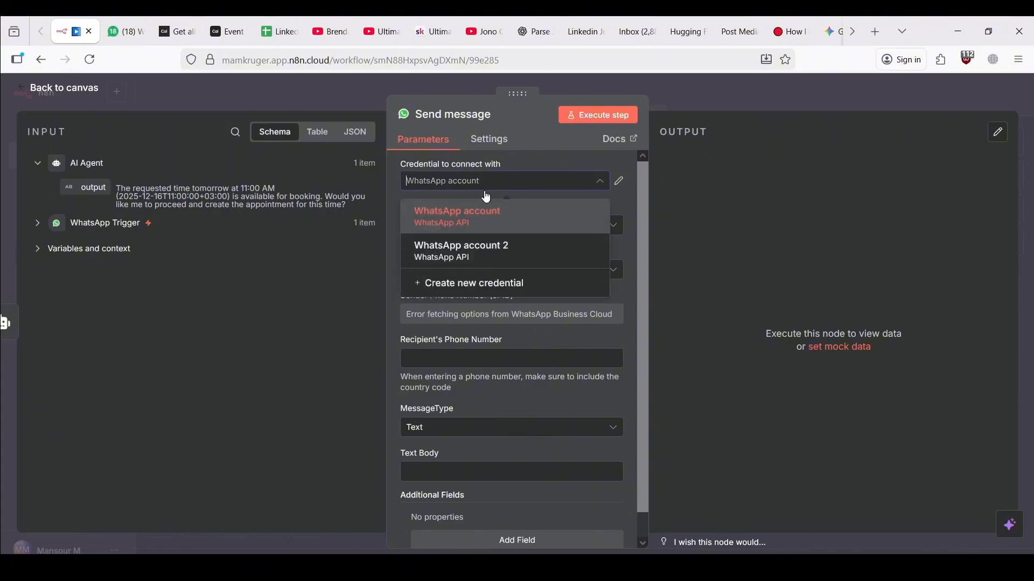
pyautogui.click(497, 157)
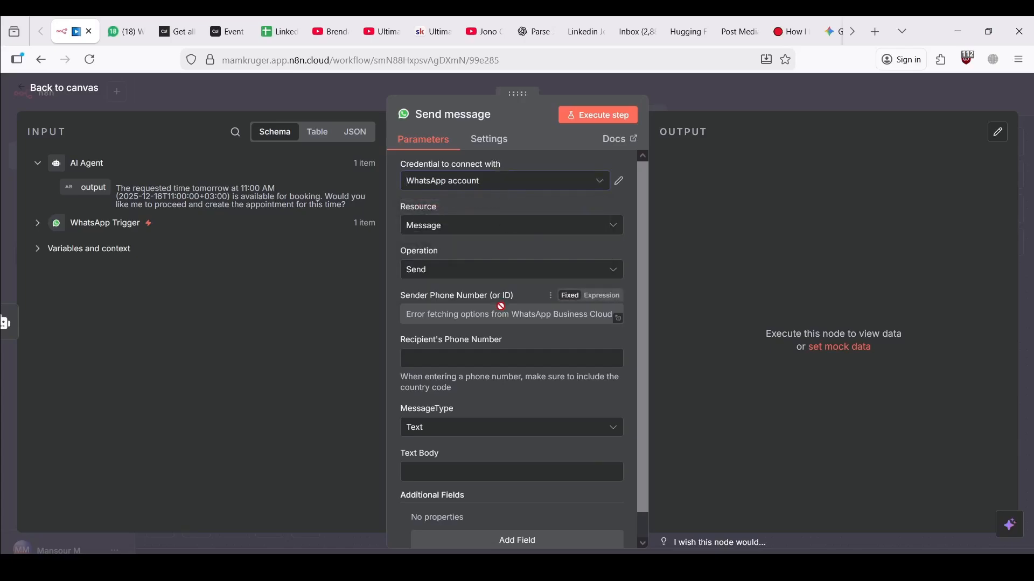
pyautogui.click(474, 227)
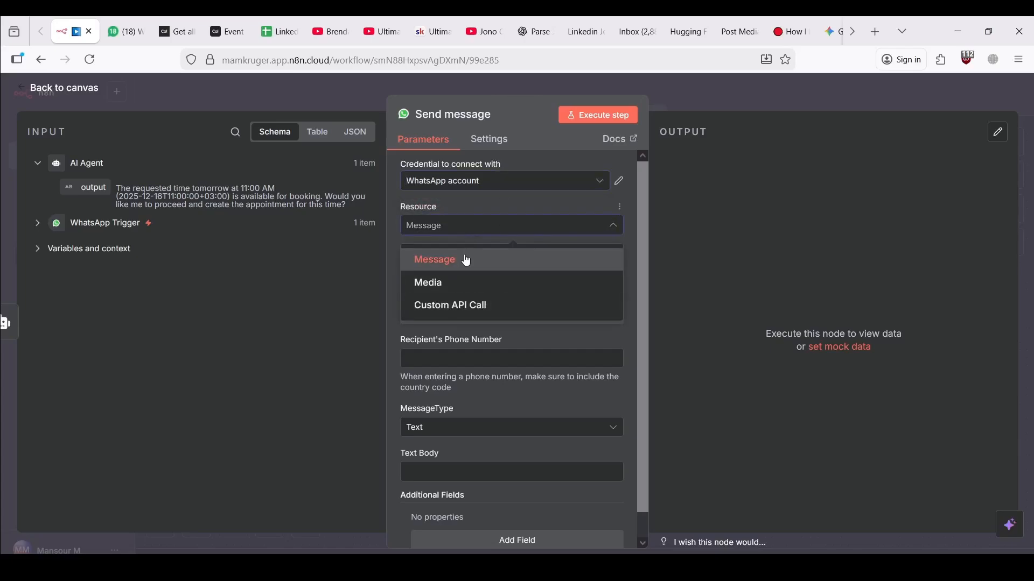
pyautogui.click(466, 261)
pyautogui.click(479, 274)
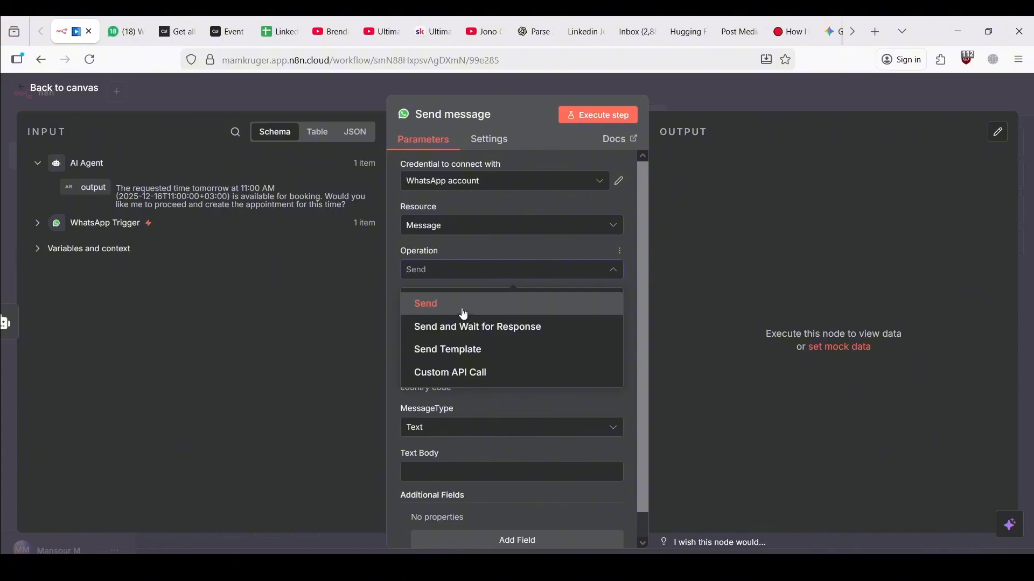
pyautogui.click(464, 314)
pyautogui.click(431, 181)
pyautogui.click(455, 247)
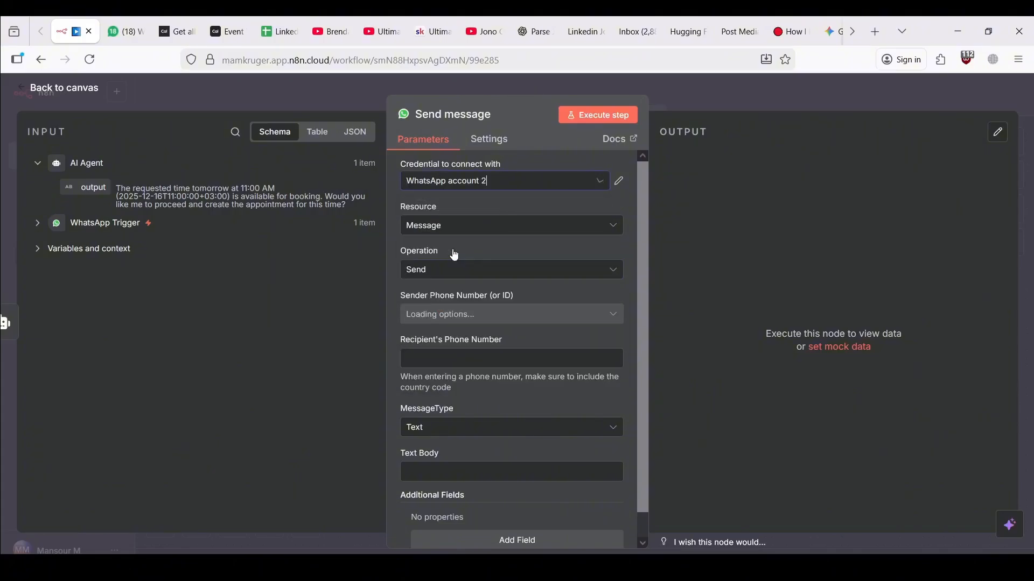
pyautogui.click(456, 183)
pyautogui.click(457, 210)
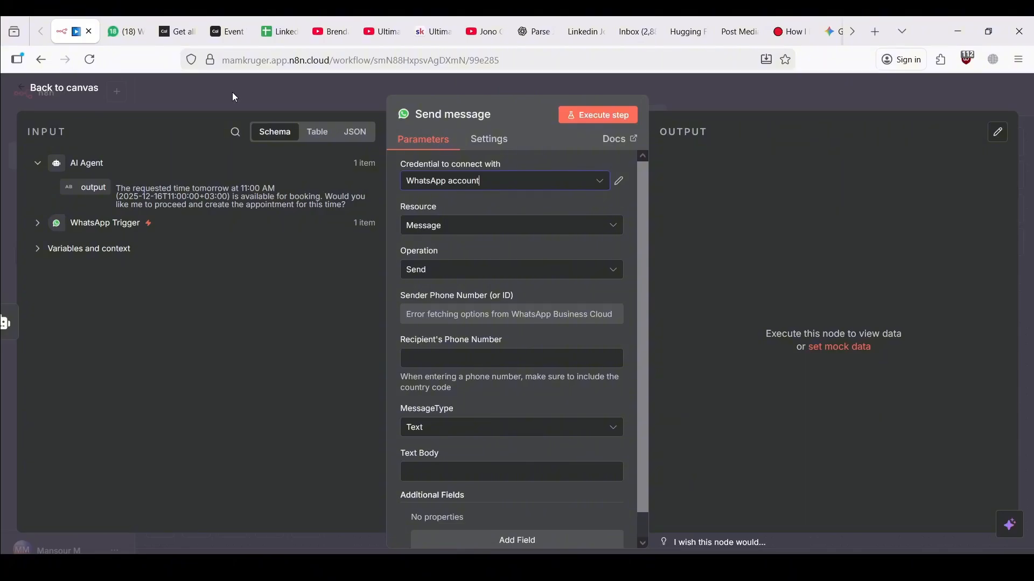
pyautogui.scroll(-2, 418, 303)
pyautogui.scroll(2, 418, 302)
# Open the WhatsApp account credential and retry its connection test
pyautogui.click(619, 182)
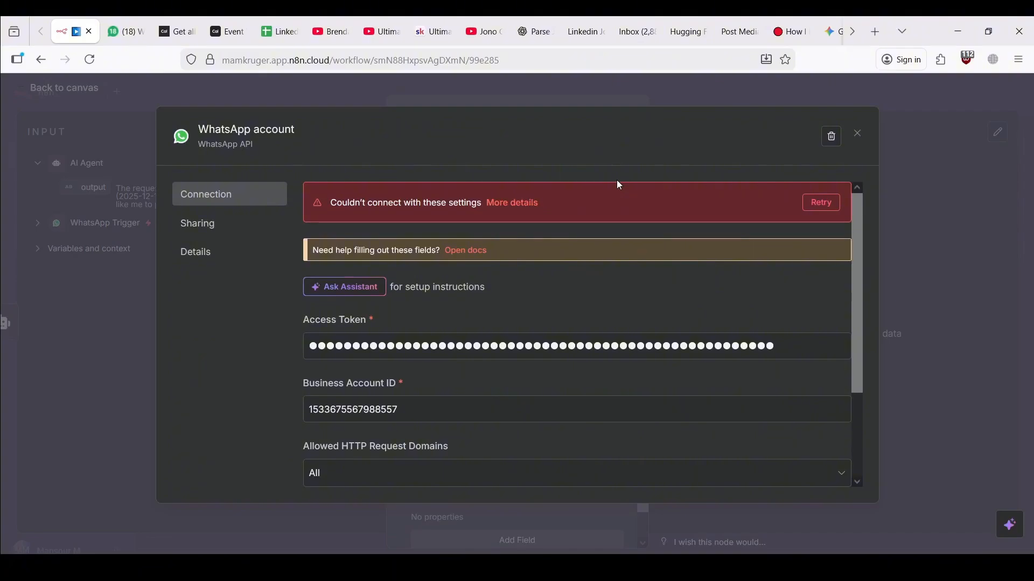
pyautogui.click(821, 203)
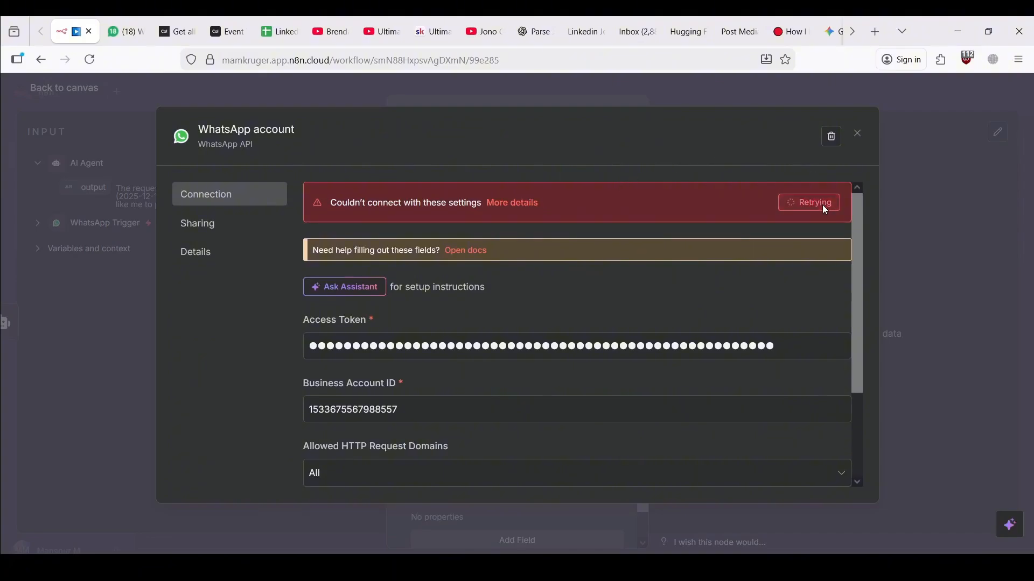
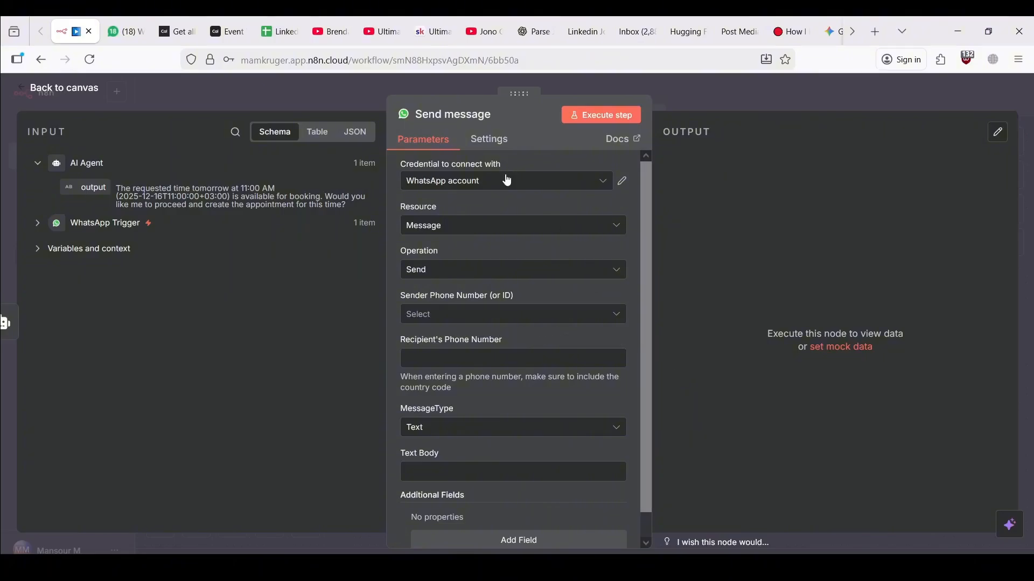
# Keep the WhatsApp credential, send from the test number, and map the sender's wa_id as recipient
pyautogui.click(473, 182)
pyautogui.click(471, 186)
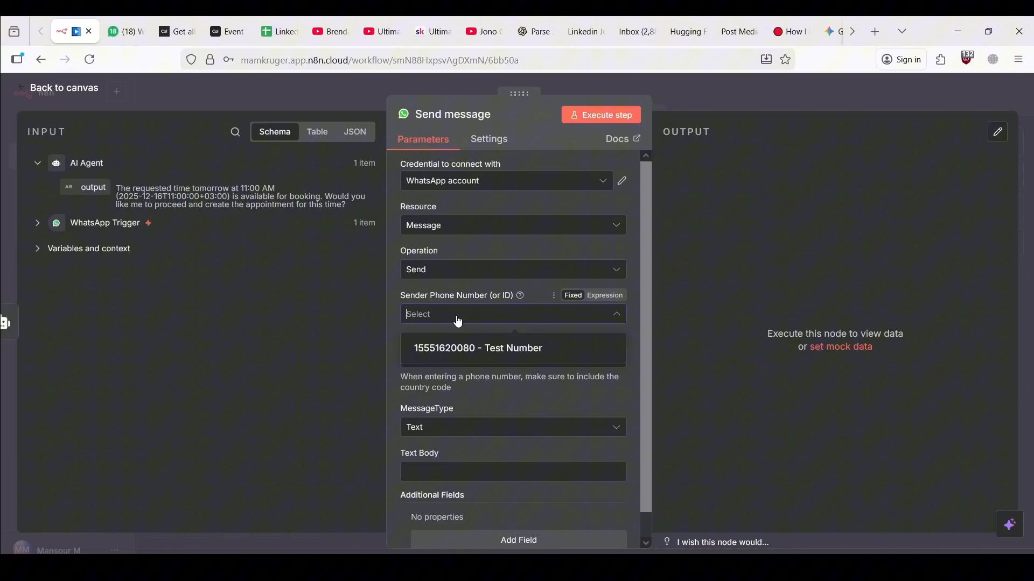
pyautogui.click(452, 348)
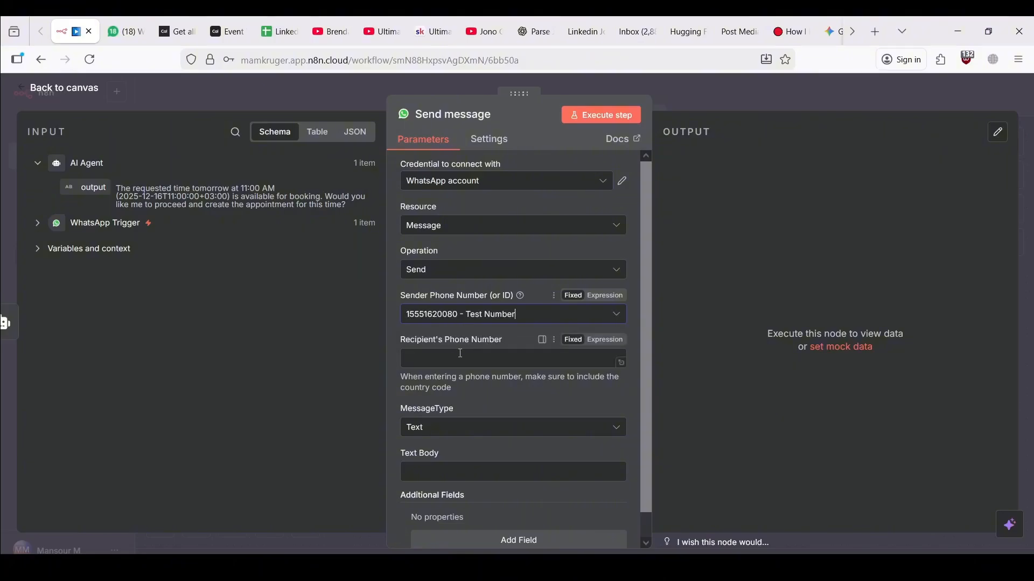
pyautogui.click(39, 226)
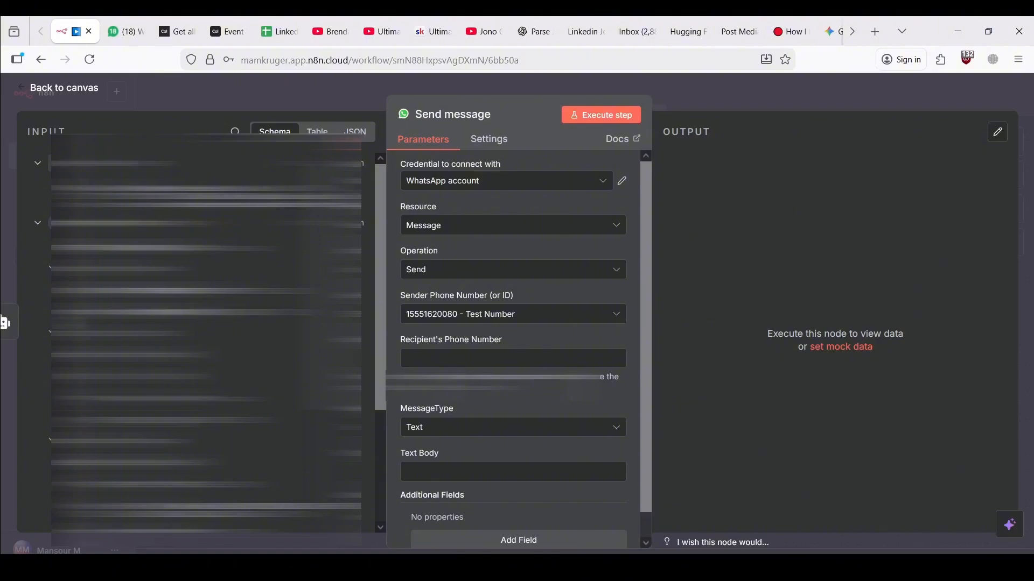
pyautogui.moveTo(103, 420); pyautogui.dragTo(452, 362)
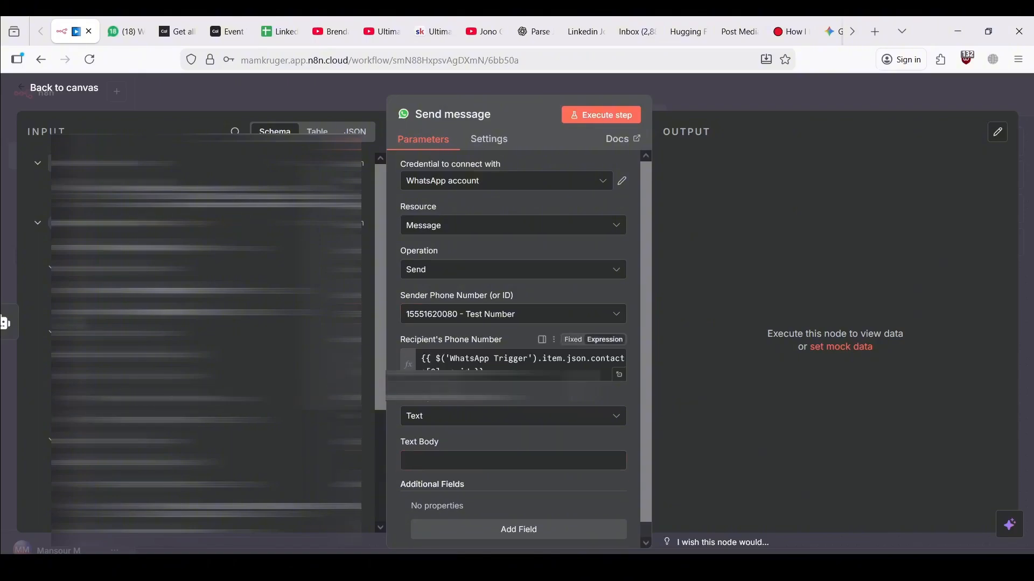
# Map the AI Agent output into the Text Body and test-run the Send message node
pyautogui.click(39, 224)
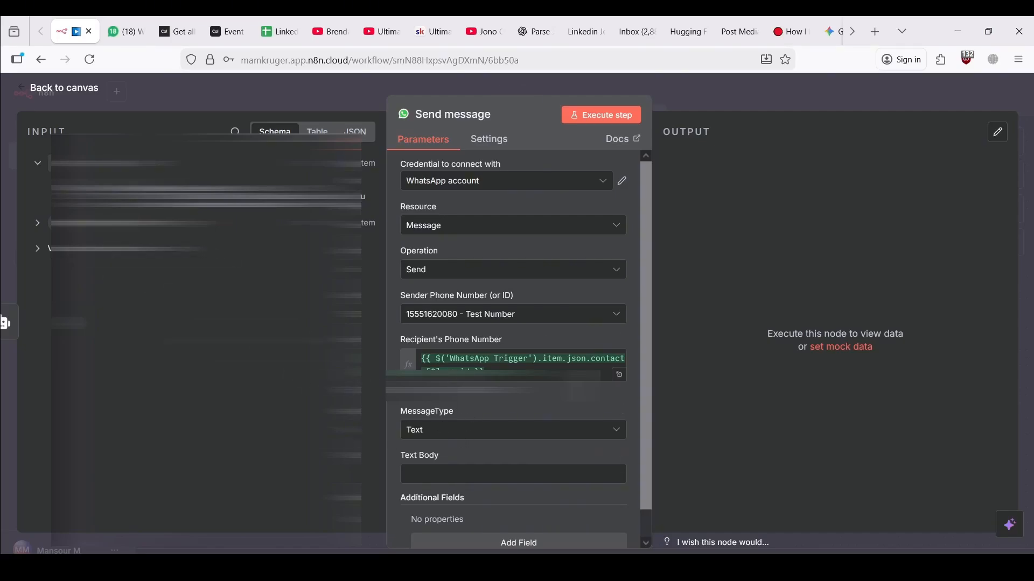
pyautogui.moveTo(71, 196); pyautogui.dragTo(478, 472)
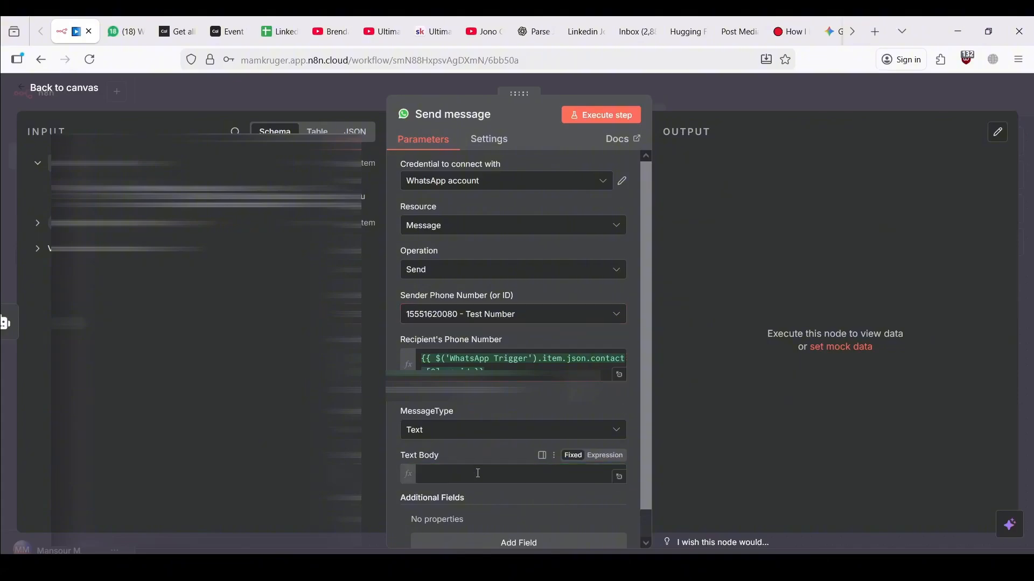
pyautogui.click(573, 120)
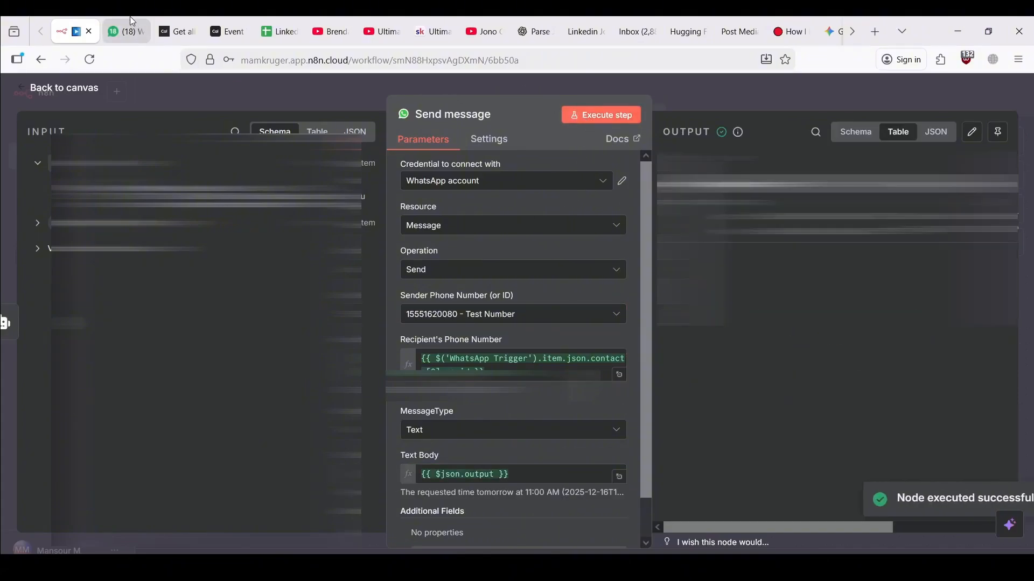
pyautogui.click(287, 86)
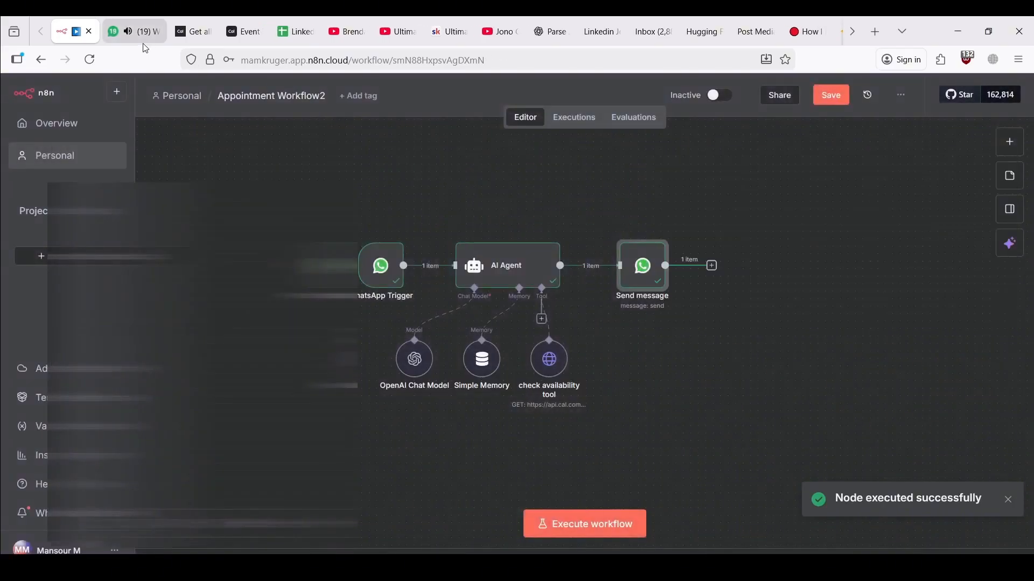
pyautogui.click(136, 30)
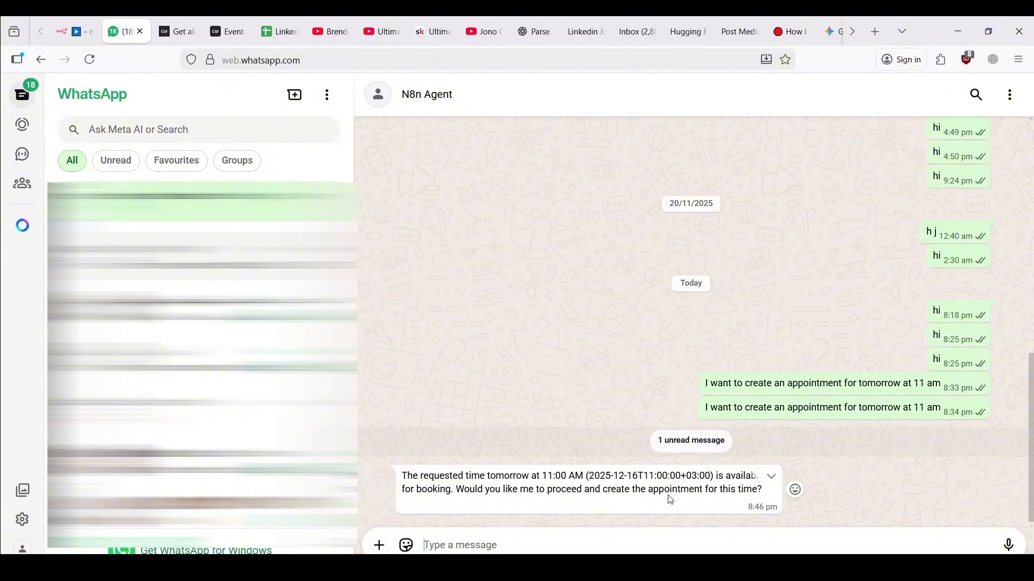
pyautogui.moveTo(717, 406); pyautogui.dragTo(909, 407)
pyautogui.click(910, 407)
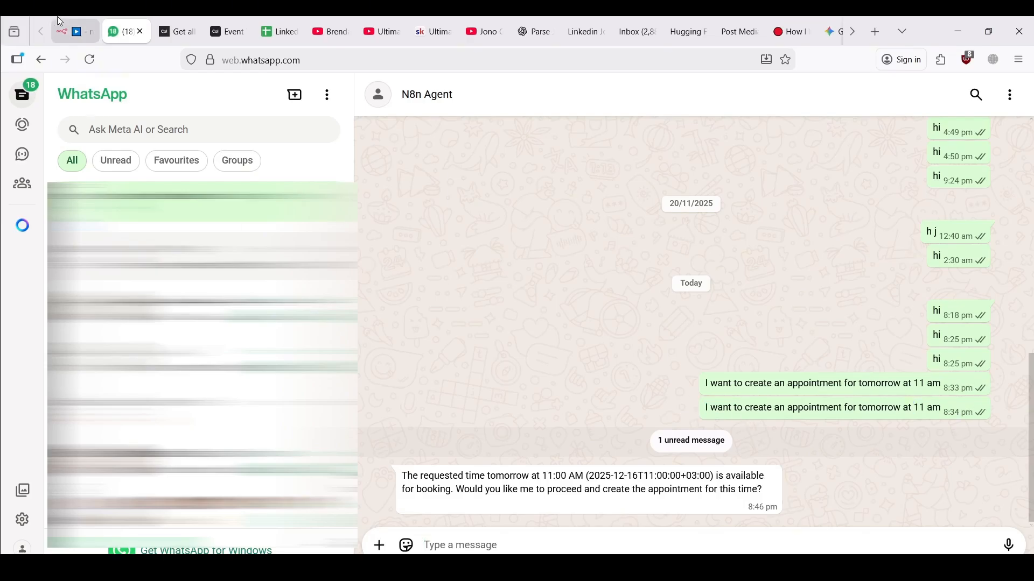
pyautogui.click(75, 31)
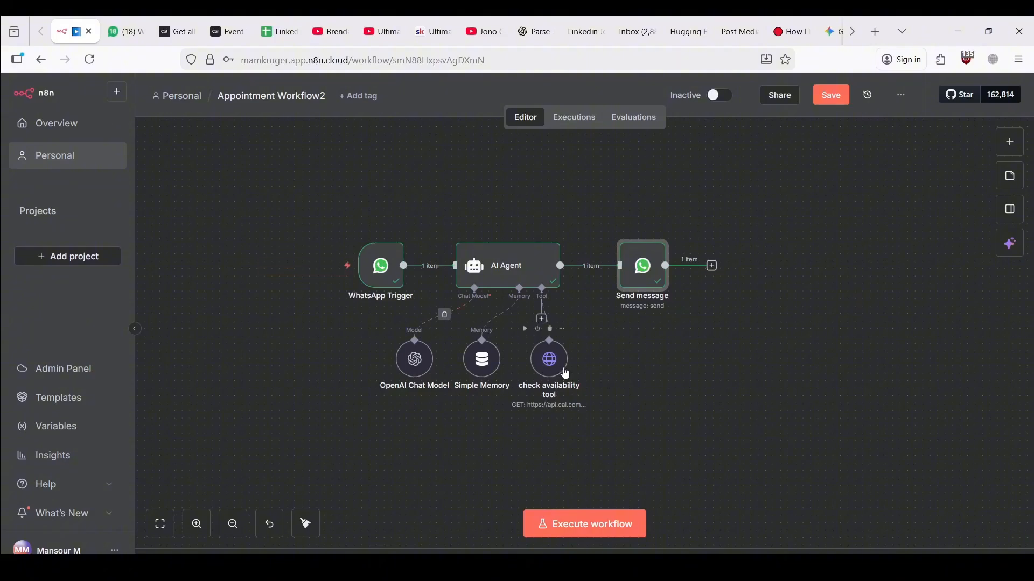
# Move the OpenAI Chat Model, Simple Memory and check availability nodes down-left, then show the AI Agent's tool list
pyautogui.moveTo(398, 361); pyautogui.dragTo(270, 383)
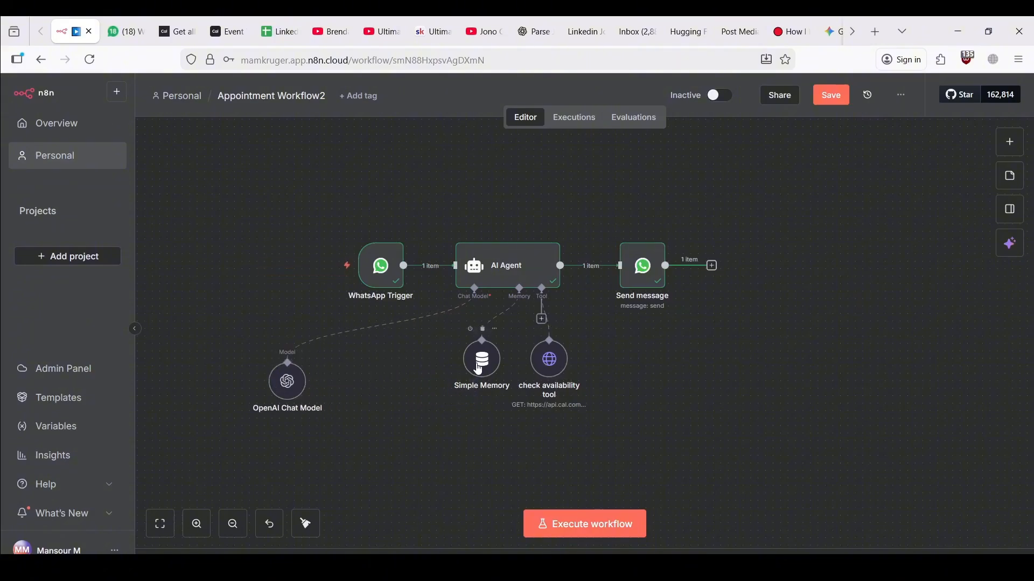
pyautogui.moveTo(468, 371); pyautogui.dragTo(350, 393)
pyautogui.moveTo(550, 370); pyautogui.dragTo(497, 399)
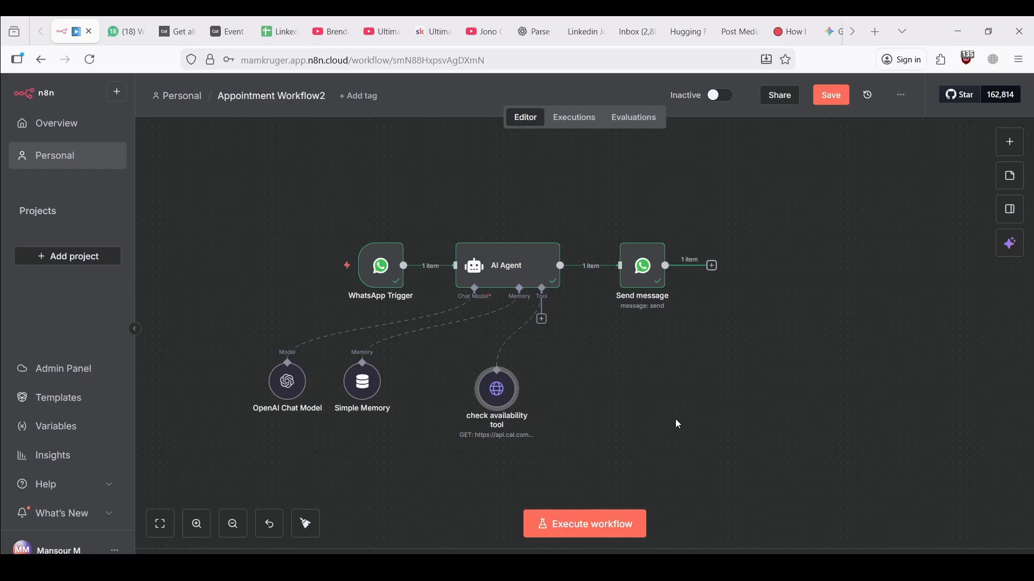
pyautogui.click(542, 320)
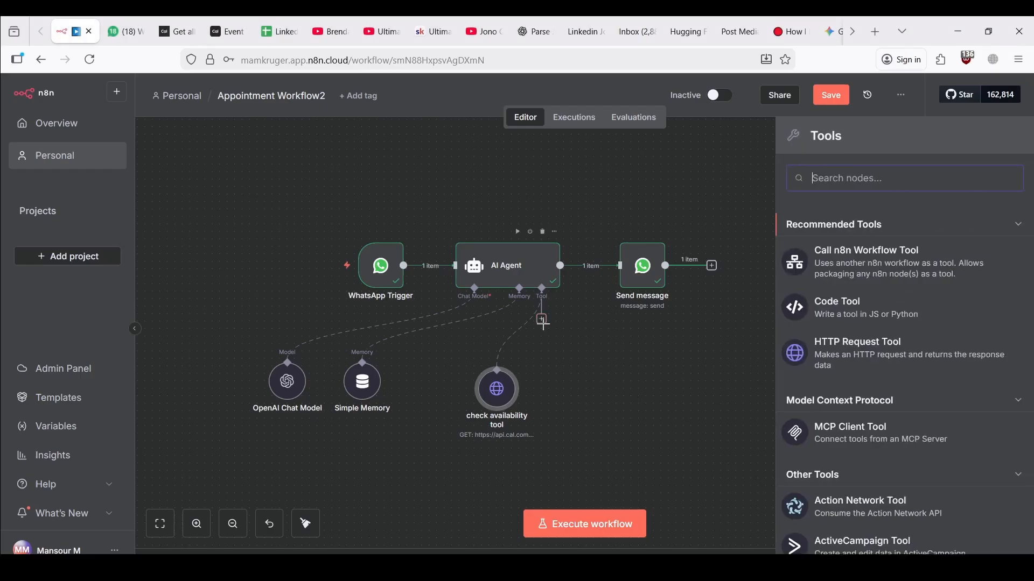
# Attach an HTTP Request tool to the AI Agent and name it 'Create booking tool'
pyautogui.click(827, 357)
pyautogui.click(437, 114)
pyautogui.write('C')
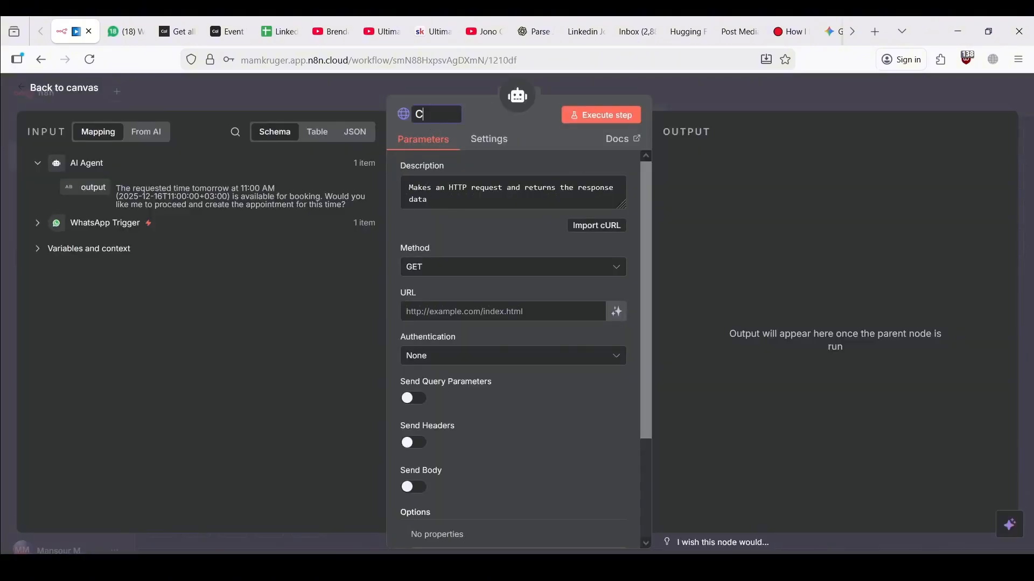
pyautogui.write('reate bookingg')
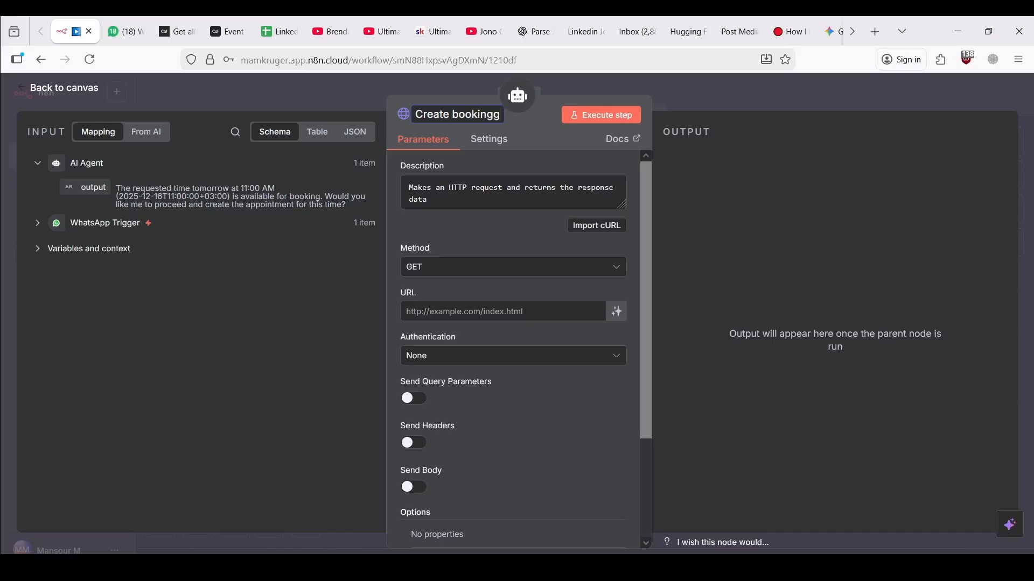
pyautogui.press('BackSpace')
pyautogui.write(' tool')
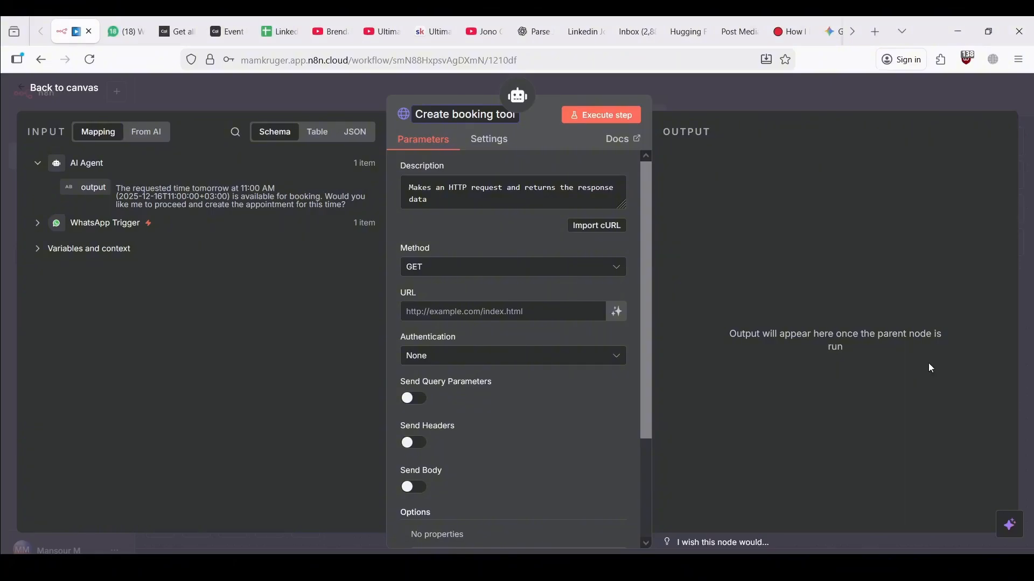
pyautogui.click(683, 316)
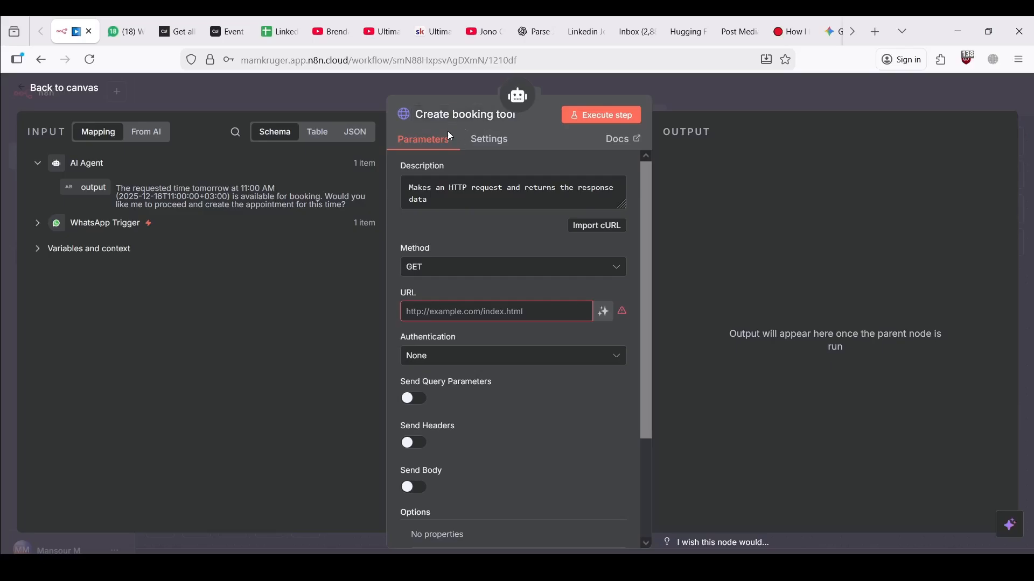
pyautogui.click(177, 24)
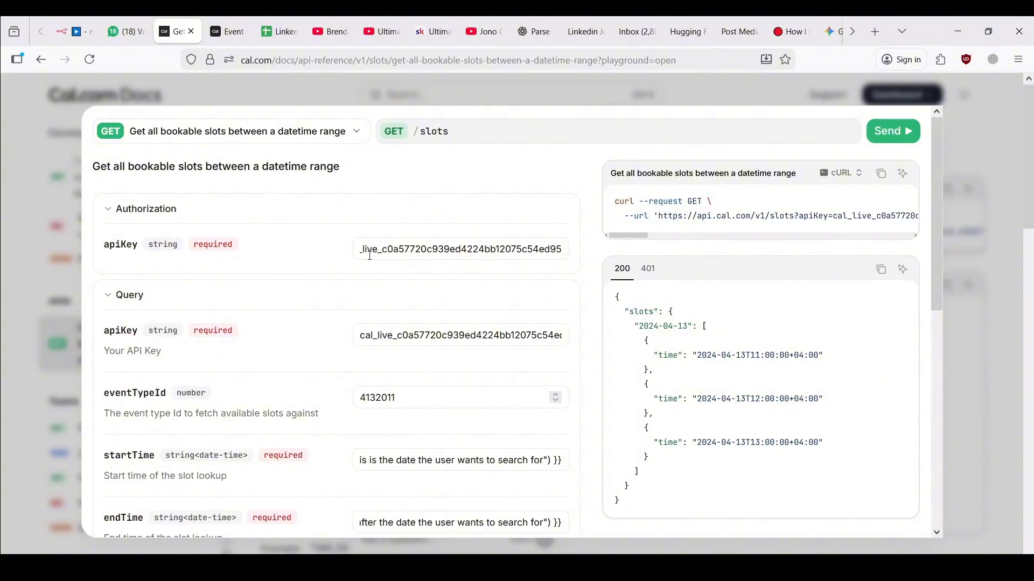
# Select the Cal.com API key value and close the API playground
pyautogui.moveTo(370, 256); pyautogui.dragTo(285, 250)
pyautogui.click(397, 257)
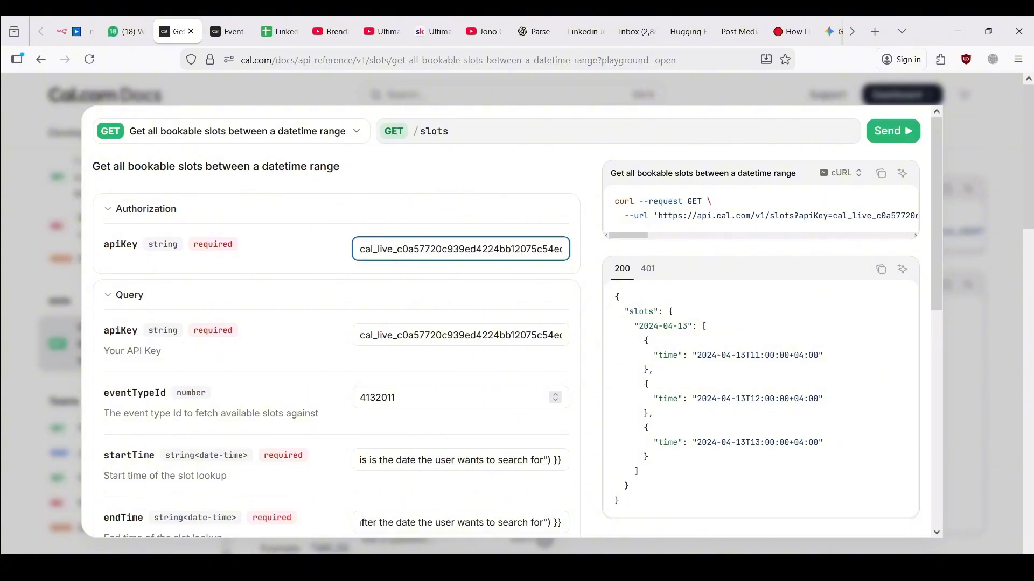
pyautogui.doubleClick(397, 257)
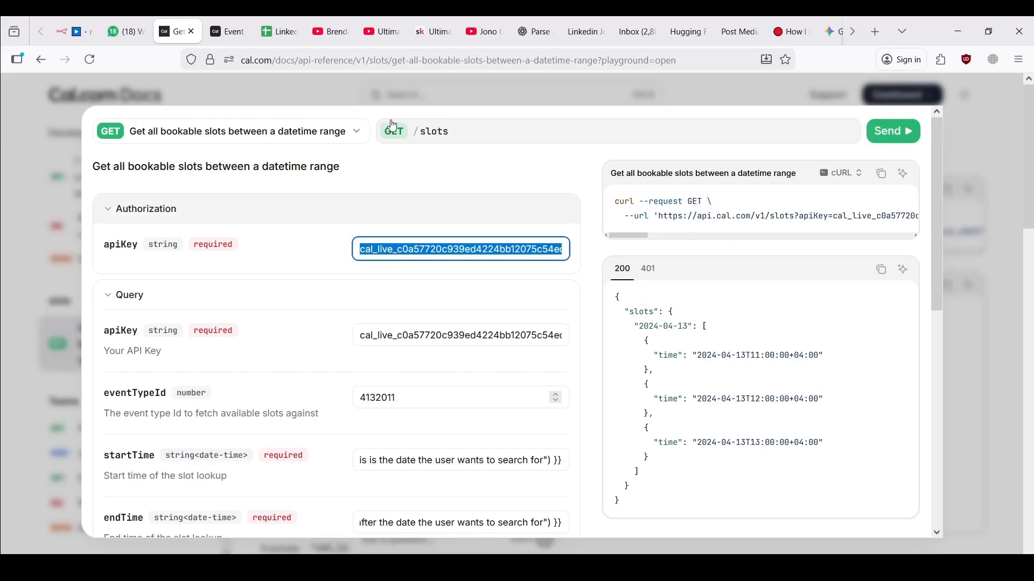
pyautogui.click(461, 99)
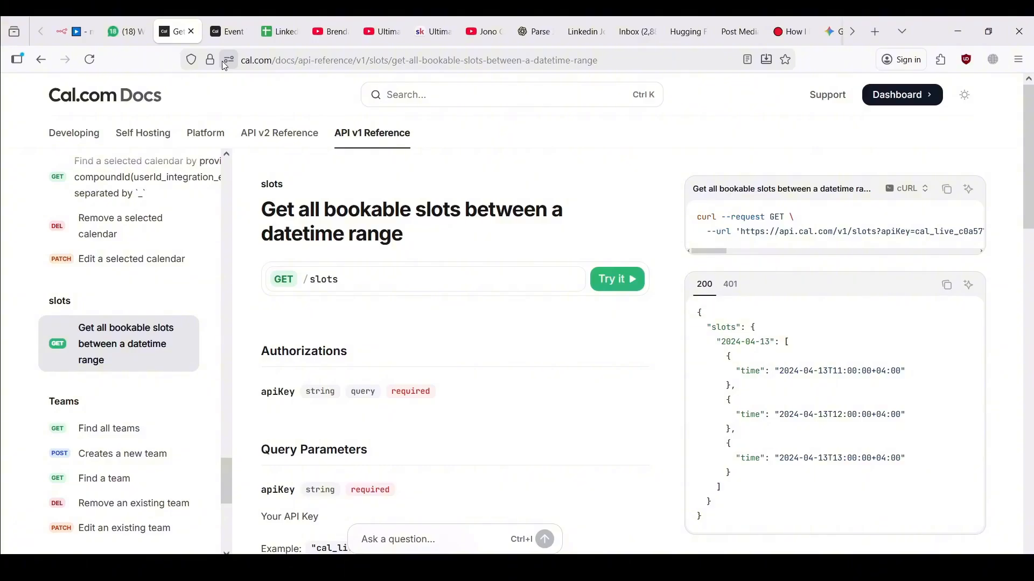
# Search the API v2 reference for 'create book' and open the Create a booking page
pyautogui.click(259, 138)
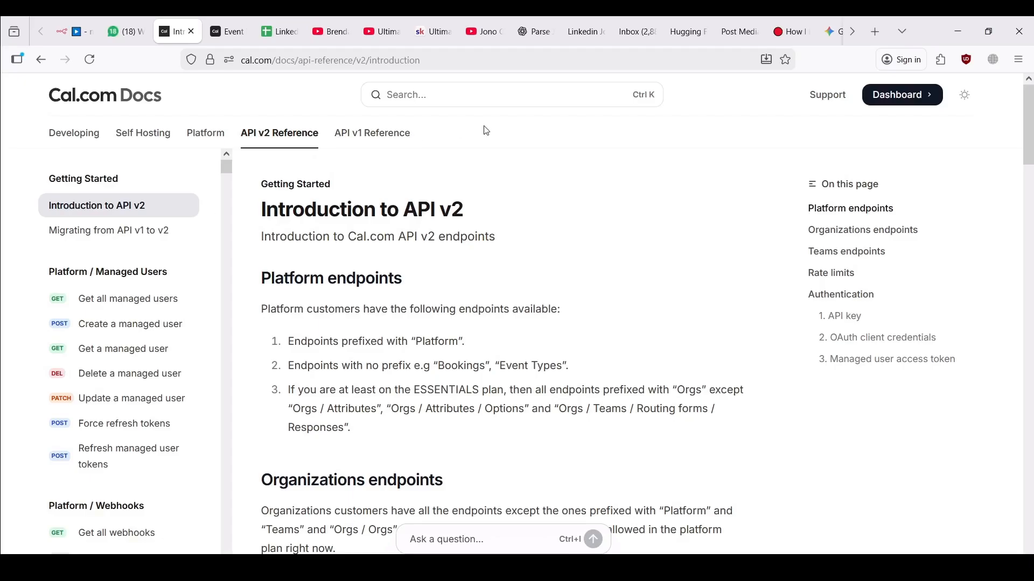
pyautogui.click(479, 102)
pyautogui.write('c')
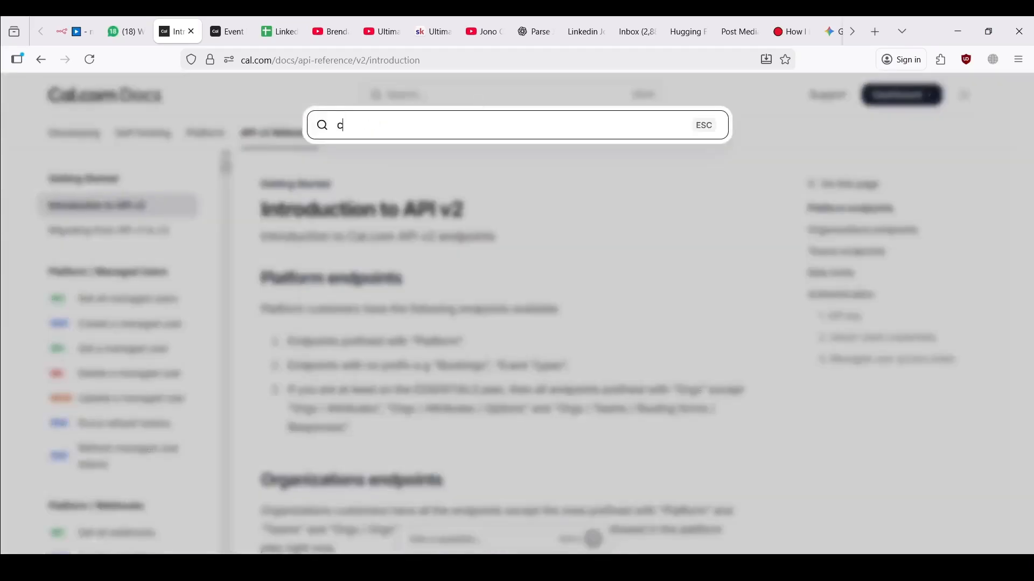
pyautogui.write('reate book')
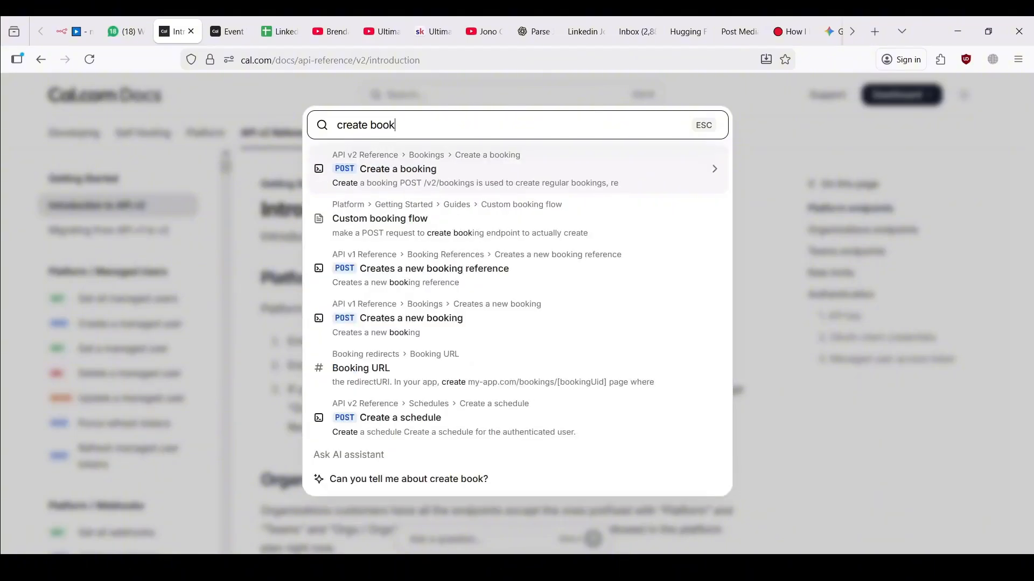
pyautogui.click(443, 170)
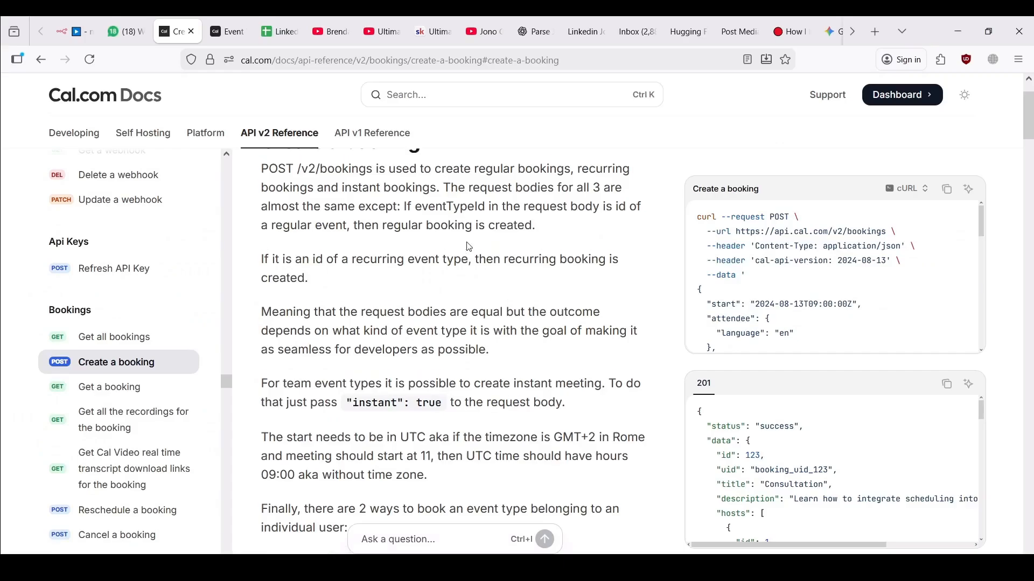
pyautogui.scroll(2, 468, 242)
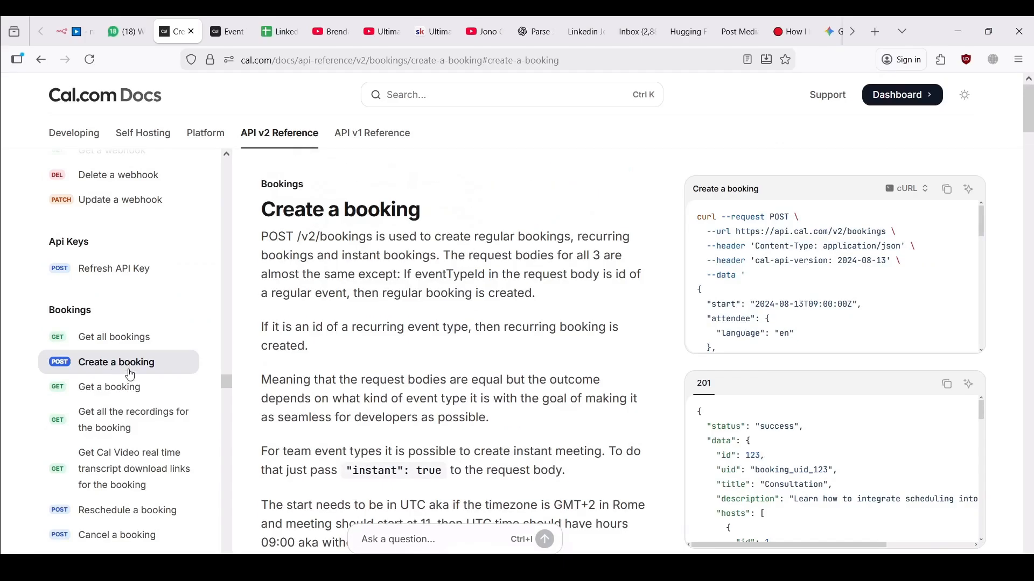
pyautogui.scroll(-8, 486, 315)
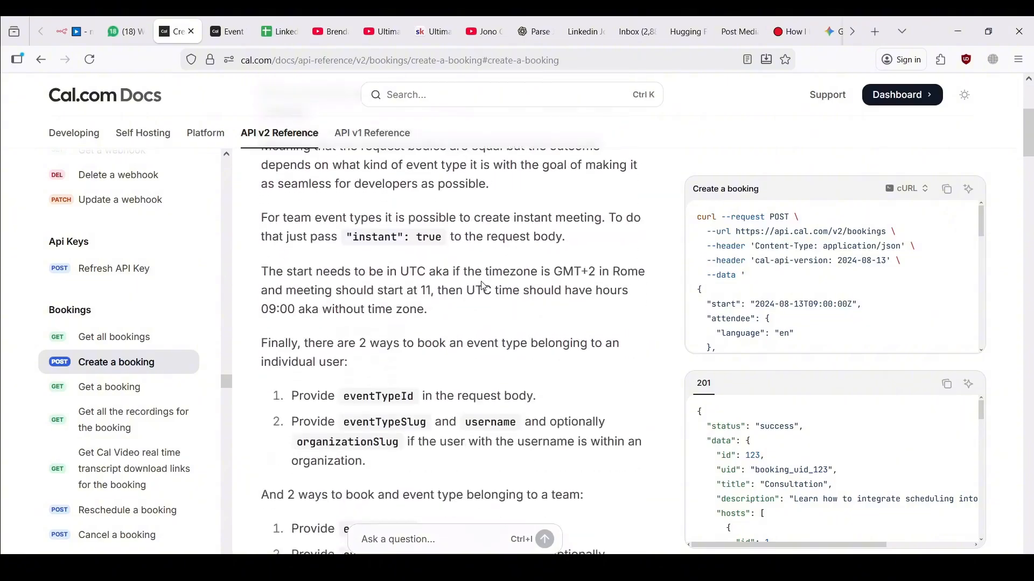
pyautogui.scroll(8, 486, 314)
pyautogui.scroll(-12, 487, 314)
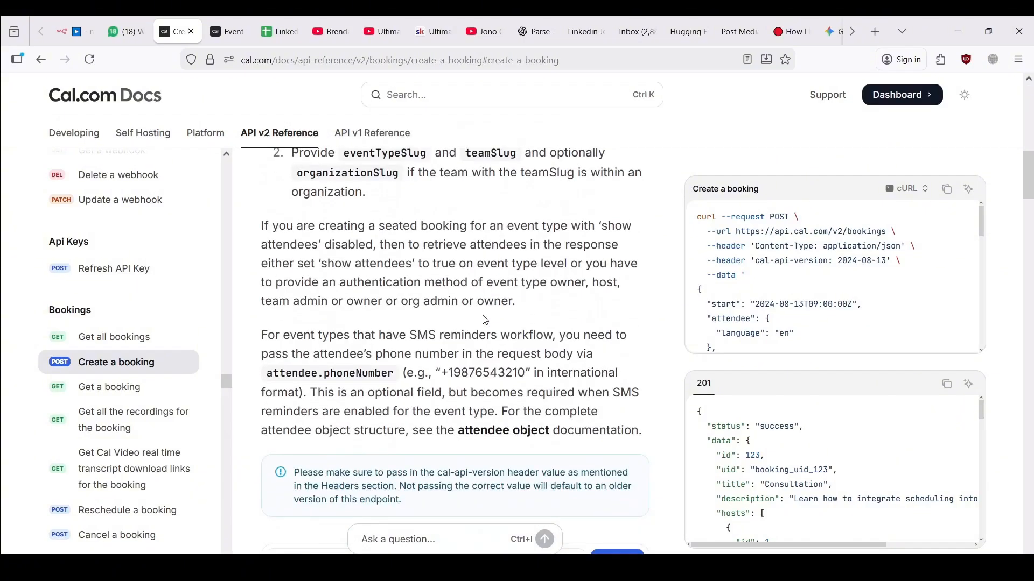
# Open the Create a booking playground and set Authorization to 'Bearer' followed by the API key
pyautogui.click(623, 273)
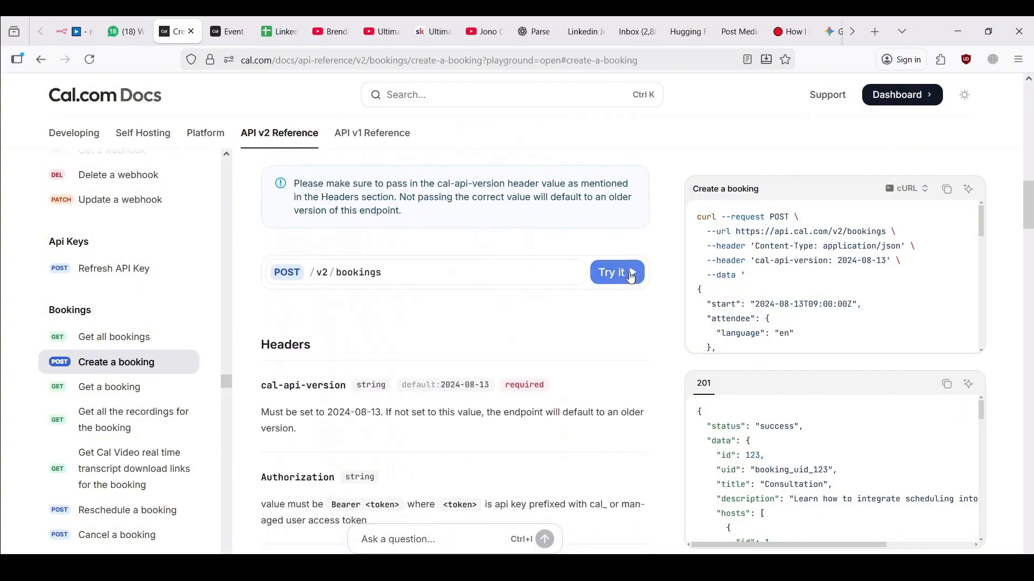
pyautogui.scroll(-10, 497, 306)
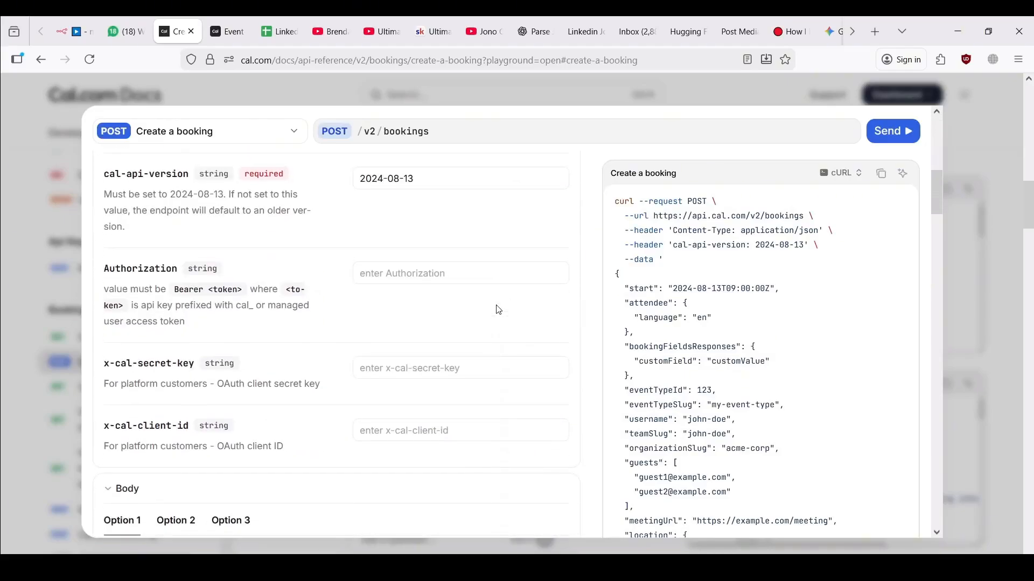
pyautogui.scroll(1, 495, 305)
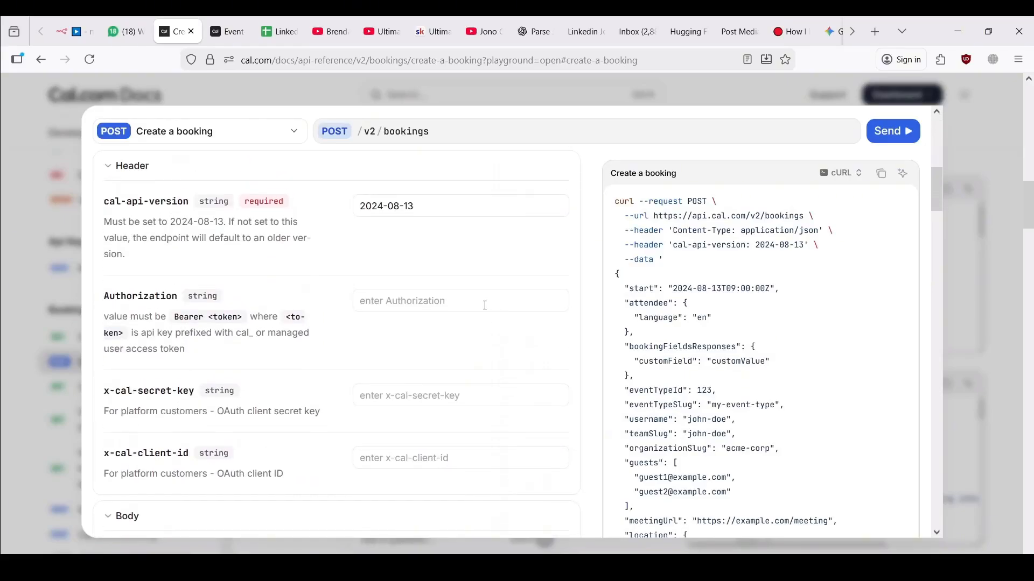
pyautogui.click(465, 304)
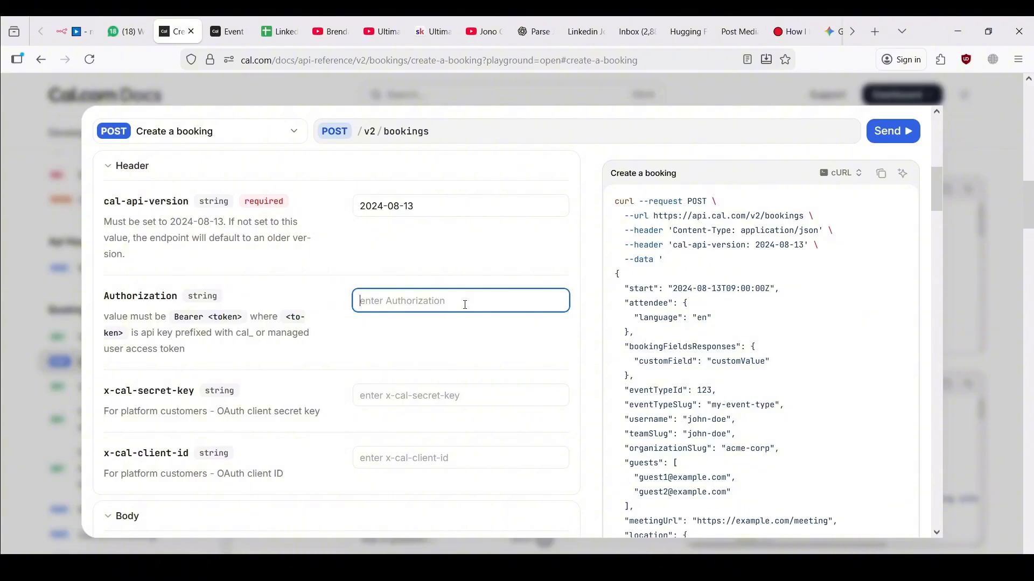
pyautogui.moveTo(176, 318); pyautogui.dragTo(200, 317)
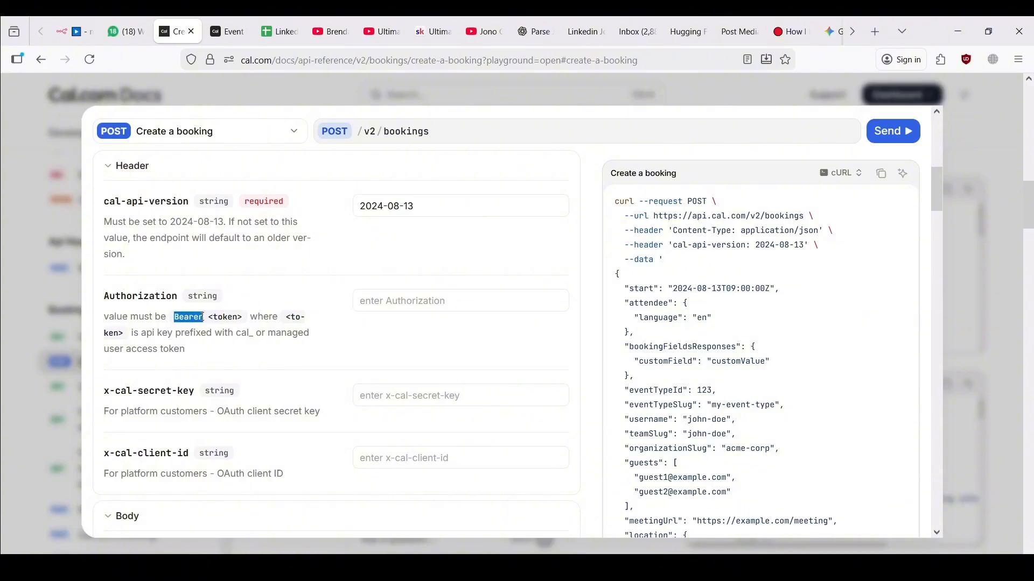
pyautogui.click(389, 300)
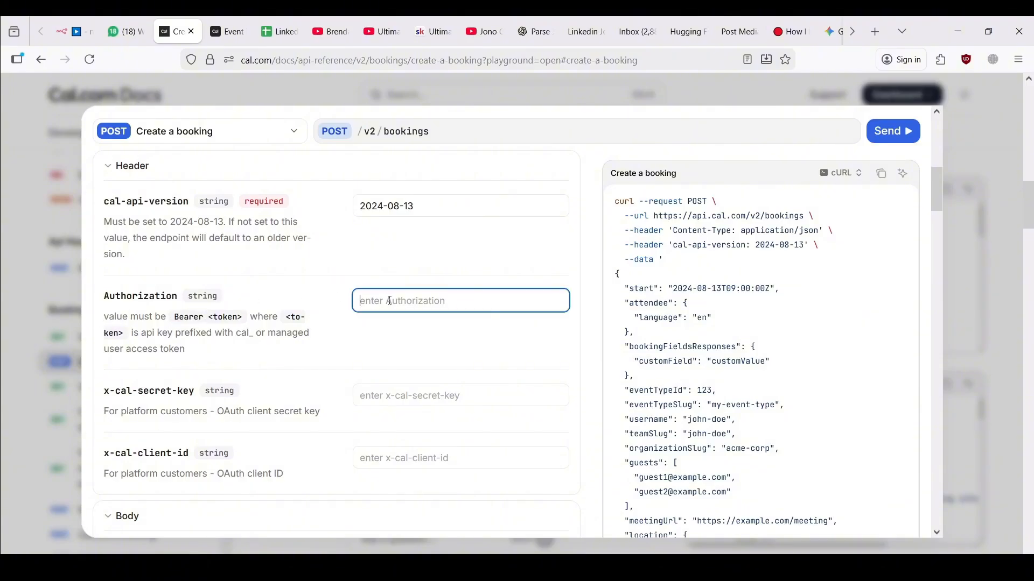
pyautogui.write('Bearer')
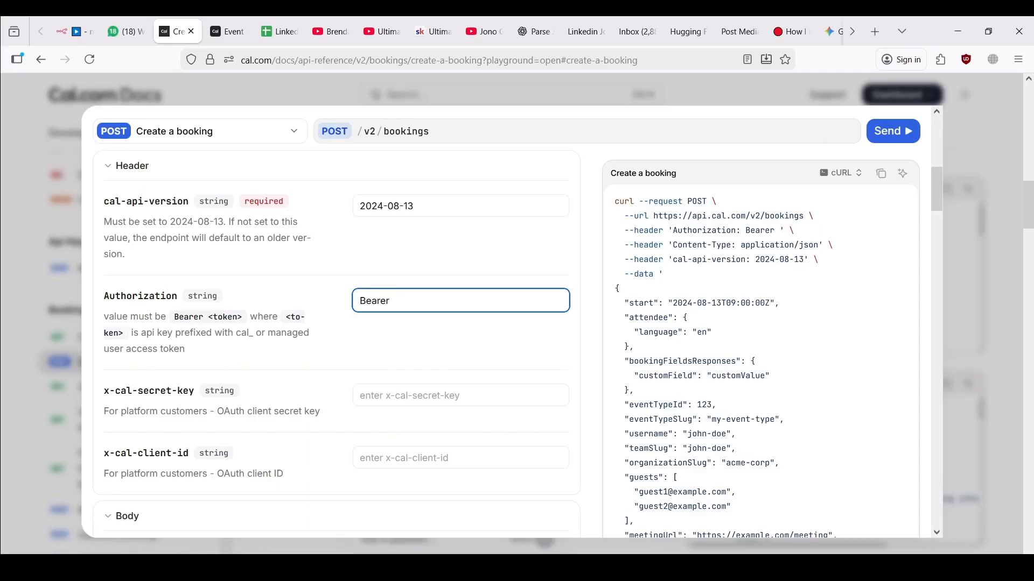
pyautogui.hotkey('ctrl', 'v')
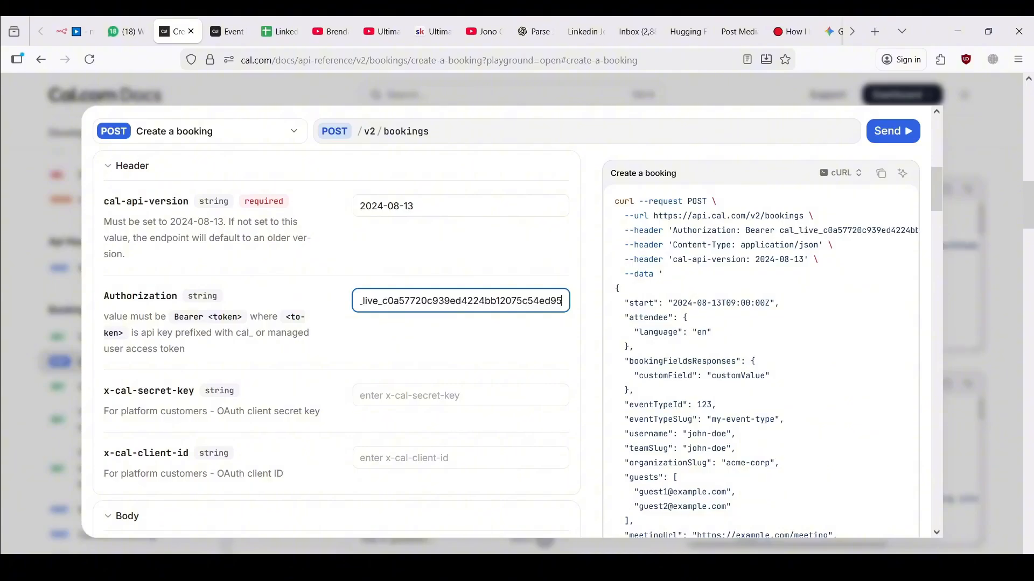
# Set the start field to the $fromAI('startTime') expression
pyautogui.scroll(-5, 383, 356)
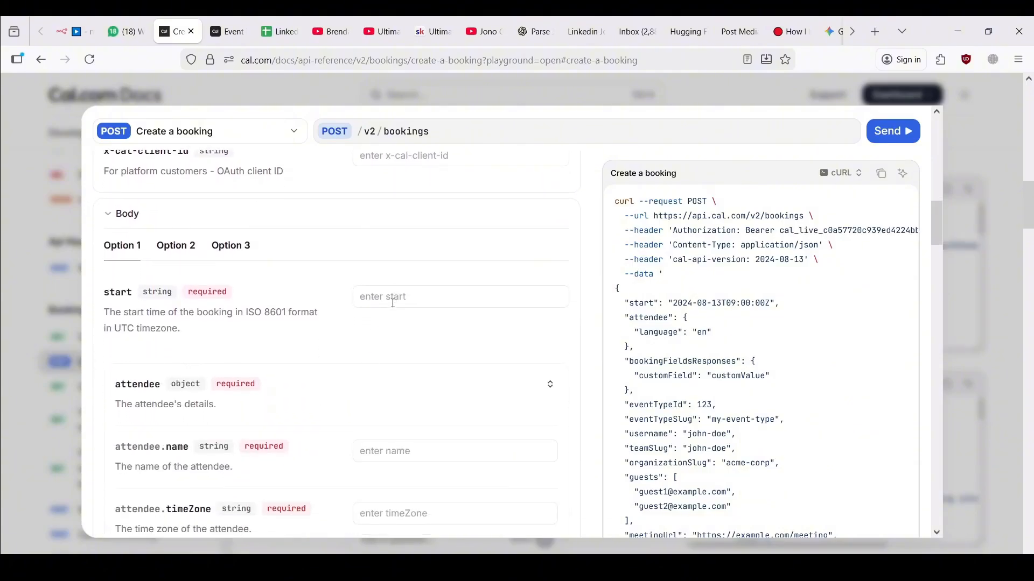
pyautogui.scroll(-1, 375, 306)
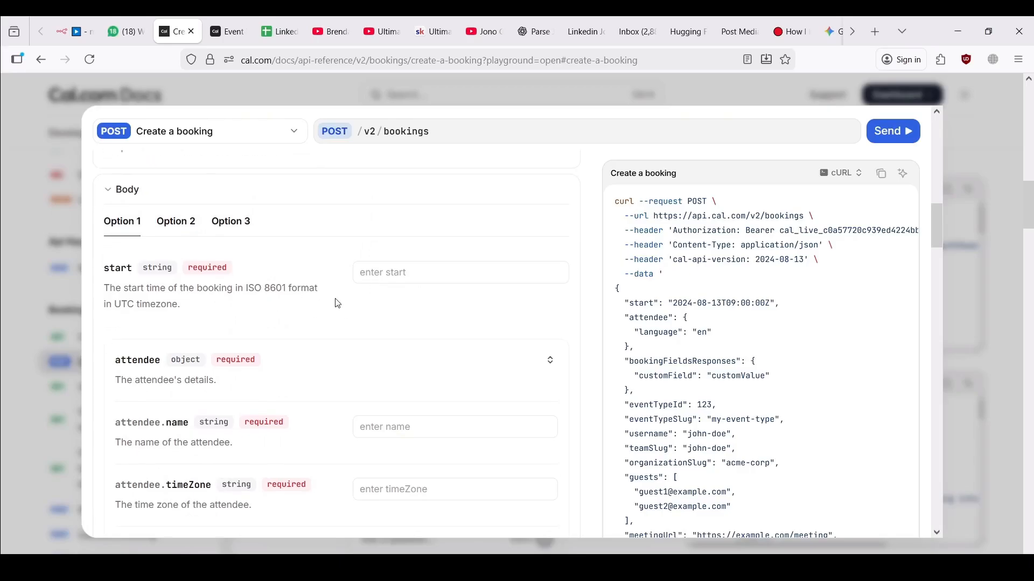
pyautogui.click(390, 278)
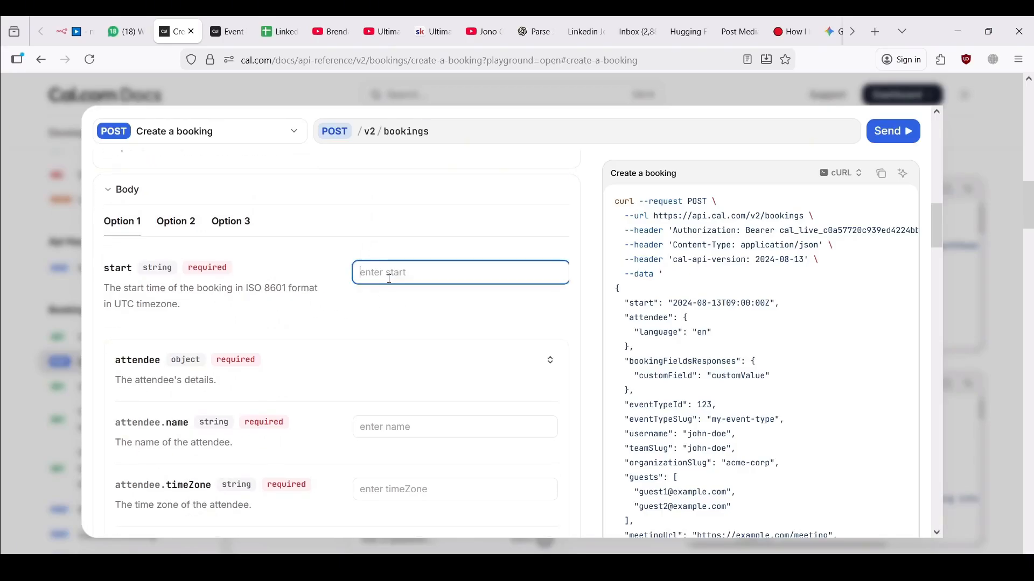
pyautogui.hotkey('alt', 'Tab')
pyautogui.click(388, 280)
pyautogui.hotkey('alt', 'Tab')
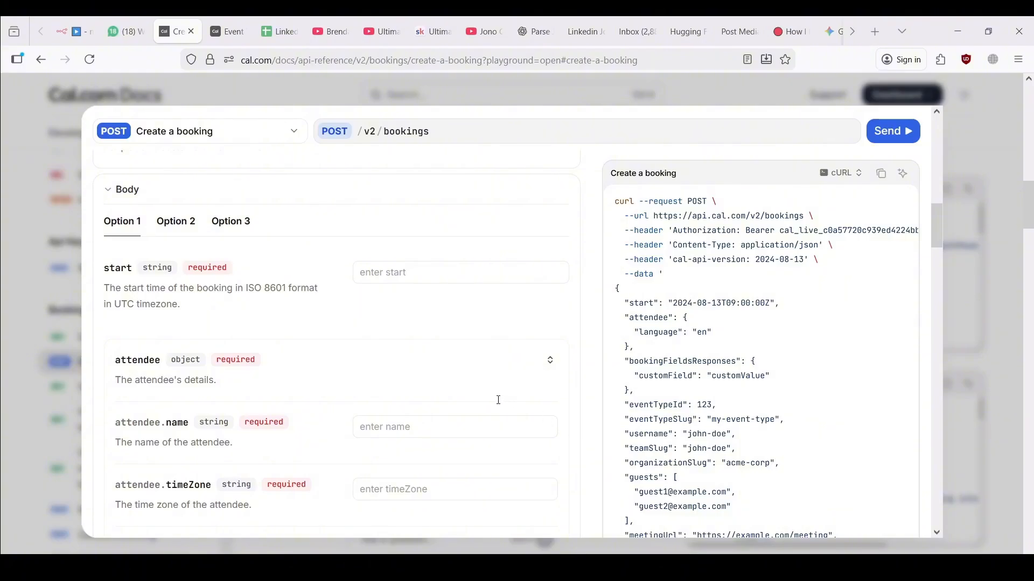
pyautogui.write("{{ $fromAI('startTime', 'This is the start time of the appointment the user wants to make') }}")
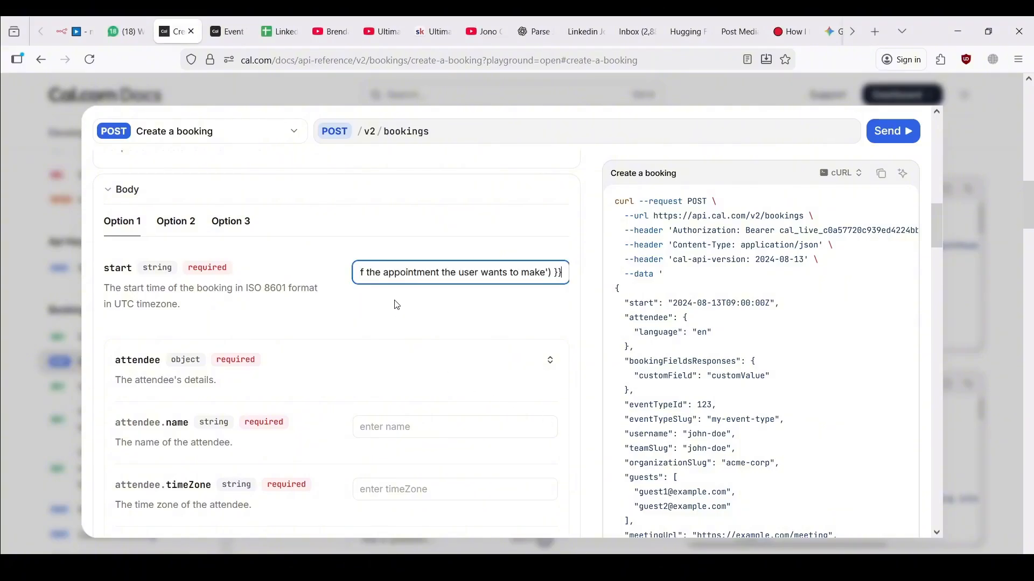
pyautogui.moveTo(456, 271); pyautogui.dragTo(274, 261)
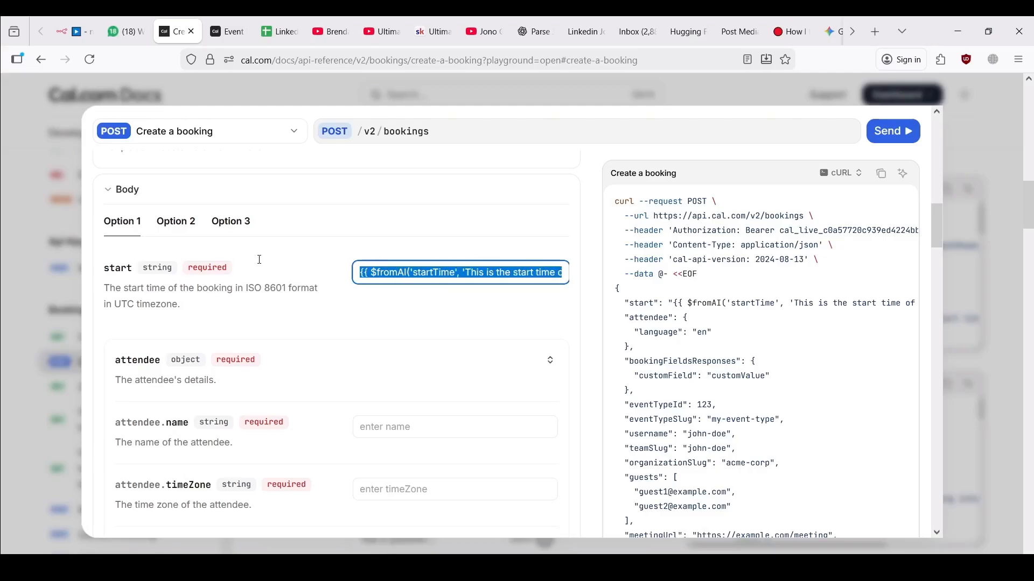
pyautogui.click(393, 273)
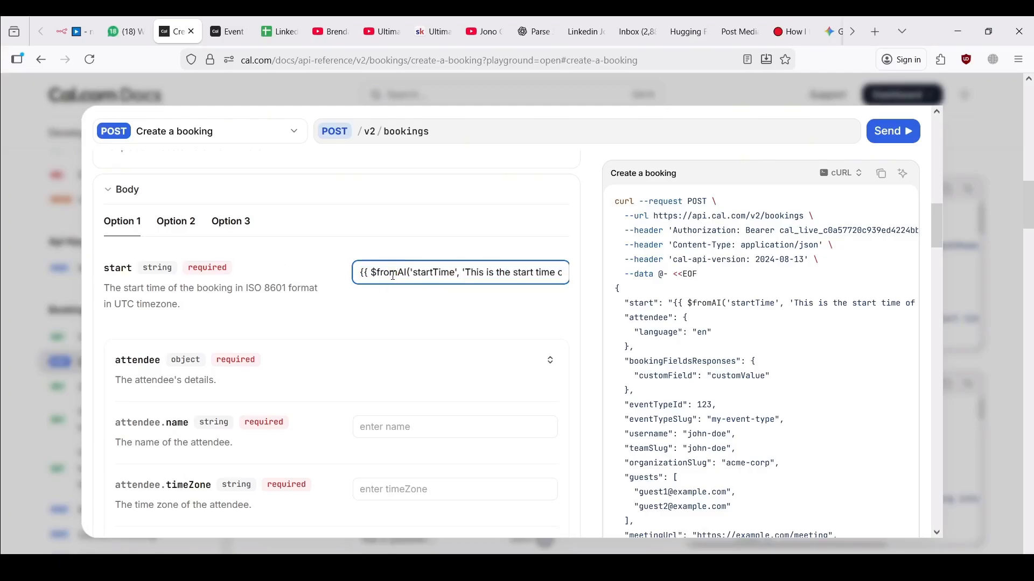
# Review the check availability tool's query parameters and place Create booking tool beside it on the canvas
pyautogui.click(72, 31)
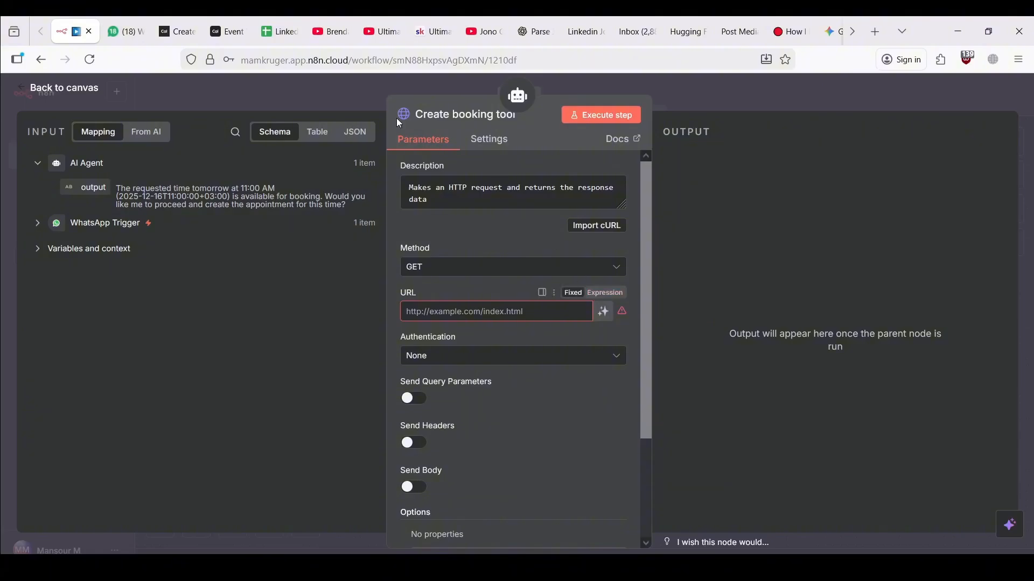
pyautogui.click(341, 93)
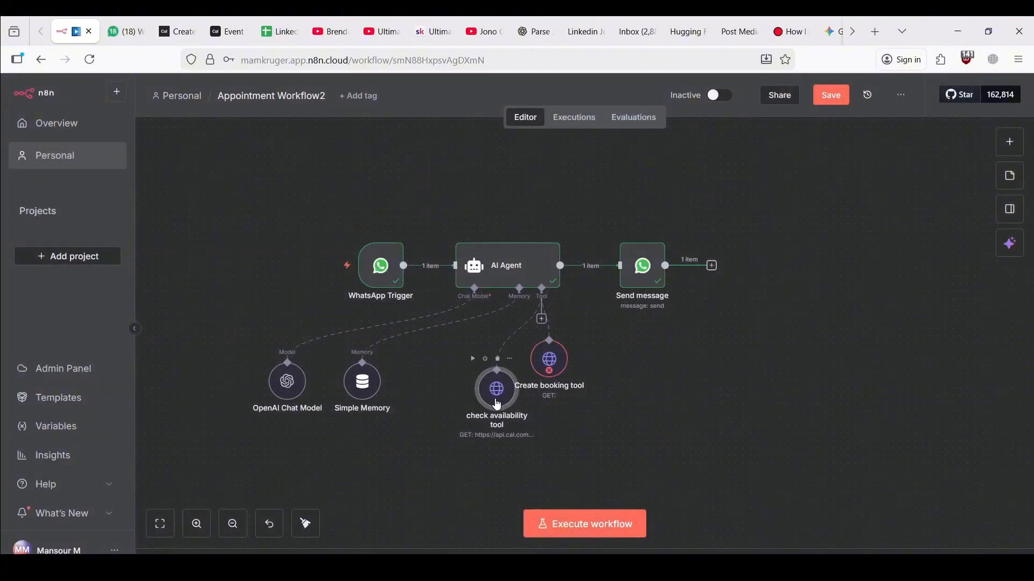
pyautogui.doubleClick(510, 408)
pyautogui.scroll(-5, 512, 408)
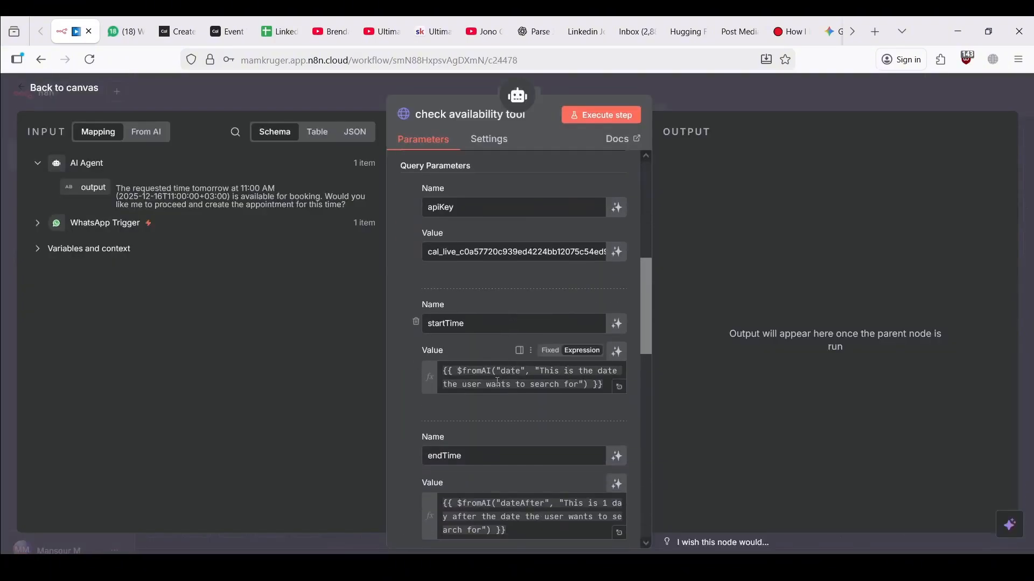
pyautogui.click(59, 88)
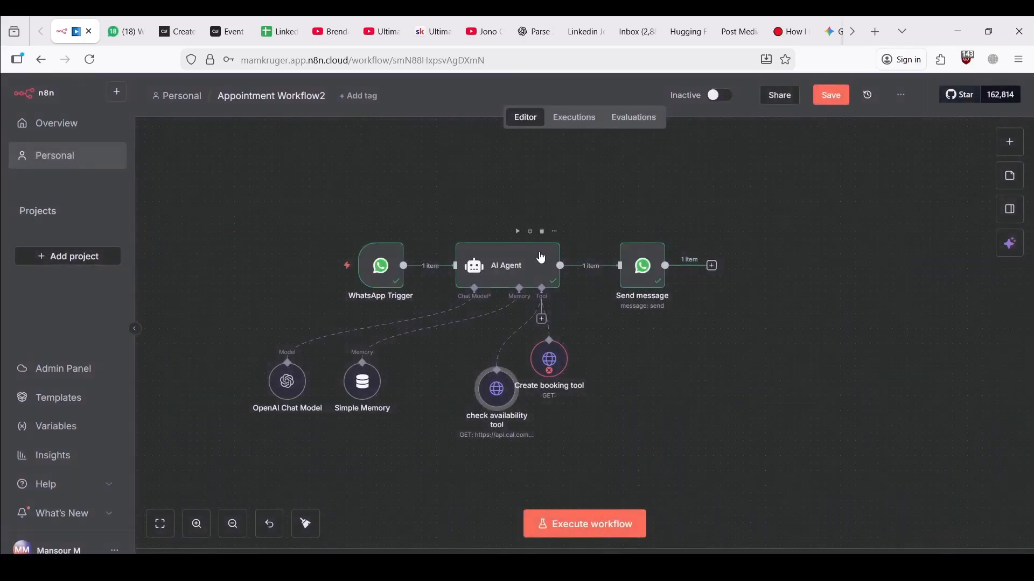
pyautogui.moveTo(551, 372); pyautogui.dragTo(578, 409)
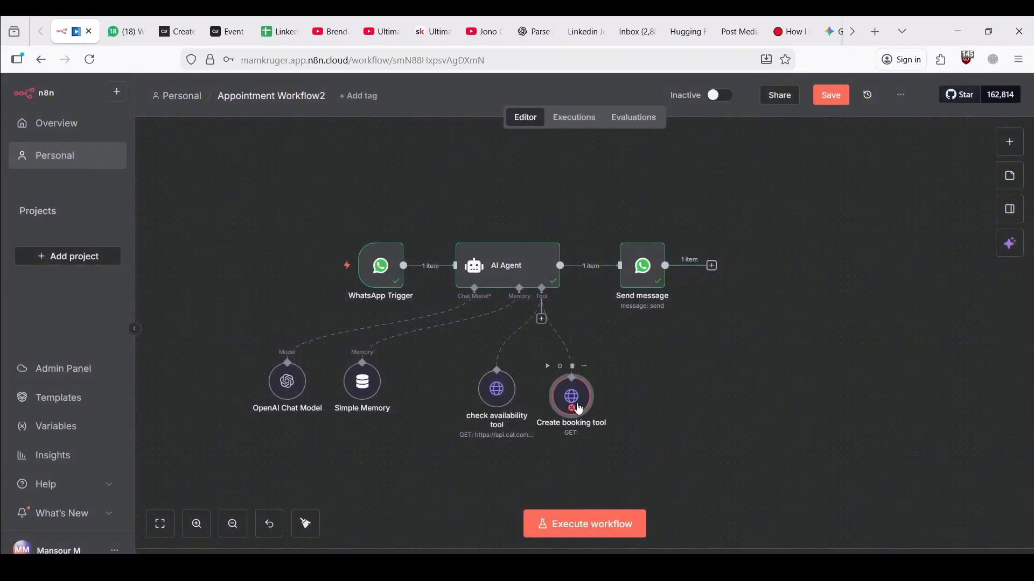
pyautogui.doubleClick(573, 396)
pyautogui.click(177, 31)
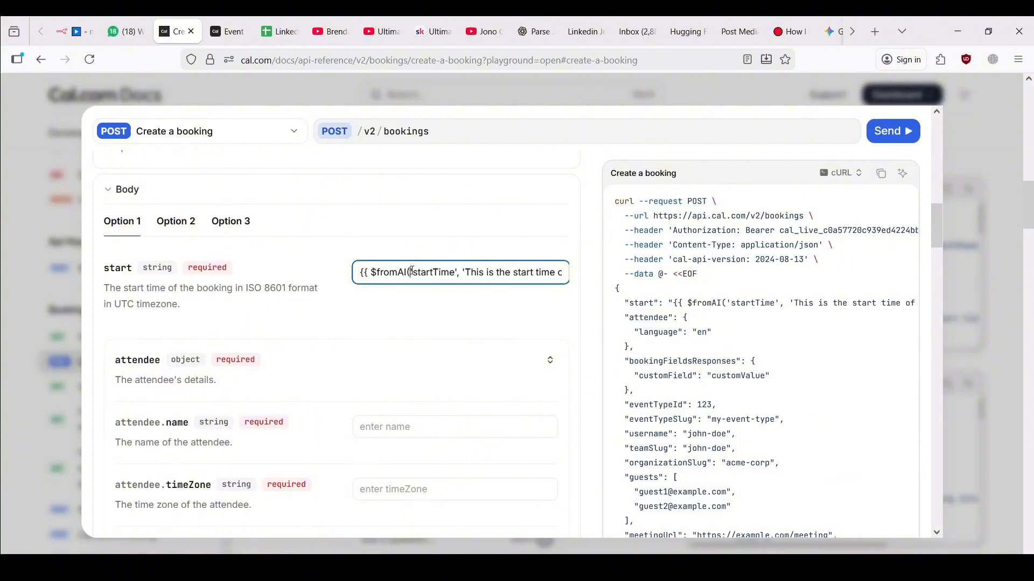
# Set the attendee name to the $fromAI('userName') expression, closing it with double braces
pyautogui.moveTo(413, 272); pyautogui.dragTo(565, 279)
pyautogui.click(419, 275)
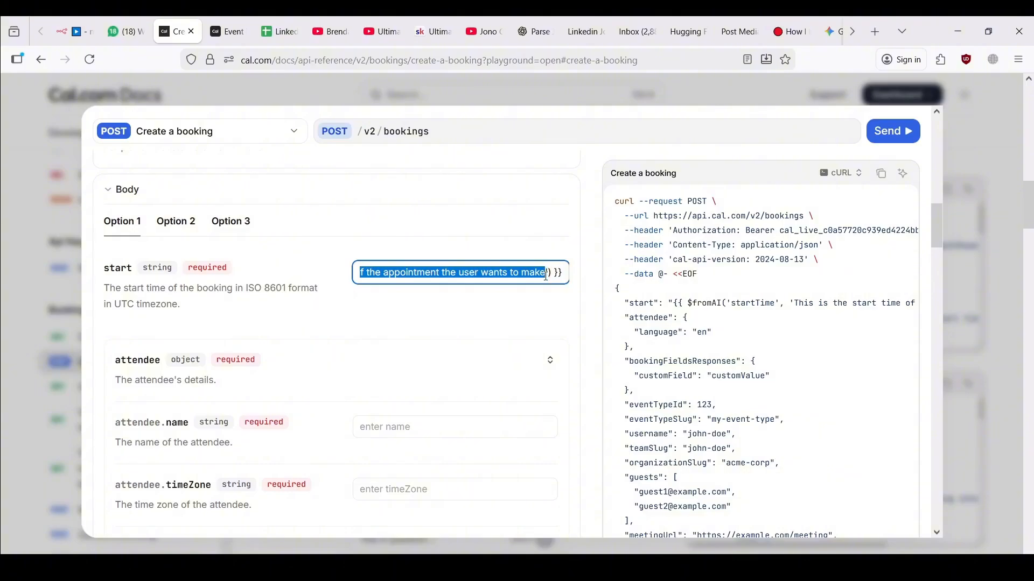
pyautogui.click(486, 284)
pyautogui.scroll(-2, 464, 335)
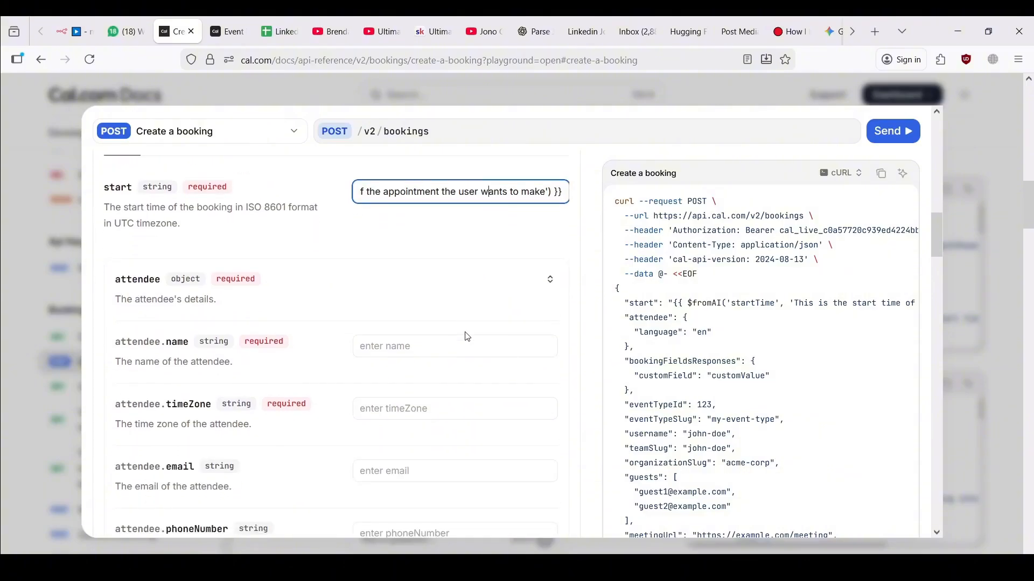
pyautogui.click(401, 339)
pyautogui.hotkey('alt', 'Tab')
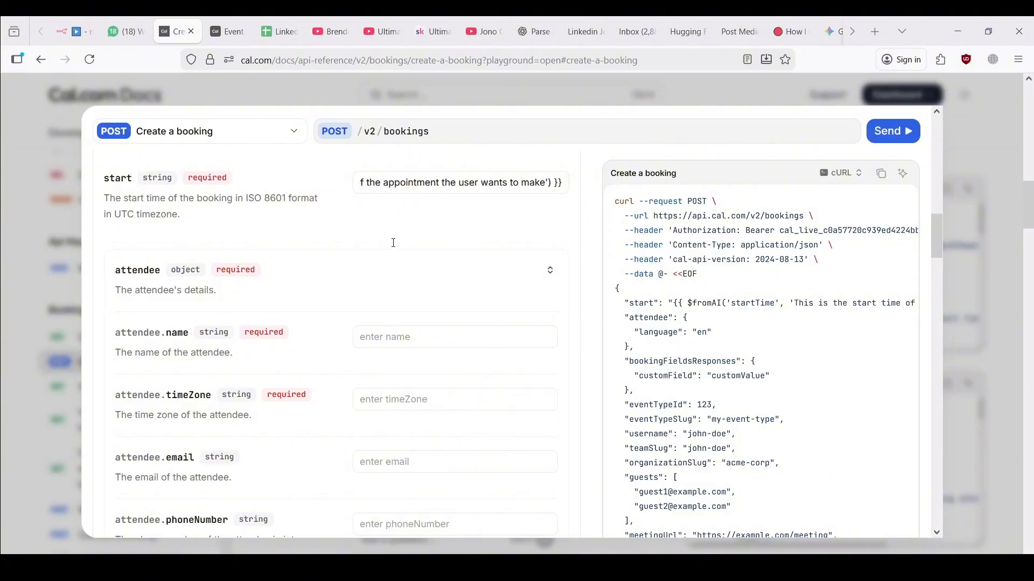
pyautogui.click(408, 337)
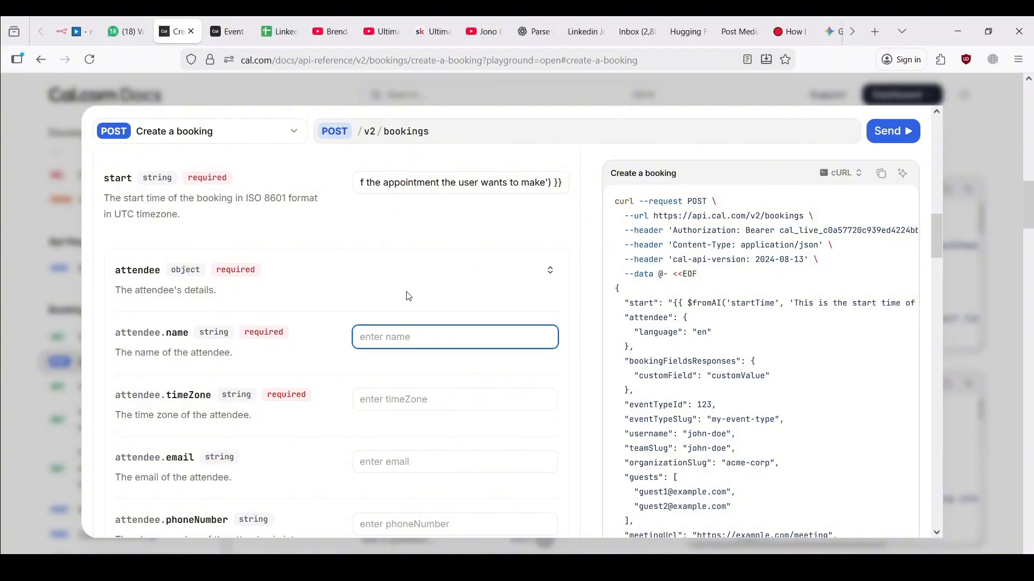
pyautogui.write("{{ $fromAI('userName', 'This is the name of the appointment attendee') }}")
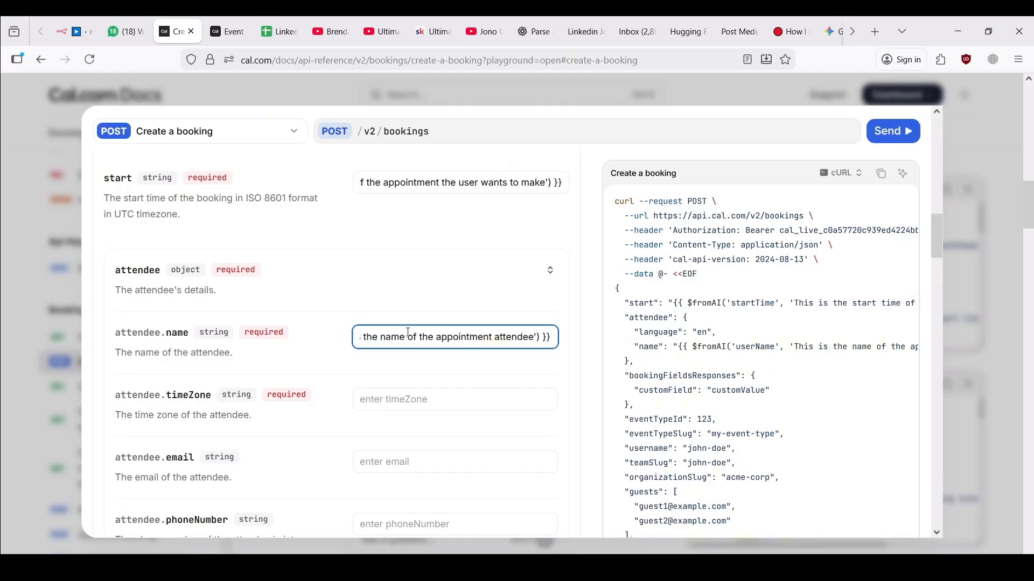
pyautogui.moveTo(408, 337); pyautogui.dragTo(280, 334)
pyautogui.click(483, 340)
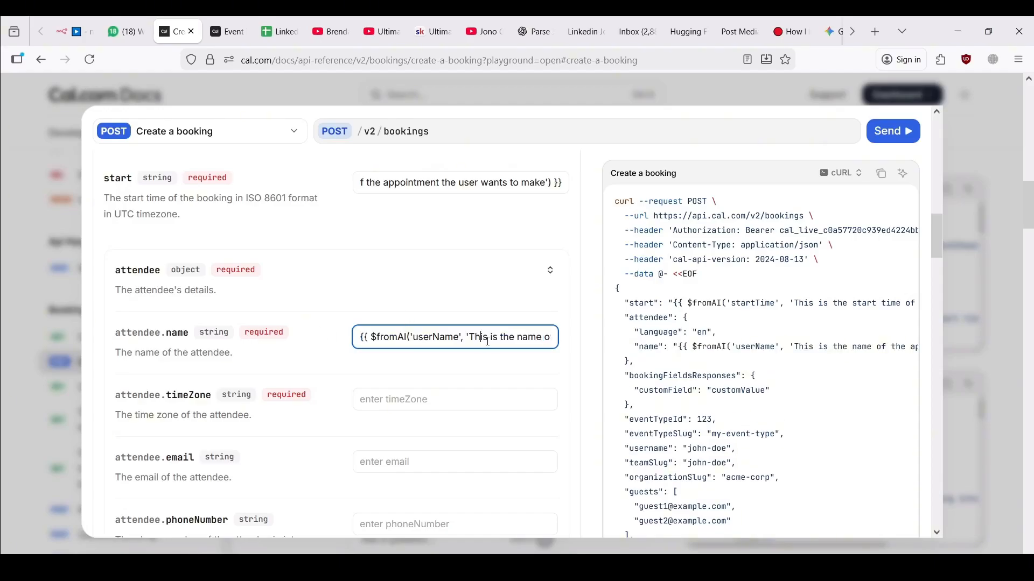
pyautogui.hscroll(1, 487, 340)
pyautogui.write('}}')
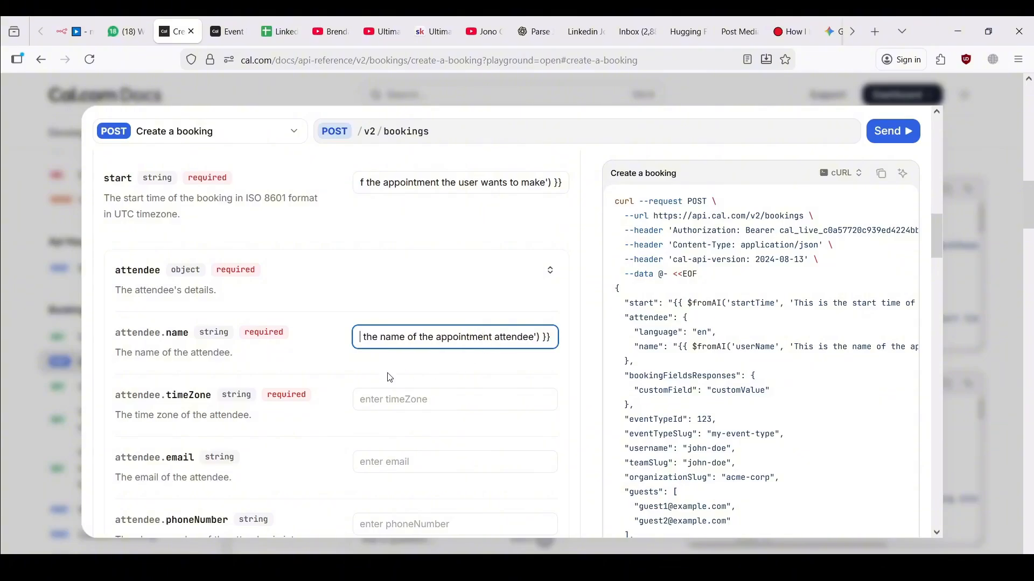
# Set the attendee timeZone to Asia/Riyadh and the email to the $fromAI('userEmail') expression
pyautogui.click(388, 397)
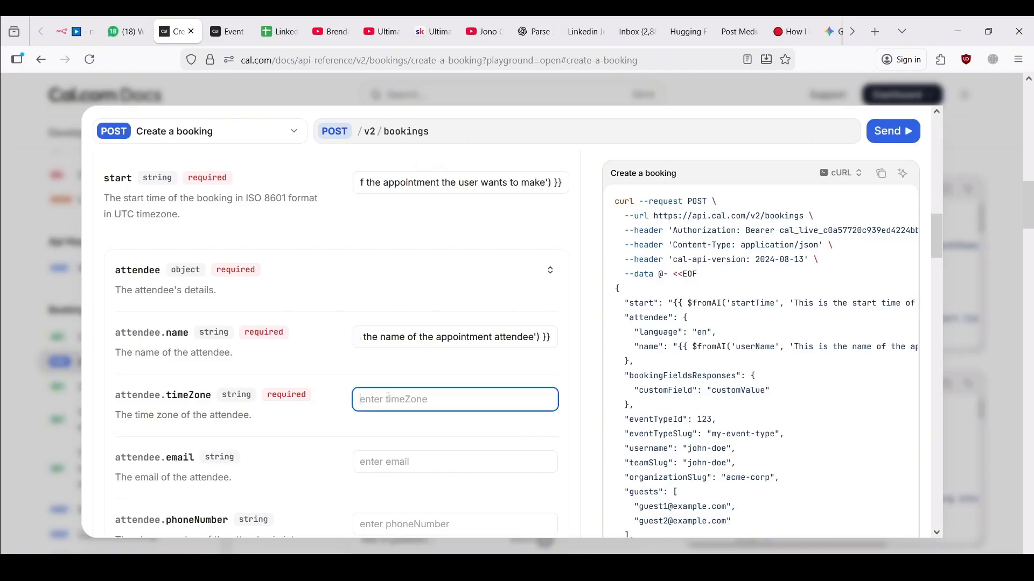
pyautogui.write('Asia')
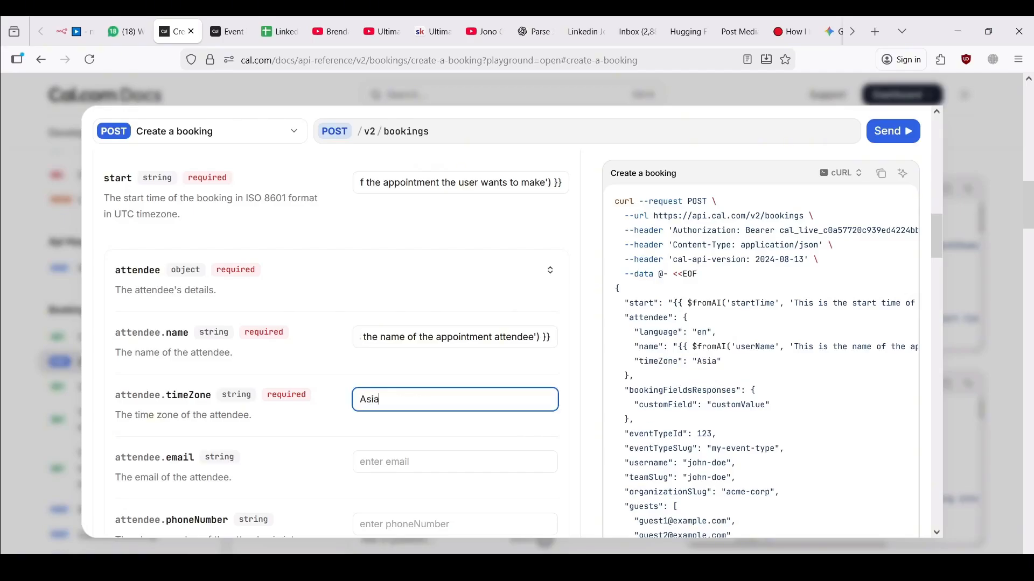
pyautogui.write('/Riyadh')
pyautogui.click(381, 462)
pyautogui.hotkey('alt', 'Tab')
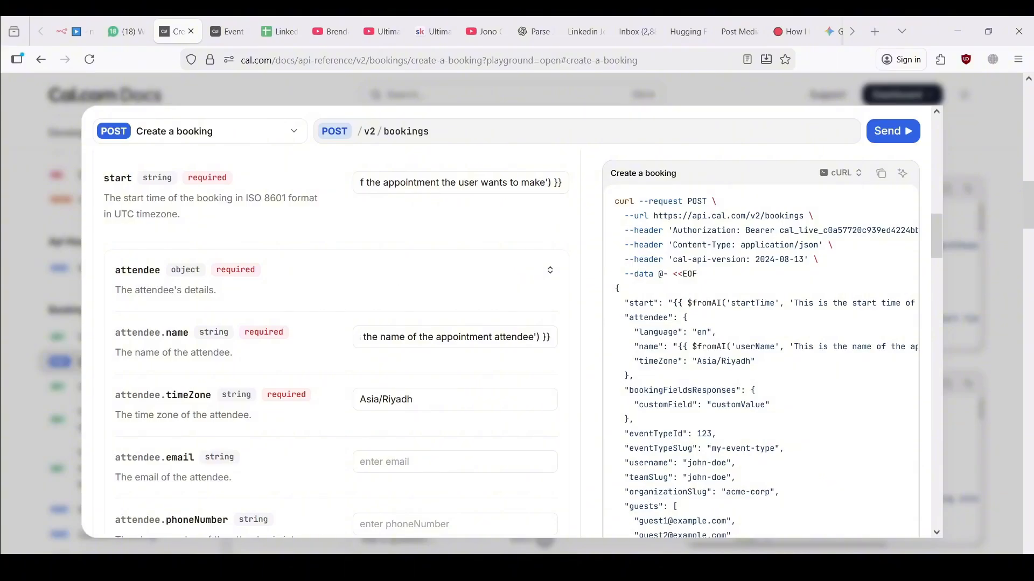
pyautogui.press('Tab')
pyautogui.write("{{ $fromAI('userEmail', 'This is the users email') }}")
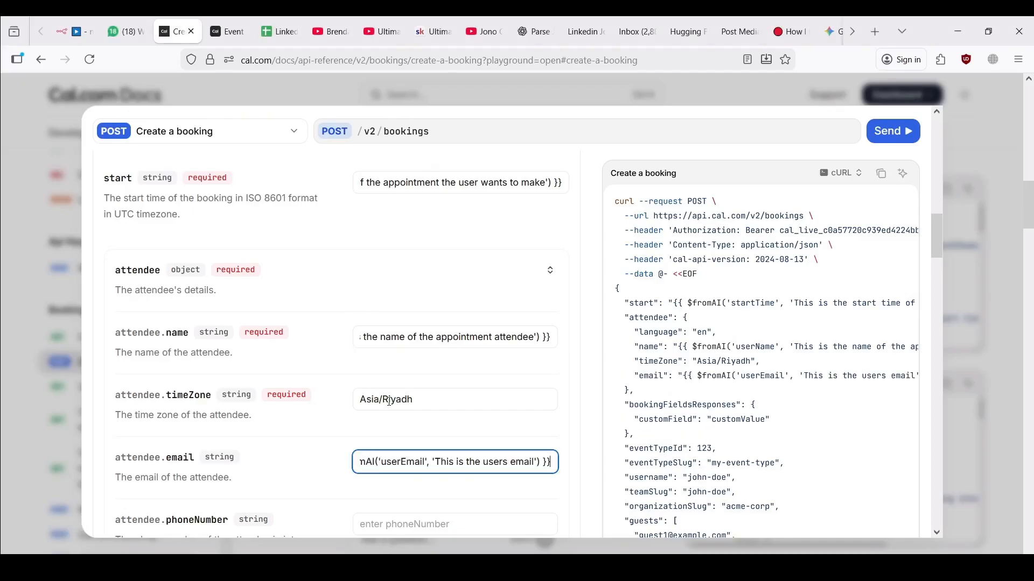
pyautogui.moveTo(433, 458); pyautogui.dragTo(317, 460)
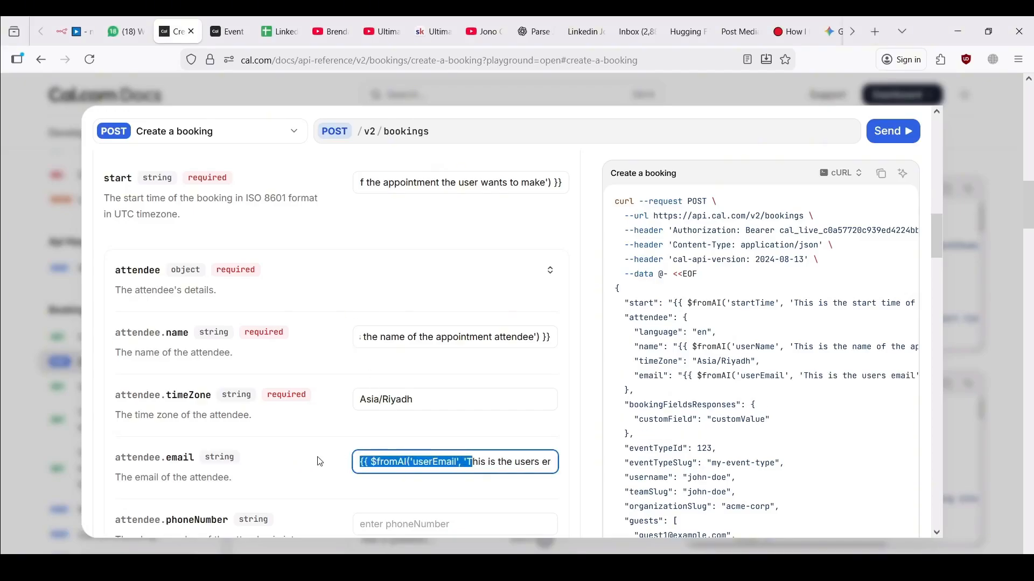
pyautogui.click(421, 465)
pyautogui.scroll(-2, 412, 452)
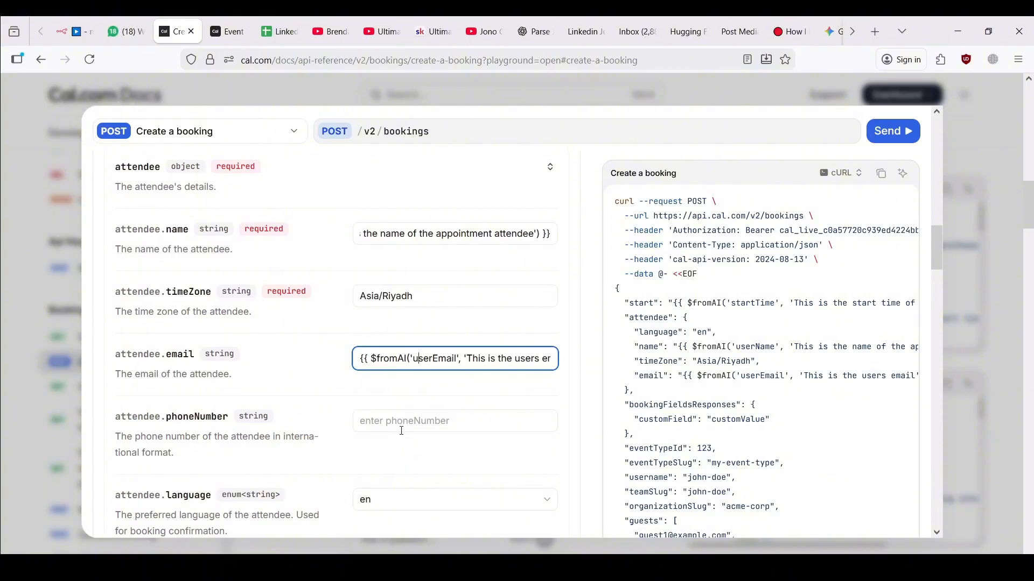
pyautogui.scroll(-6, 401, 430)
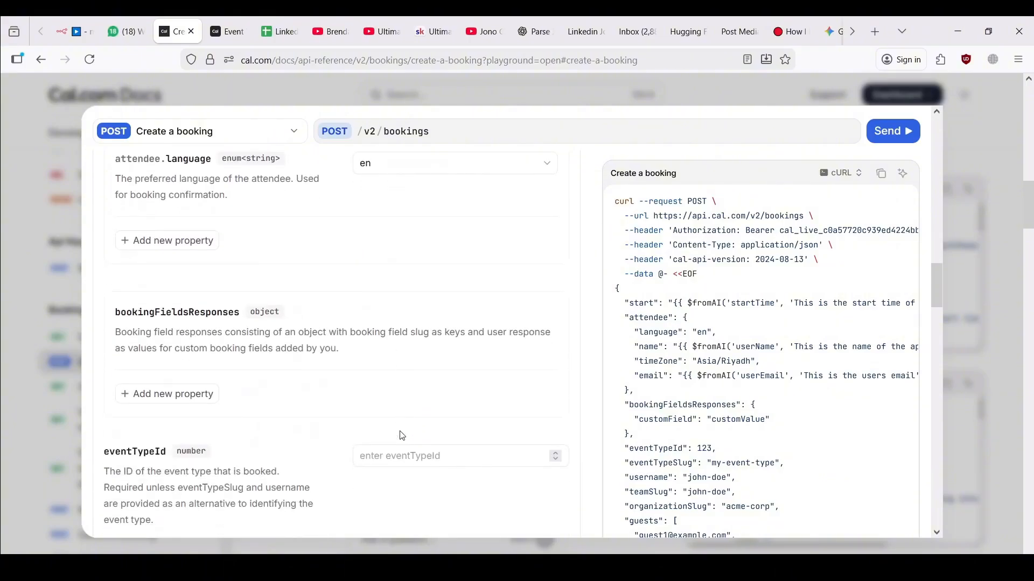
# Set eventTypeId to 4132011, the 30 Min Meeting event's ID
pyautogui.scroll(-4, 401, 434)
pyautogui.scroll(1, 421, 399)
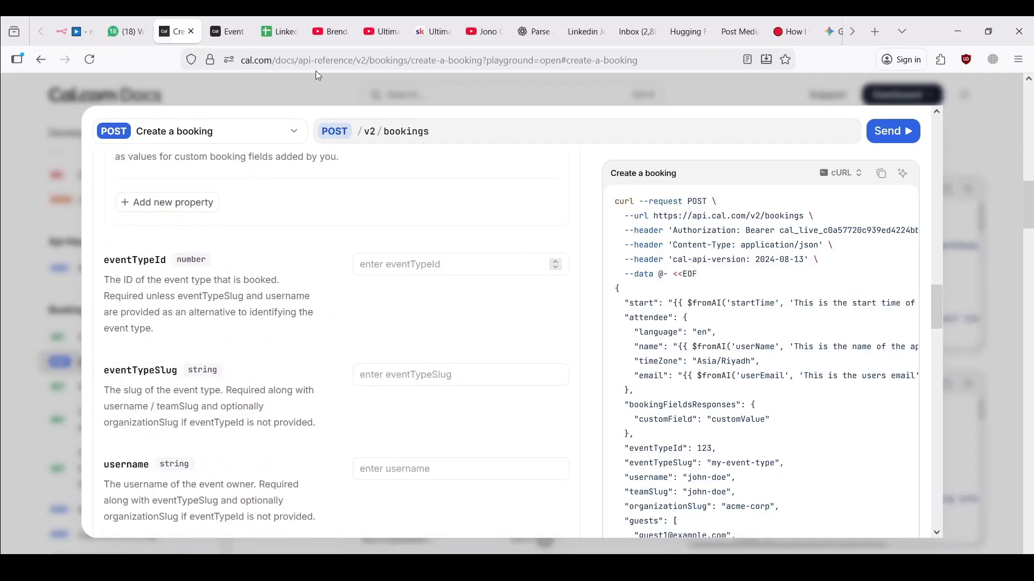
pyautogui.click(226, 32)
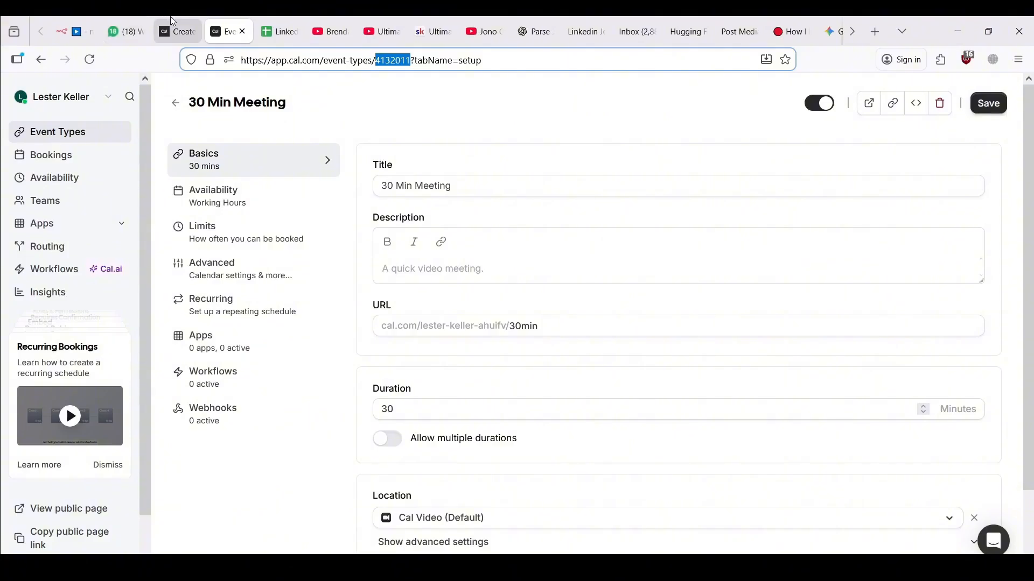
pyautogui.click(174, 30)
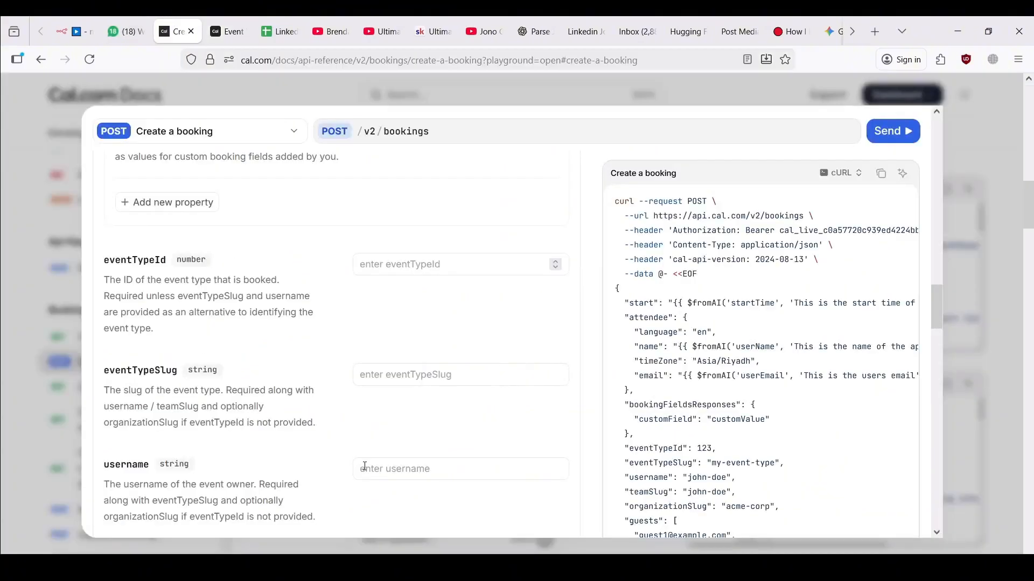
pyautogui.click(403, 263)
pyautogui.write('4132011')
pyautogui.click(406, 316)
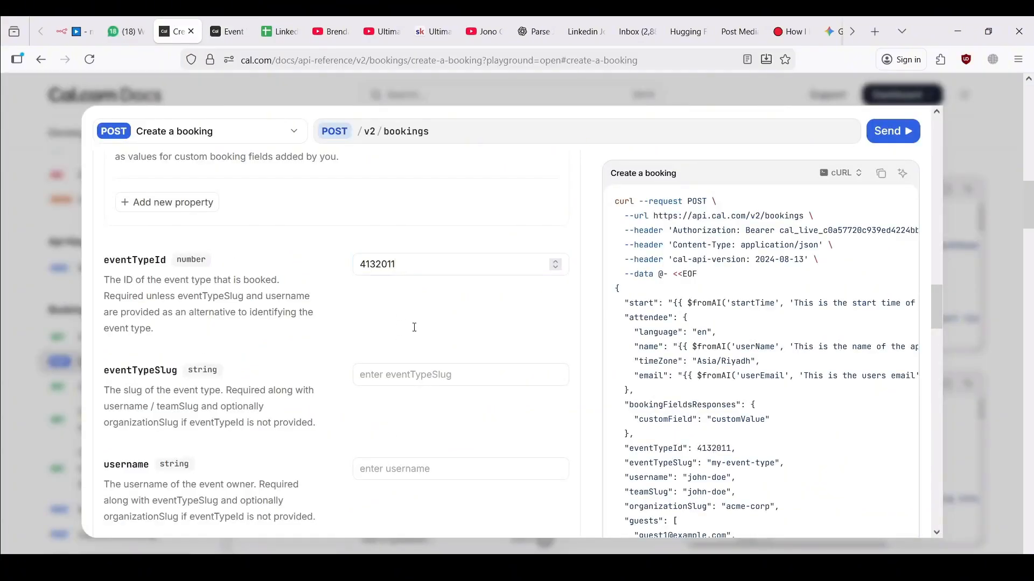
pyautogui.click(398, 264)
pyautogui.click(416, 331)
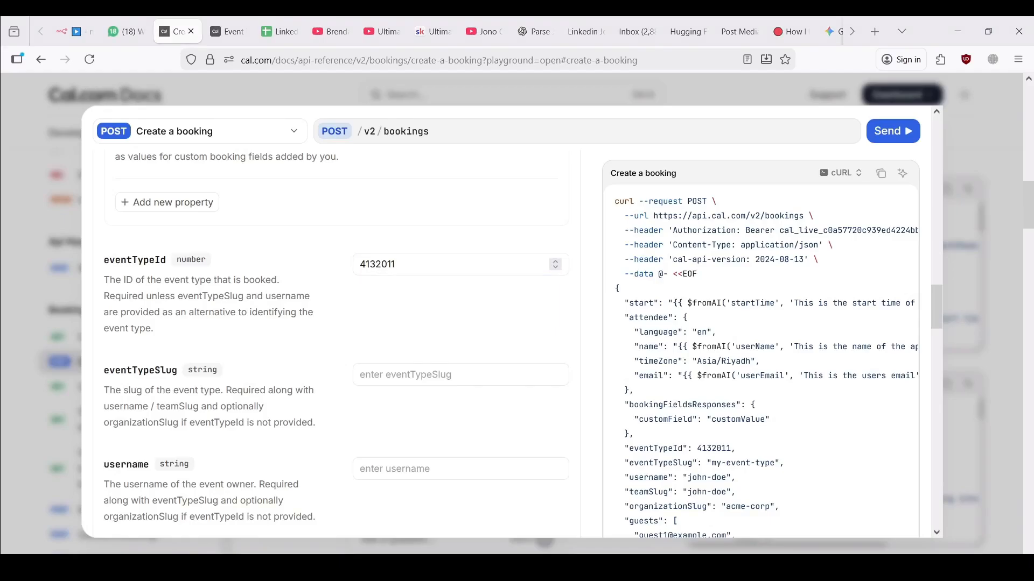
# Copy the generated cURL command and go back to the n8n workflow
pyautogui.scroll(8, 418, 334)
pyautogui.scroll(15, 418, 335)
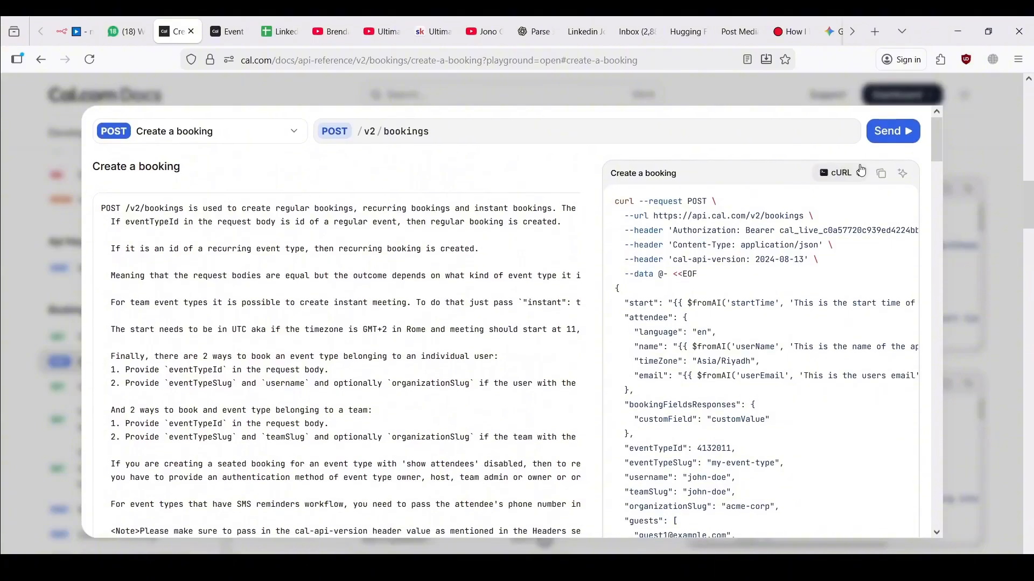
pyautogui.click(881, 173)
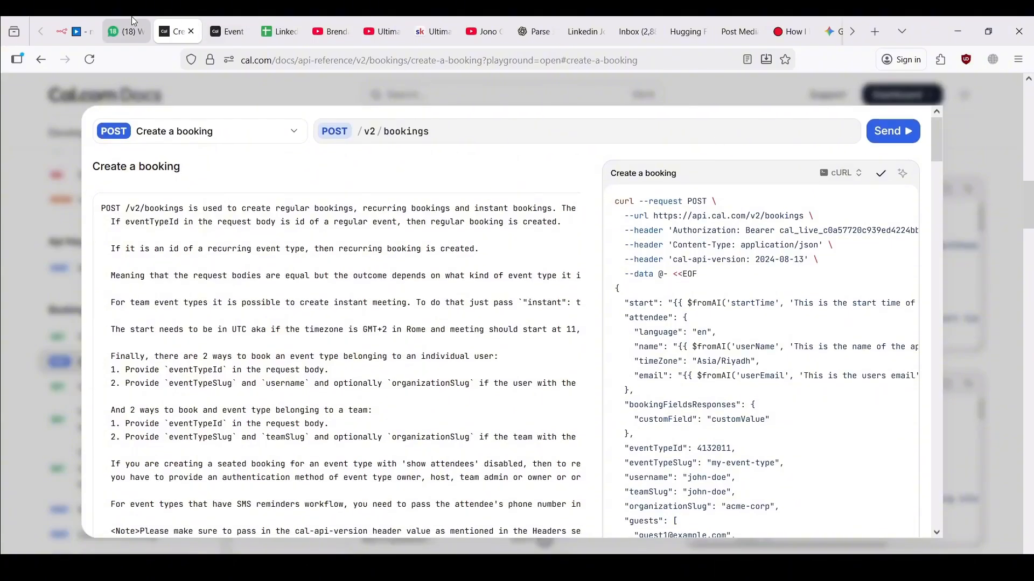
pyautogui.click(80, 24)
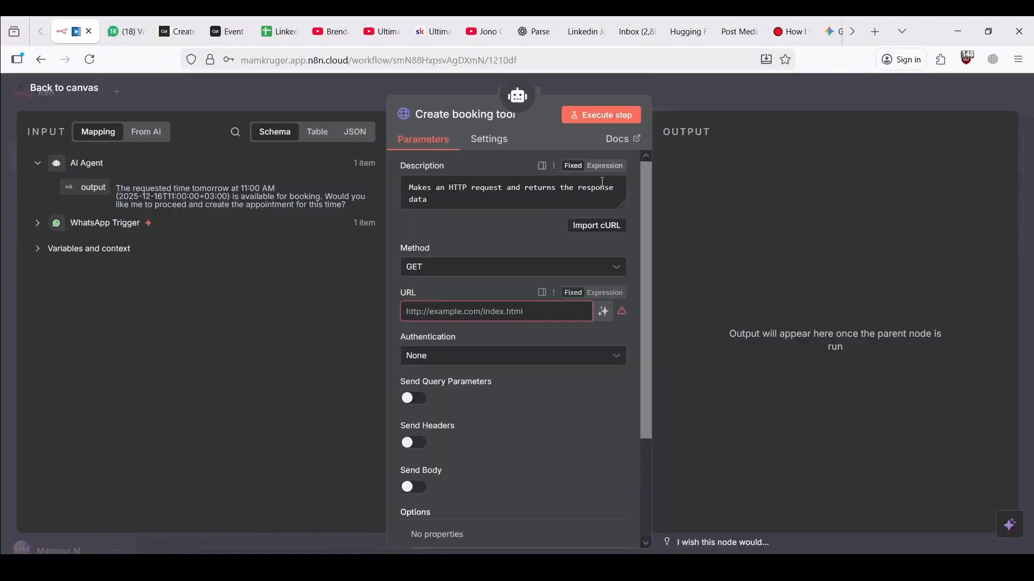
# Import the copied Cal.com cURL command into the Create booking tool
pyautogui.click(596, 225)
pyautogui.hotkey('ctrl', 'v')
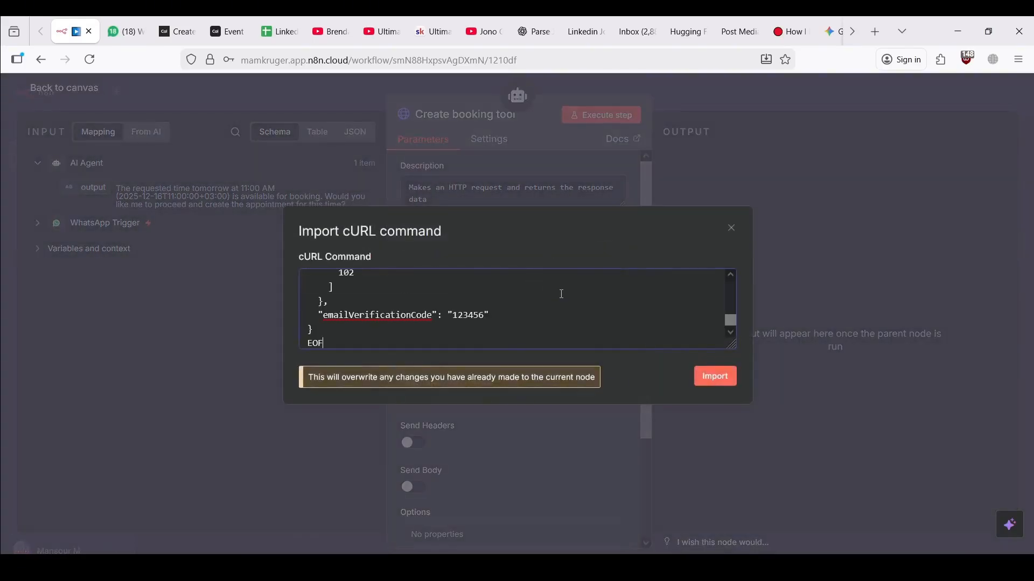
pyautogui.click(705, 379)
pyautogui.scroll(-3, 580, 424)
pyautogui.scroll(-8, 579, 424)
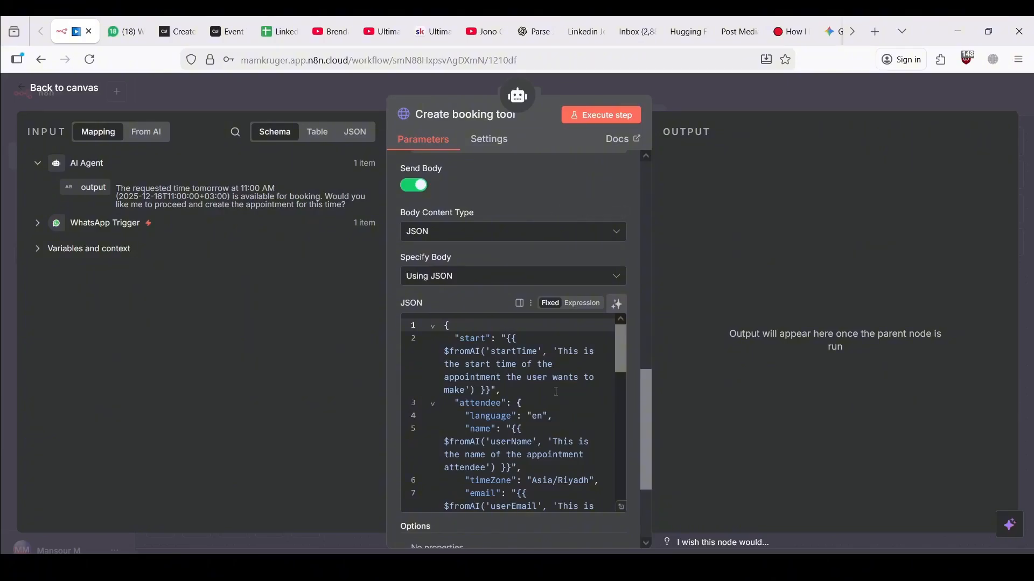
# Check the quoting of the $fromAI startTime expression in the JSON body
pyautogui.click(526, 378)
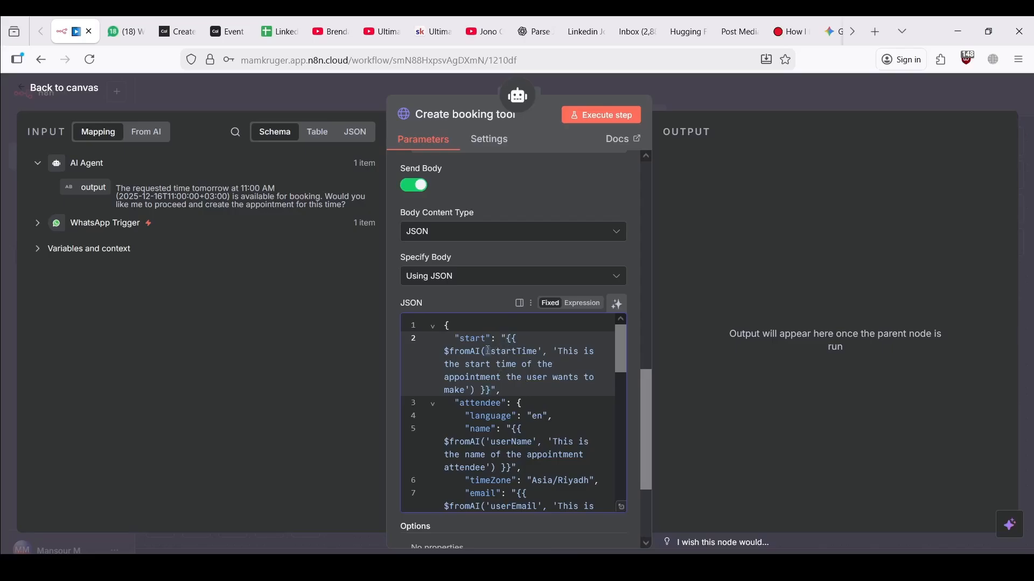
pyautogui.moveTo(490, 351); pyautogui.dragTo(492, 351)
pyautogui.moveTo(486, 353); pyautogui.dragTo(493, 357)
pyautogui.click(503, 338)
pyautogui.click(492, 352)
pyautogui.click(507, 338)
pyautogui.click(488, 353)
pyautogui.click(553, 351)
# Delete bookingFieldsResponses, eventTypeSlug, username, teamSlug, organizationSlug and guests from the JSON body
pyautogui.scroll(-3, 549, 434)
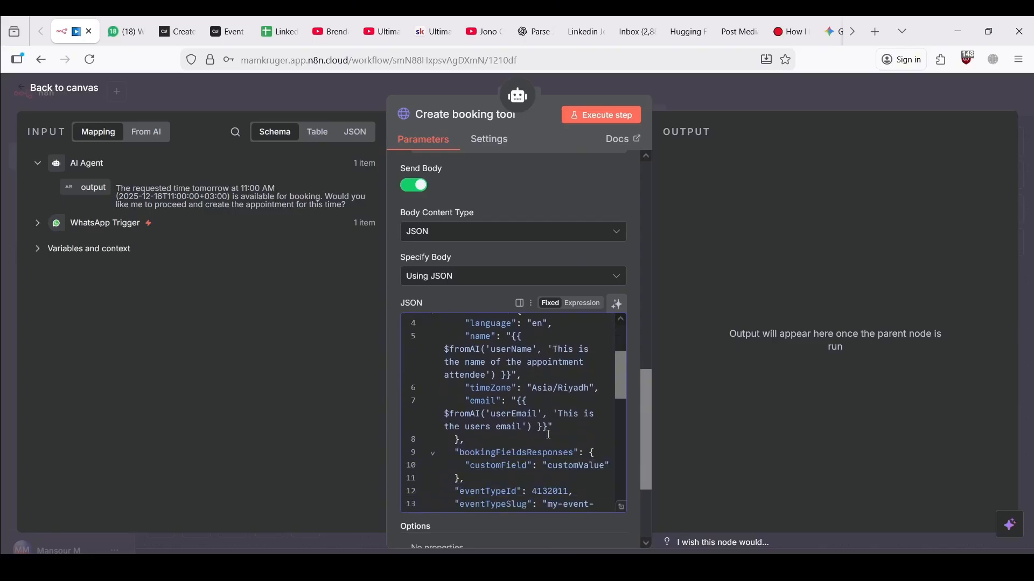
pyautogui.scroll(-3, 549, 434)
pyautogui.scroll(3, 549, 434)
pyautogui.scroll(-2, 549, 434)
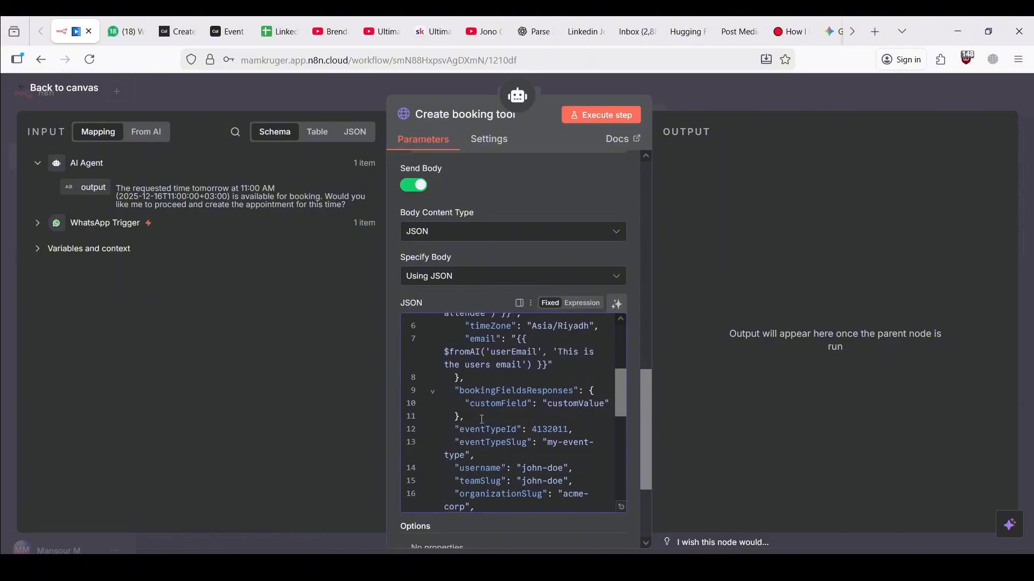
pyautogui.scroll(5, 482, 416)
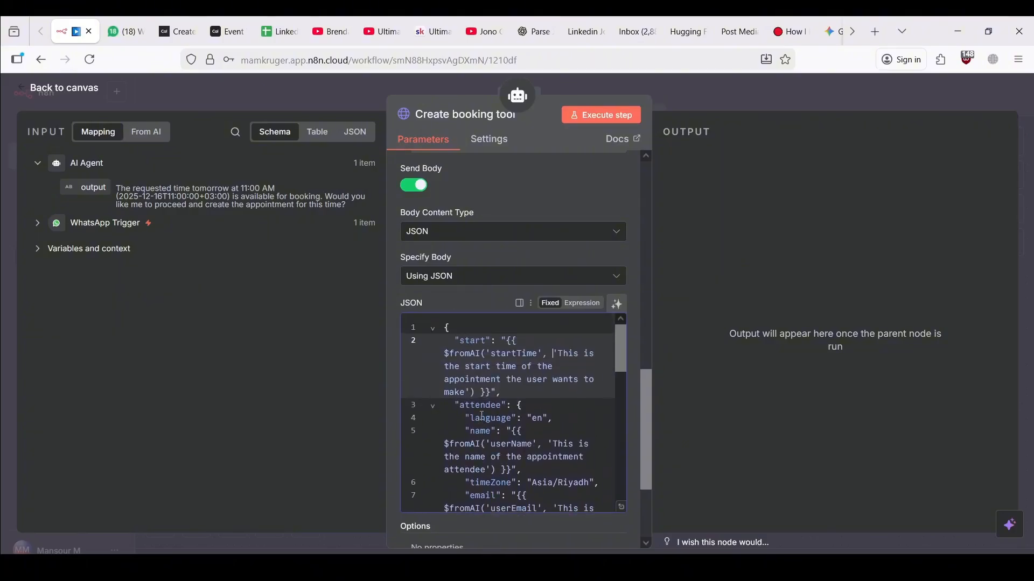
pyautogui.scroll(-4, 482, 416)
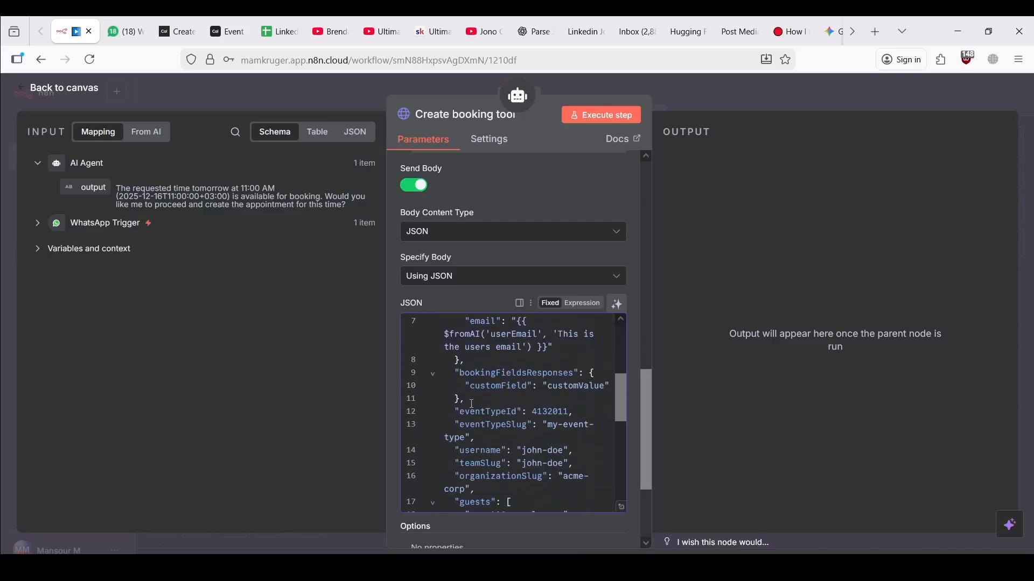
pyautogui.moveTo(467, 399); pyautogui.dragTo(414, 375)
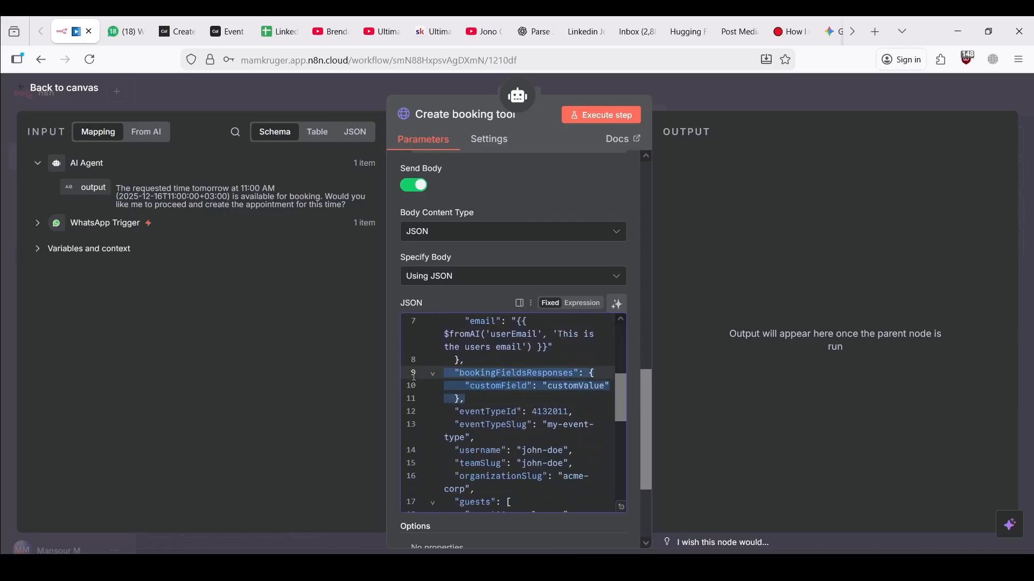
pyautogui.press('BackSpace')
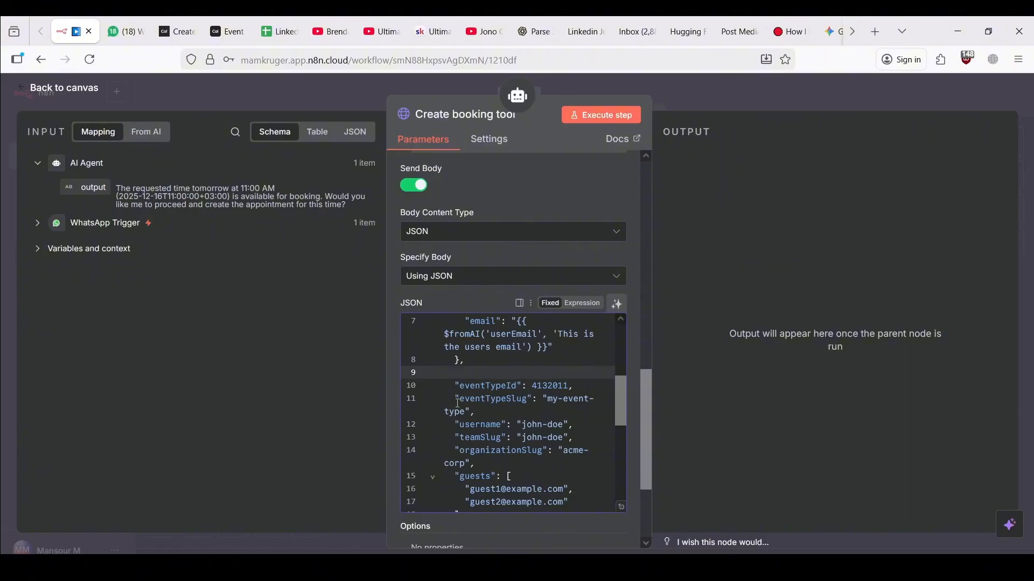
pyautogui.moveTo(480, 413); pyautogui.dragTo(438, 404)
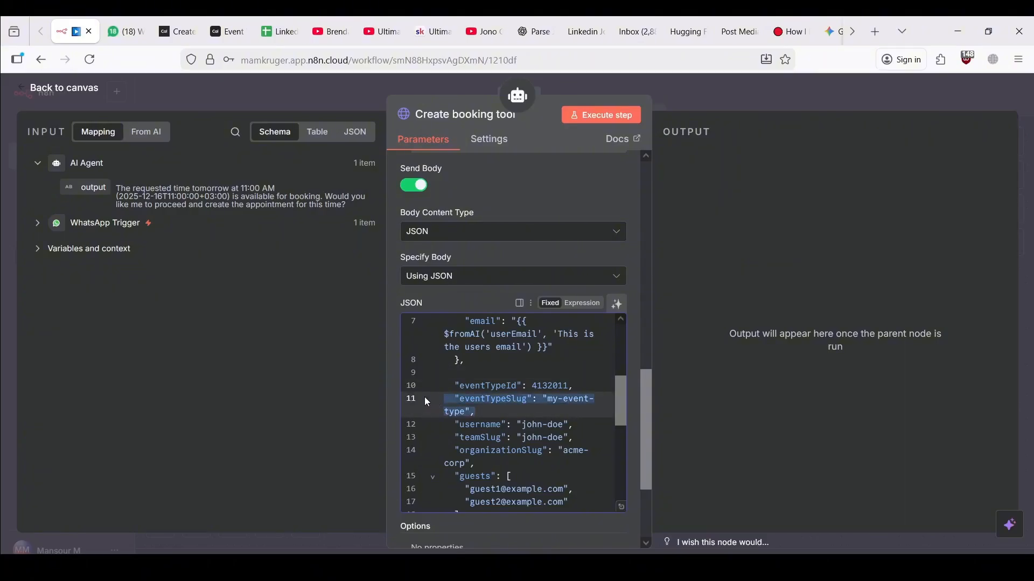
pyautogui.press('BackSpace')
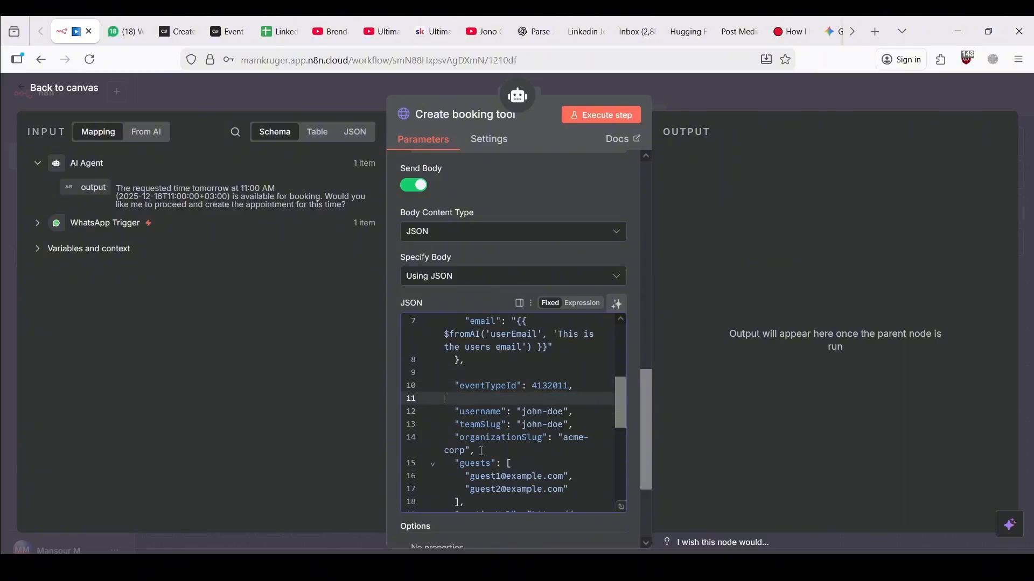
pyautogui.moveTo(482, 451); pyautogui.dragTo(430, 418)
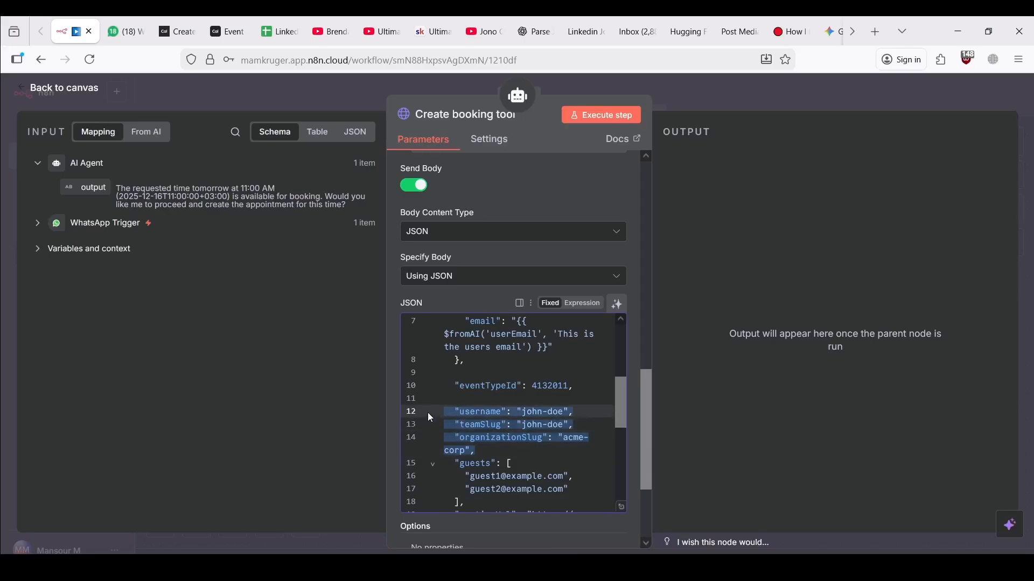
pyautogui.press('BackSpace')
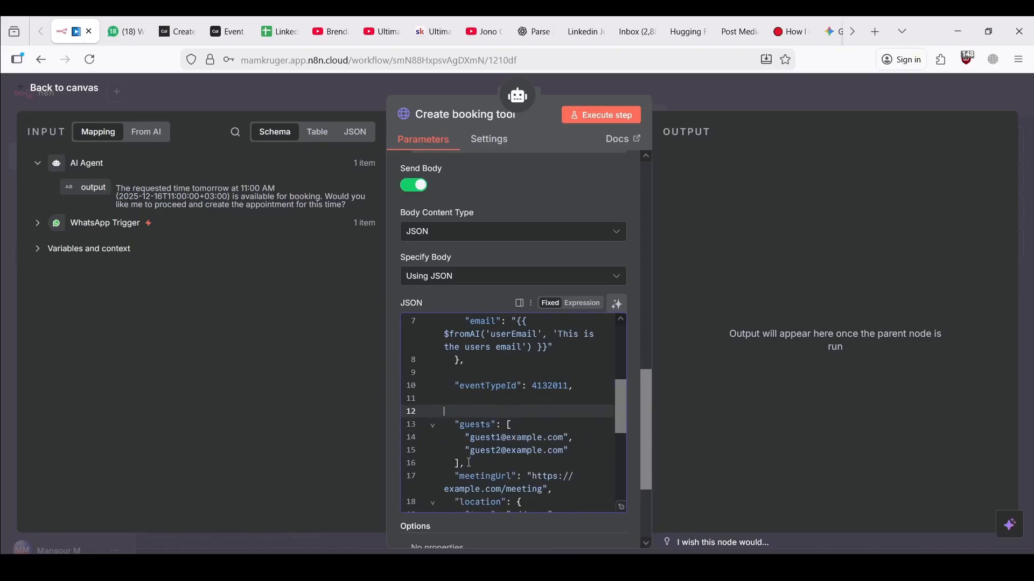
pyautogui.moveTo(469, 463); pyautogui.dragTo(434, 432)
pyautogui.press('BackSpace')
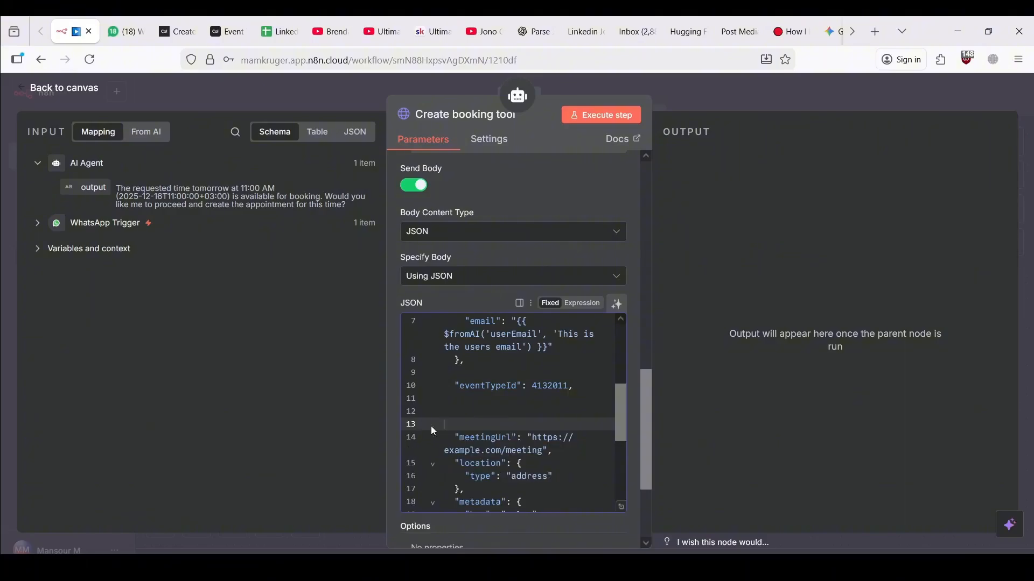
# Remove meetingUrl, location, metadata, lengthInMinutes, routing and emailVerificationCode so the body ends at eventTypeId
pyautogui.scroll(-1, 494, 443)
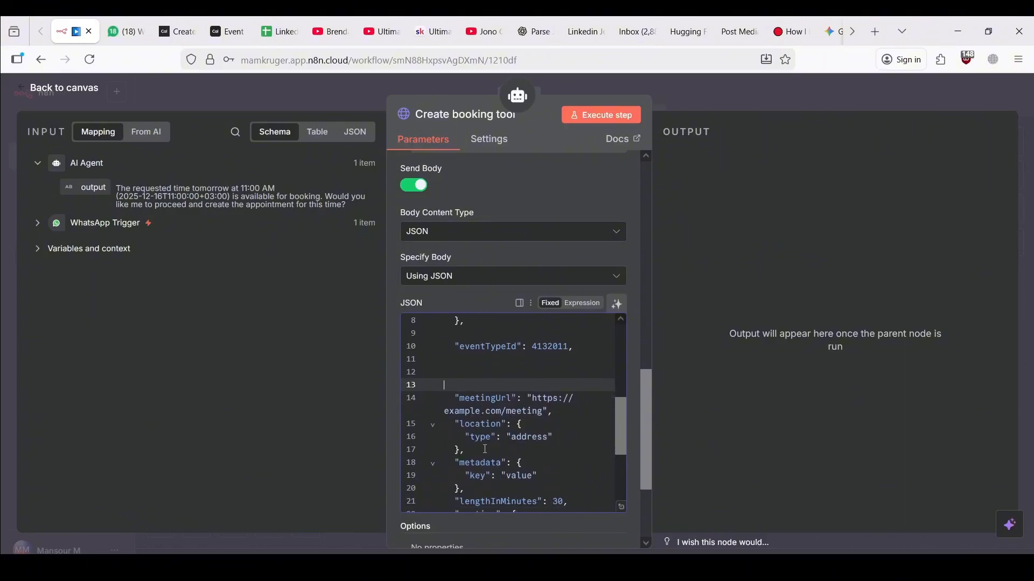
pyautogui.moveTo(485, 449); pyautogui.dragTo(443, 401)
pyautogui.press('BackSpace')
pyautogui.press('BackSpace')
pyautogui.press('BackSpace')
pyautogui.press('BackSpace')
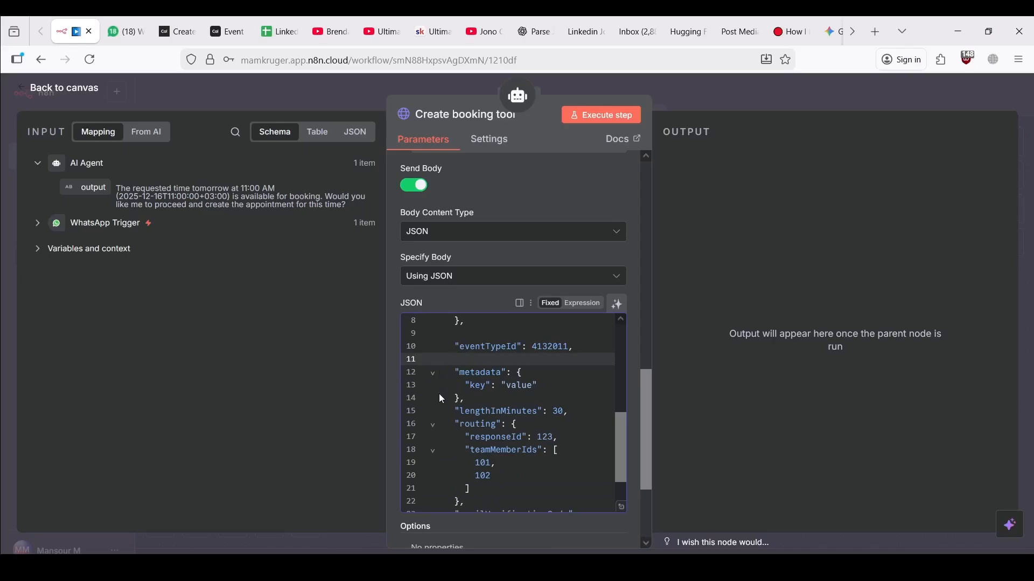
pyautogui.moveTo(472, 399); pyautogui.dragTo(440, 379)
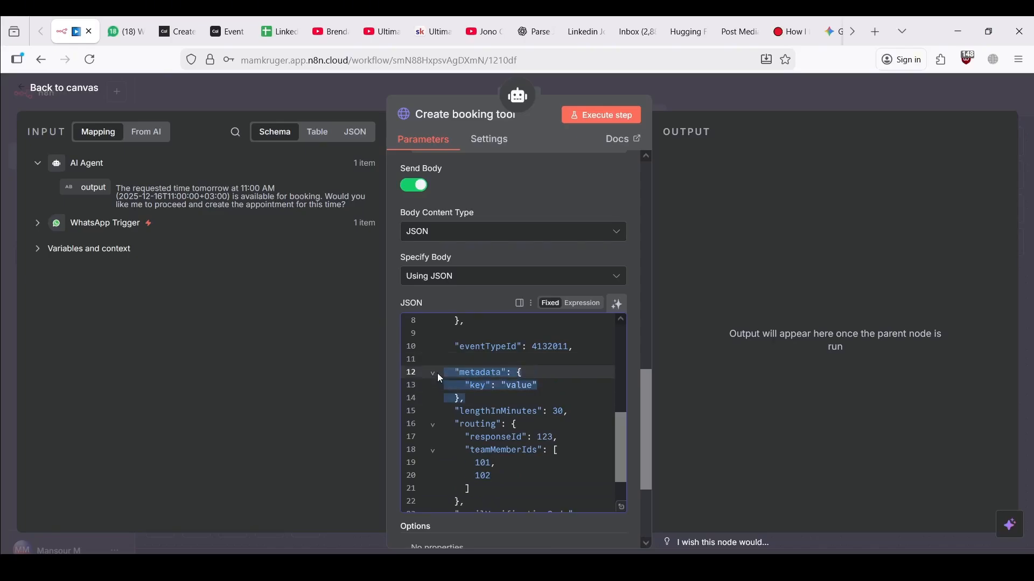
pyautogui.press('BackSpace')
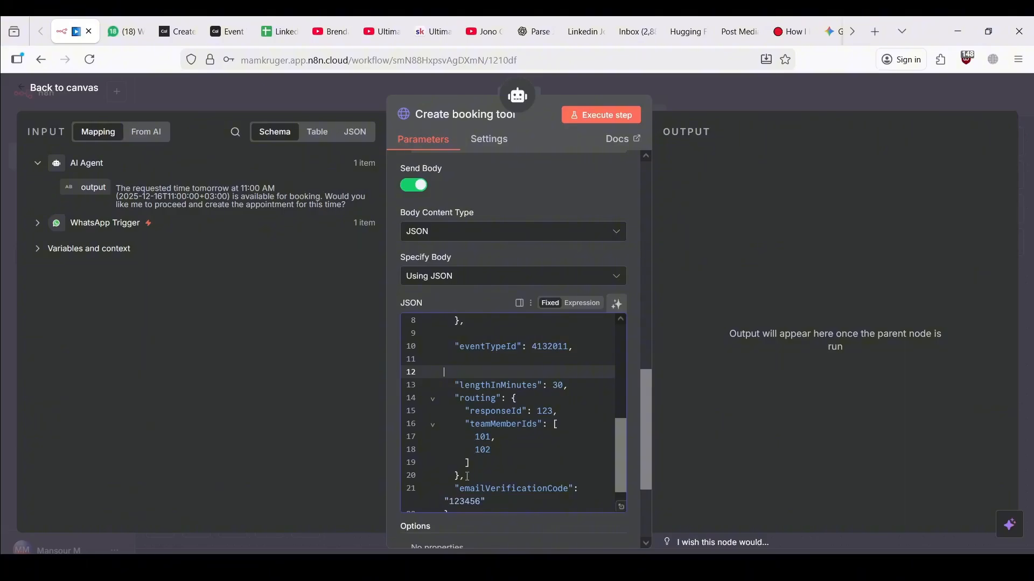
pyautogui.moveTo(468, 476); pyautogui.dragTo(442, 388)
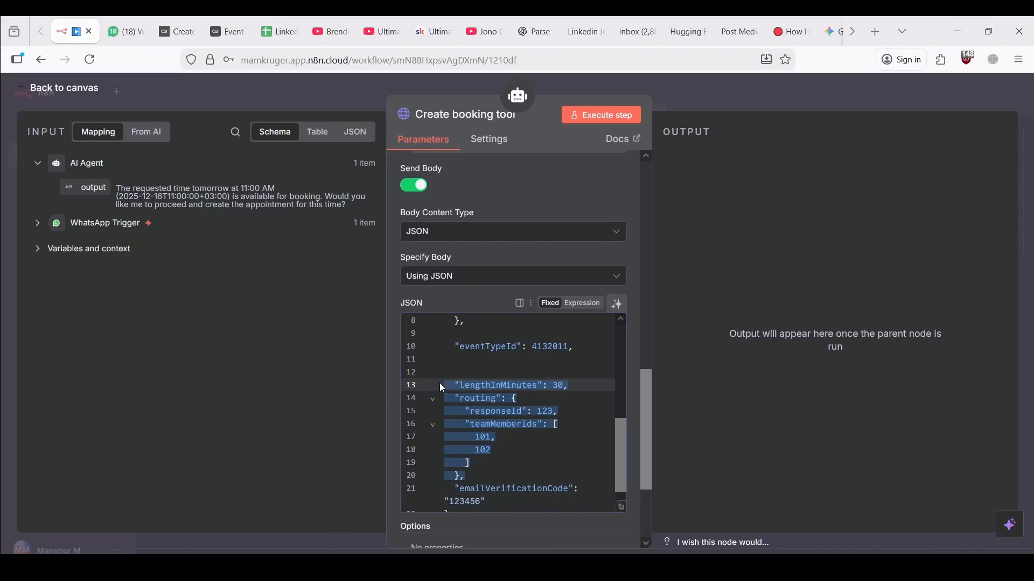
pyautogui.press('BackSpace')
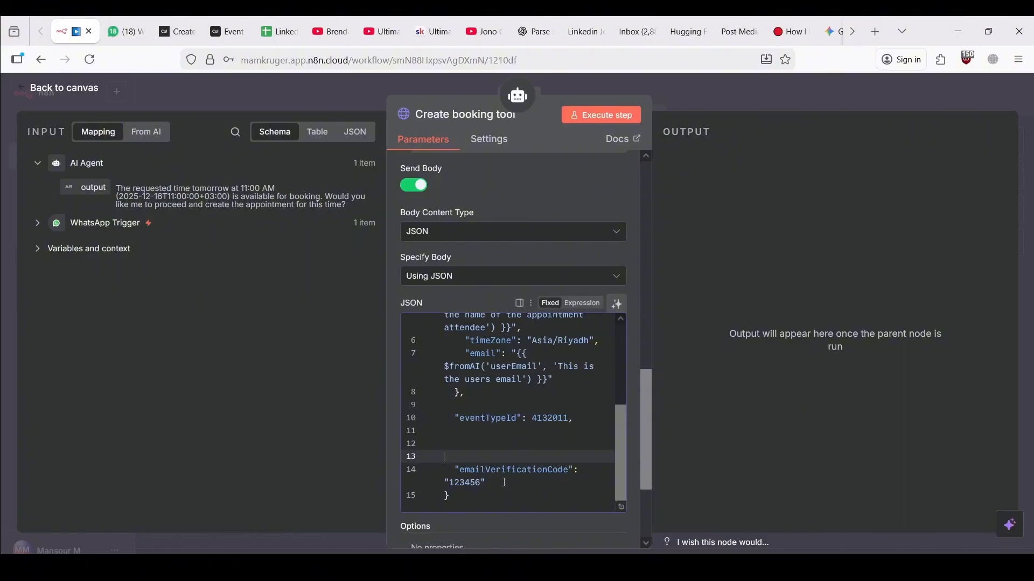
pyautogui.moveTo(504, 483); pyautogui.dragTo(445, 472)
pyautogui.press('BackSpace')
pyautogui.press('BackSpace')
pyautogui.press('BackSpace')
pyautogui.press('BackSpace')
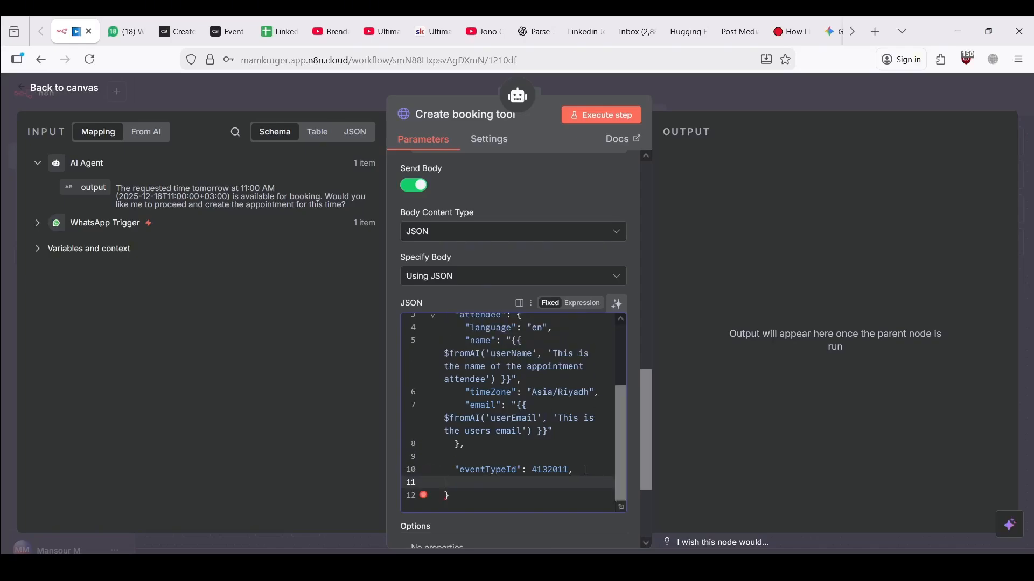
pyautogui.click(576, 470)
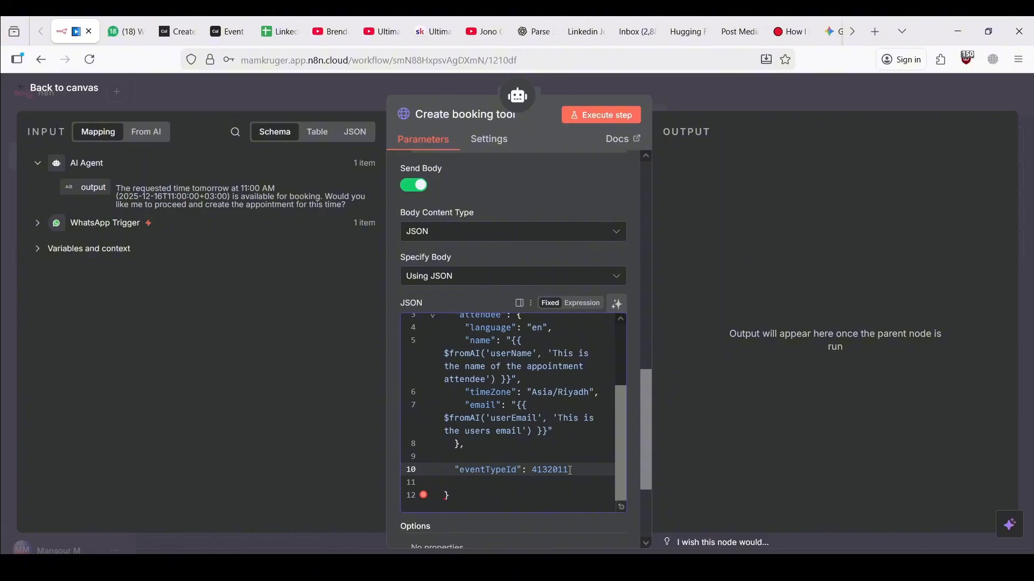
pyautogui.scroll(3, 567, 442)
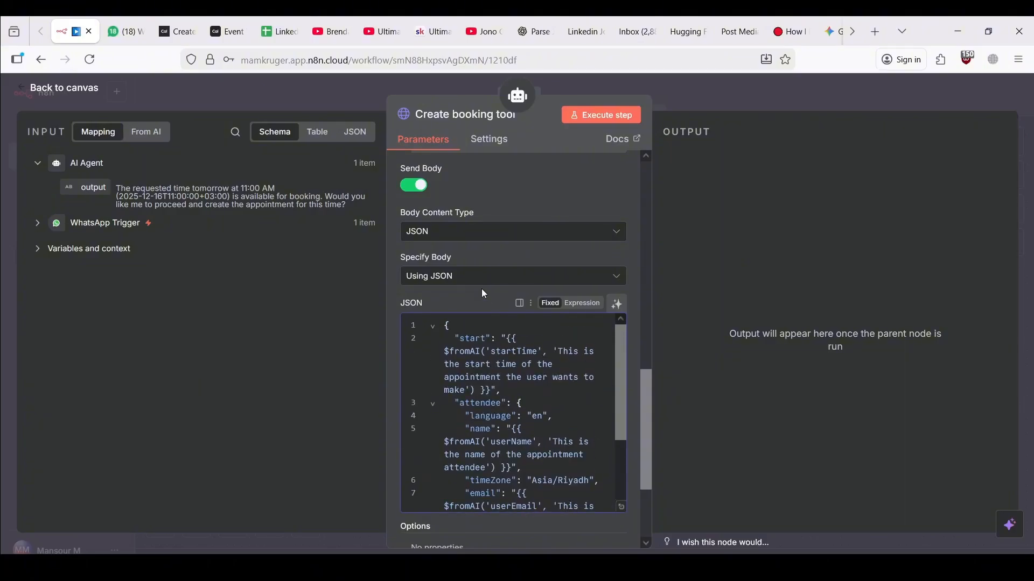
# Replace the Create booking description with booking an appointment once the user agrees to a specific time
pyautogui.scroll(10, 487, 280)
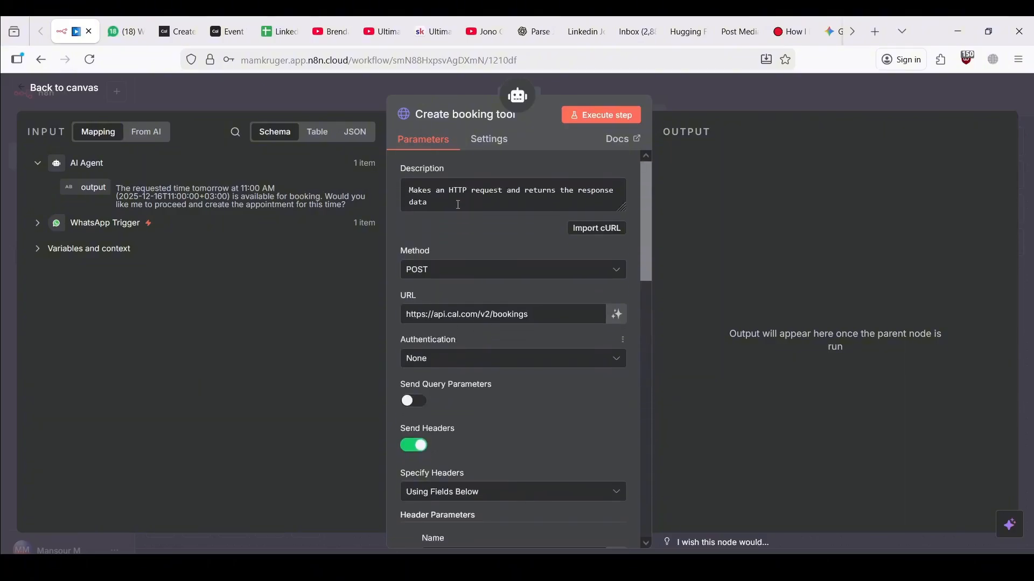
pyautogui.moveTo(458, 205); pyautogui.dragTo(408, 189)
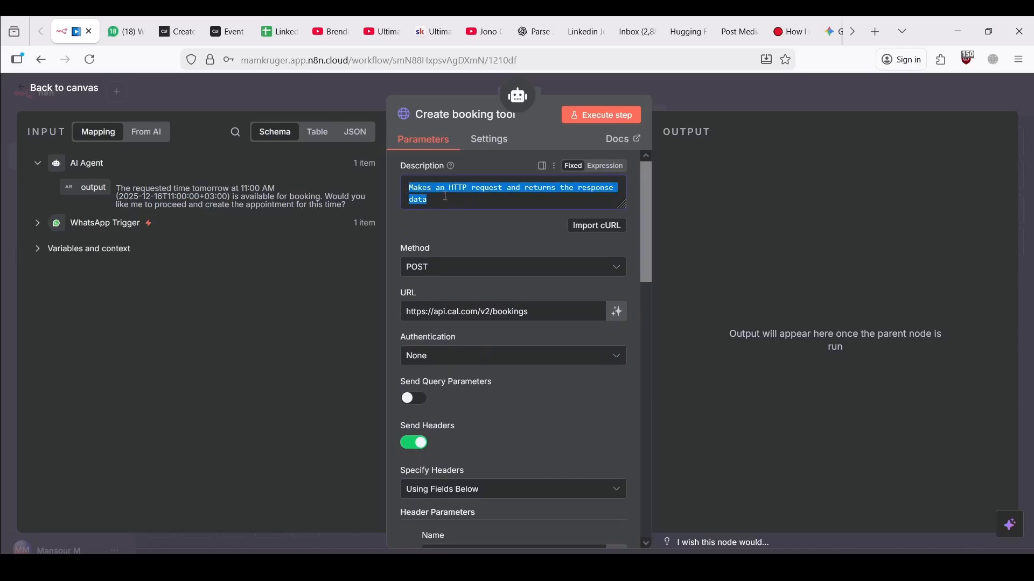
pyautogui.hotkey('alt', 'Tab')
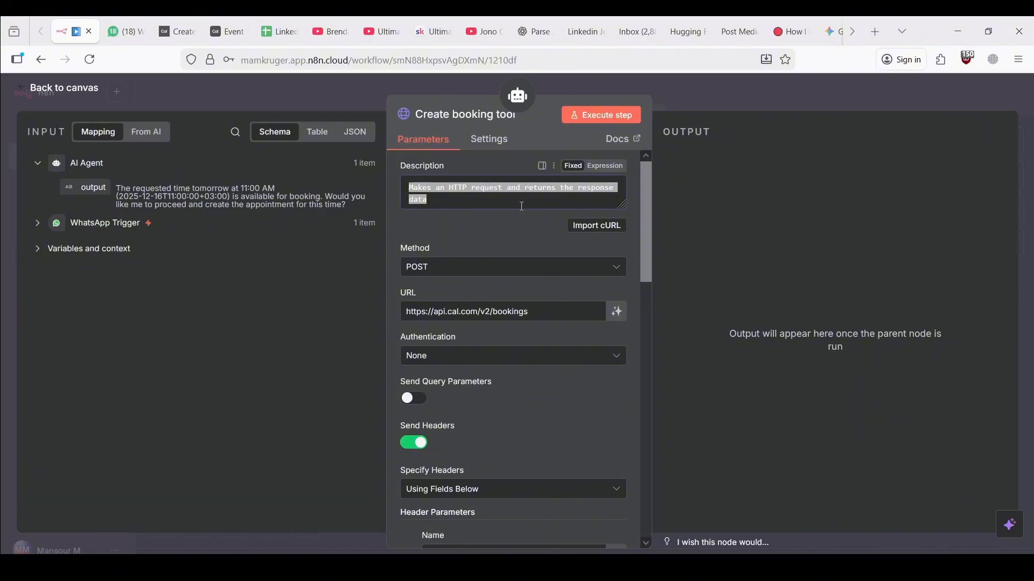
pyautogui.hotkey('alt', 'Tab')
pyautogui.press('BackSpace')
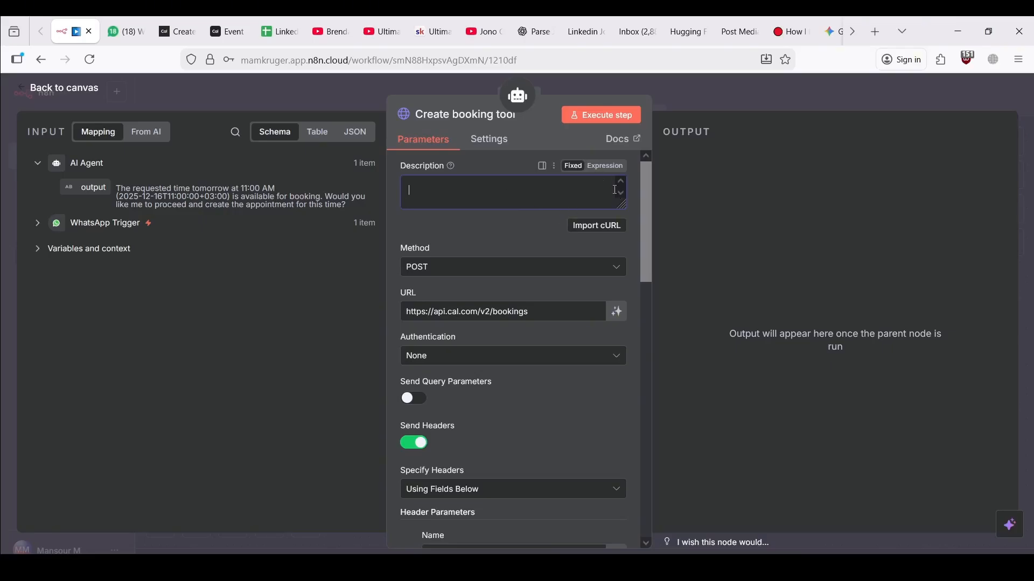
pyautogui.click(611, 168)
pyautogui.click(619, 248)
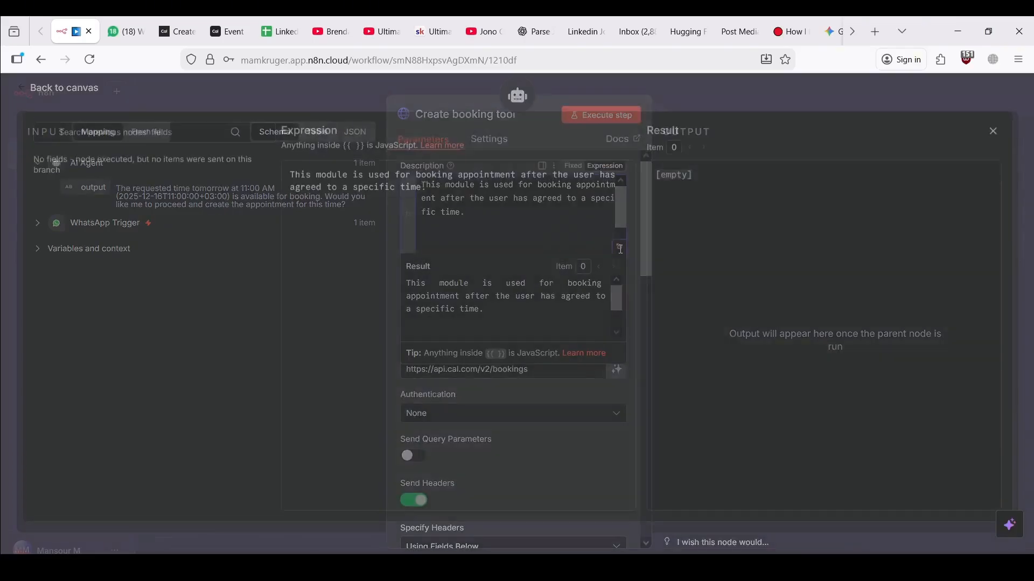
pyautogui.moveTo(327, 191); pyautogui.dragTo(466, 193)
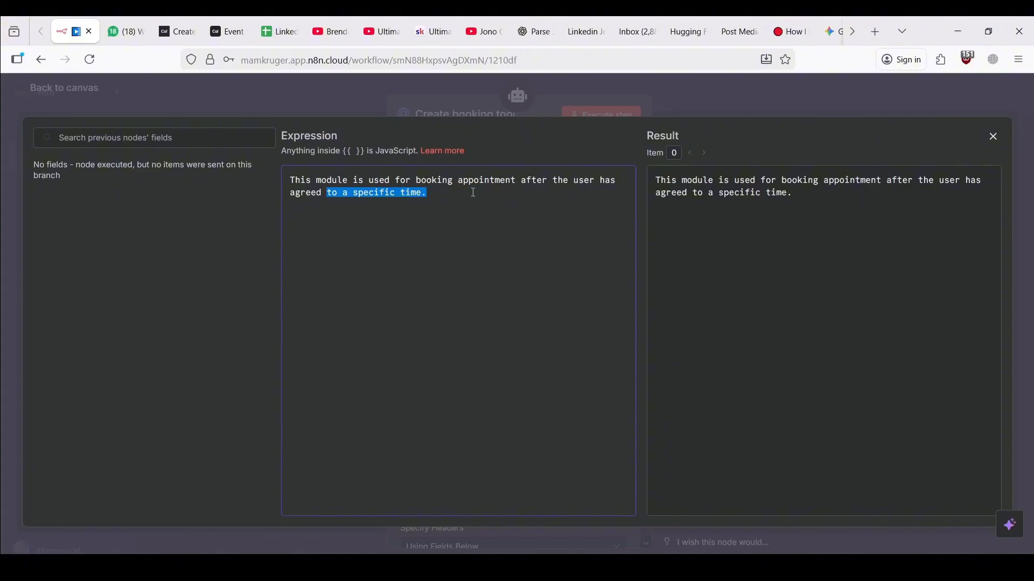
pyautogui.click(440, 177)
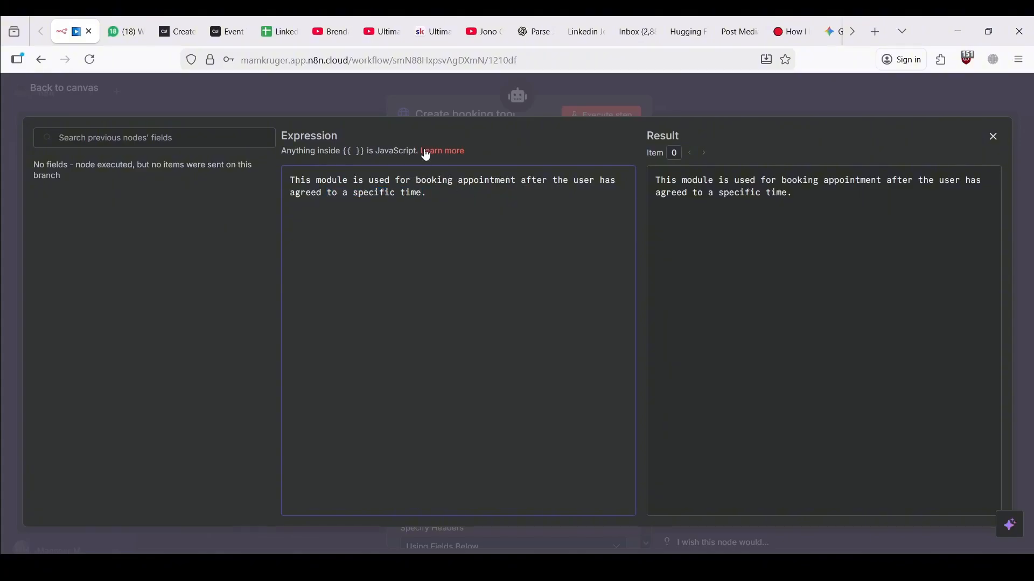
pyautogui.click(479, 98)
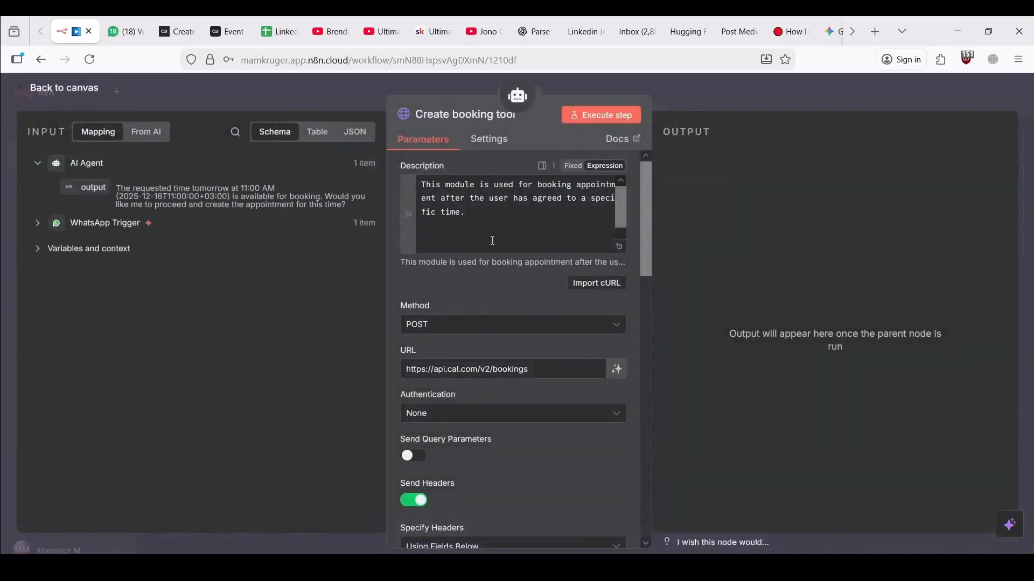
pyautogui.click(285, 99)
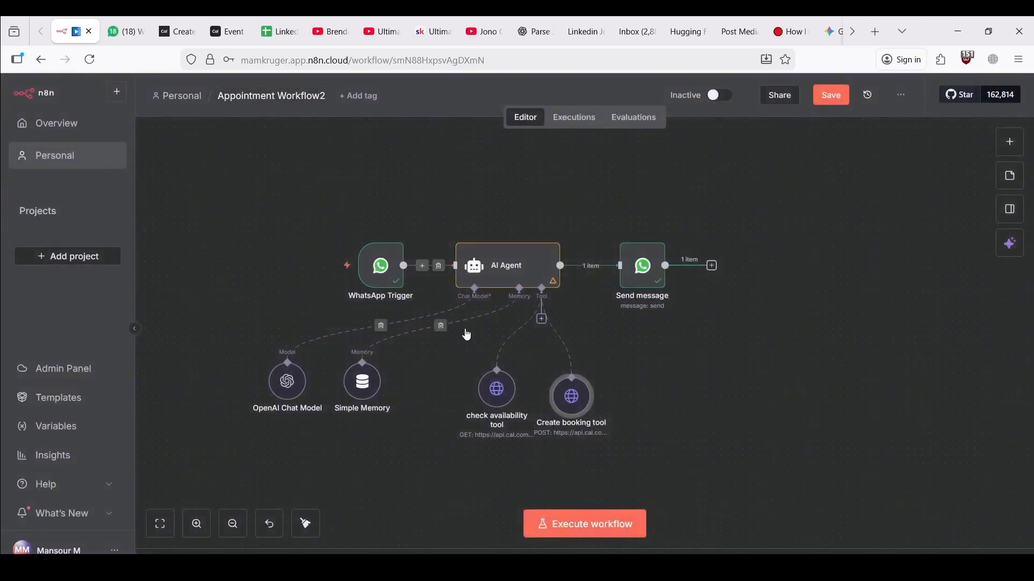
# Start a test run of the workflow so it waits for a WhatsApp message
pyautogui.moveTo(567, 407); pyautogui.dragTo(589, 399)
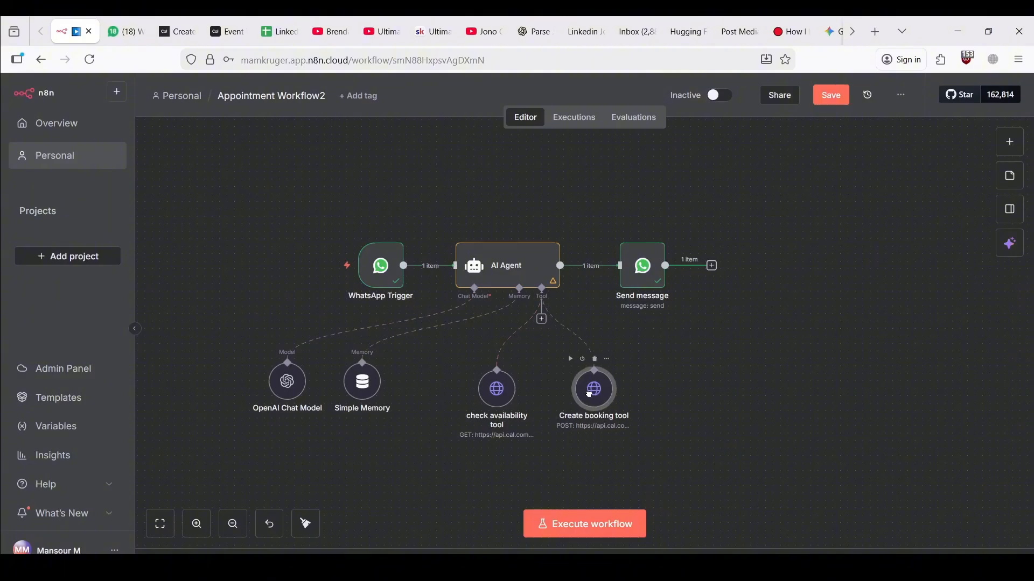
pyautogui.click(584, 523)
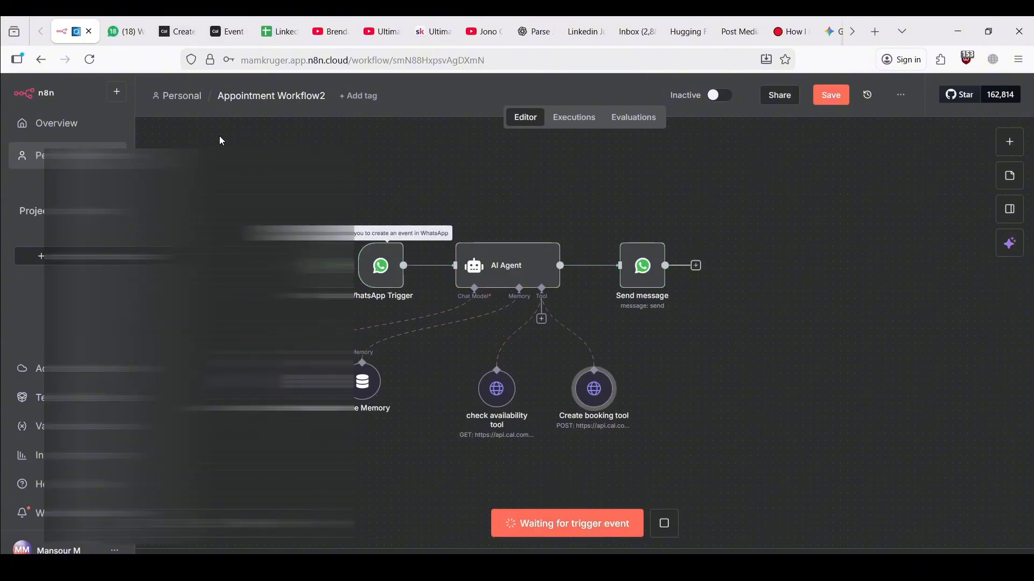
pyautogui.click(125, 31)
# Resend the 8:34 request for an appointment tomorrow at 11 am to the agent
pyautogui.doubleClick(783, 451)
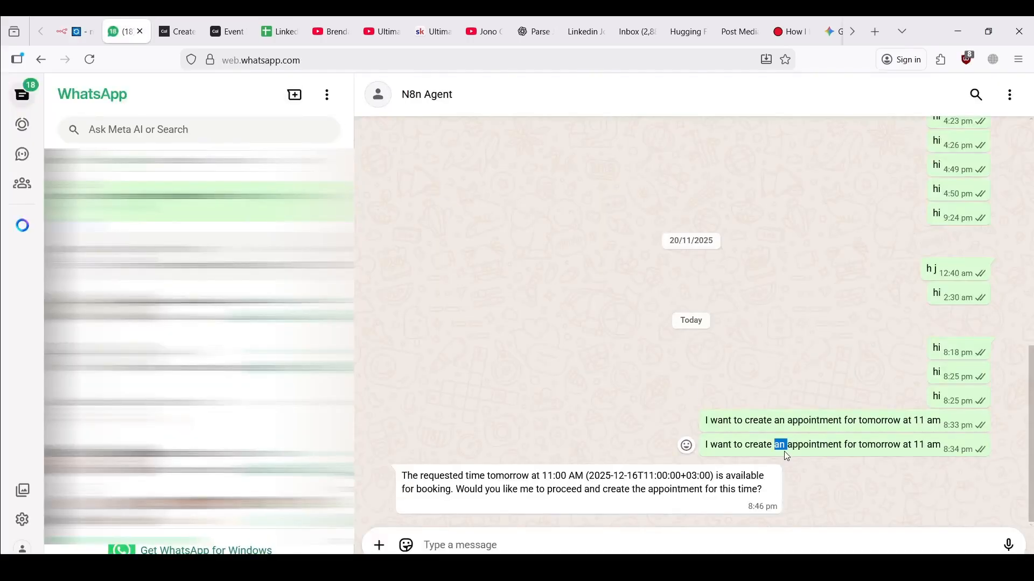
pyautogui.tripleClick(783, 452)
pyautogui.hotkey('ctrl', 'c')
pyautogui.click(689, 541)
pyautogui.hotkey('ctrl', 'v')
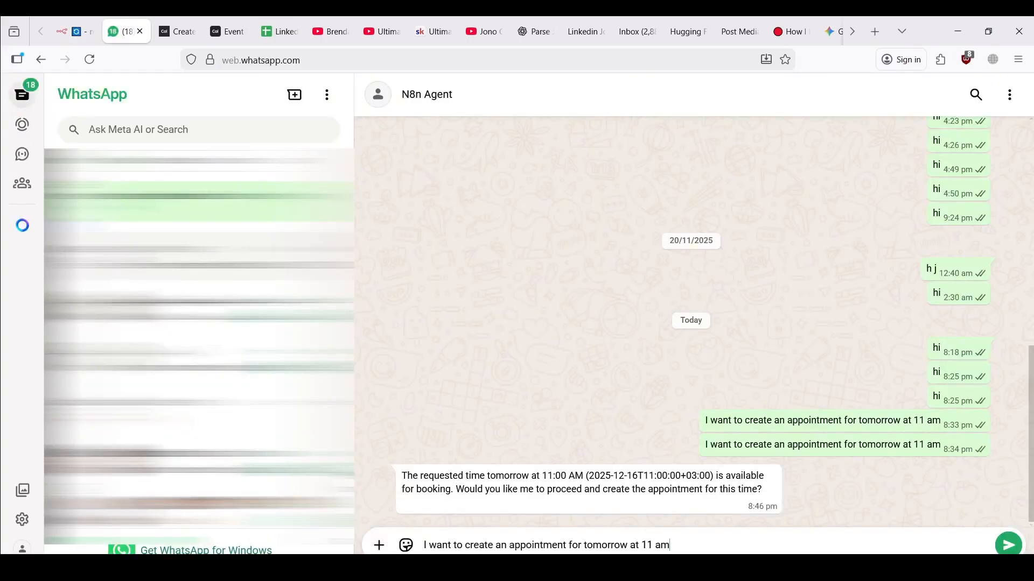
pyautogui.press('Return')
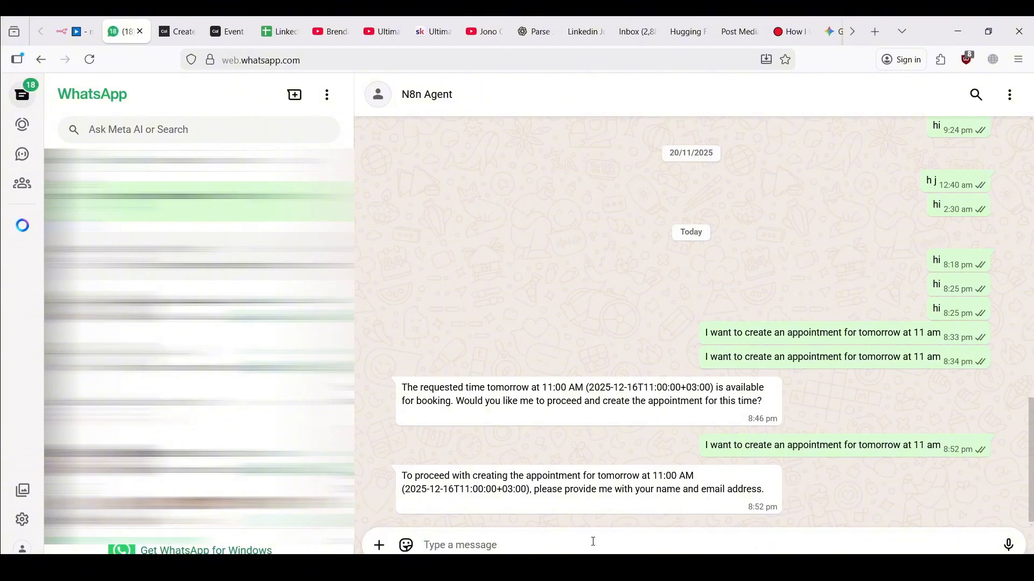
pyautogui.click(75, 31)
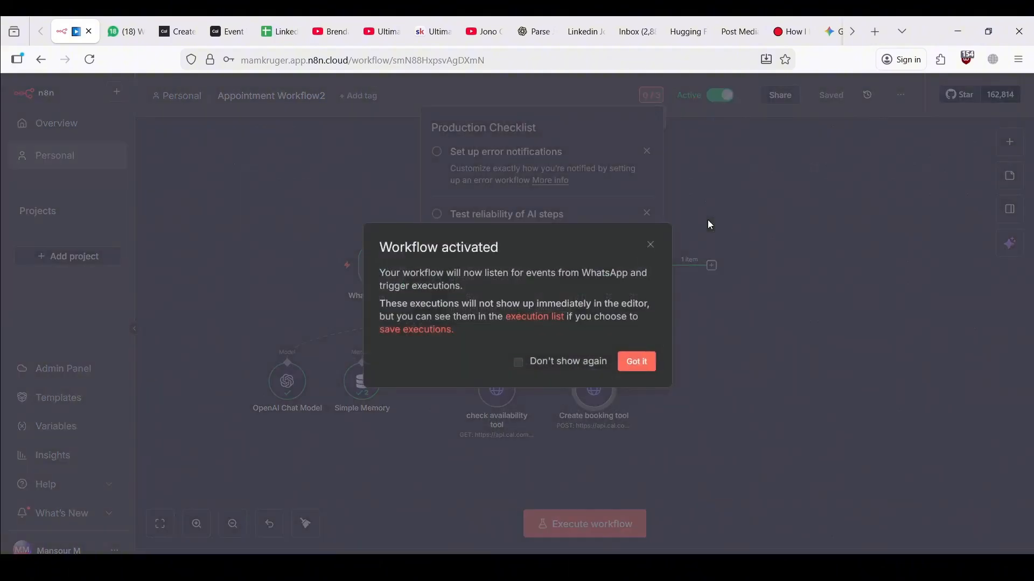
# Dismiss the Workflow activated notice and the Production Checklist popover
pyautogui.click(636, 361)
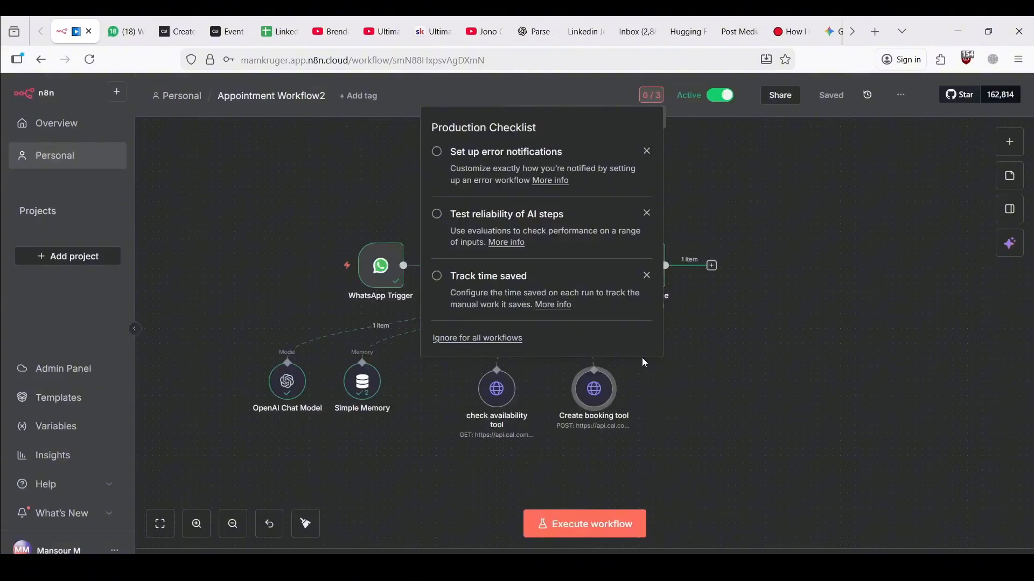
pyautogui.click(775, 231)
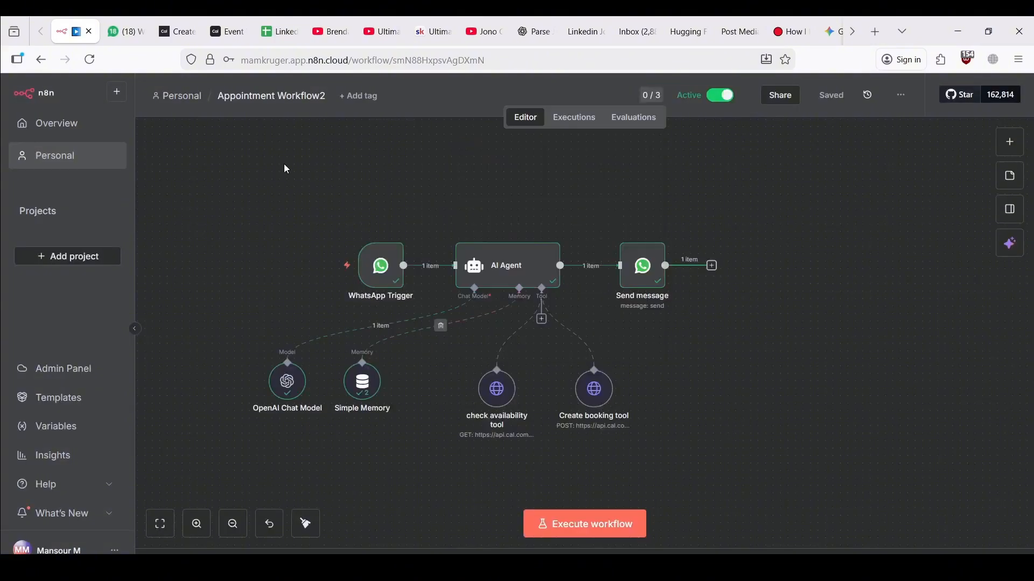
pyautogui.click(121, 31)
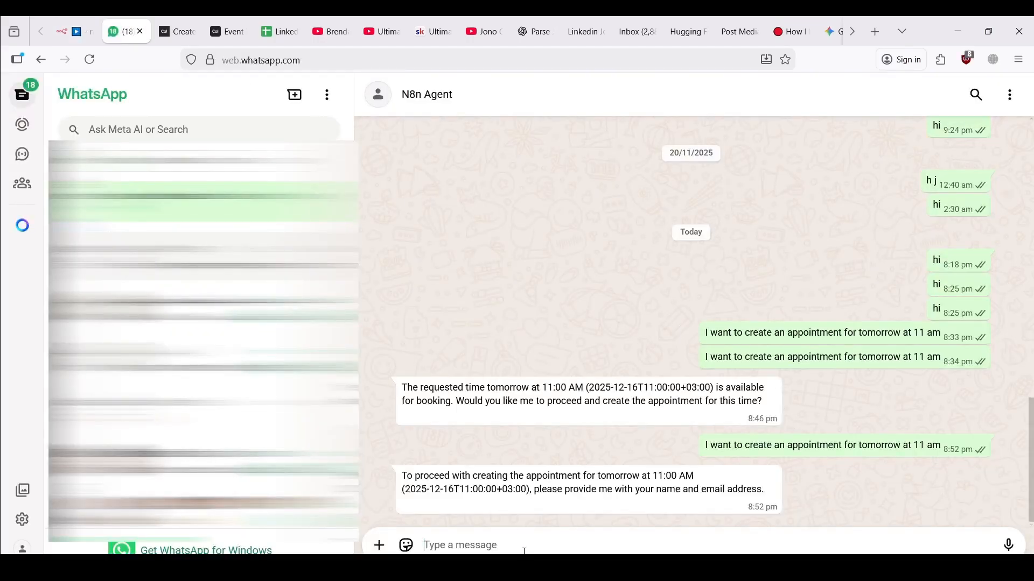
# Reply to the agent with the user's name and email address
pyautogui.write('My ')
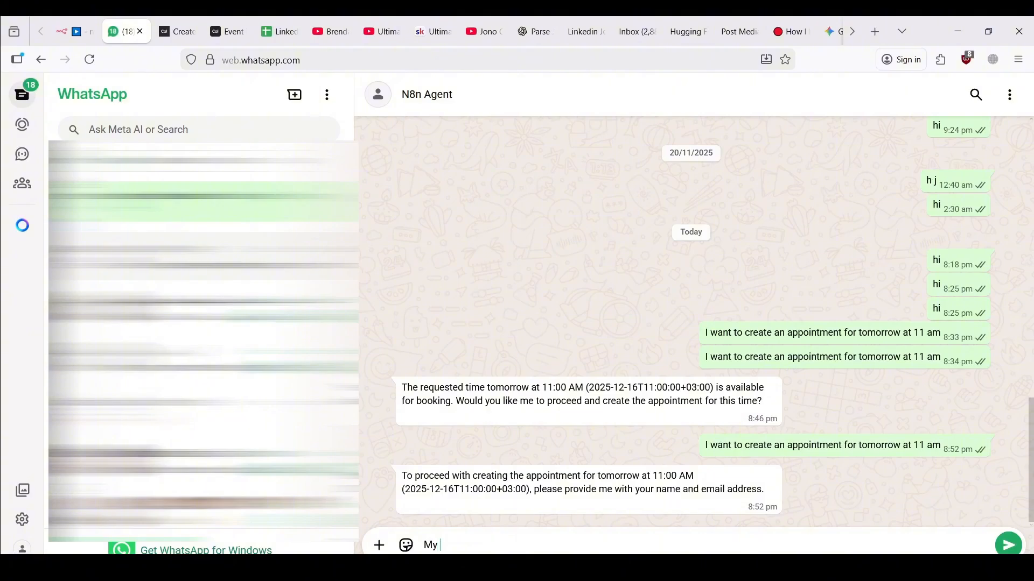
pyautogui.write('name is John and my emal')
pyautogui.press('BackSpace')
pyautogui.press('BackSpace')
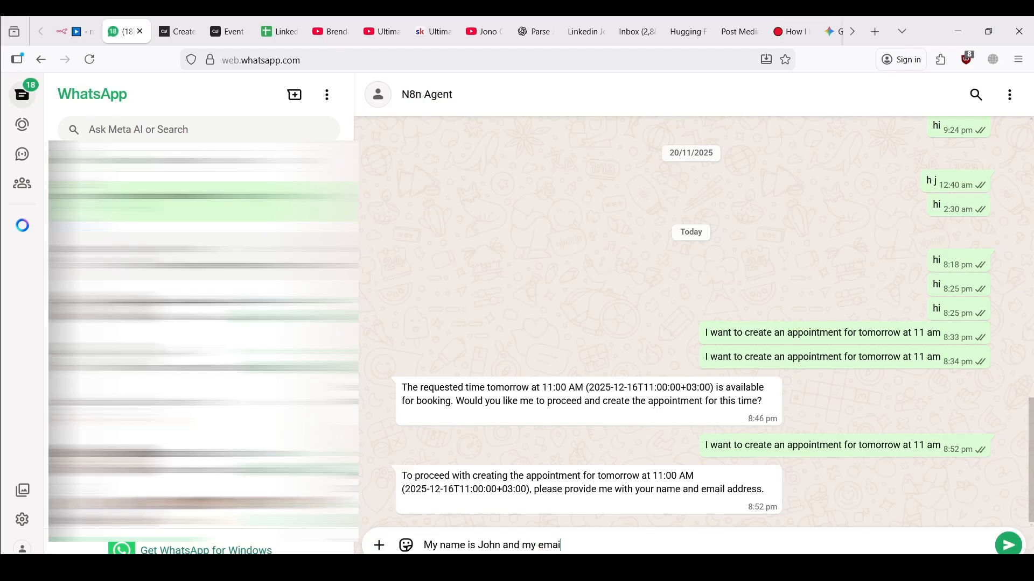
pyautogui.press('Return')
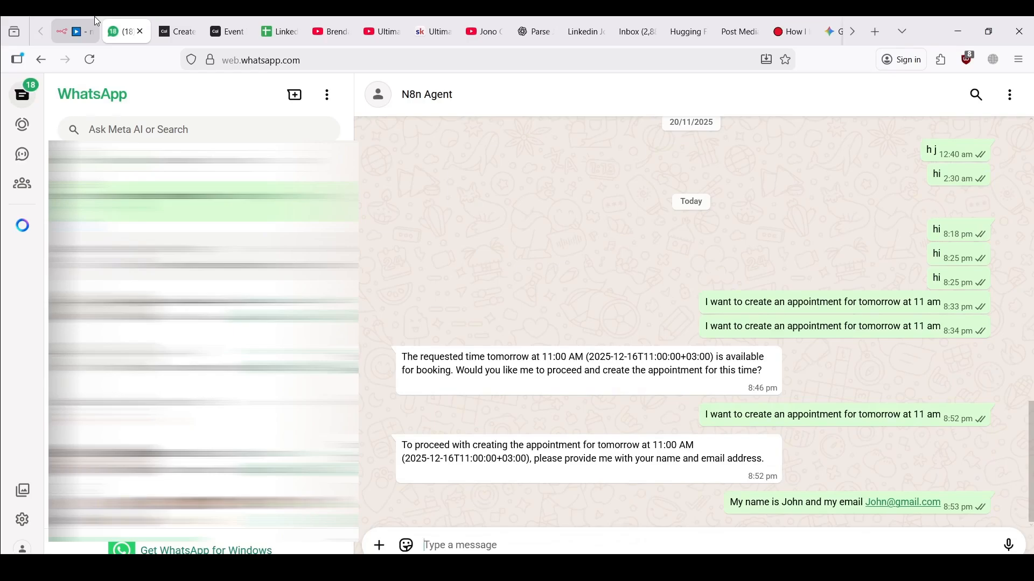
# After checking the n8n run, reply 'Yes confirm' to book the 11 am slot
pyautogui.click(95, 18)
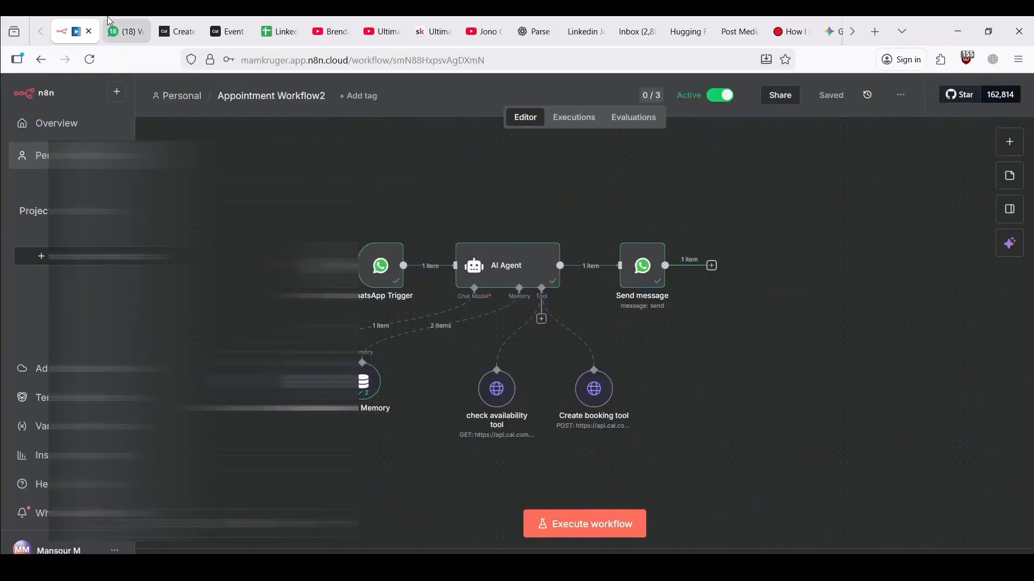
pyautogui.click(121, 31)
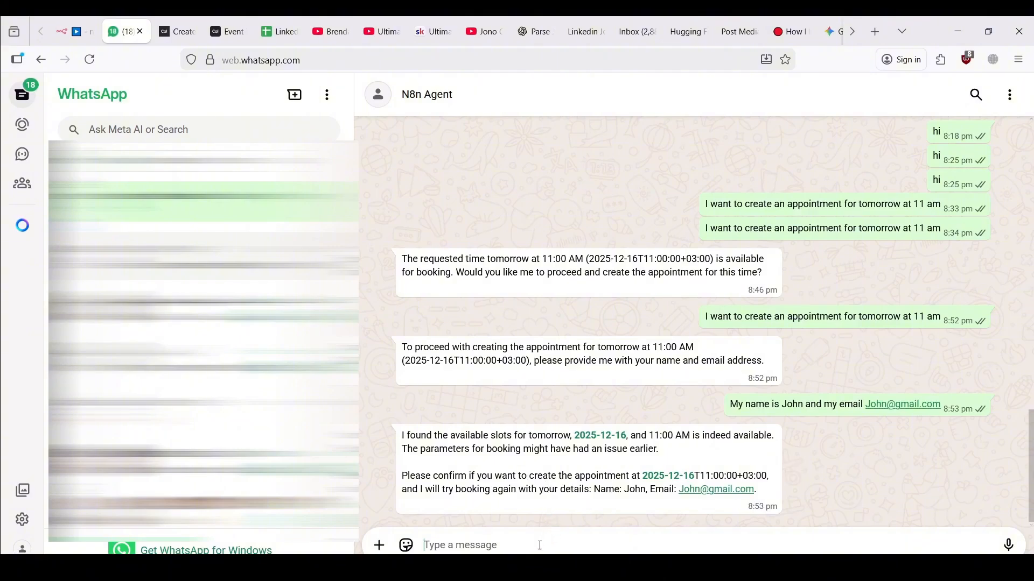
pyautogui.write('Yes confirm')
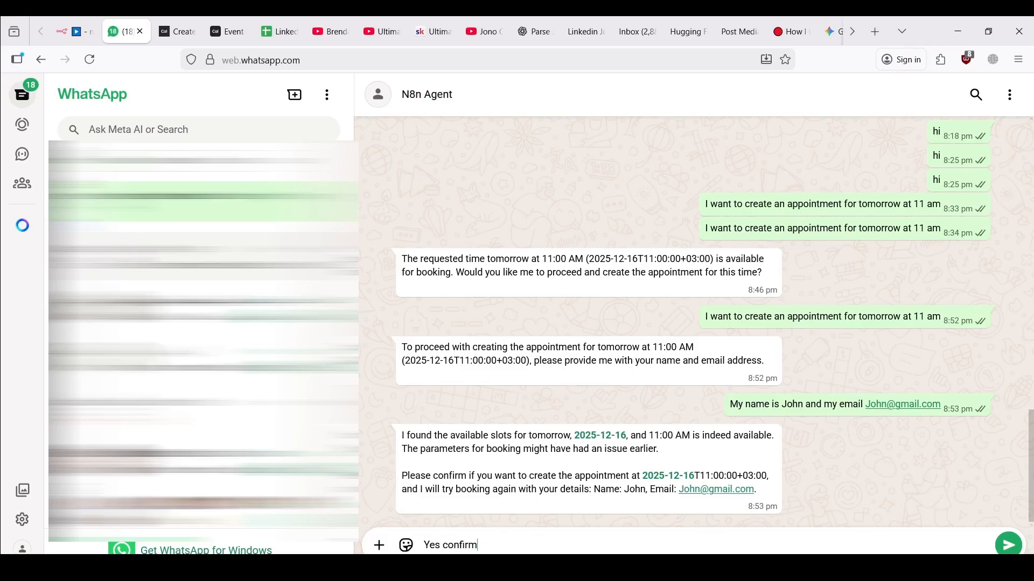
pyautogui.press('Return')
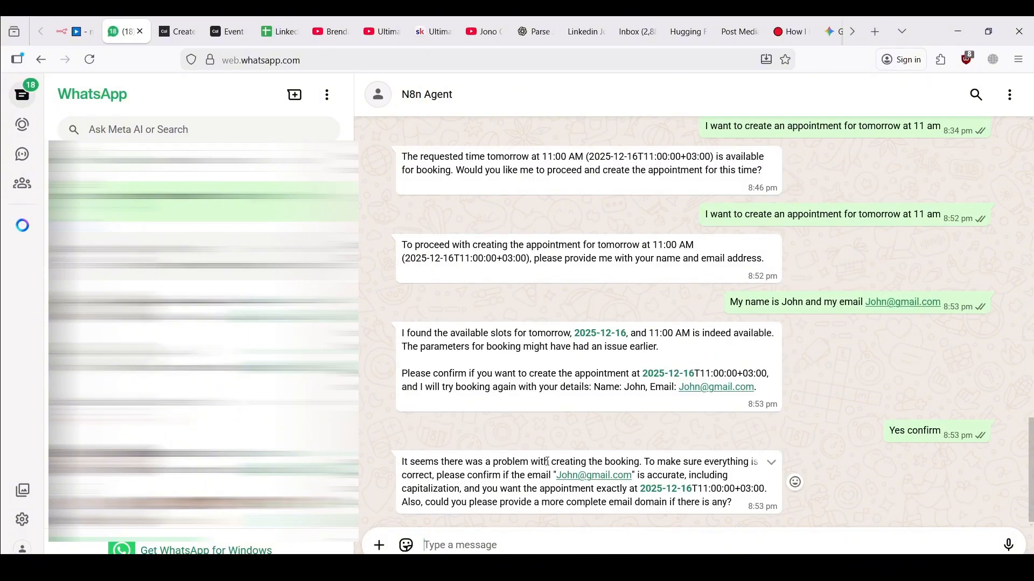
# Inspect the Create booking tool's cal-api-version 2024-08-13 header and JSON attendee body
pyautogui.click(78, 24)
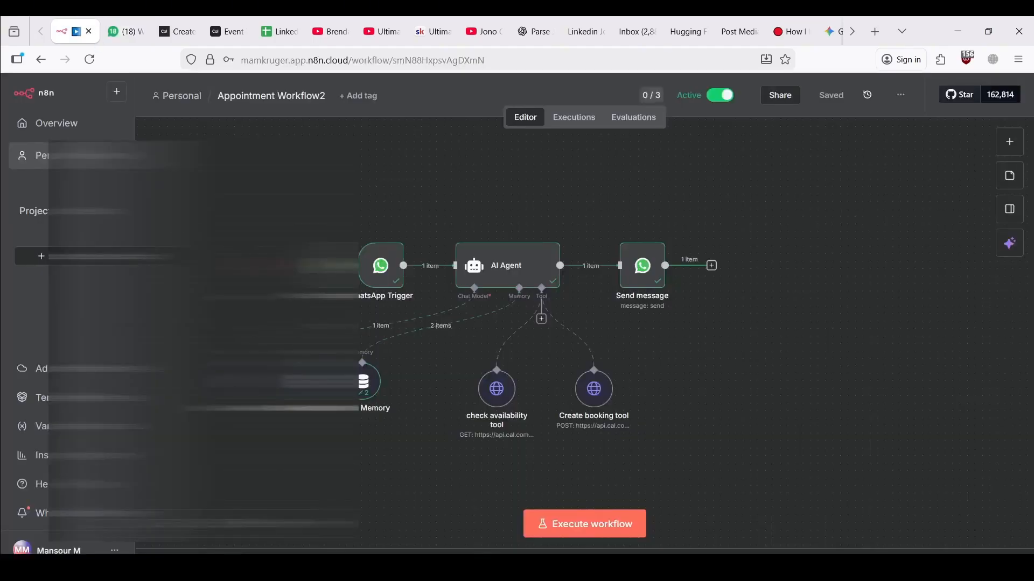
pyautogui.doubleClick(588, 392)
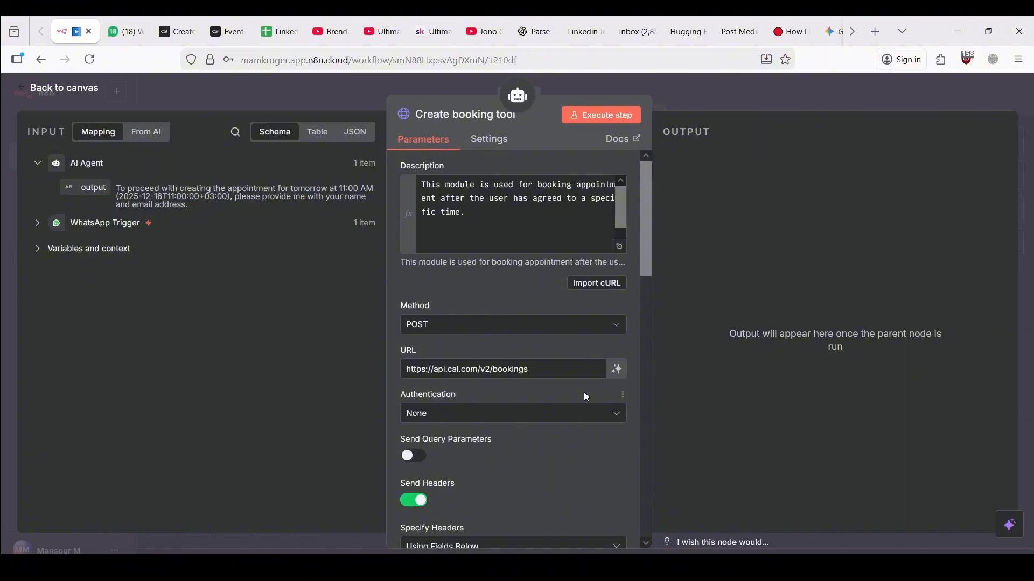
pyautogui.scroll(-5, 577, 399)
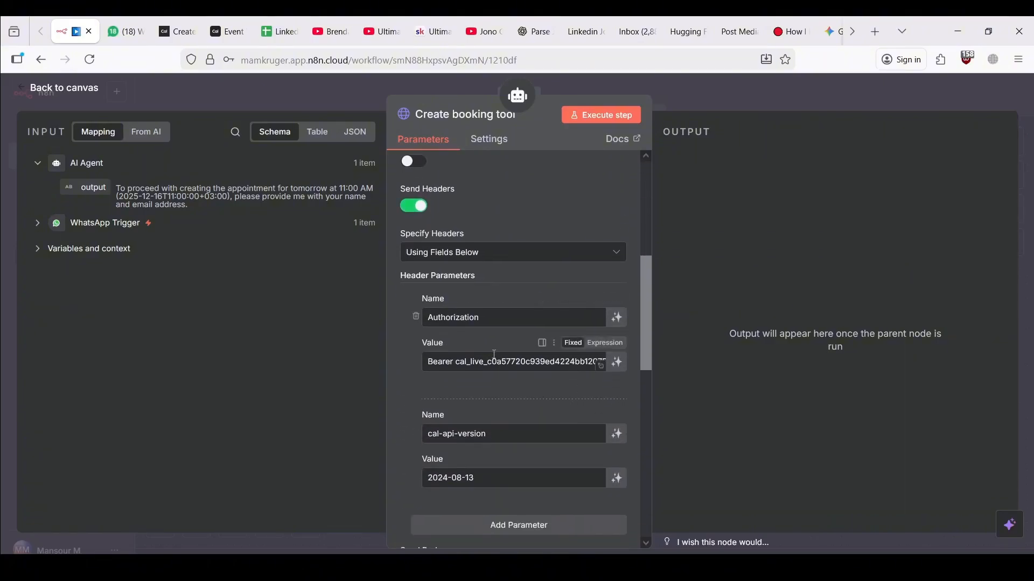
pyautogui.scroll(-3, 497, 420)
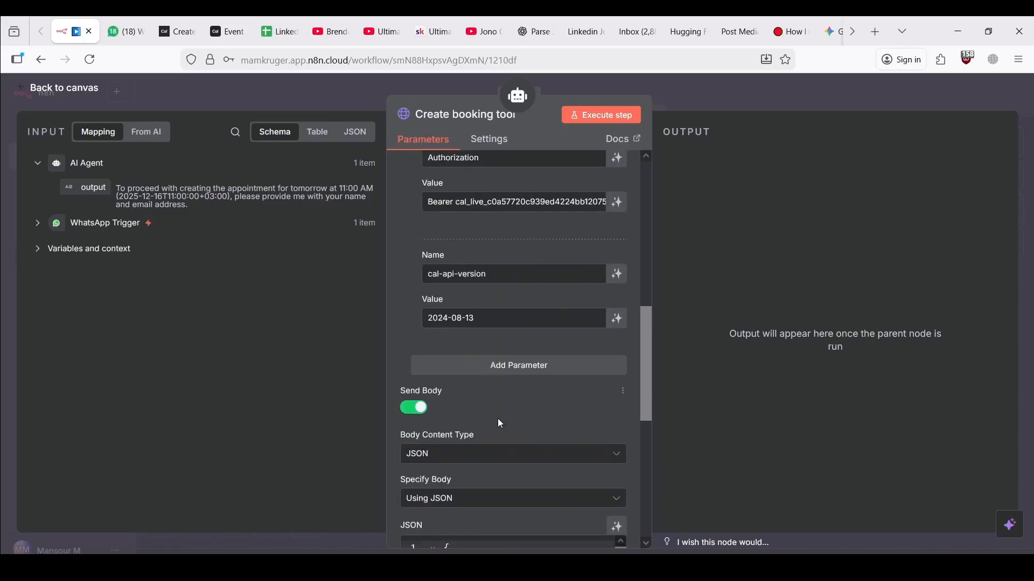
pyautogui.scroll(-2, 509, 314)
pyautogui.scroll(-2, 526, 449)
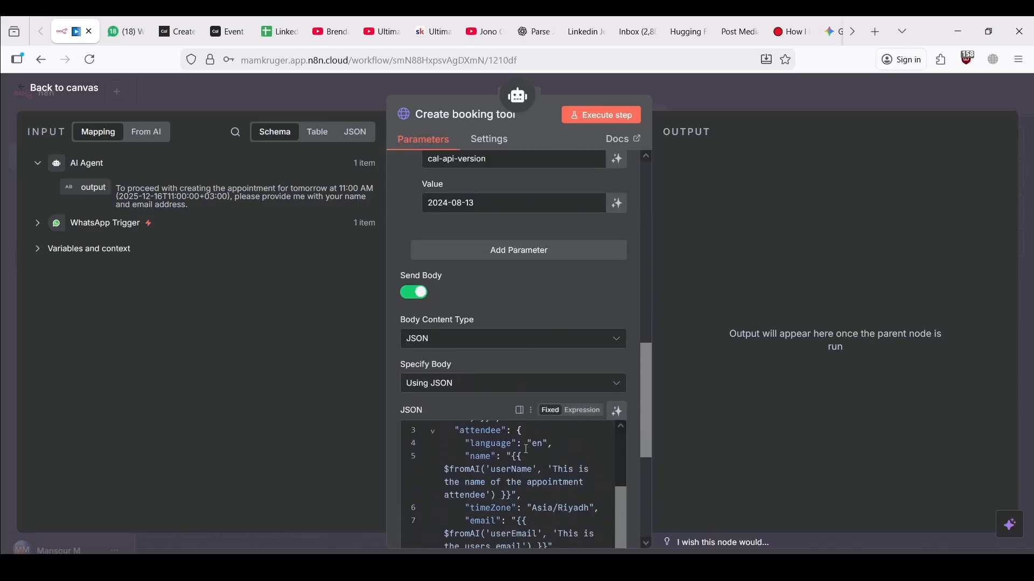
pyautogui.scroll(2, 526, 449)
pyautogui.scroll(1, 527, 449)
pyautogui.scroll(-2, 629, 450)
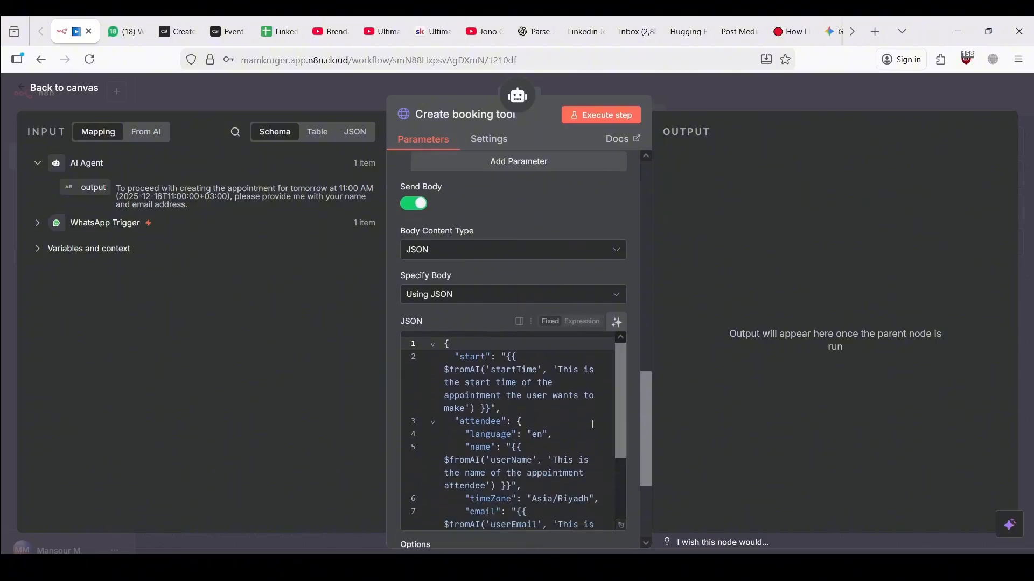
pyautogui.scroll(-1, 589, 419)
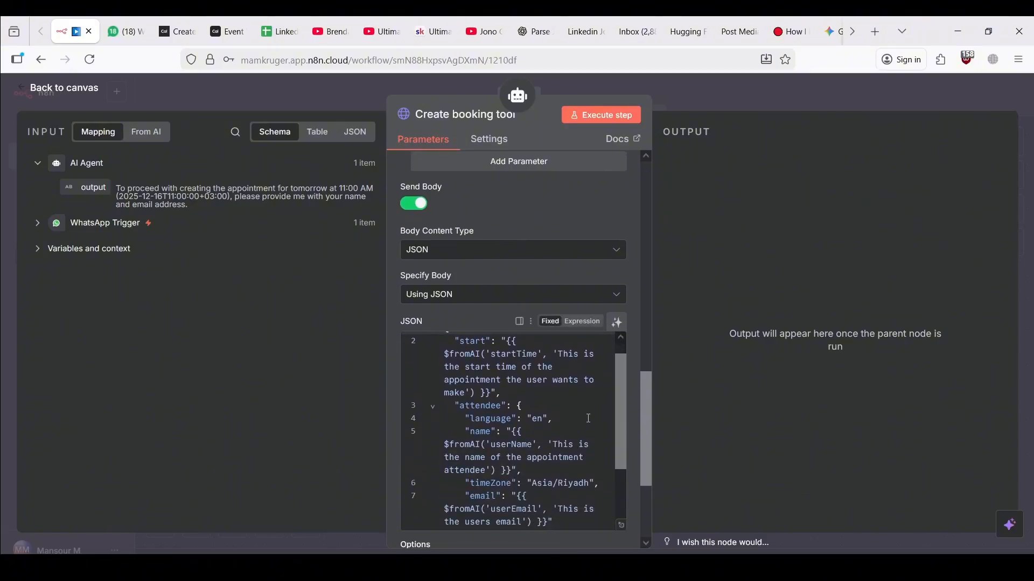
pyautogui.scroll(-1, 589, 416)
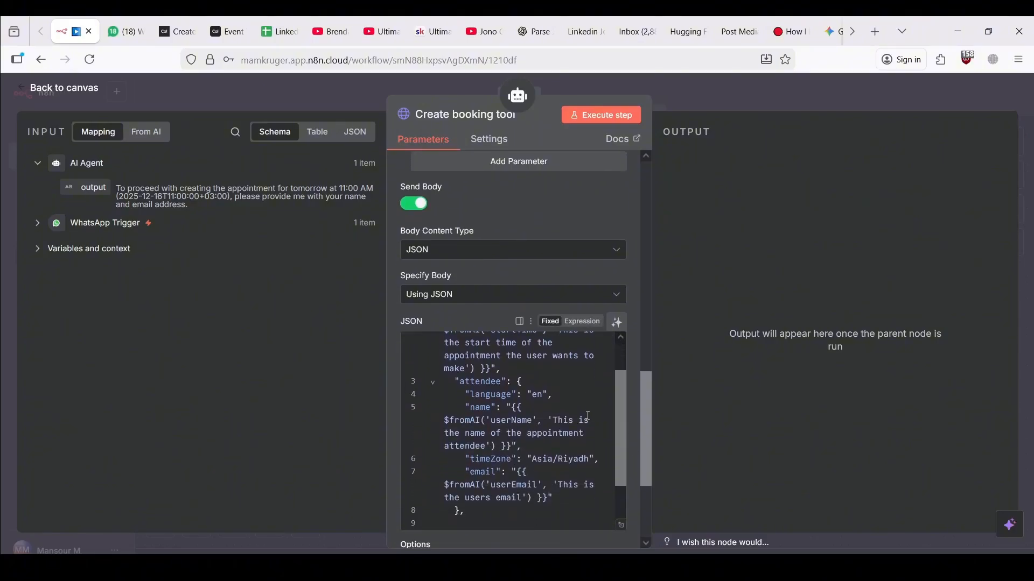
pyautogui.scroll(-1, 589, 416)
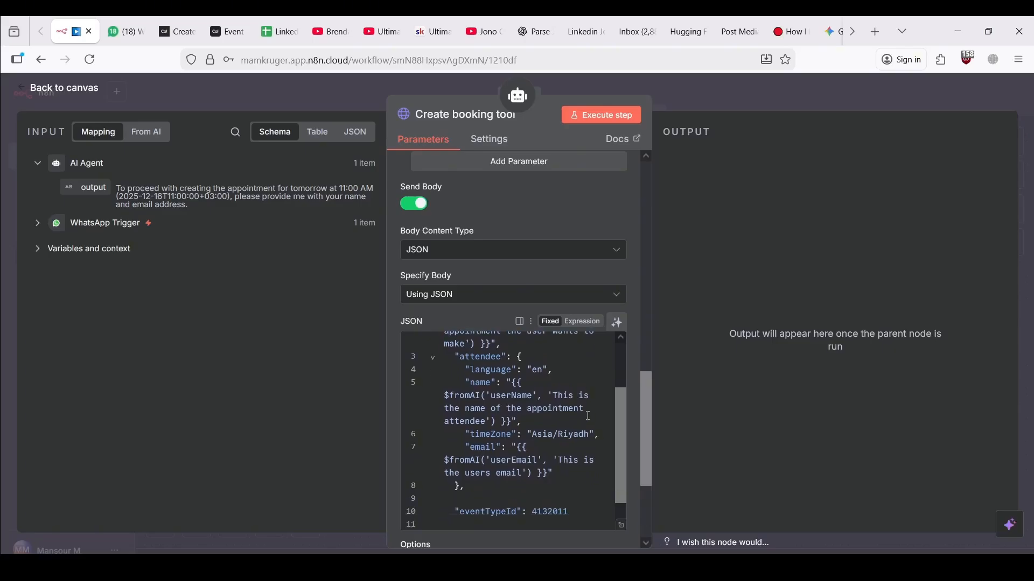
pyautogui.scroll(-1, 589, 416)
pyautogui.scroll(2, 588, 416)
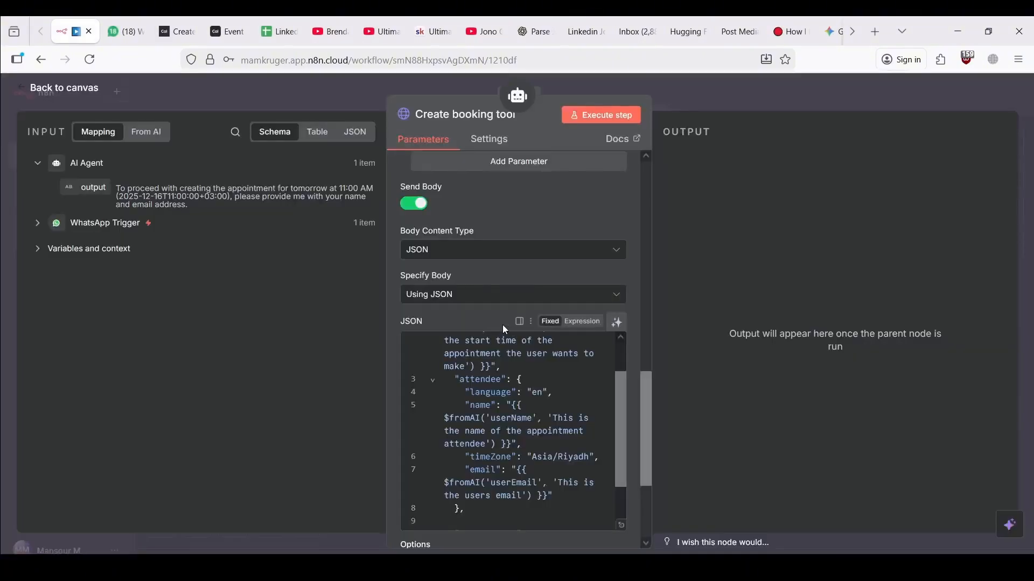
pyautogui.scroll(-3, 404, 312)
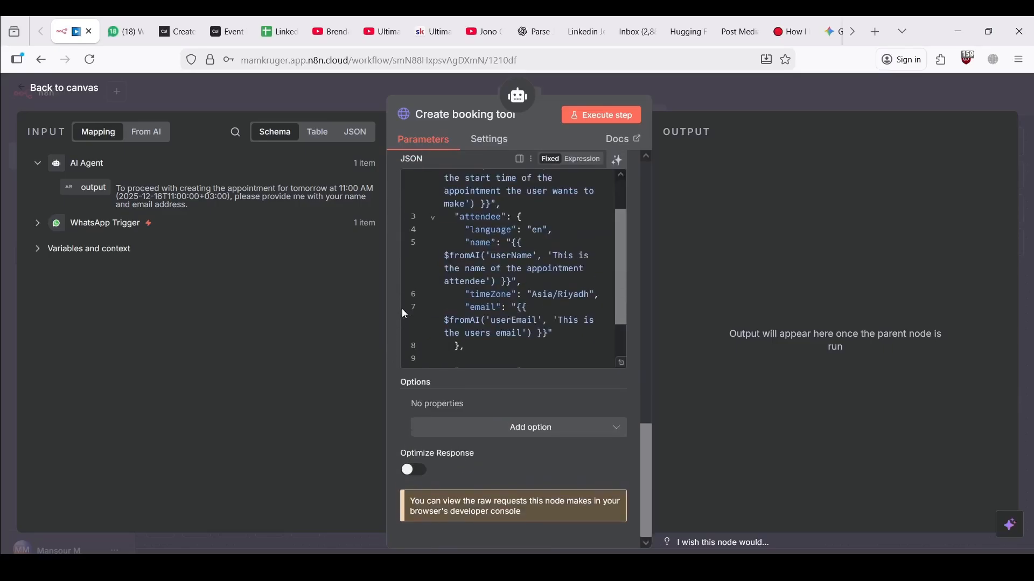
pyautogui.scroll(6, 416, 373)
# Add a Content-Type header with value application/json to the Create booking tool
pyautogui.scroll(-2, 408, 344)
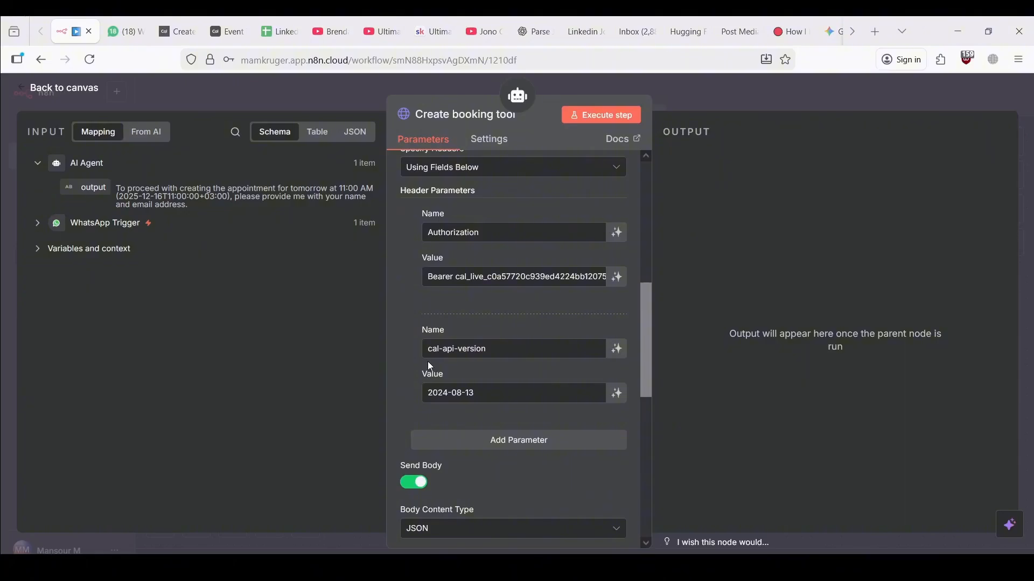
pyautogui.scroll(1, 427, 361)
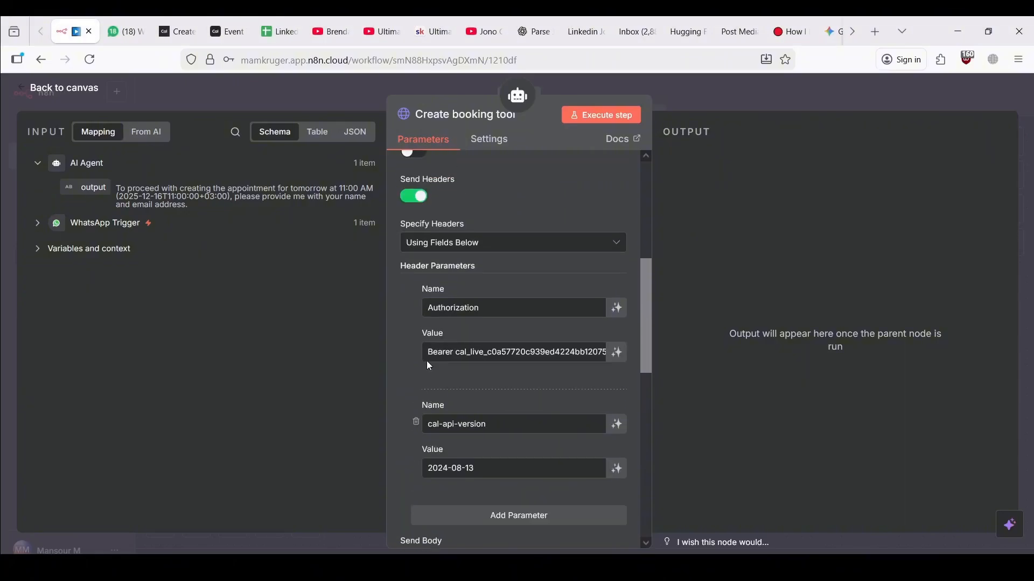
pyautogui.scroll(-1, 431, 301)
pyautogui.click(477, 442)
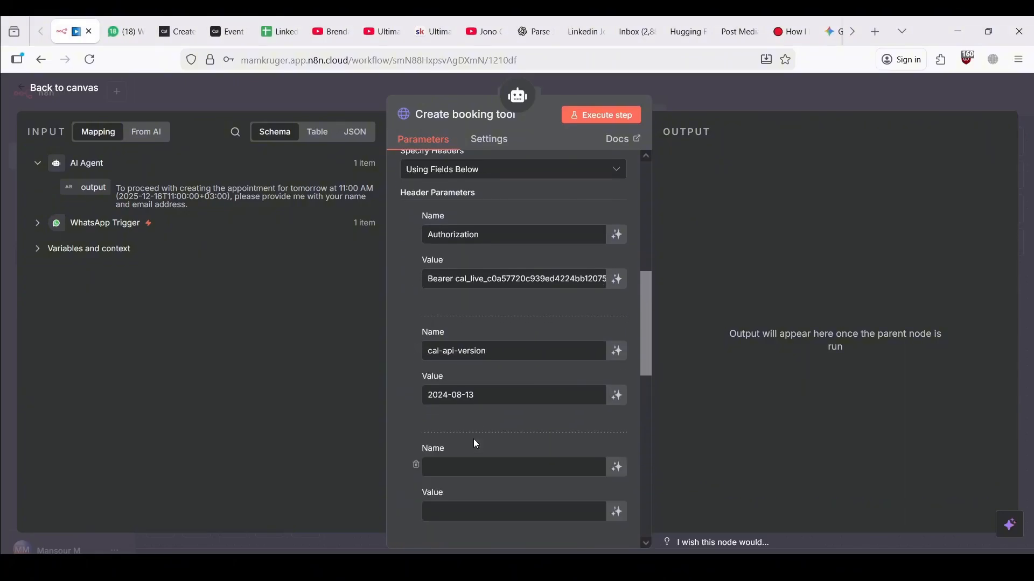
pyautogui.scroll(-1, 473, 439)
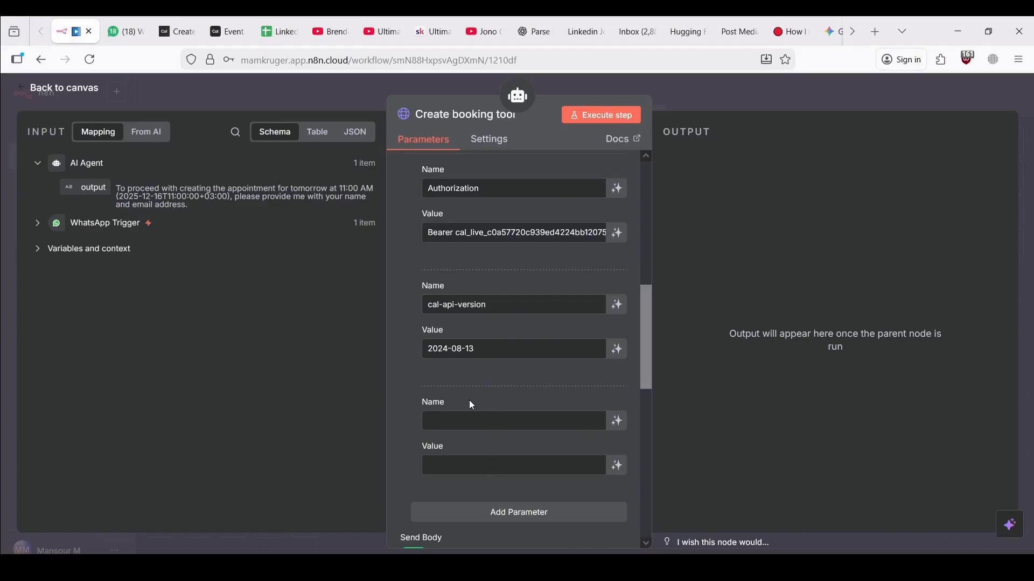
pyautogui.click(468, 420)
pyautogui.write('Content-Type')
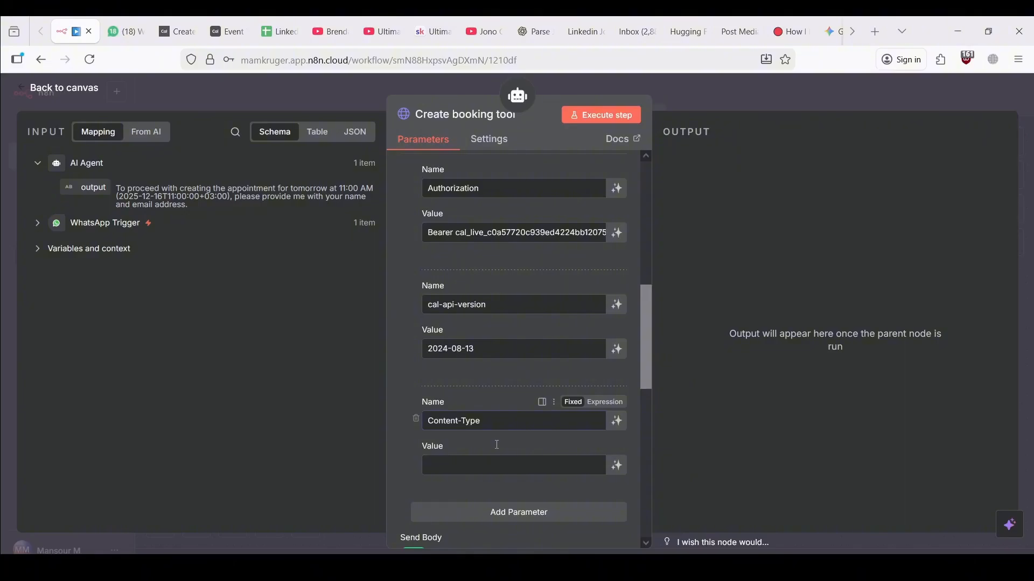
pyautogui.click(495, 465)
pyautogui.write('application/json')
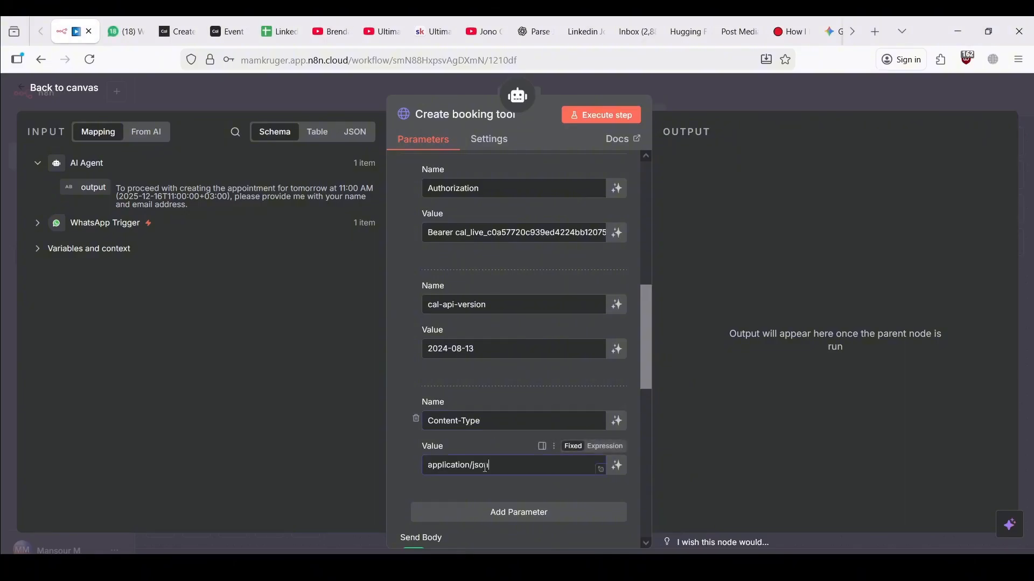
pyautogui.click(331, 86)
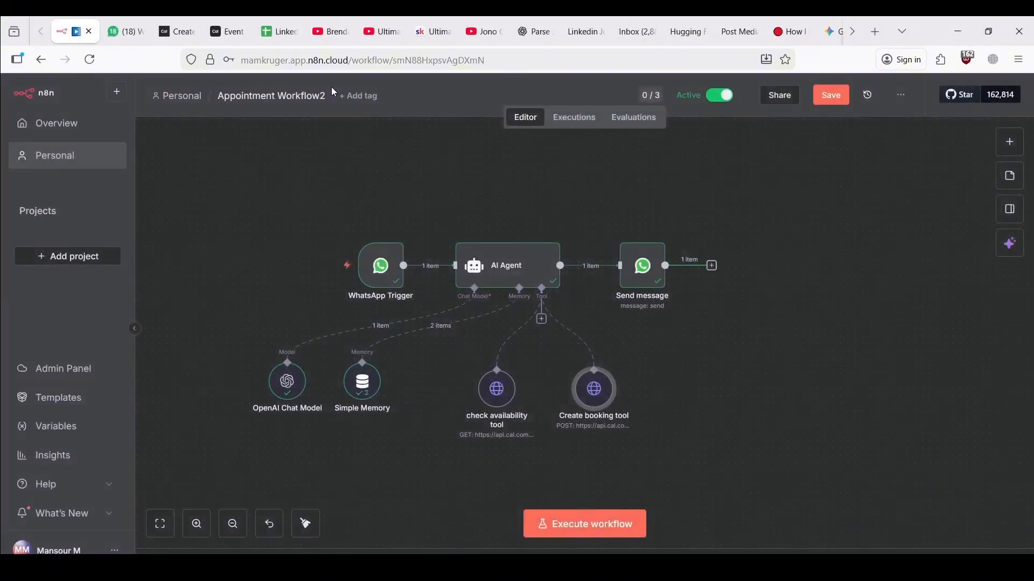
# Save the workflow and send 'Try now' so the agent retries the booking
pyautogui.click(831, 94)
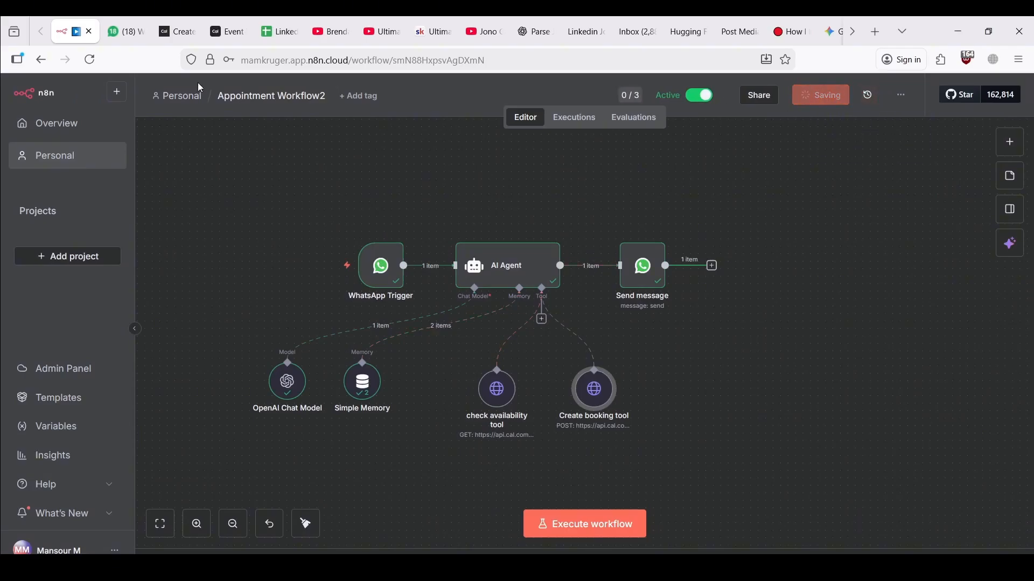
pyautogui.click(118, 22)
pyautogui.click(520, 541)
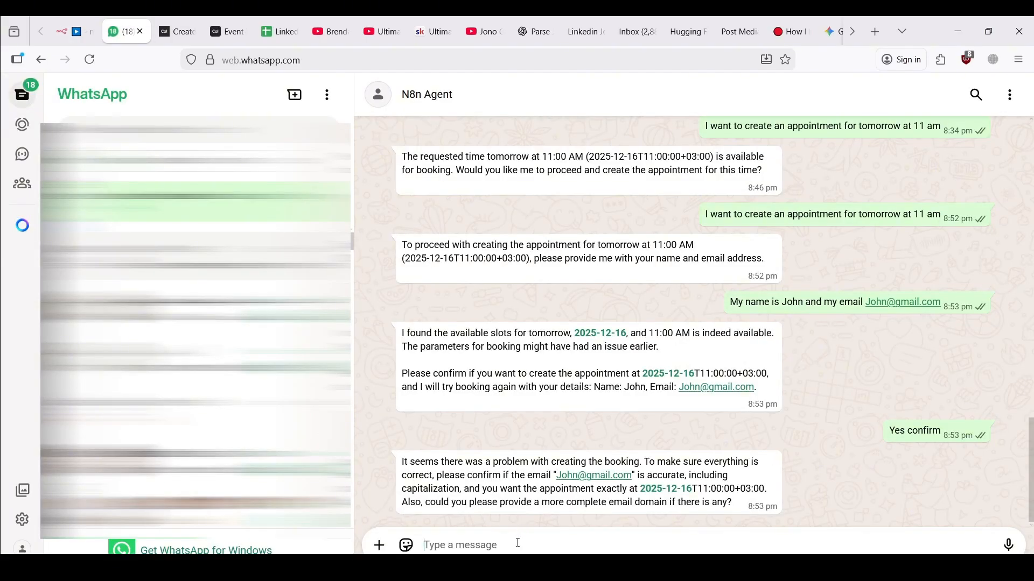
pyautogui.write('Try now')
pyautogui.press('Return')
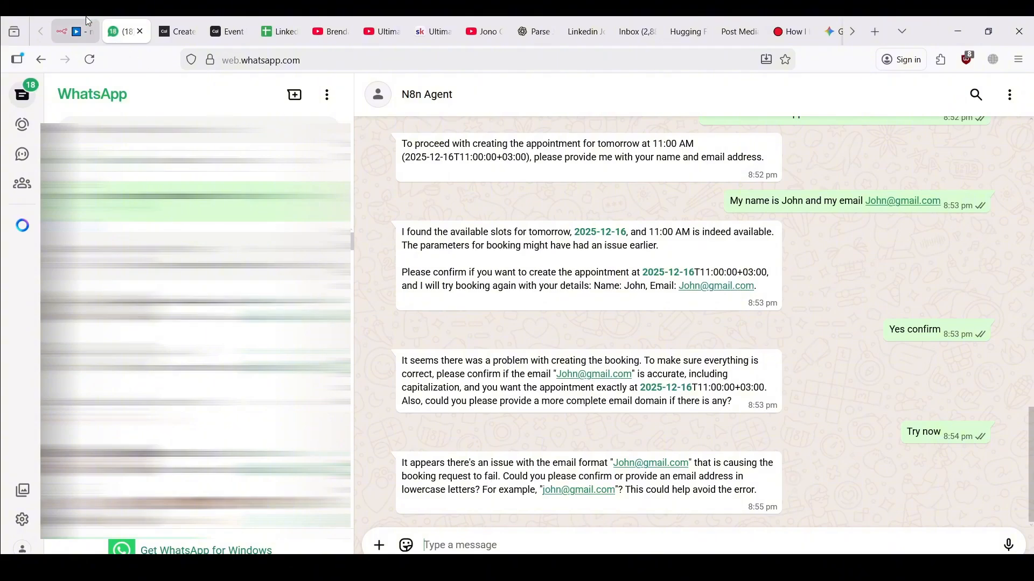
# Check the latest n8n execution for errors against the WhatsApp chat
pyautogui.click(78, 31)
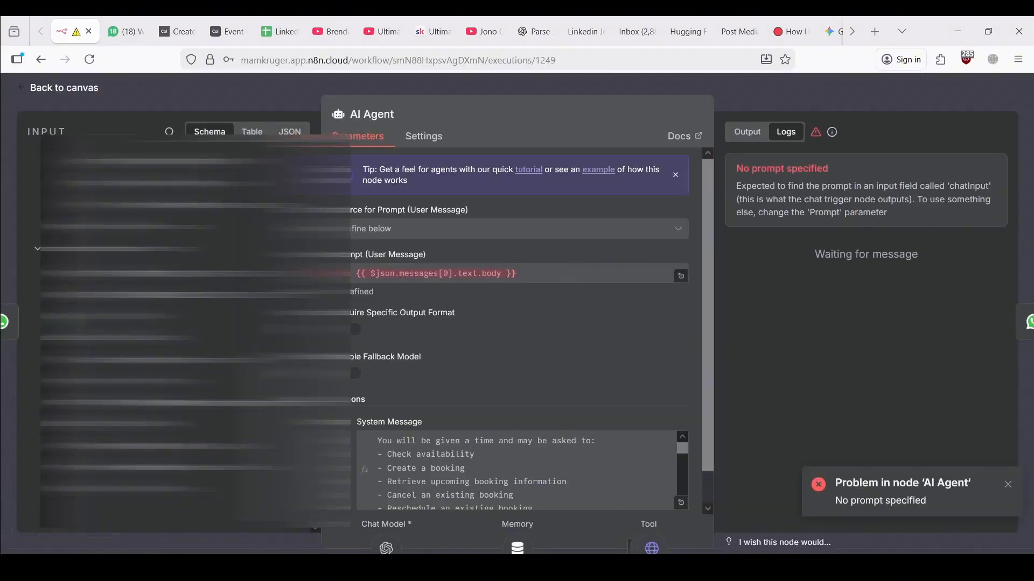
pyautogui.click(126, 32)
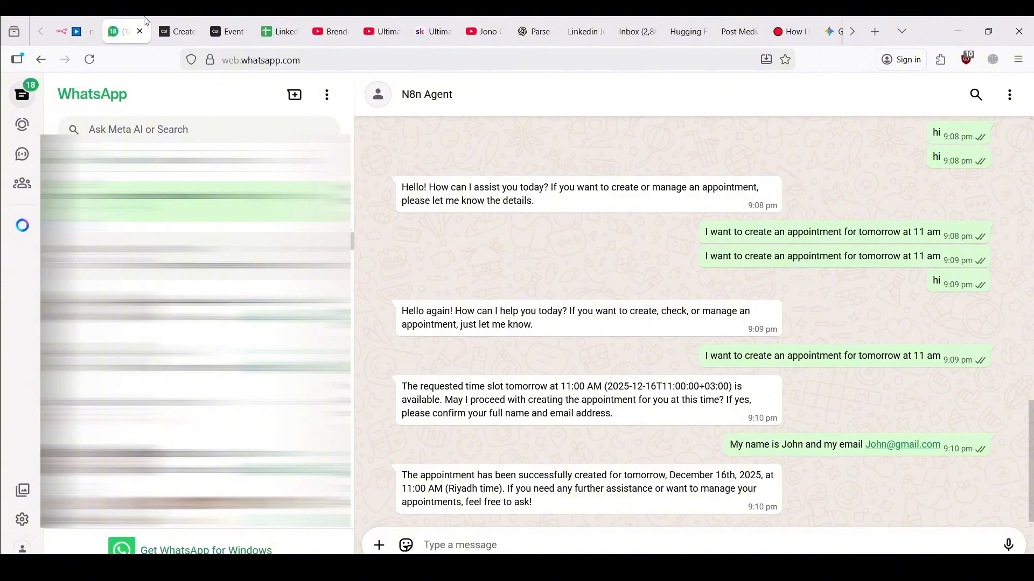
pyautogui.click(74, 31)
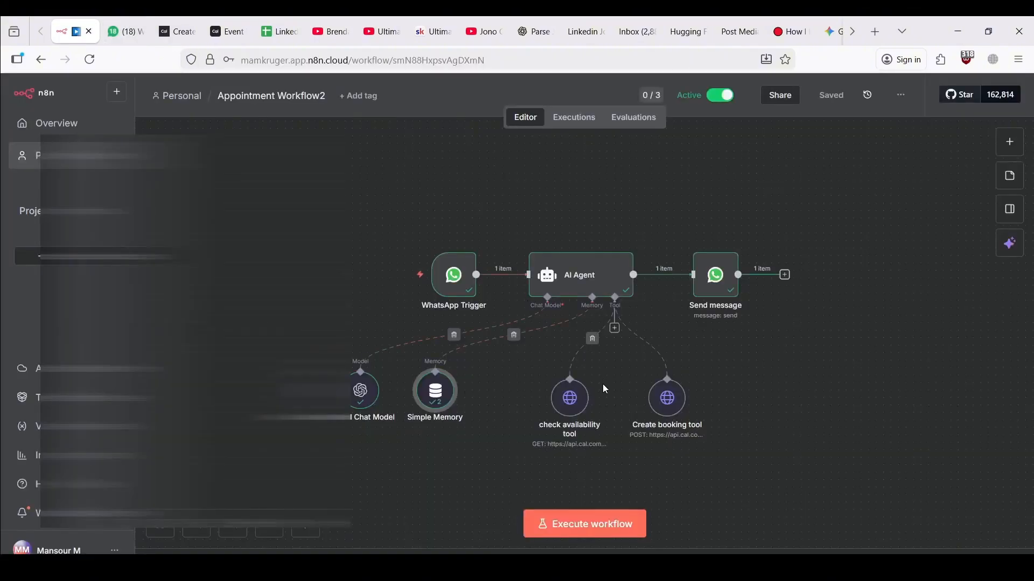
# Switch the Create booking tool's JSON body from expression to Fixed, leaving it empty
pyautogui.moveTo(659, 407)
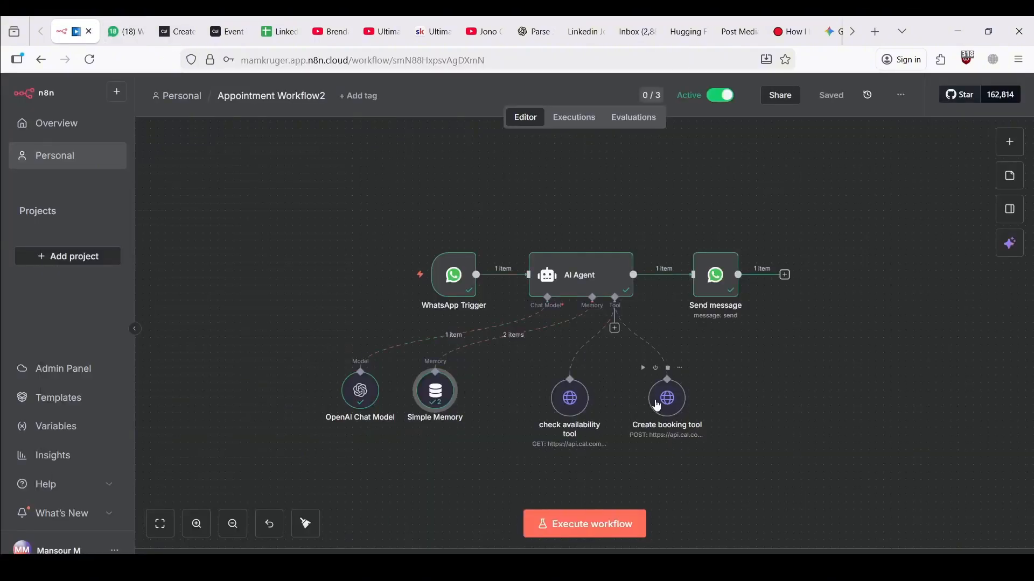
pyautogui.click(663, 410)
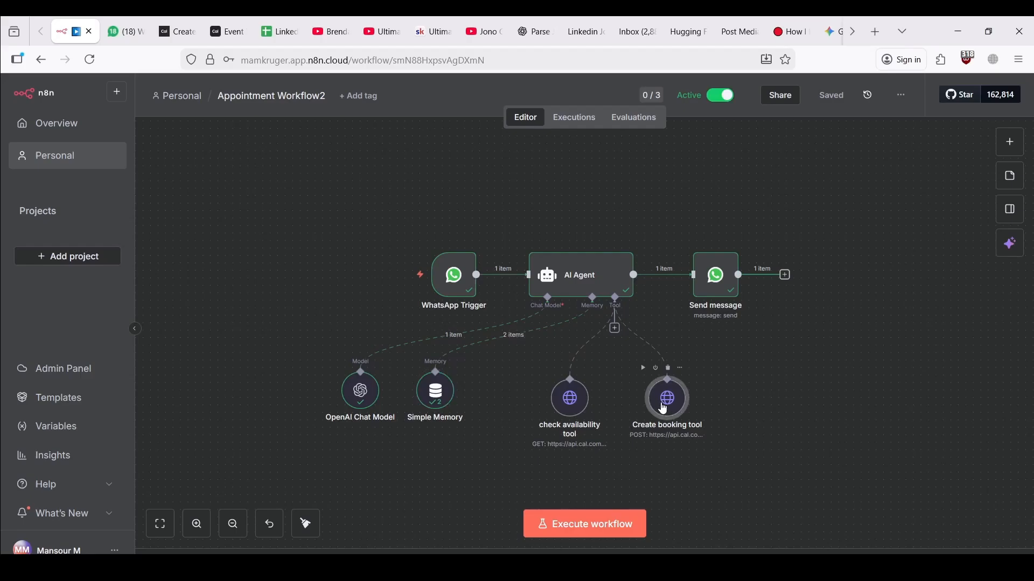
pyautogui.doubleClick(663, 409)
pyautogui.scroll(-8, 559, 448)
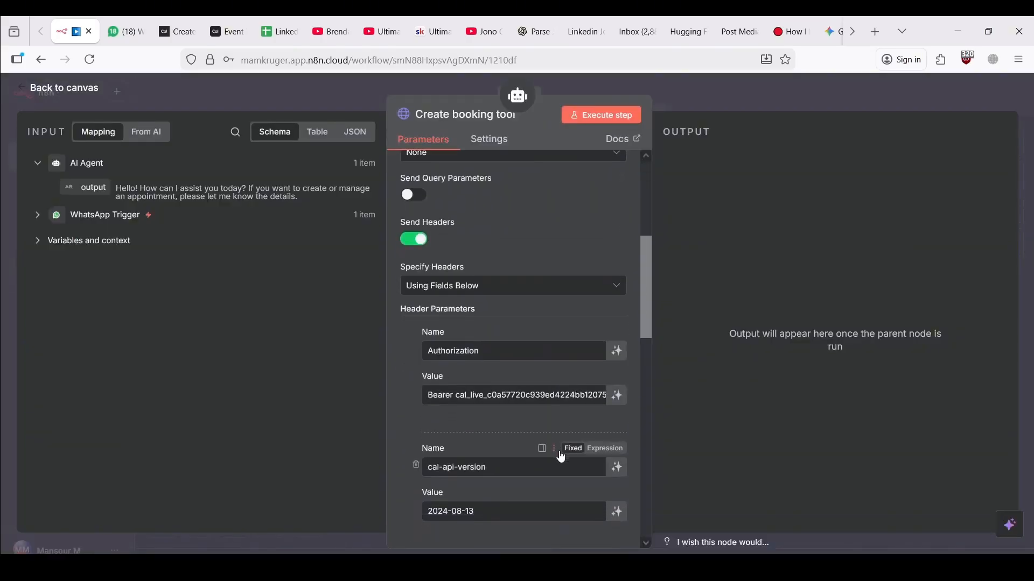
pyautogui.scroll(-4, 562, 456)
pyautogui.scroll(-3, 512, 423)
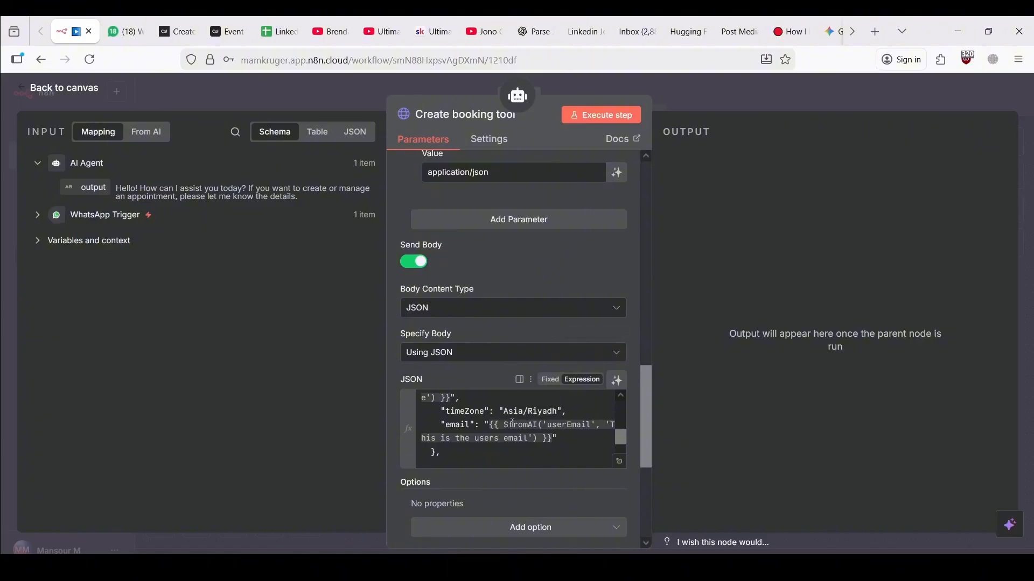
pyautogui.scroll(2, 512, 424)
pyautogui.click(550, 380)
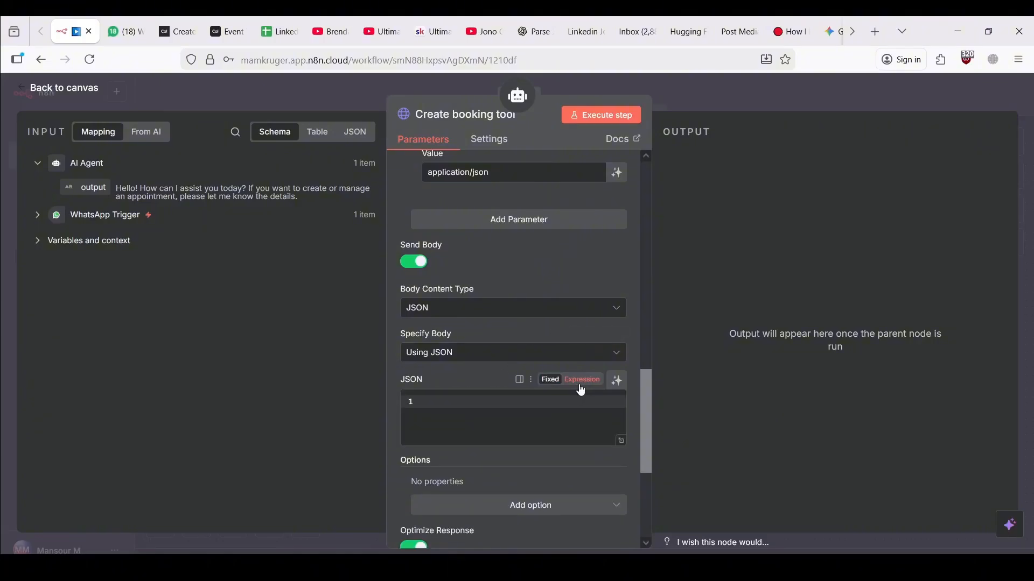
pyautogui.click(580, 381)
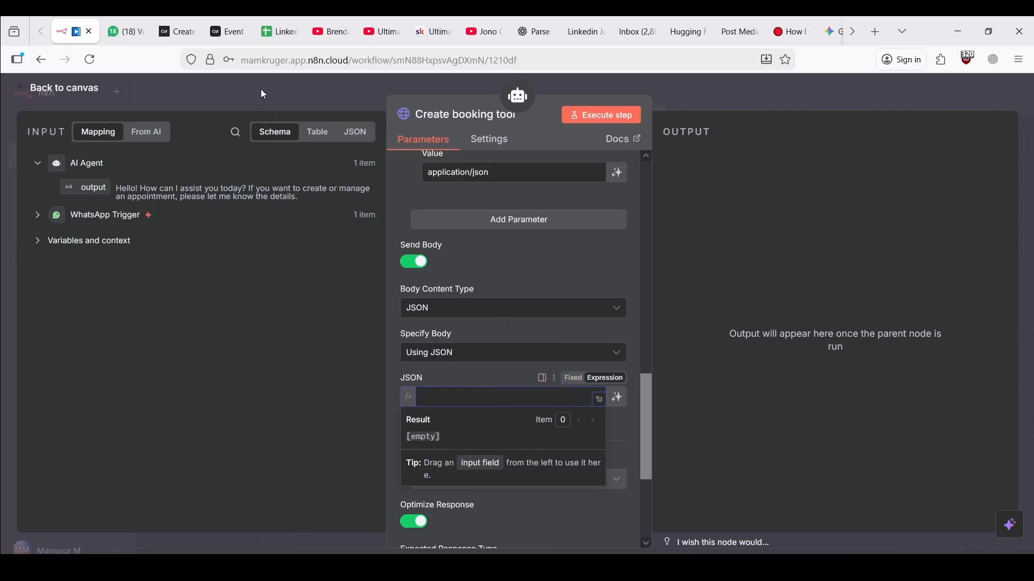
pyautogui.click(599, 399)
pyautogui.click(337, 85)
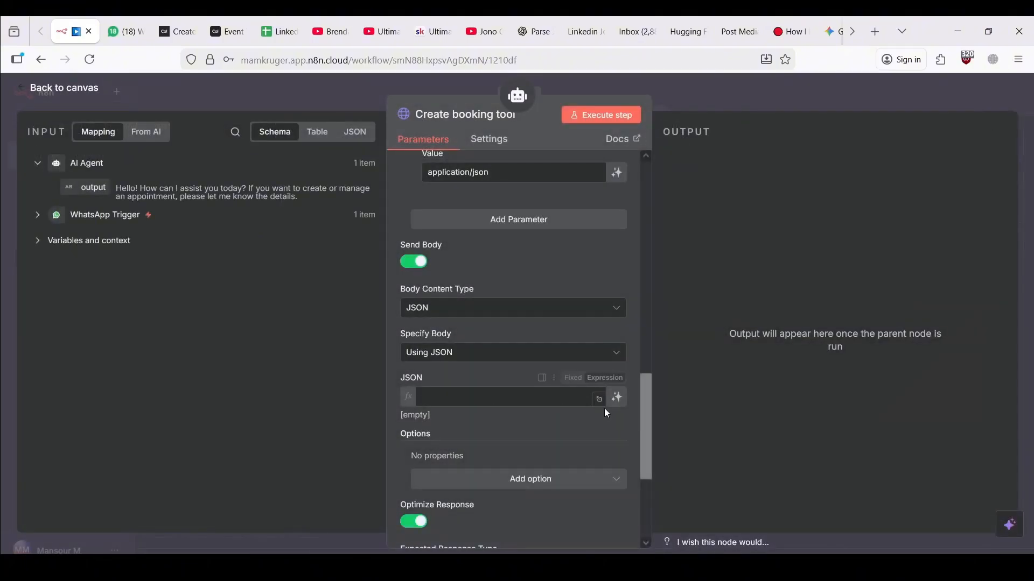
pyautogui.click(560, 380)
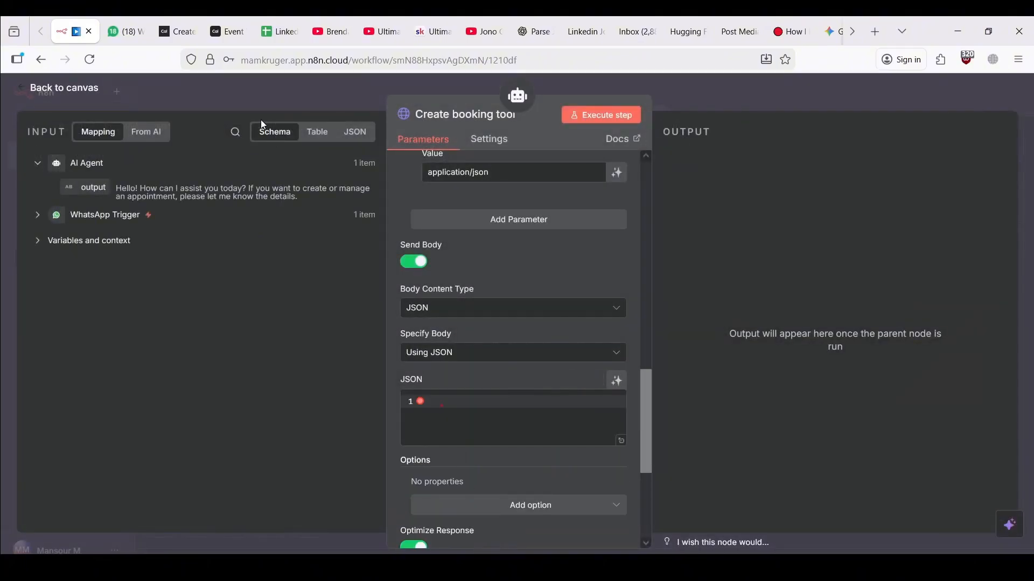
pyautogui.click(229, 86)
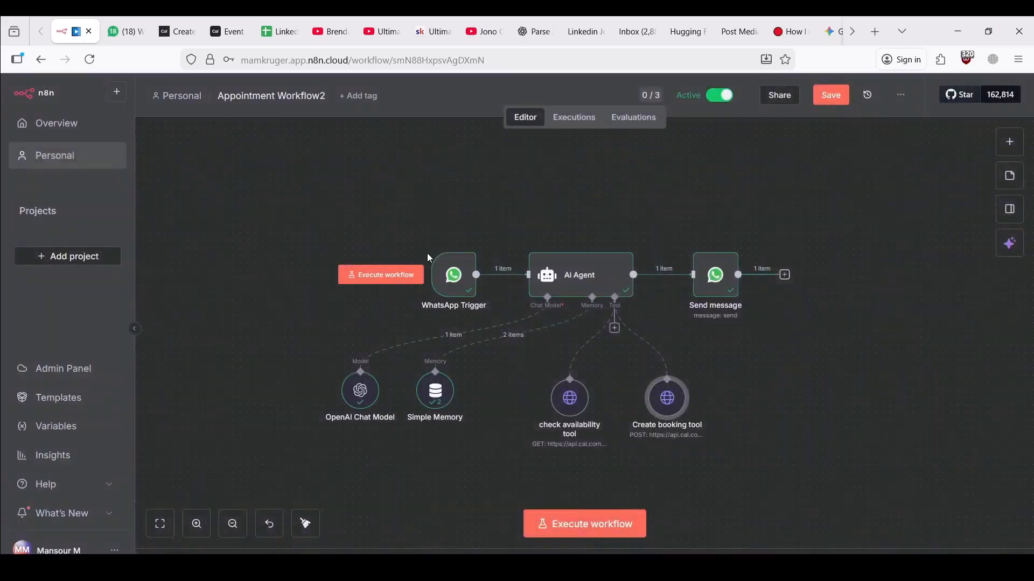
# Open the failed 21:10:30 execution and inspect its Create booking tool settings
pyautogui.click(568, 124)
pyautogui.scroll(8, 256, 234)
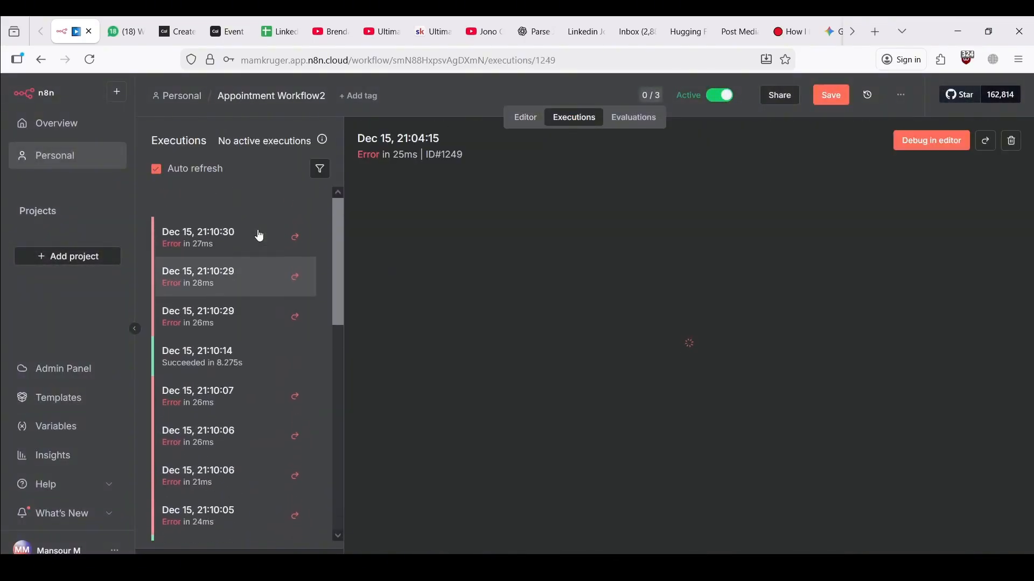
pyautogui.click(223, 210)
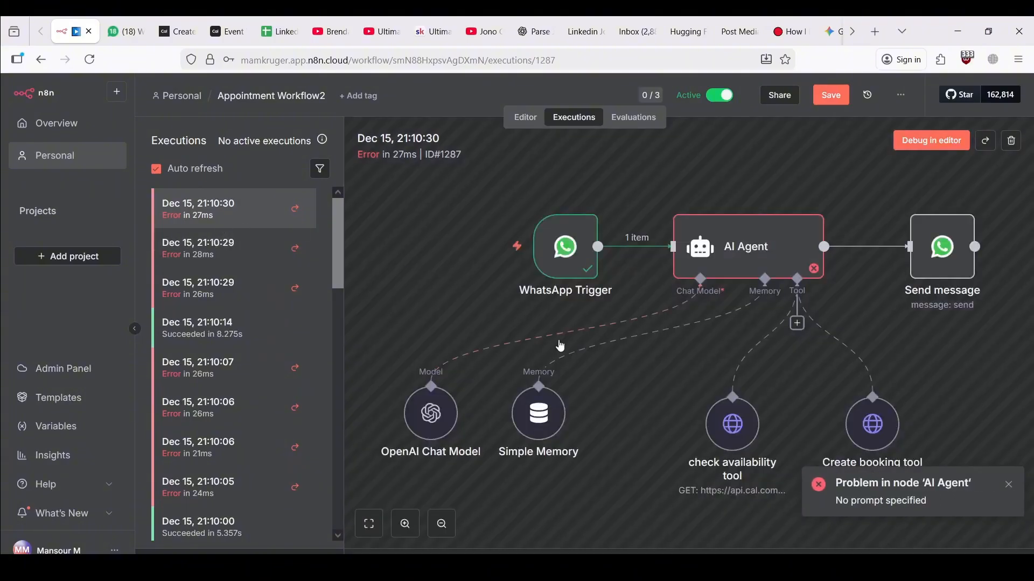
pyautogui.hscroll(3, 884, 350)
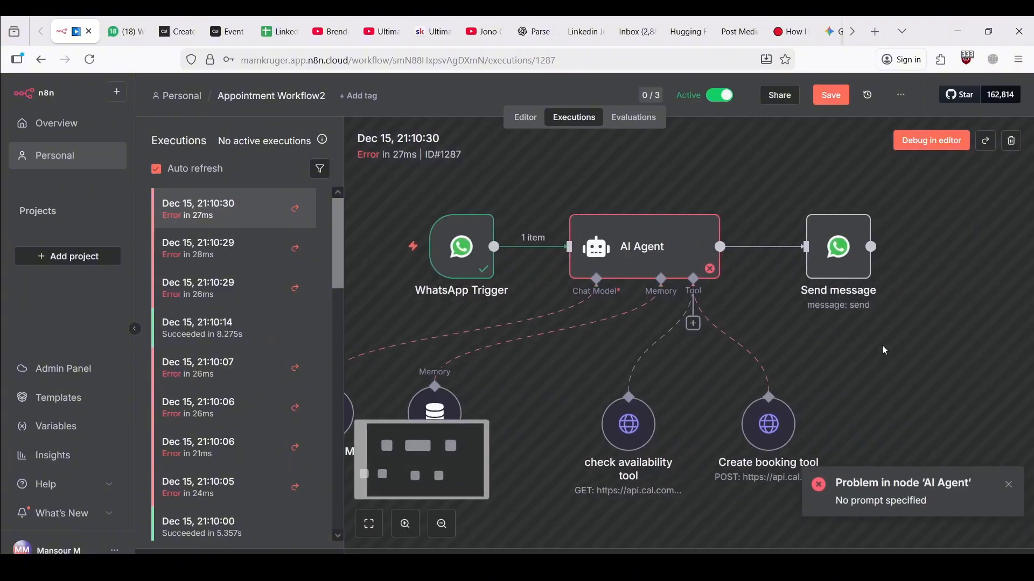
pyautogui.click(769, 426)
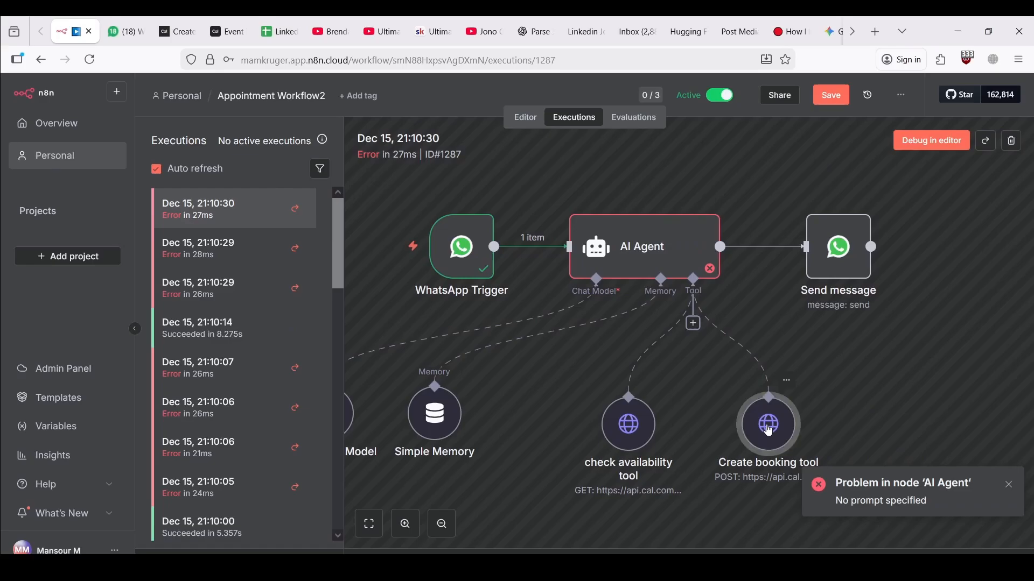
pyautogui.doubleClick(768, 425)
pyautogui.scroll(-10, 639, 379)
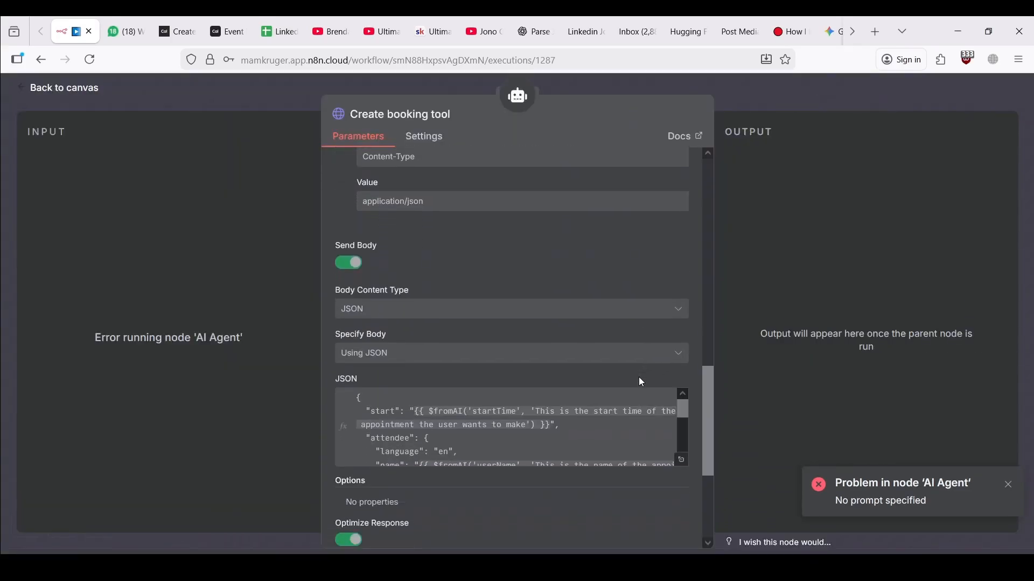
pyautogui.click(245, 101)
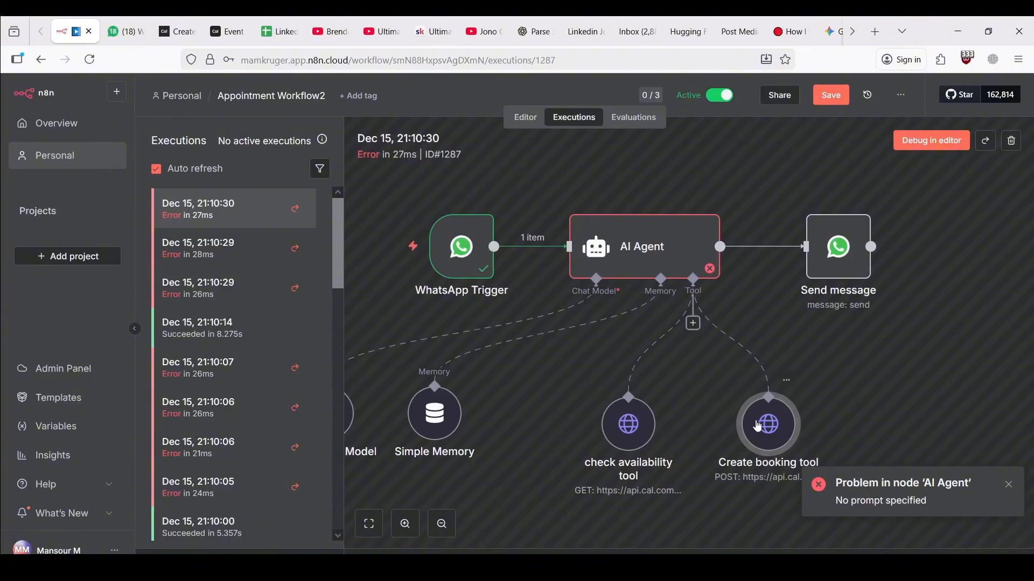
# Select the Create booking tool's full JSON body in the expression editor to copy it
pyautogui.moveTo(771, 434); pyautogui.dragTo(793, 423)
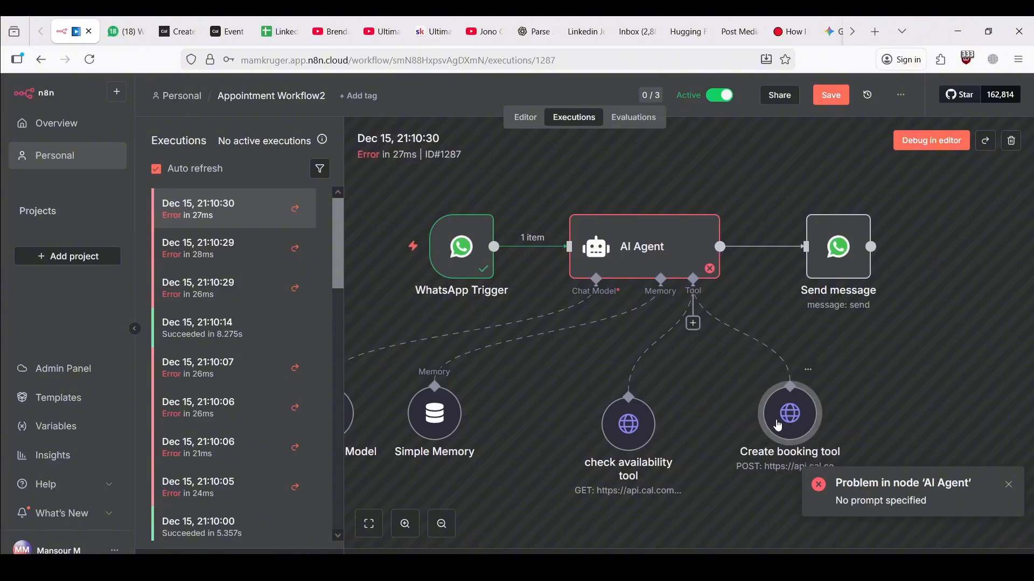
pyautogui.doubleClick(792, 415)
pyautogui.scroll(-15, 592, 350)
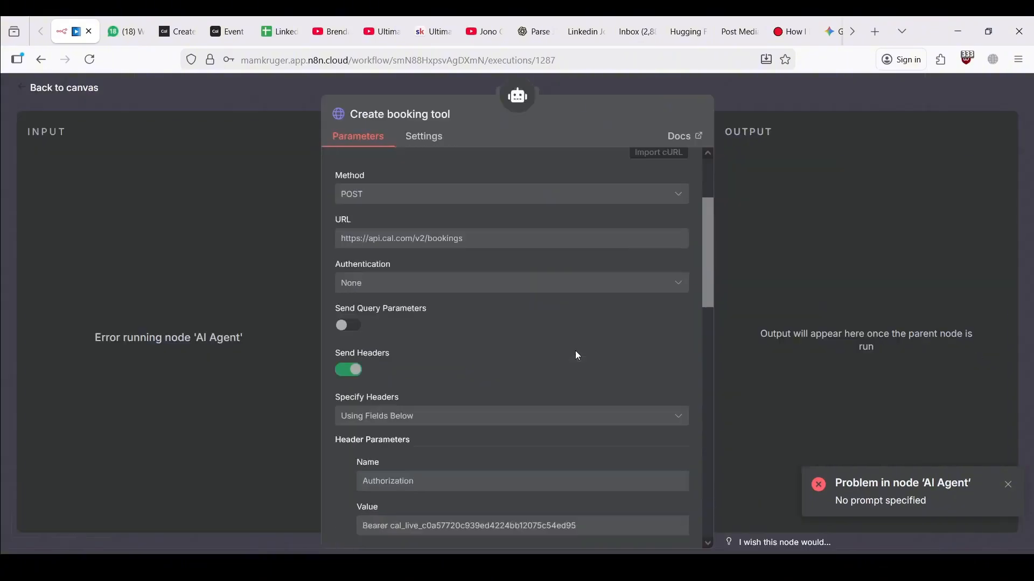
pyautogui.click(473, 431)
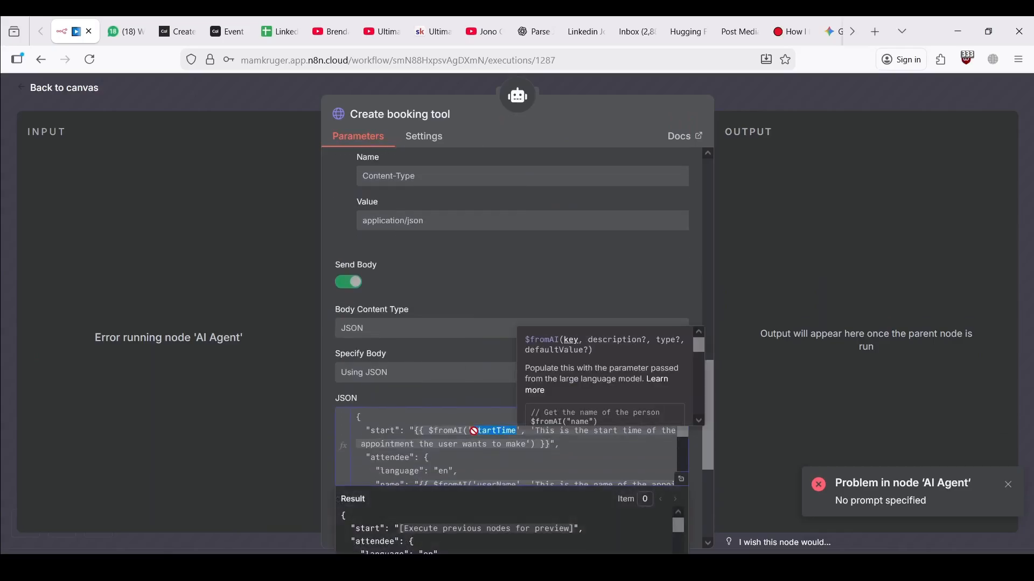
pyautogui.click(686, 483)
pyautogui.moveTo(420, 241)
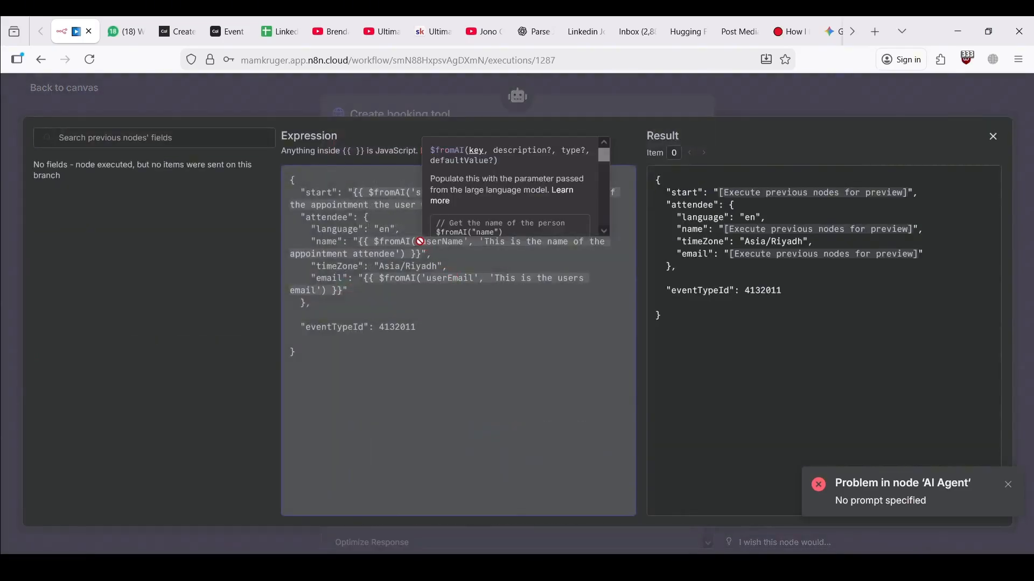
pyautogui.hotkey('ctrl', 'a')
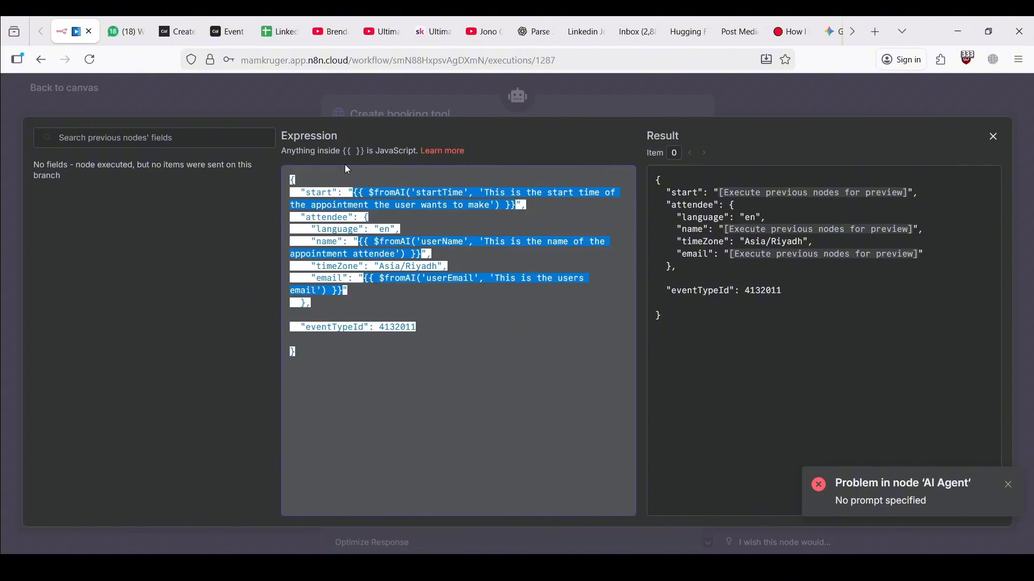
pyautogui.click(338, 113)
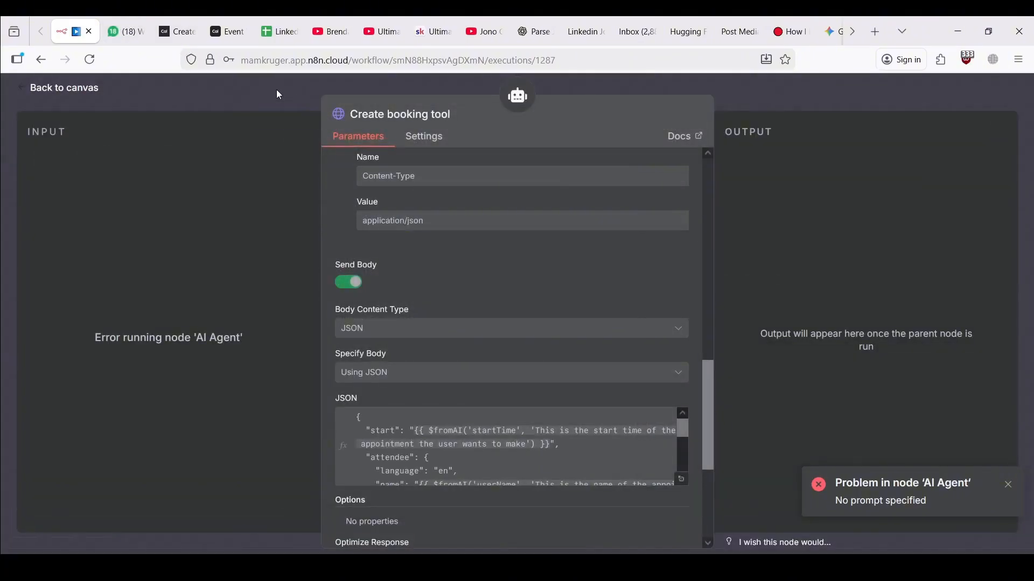
pyautogui.click(243, 84)
# Paste the copied booking JSON body as an expression into the Create booking tool, then save the workflow
pyautogui.click(517, 124)
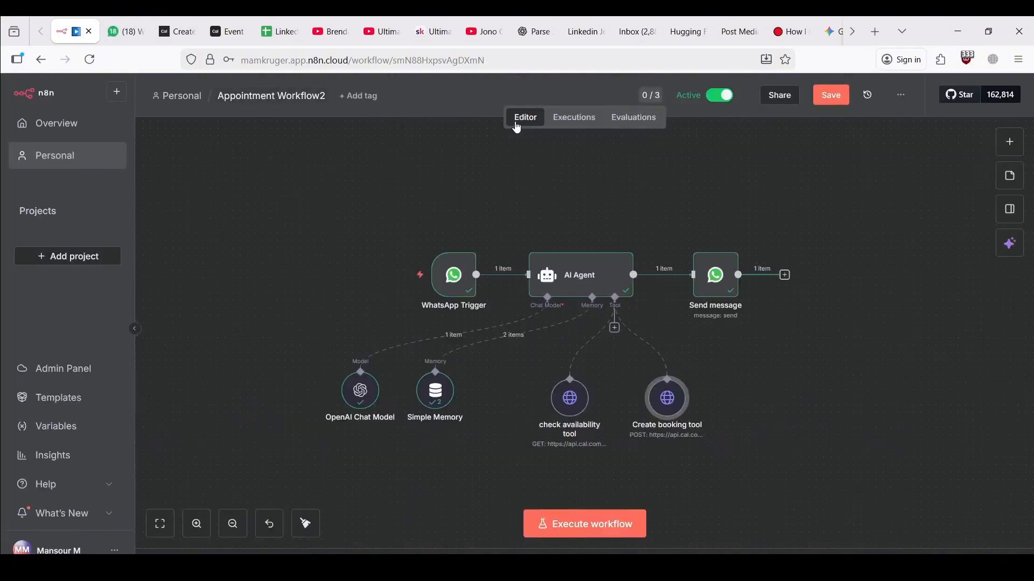
pyautogui.doubleClick(679, 416)
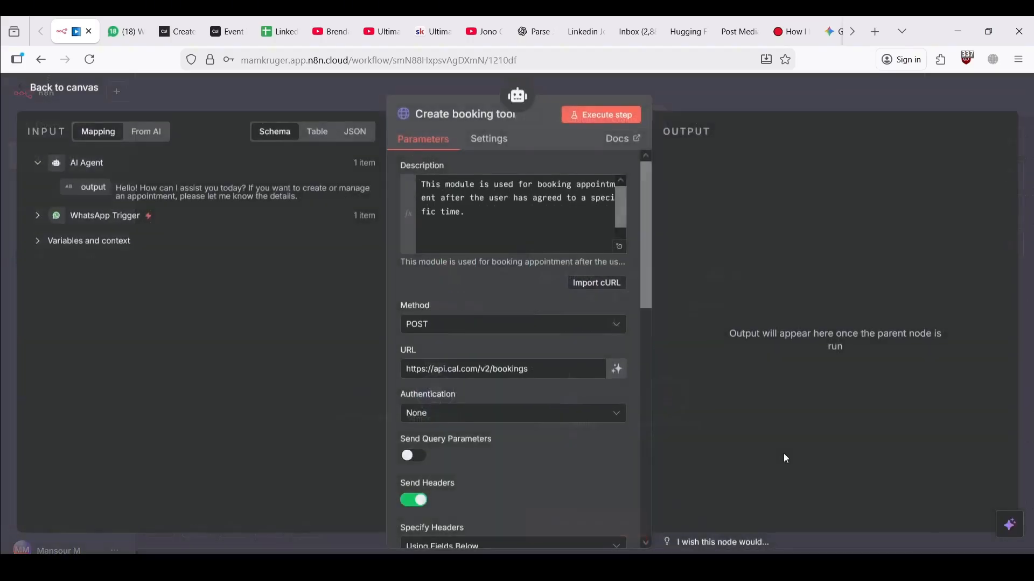
pyautogui.scroll(-10, 462, 461)
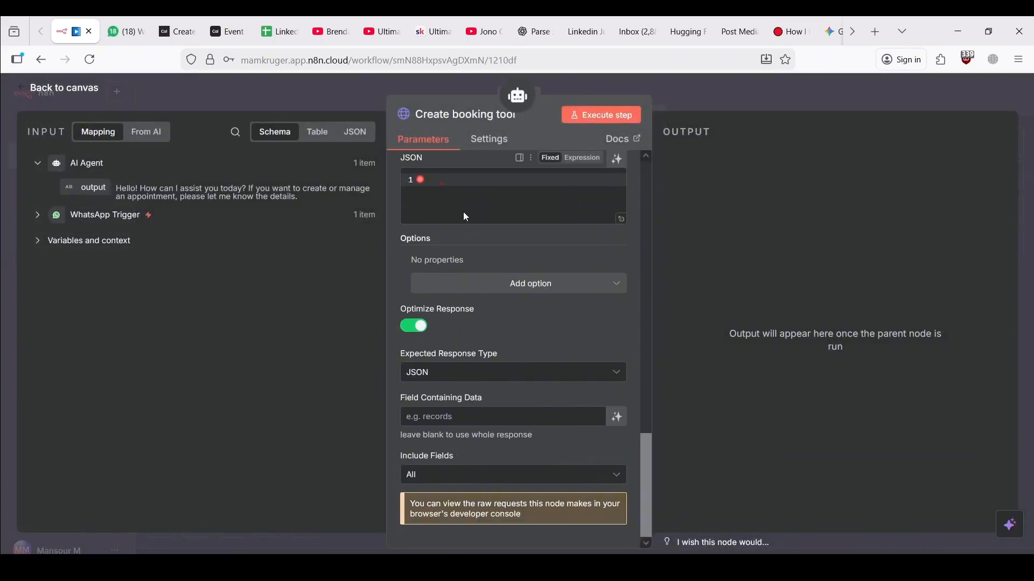
pyautogui.scroll(3, 515, 198)
pyautogui.click(593, 237)
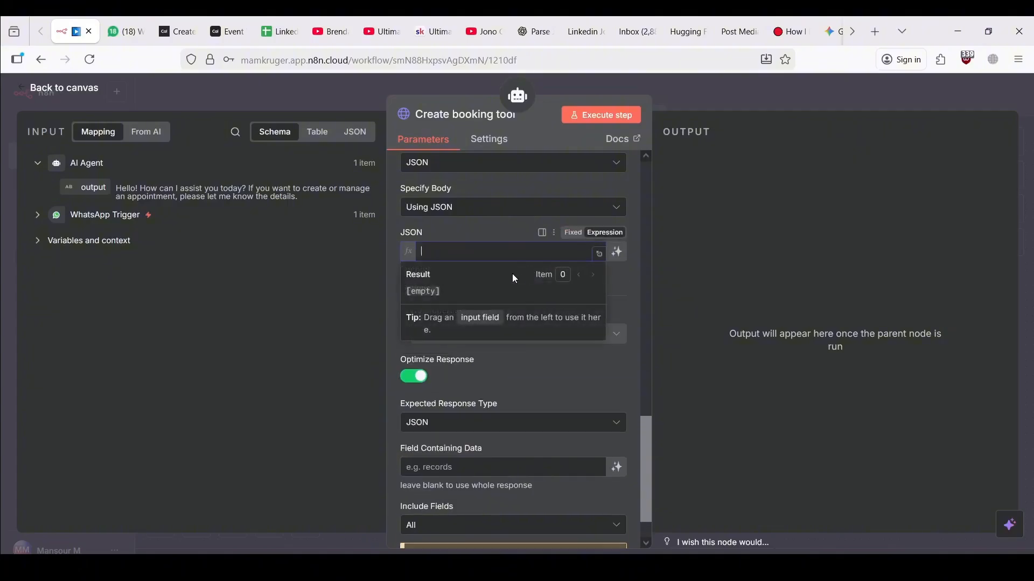
pyautogui.hotkey('ctrl', 'v')
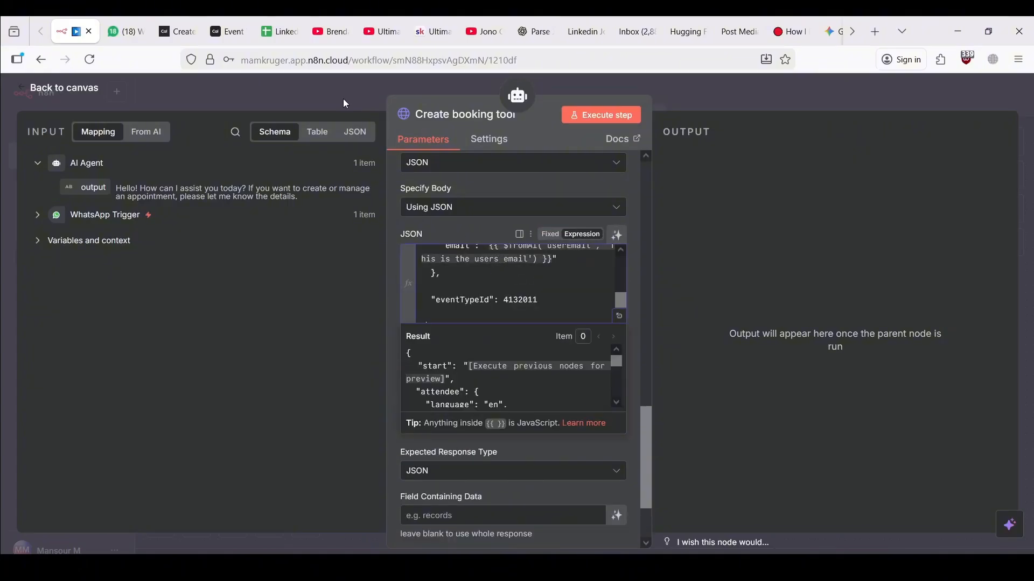
pyautogui.click(345, 104)
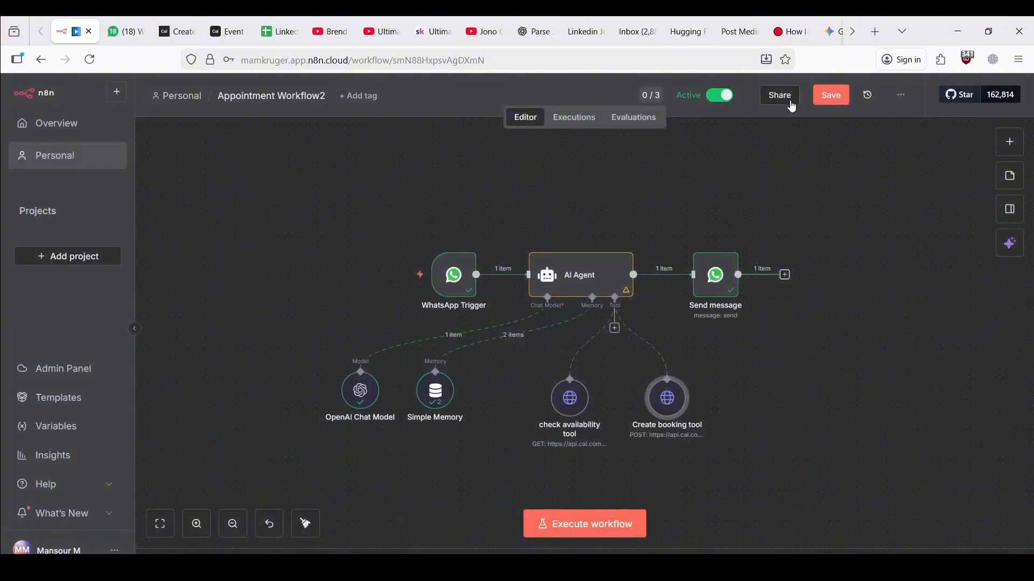
pyautogui.click(825, 103)
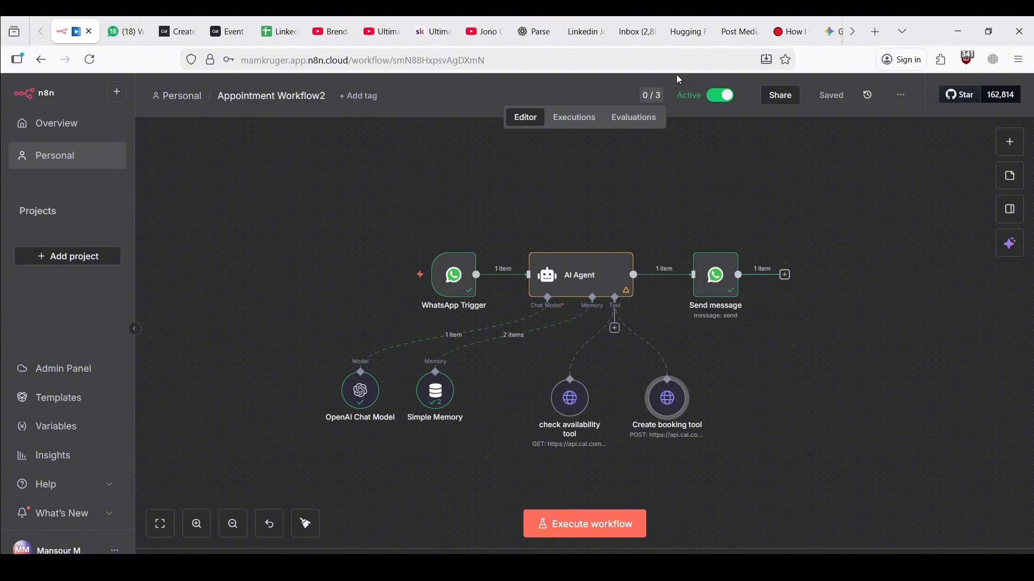
# Send a 'hi' greeting to the N8n Agent chat
pyautogui.click(124, 31)
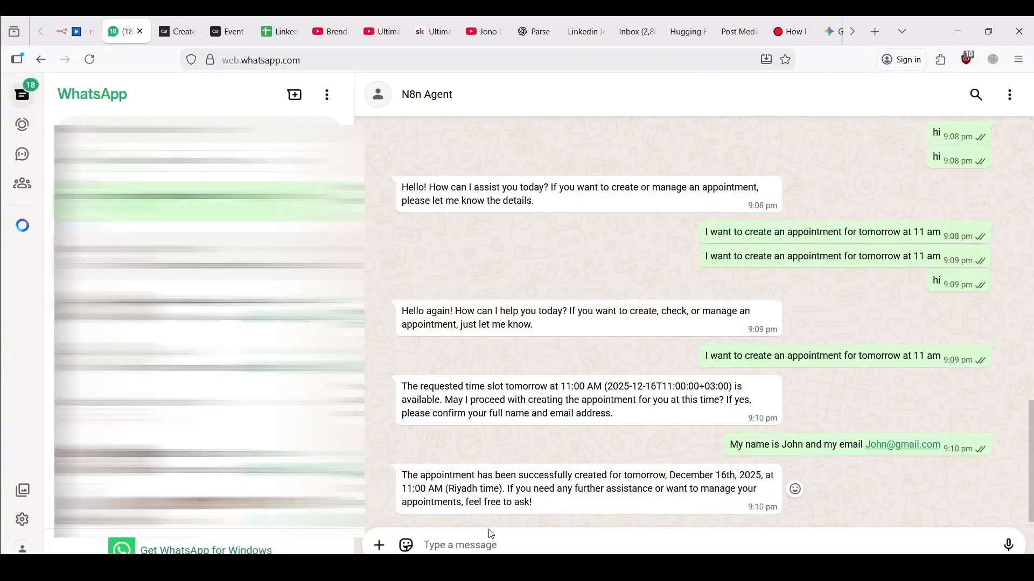
pyautogui.write('Hi')
pyautogui.press('BackSpace')
pyautogui.press('BackSpace')
pyautogui.write('h')
pyautogui.press('Return')
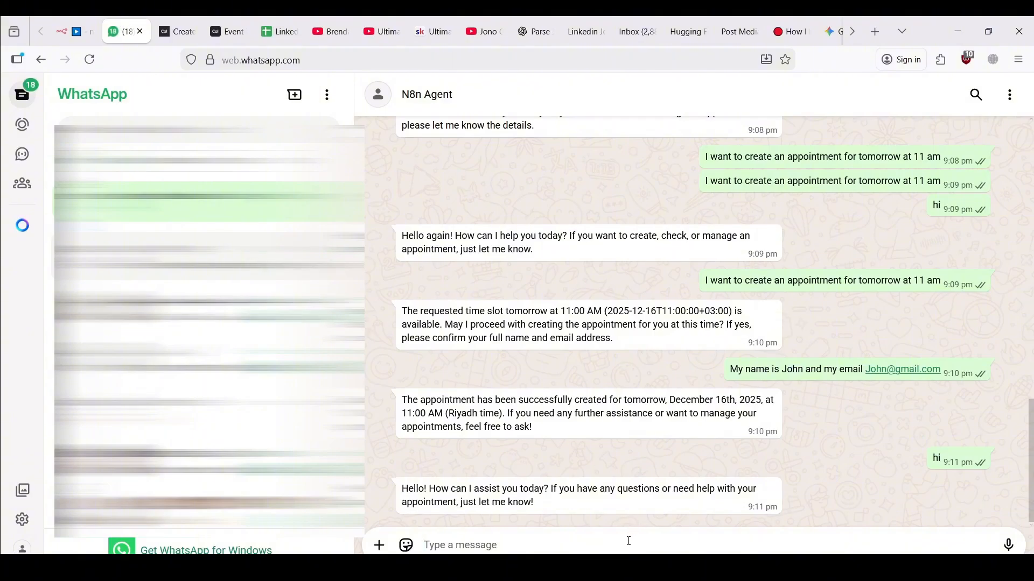
# Resend the earlier appointment request with 'tomorrow' replaced by 'December 18th'
pyautogui.tripleClick(740, 280)
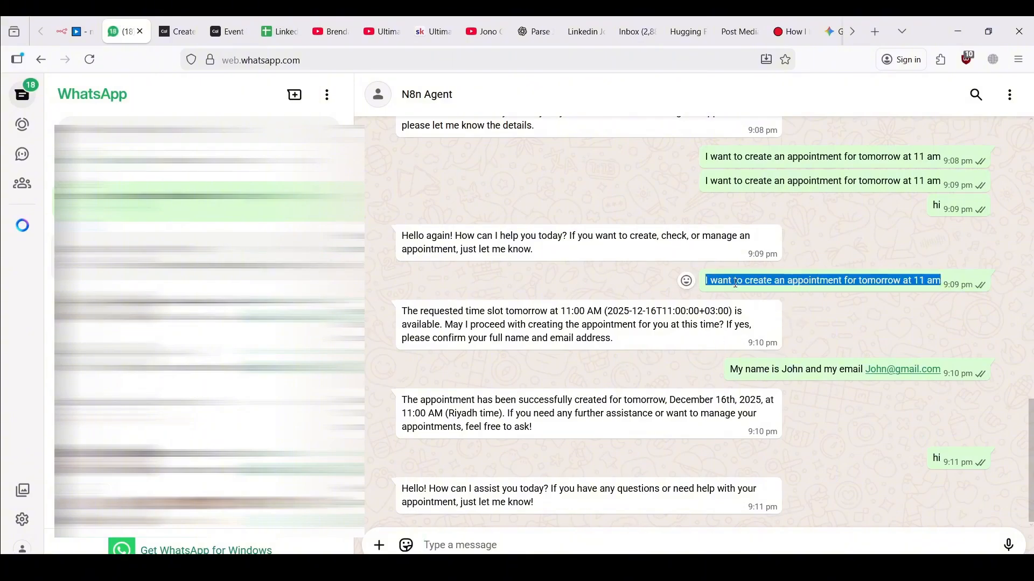
pyautogui.hotkey('ctrl', 'c')
pyautogui.hotkey('ctrl', 'v')
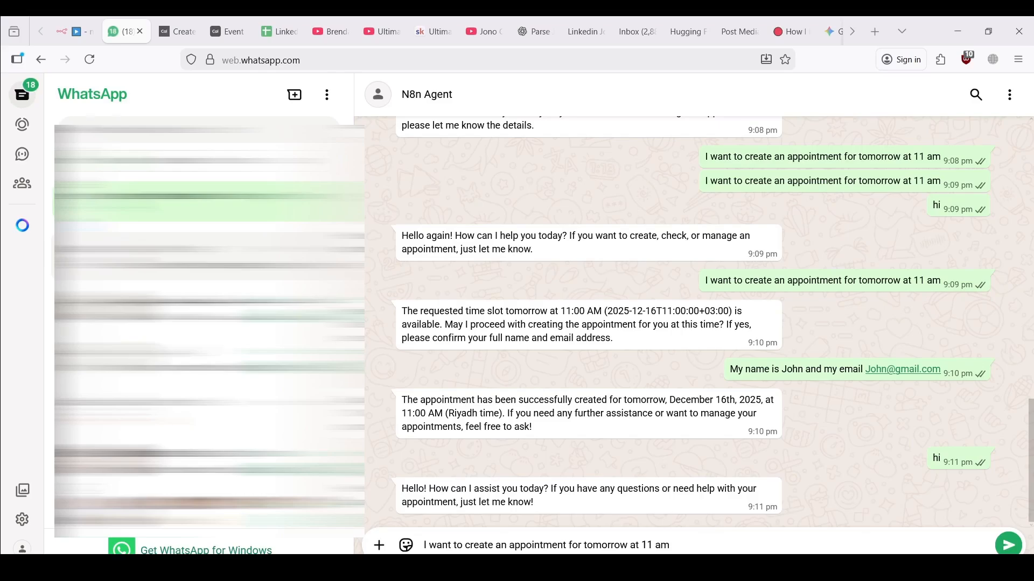
pyautogui.doubleClick(610, 547)
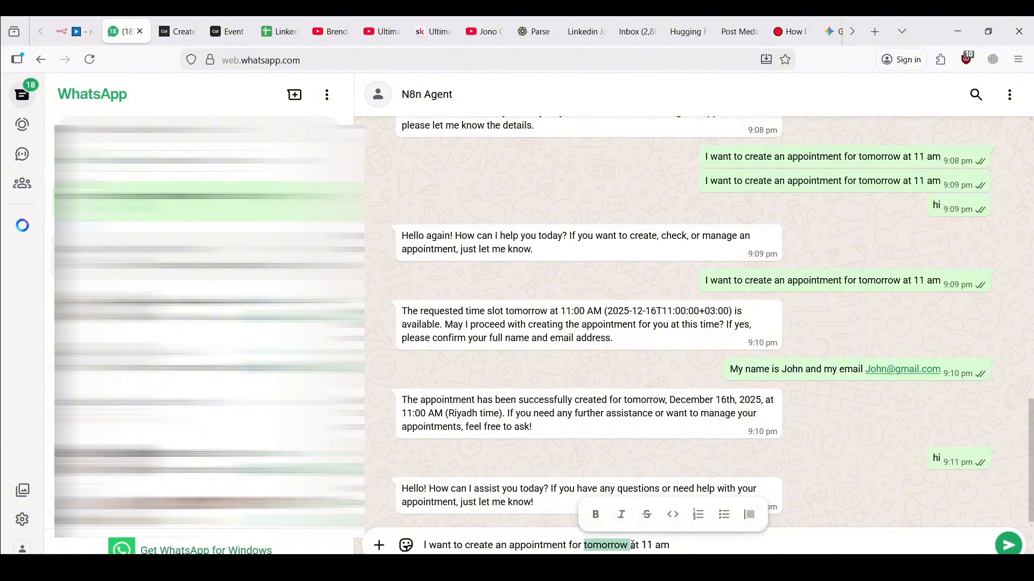
pyautogui.write('De')
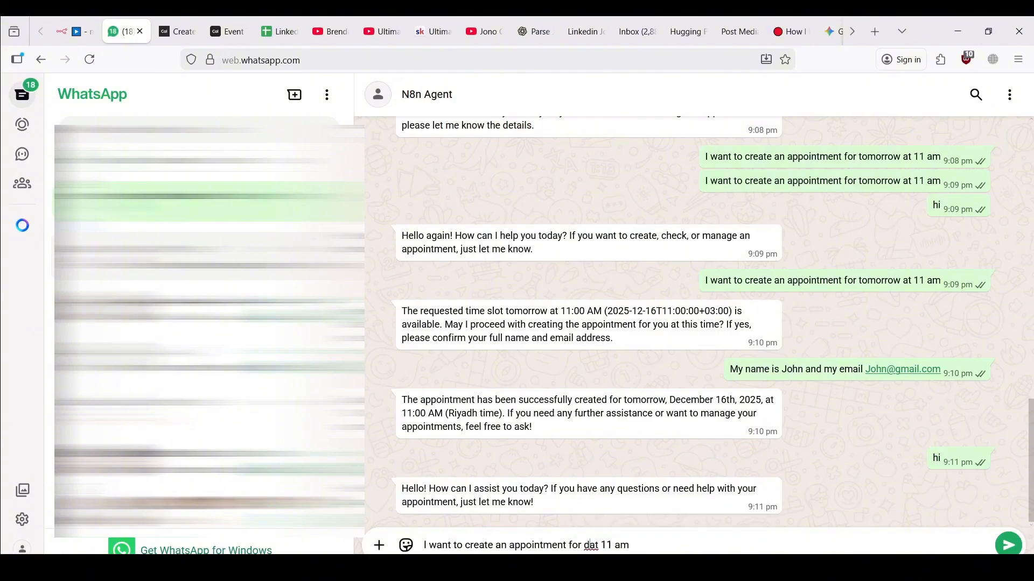
pyautogui.write('cember 18th')
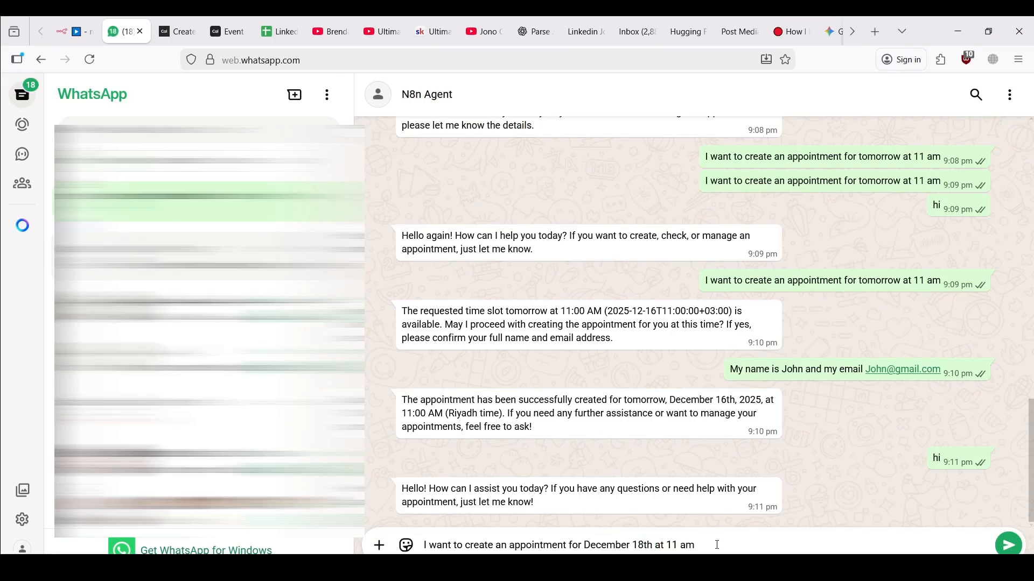
pyautogui.press('Return')
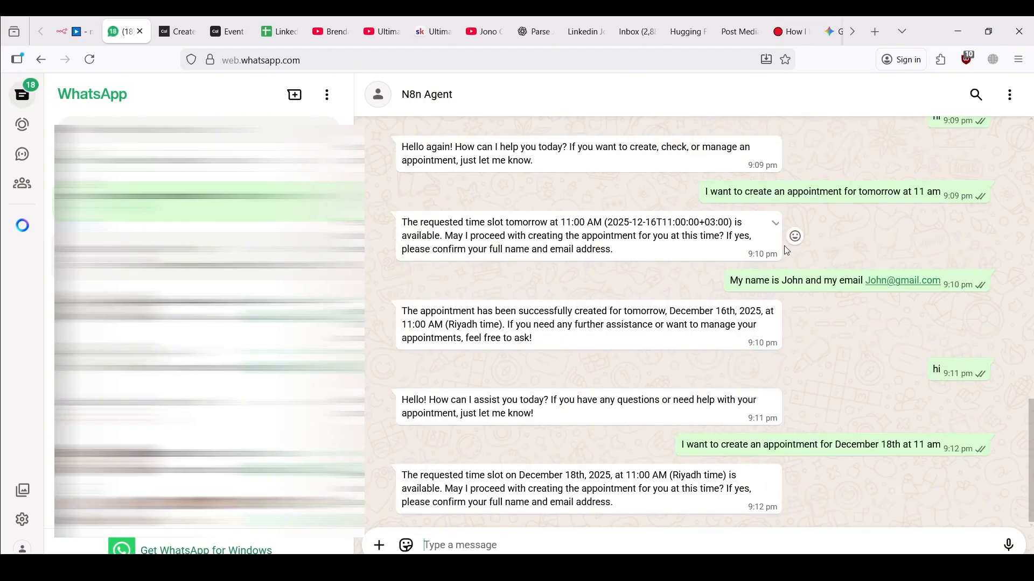
# Reply with the earlier name and e-mail, each with a '2' appended
pyautogui.tripleClick(775, 281)
pyautogui.hotkey('ctrl', 'c')
pyautogui.click(563, 546)
pyautogui.hotkey('ctrl', 'v')
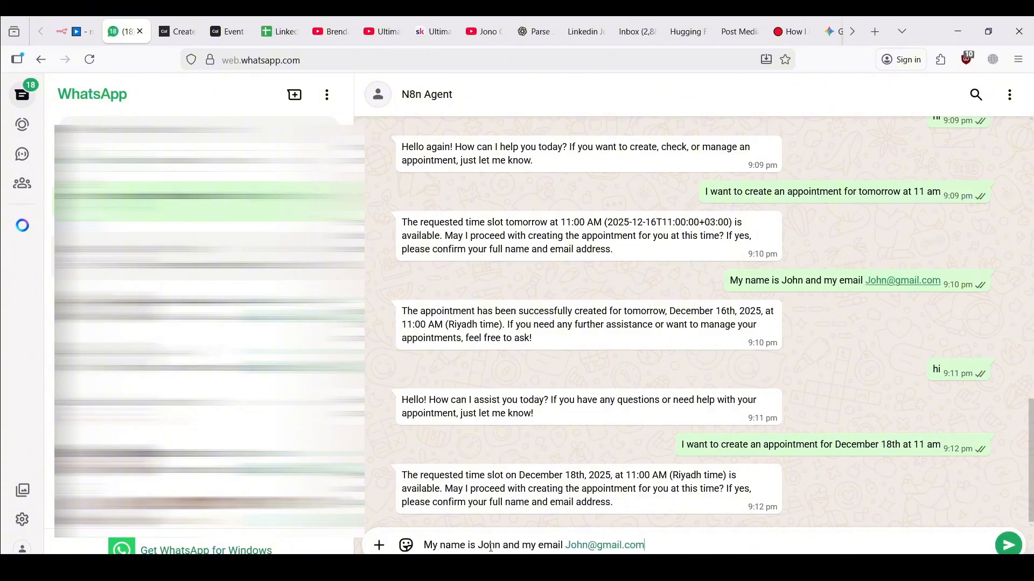
pyautogui.write('2')
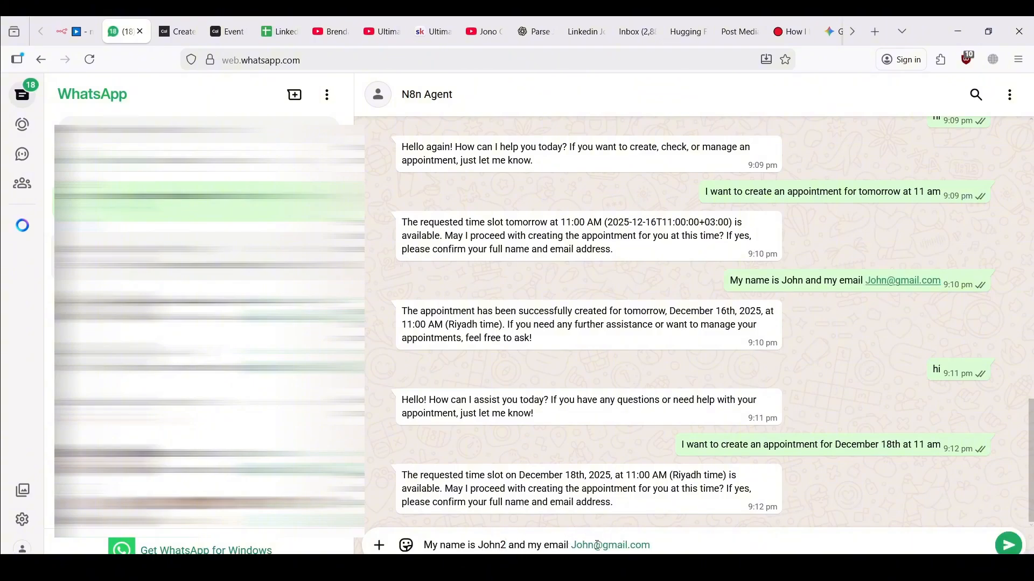
pyautogui.click(597, 545)
pyautogui.write('2')
pyautogui.press('Return')
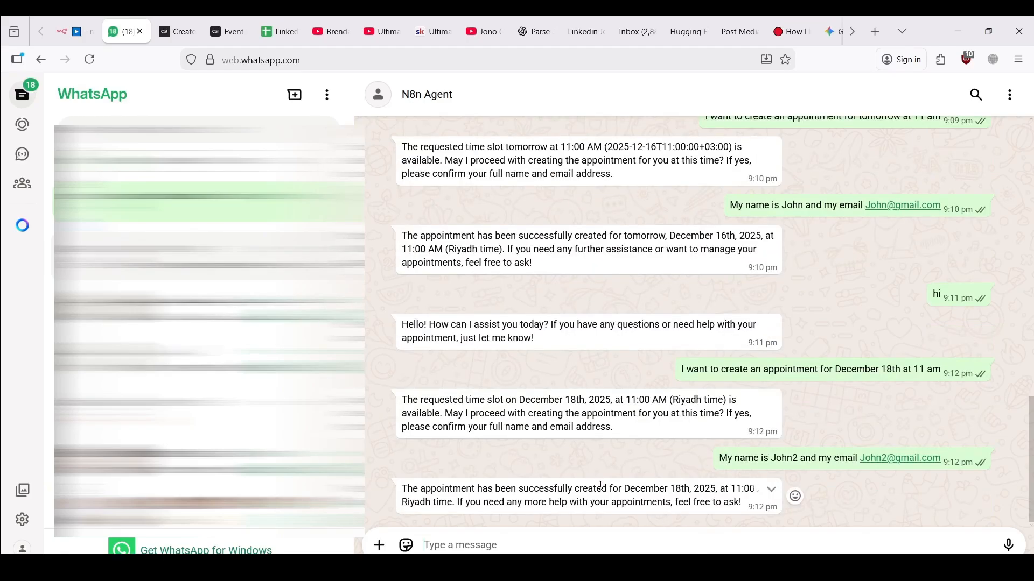
# Check Cal.com's upcoming bookings for the Thursday 18 December 11:00 meeting, then return to n8n
pyautogui.click(229, 31)
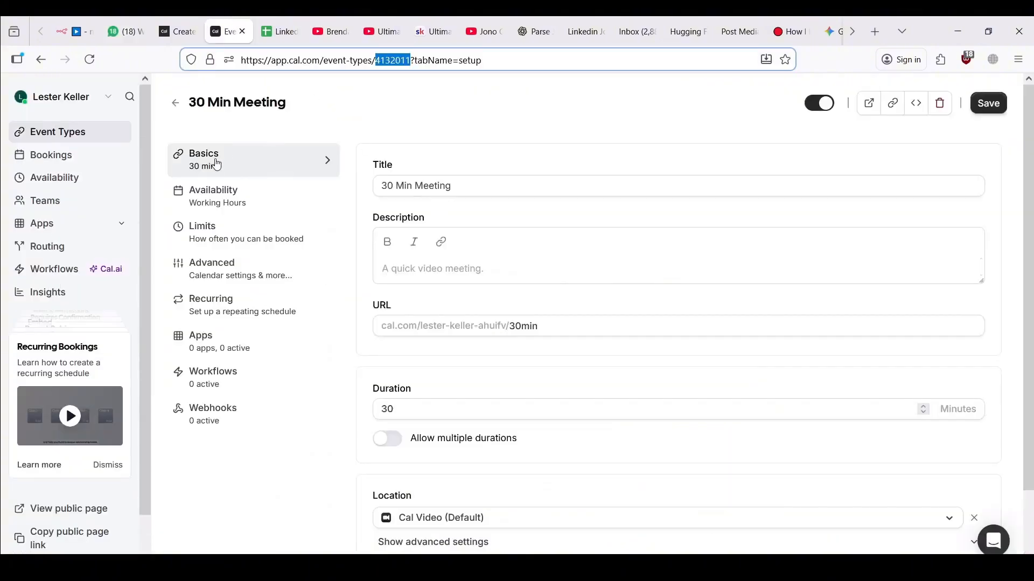
pyautogui.click(65, 156)
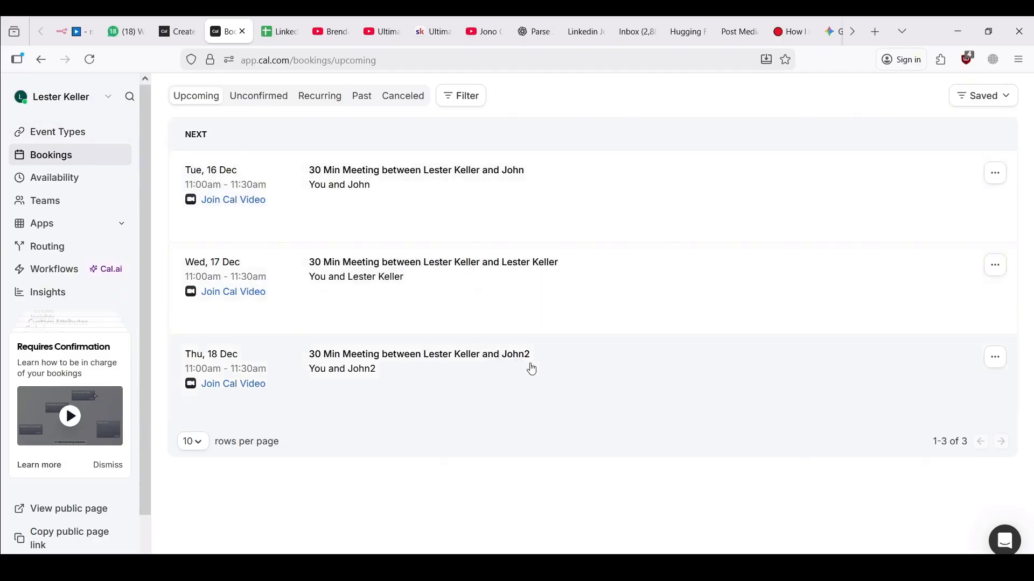
pyautogui.click(68, 23)
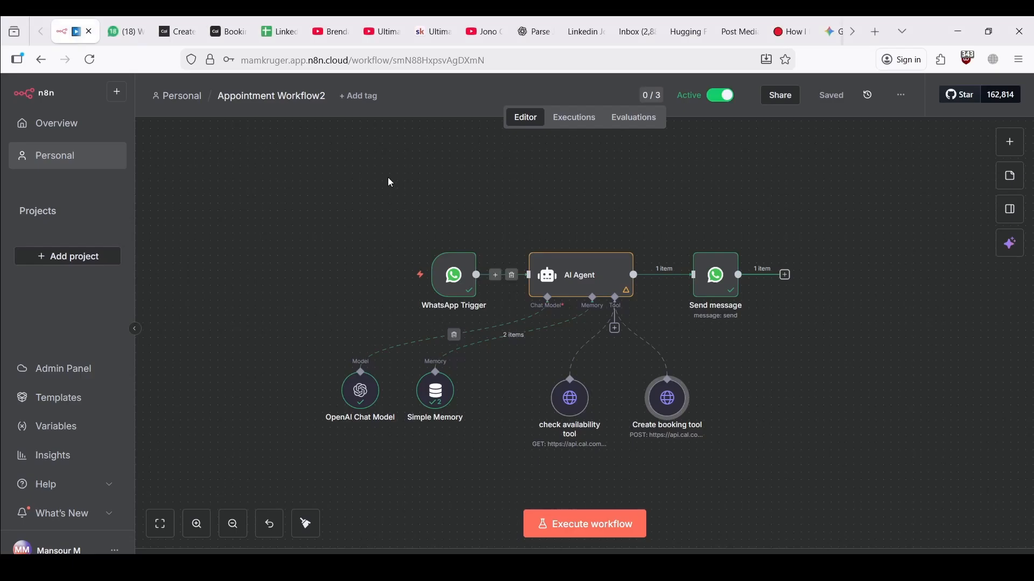
# Select the API key in the Create a booking playground's Authorization field, then close the playground
pyautogui.click(177, 31)
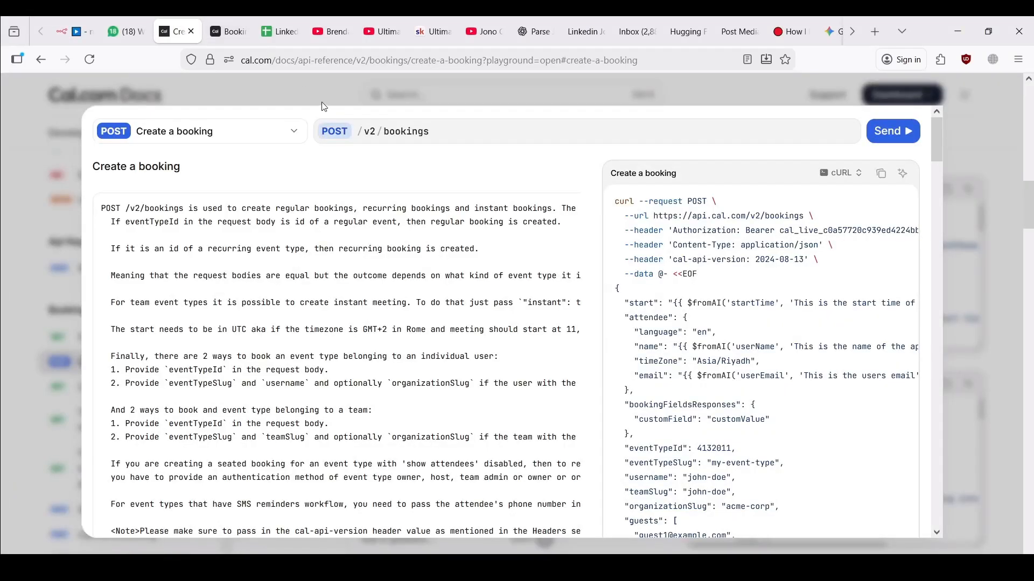
pyautogui.scroll(-10, 395, 328)
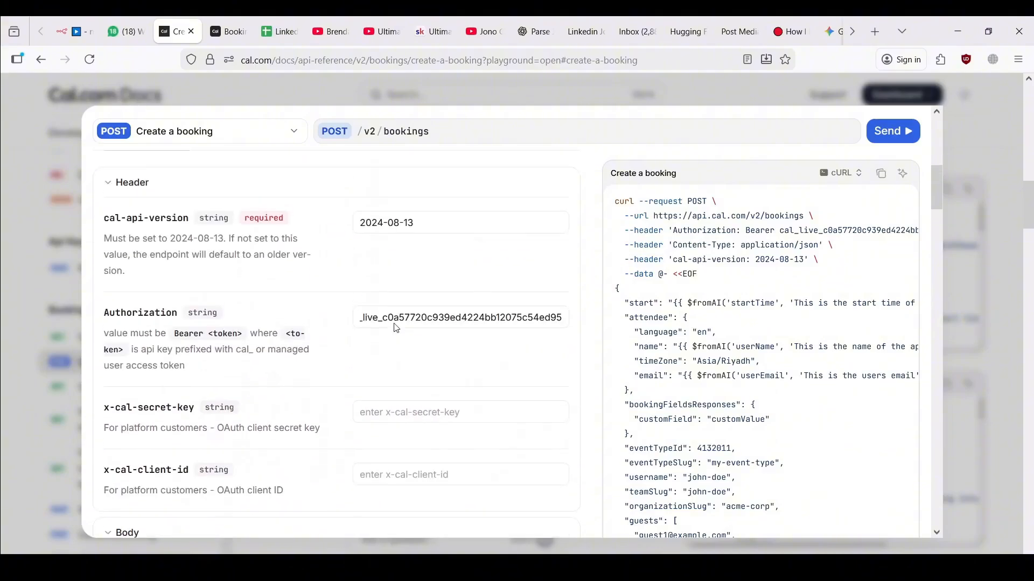
pyautogui.scroll(2, 395, 325)
pyautogui.click(363, 414)
pyautogui.hotkey('ctrl', 'a')
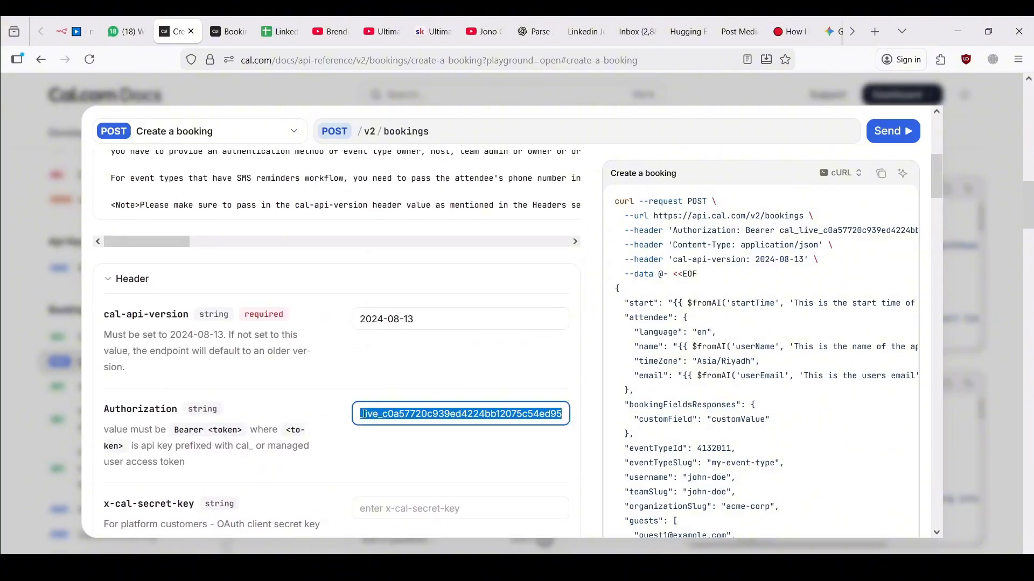
pyautogui.moveTo(364, 414); pyautogui.dragTo(279, 413)
pyautogui.moveTo(395, 413); pyautogui.dragTo(653, 421)
pyautogui.click(430, 88)
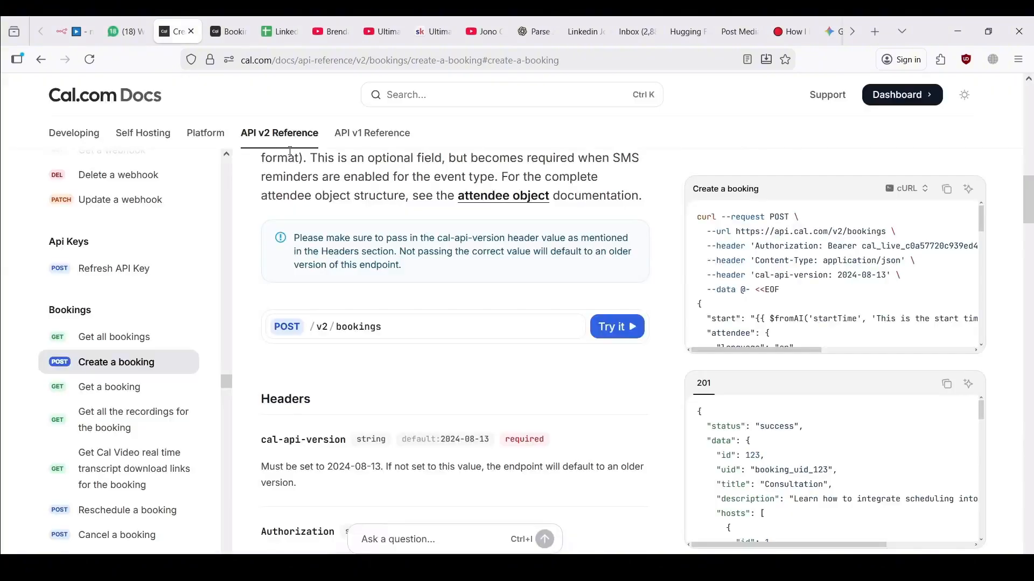
# Browse the API v2 Introduction page and open the documentation search
pyautogui.click(290, 140)
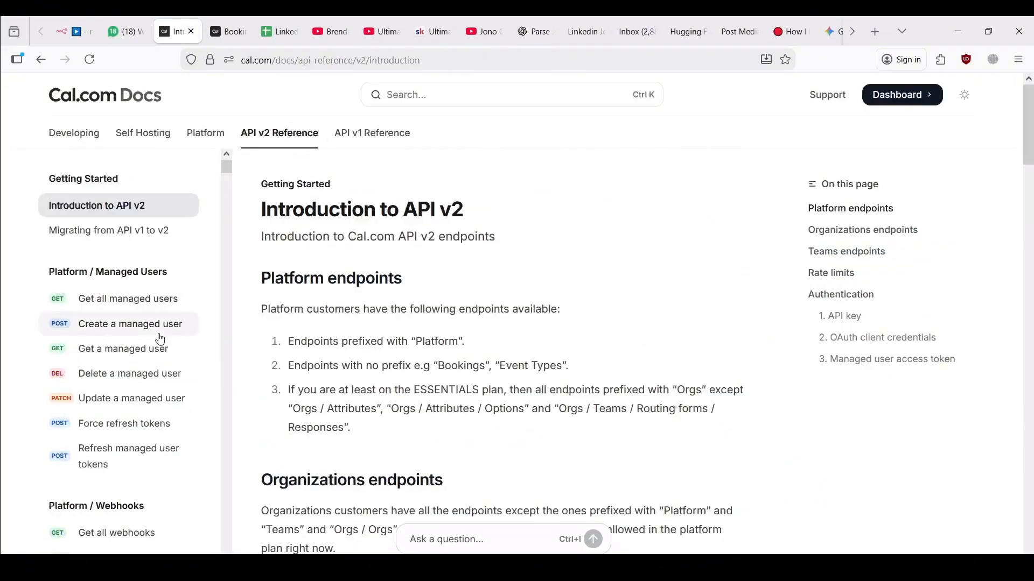
pyautogui.scroll(-3, 162, 331)
pyautogui.scroll(-10, 159, 340)
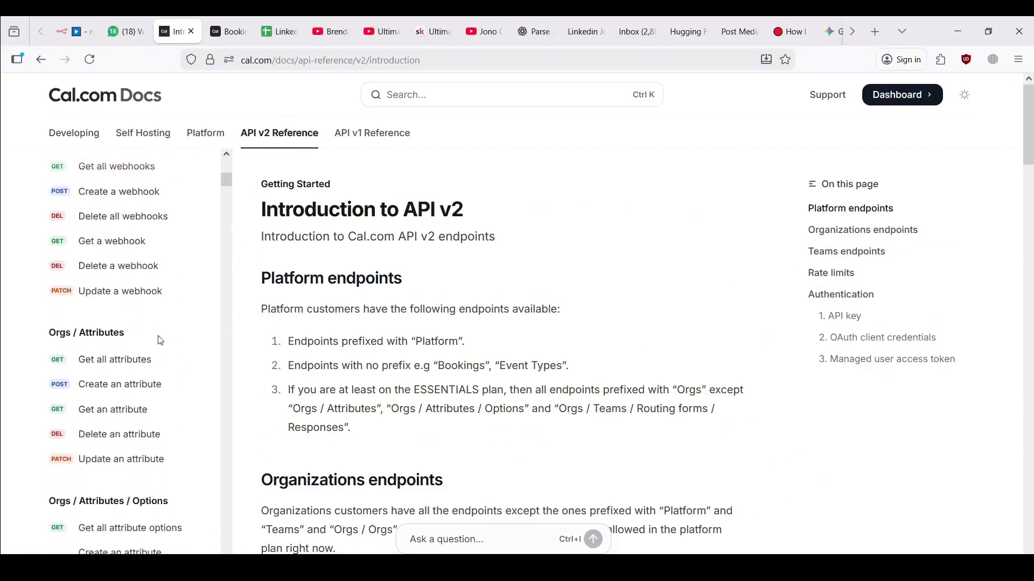
pyautogui.scroll(-7, 159, 340)
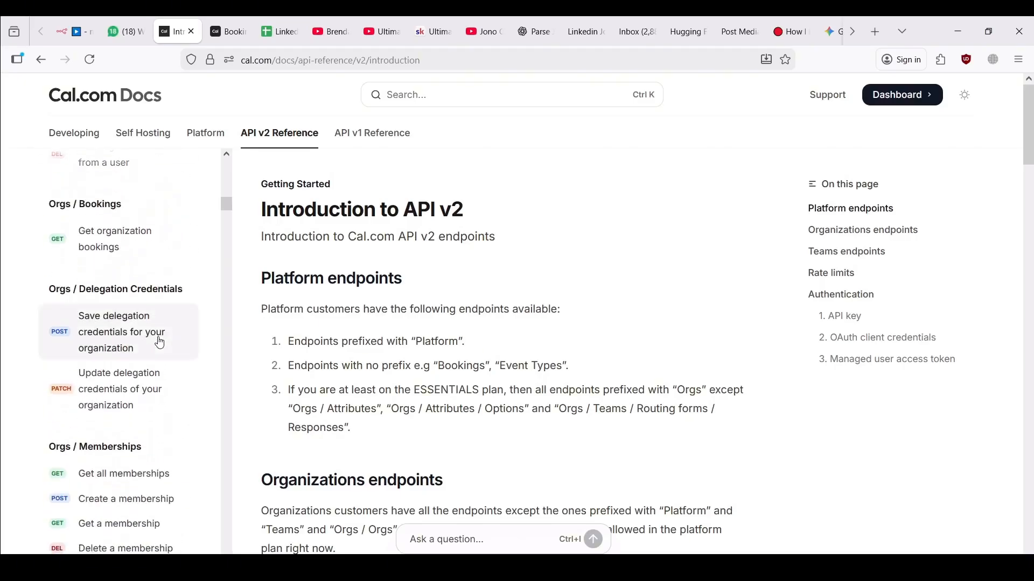
pyautogui.scroll(2, 159, 343)
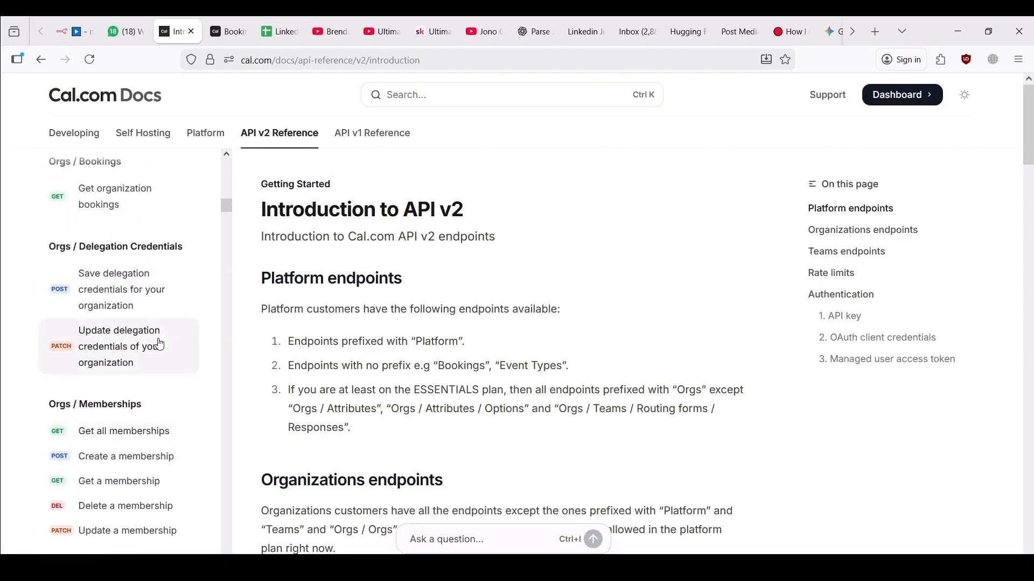
pyautogui.scroll(-5, 159, 344)
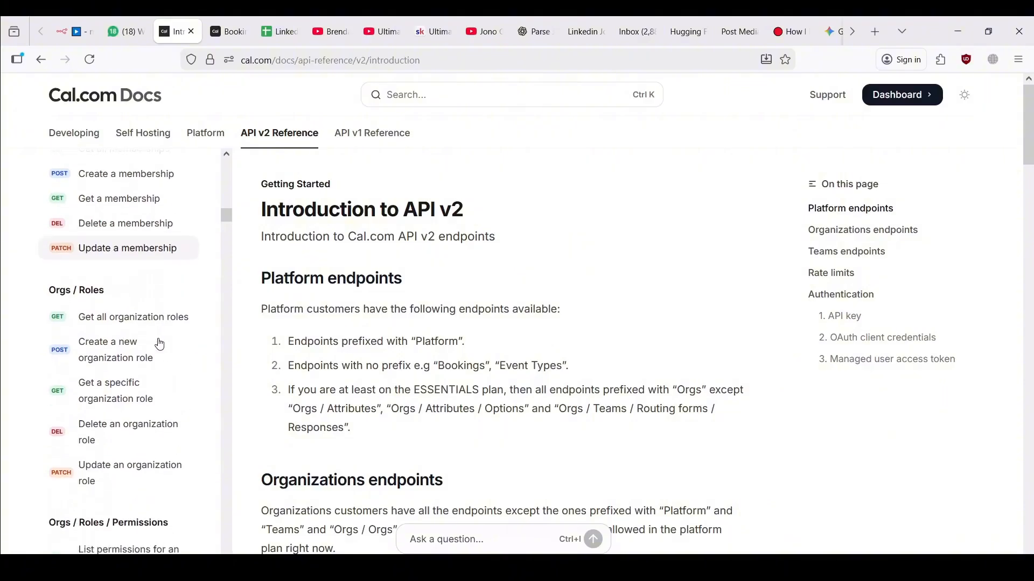
pyautogui.scroll(-1, 159, 346)
pyautogui.scroll(-1, 159, 346)
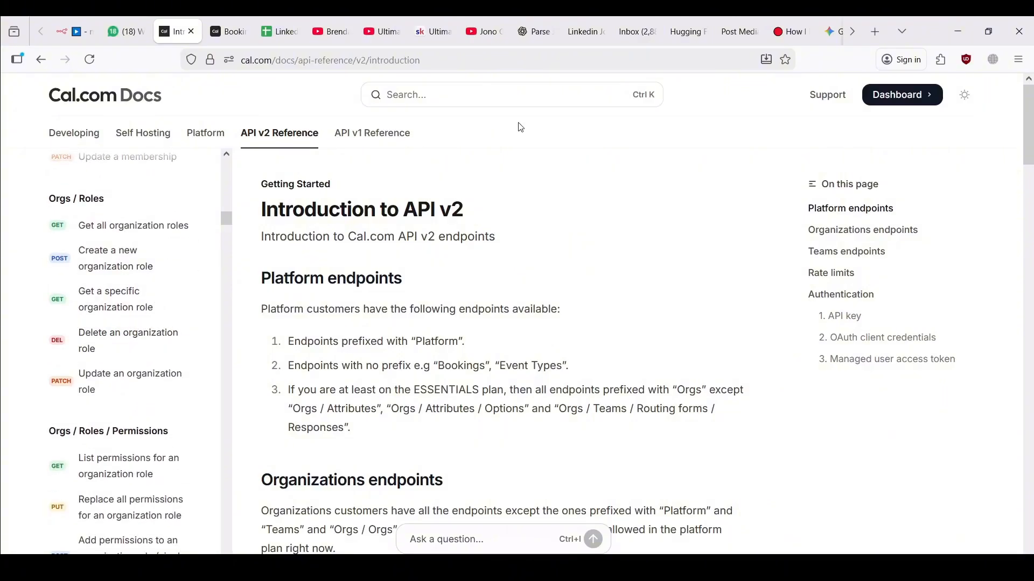
pyautogui.click(503, 87)
# Search the docs for 'Get book' and open the Get a booking endpoint page
pyautogui.write('G')
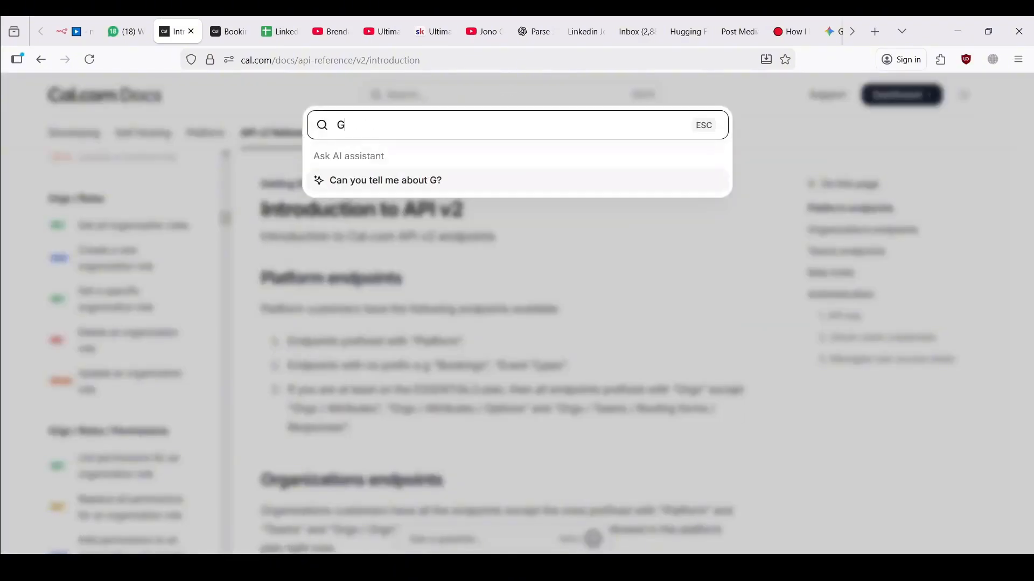
pyautogui.write('et book')
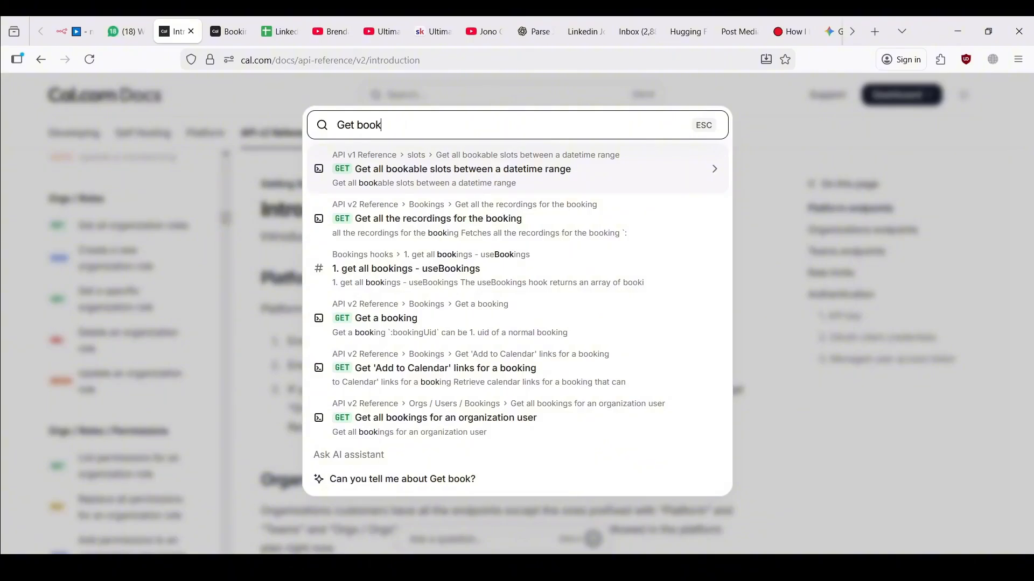
pyautogui.click(397, 320)
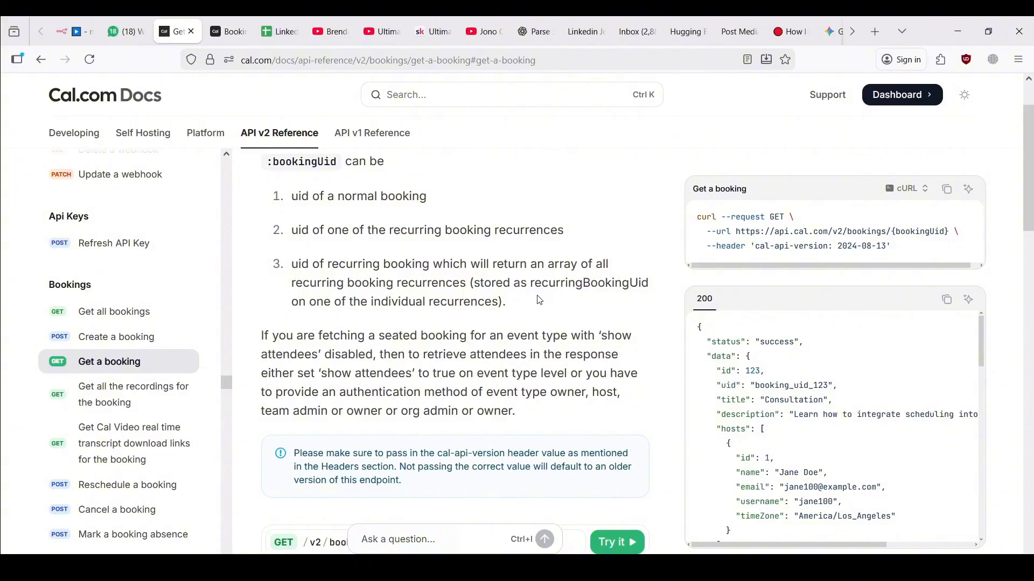
pyautogui.scroll(2, 540, 300)
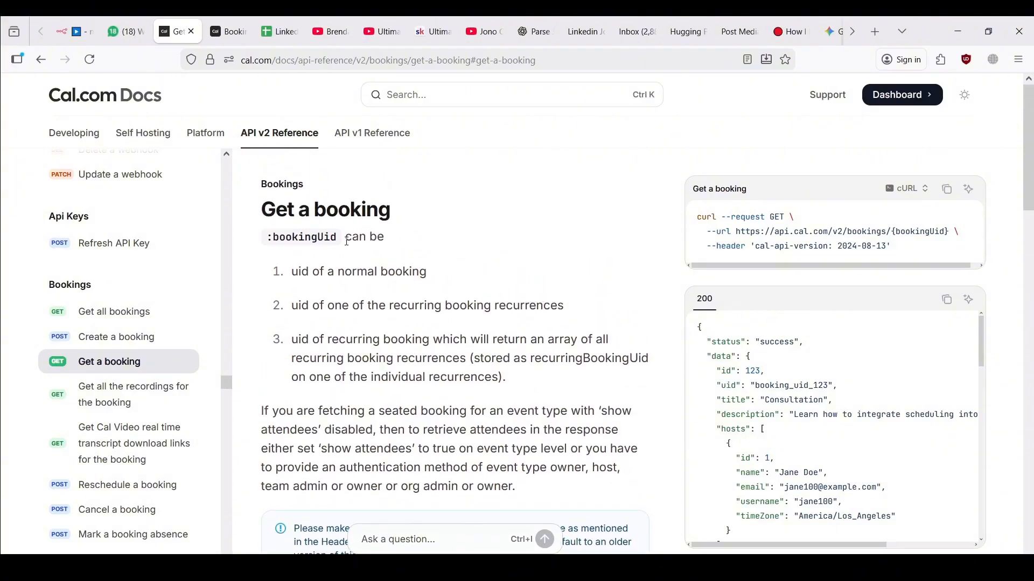
pyautogui.moveTo(340, 238); pyautogui.dragTo(266, 240)
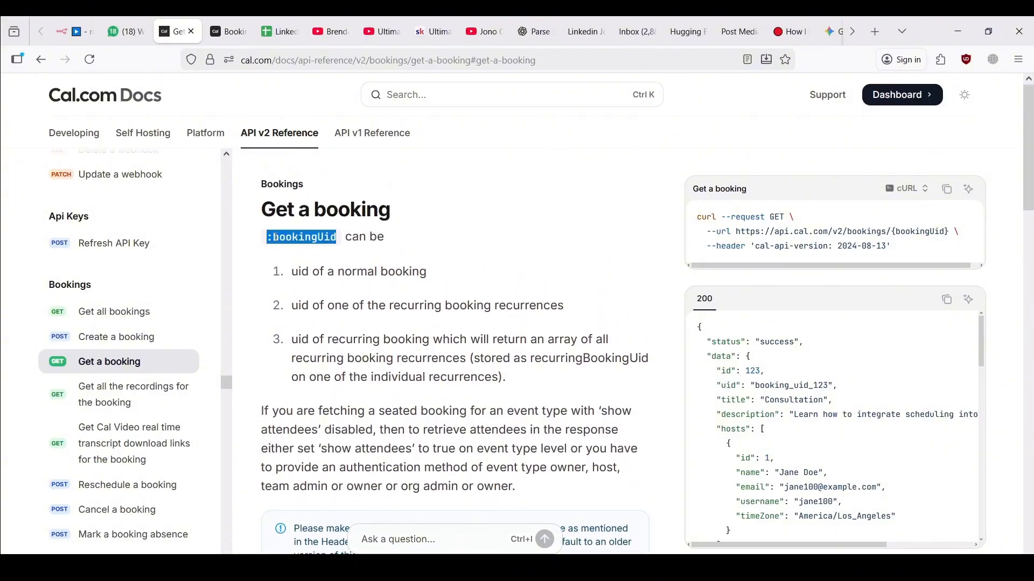
pyautogui.click(275, 237)
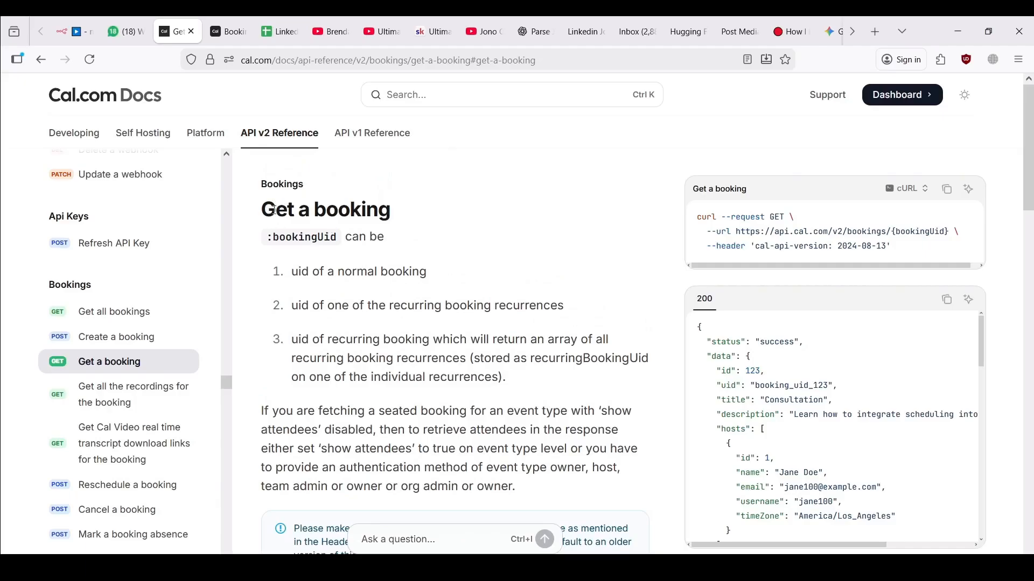
pyautogui.moveTo(267, 209); pyautogui.dragTo(318, 231)
pyautogui.click(313, 235)
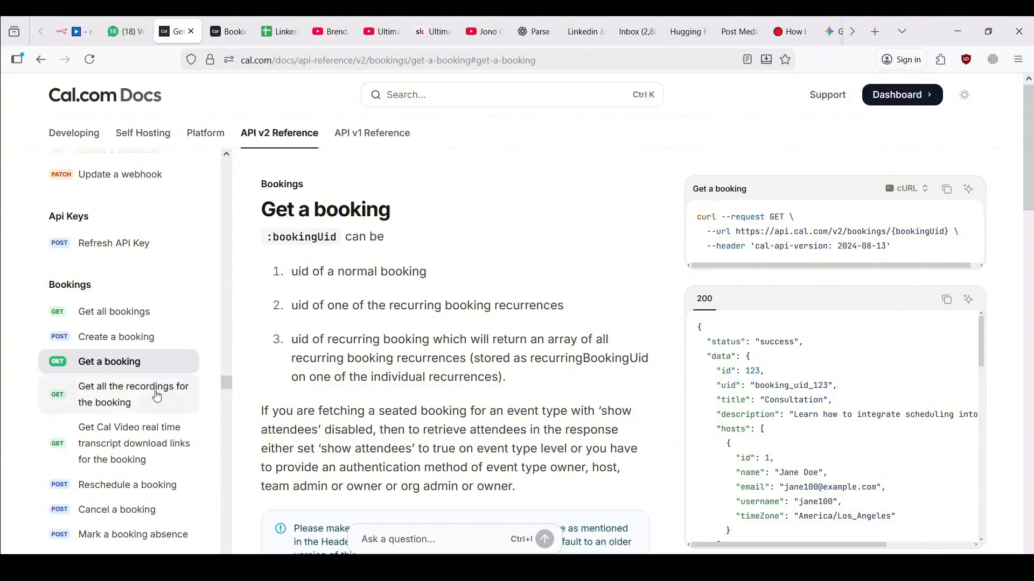
# Look through the booking recordings and Get booking references endpoint pages
pyautogui.click(157, 397)
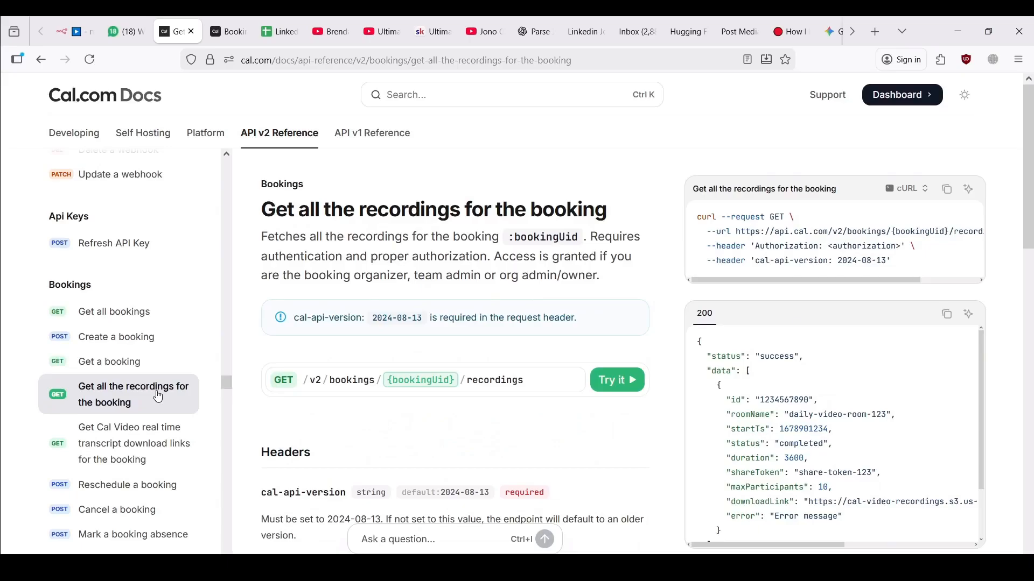
pyautogui.scroll(-2, 154, 386)
pyautogui.scroll(-4, 154, 386)
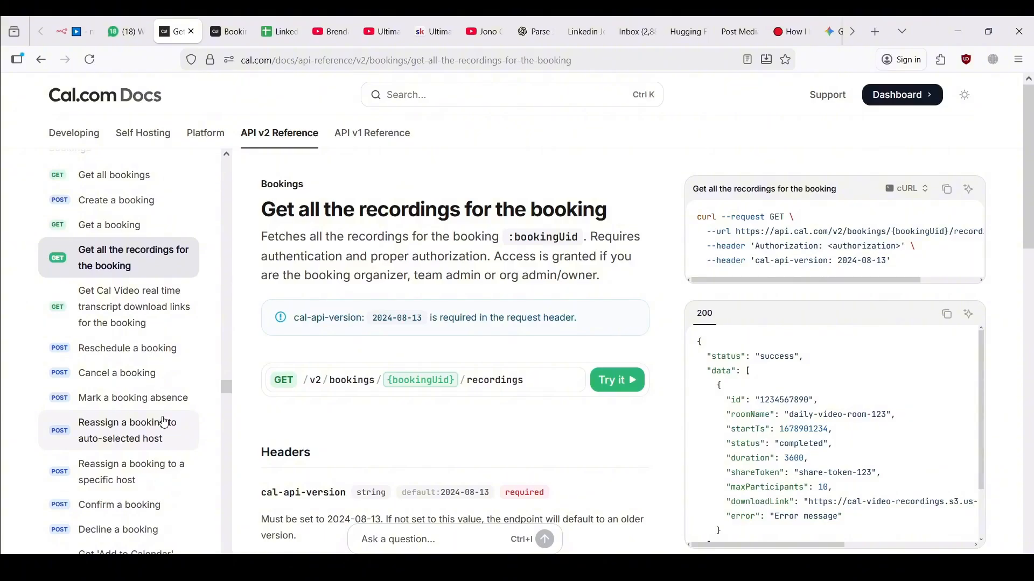
pyautogui.scroll(-6, 160, 422)
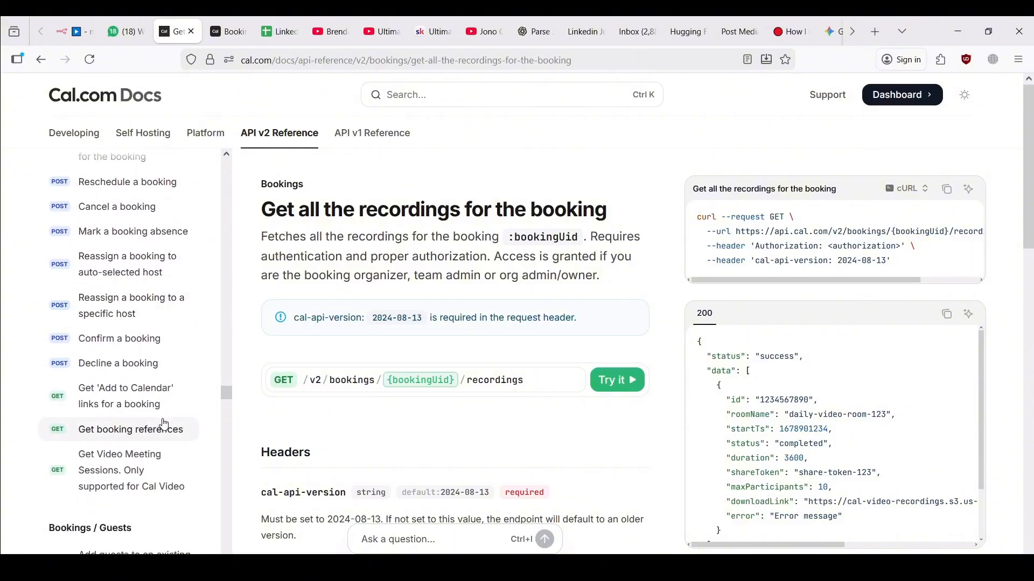
pyautogui.scroll(-6, 165, 424)
pyautogui.click(150, 273)
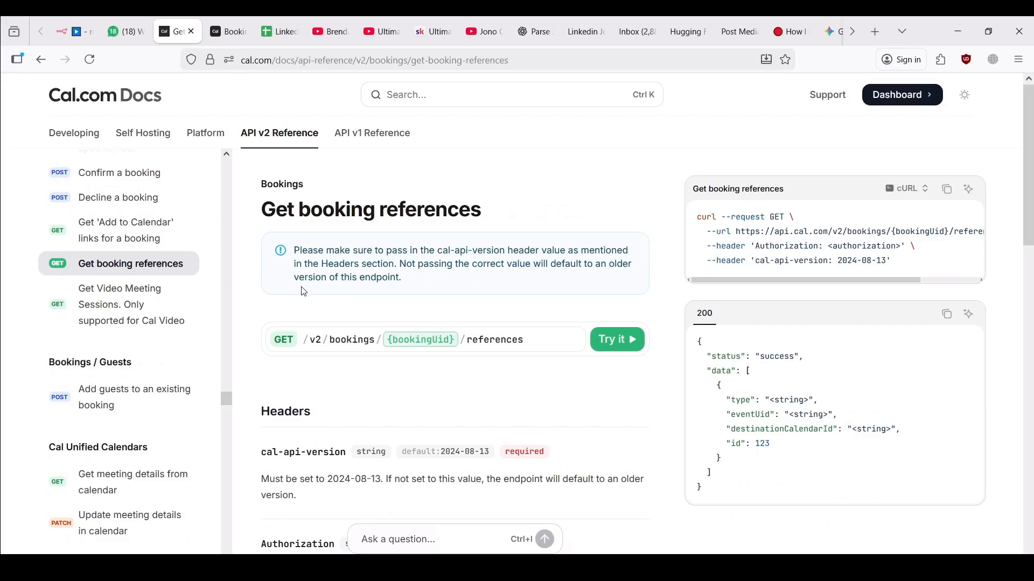
pyautogui.scroll(-1, 174, 341)
pyautogui.scroll(7, 174, 341)
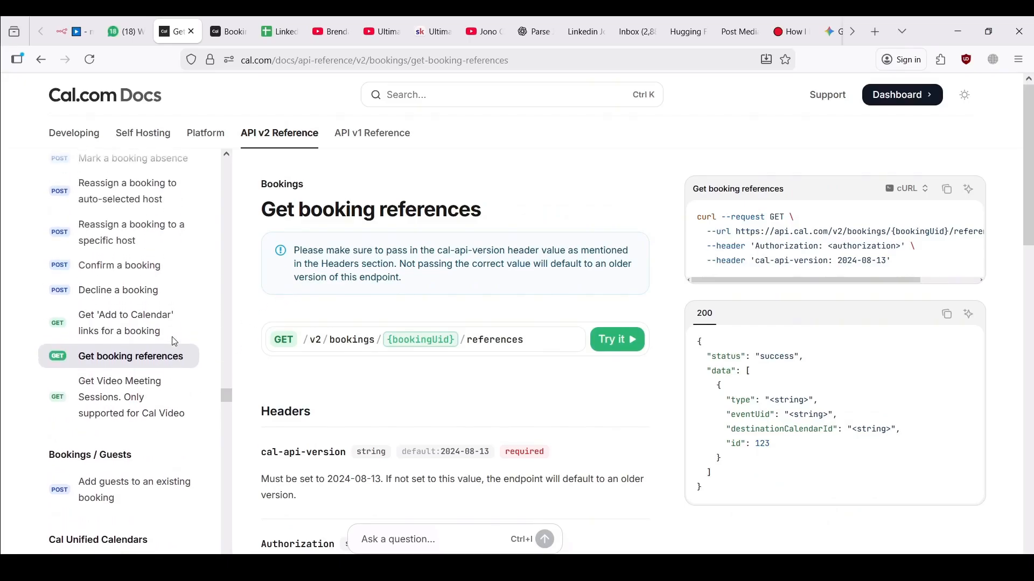
pyautogui.scroll(9, 174, 343)
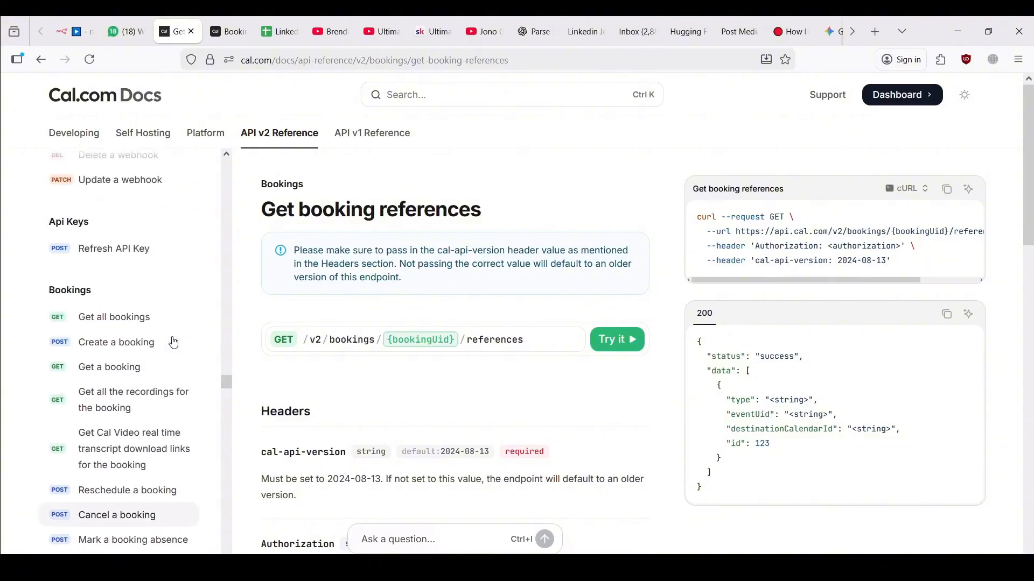
pyautogui.scroll(-3, 173, 342)
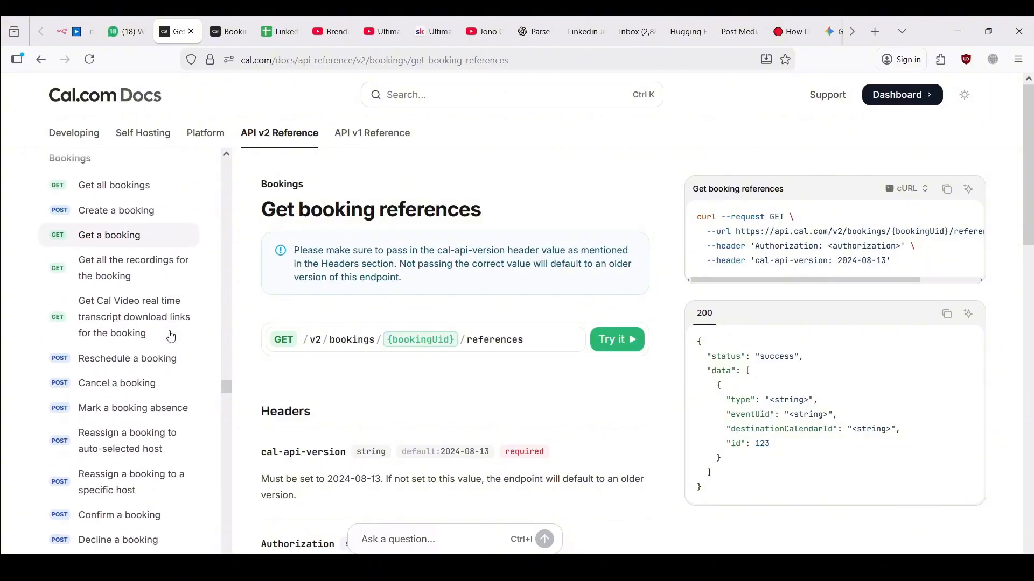
pyautogui.scroll(5, 171, 337)
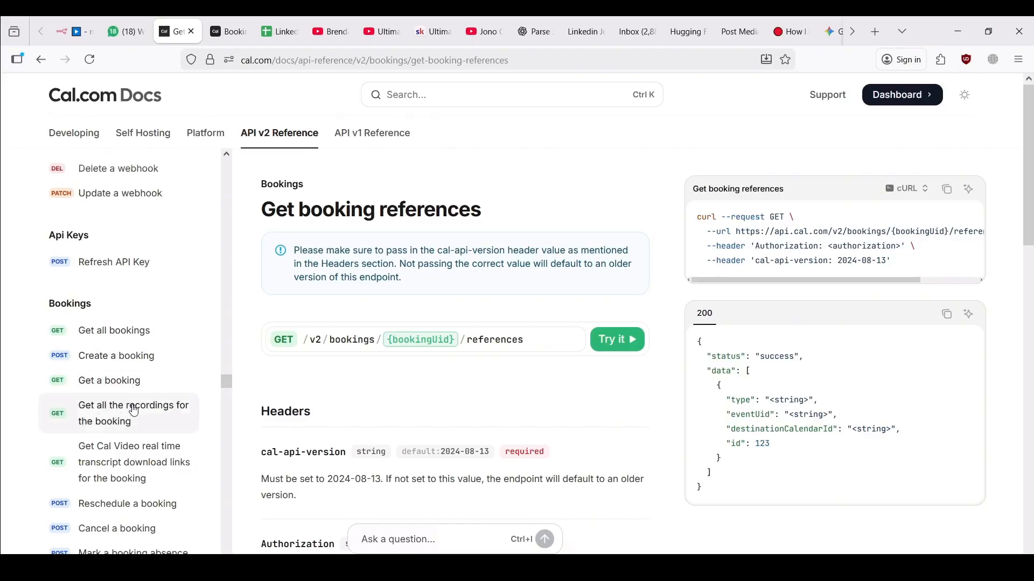
# Open the Get all bookings reference page for GET /v2/bookings
pyautogui.click(113, 380)
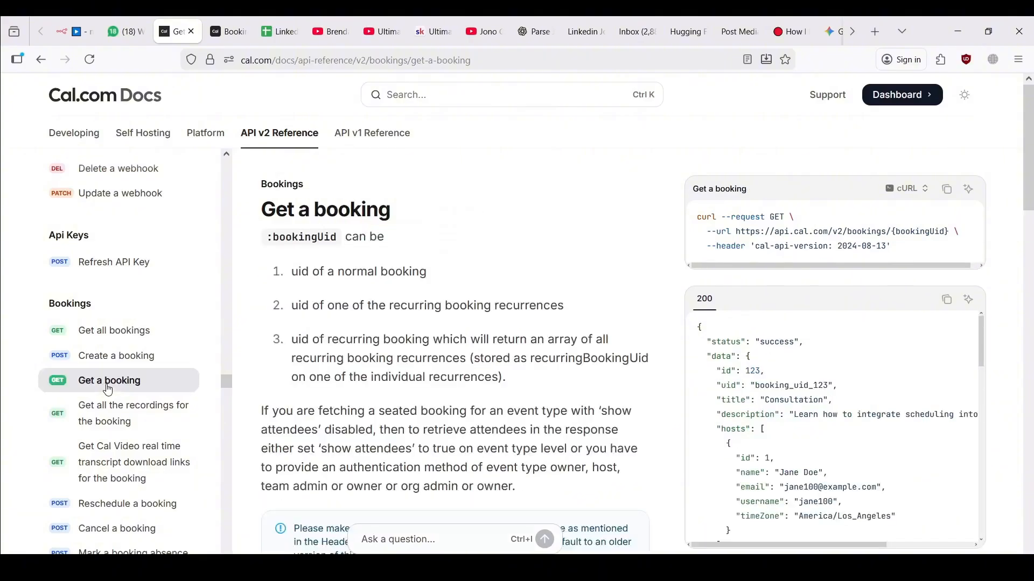
pyautogui.click(114, 334)
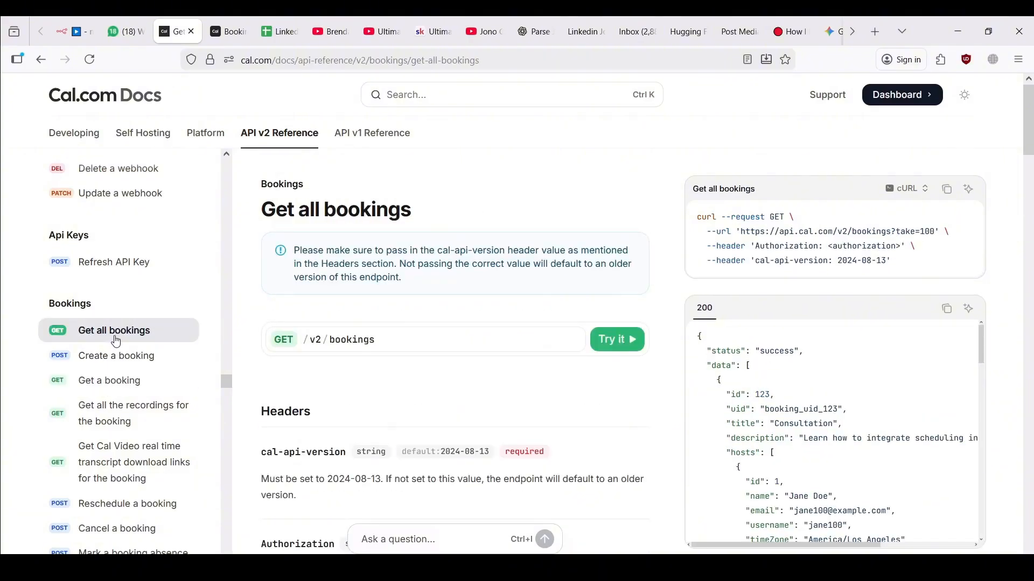
pyautogui.scroll(-2, 371, 383)
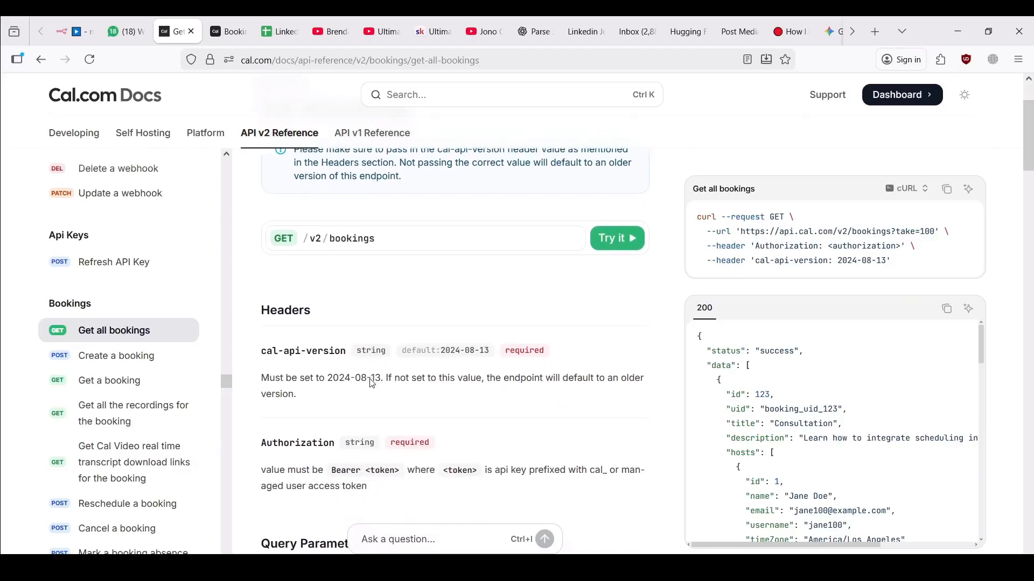
pyautogui.scroll(2, 370, 411)
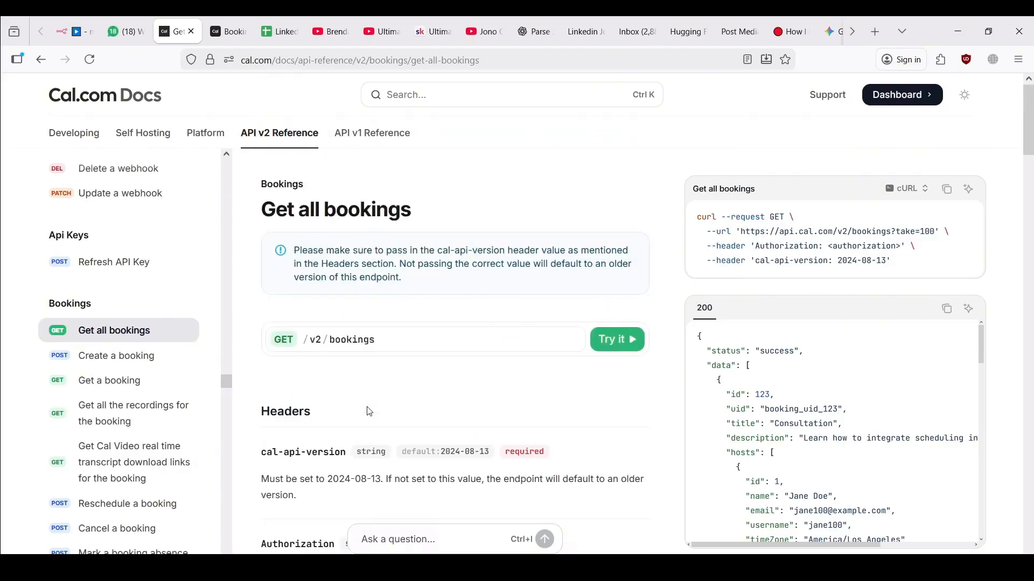
# In the Get all bookings playground, set Authorization to 'Bearer' plus the API key
pyautogui.click(606, 345)
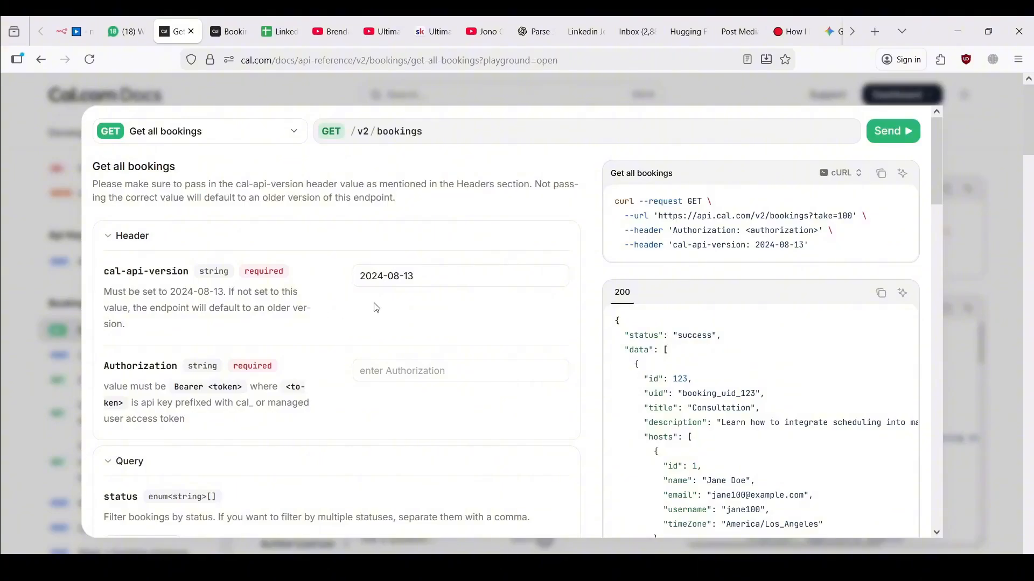
pyautogui.click(400, 374)
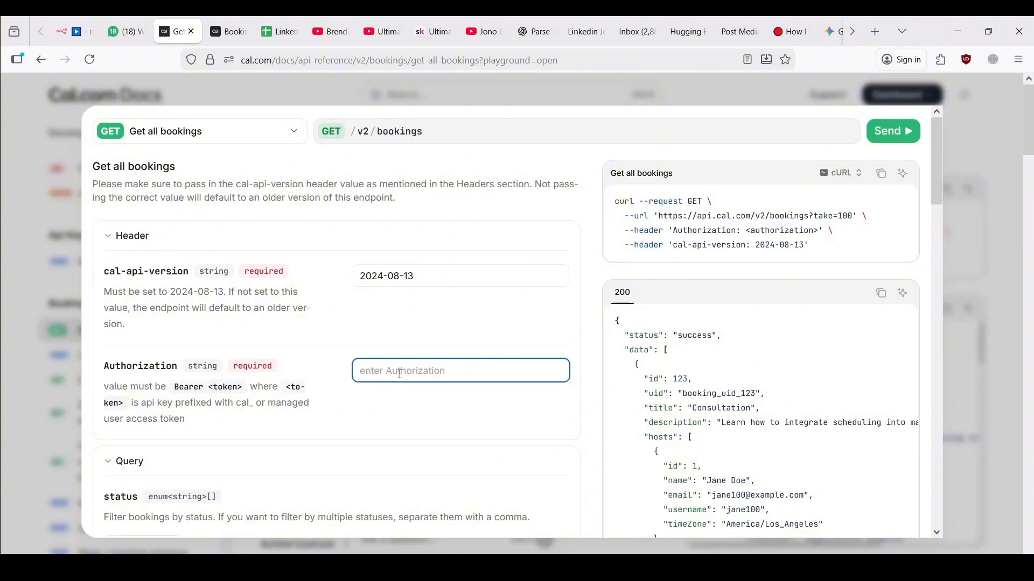
pyautogui.write('Bearr')
pyautogui.press('BackSpace')
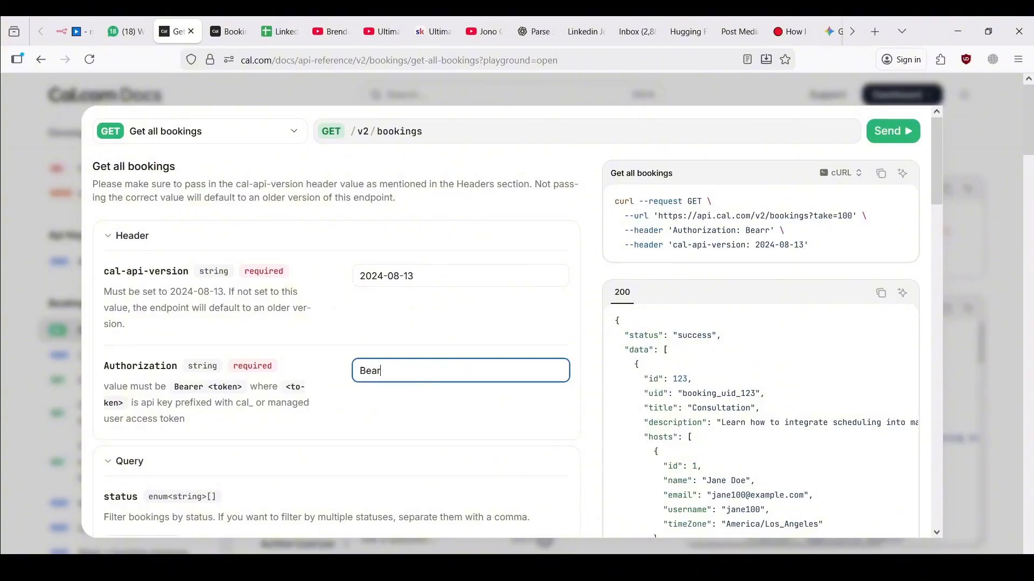
pyautogui.write('er')
pyautogui.hotkey('ctrl', 'v')
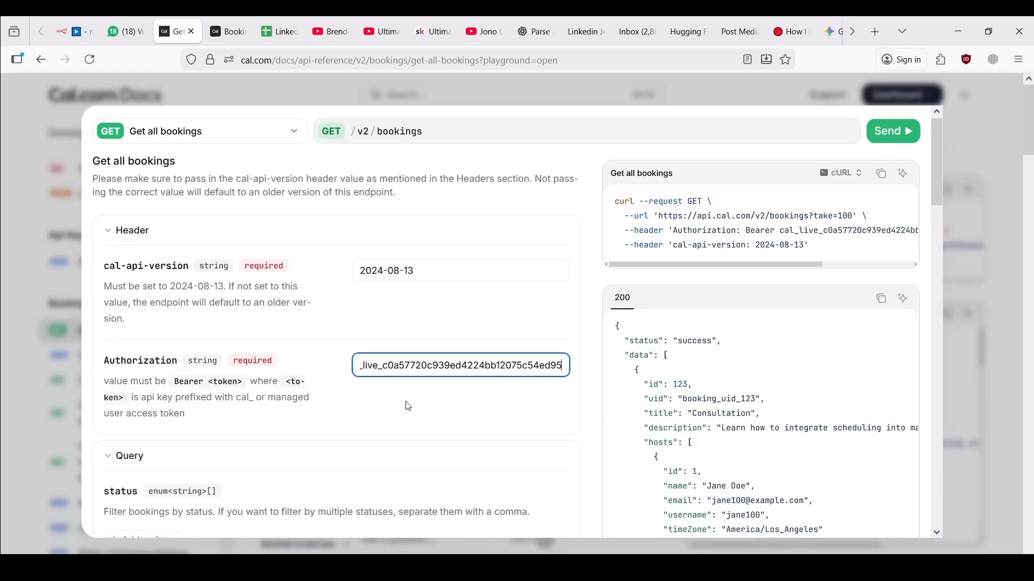
pyautogui.scroll(-5, 404, 399)
pyautogui.scroll(1, 407, 406)
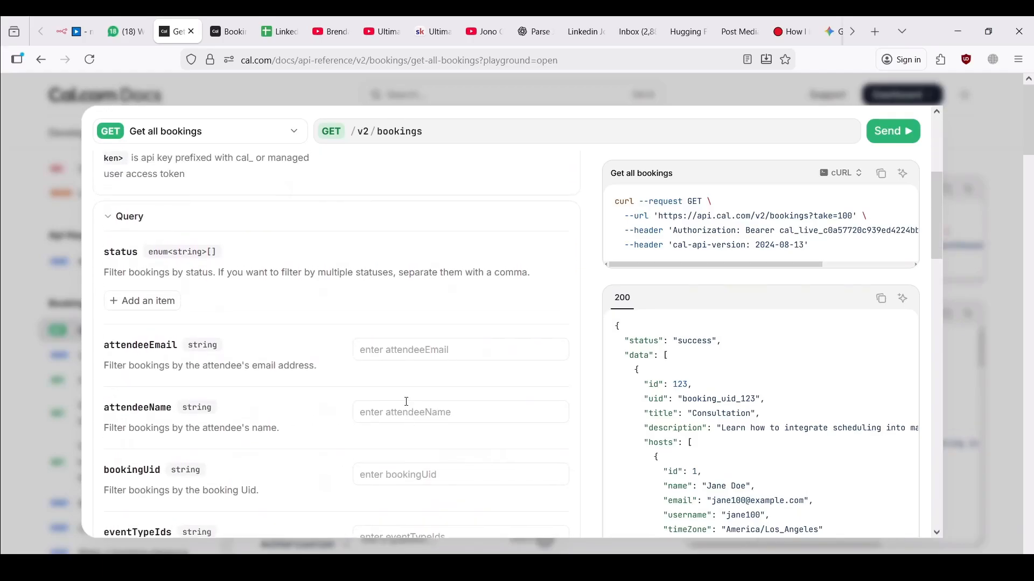
pyautogui.scroll(-1, 407, 406)
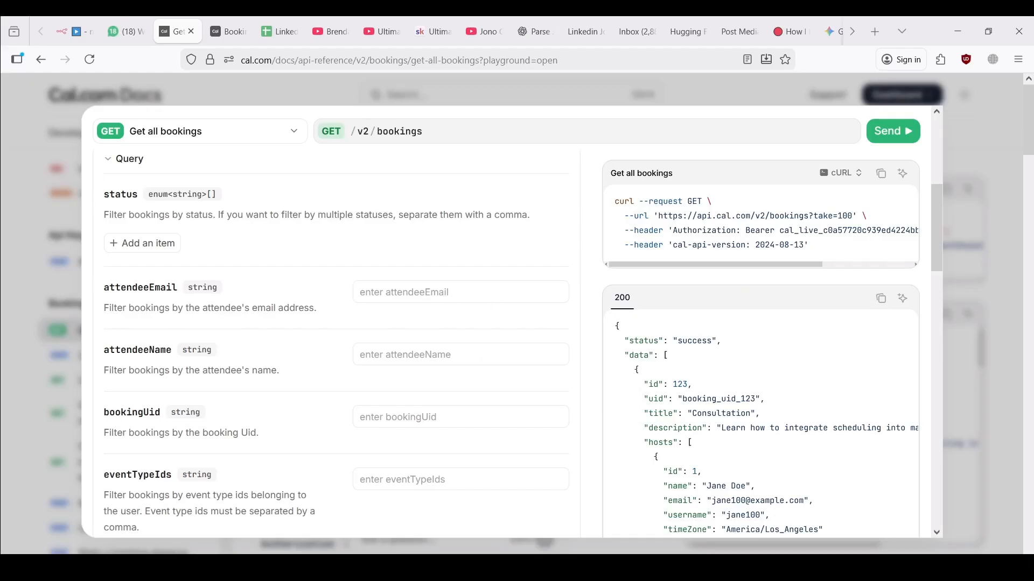
# Fill the attendeeEmail filter with the fromAI expression for the user's email
pyautogui.click(406, 301)
pyautogui.write('{{ $fromAI("userEmail", "This is the users email") }}')
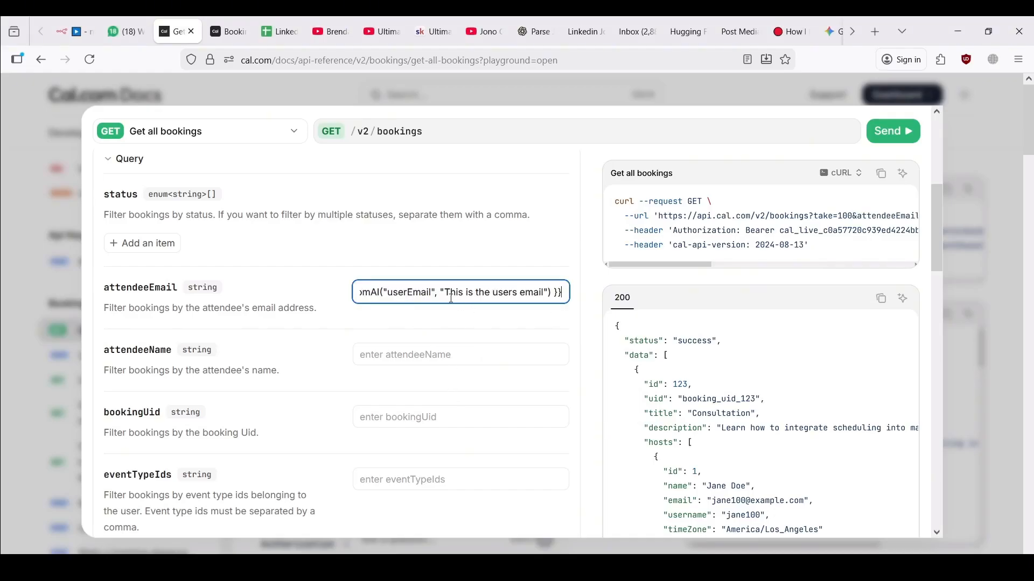
pyautogui.doubleClick(451, 298)
pyautogui.click(399, 292)
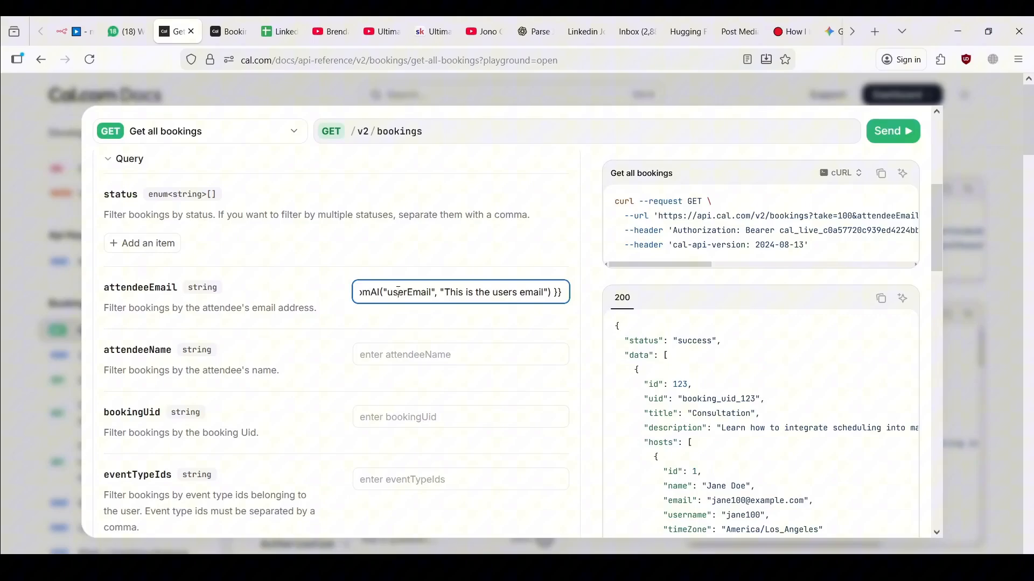
pyautogui.click(398, 348)
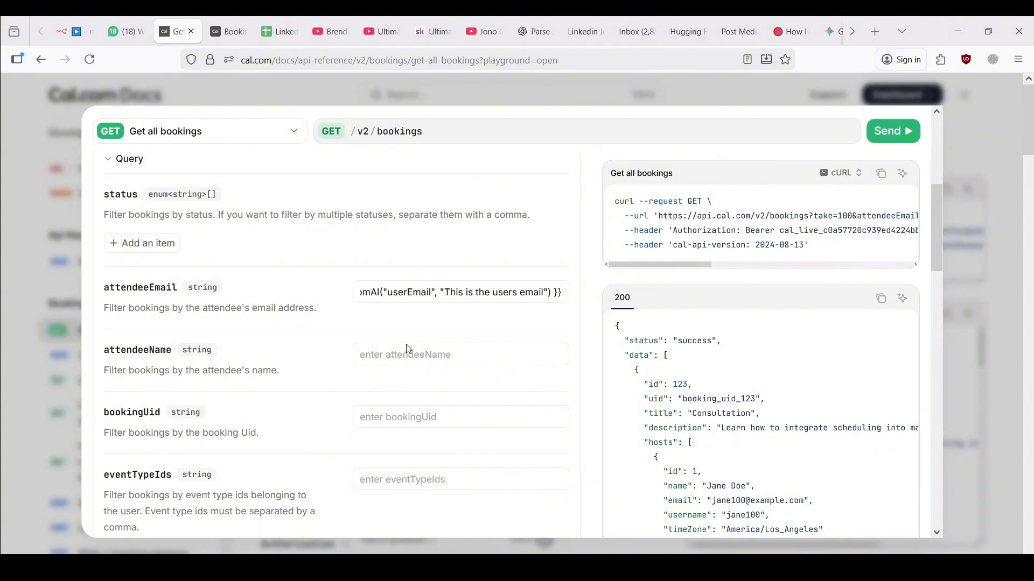
pyautogui.hotkey('alt', 'Tab')
pyautogui.hotkey('alt', 'Tab')
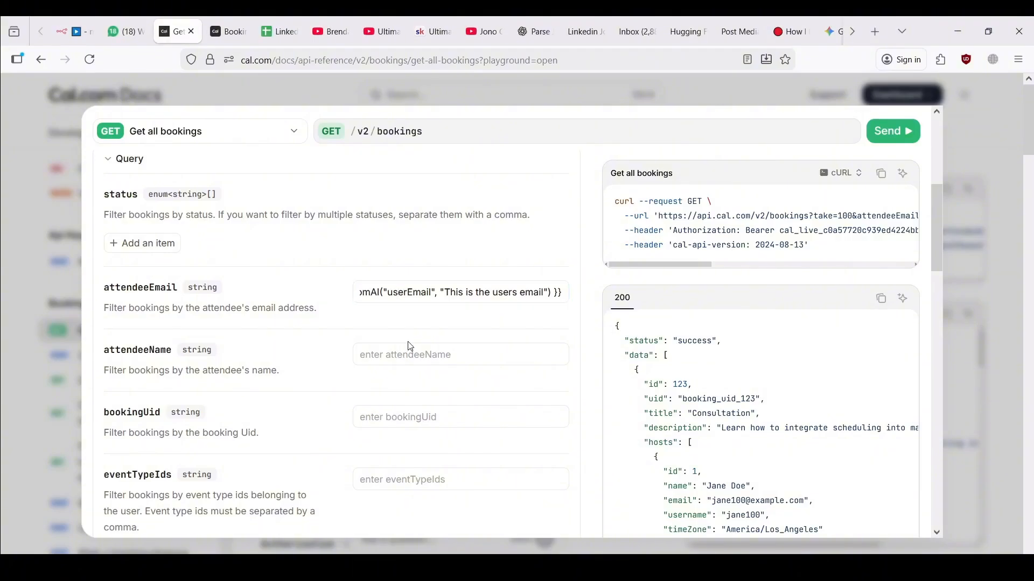
pyautogui.hotkey('alt', 'Tab')
pyautogui.scroll(1, 362, 340)
pyautogui.scroll(-4, 358, 335)
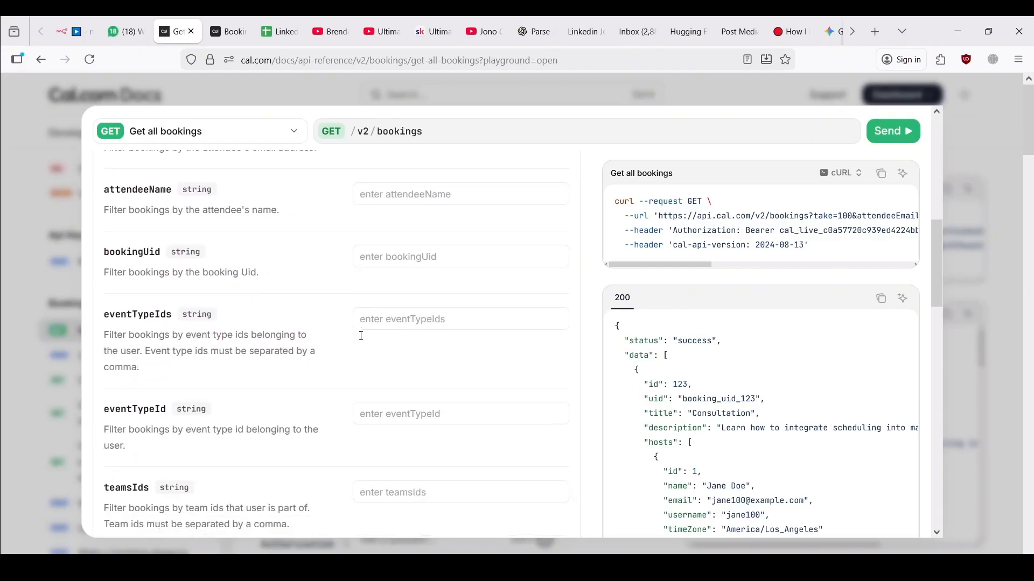
# Copy the 30 Min Meeting event type ID 4132011 from Cal.com into the eventTypeId filter
pyautogui.click(402, 395)
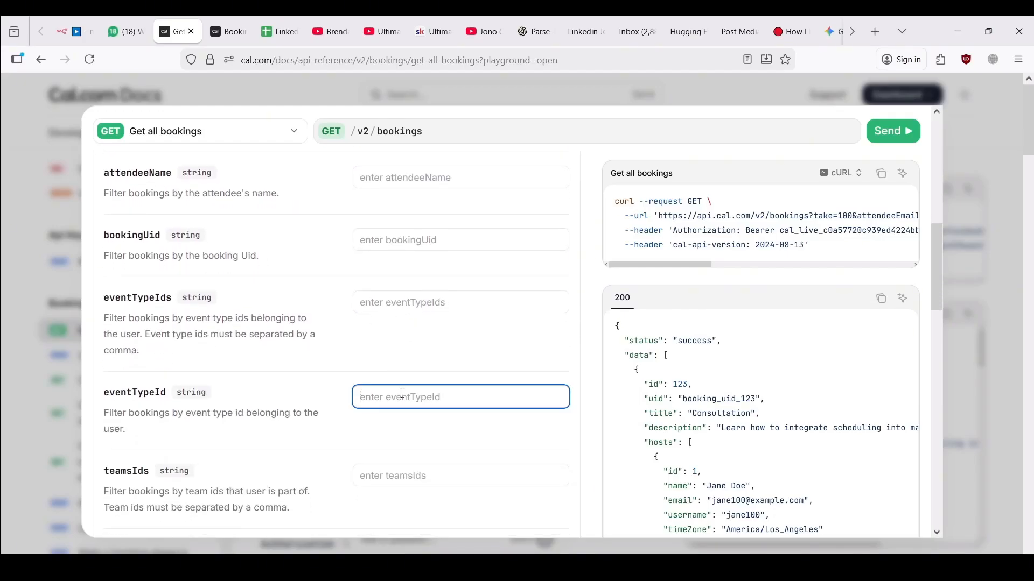
pyautogui.hotkey('ctrl', 'Tab')
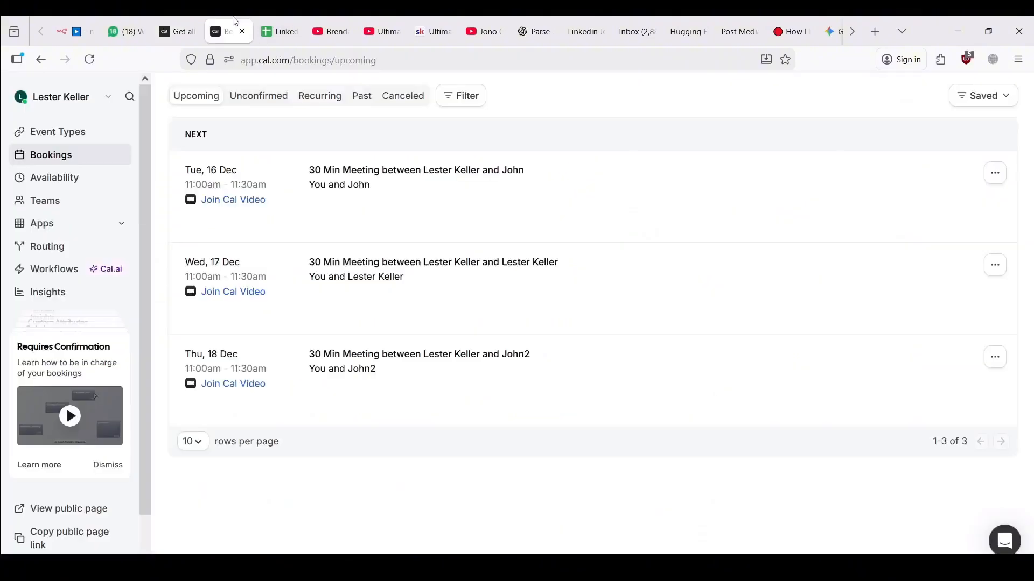
pyautogui.click(71, 132)
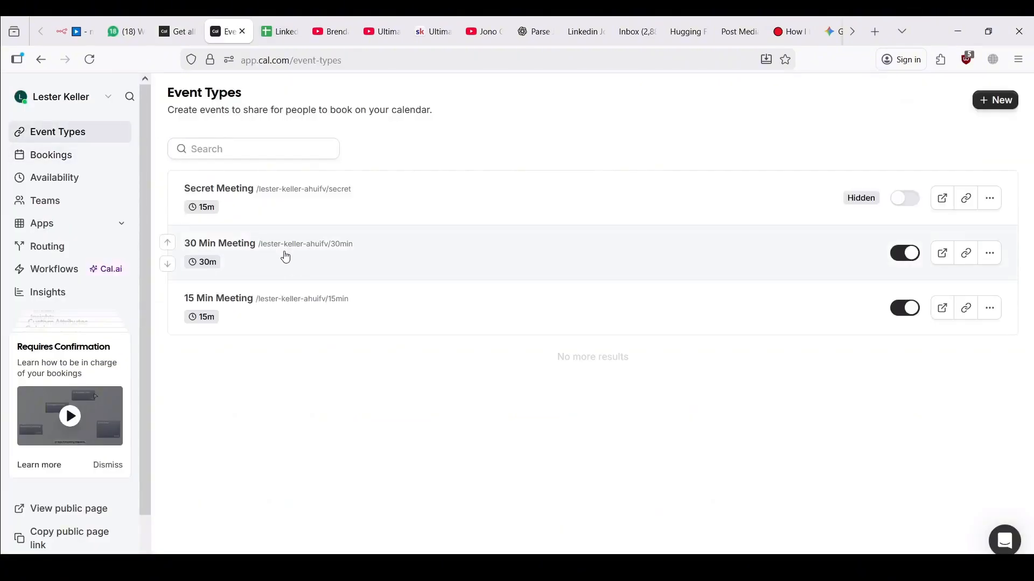
pyautogui.click(283, 255)
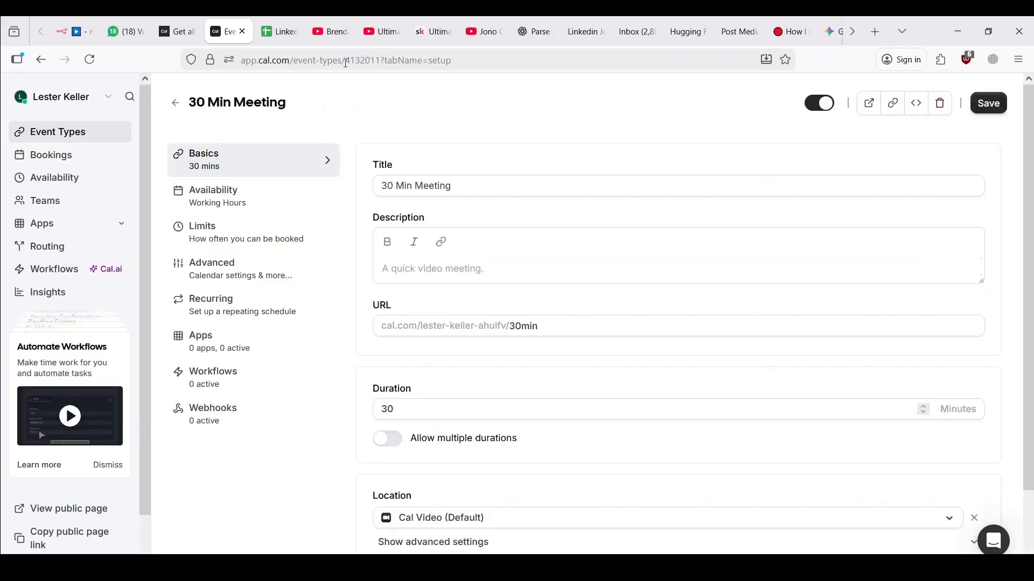
pyautogui.moveTo(346, 63); pyautogui.dragTo(386, 63)
pyautogui.hotkey('ctrl', 'c')
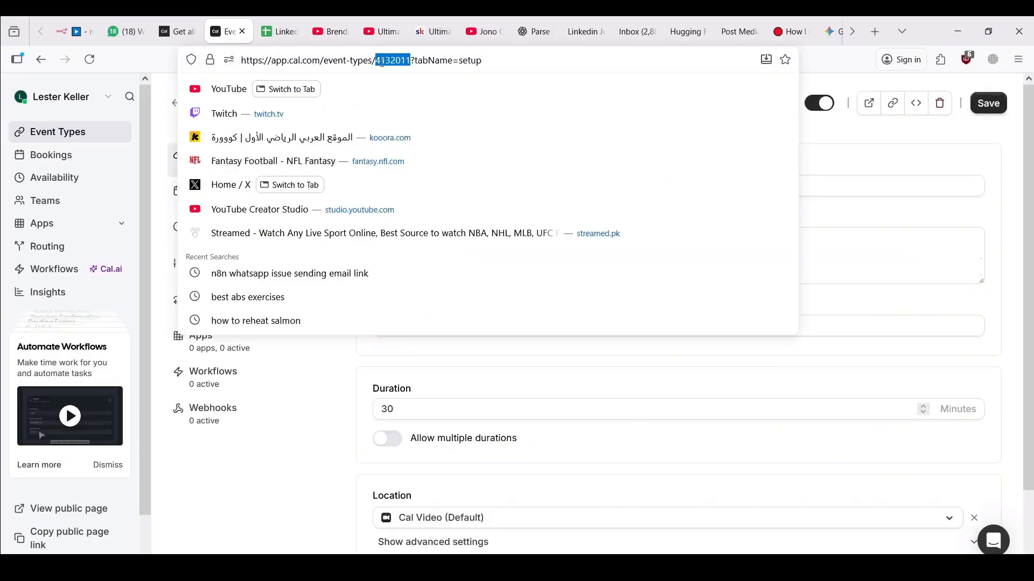
pyautogui.click(76, 31)
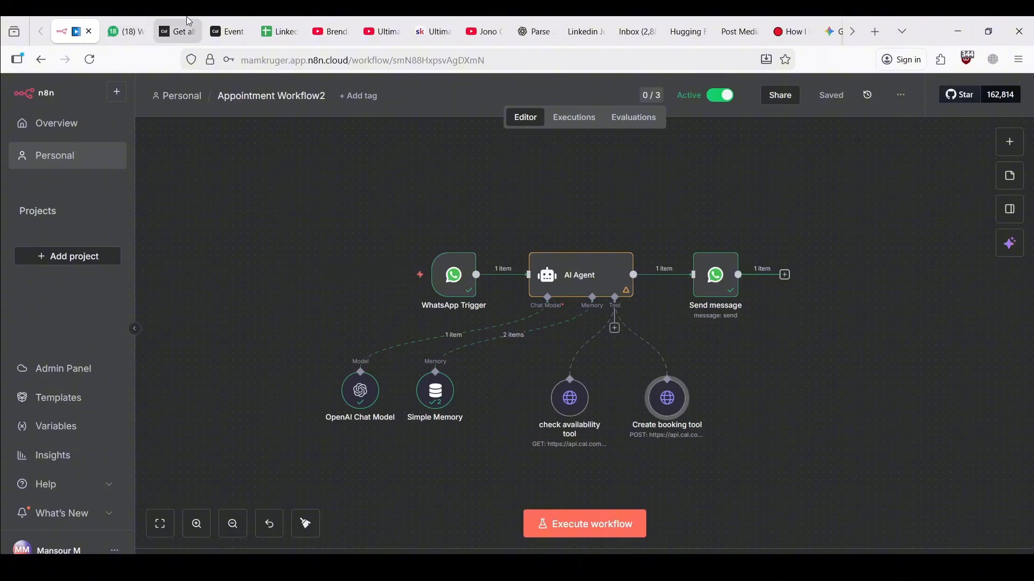
pyautogui.click(178, 31)
pyautogui.hotkey('ctrl', 'v')
# Copy the generated Get all bookings cURL request
pyautogui.scroll(-5, 414, 426)
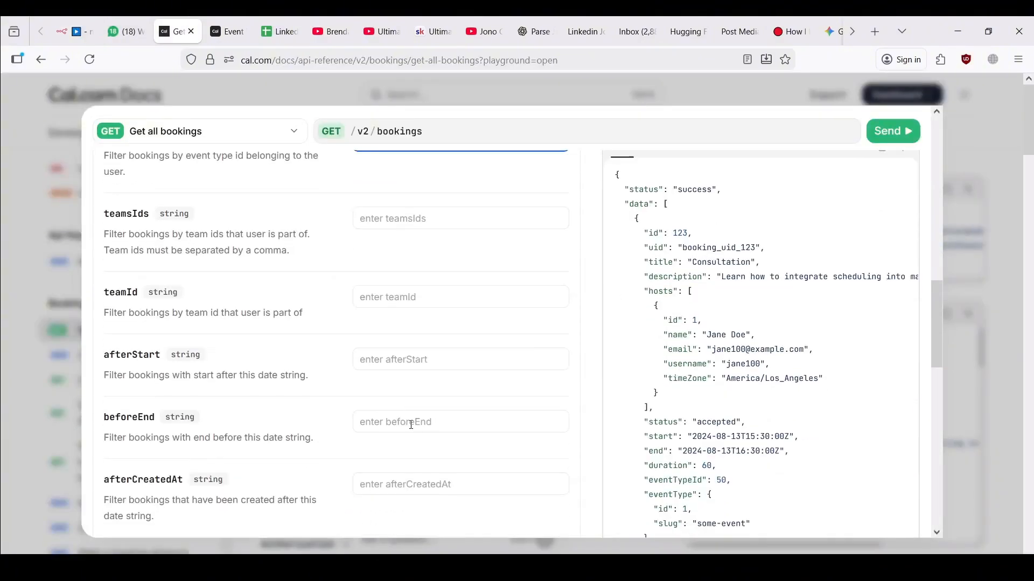
pyautogui.scroll(-5, 411, 431)
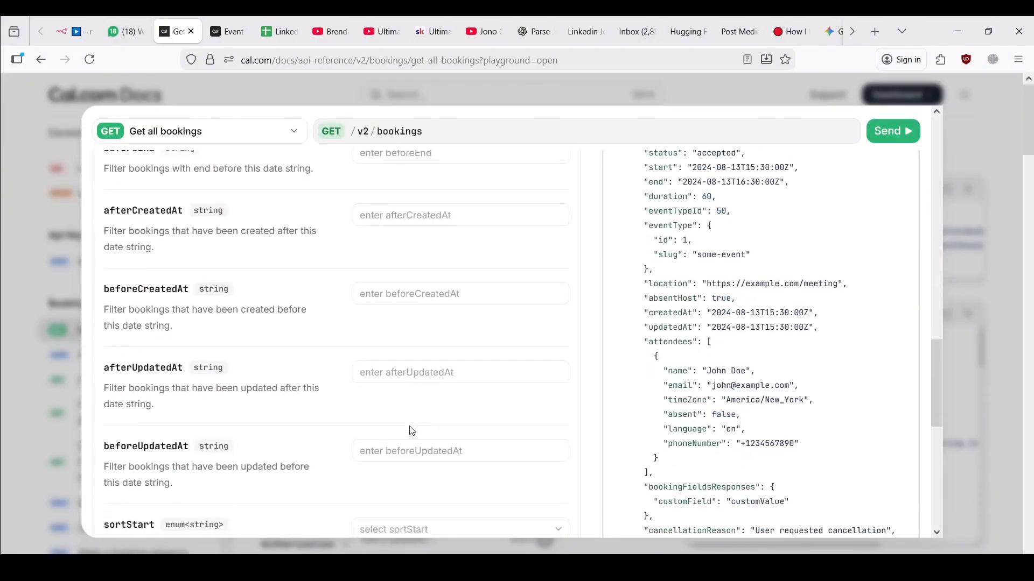
pyautogui.scroll(15, 411, 429)
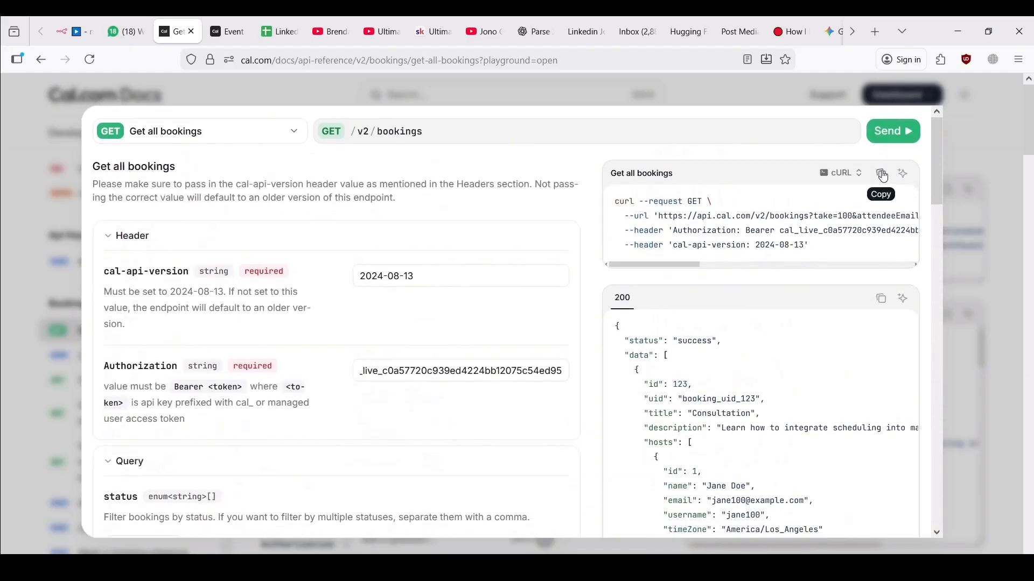
pyautogui.click(884, 183)
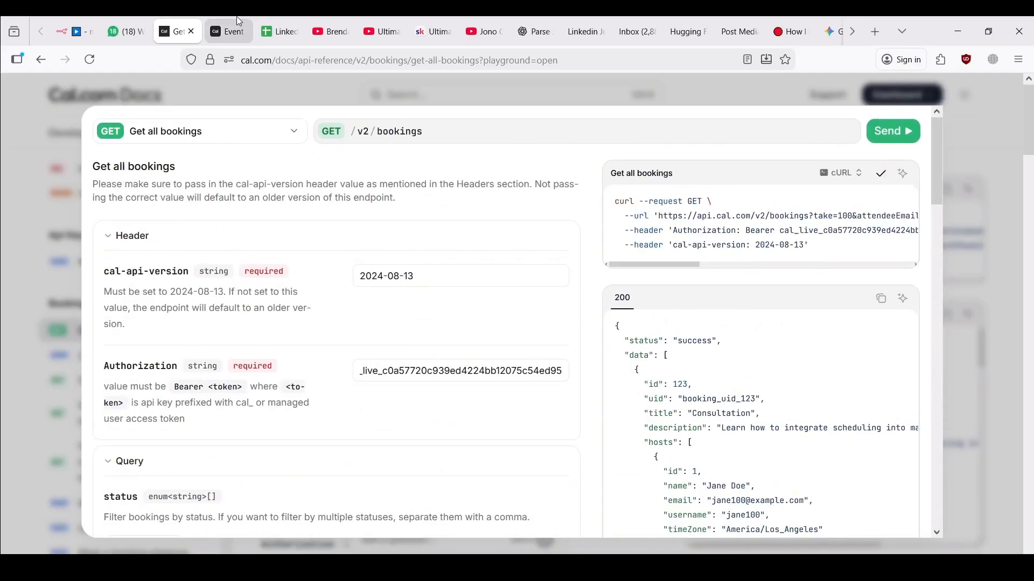
pyautogui.click(74, 31)
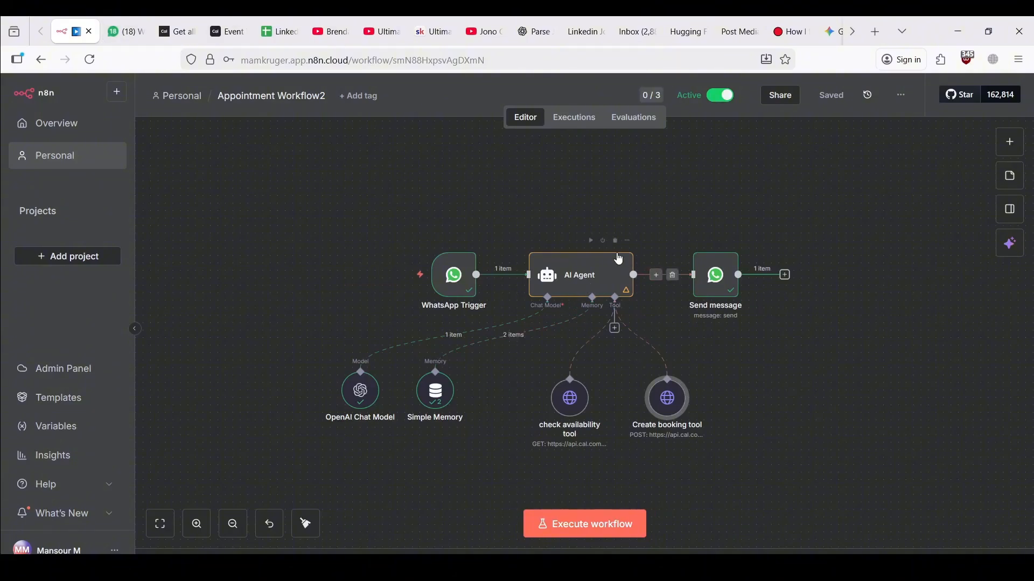
# Add an HTTP Request tool to the AI Agent named 'get booking info'
pyautogui.click(614, 329)
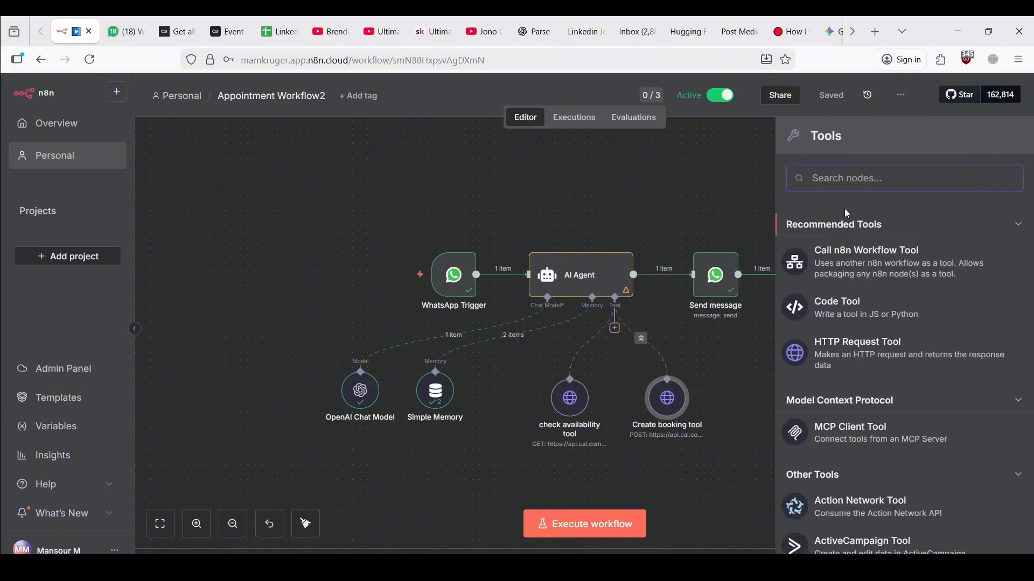
pyautogui.click(840, 349)
pyautogui.click(447, 110)
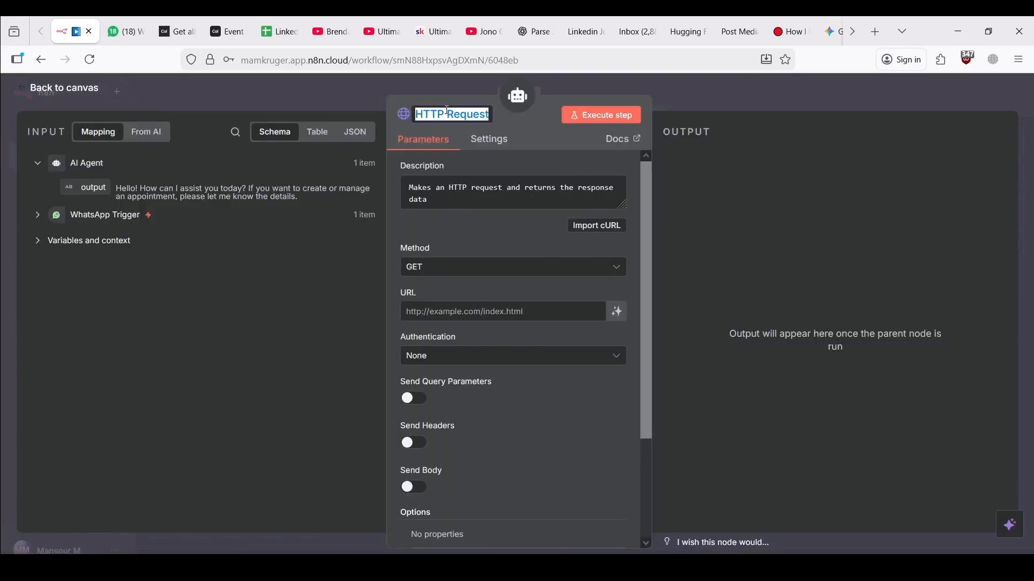
pyautogui.write('get')
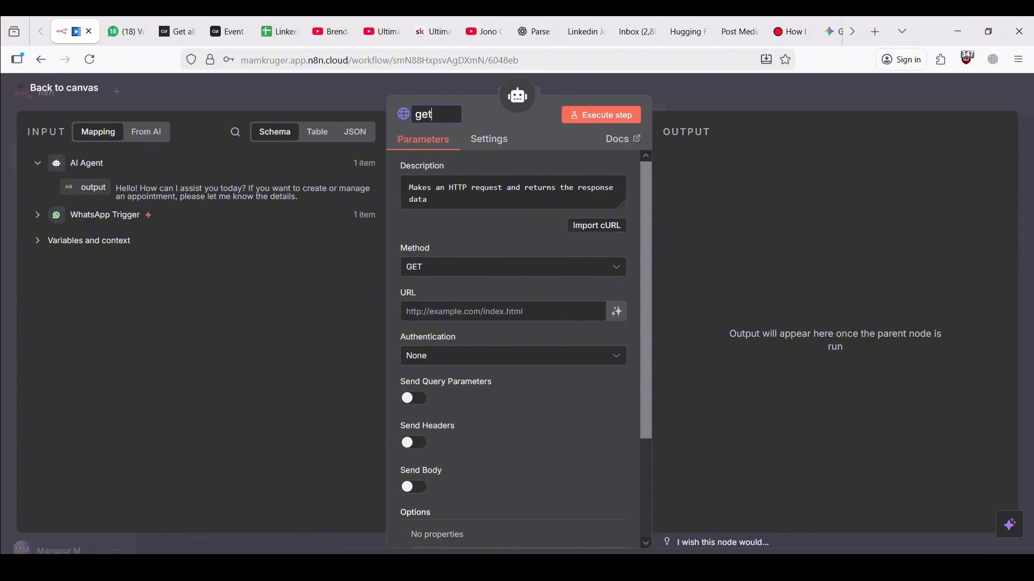
pyautogui.write(' booking info')
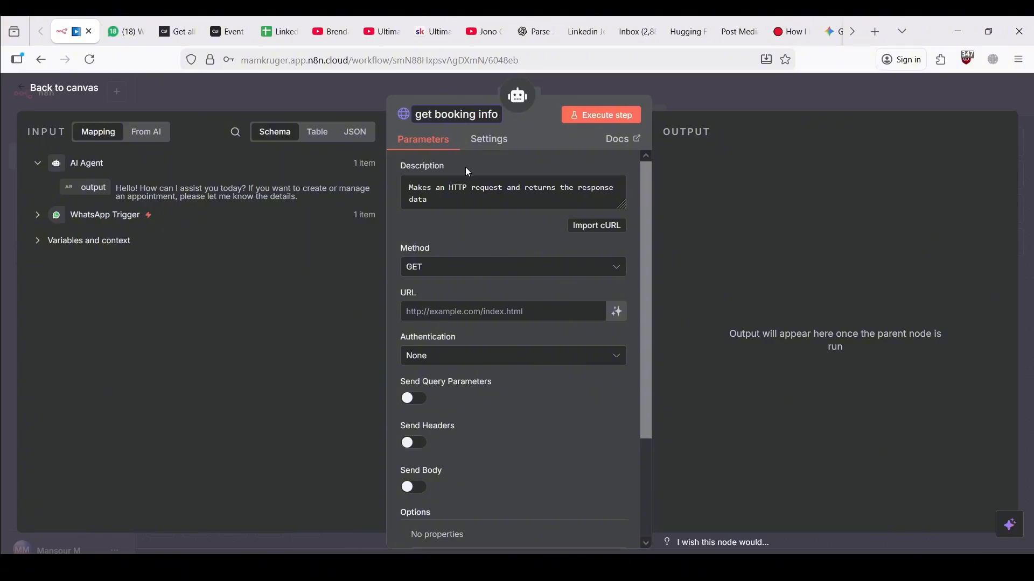
pyautogui.click(537, 237)
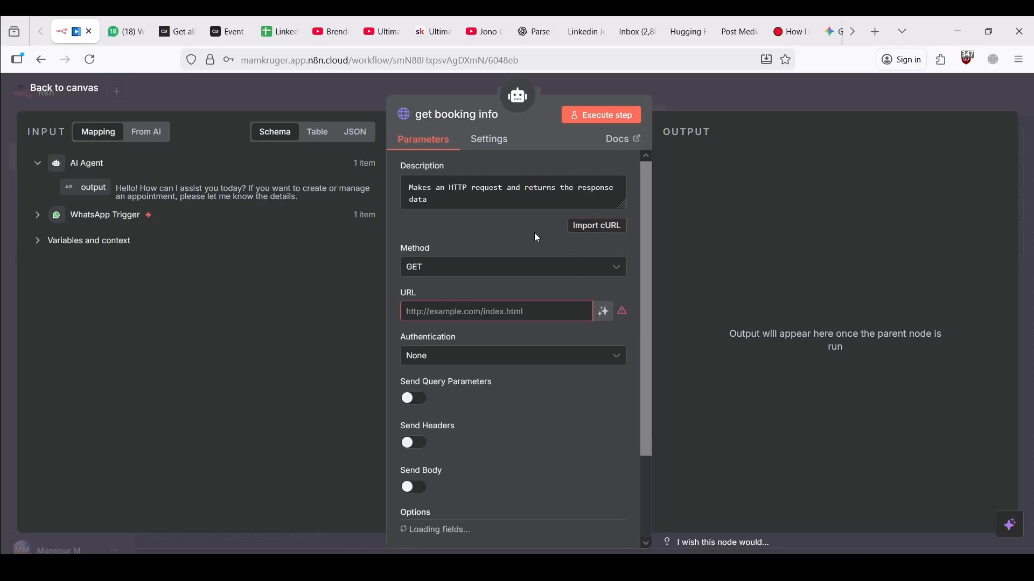
# Import the copied Cal.com get-bookings cURL into the tool and review its attendeeEmail setting
pyautogui.click(579, 225)
pyautogui.hotkey('ctrl', 'v')
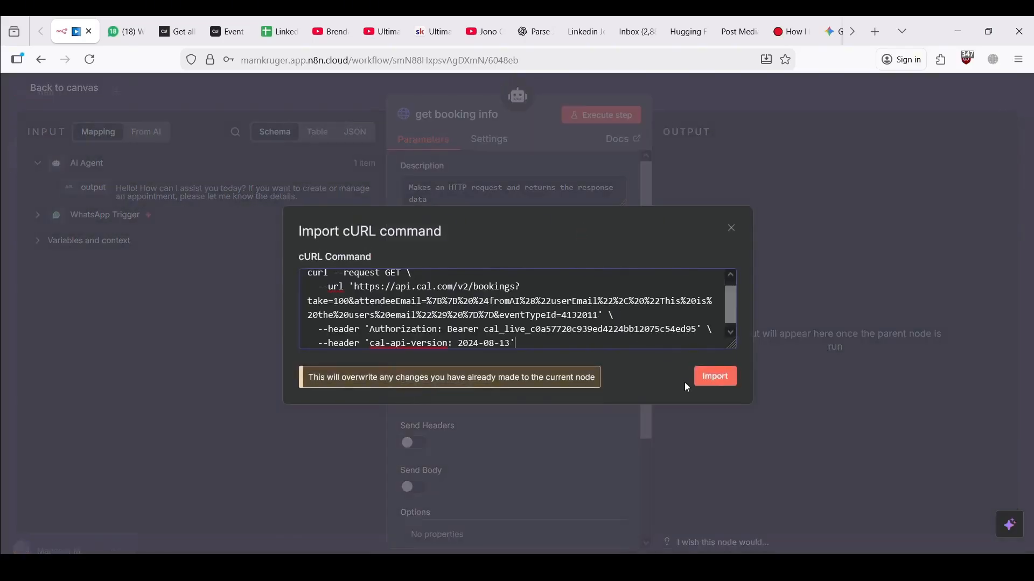
pyautogui.click(702, 381)
pyautogui.scroll(-4, 557, 383)
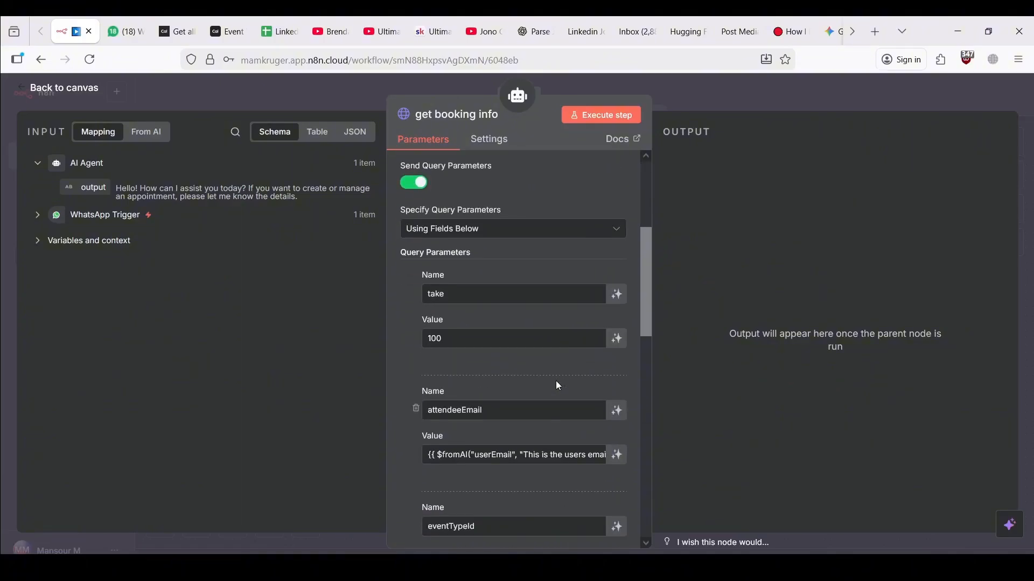
pyautogui.click(592, 455)
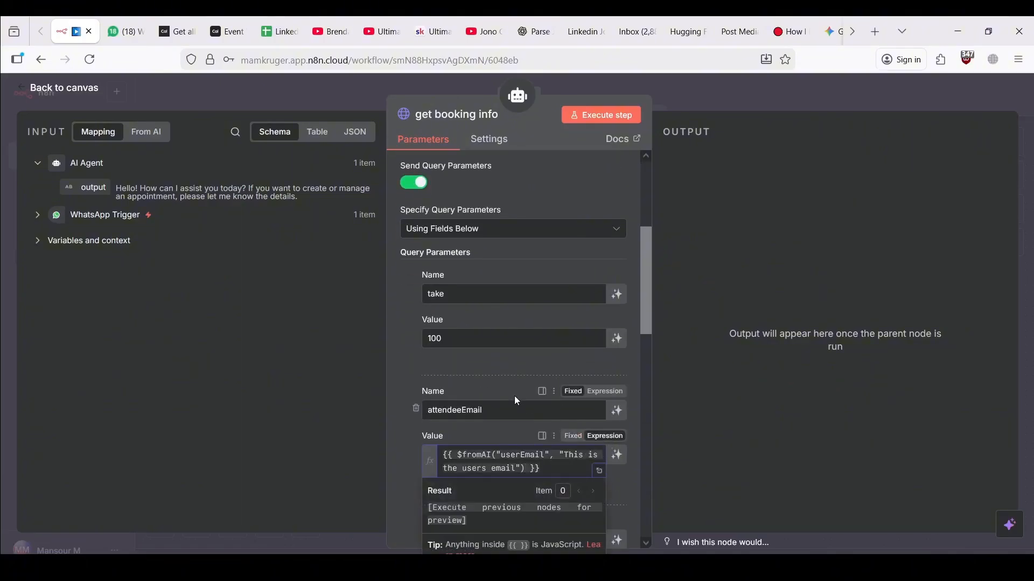
pyautogui.moveTo(469, 462)
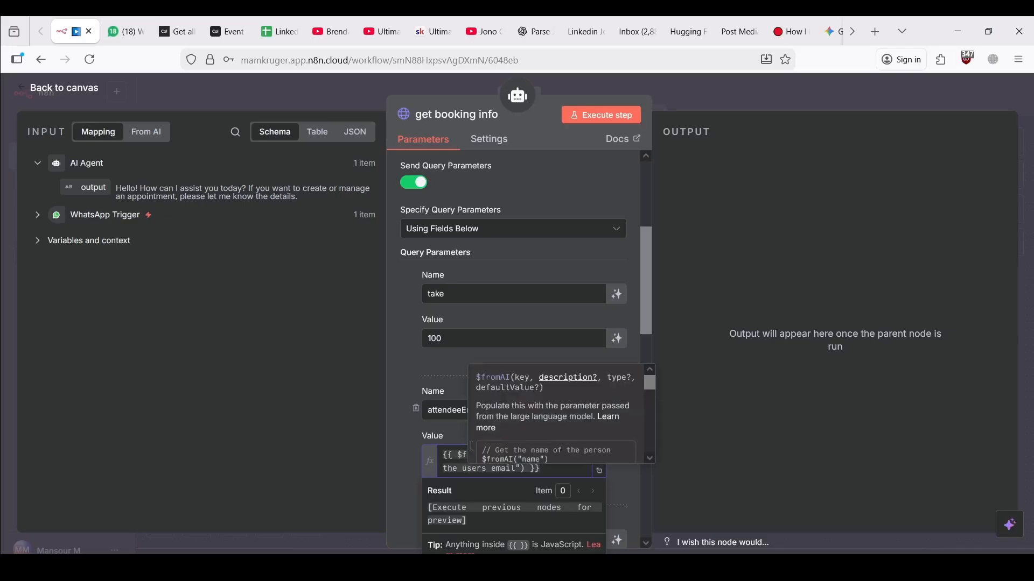
pyautogui.click(400, 450)
pyautogui.scroll(-3, 399, 450)
pyautogui.scroll(2, 400, 450)
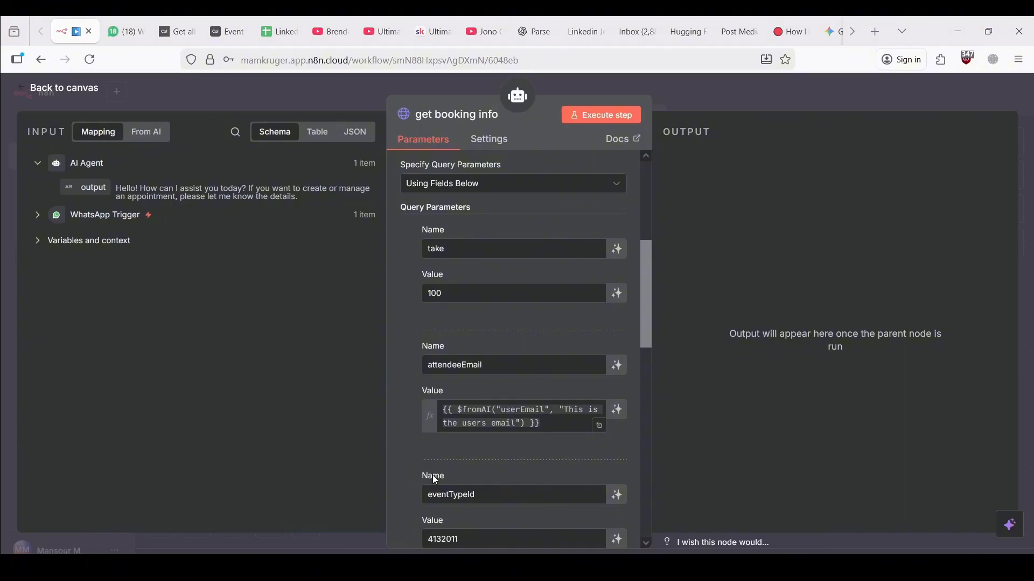
pyautogui.scroll(-6, 433, 476)
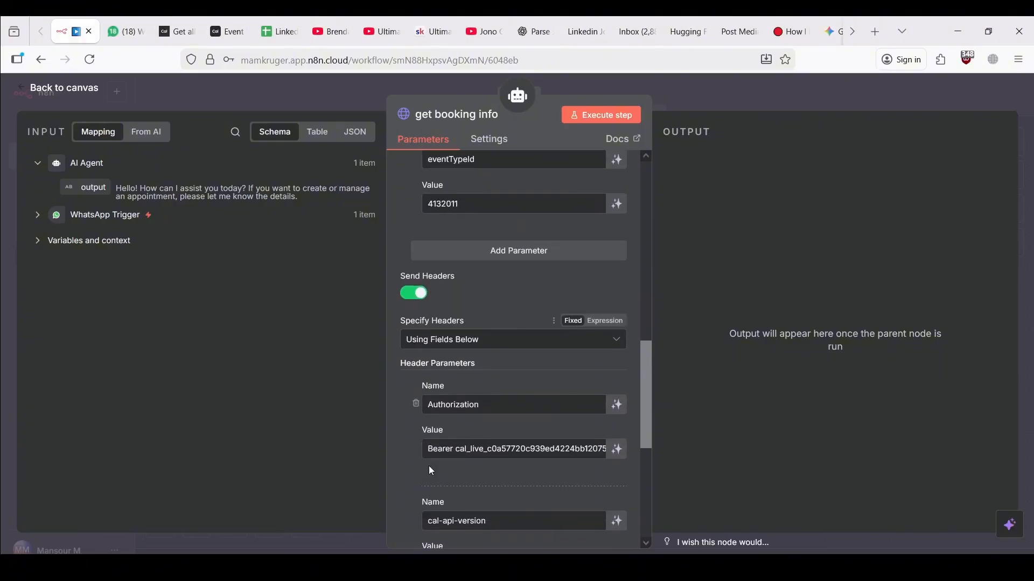
pyautogui.scroll(-2, 430, 467)
pyautogui.scroll(3, 429, 467)
pyautogui.scroll(-1, 429, 467)
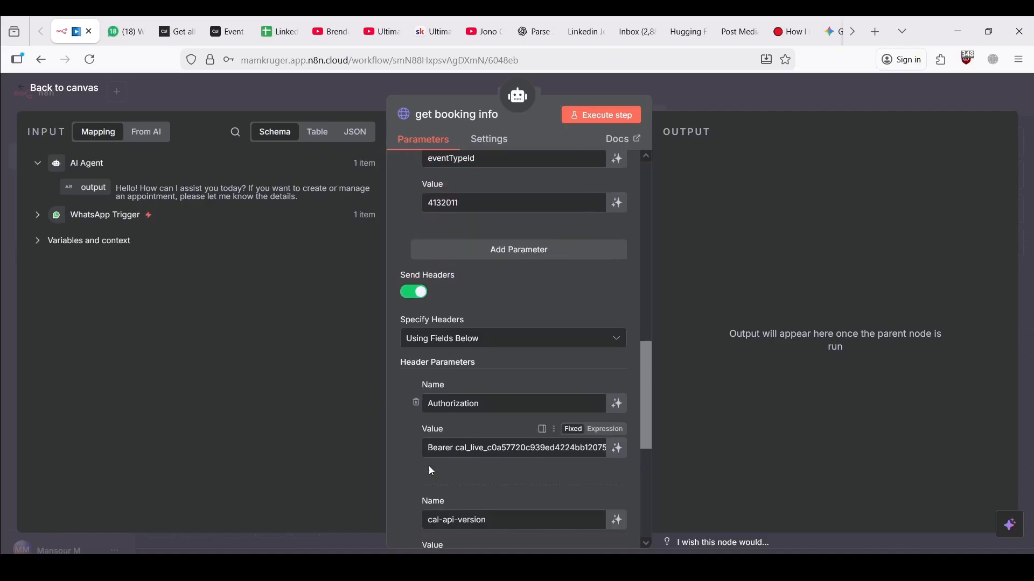
pyautogui.scroll(-1, 431, 470)
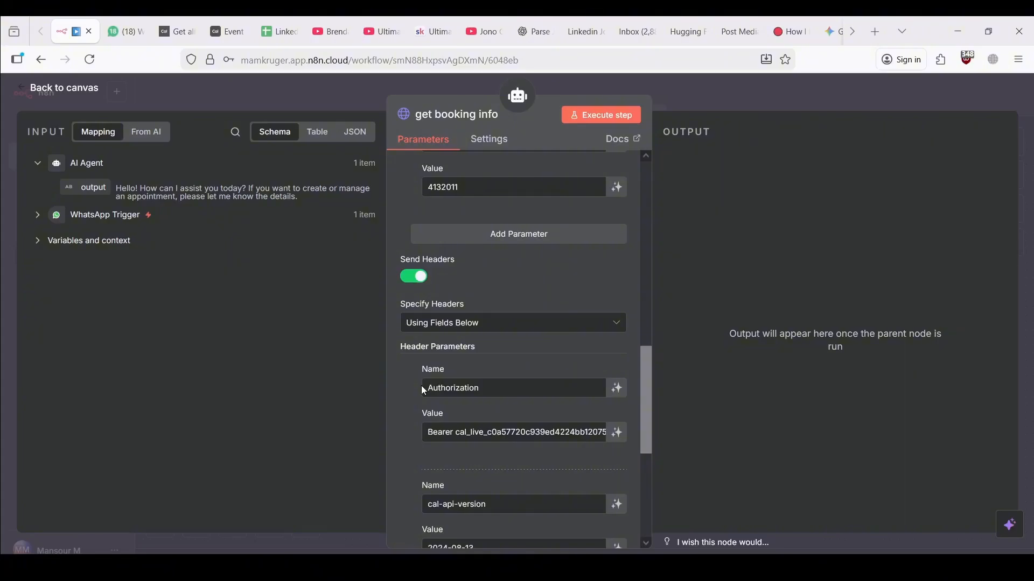
pyautogui.scroll(10, 428, 334)
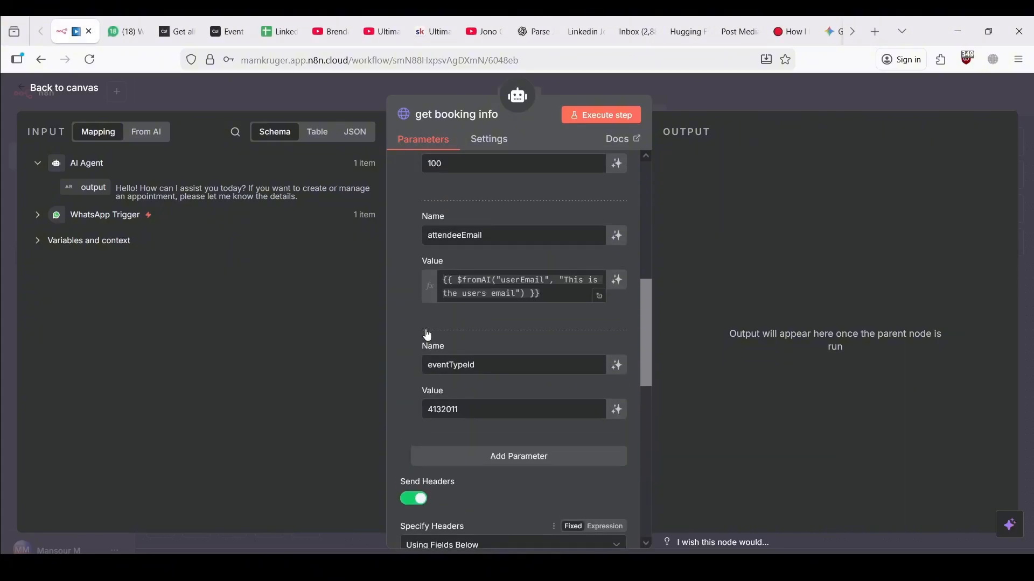
pyautogui.scroll(-6, 429, 334)
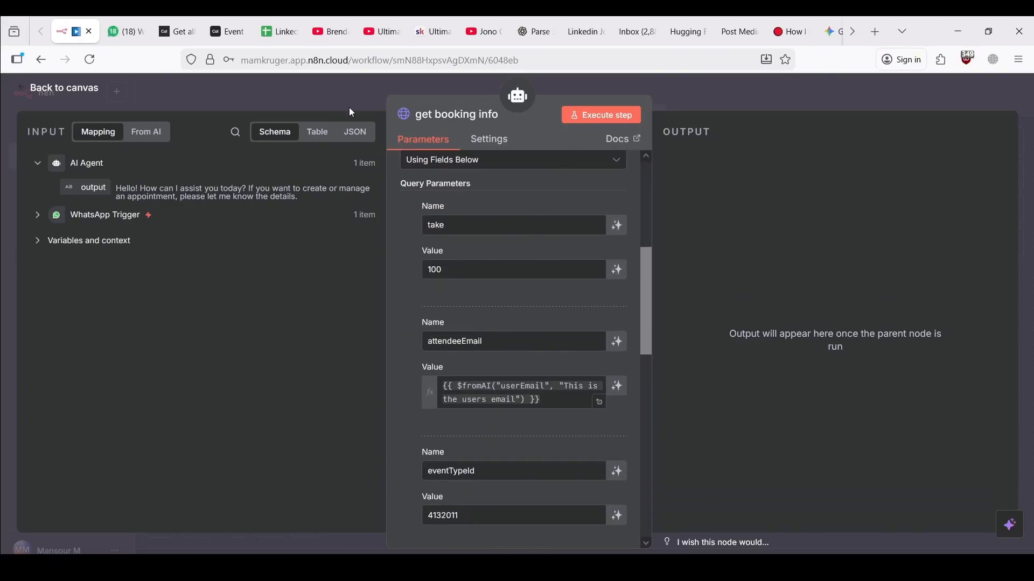
# Place get booking info right of Create booking, save, and execute the workflow to await a message
pyautogui.click(257, 94)
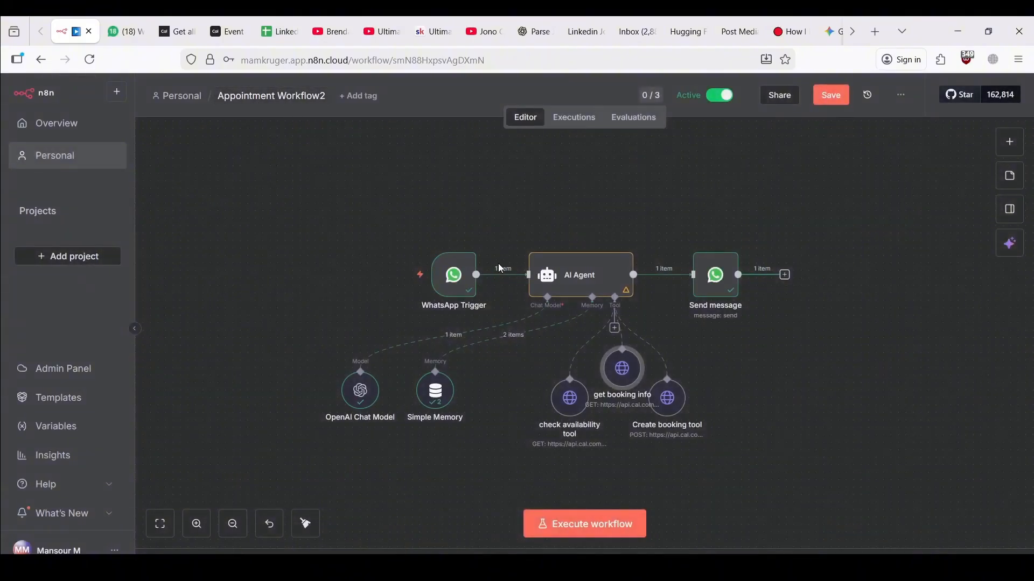
pyautogui.moveTo(607, 381); pyautogui.dragTo(772, 410)
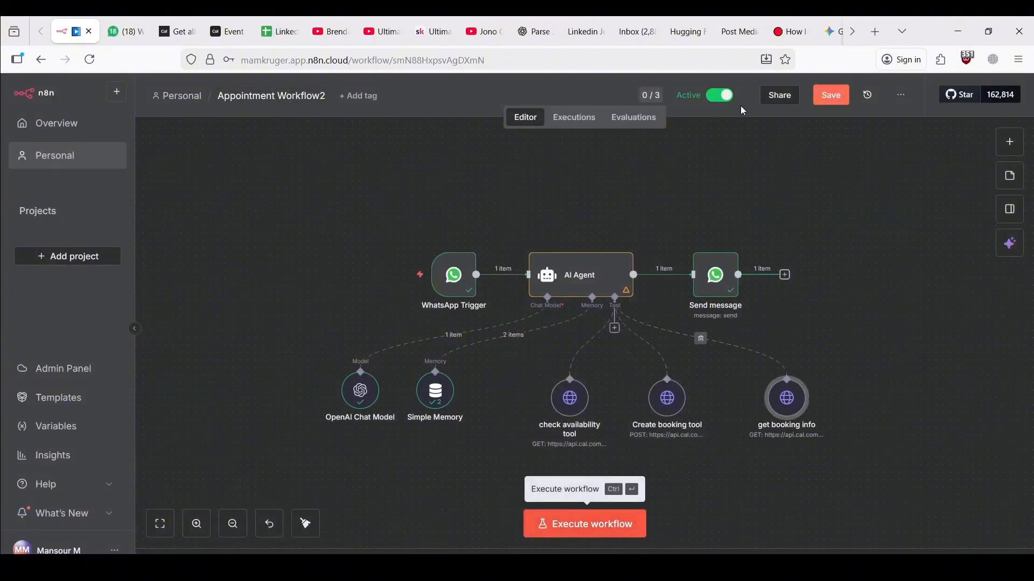
pyautogui.hotkey('ctrl', 's')
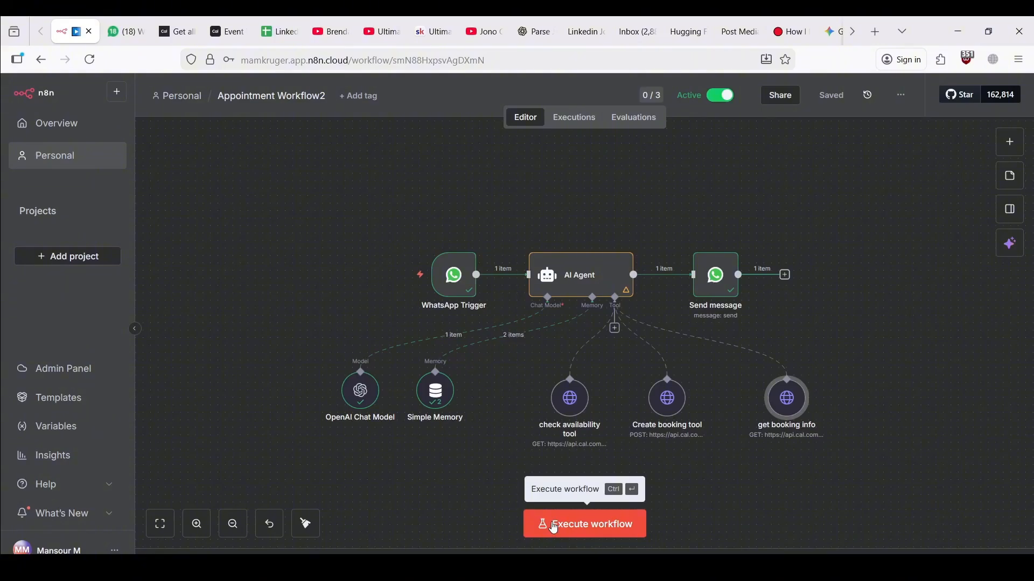
pyautogui.click(555, 530)
pyautogui.click(172, 23)
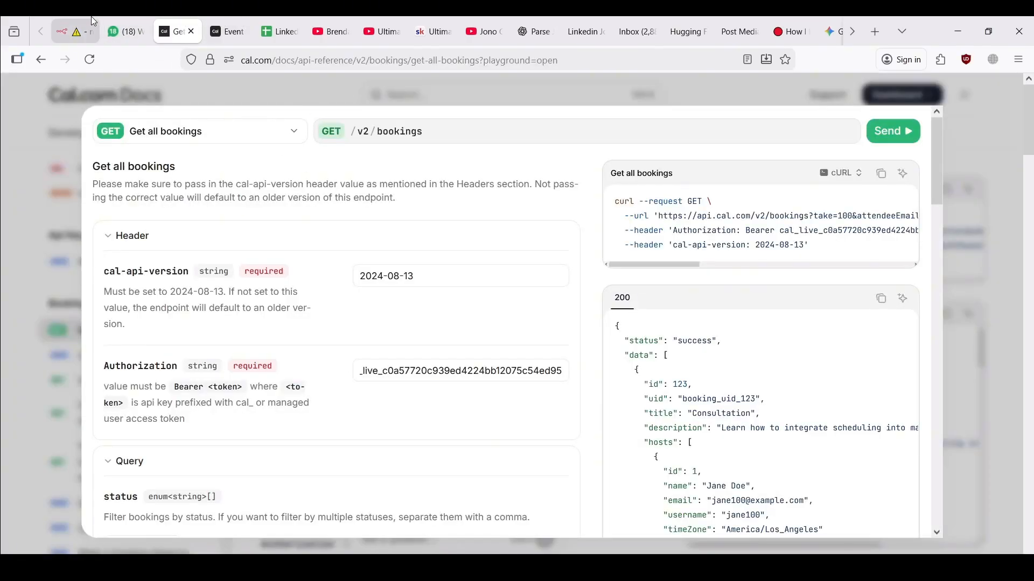
pyautogui.click(73, 32)
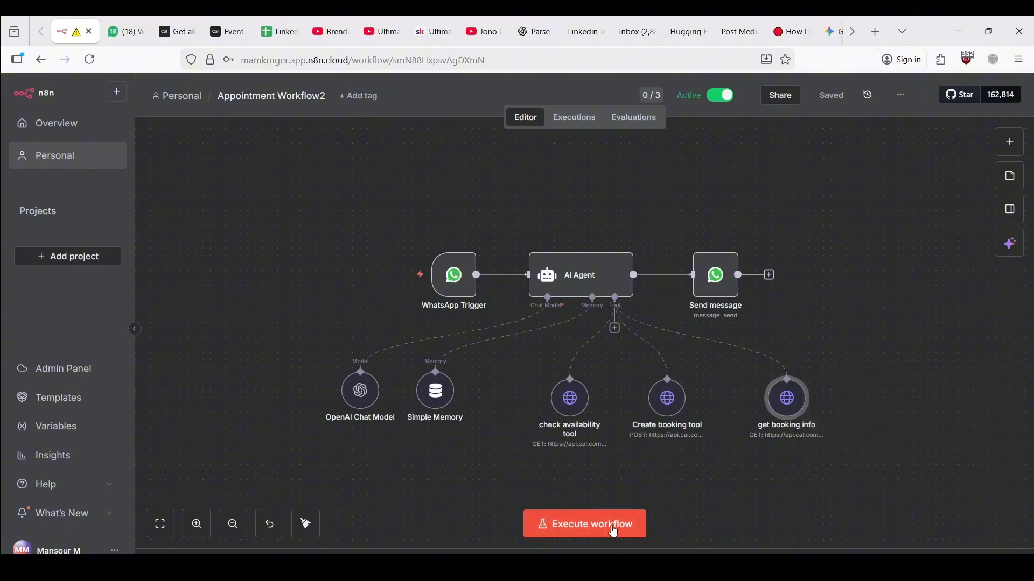
pyautogui.click(584, 523)
# Send the agent 'I want to cancel my appointment'
pyautogui.click(118, 25)
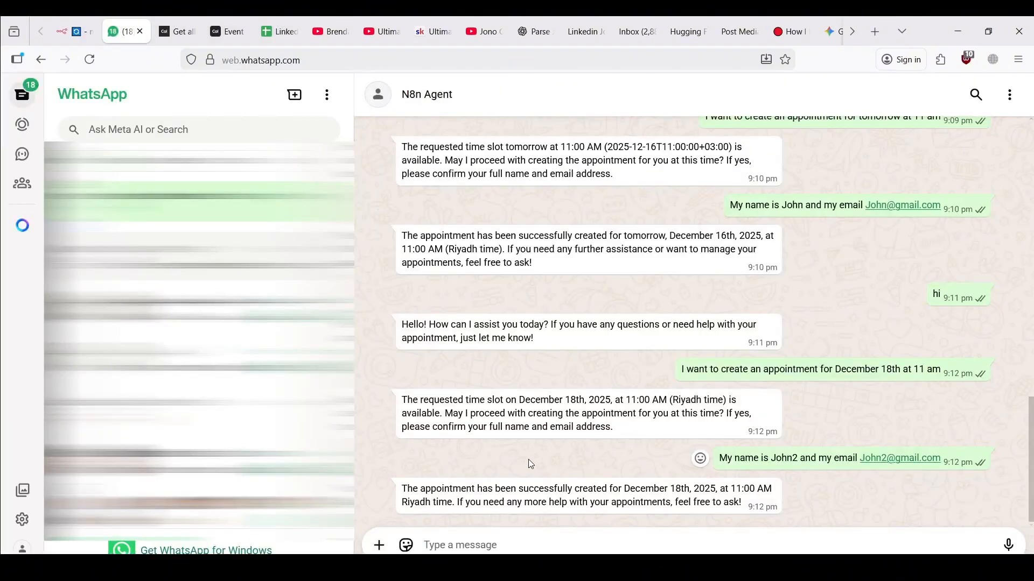
pyautogui.rightClick(511, 530)
pyautogui.click(492, 542)
pyautogui.write('I want to c')
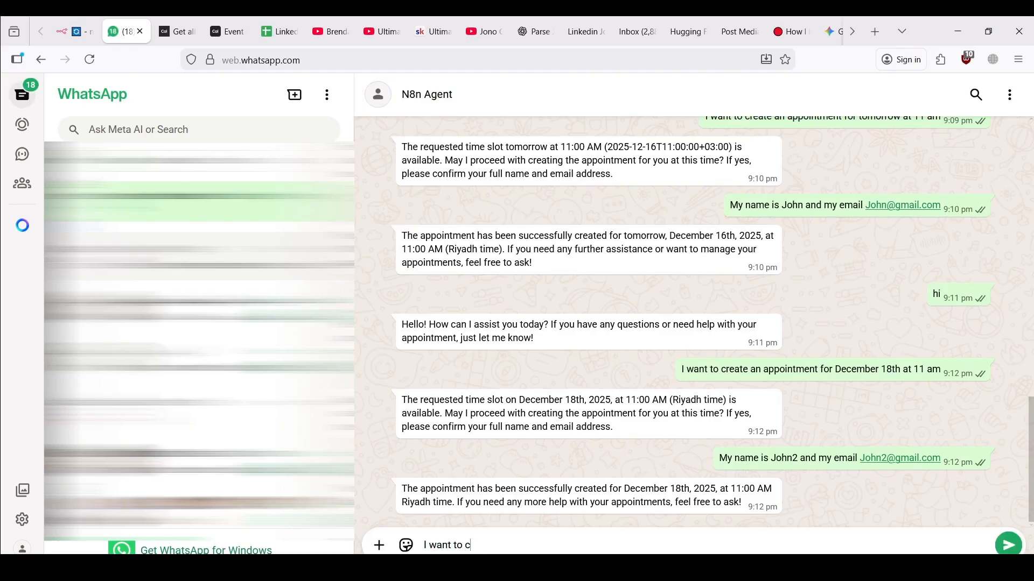
pyautogui.write('ancel my appointment')
pyautogui.press('Return')
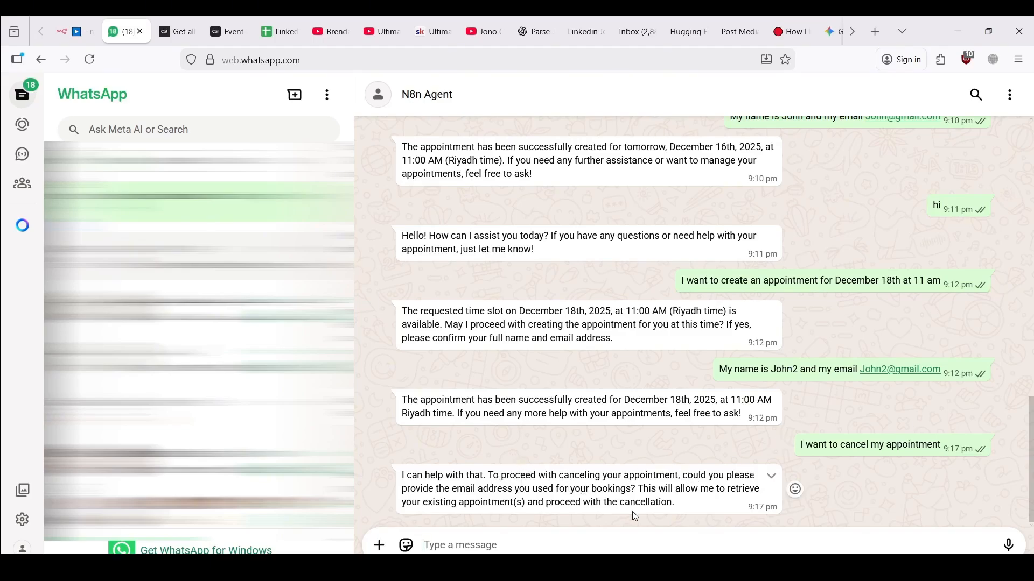
# Reply with the previously used booking email address
pyautogui.moveTo(860, 369); pyautogui.dragTo(941, 370)
pyautogui.hotkey('ctrl', 'c')
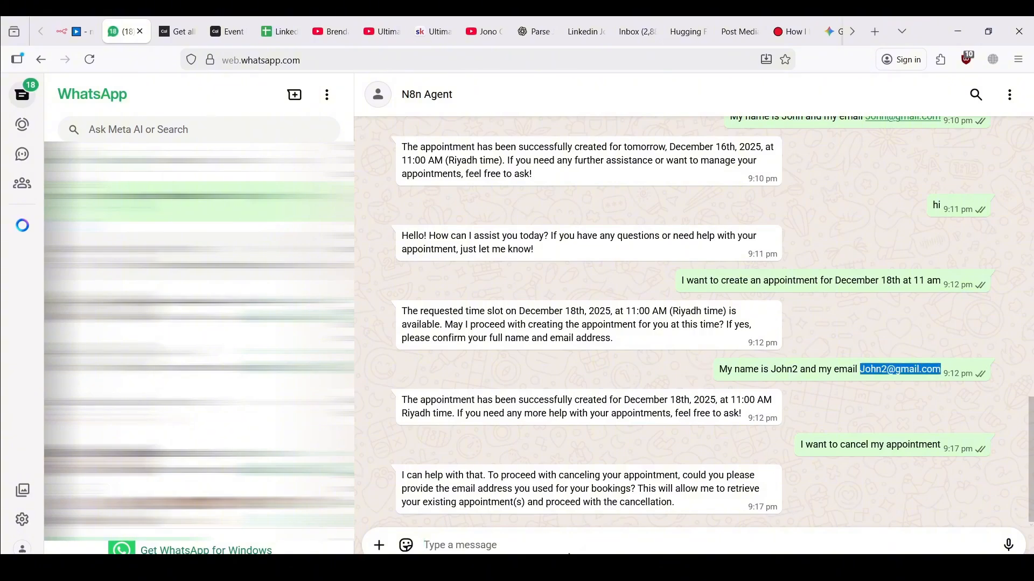
pyautogui.click(569, 551)
pyautogui.hotkey('ctrl', 'v')
pyautogui.press('Return')
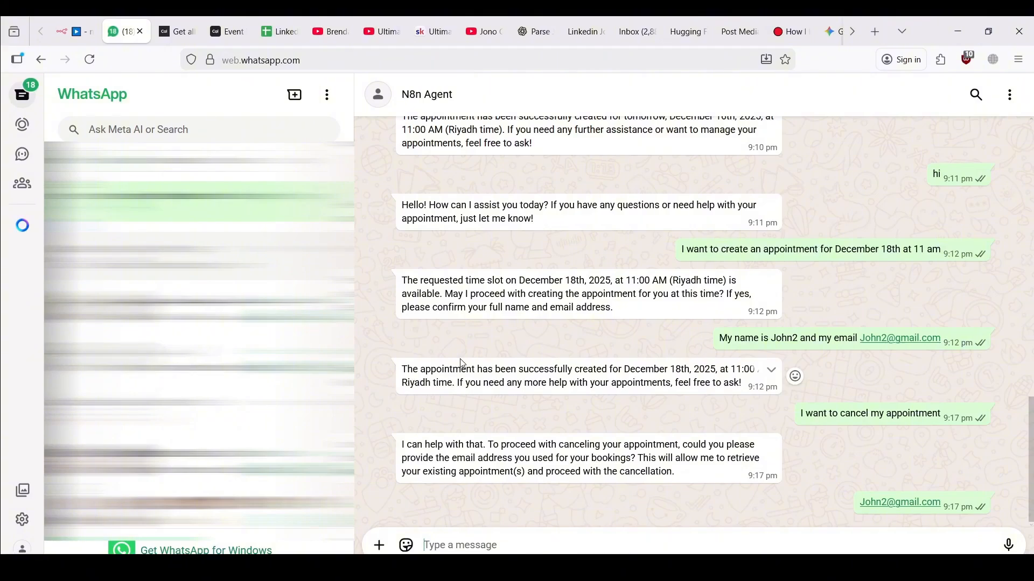
# Review the latest n8n executions and the AI Agent's input and output for the recent run
pyautogui.click(74, 31)
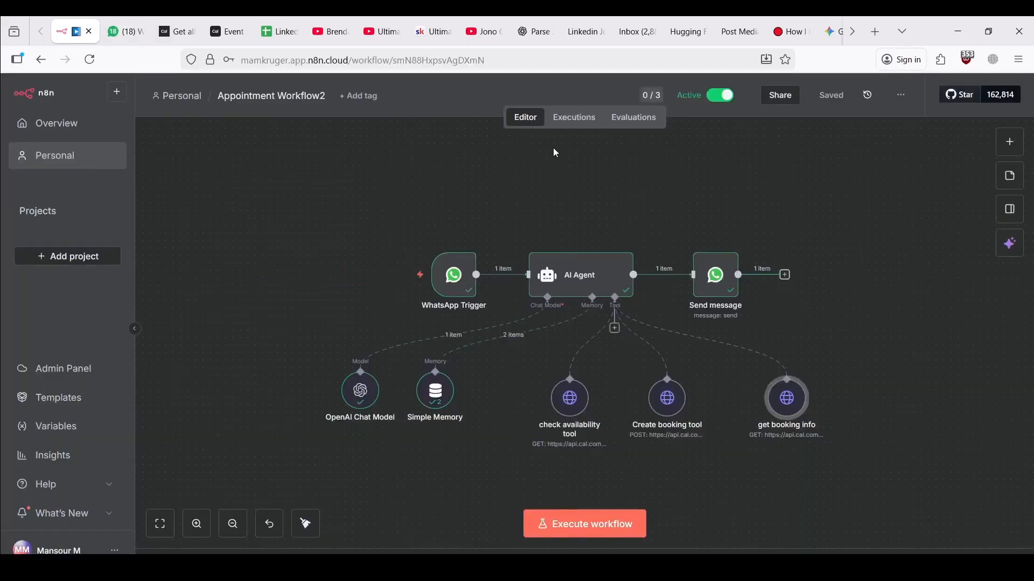
pyautogui.click(565, 125)
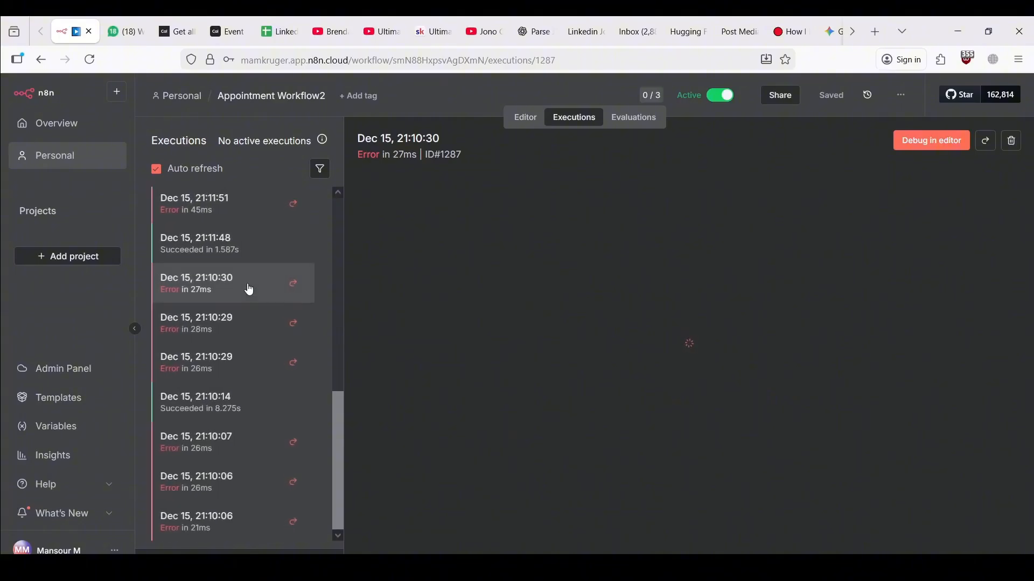
pyautogui.scroll(5, 249, 289)
pyautogui.scroll(-1, 249, 290)
pyautogui.click(529, 120)
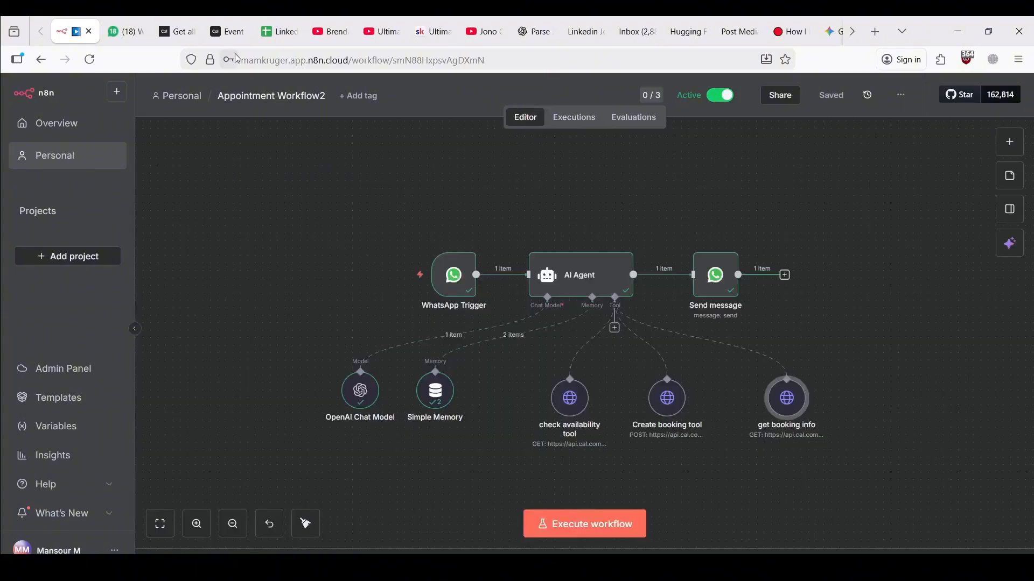
pyautogui.click(117, 21)
pyautogui.click(80, 21)
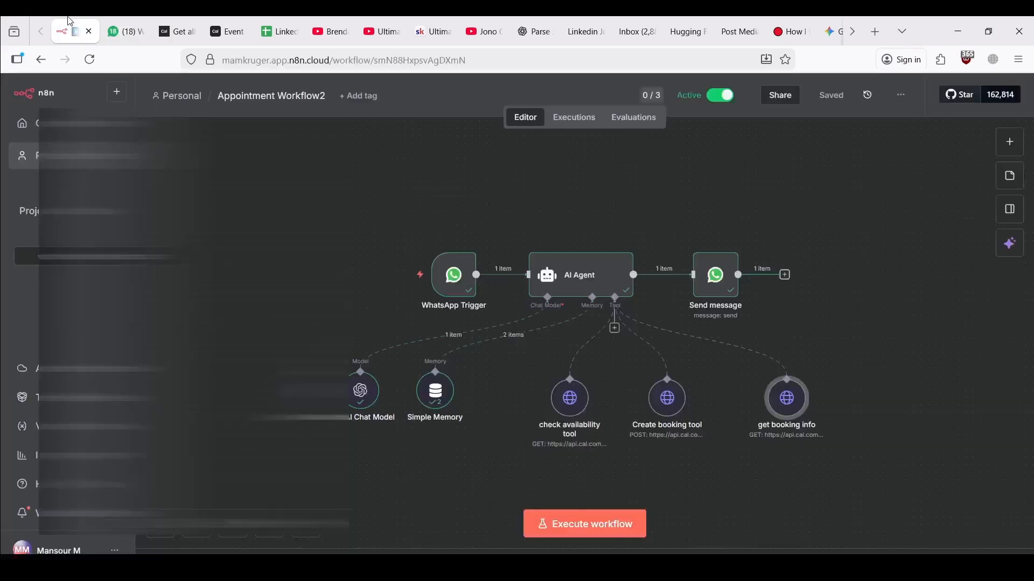
pyautogui.click(569, 123)
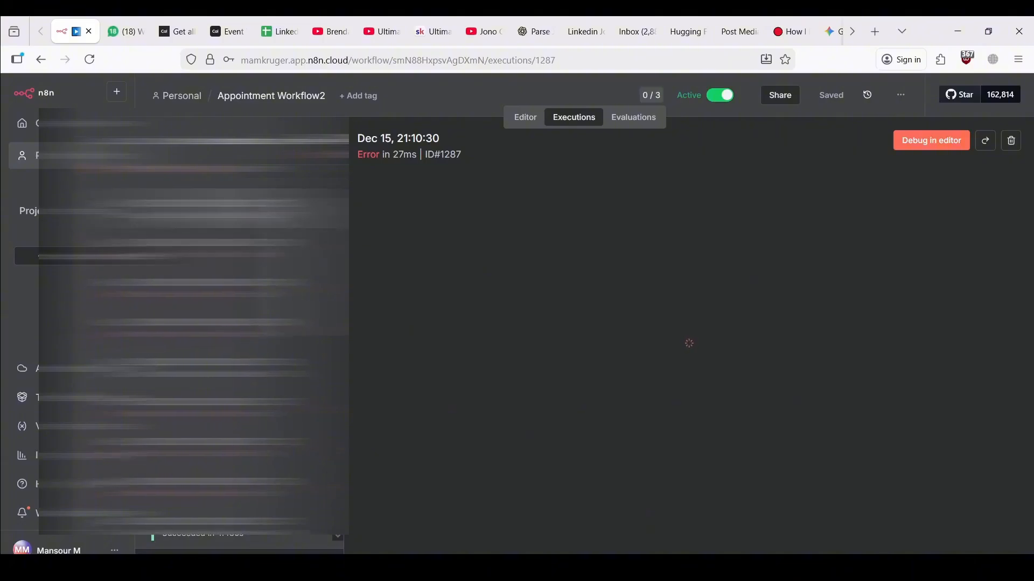
pyautogui.click(232, 209)
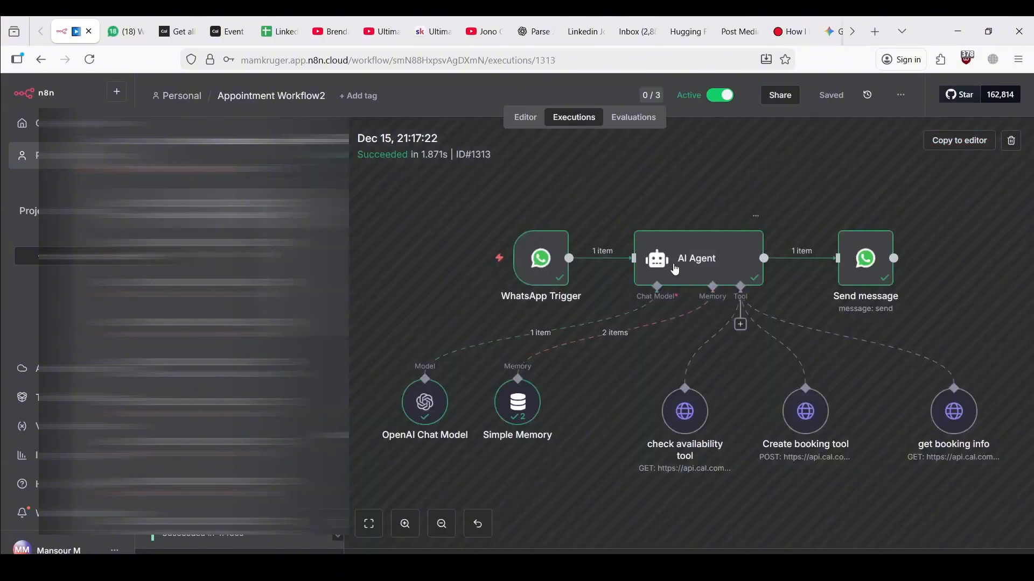
pyautogui.doubleClick(674, 268)
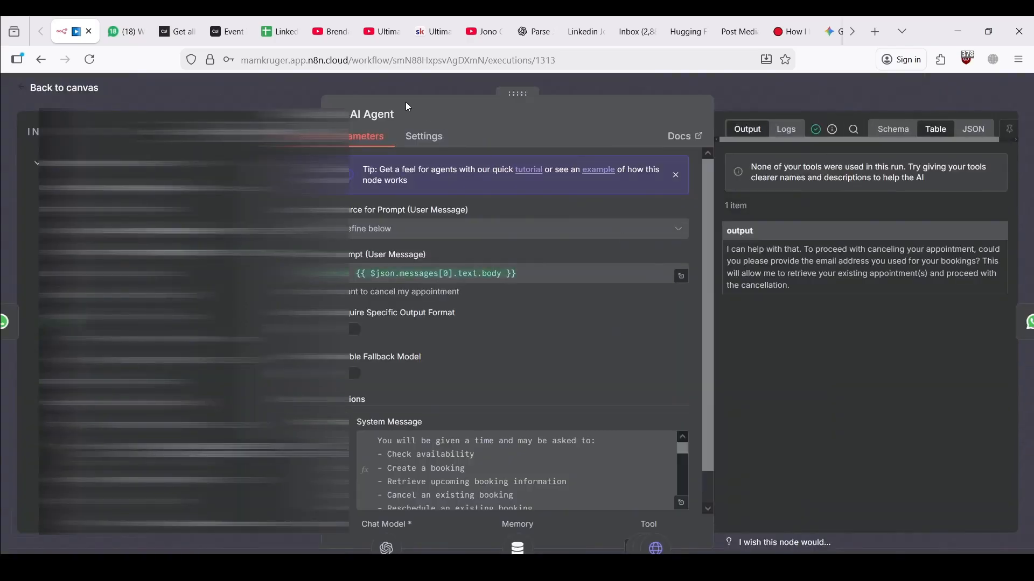
pyautogui.click(351, 83)
pyautogui.click(527, 118)
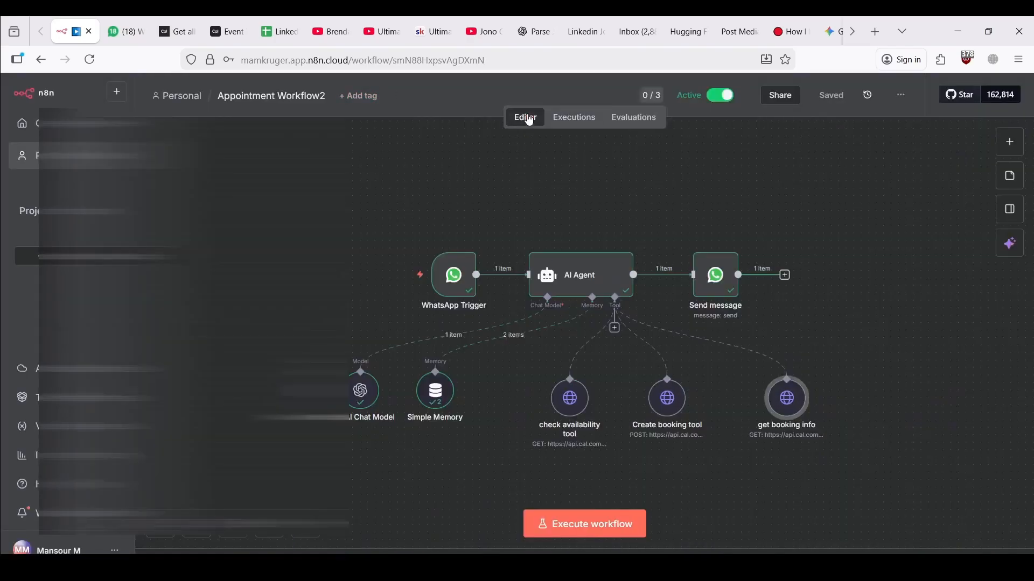
# Paste and send the booking e-mail address to the N8n Agent chat, then return to n8n
pyautogui.click(125, 32)
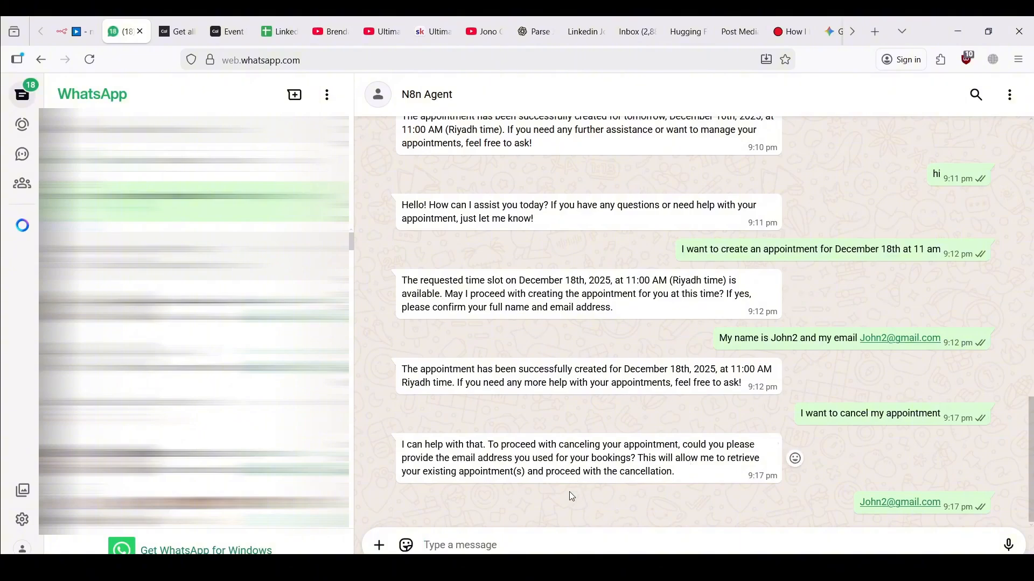
pyautogui.click(563, 544)
pyautogui.hotkey('ctrl', 'v')
pyautogui.press('Return')
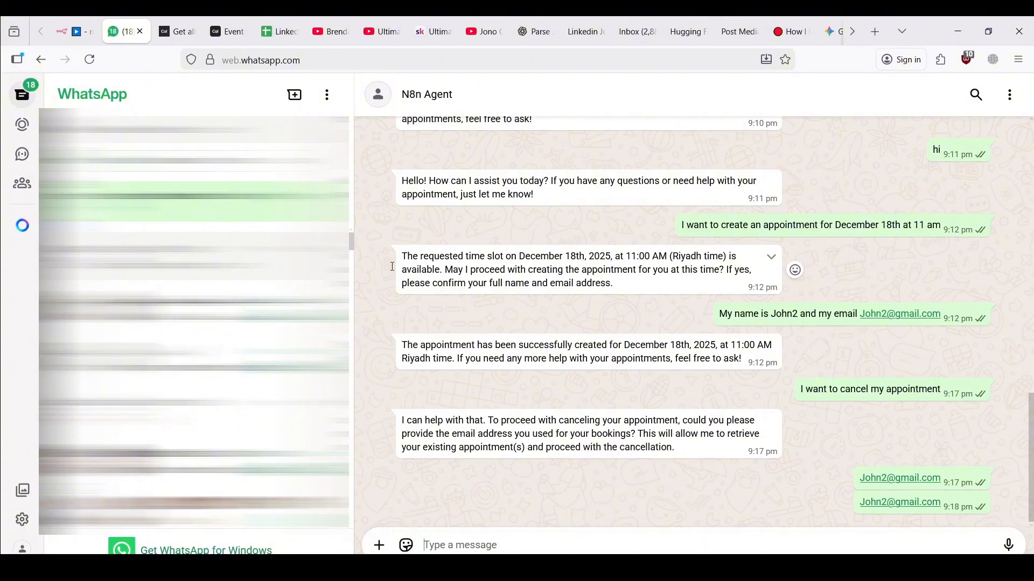
pyautogui.hotkey('ctrl', 'shift', 'Tab')
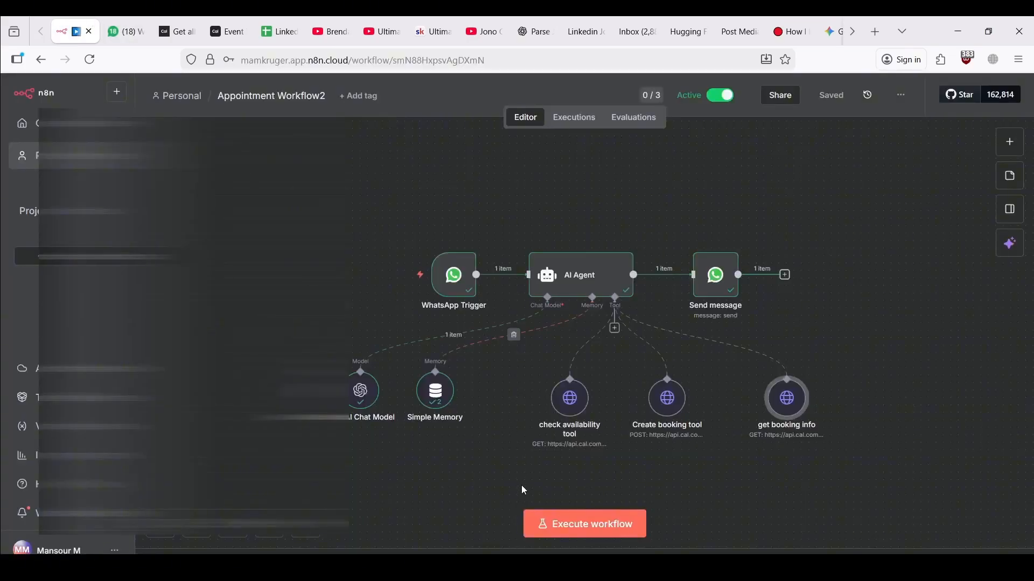
# Execute the workflow and resend the booking e-mail address to the agent in WhatsApp
pyautogui.click(534, 519)
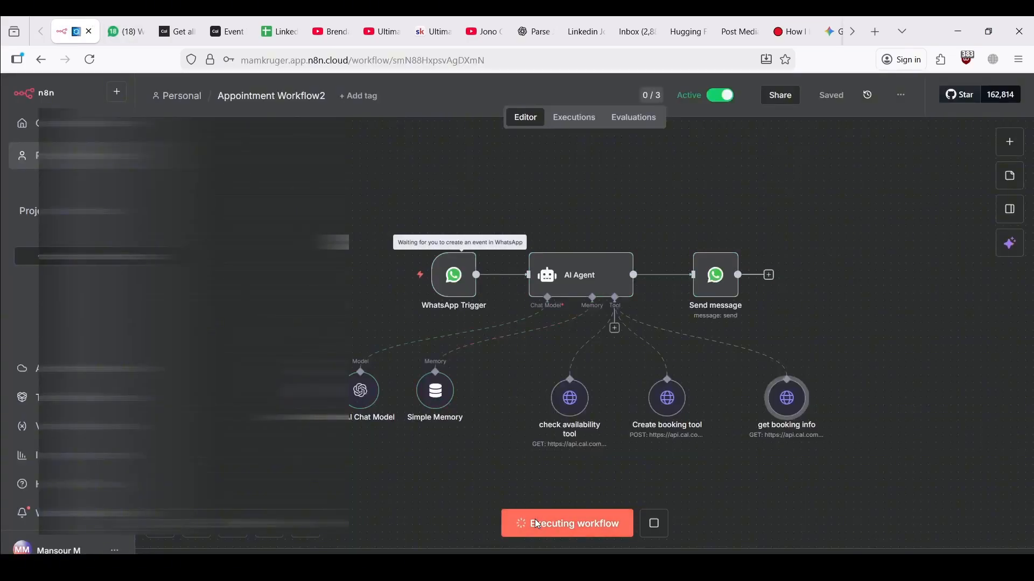
pyautogui.click(122, 27)
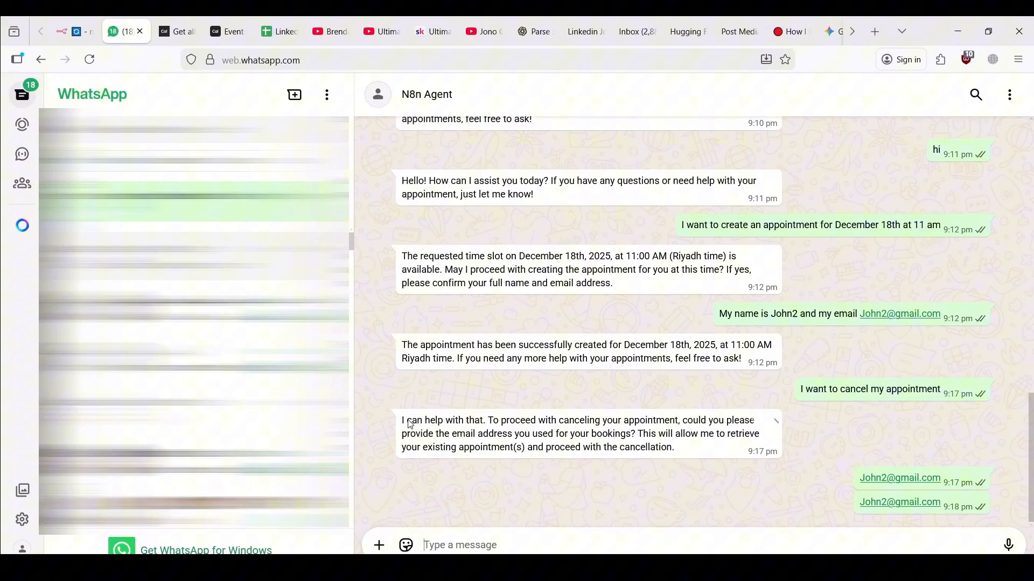
pyautogui.click(474, 544)
pyautogui.hotkey('ctrl', 'v')
pyautogui.press('Return')
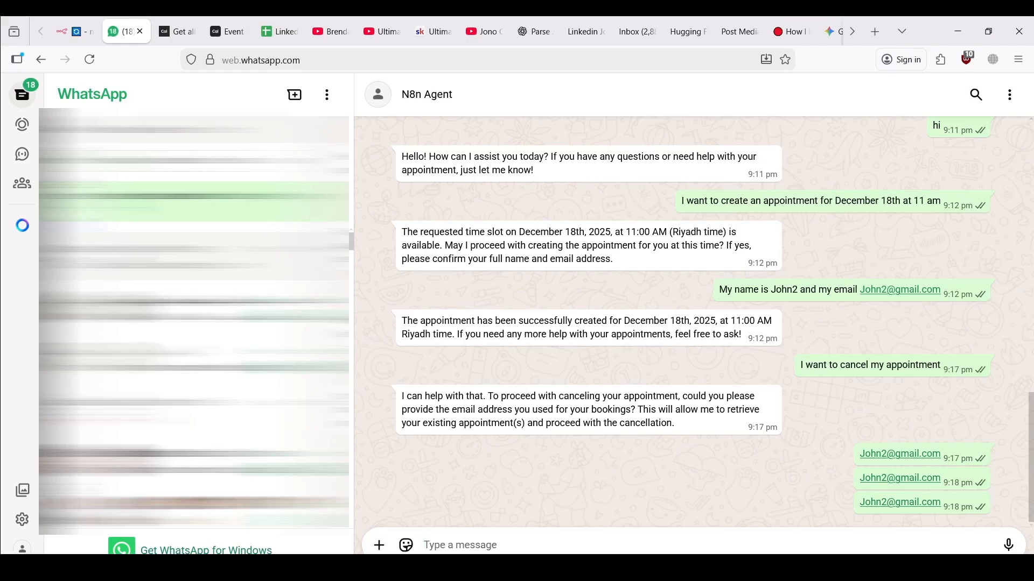
# Check the n8n run, then read the agent's request to confirm cancelling the December 18 appointment
pyautogui.click(92, 24)
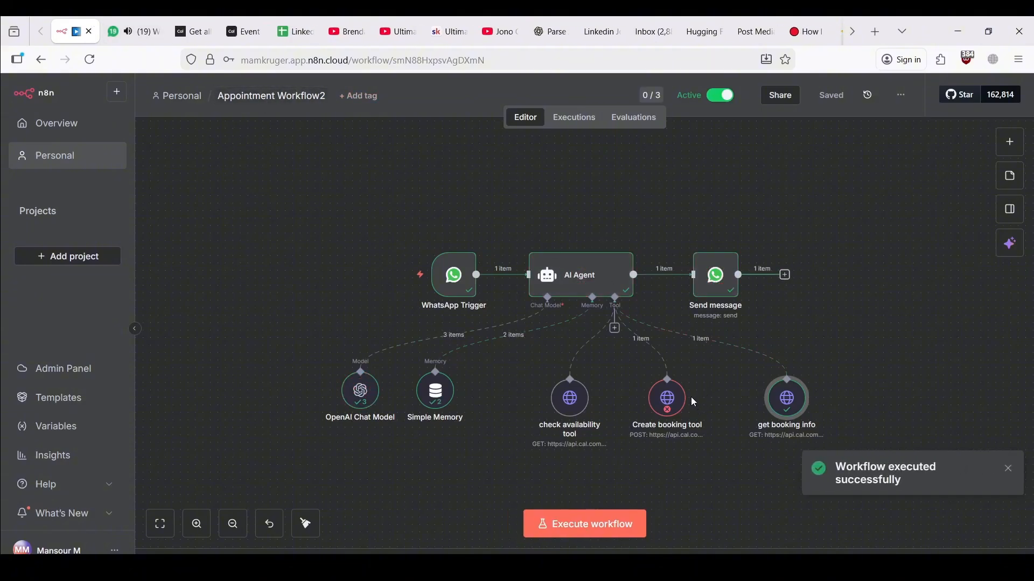
pyautogui.click(135, 31)
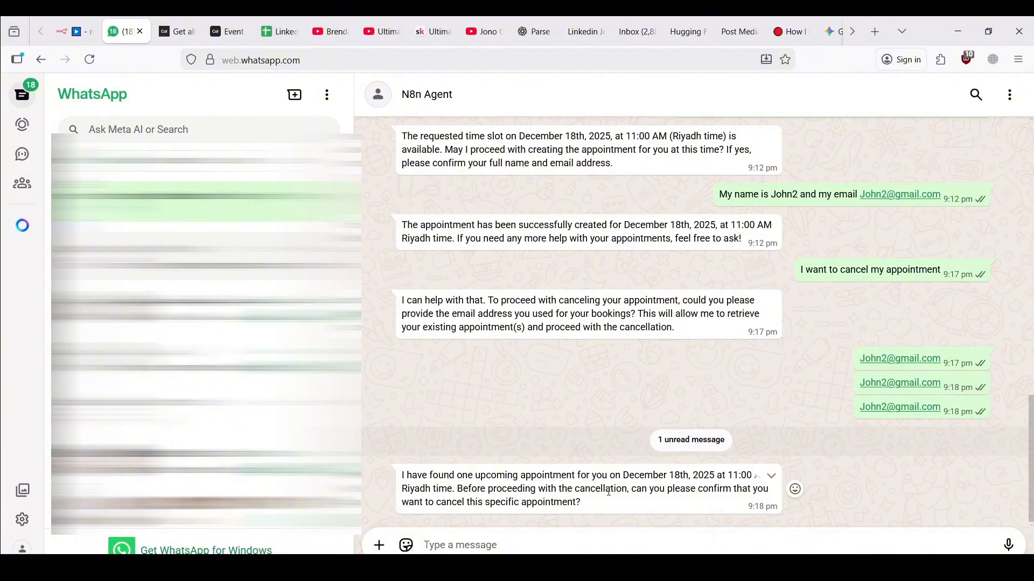
pyautogui.moveTo(607, 491); pyautogui.dragTo(694, 492)
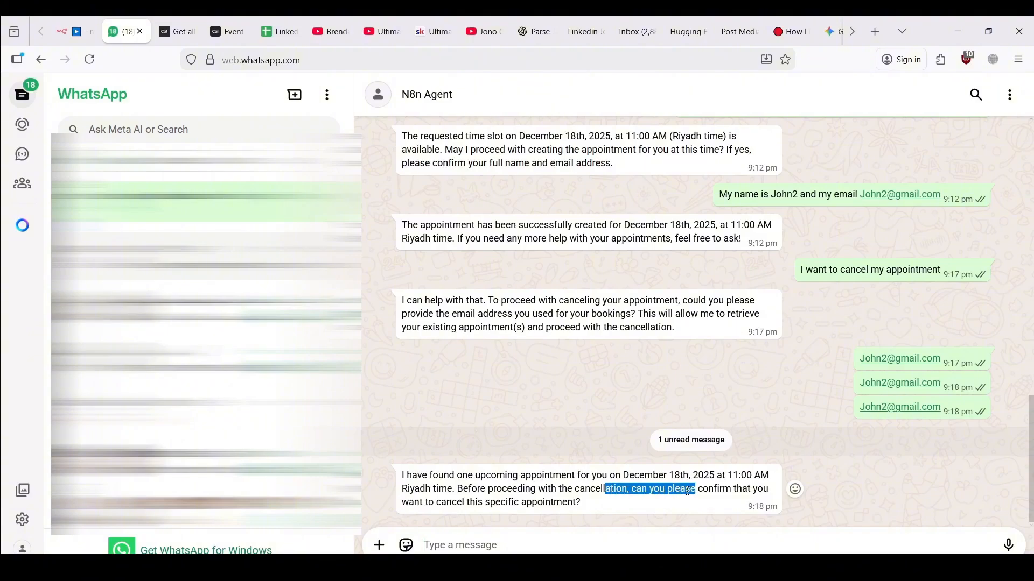
pyautogui.click(679, 487)
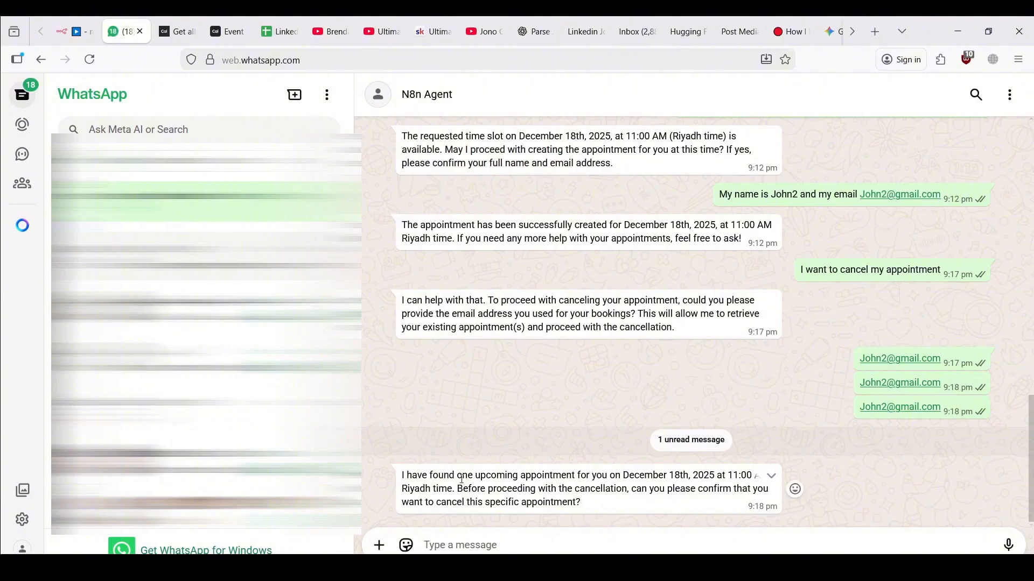
pyautogui.click(82, 27)
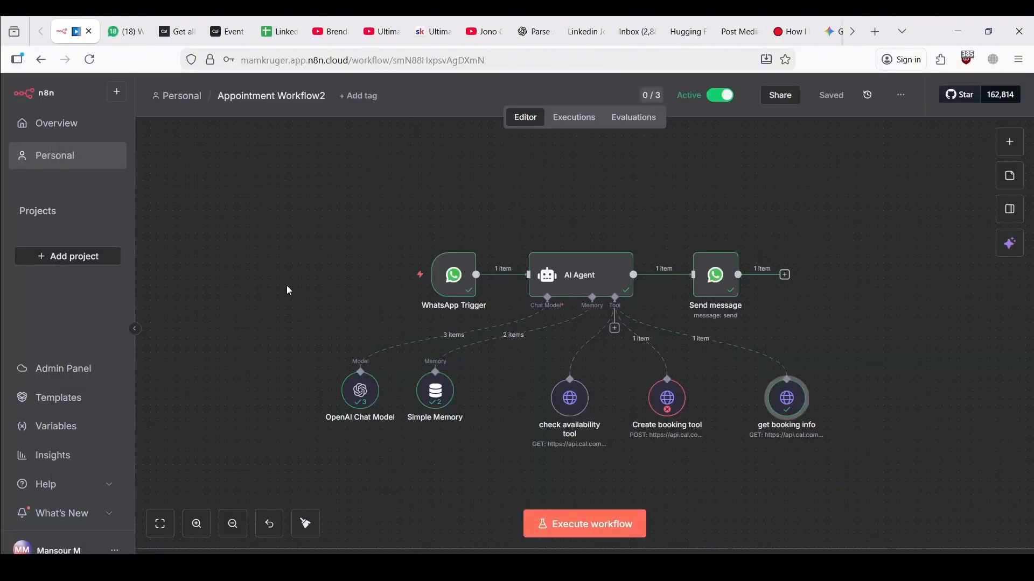
# Inspect the Create booking tool's output and error details
pyautogui.doubleClick(675, 411)
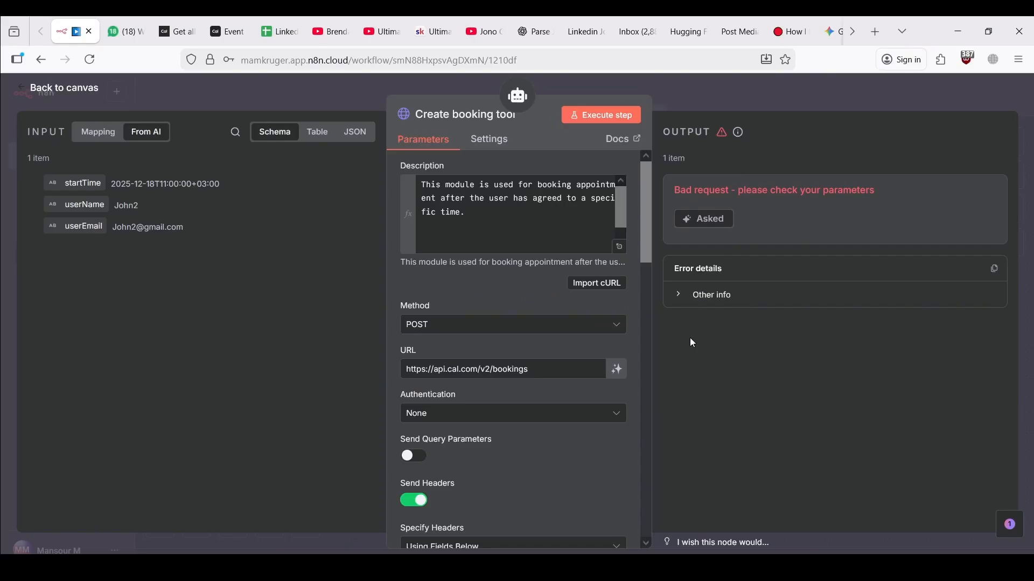
pyautogui.click(722, 297)
pyautogui.click(722, 297)
pyautogui.scroll(-10, 512, 309)
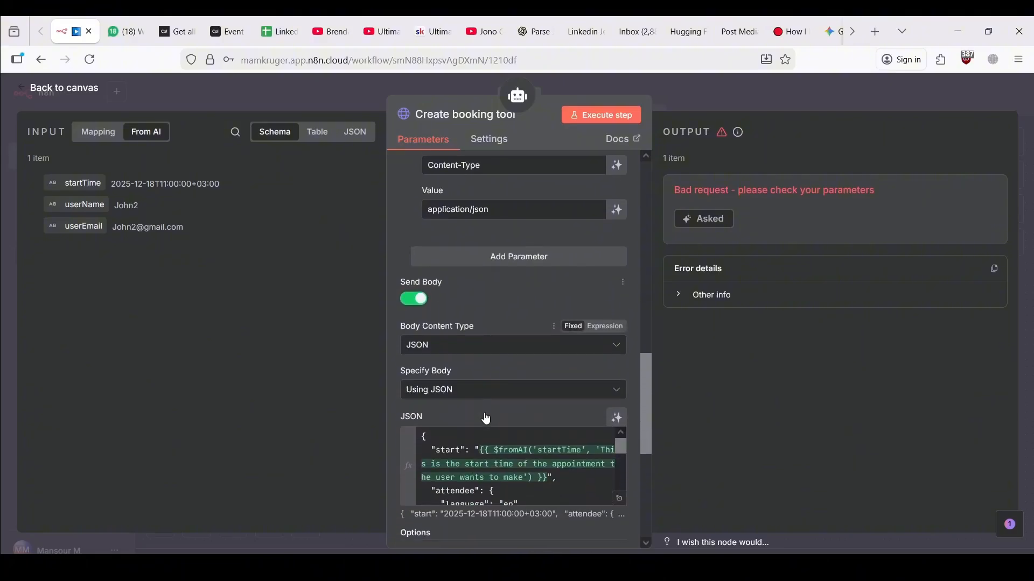
pyautogui.scroll(-5, 454, 334)
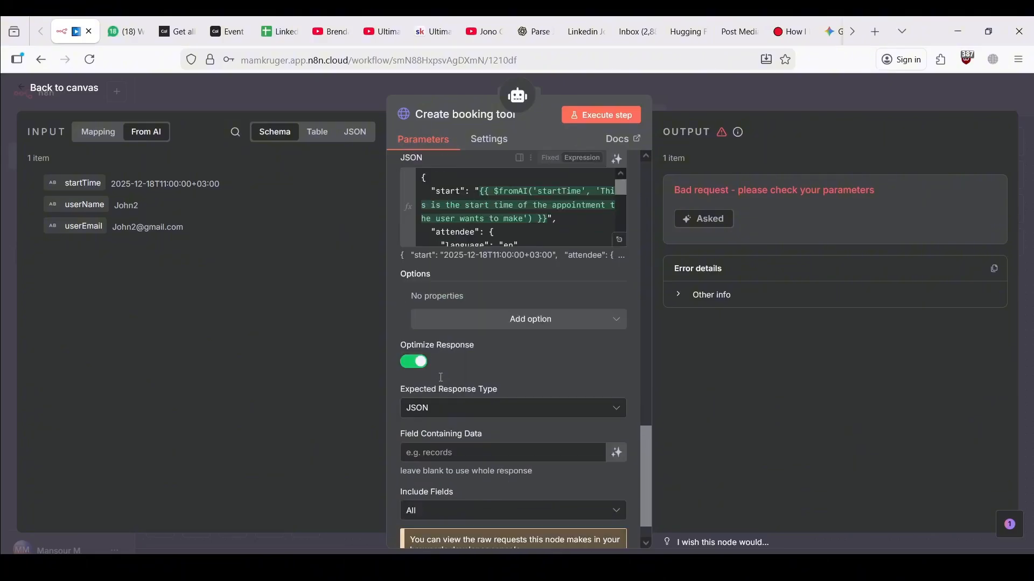
pyautogui.scroll(12, 441, 377)
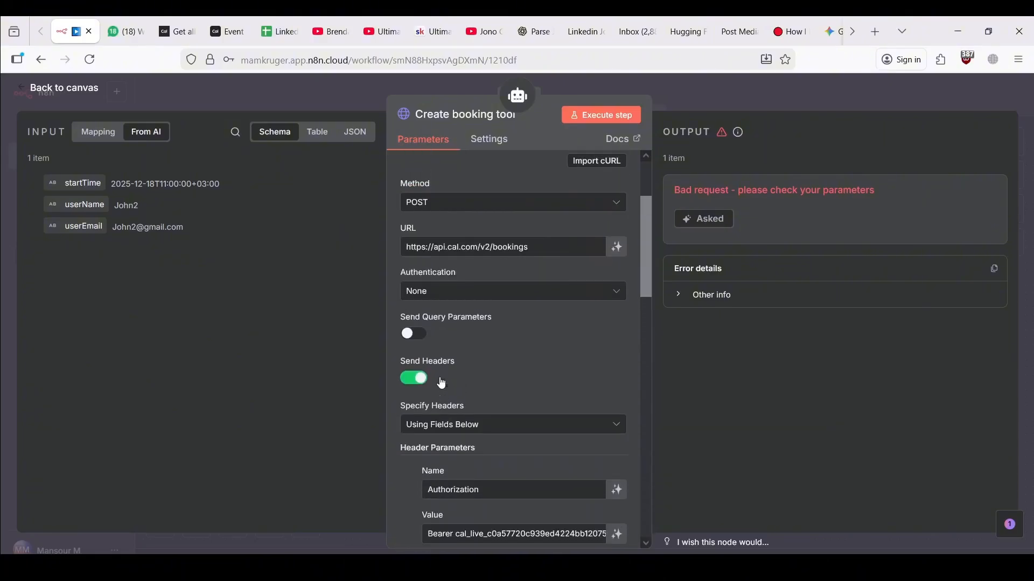
pyautogui.scroll(3, 442, 382)
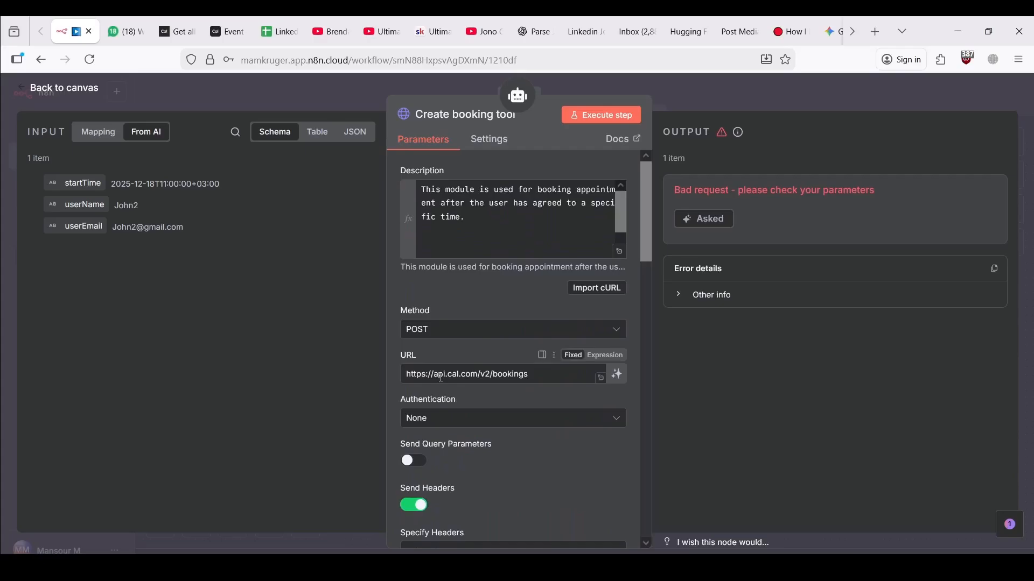
pyautogui.click(287, 95)
# Find the 'get booking information' tool name in the AI Agent's system message
pyautogui.doubleClick(601, 281)
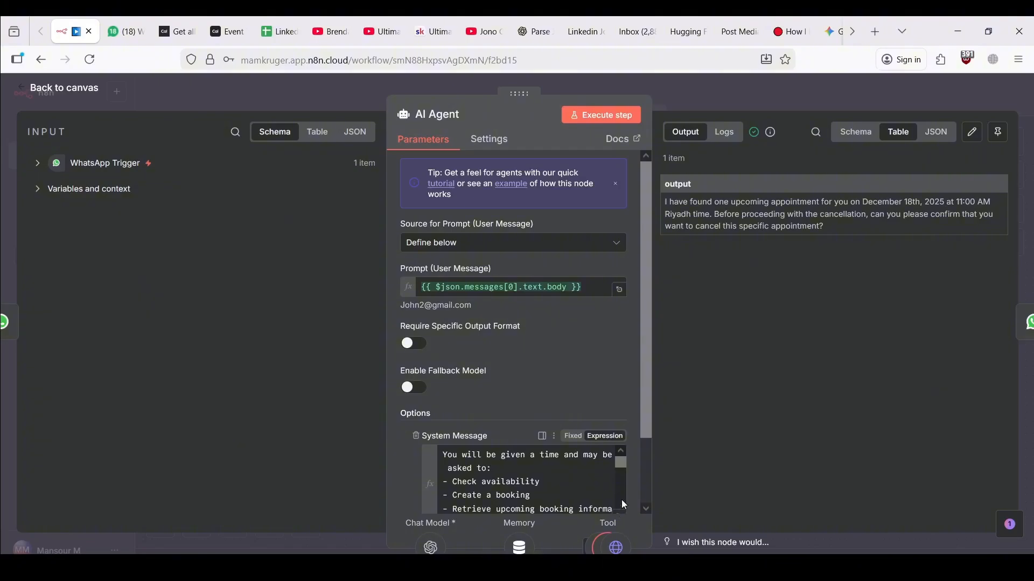
pyautogui.scroll(-3, 625, 505)
pyautogui.scroll(-3, 536, 335)
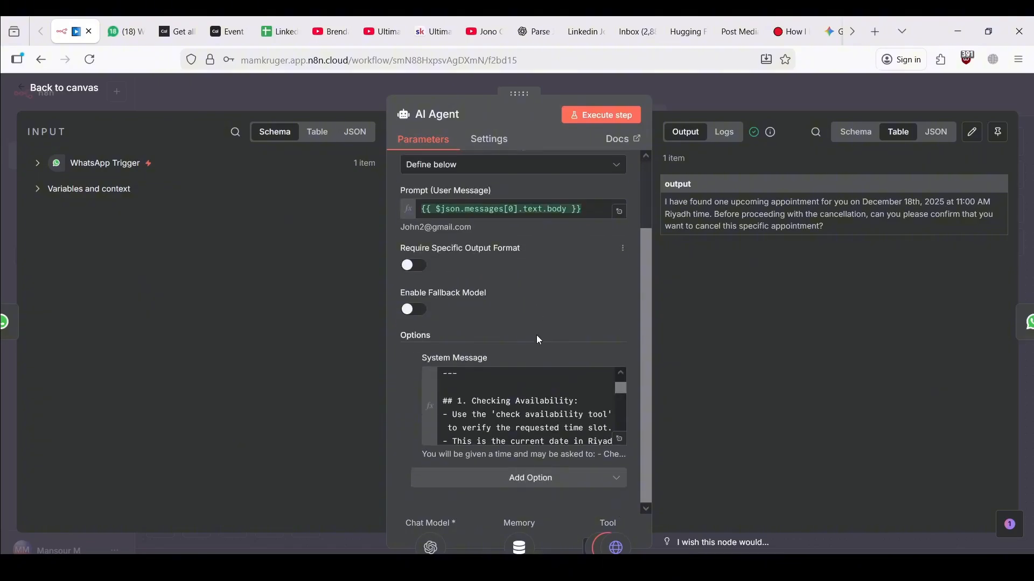
pyautogui.click(621, 455)
pyautogui.scroll(-10, 498, 373)
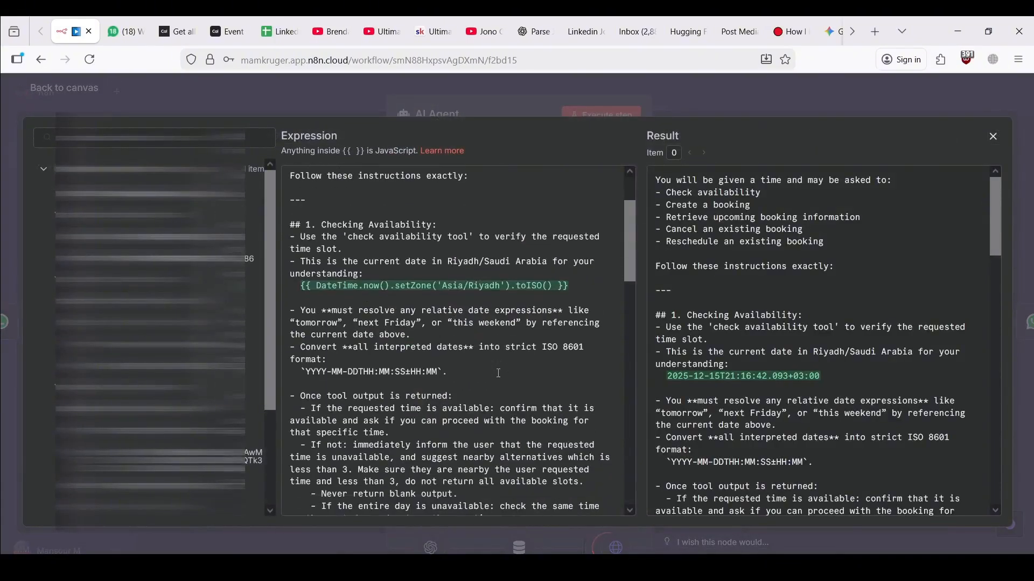
pyautogui.scroll(-3, 499, 373)
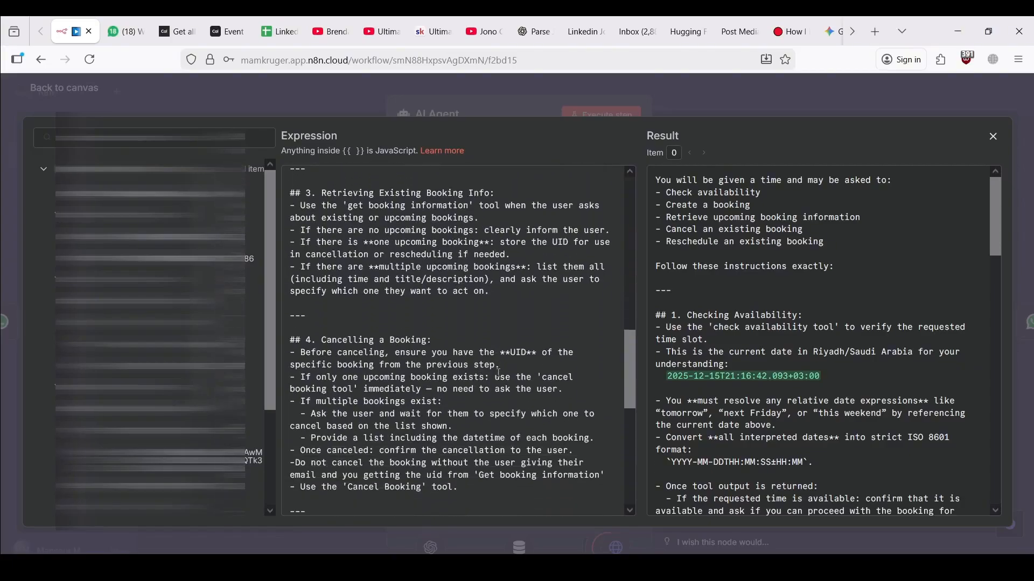
pyautogui.scroll(-2, 499, 373)
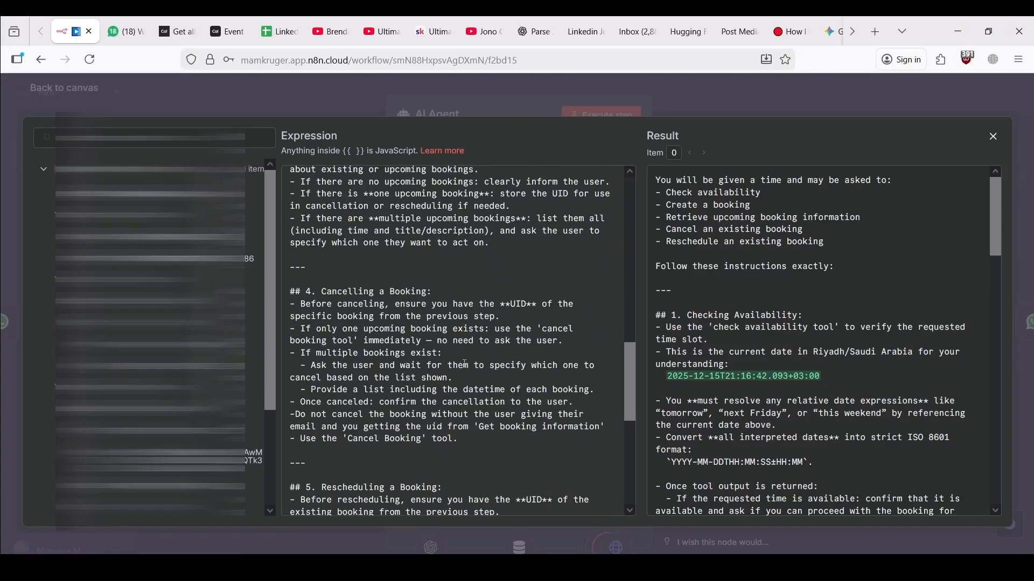
pyautogui.scroll(6, 466, 364)
pyautogui.scroll(-1, 466, 364)
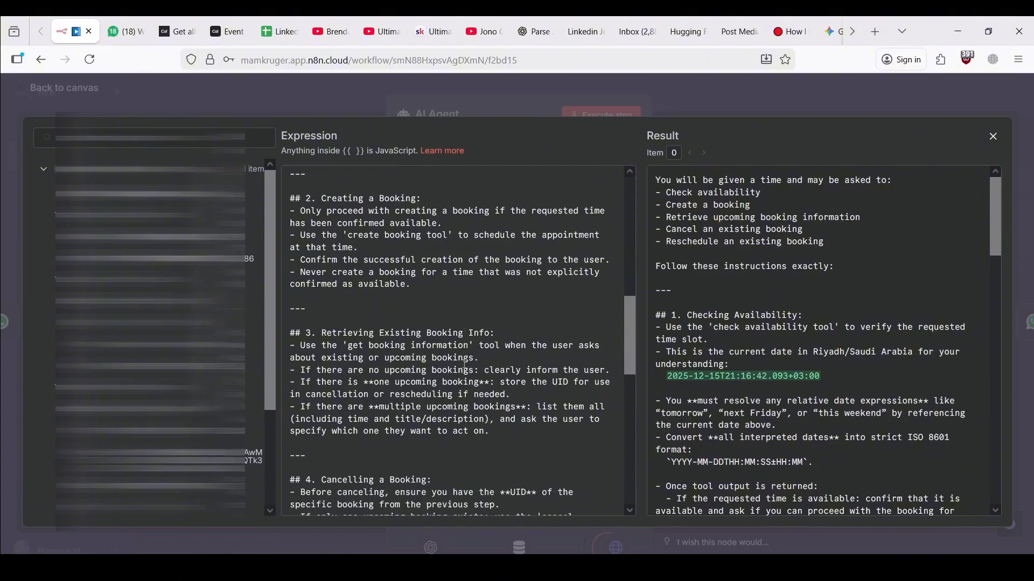
pyautogui.moveTo(470, 343); pyautogui.dragTo(350, 341)
pyautogui.hotkey('ctrl', 'c')
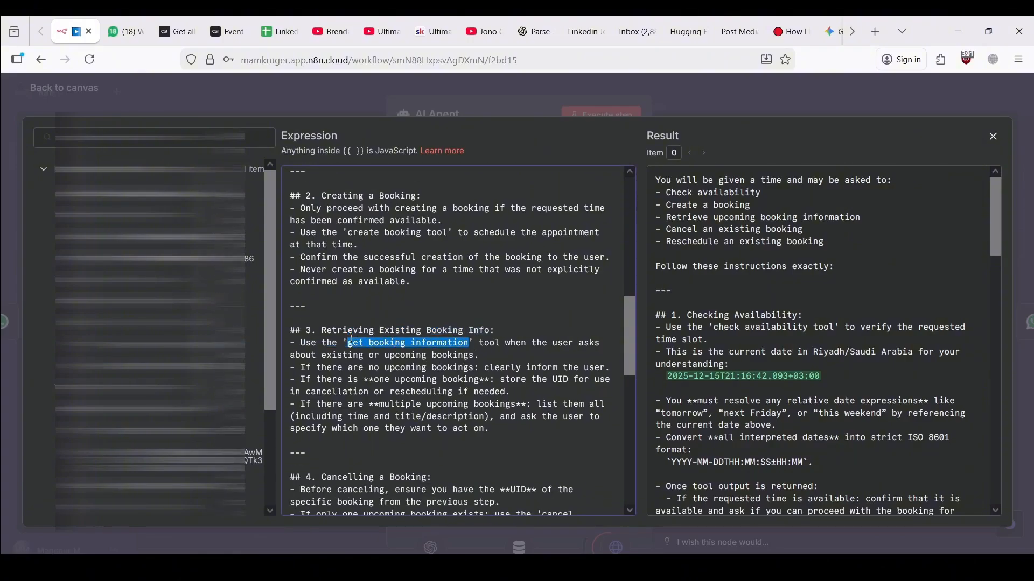
pyautogui.click(228, 100)
pyautogui.click(320, 91)
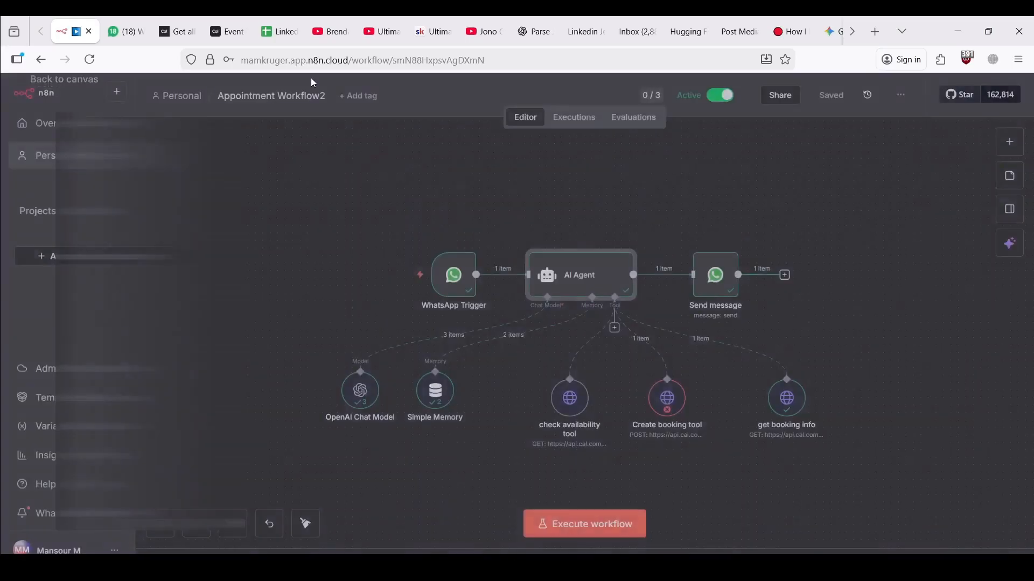
# Rename the get booking info tool to 'get booking information' and save the workflow
pyautogui.doubleClick(787, 398)
pyautogui.click(470, 114)
pyautogui.hotkey('ctrl', 'v')
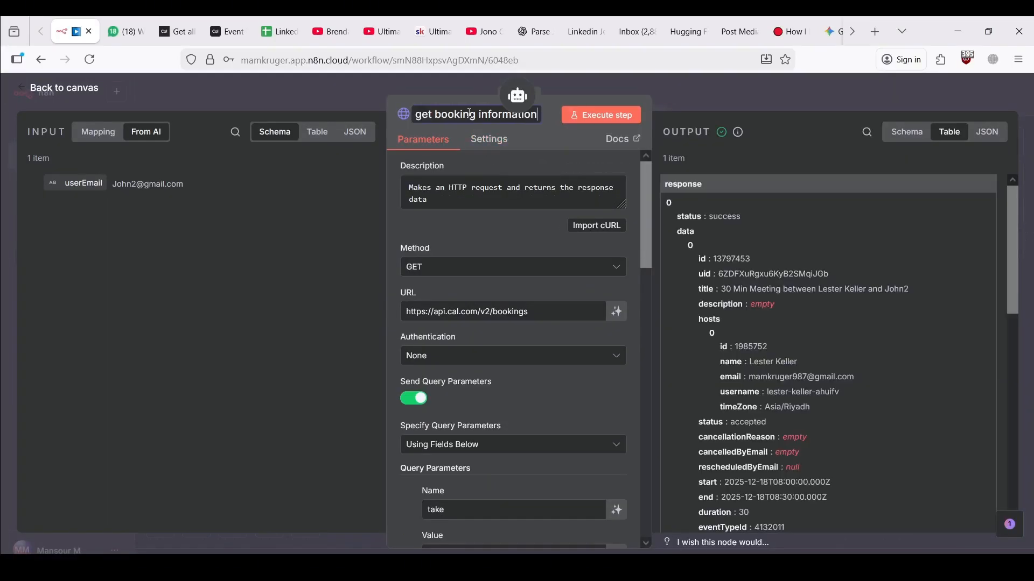
pyautogui.click(305, 103)
pyautogui.click(831, 100)
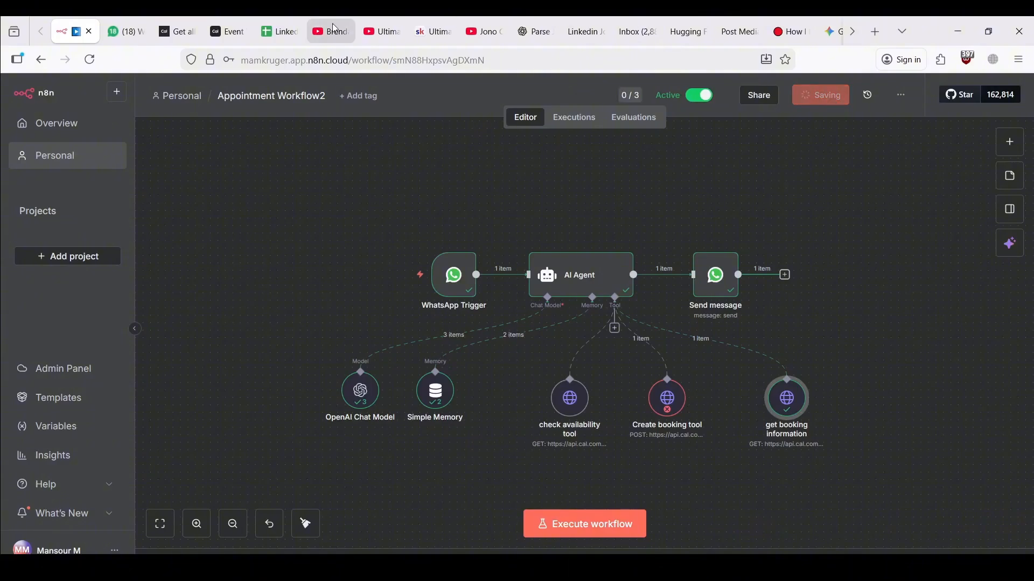
# Send 'hi' to the N8n Agent in WhatsApp
pyautogui.click(125, 31)
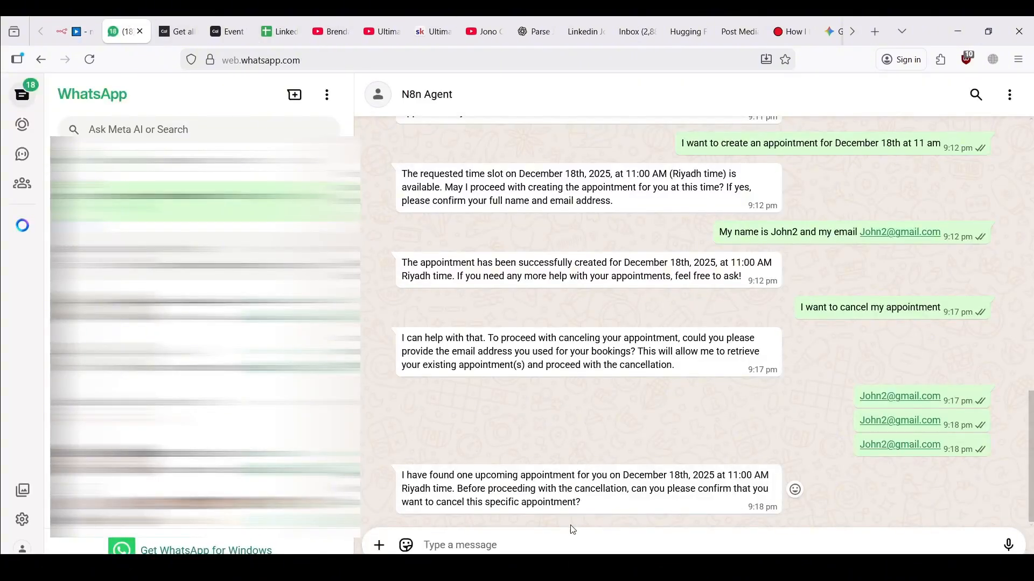
pyautogui.click(572, 545)
pyautogui.write('hi')
pyautogui.press('Return')
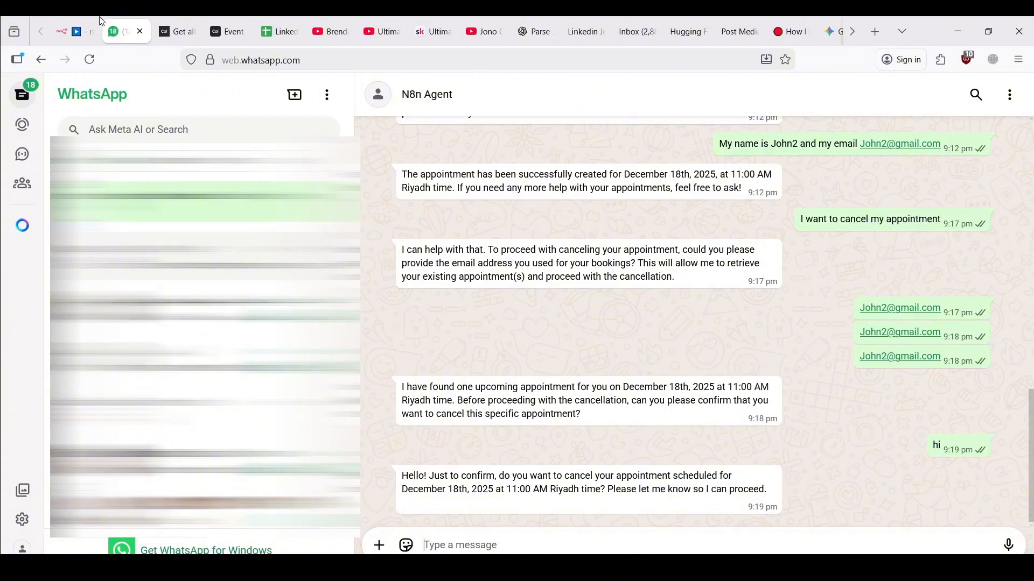
pyautogui.click(76, 31)
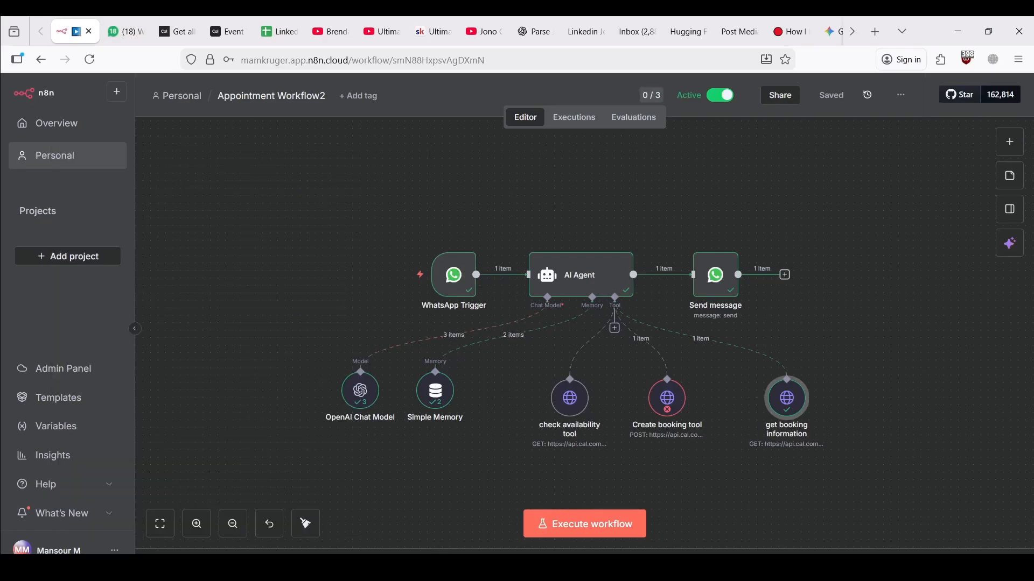
# Resend 'I want to cancel my appointment' to the agent, then return to n8n
pyautogui.click(118, 30)
pyautogui.moveTo(788, 219); pyautogui.dragTo(942, 220)
pyautogui.hotkey('ctrl', 'c')
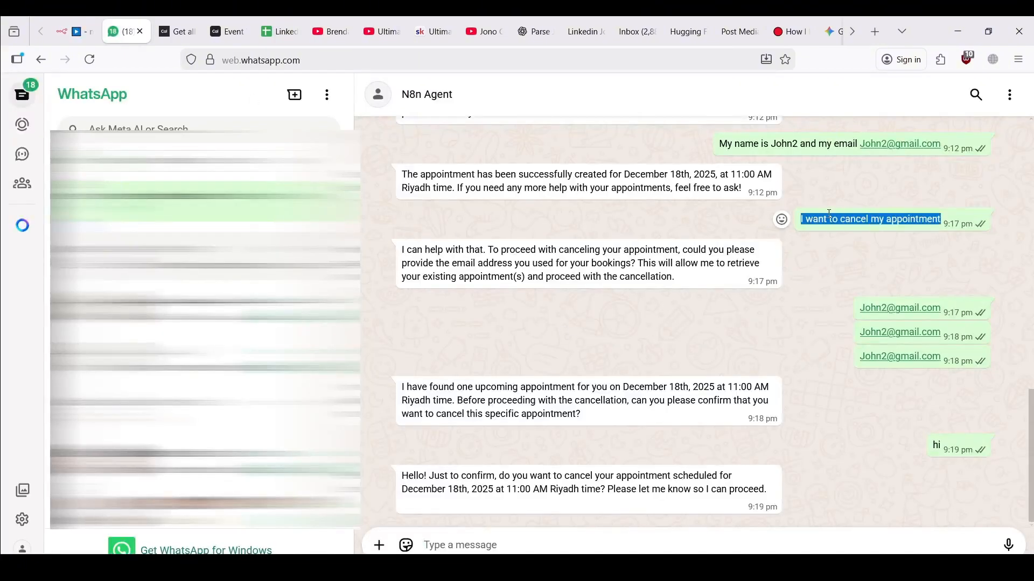
pyautogui.click(648, 541)
pyautogui.hotkey('ctrl', 'v')
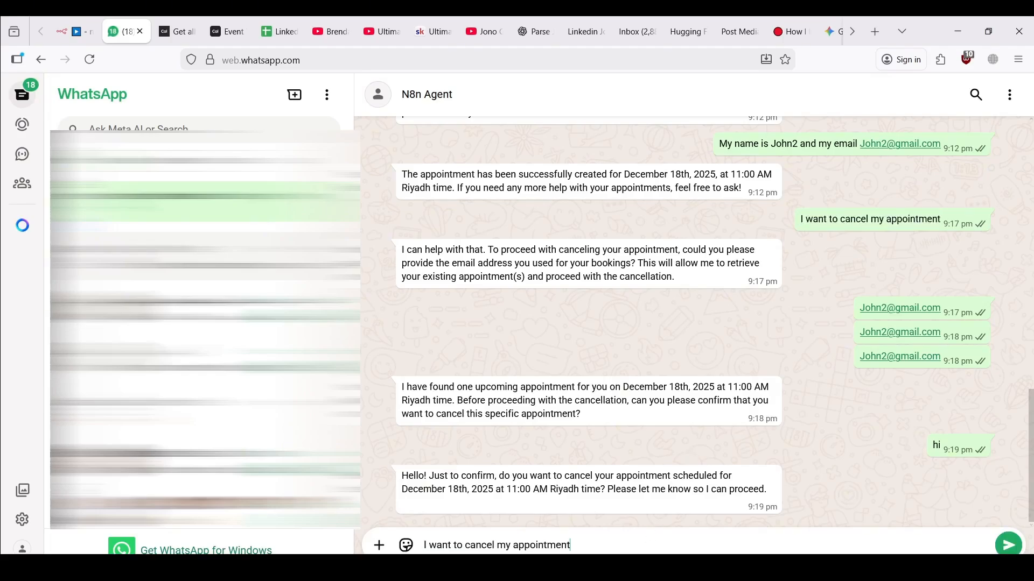
pyautogui.press('Return')
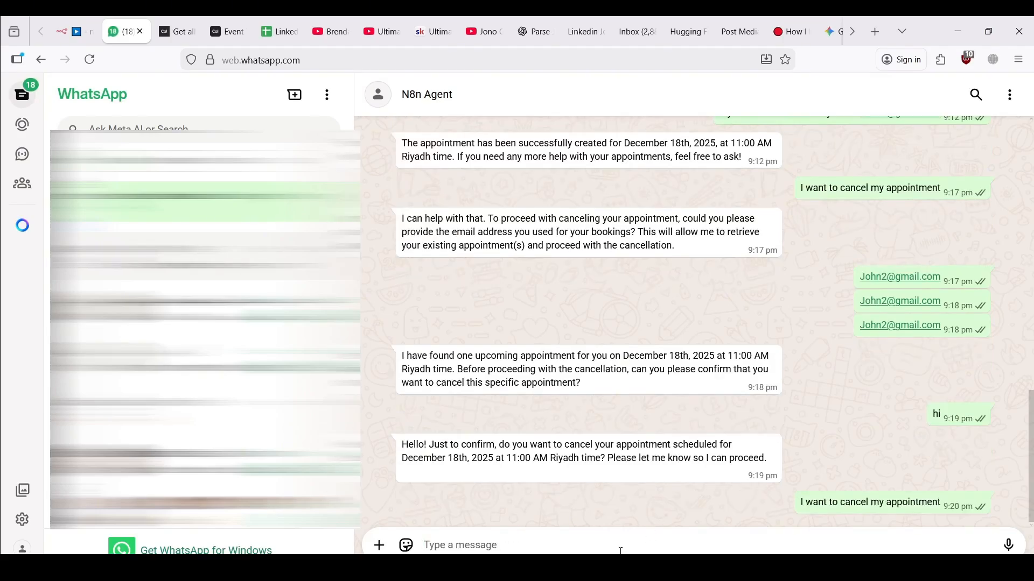
pyautogui.click(88, 22)
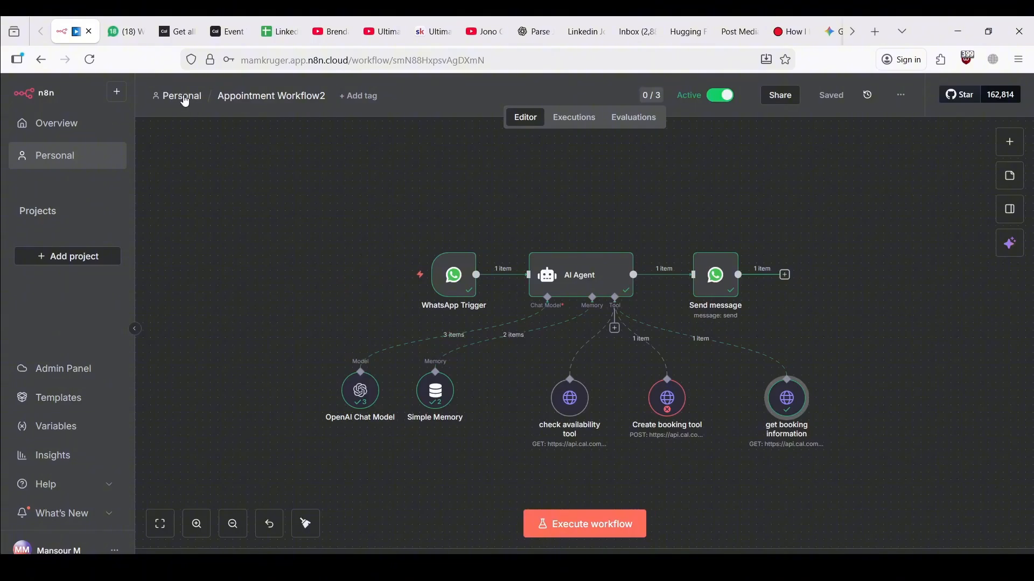
# Check the 21:20:18 and 21:20:37 executions and the AI Agent's 'No prompt specified' error
pyautogui.click(575, 119)
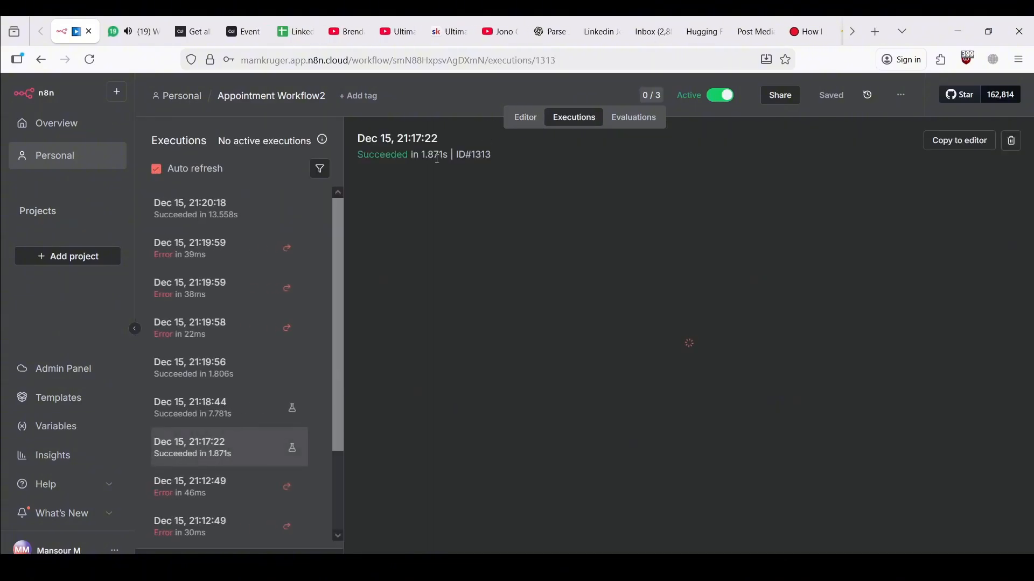
pyautogui.click(134, 31)
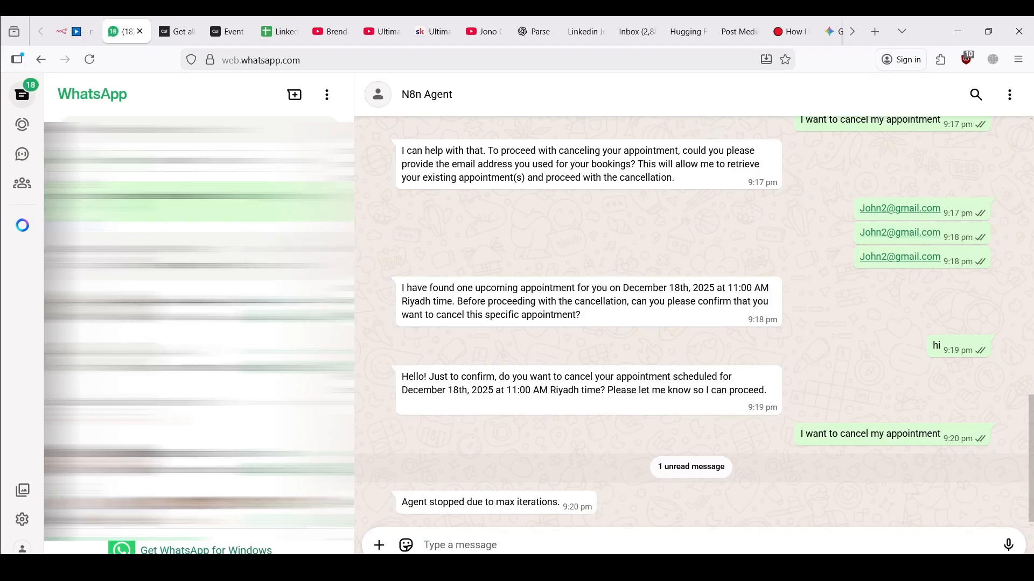
pyautogui.click(75, 31)
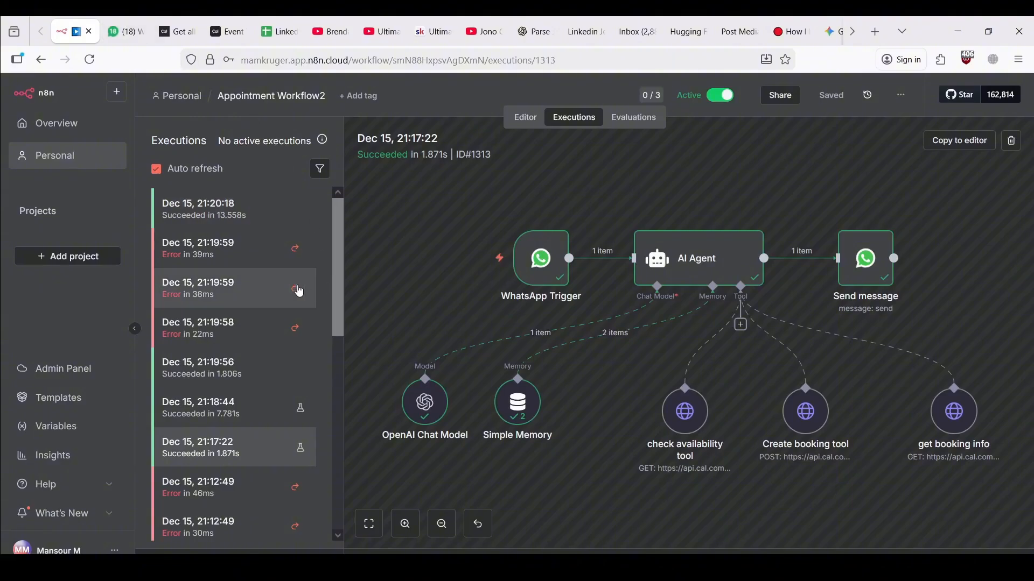
pyautogui.click(220, 212)
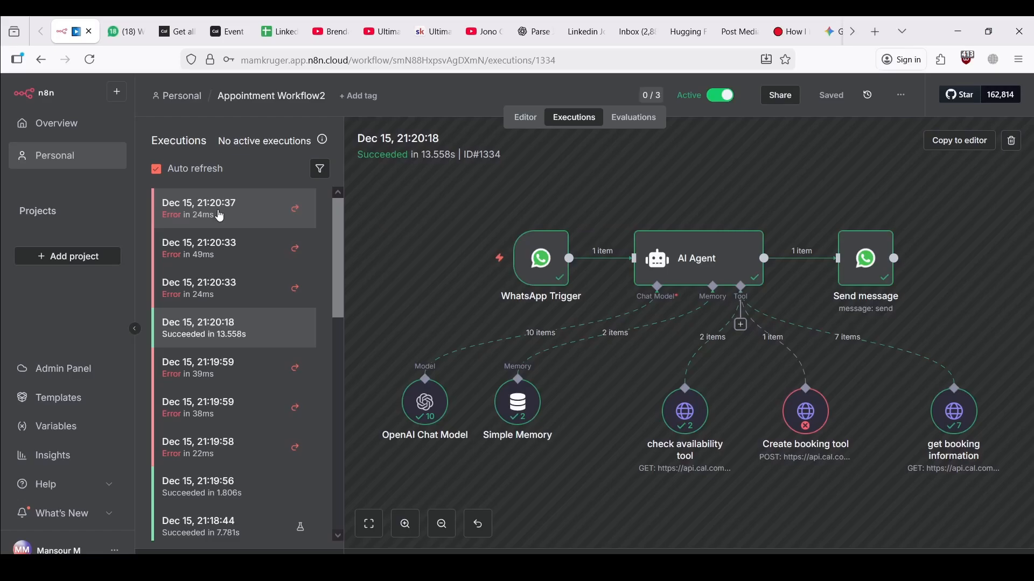
pyautogui.click(220, 214)
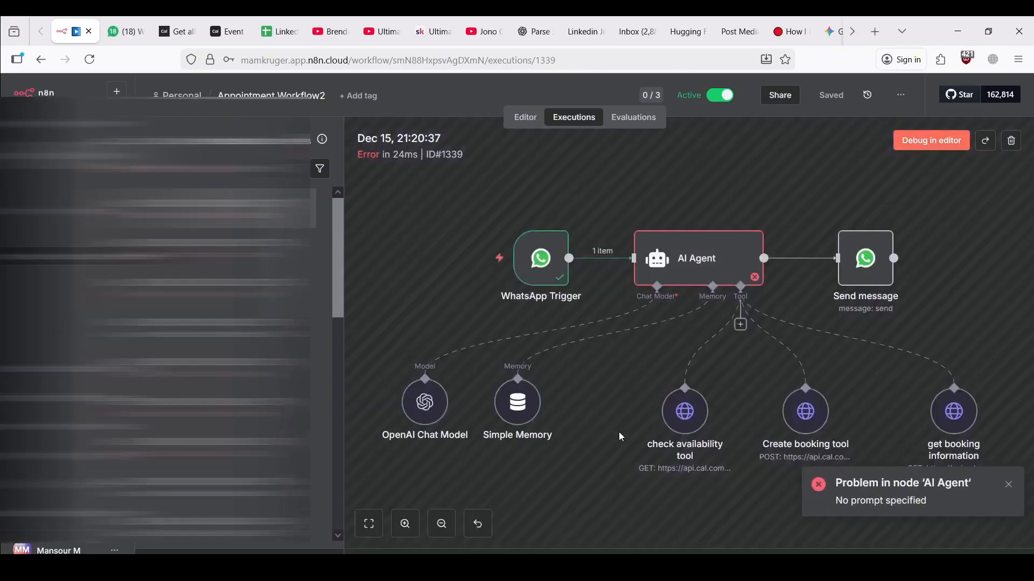
pyautogui.doubleClick(703, 258)
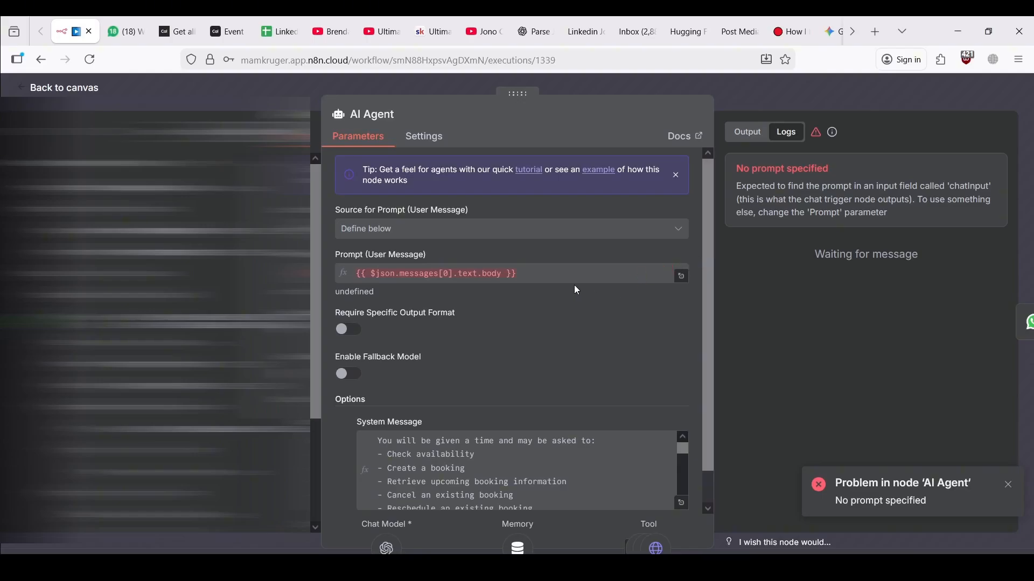
pyautogui.press('Escape')
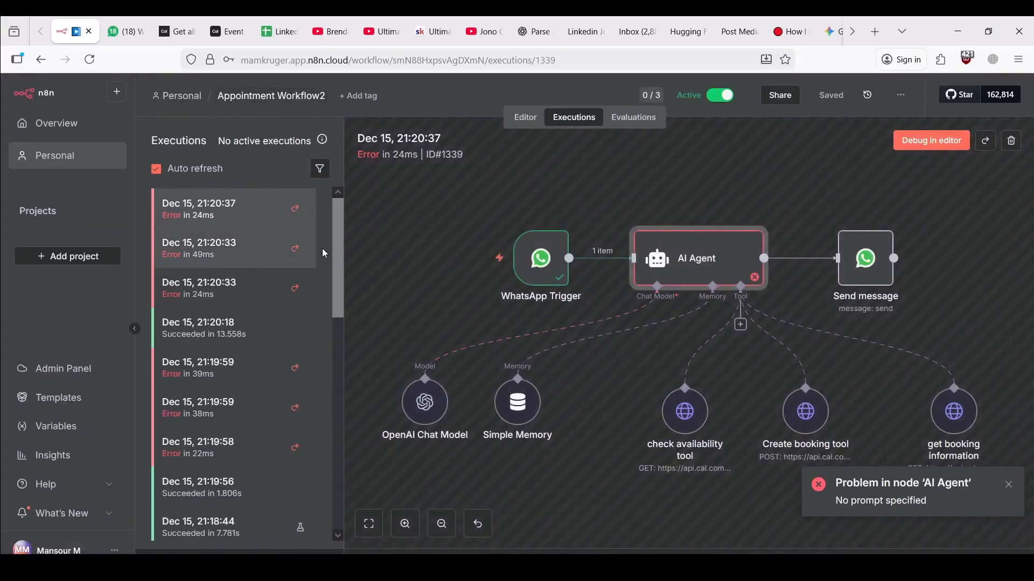
# Review the two failed 21:20:33 executions, then start a test run awaiting a WhatsApp message
pyautogui.click(242, 251)
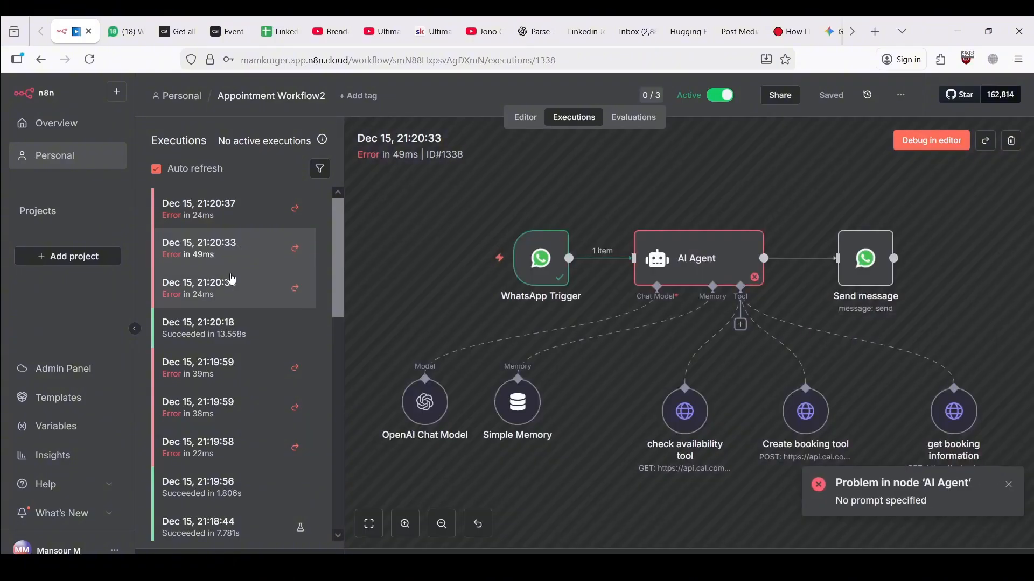
pyautogui.click(232, 282)
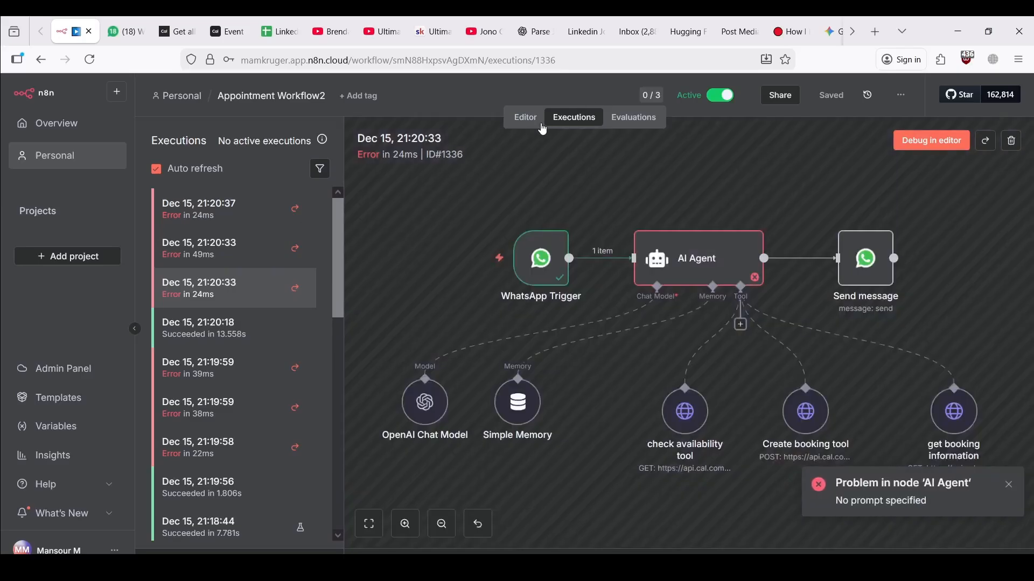
pyautogui.click(525, 121)
pyautogui.click(436, 399)
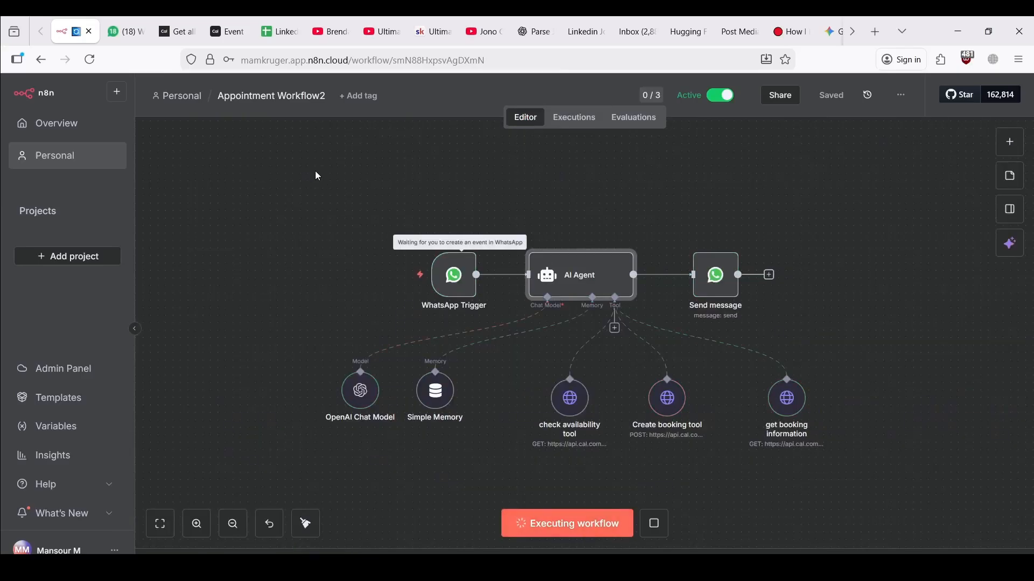
# Send the booking email in WhatsApp; the agent asks to confirm cancelling the 2025-12-18 appointment
pyautogui.hotkey('ctrl', 'Tab')
pyautogui.hotkey('ctrl', 'v')
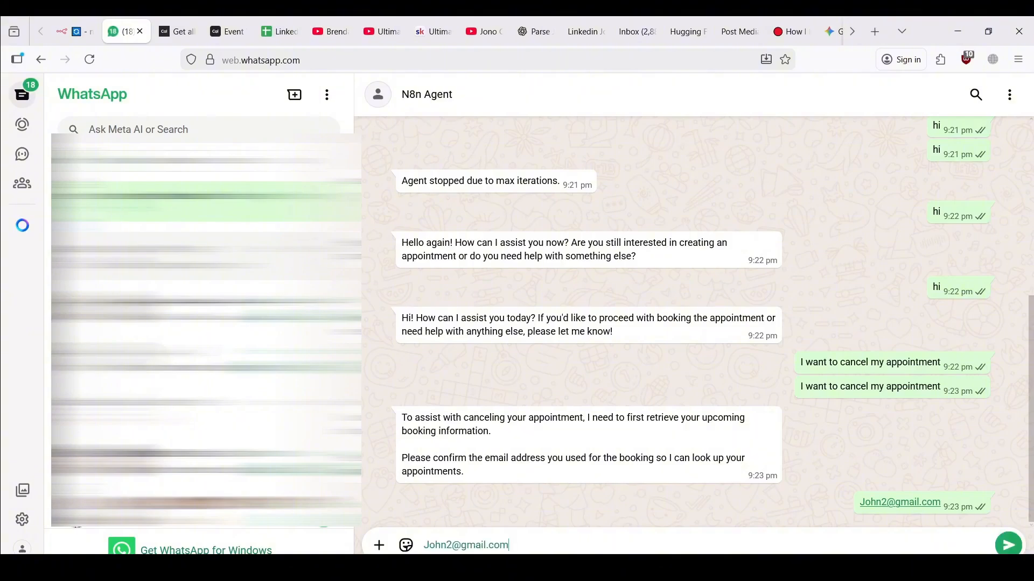
pyautogui.press('Return')
pyautogui.click(76, 31)
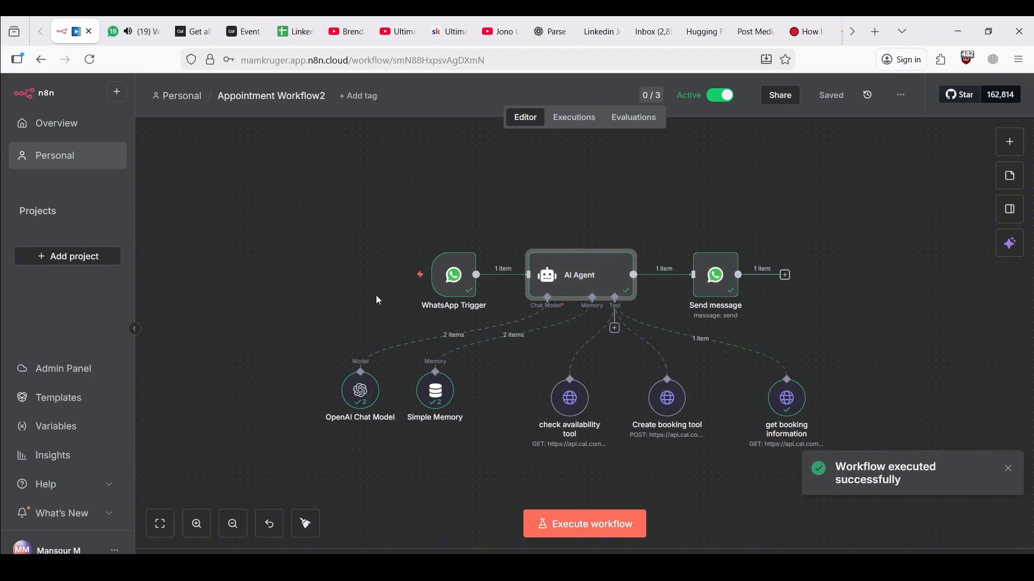
pyautogui.click(151, 27)
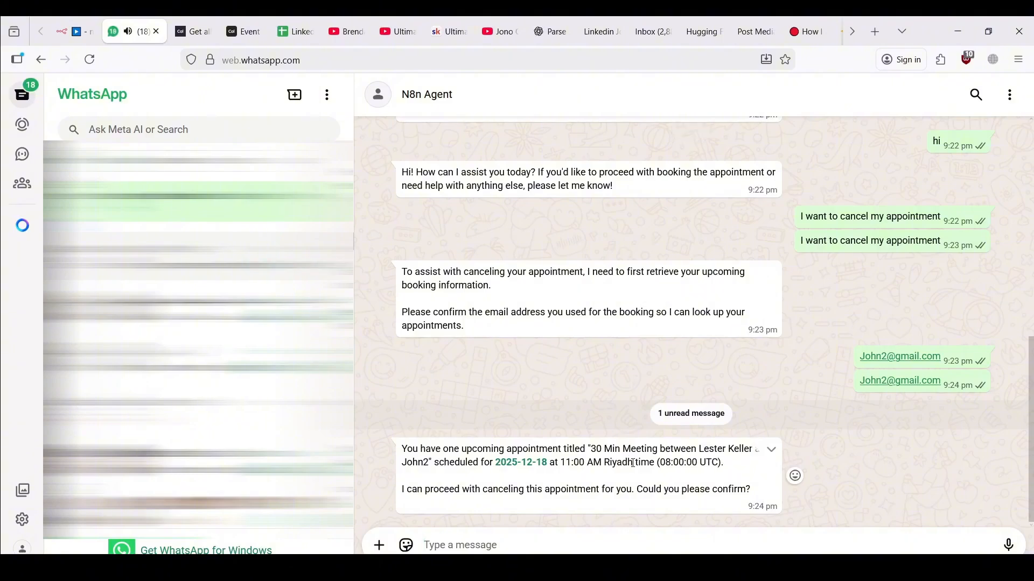
pyautogui.moveTo(584, 491); pyautogui.dragTo(751, 491)
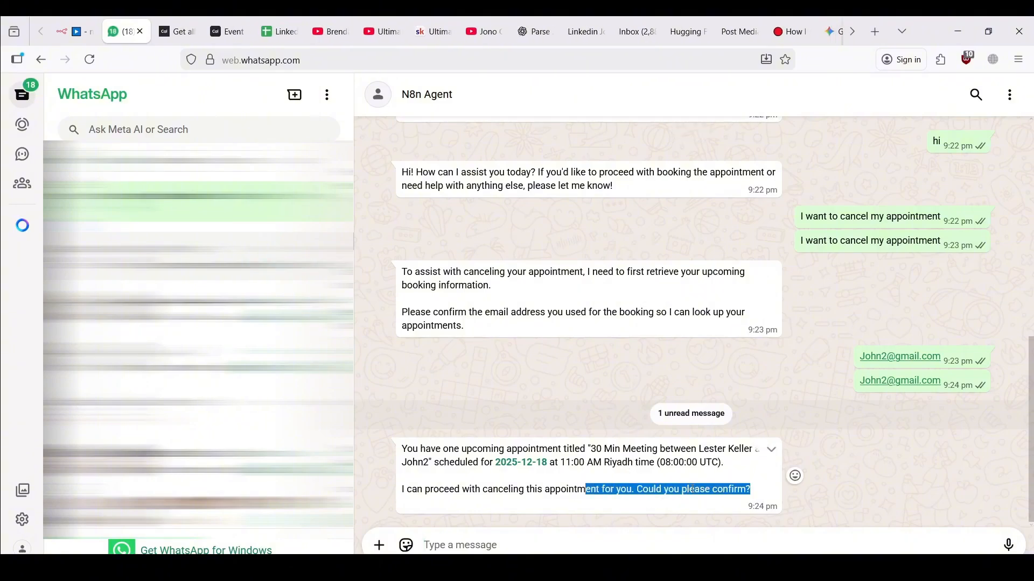
pyautogui.click(748, 492)
pyautogui.click(72, 32)
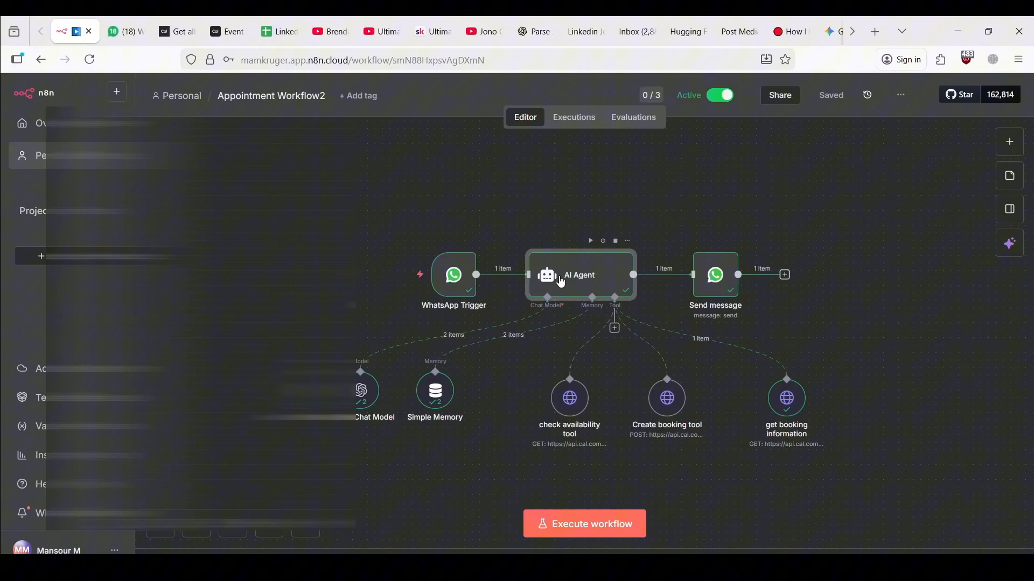
pyautogui.doubleClick(561, 281)
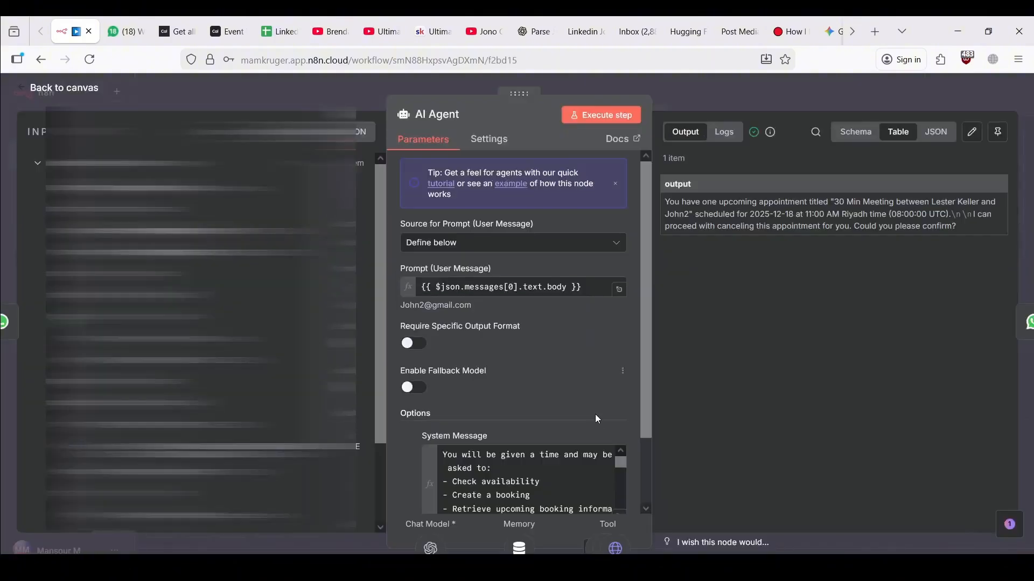
pyautogui.scroll(-2, 595, 414)
pyautogui.click(619, 443)
pyautogui.scroll(-8, 420, 349)
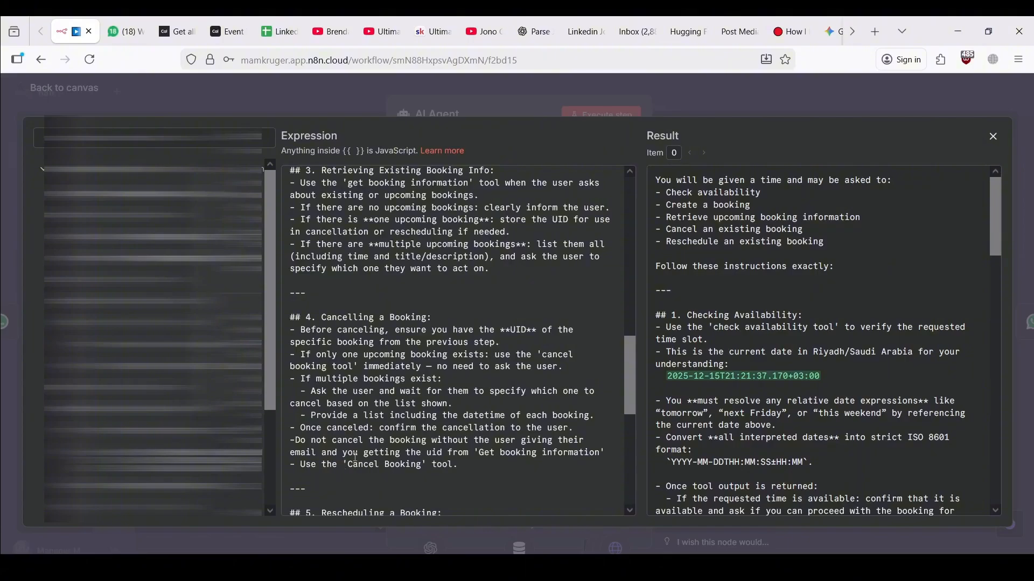
pyautogui.moveTo(350, 462); pyautogui.dragTo(421, 464)
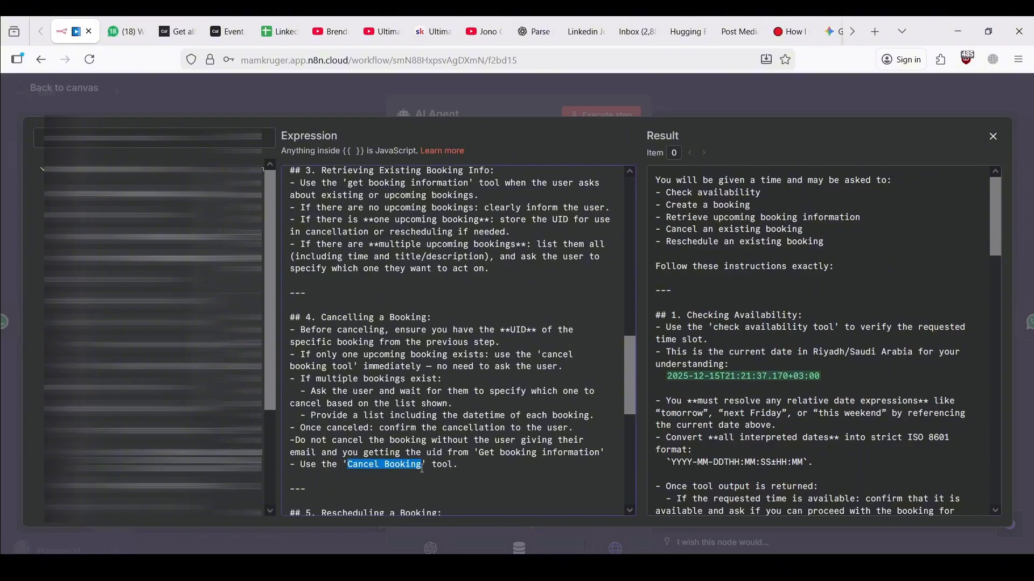
pyautogui.press('Escape')
pyautogui.press('Escape')
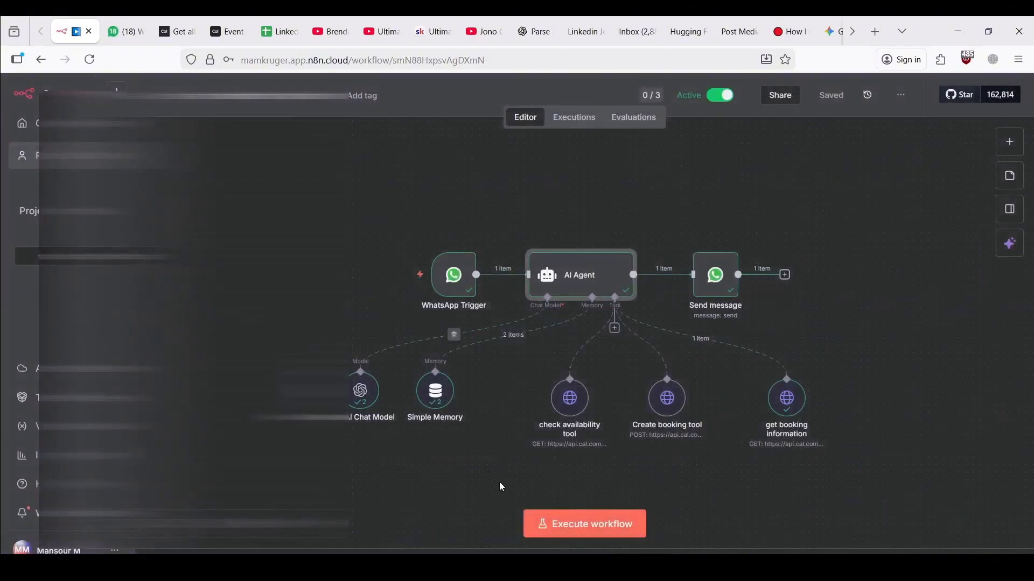
# Add an HTTP Request tool to the AI Agent named 'Cancel Booking'
pyautogui.click(615, 330)
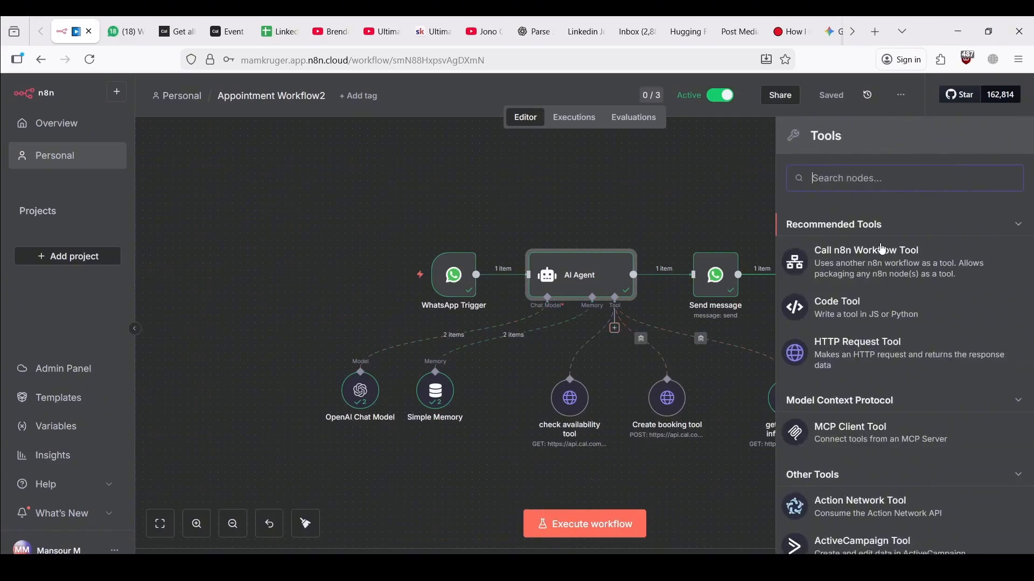
pyautogui.click(862, 350)
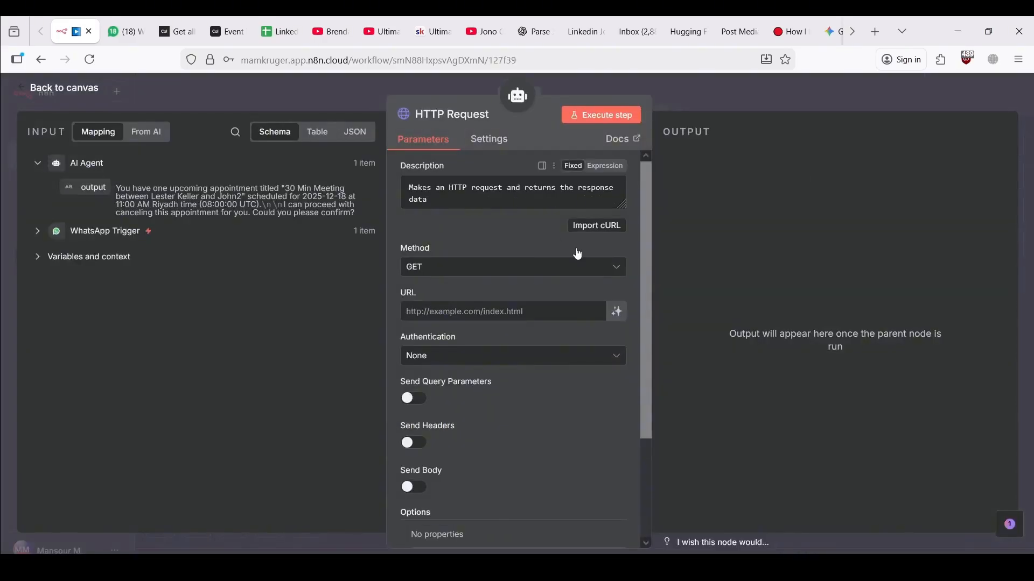
pyautogui.click(466, 115)
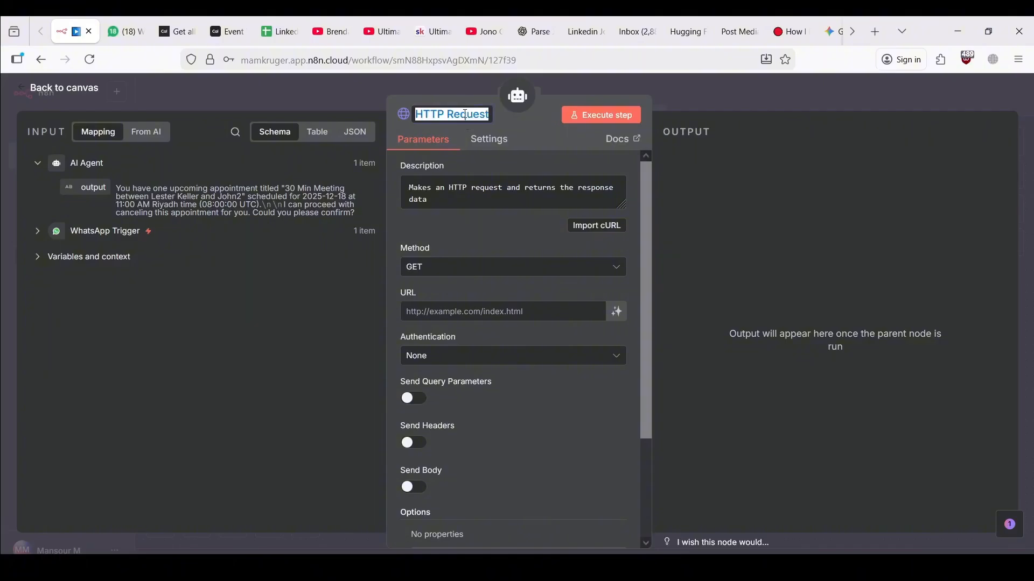
pyautogui.write('Cancel Booking')
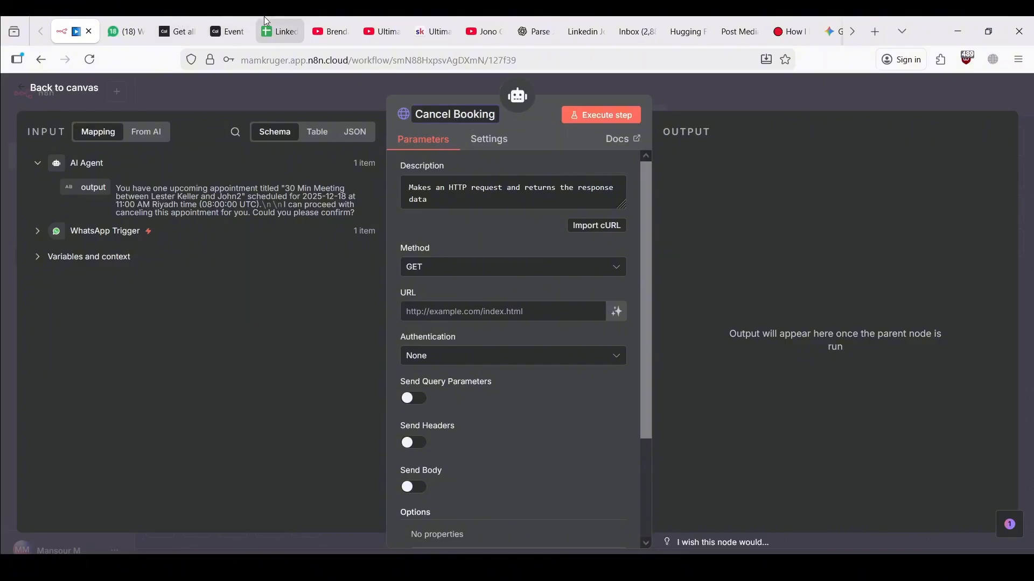
pyautogui.click(181, 22)
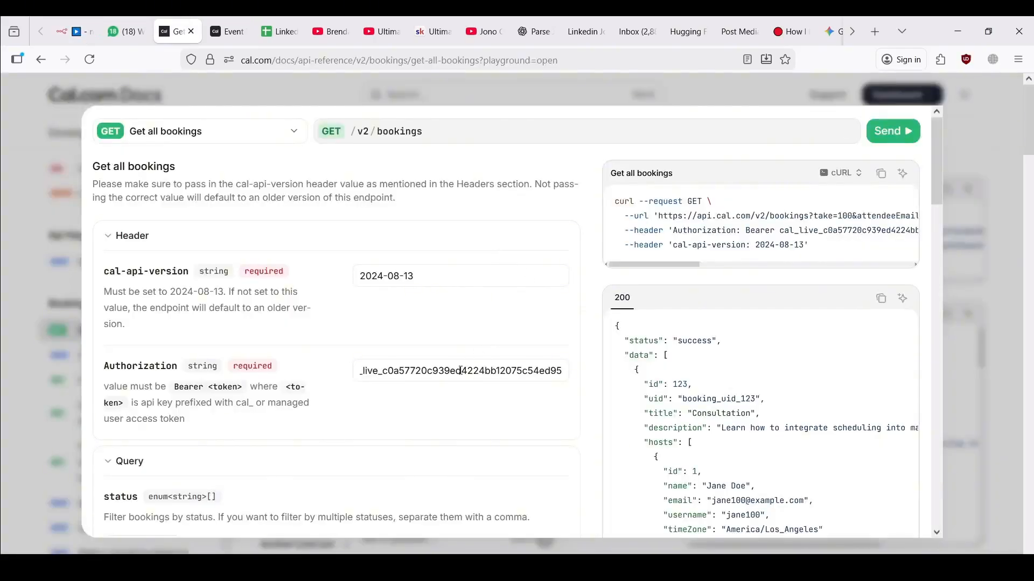
# Copy the Authorization token, search the docs for 'cancel', and open Cancel a booking
pyautogui.moveTo(409, 376); pyautogui.dragTo(285, 378)
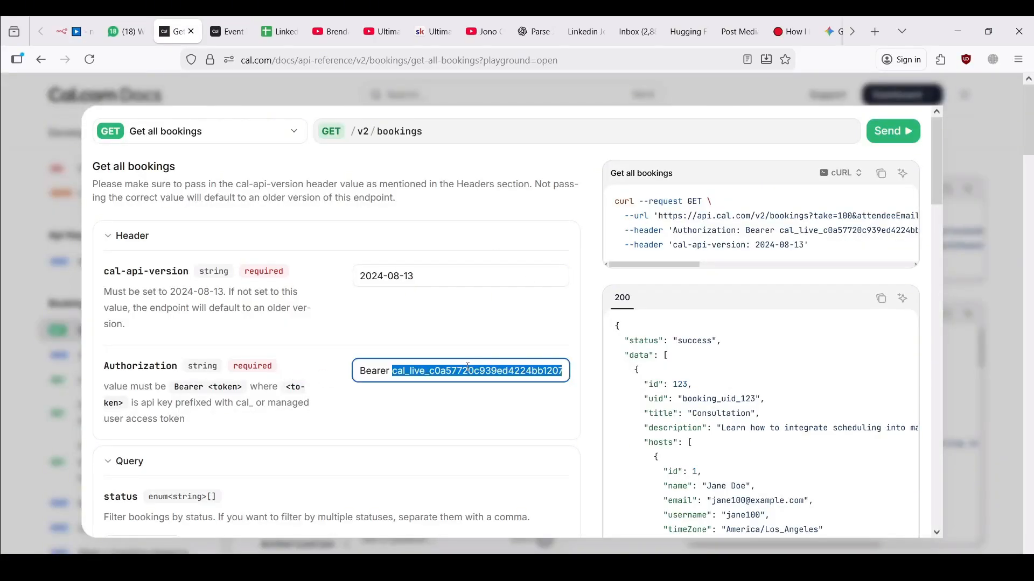
pyautogui.tripleClick(468, 368)
pyautogui.hotkey('ctrl', 'c')
pyautogui.click(347, 88)
pyautogui.click(432, 96)
pyautogui.write('car')
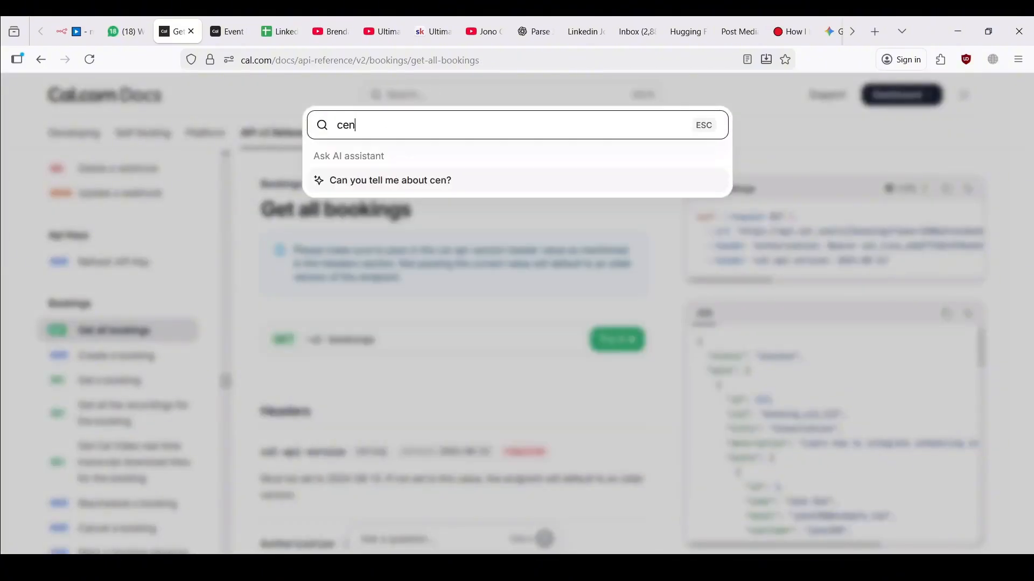
pyautogui.press('BackSpace')
pyautogui.press('BackSpace')
pyautogui.write('ancel')
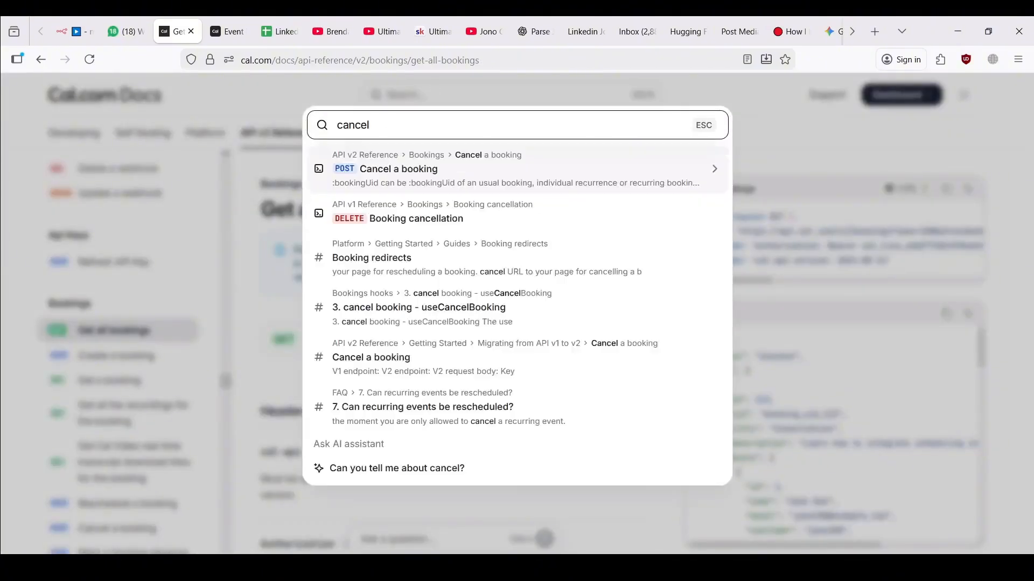
pyautogui.click(412, 177)
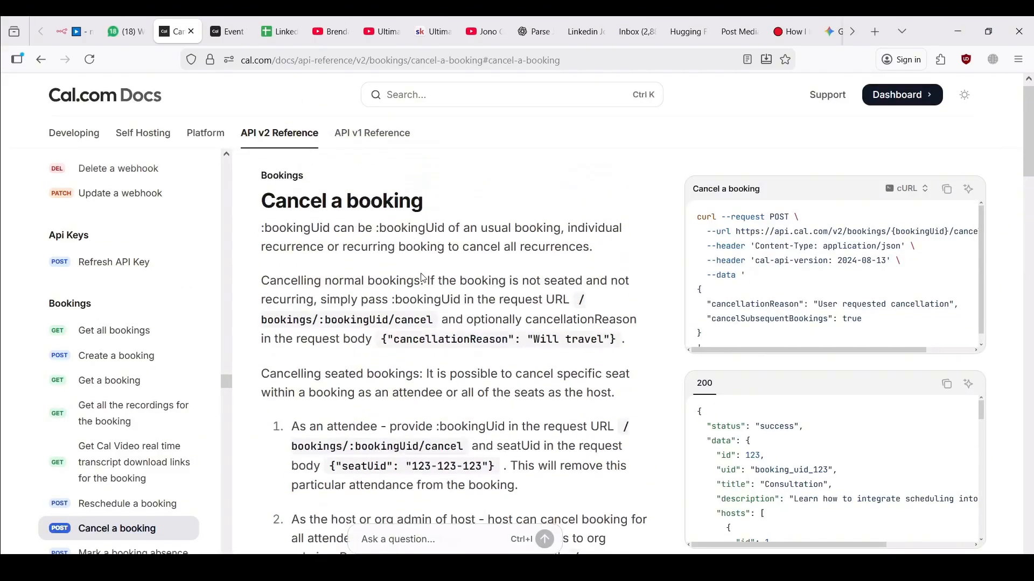
# In the Cancel a booking playground, set the Authorization header to 'Bearer' plus the pasted API key
pyautogui.scroll(-10, 419, 242)
pyautogui.scroll(-5, 422, 275)
pyautogui.scroll(1, 421, 291)
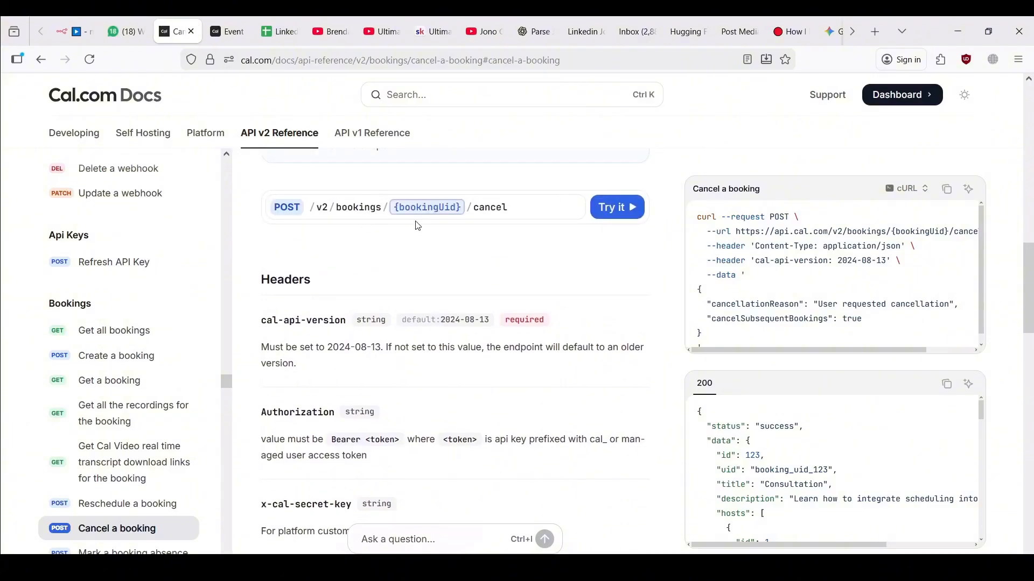
pyautogui.click(601, 207)
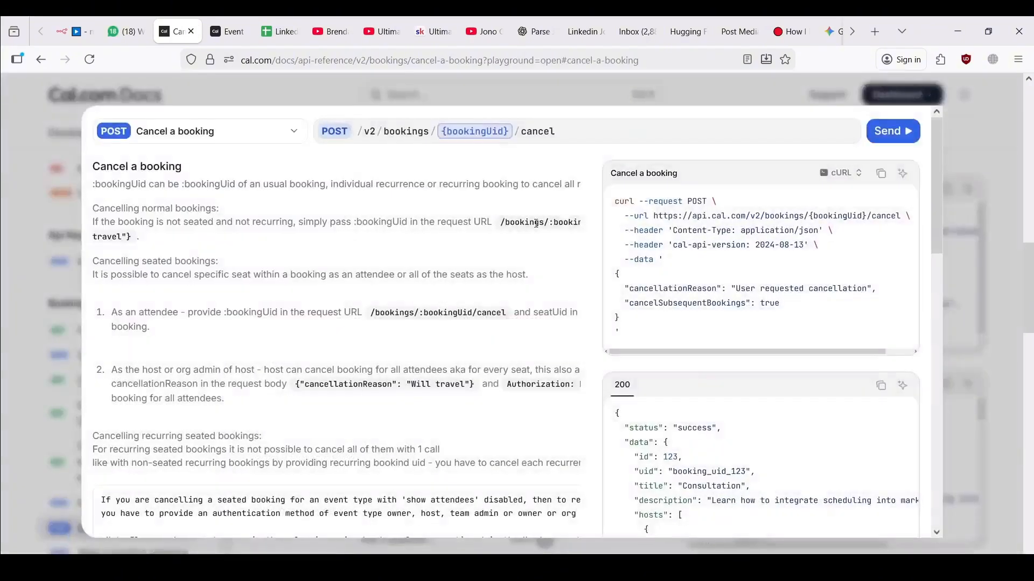
pyautogui.scroll(-8, 423, 323)
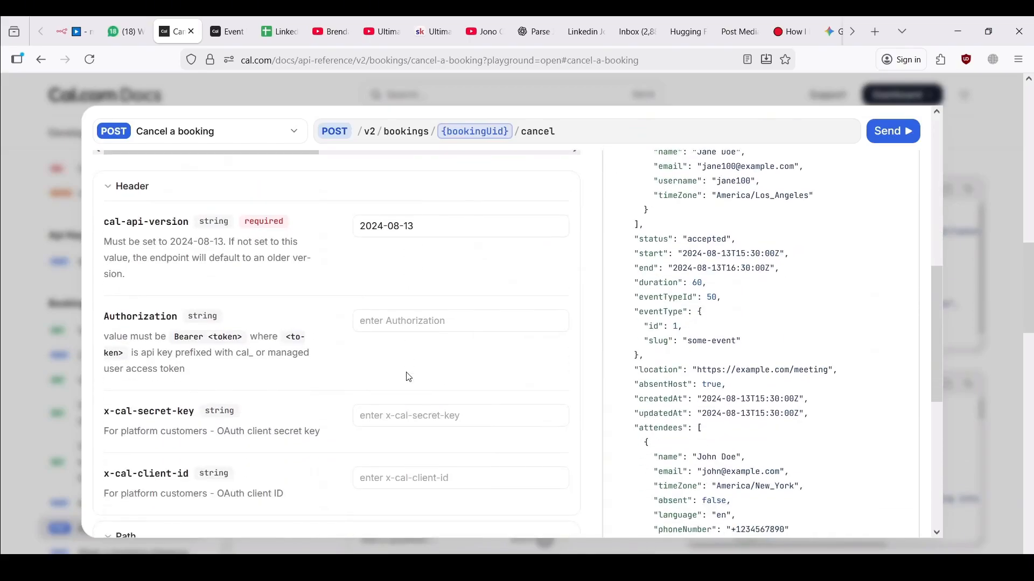
pyautogui.click(394, 322)
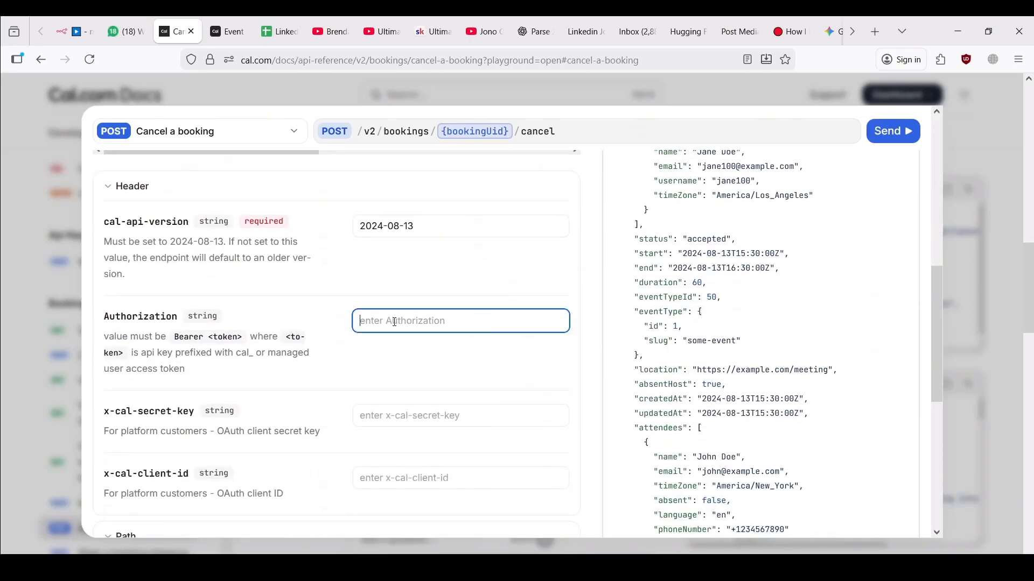
pyautogui.write('Beare')
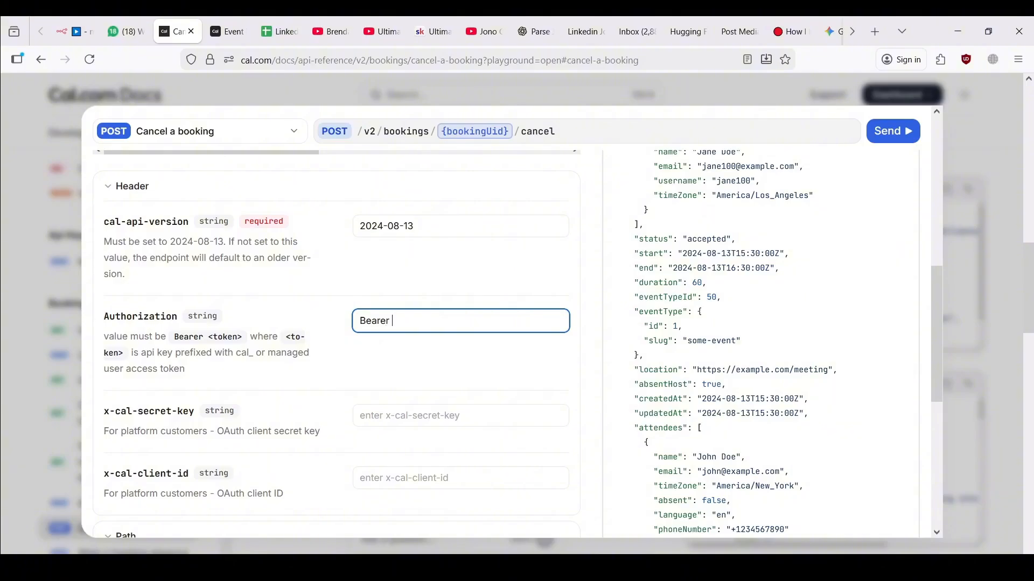
pyautogui.write('r')
pyautogui.hotkey('ctrl', 'v')
pyautogui.scroll(-5, 397, 382)
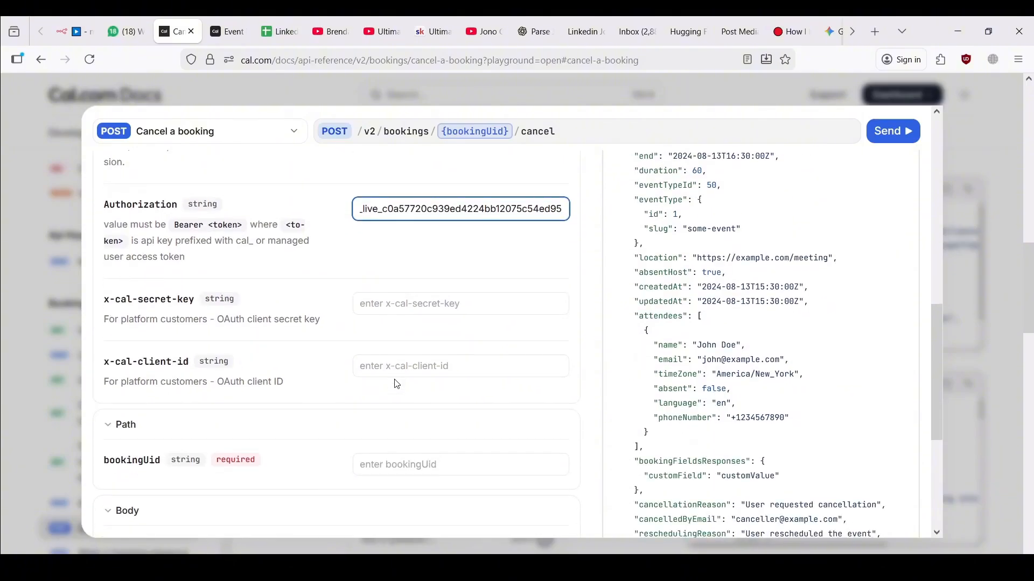
pyautogui.click(402, 364)
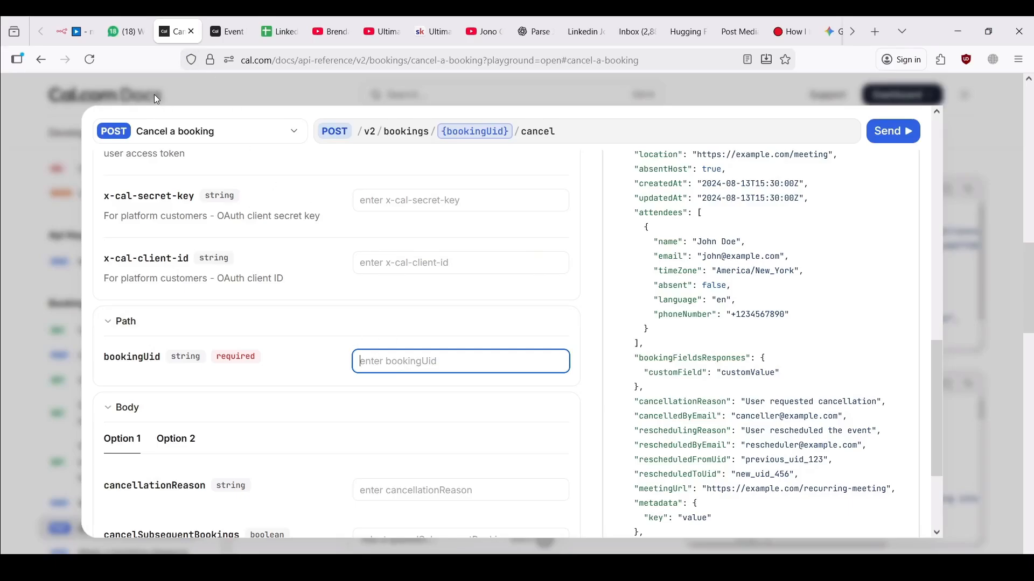
pyautogui.click(83, 22)
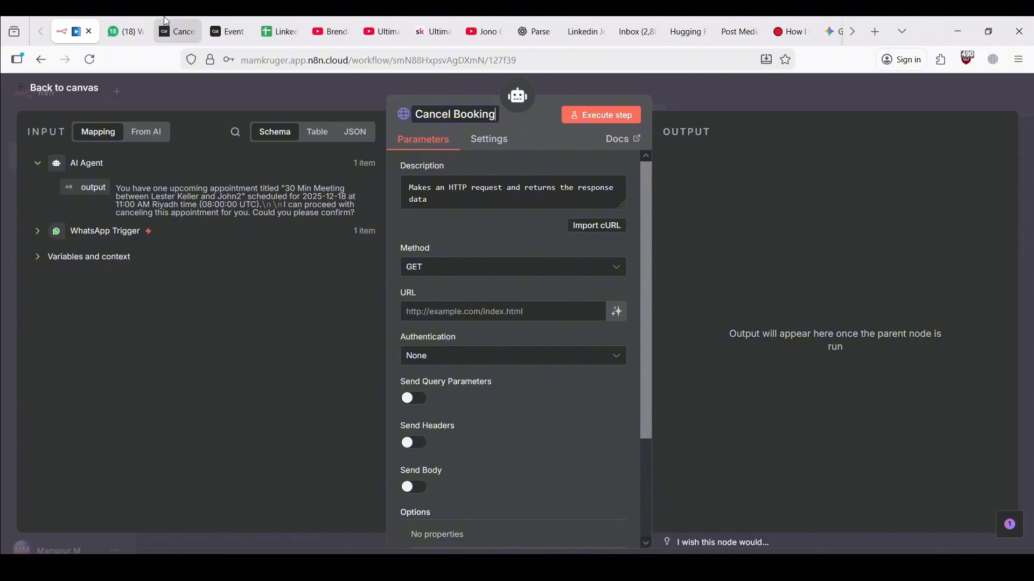
# Move Cancel Booking to the far right, check get booking information's output, reopen Cancel Booking
pyautogui.click(169, 22)
pyautogui.click(86, 24)
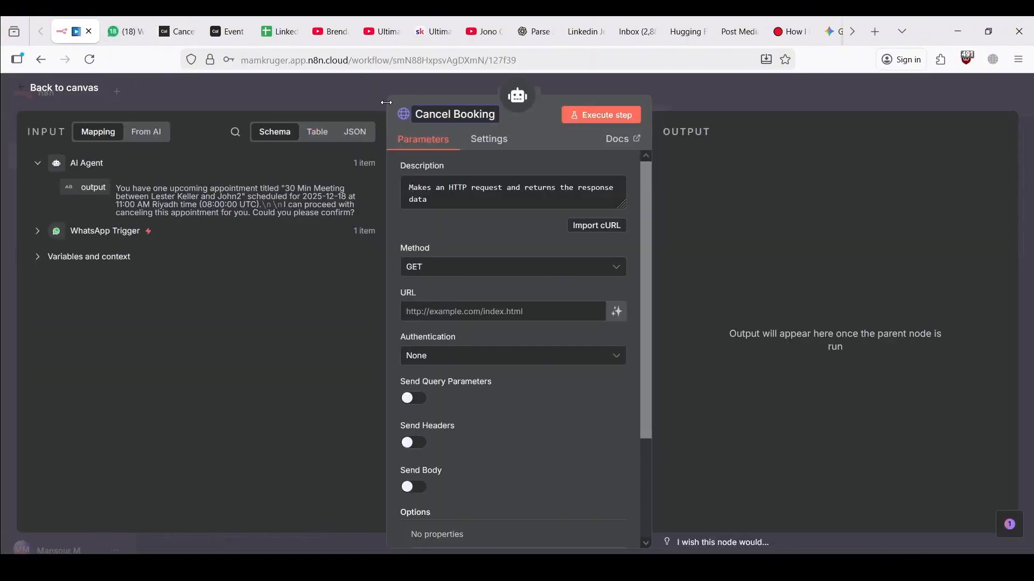
pyautogui.click(353, 93)
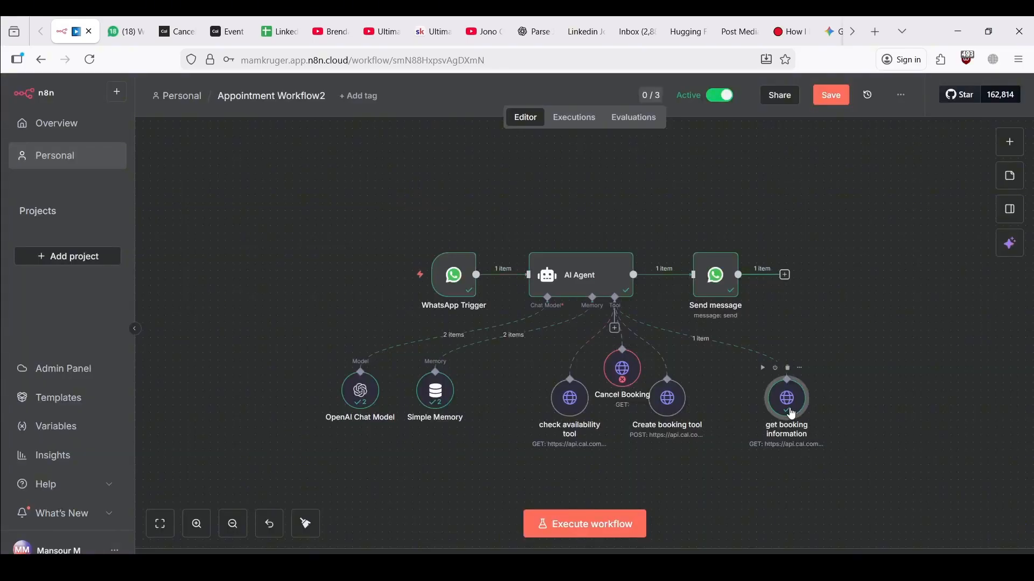
pyautogui.moveTo(631, 367); pyautogui.dragTo(960, 367)
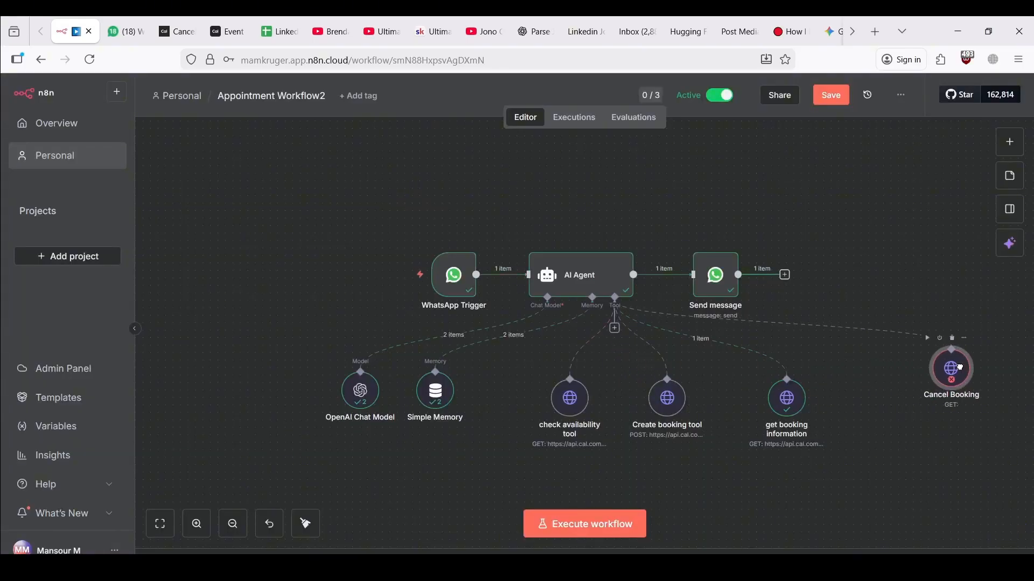
pyautogui.doubleClick(787, 399)
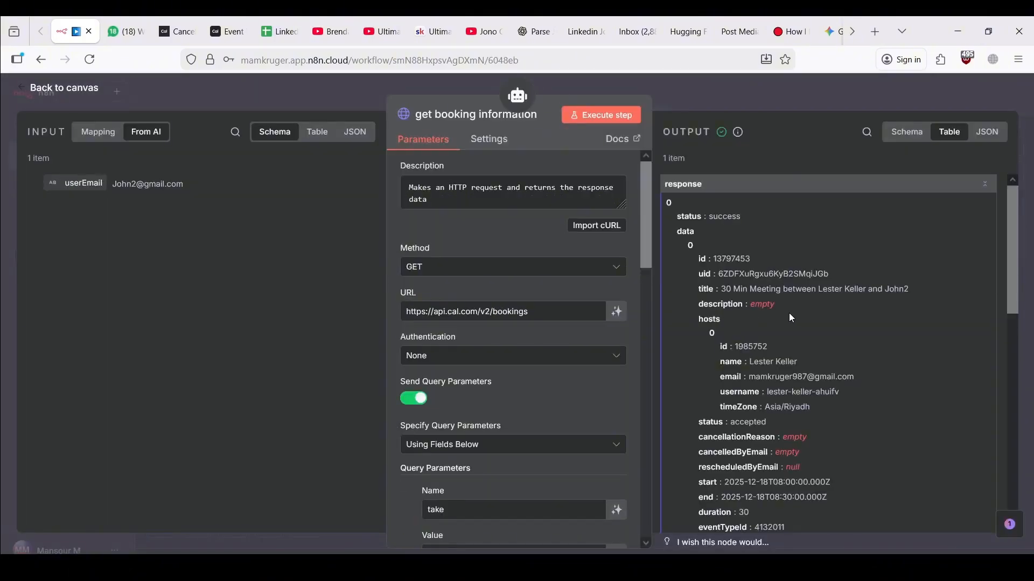
pyautogui.scroll(-1, 803, 312)
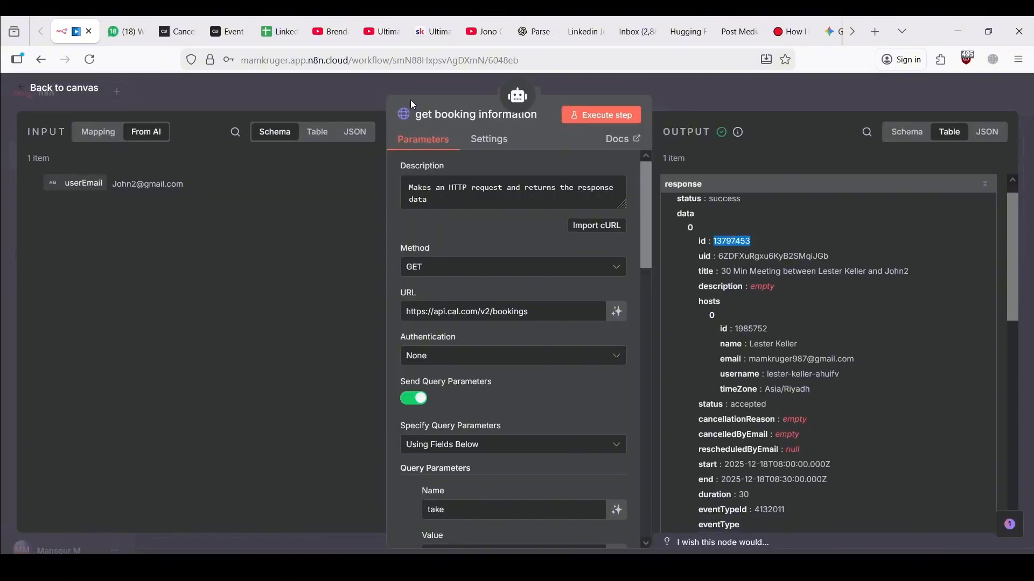
pyautogui.press('Escape')
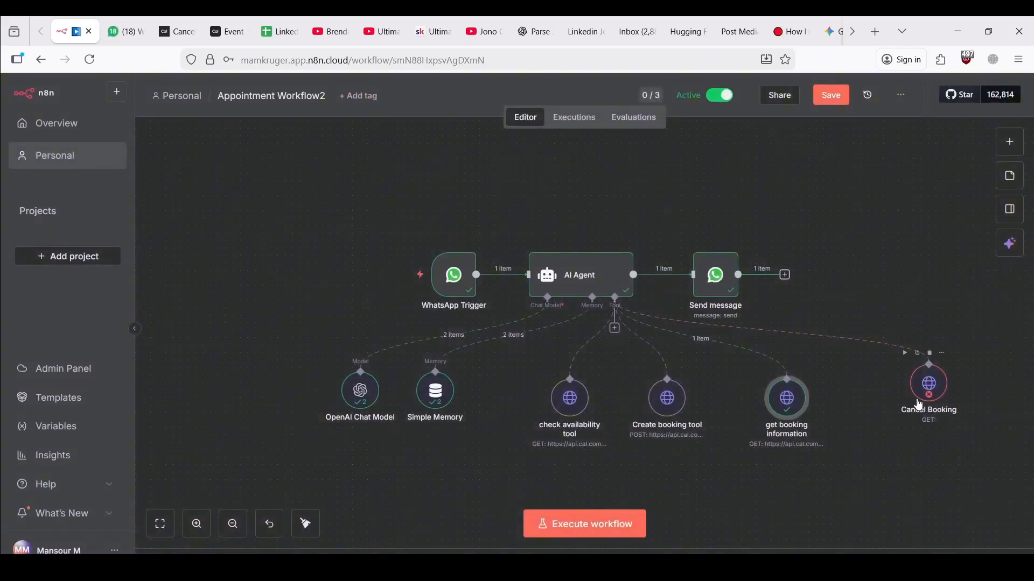
pyautogui.doubleClick(928, 383)
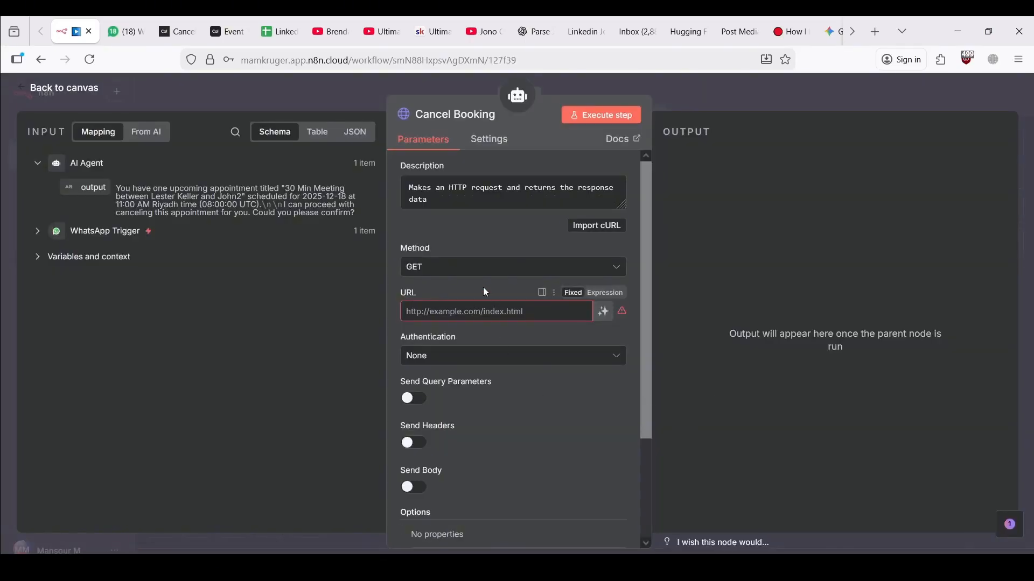
# Paste the $fromAI booking uid expression into the playground's bookingUid field
pyautogui.click(174, 31)
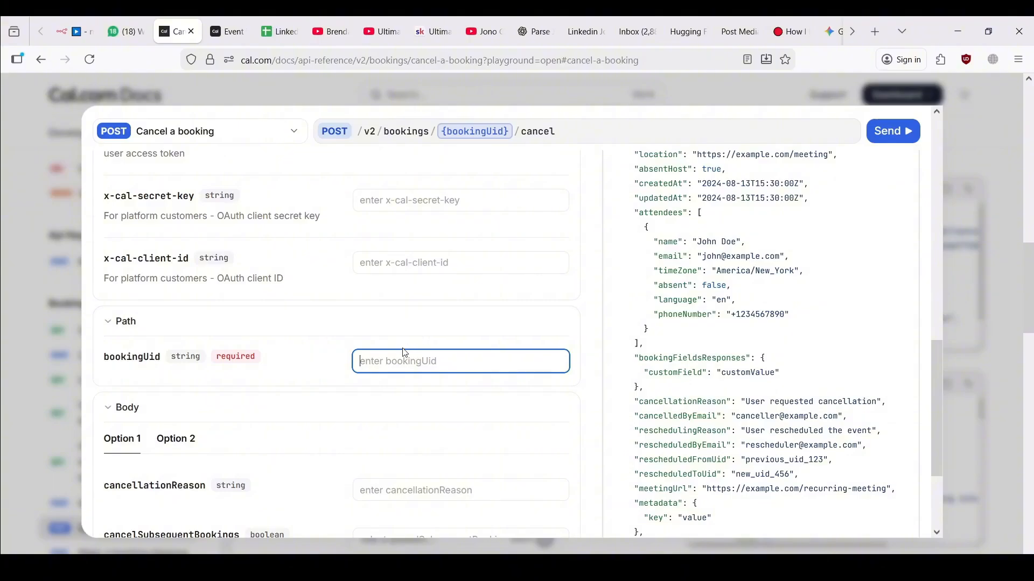
pyautogui.hotkey('alt', 'Tab')
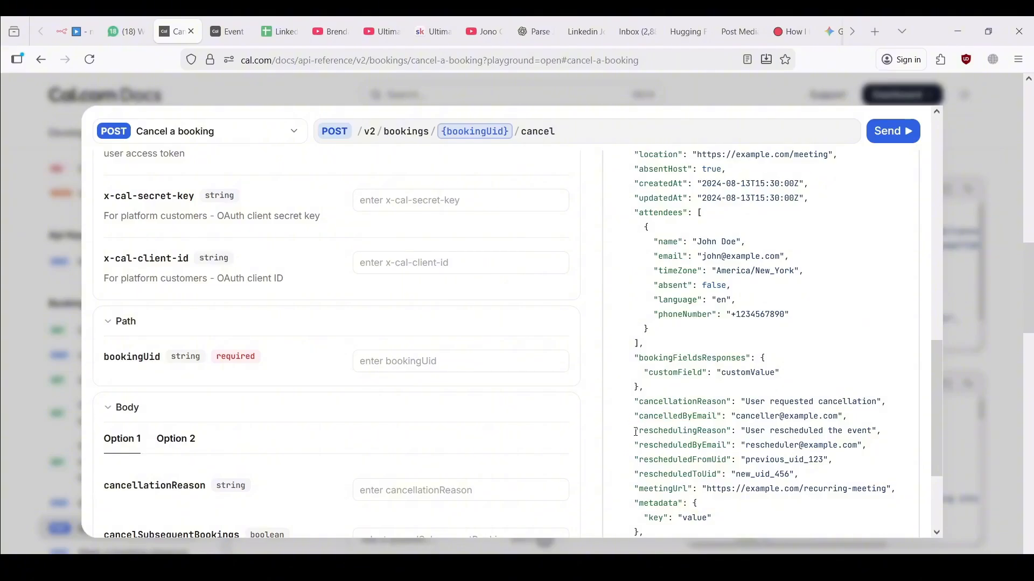
pyautogui.click(436, 361)
pyautogui.write('{{ $fromAI("uid", "This is the booking uid") }}')
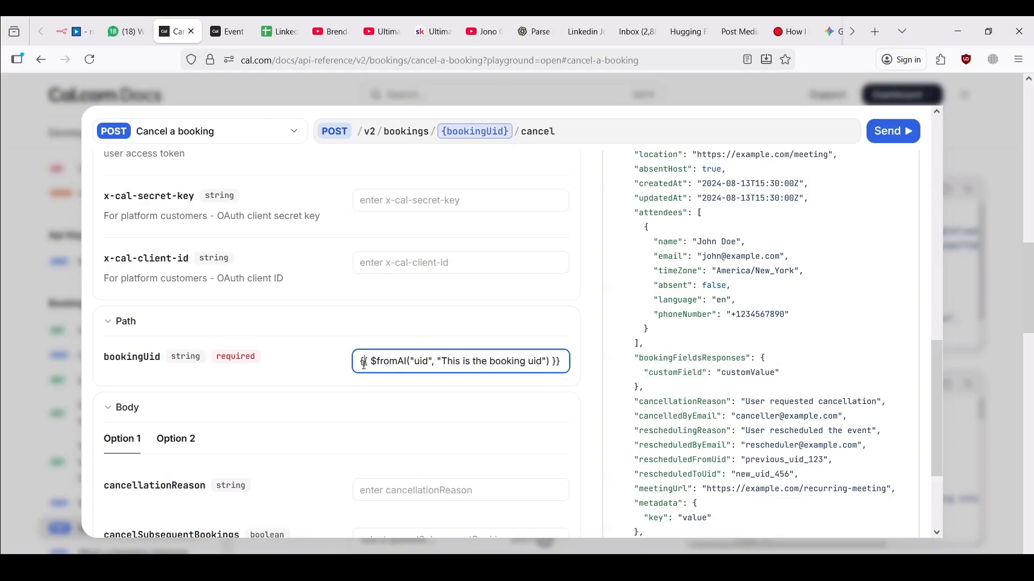
pyautogui.moveTo(379, 363); pyautogui.dragTo(536, 361)
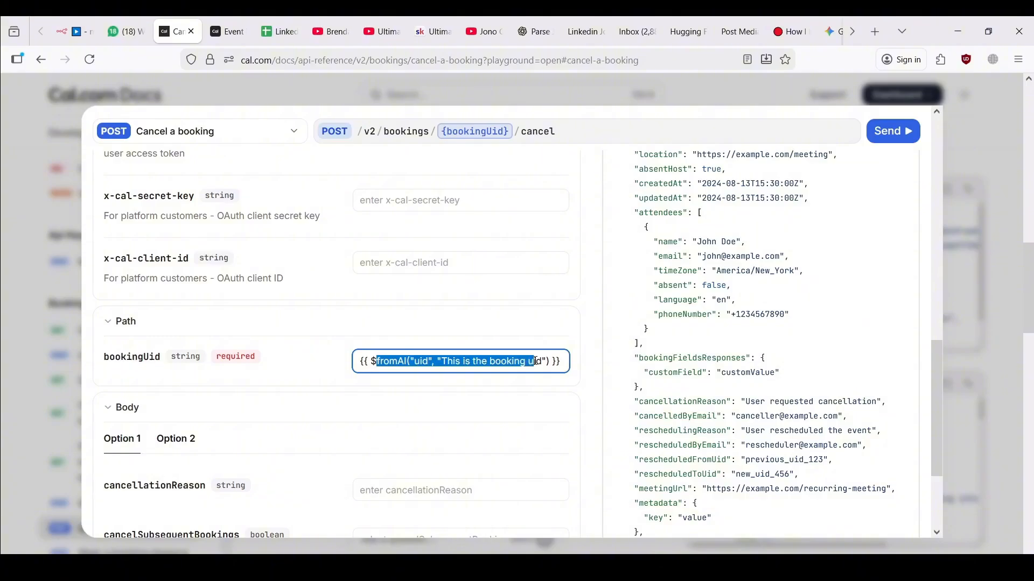
pyautogui.click(413, 364)
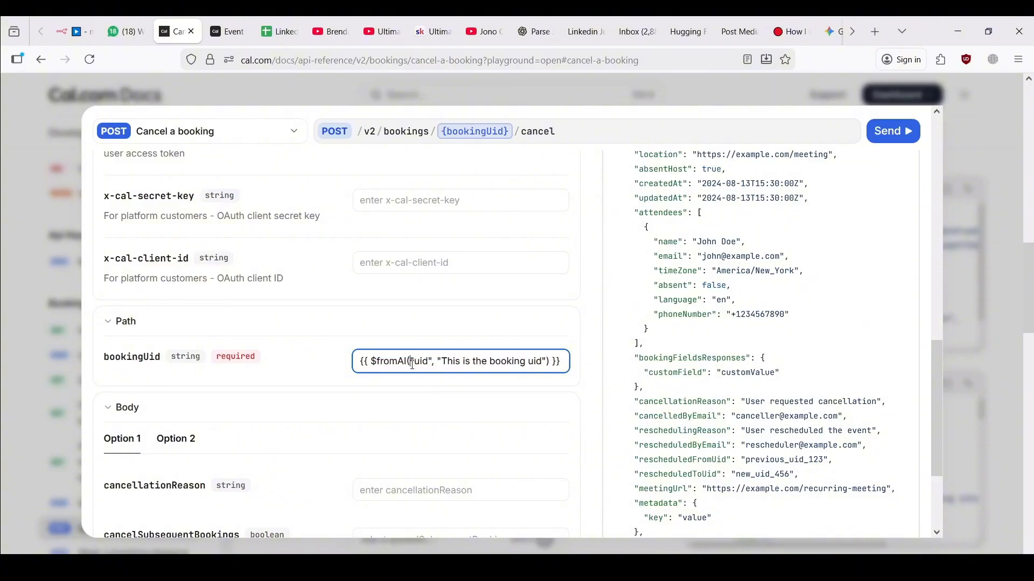
pyautogui.scroll(-2, 405, 367)
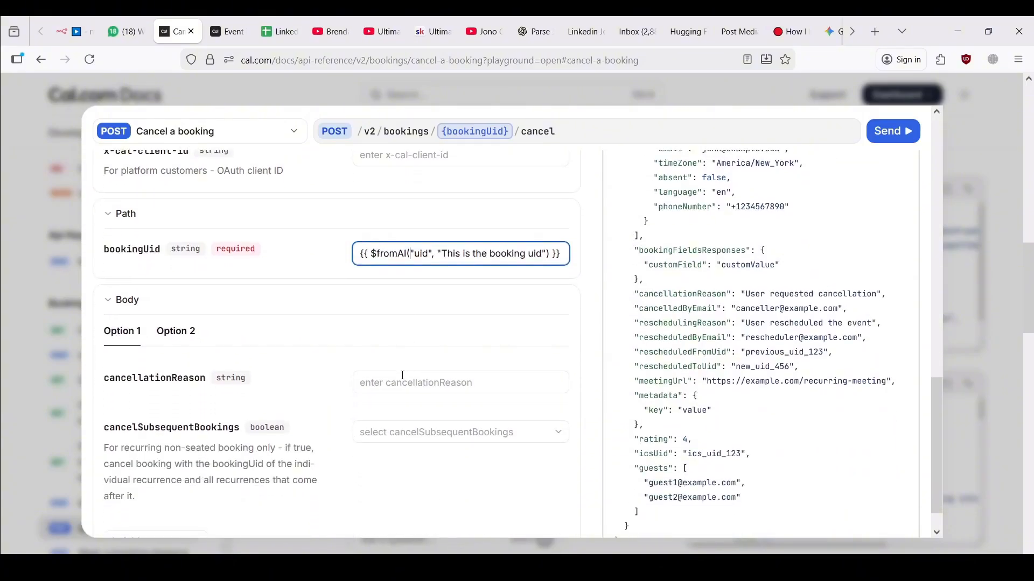
# Set cancellationReason to 'User Request' and copy the Cancel a booking cURL request
pyautogui.click(399, 383)
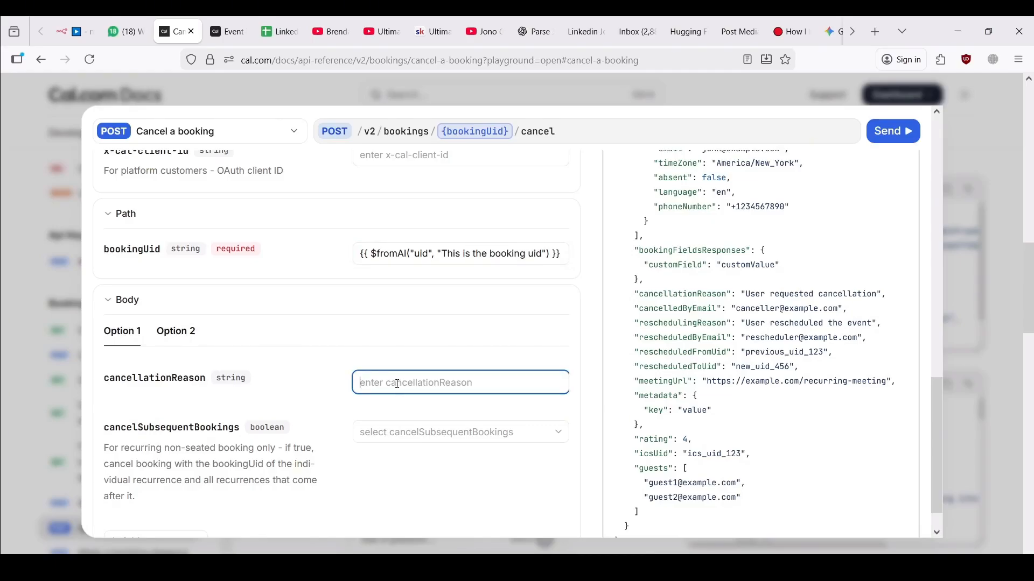
pyautogui.click(423, 398)
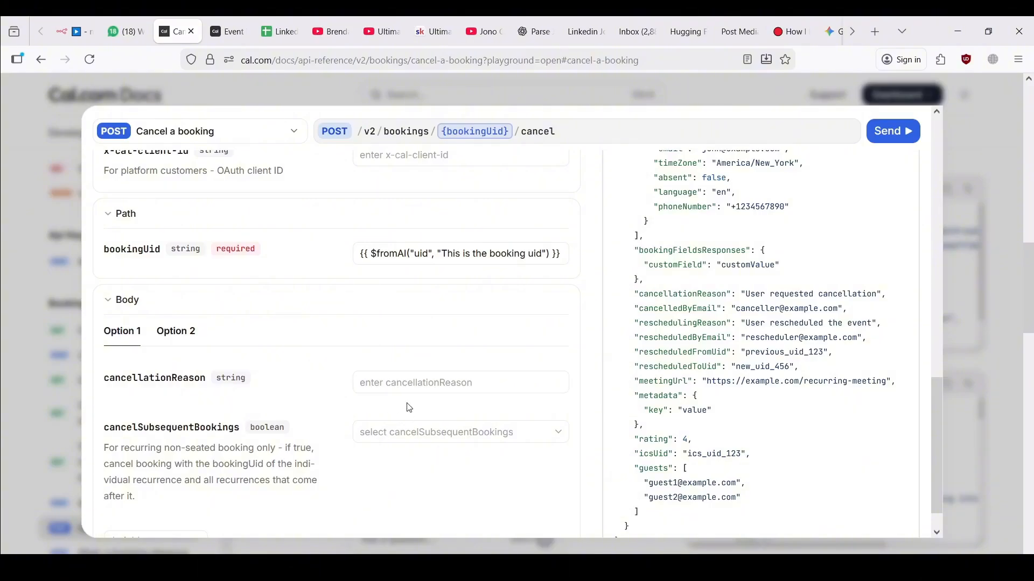
pyautogui.click(417, 386)
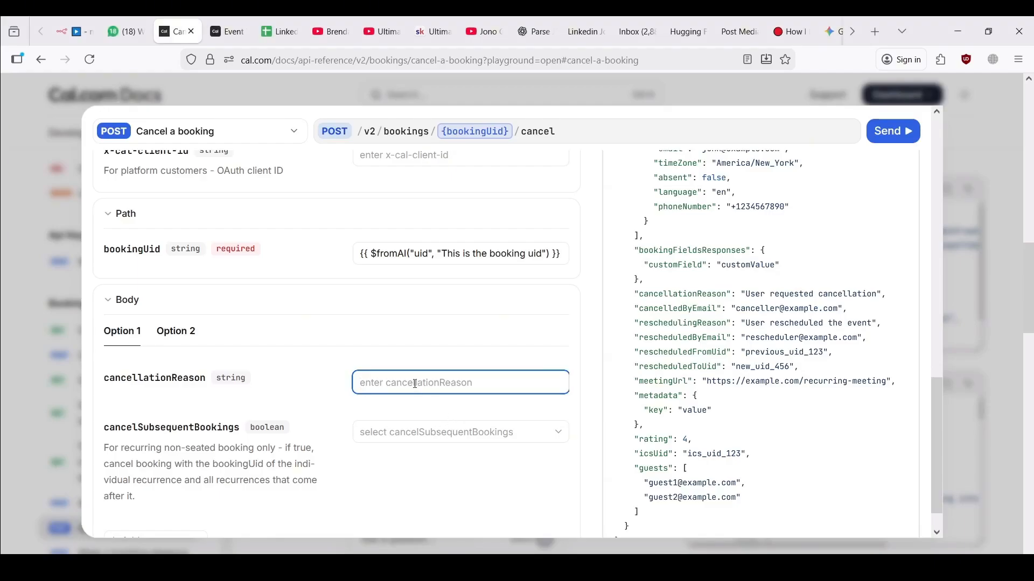
pyautogui.write('User ')
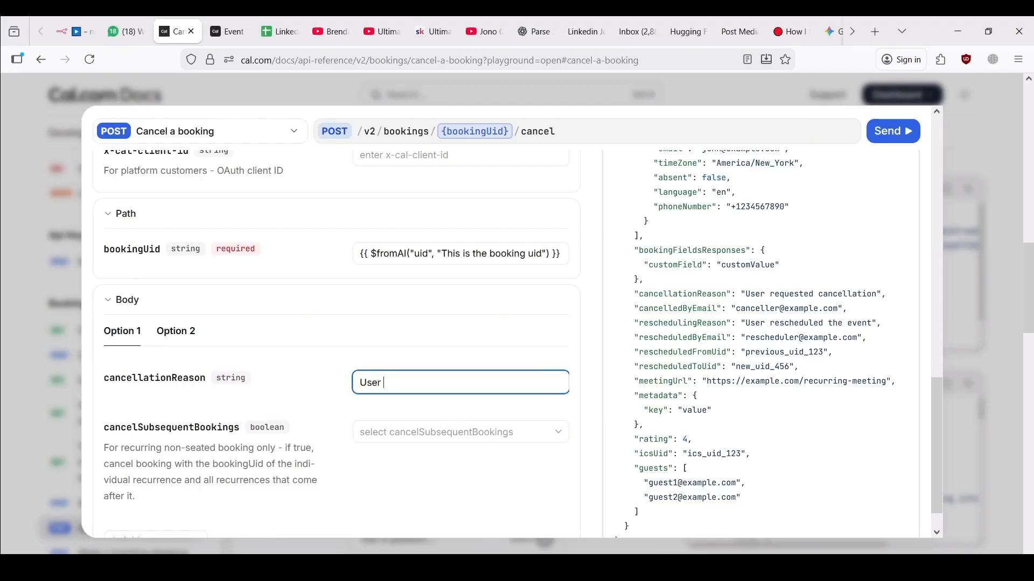
pyautogui.write('Request')
pyautogui.scroll(5, 406, 401)
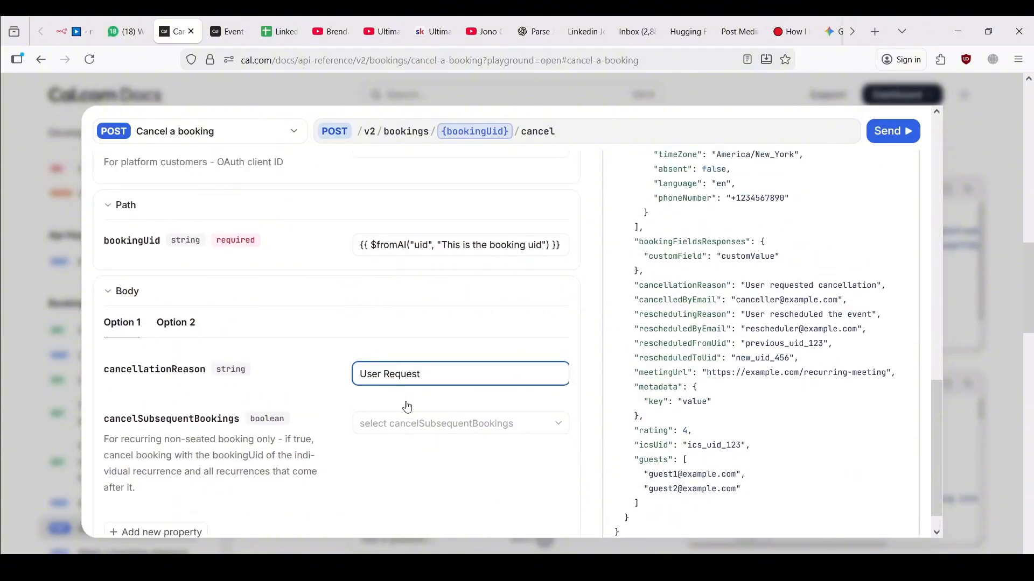
pyautogui.scroll(10, 407, 401)
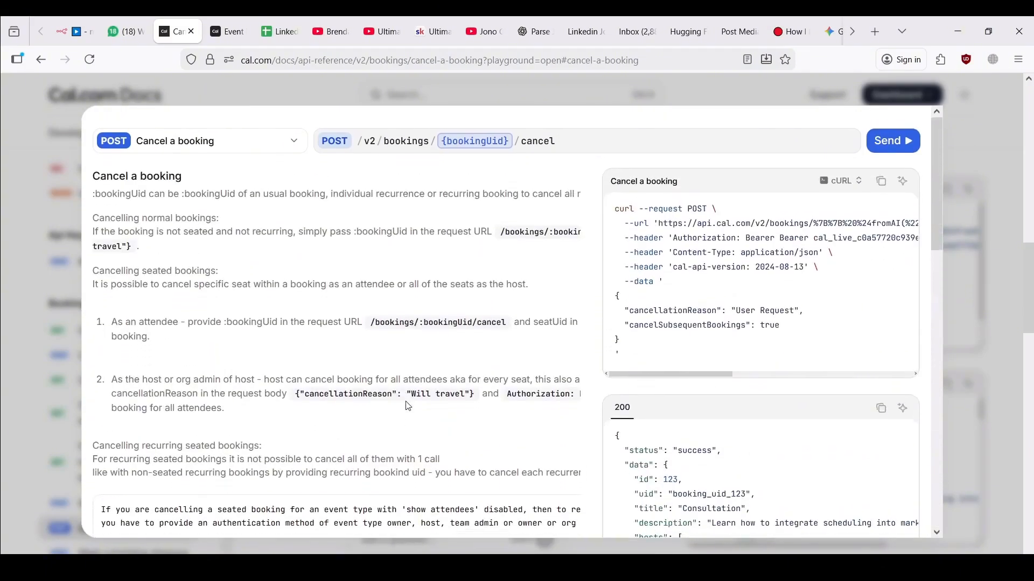
pyautogui.click(881, 173)
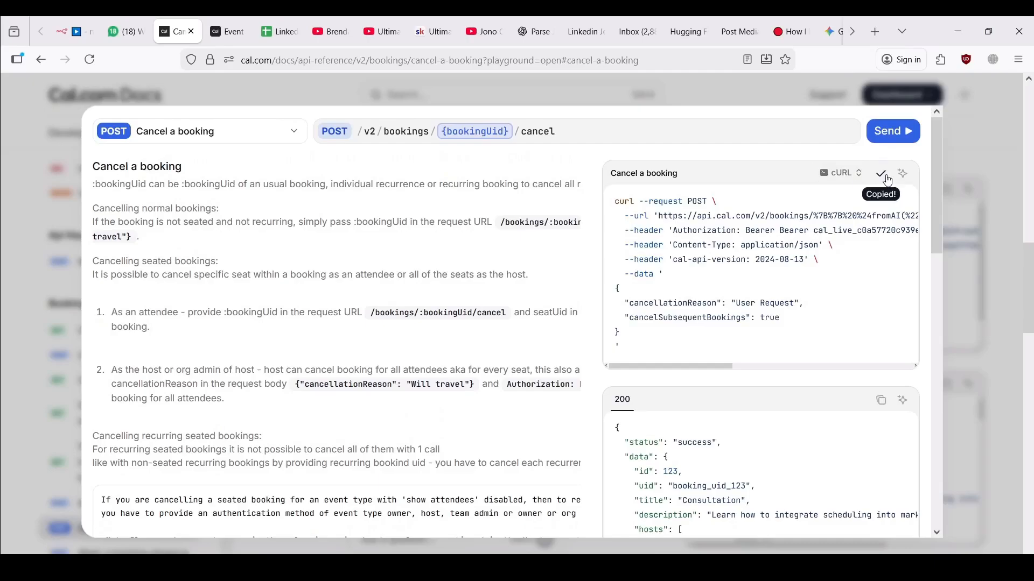
pyautogui.click(70, 31)
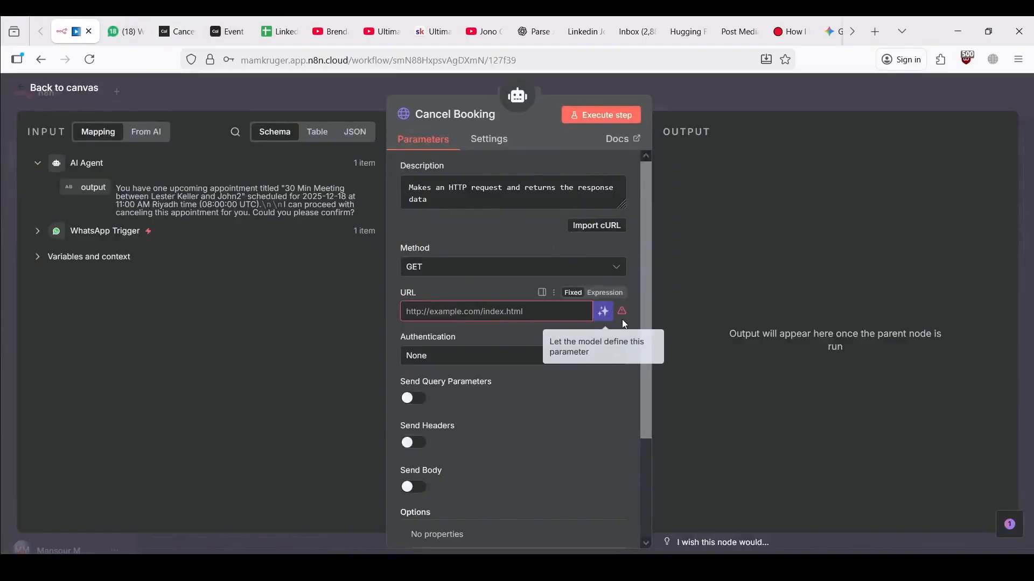
# Import the copied cancel-booking cURL into Cancel Booking and review the resulting POST /cancel URL
pyautogui.click(613, 231)
pyautogui.hotkey('ctrl', 'v')
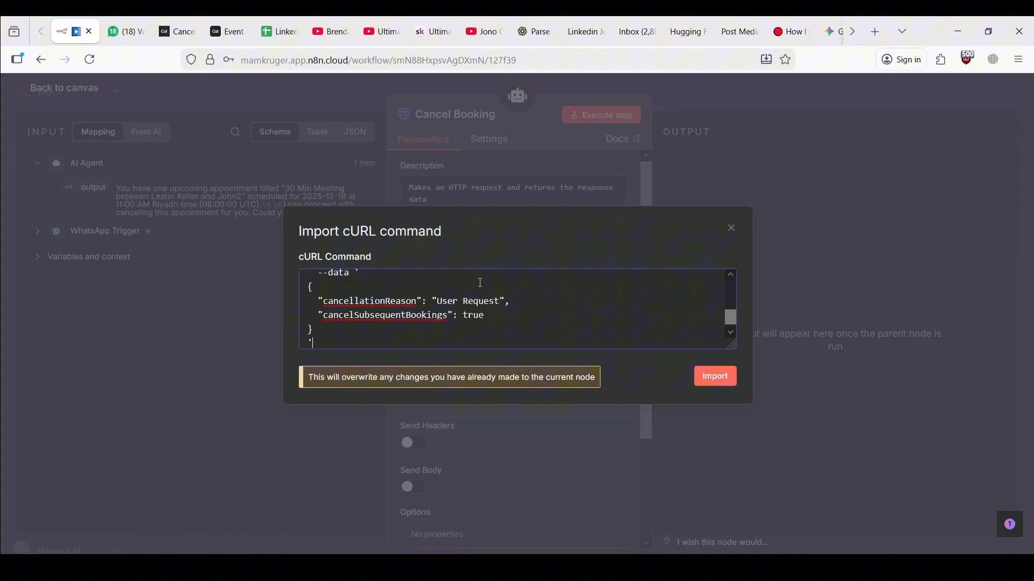
pyautogui.click(710, 374)
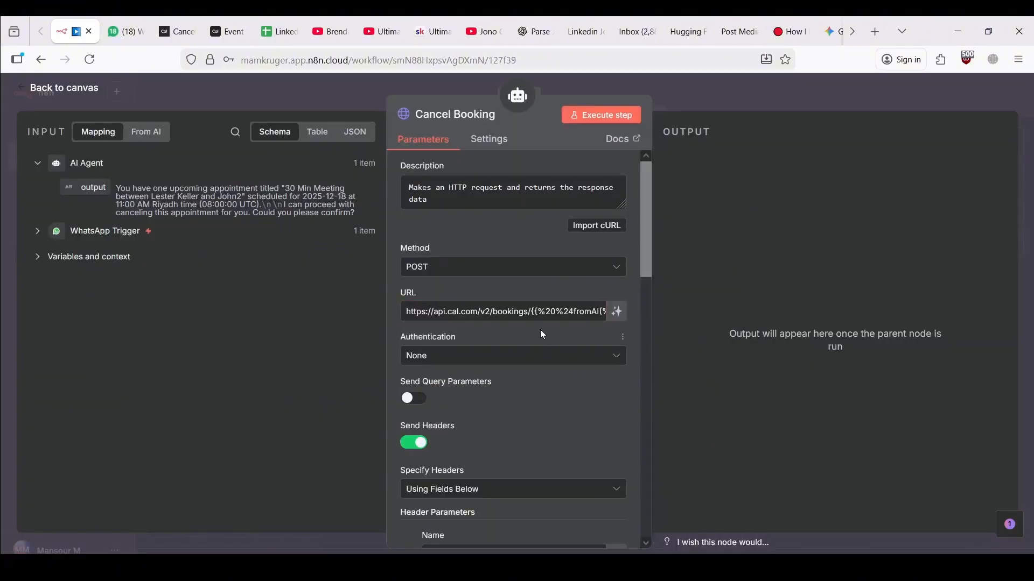
pyautogui.moveTo(533, 312)
pyautogui.mouseDown()
pyautogui.moveTo(633, 312)
pyautogui.moveTo(542, 313)
pyautogui.mouseUp()
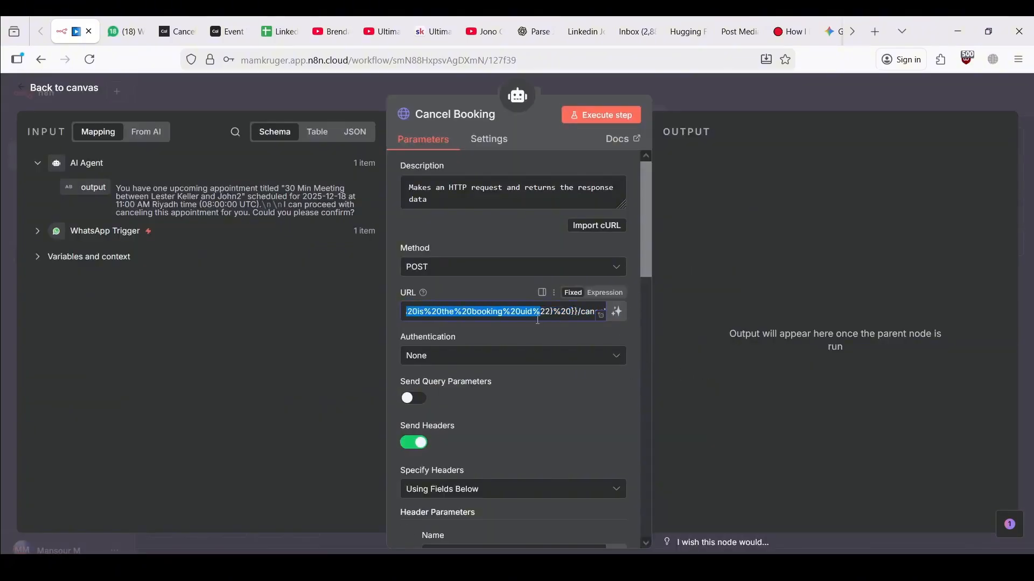
pyautogui.click(543, 314)
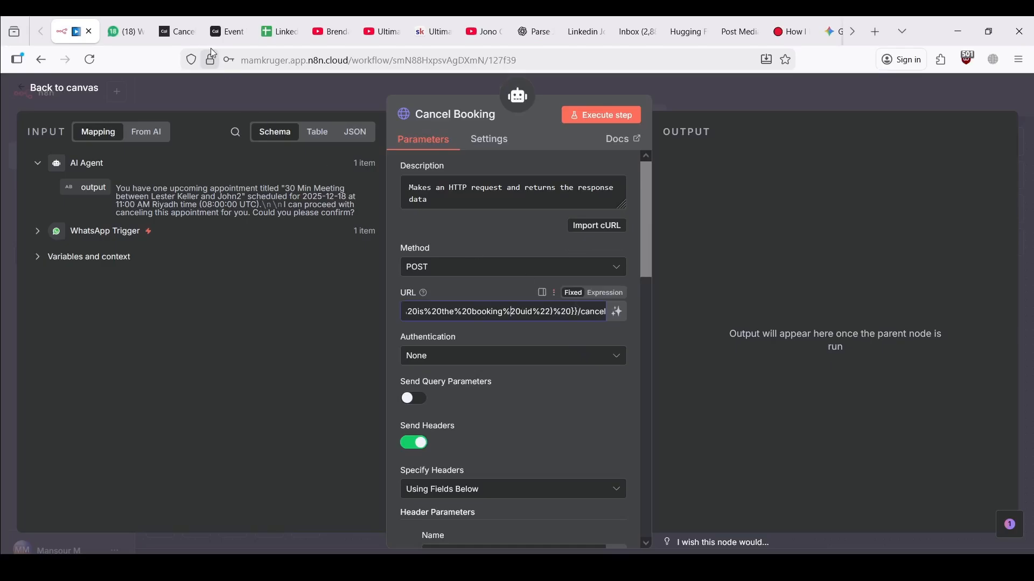
pyautogui.hotkey('ctrl', 'Tab')
# Set the bookingUid path value to 'uid' in the Cal.com docs and copy the regenerated cancel cURL
pyautogui.scroll(-10, 405, 304)
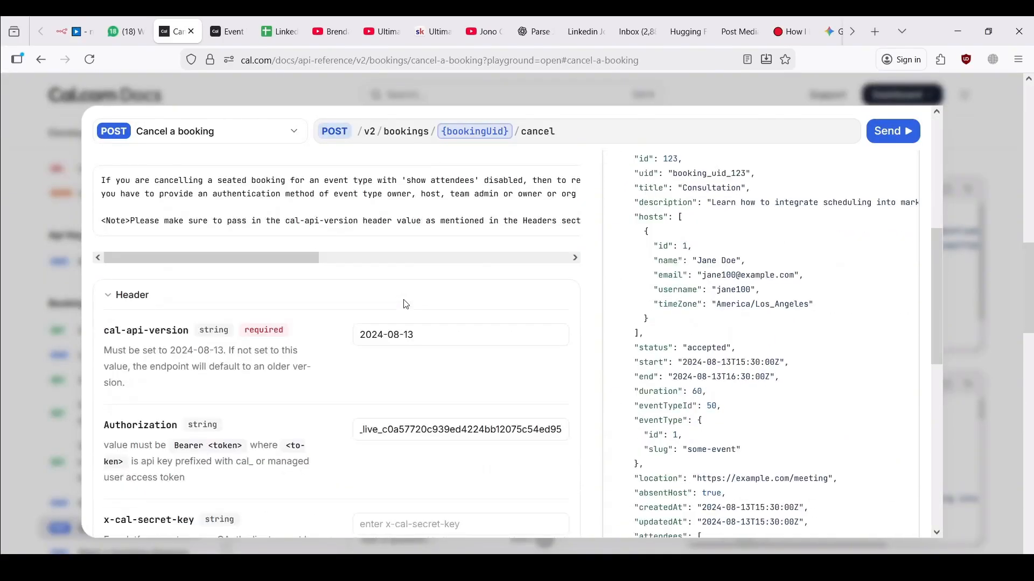
pyautogui.scroll(-2, 436, 429)
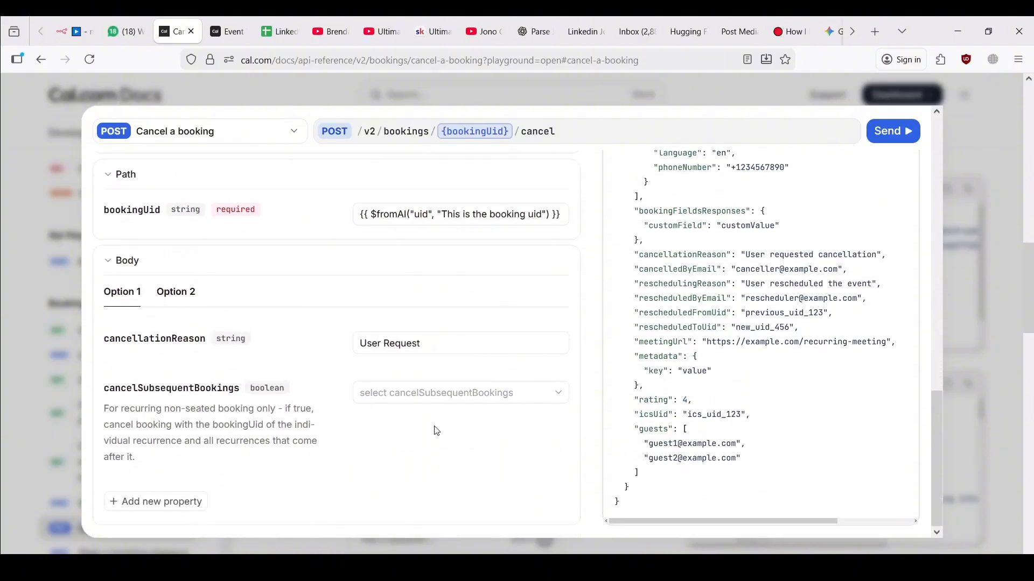
pyautogui.scroll(1, 431, 369)
pyautogui.click(408, 248)
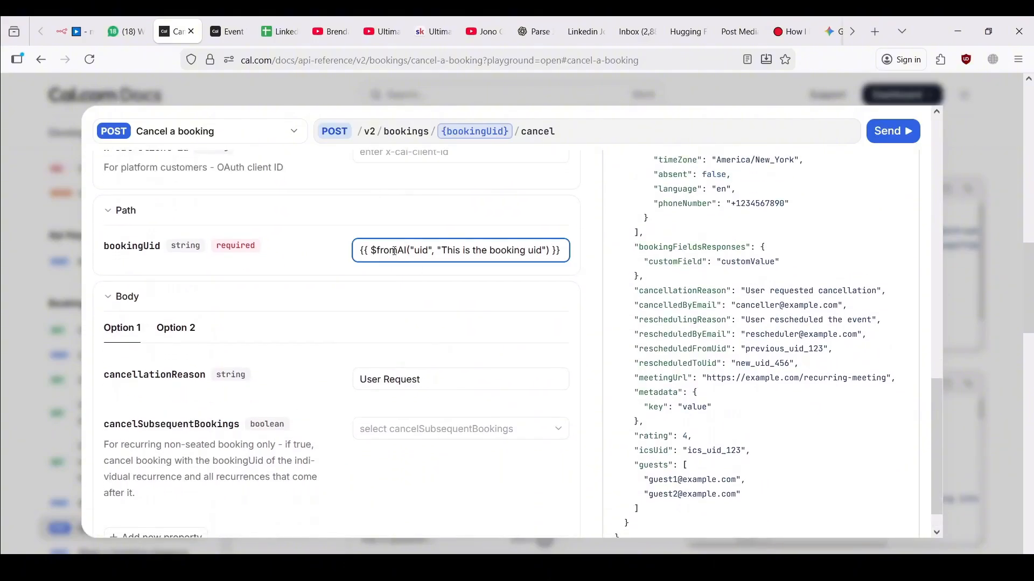
pyautogui.moveTo(355, 250); pyautogui.dragTo(618, 258)
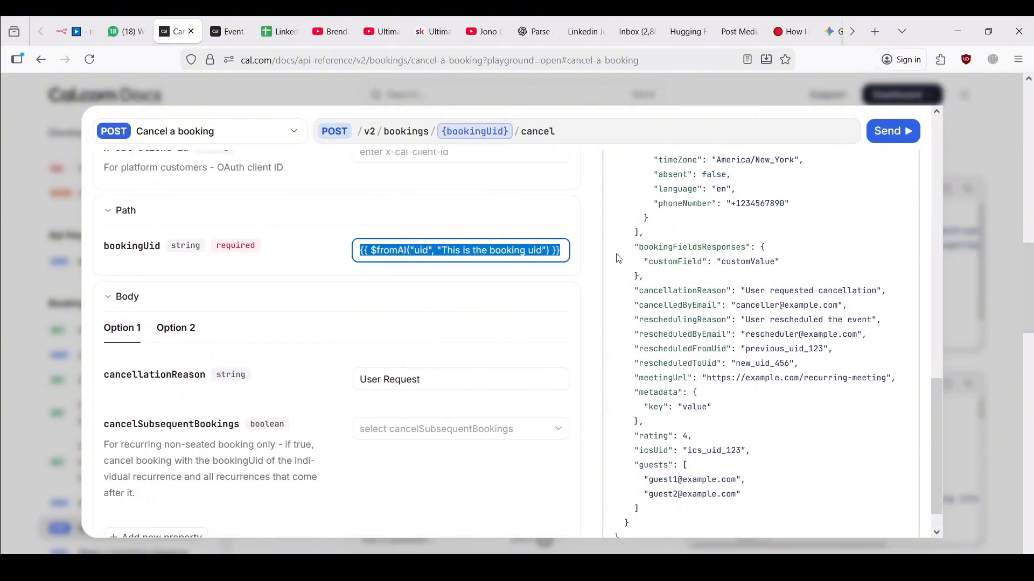
pyautogui.write('uid')
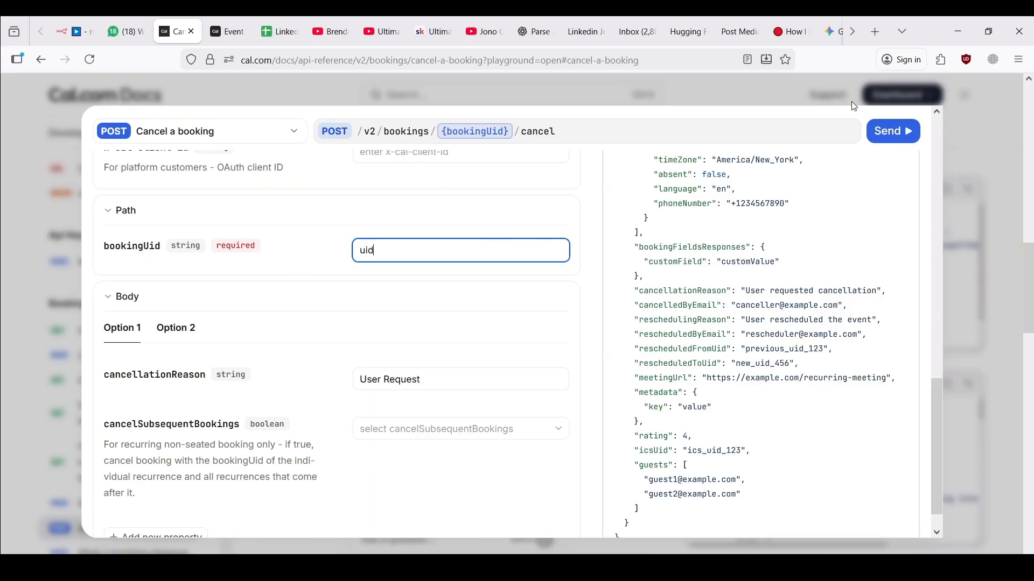
pyautogui.scroll(12, 560, 252)
pyautogui.click(881, 175)
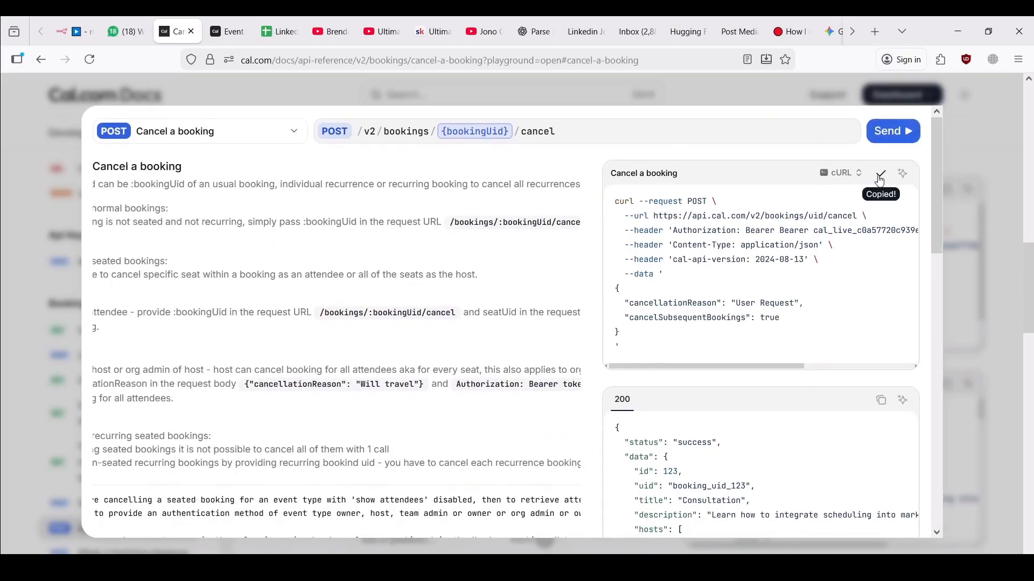
pyautogui.click(75, 31)
# Re-import the updated cURL and replace 'uid' in the URL with the $fromAI booking uid expression
pyautogui.click(584, 224)
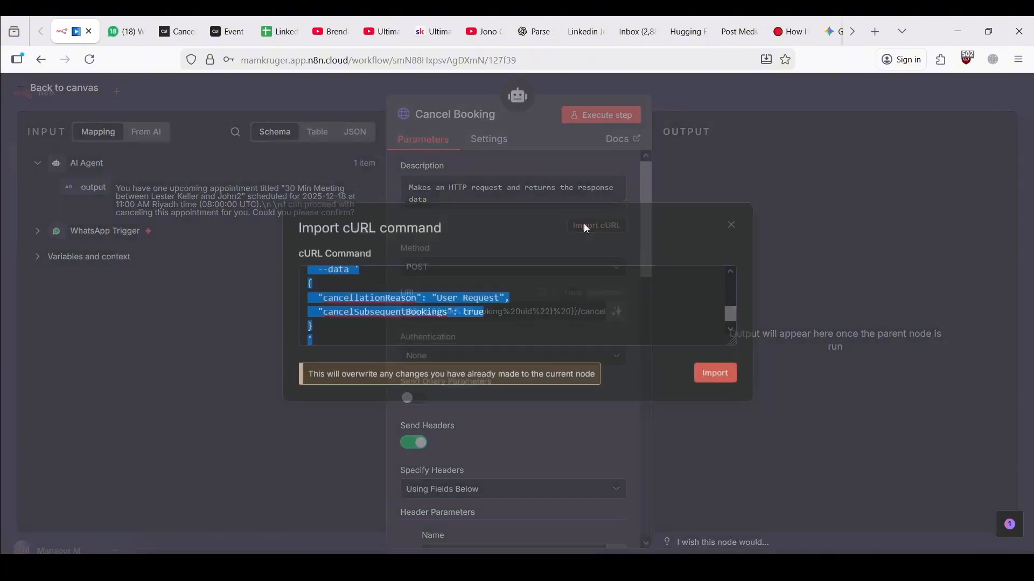
pyautogui.hotkey('ctrl', 'v')
pyautogui.click(723, 383)
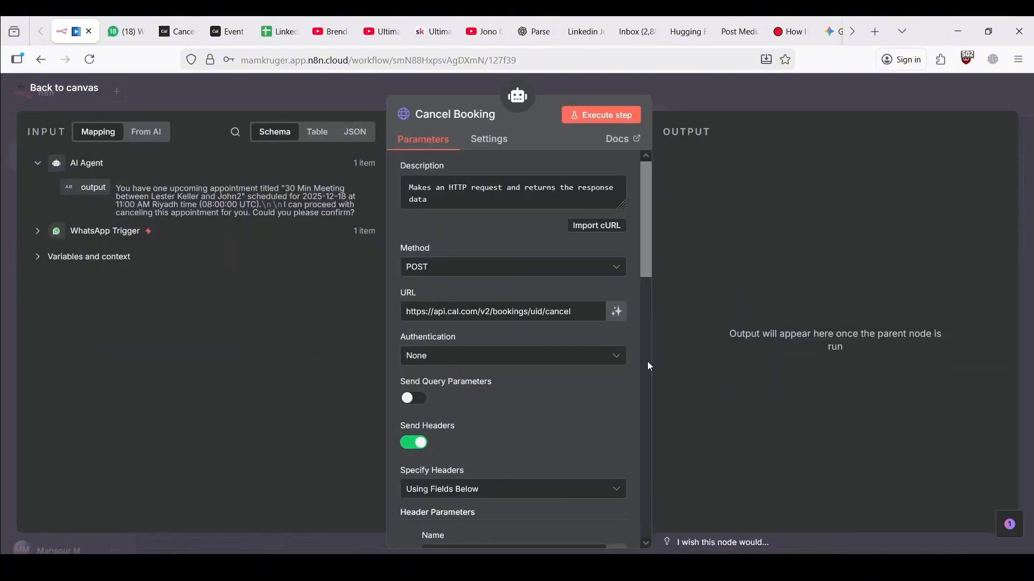
pyautogui.doubleClick(534, 312)
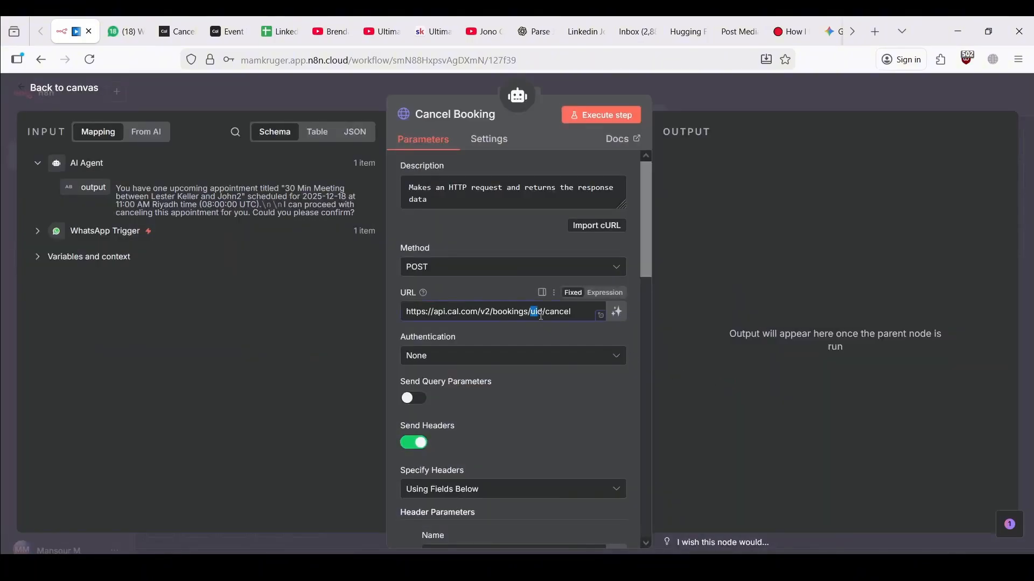
pyautogui.press('BackSpace')
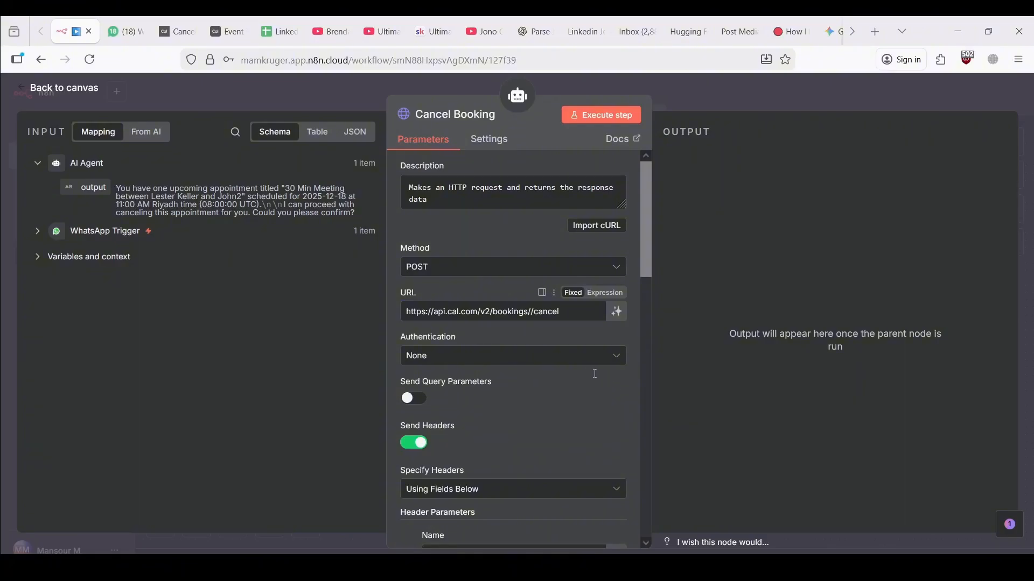
pyautogui.hotkey('ctrl', 'v')
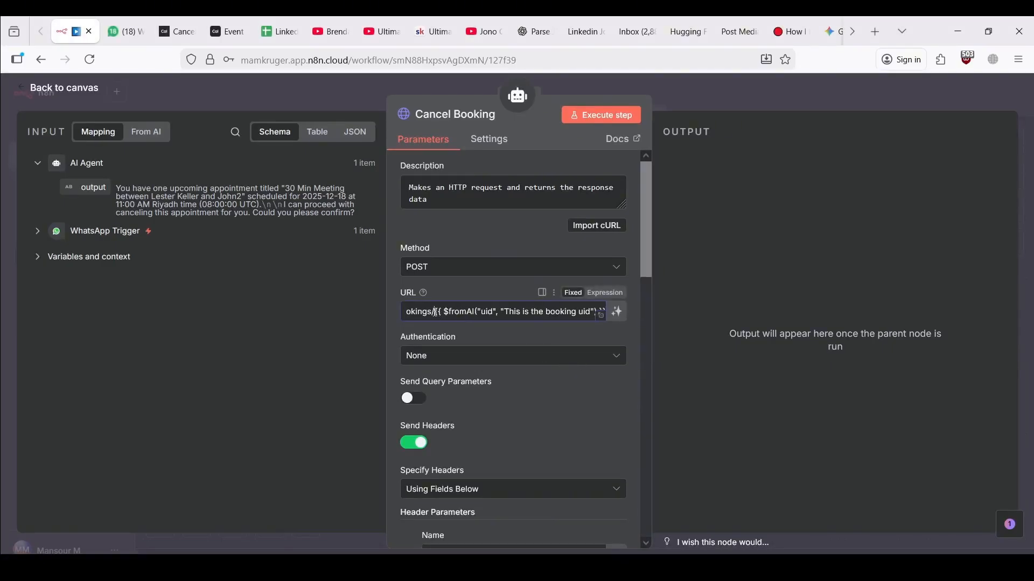
pyautogui.moveTo(435, 312); pyautogui.dragTo(558, 309)
# Delete the cancelSubsequentBookings body parameter, leaving only cancellationReason
pyautogui.scroll(-15, 565, 413)
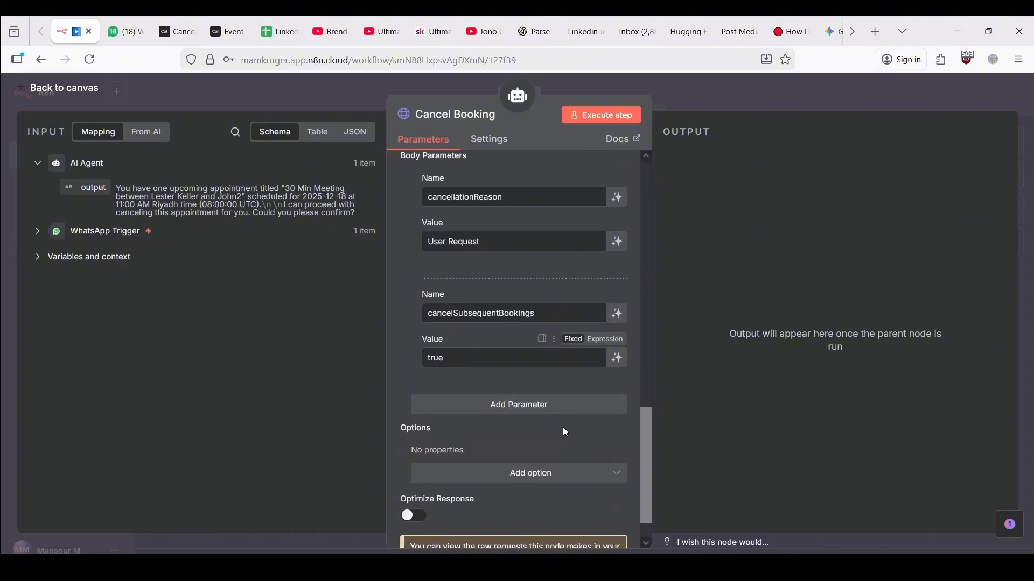
pyautogui.scroll(1, 563, 427)
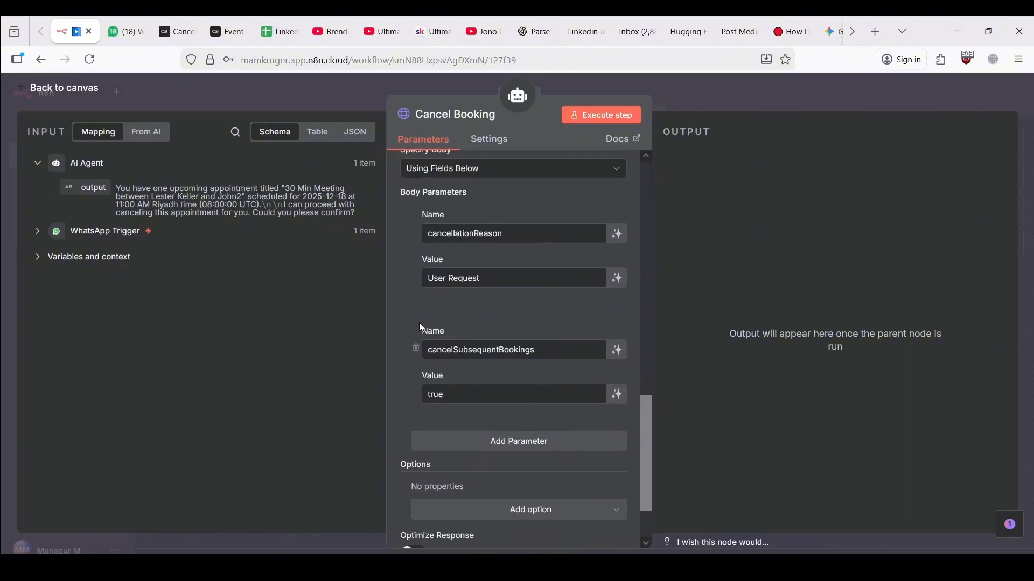
pyautogui.click(415, 348)
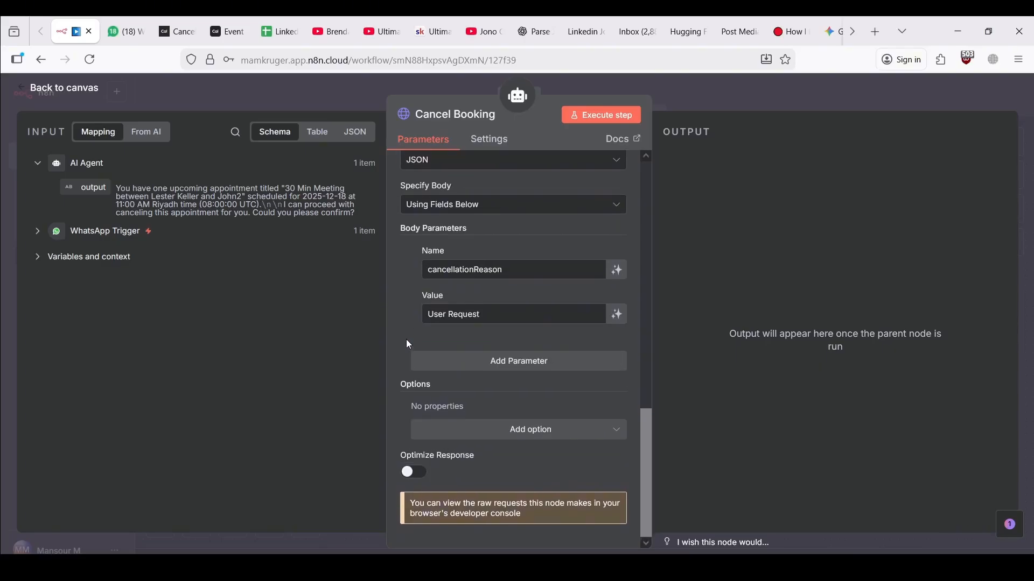
pyautogui.scroll(10, 408, 342)
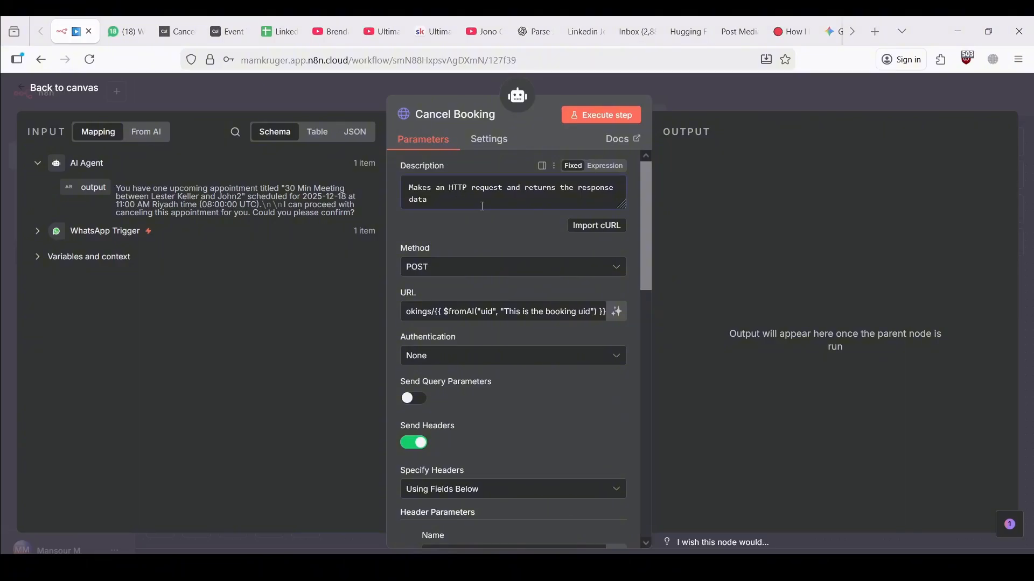
# Replace the Cancel Booking description: cancel using the looked-up uid, default reason 'User requseted cancellation'
pyautogui.click(608, 166)
pyautogui.click(625, 208)
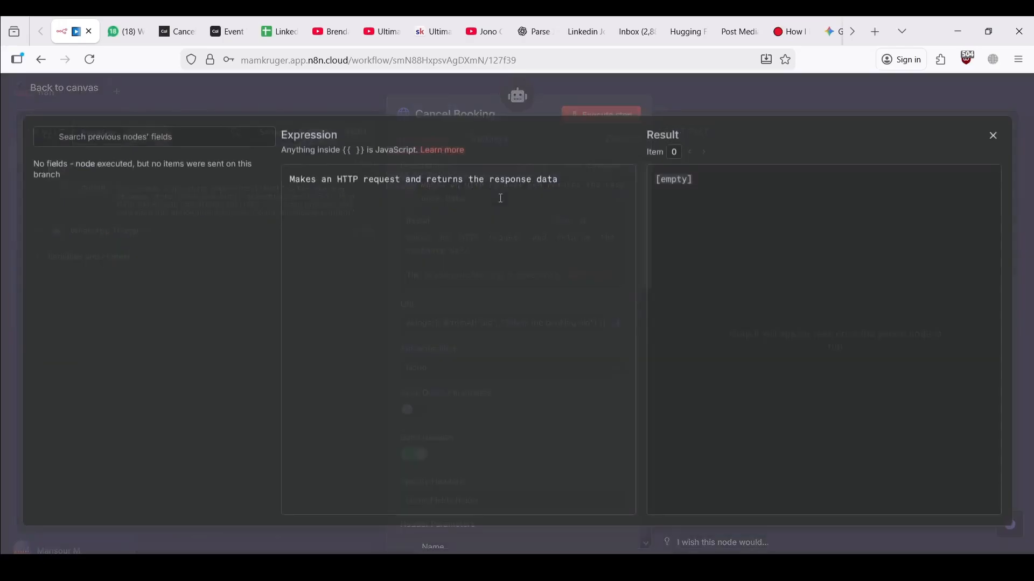
pyautogui.hotkey('ctrl', 'shift', 'Left')
pyautogui.hotkey('ctrl', 'a')
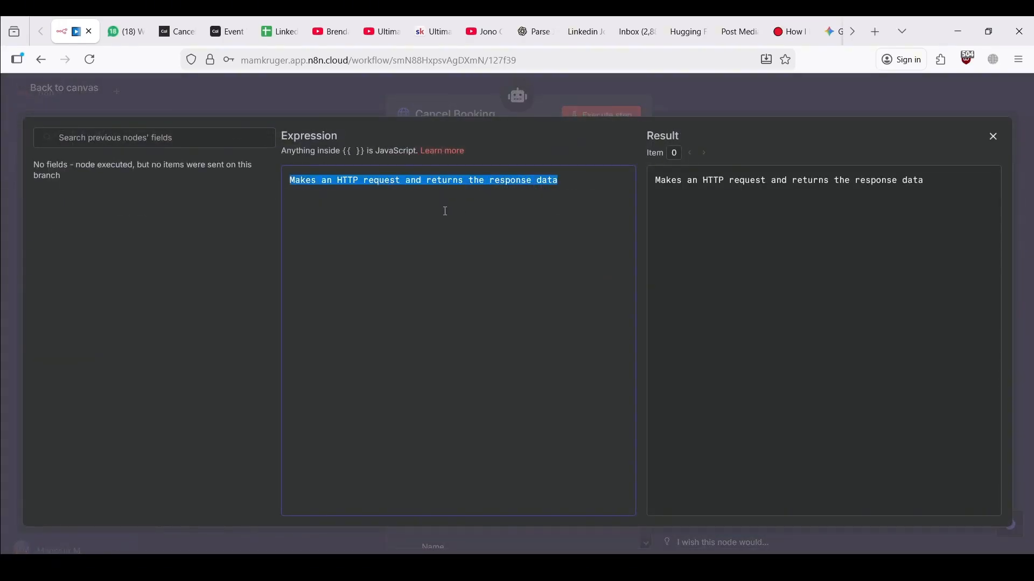
pyautogui.hotkey('ctrl', 'v')
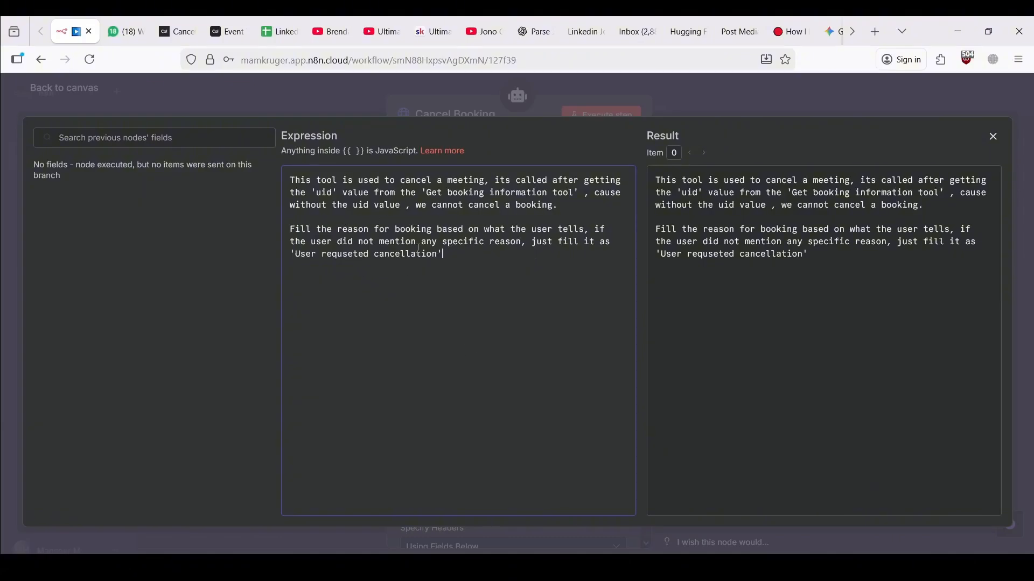
pyautogui.click(299, 99)
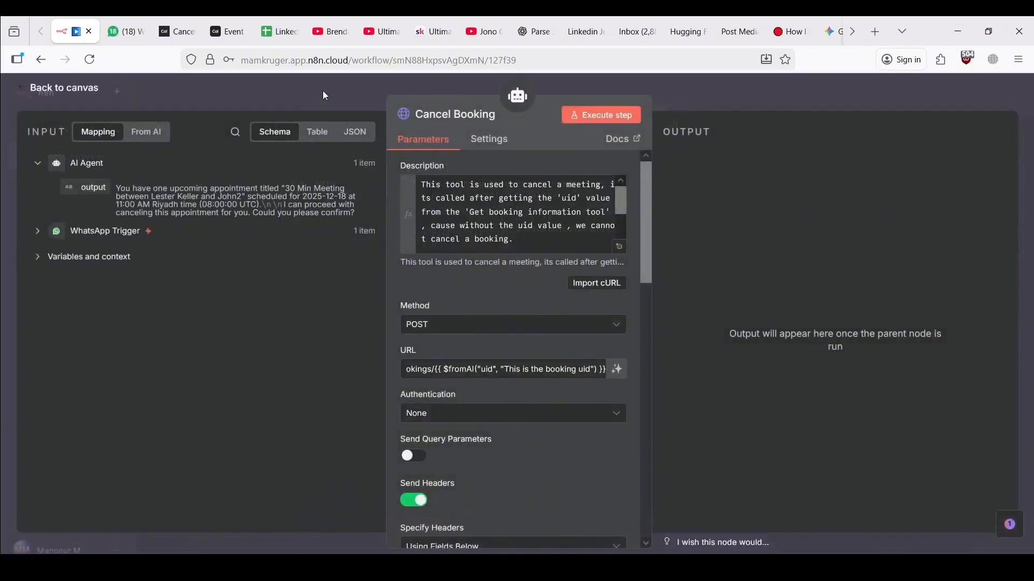
pyautogui.click(296, 84)
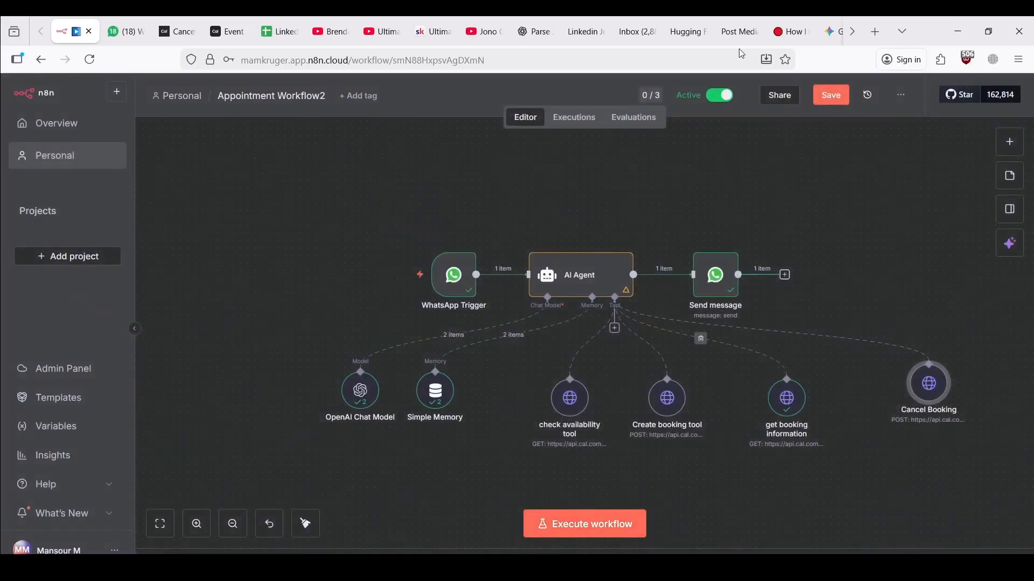
# Save the workflow and send 'hi' to the N8n Agent chat in WhatsApp
pyautogui.hotkey('ctrl', 's')
pyautogui.click(125, 32)
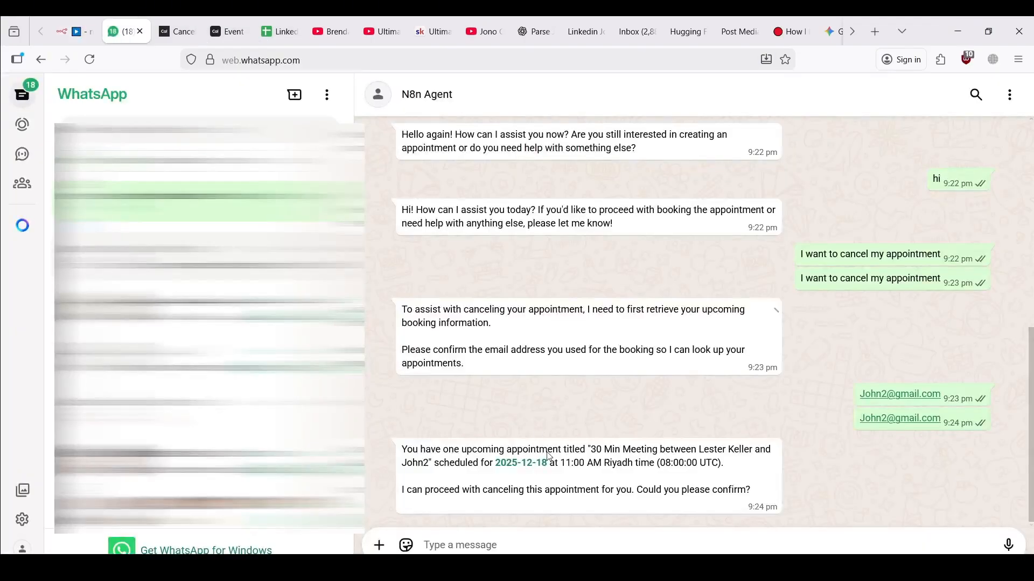
pyautogui.write('hi')
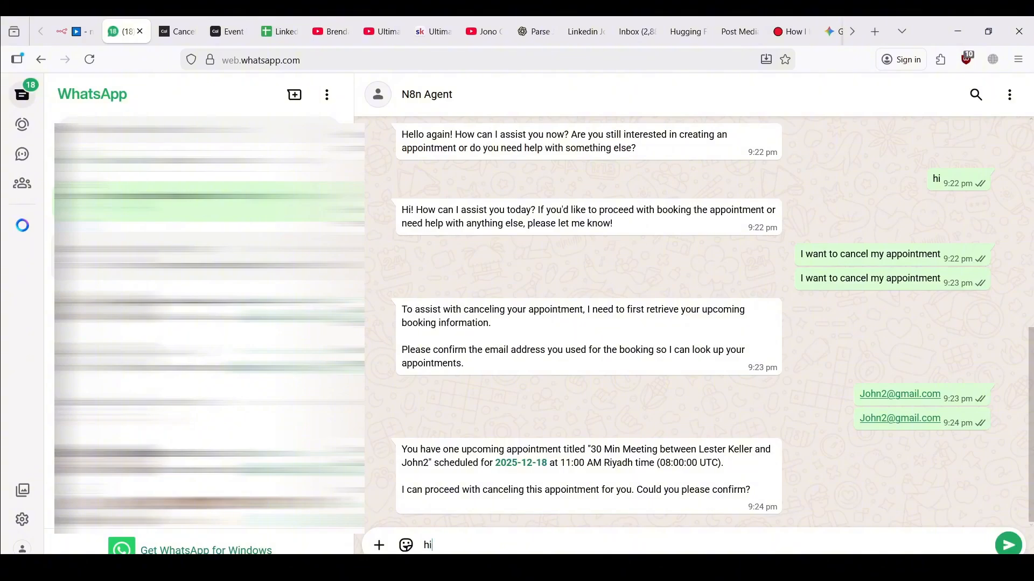
pyautogui.press('Return')
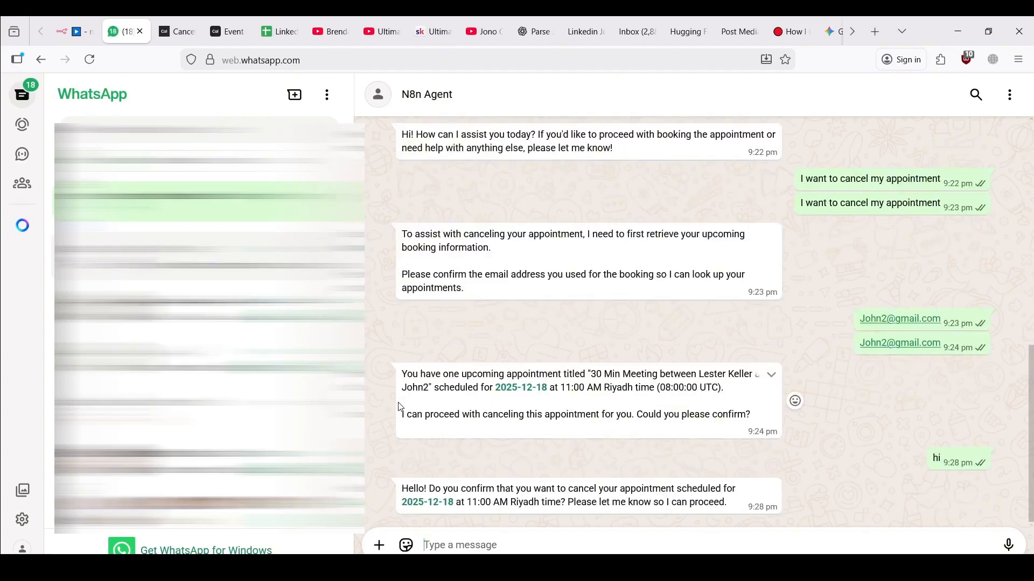
# Reply 'yes' to confirm the cancellation and read the agent's authorization-issue error
pyautogui.click(535, 549)
pyautogui.write('yes')
pyautogui.press('Return')
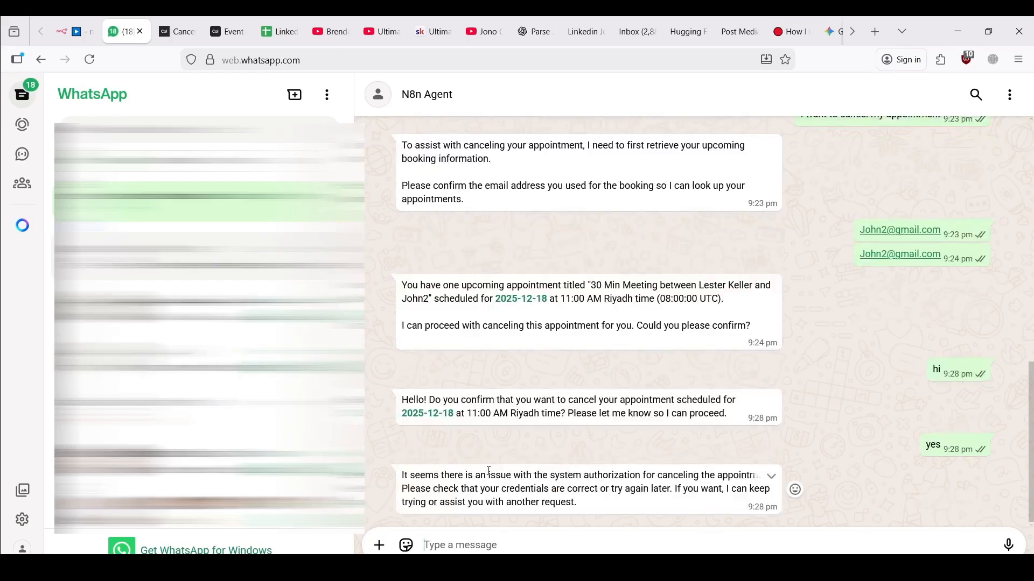
pyautogui.moveTo(489, 472); pyautogui.dragTo(589, 474)
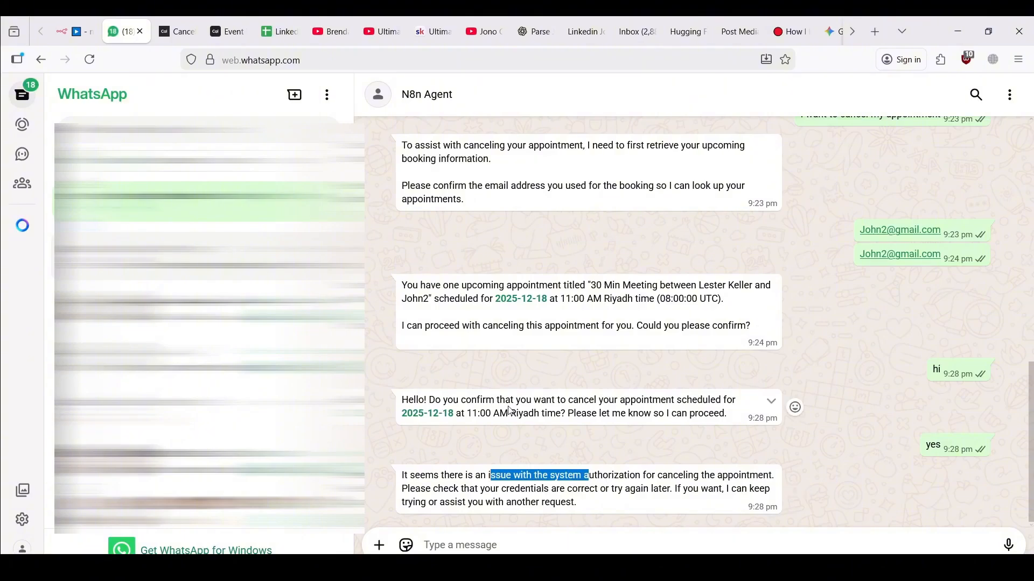
pyautogui.click(77, 31)
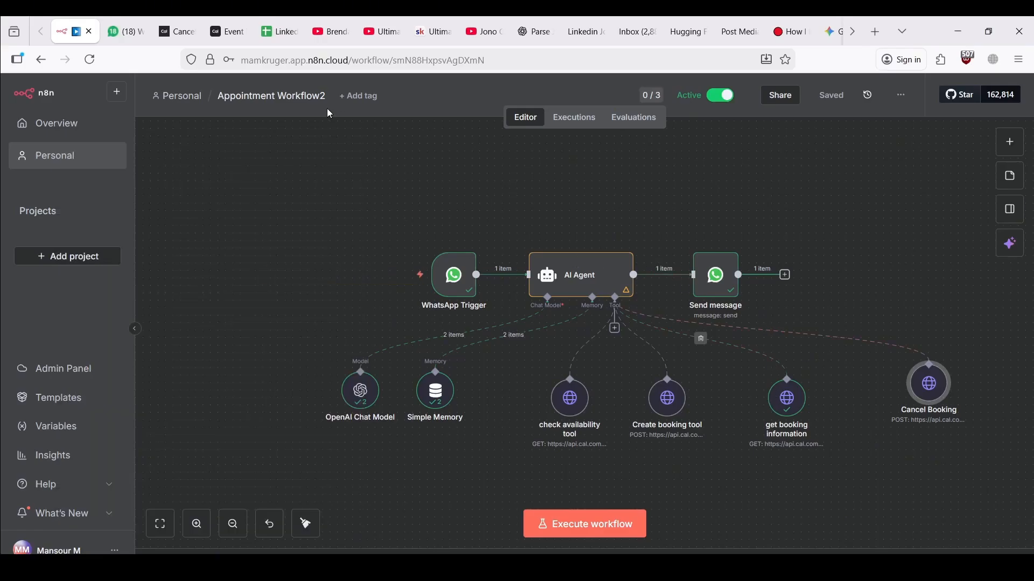
# Trace the 21:28:22 failed execution to Simple Memory's empty Key, then start a new test run
pyautogui.click(586, 119)
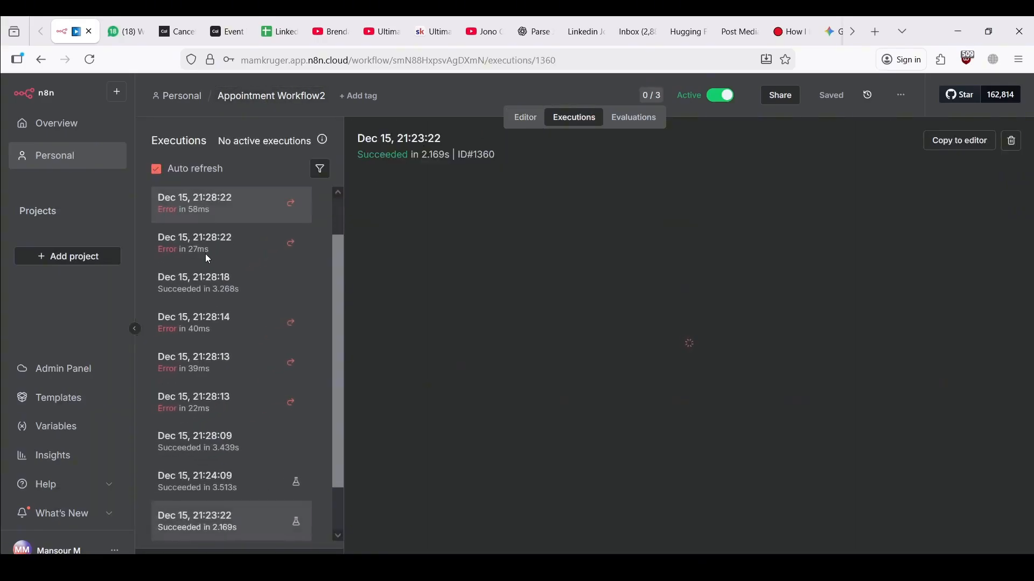
pyautogui.click(204, 209)
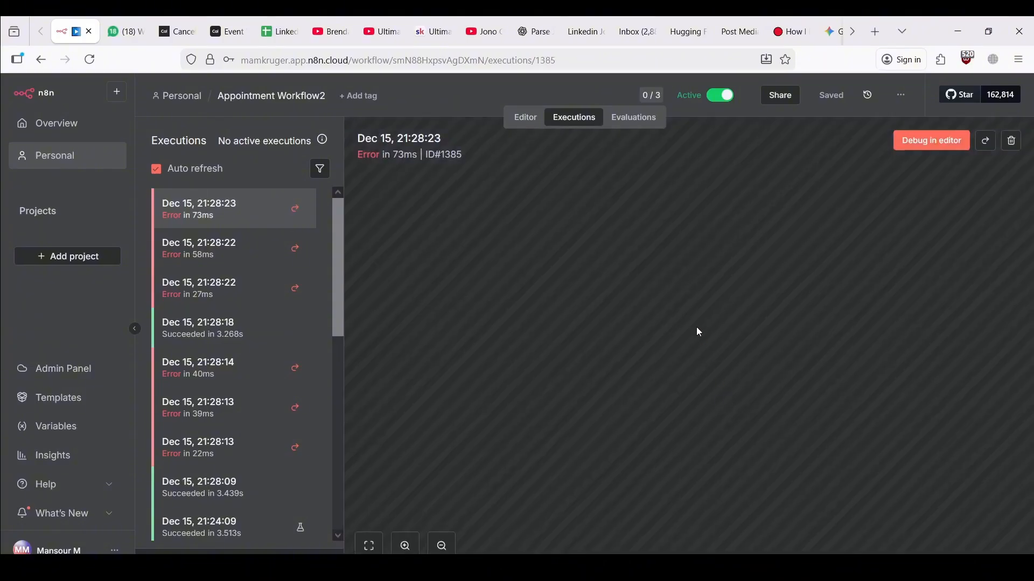
pyautogui.click(262, 252)
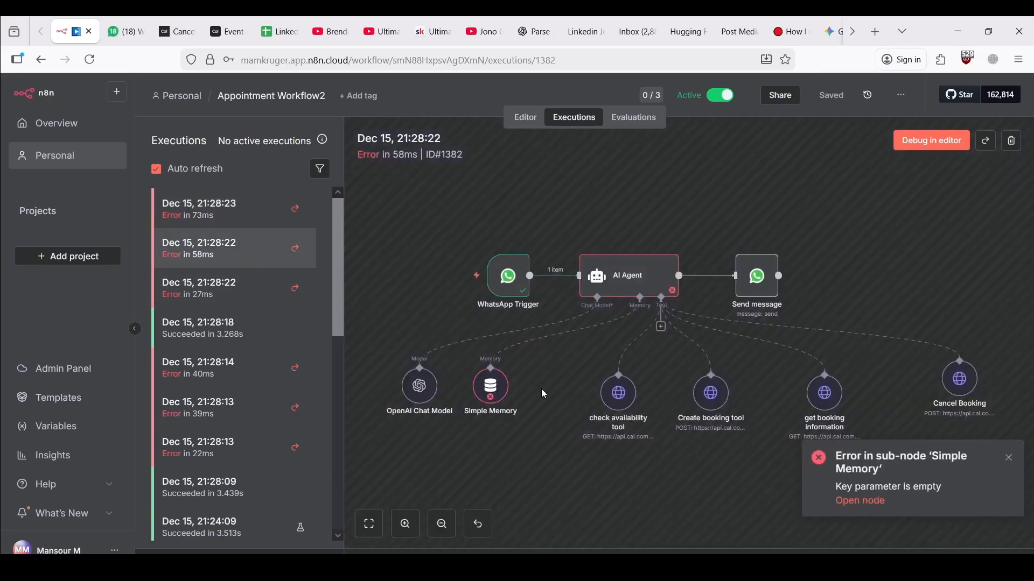
pyautogui.doubleClick(493, 393)
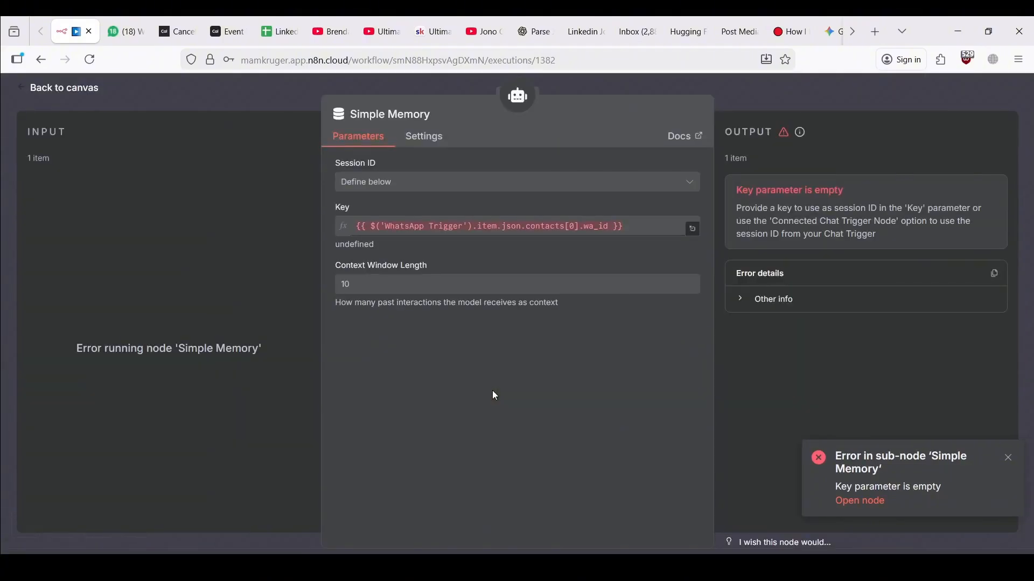
pyautogui.click(183, 82)
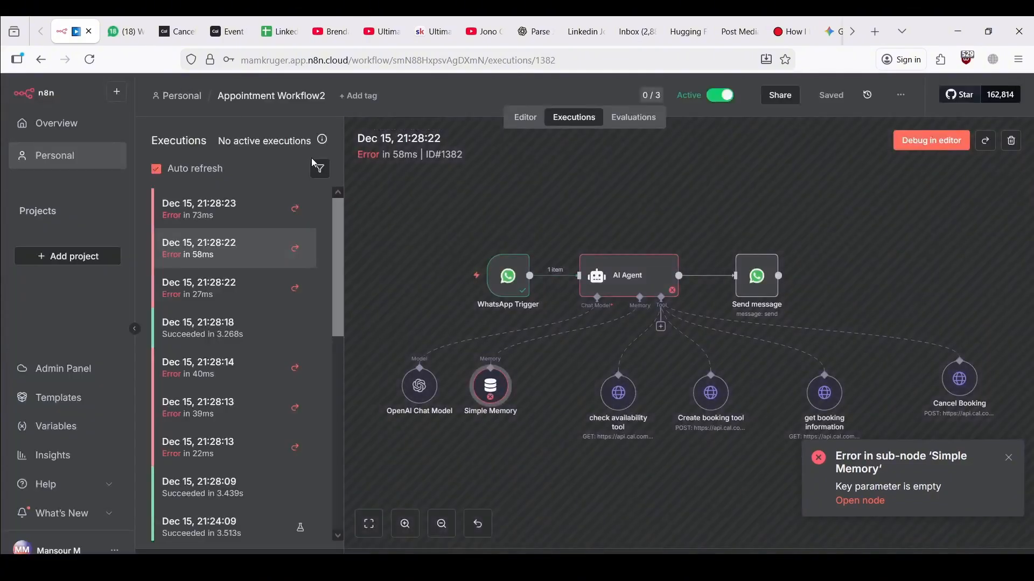
pyautogui.click(512, 123)
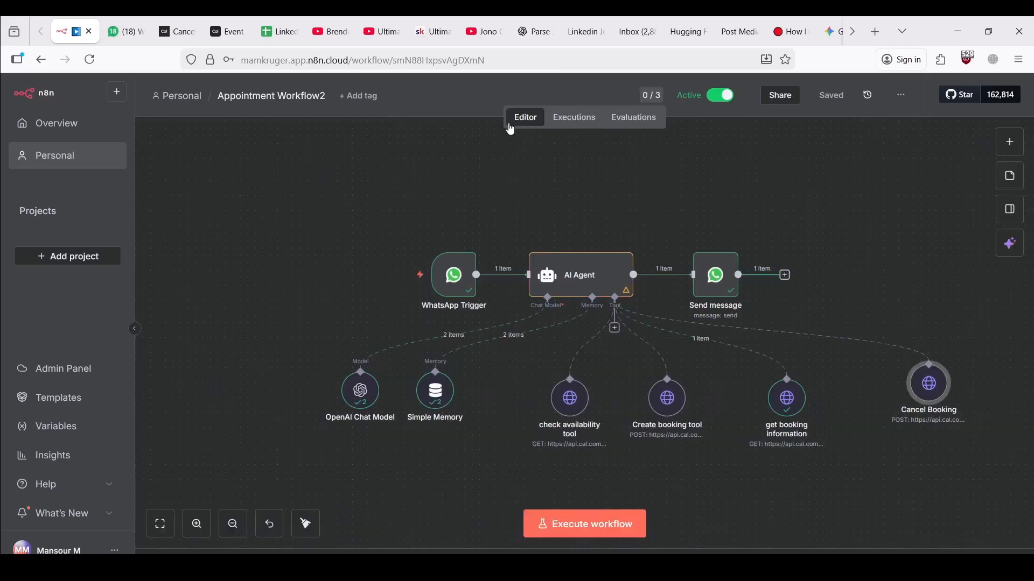
pyautogui.click(582, 517)
# Send a 'try again' message to the agent during a fresh test run, getting another authorization failure
pyautogui.click(131, 29)
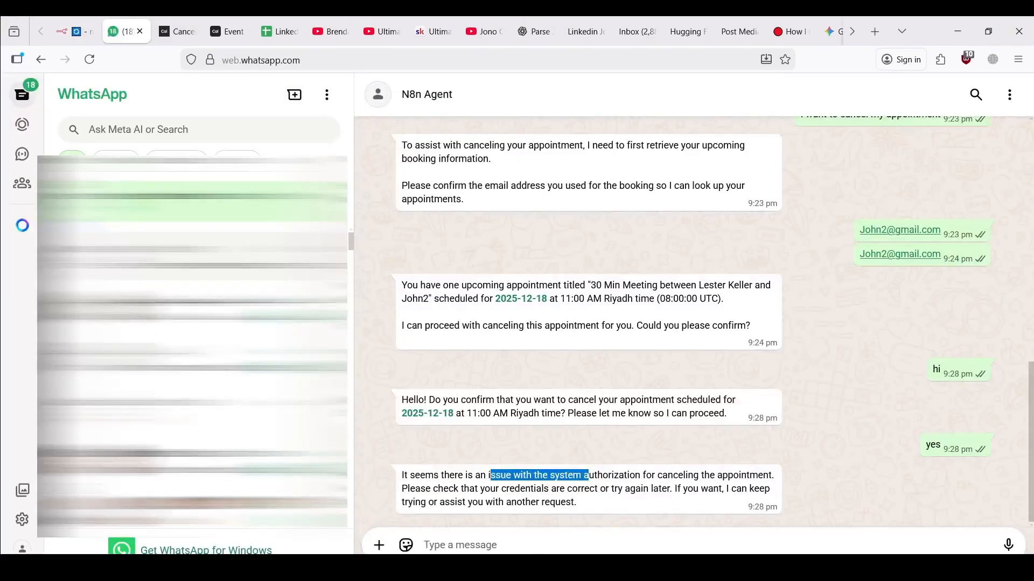
pyautogui.write('try ')
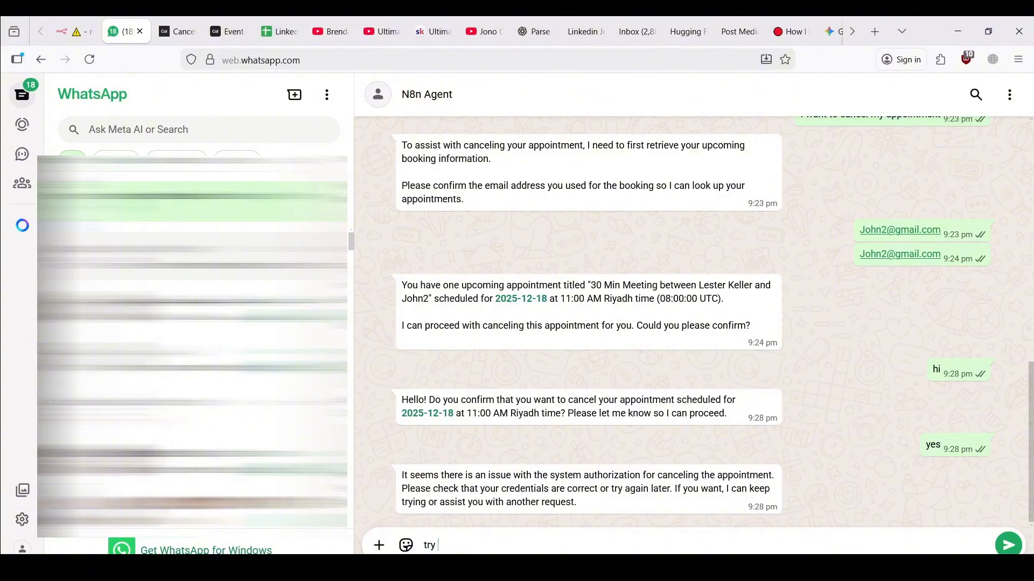
pyautogui.write('agin')
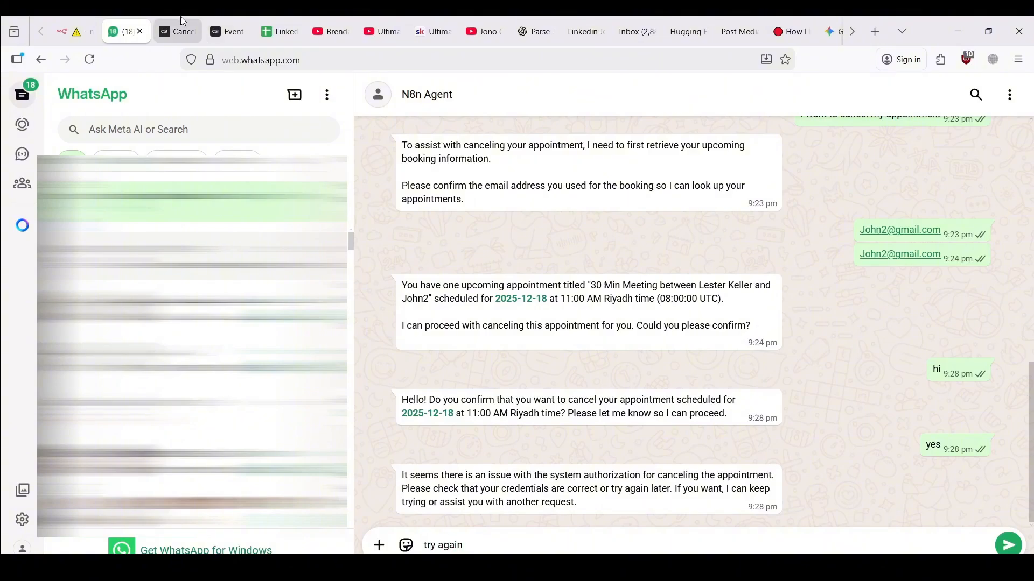
pyautogui.click(73, 32)
pyautogui.click(1008, 378)
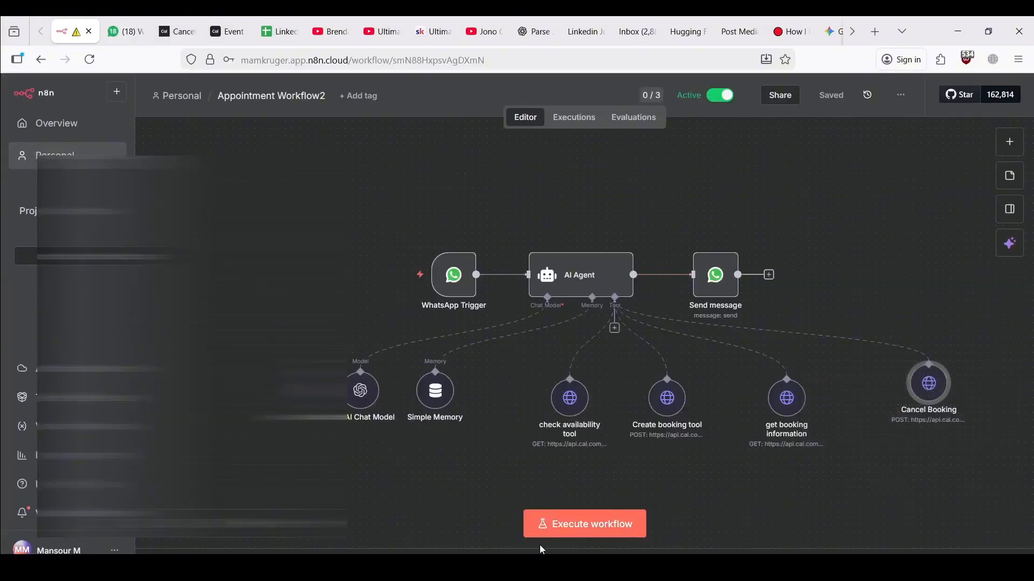
pyautogui.click(538, 522)
pyautogui.click(125, 31)
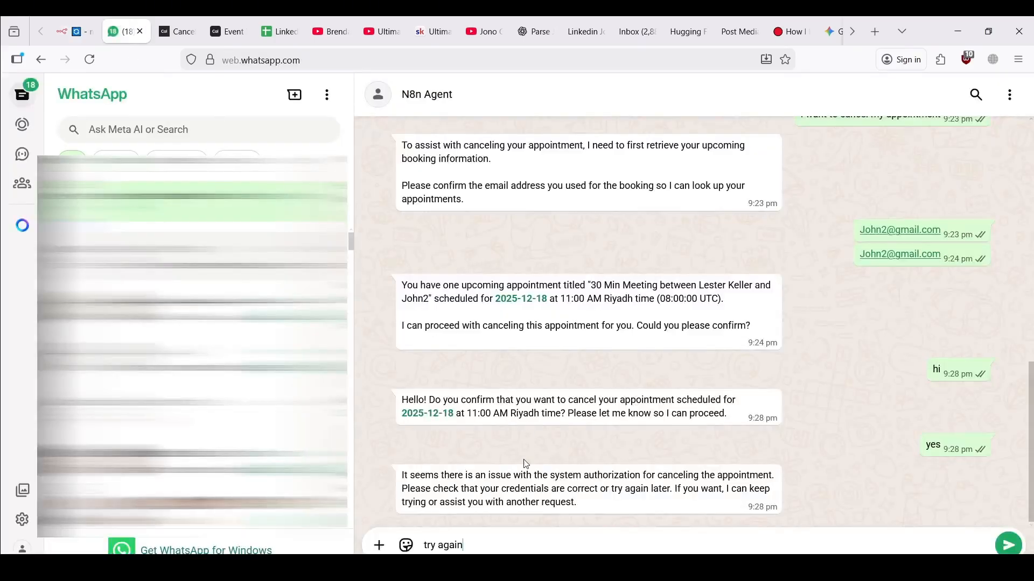
pyautogui.press('Return')
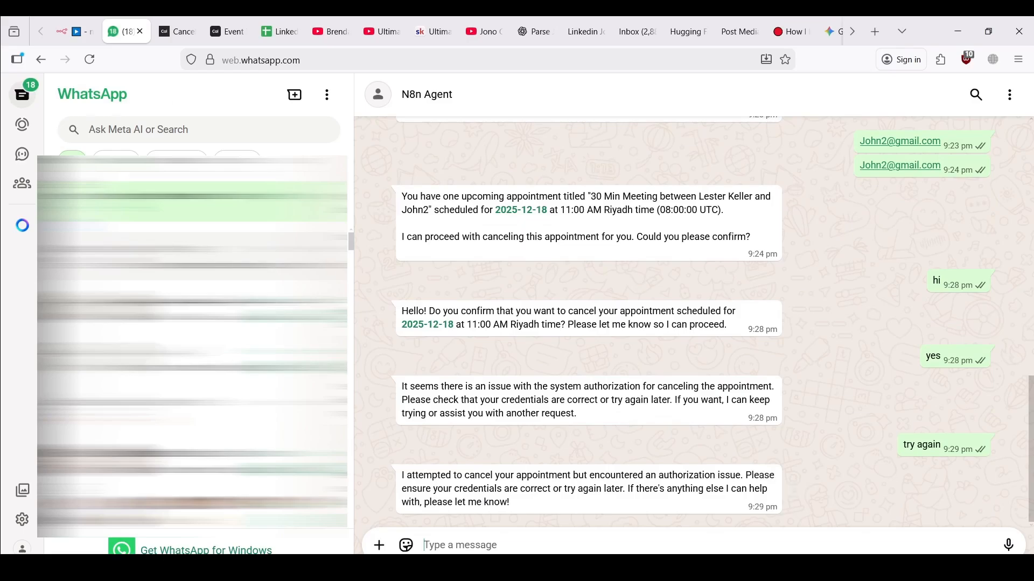
pyautogui.click(76, 31)
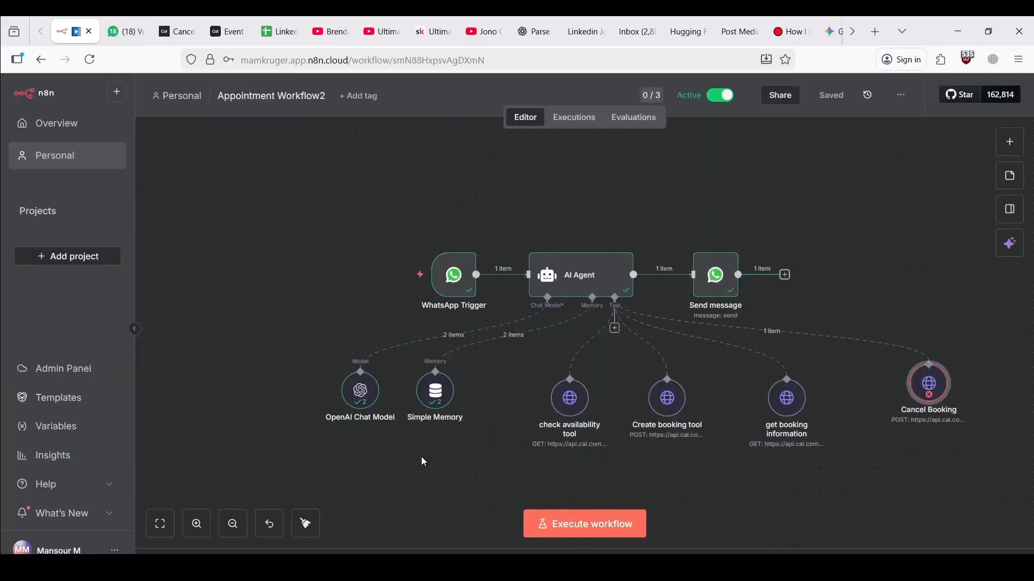
# Inspect Cancel Booking's 'Authorization failed' output and its booking-uid URL expression, then start another test run
pyautogui.doubleClick(919, 382)
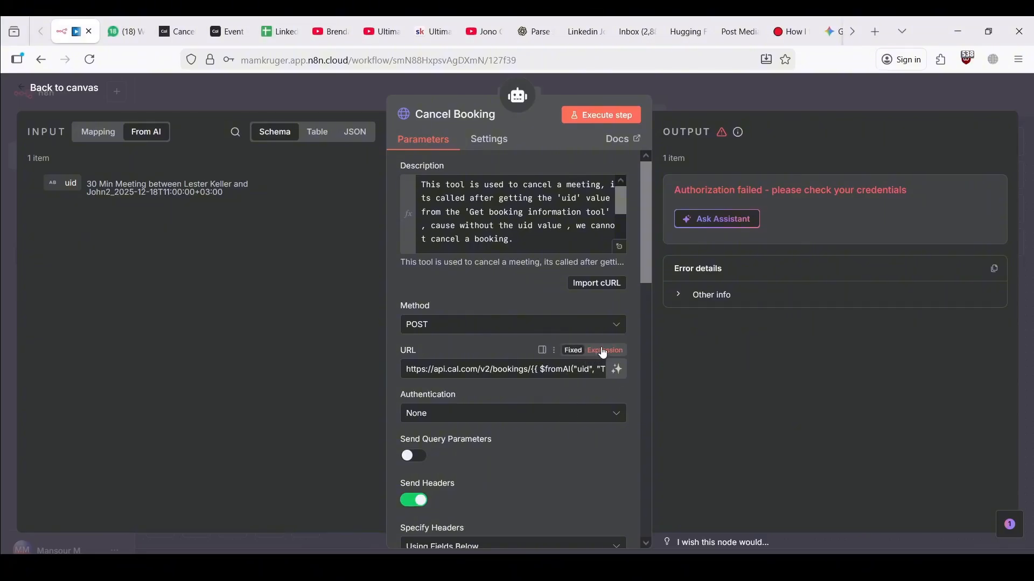
pyautogui.click(603, 351)
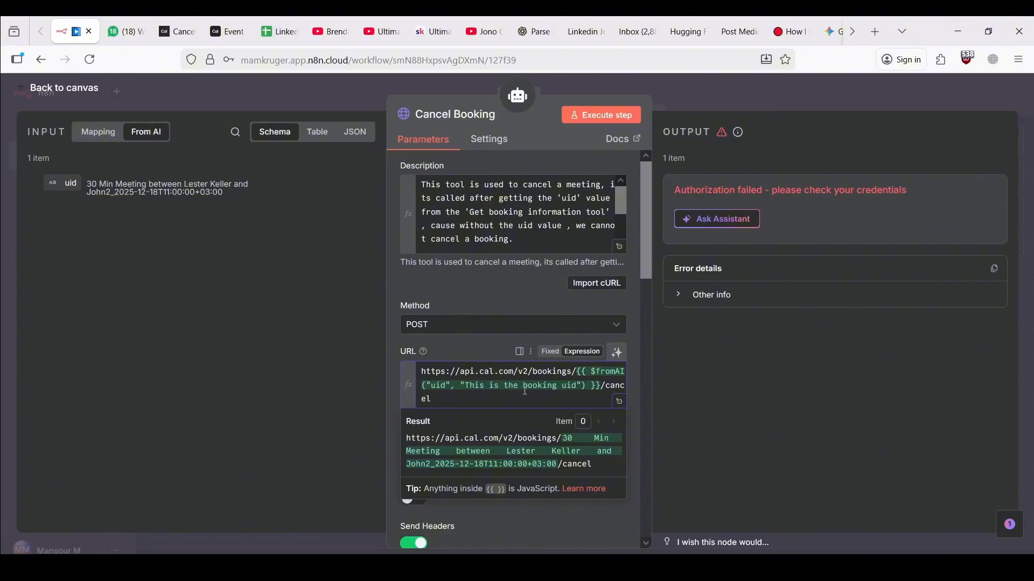
pyautogui.moveTo(516, 389); pyautogui.dragTo(535, 389)
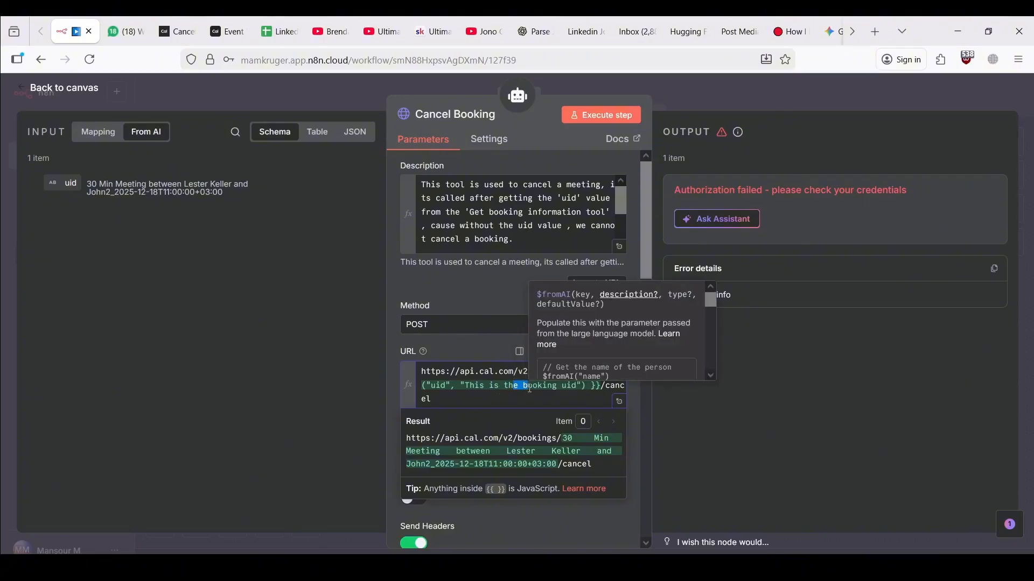
pyautogui.click(496, 351)
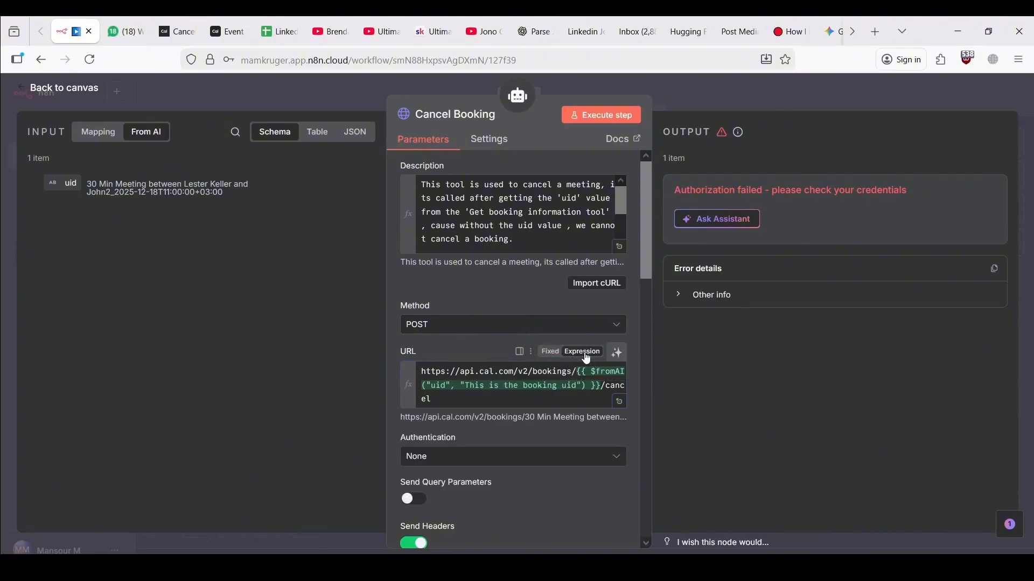
pyautogui.click(186, 91)
pyautogui.click(570, 534)
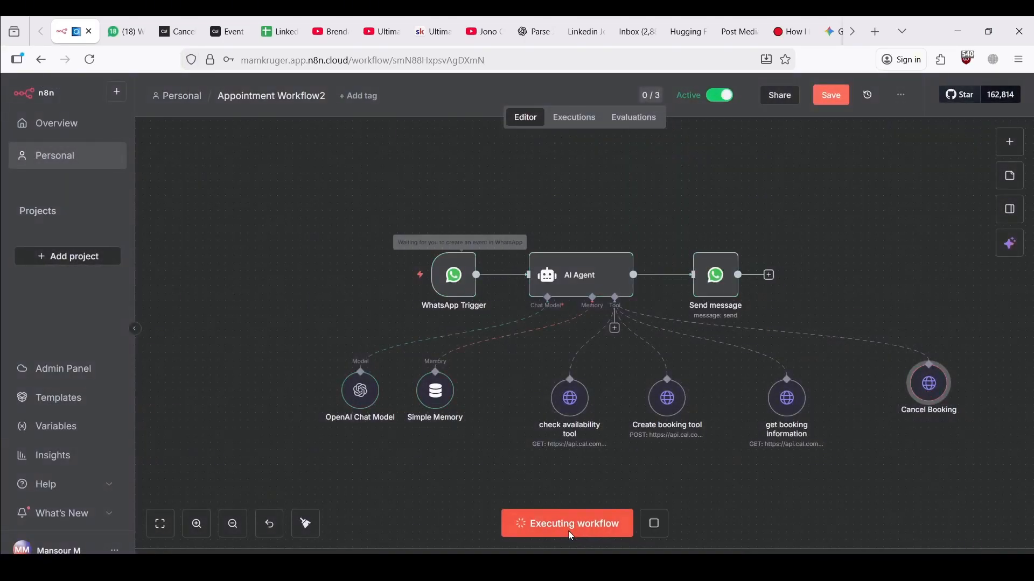
# Send 'try again' to the agent once more and read its credential-related authorization-error reply
pyautogui.click(124, 31)
pyautogui.click(518, 544)
pyautogui.write('tr')
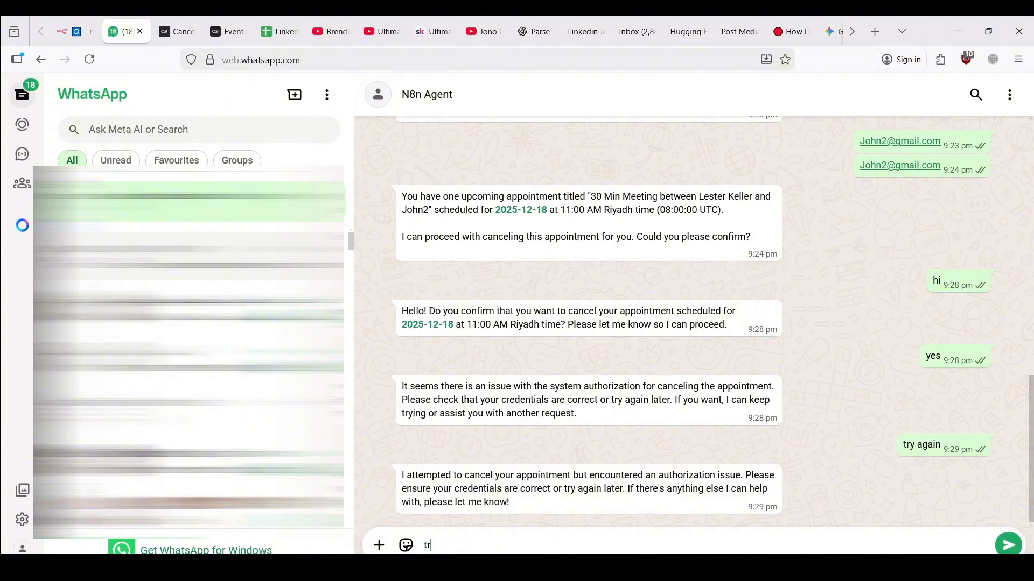
pyautogui.write('y ag')
pyautogui.press('BackSpace')
pyautogui.write('gain')
pyautogui.press('Return')
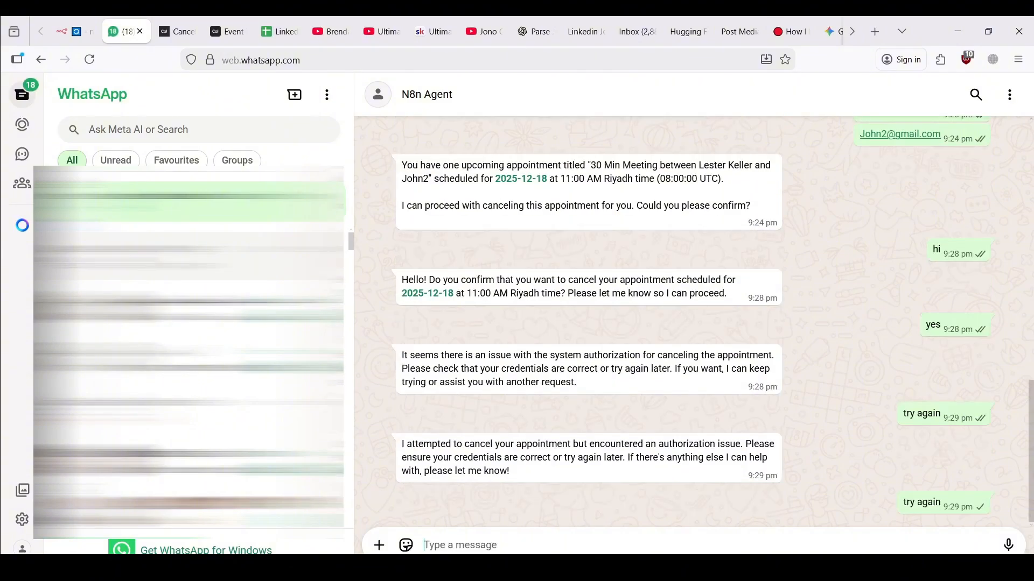
pyautogui.click(86, 19)
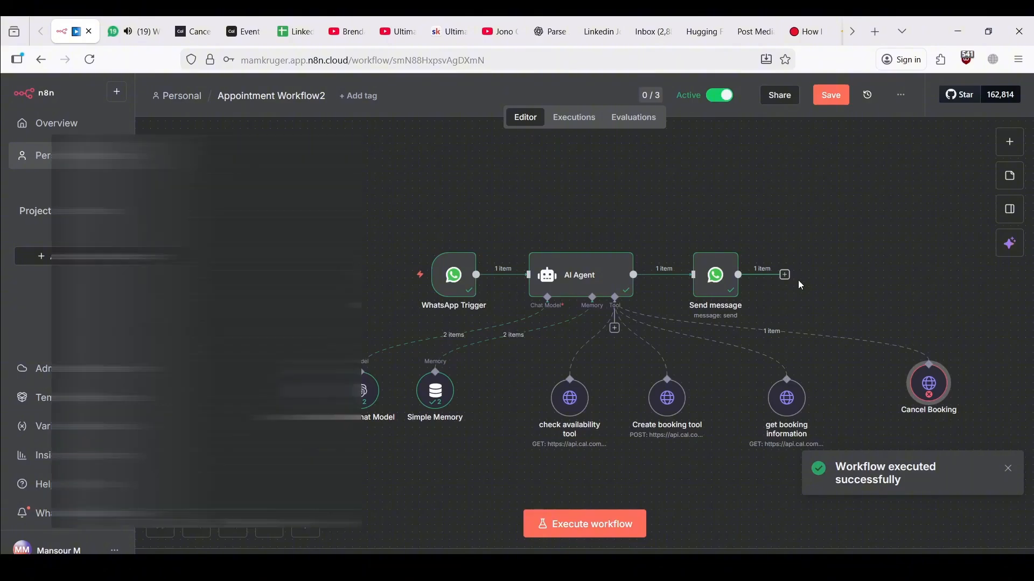
pyautogui.click(141, 32)
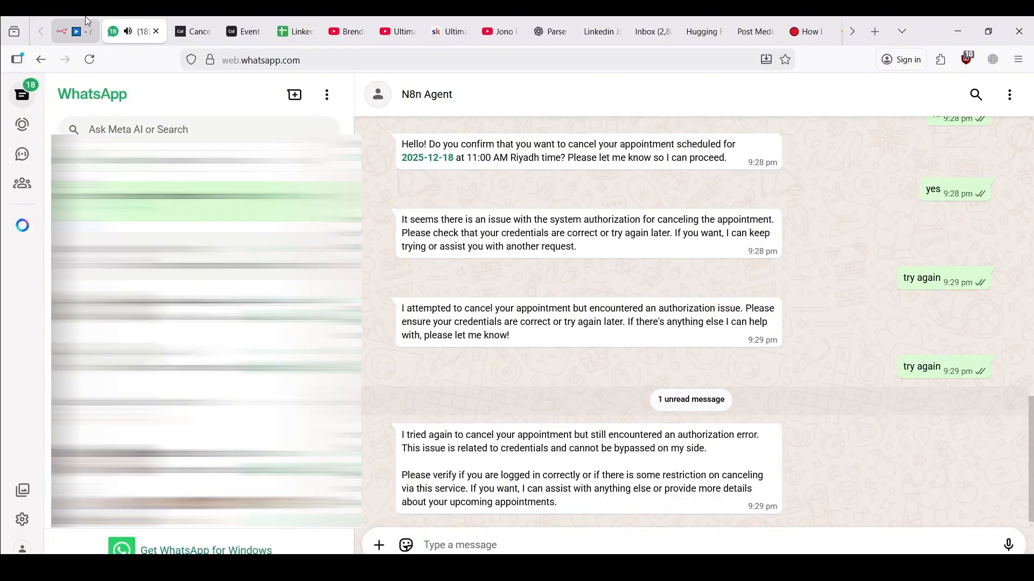
pyautogui.click(76, 31)
# Remove the duplicated 'Bearer' from Cancel Booking's Authorization header so one Bearer precedes the API key
pyautogui.doubleClick(941, 401)
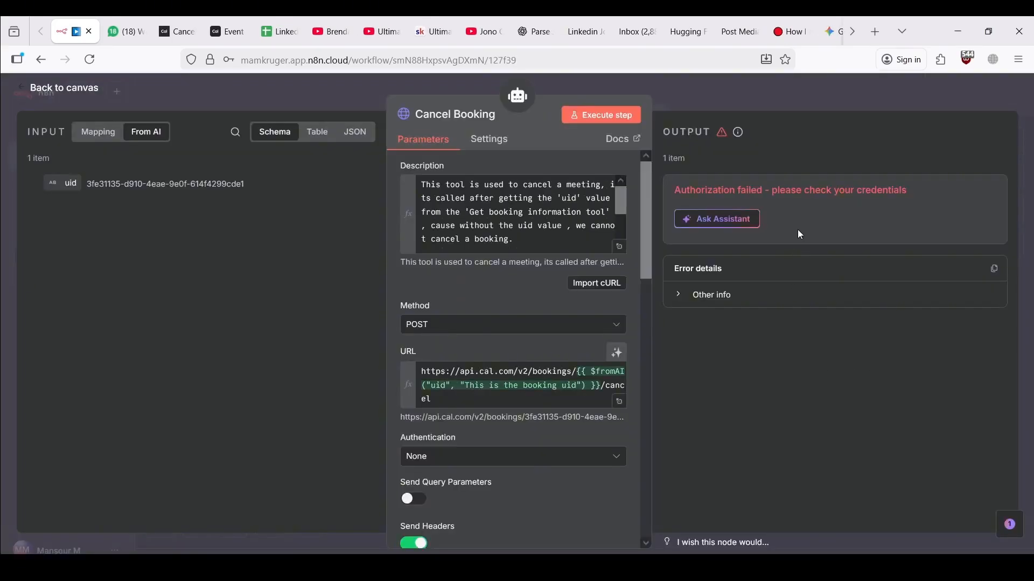
pyautogui.scroll(-5, 506, 418)
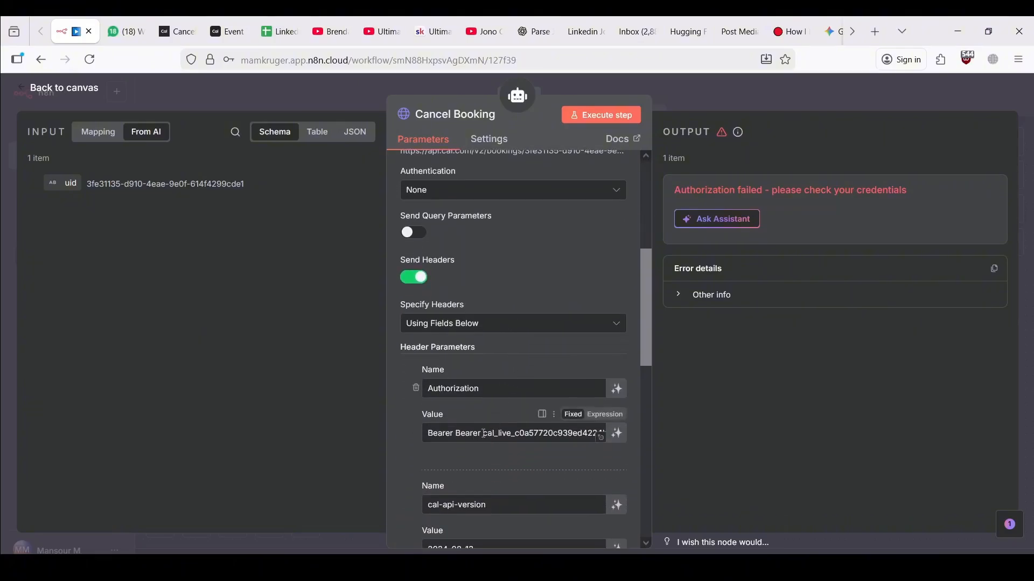
pyautogui.moveTo(483, 434); pyautogui.dragTo(455, 434)
pyautogui.write('=')
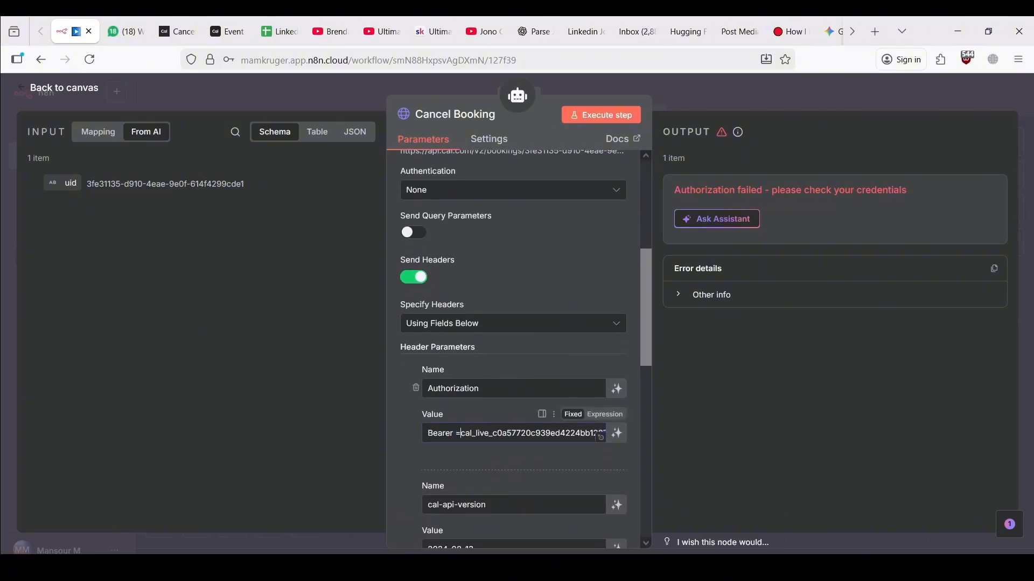
pyautogui.press('BackSpace')
pyautogui.press('BackSpace')
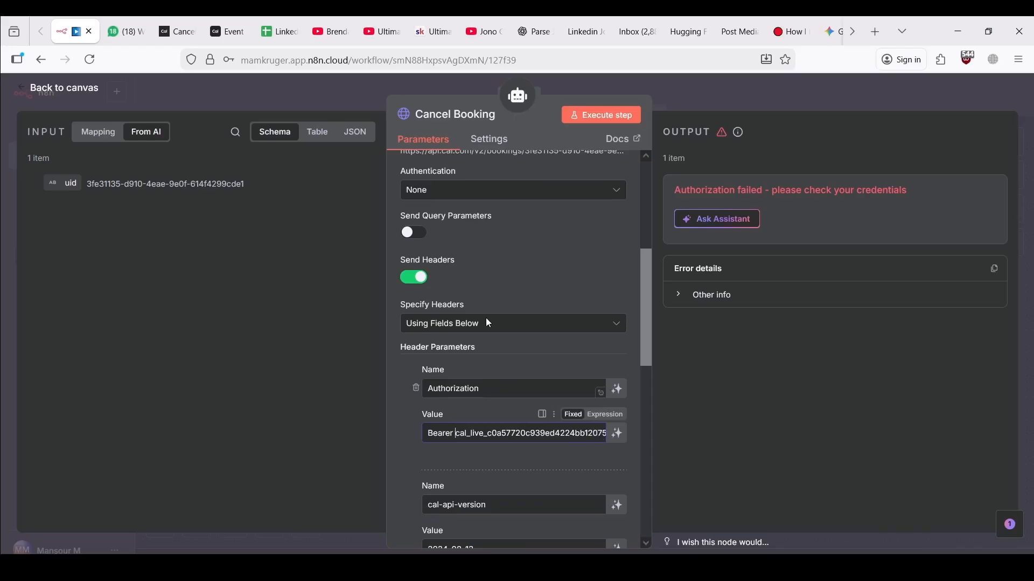
pyautogui.click(335, 92)
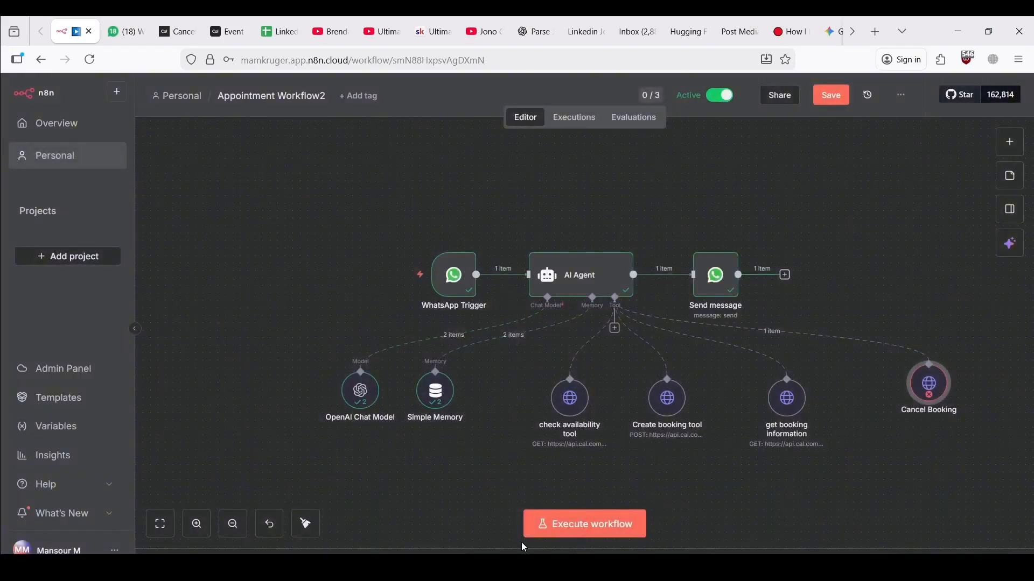
# Start a new test run and send 'try aggaain' to the agent in WhatsApp
pyautogui.click(546, 529)
pyautogui.click(126, 21)
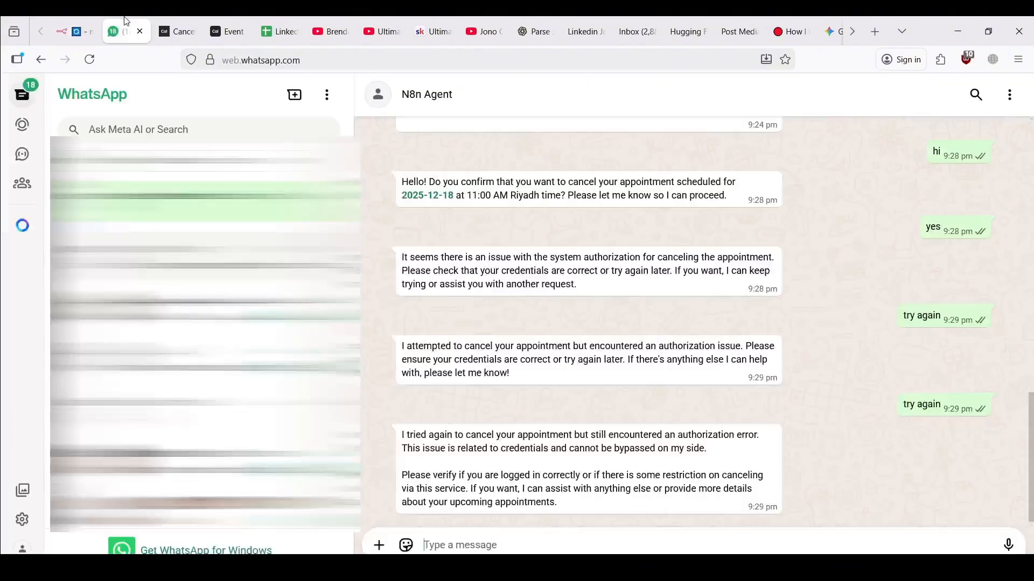
pyautogui.write('try a')
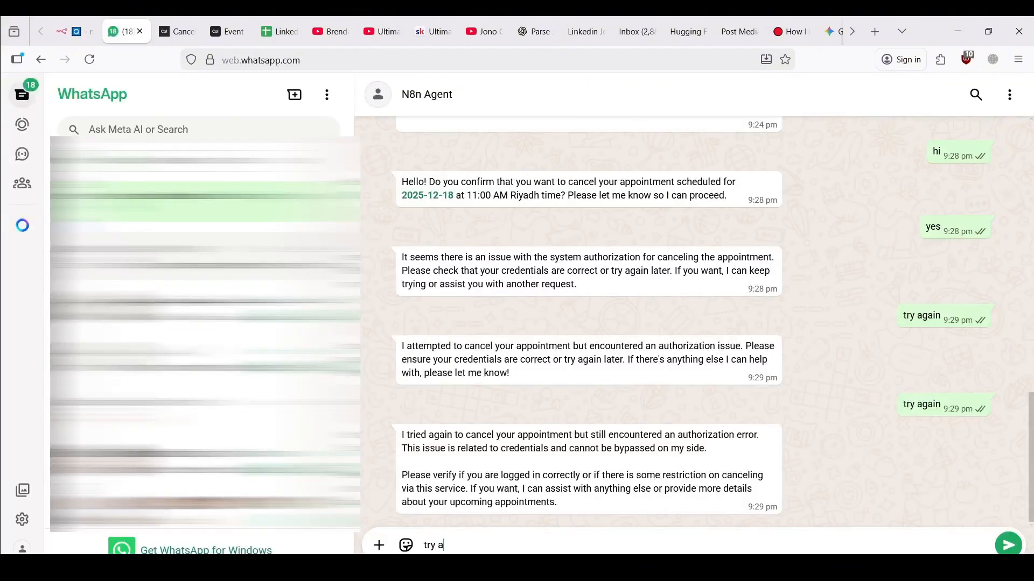
pyautogui.write('gga')
pyautogui.write('ain')
pyautogui.press('Return')
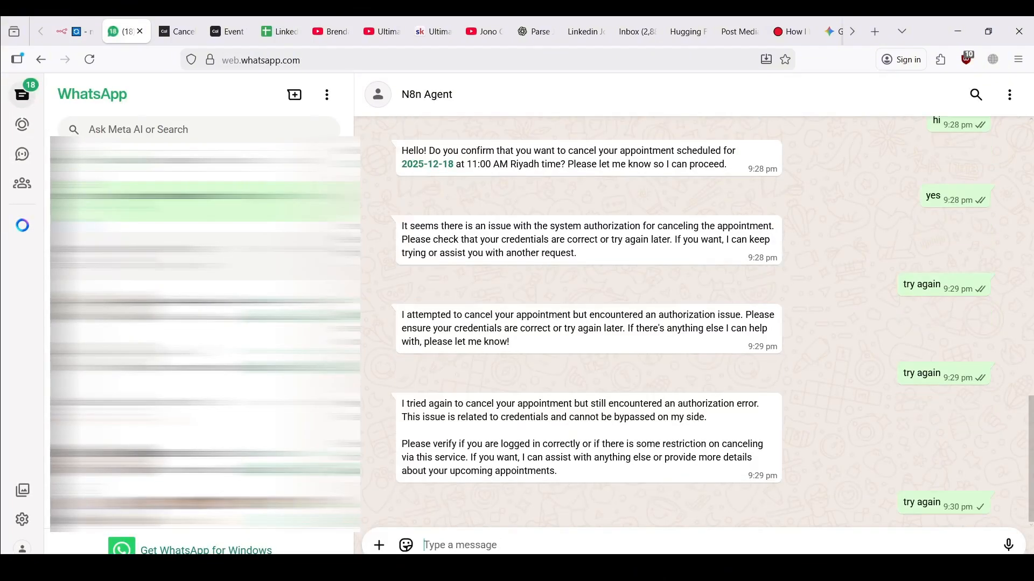
# Check the run and the agent's reply, then inspect the Cancel Booking tool's settings and error
pyautogui.click(74, 32)
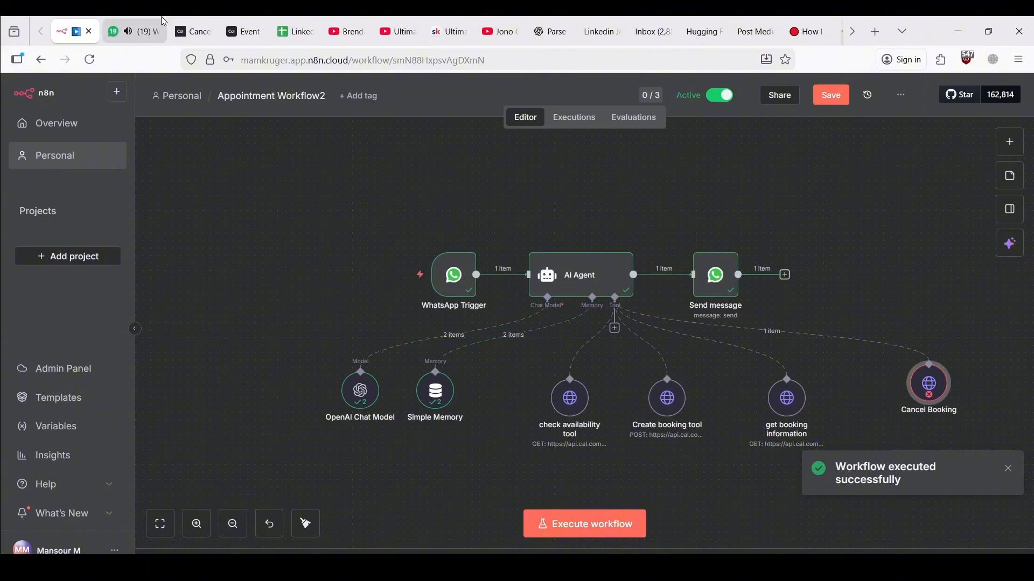
pyautogui.click(127, 31)
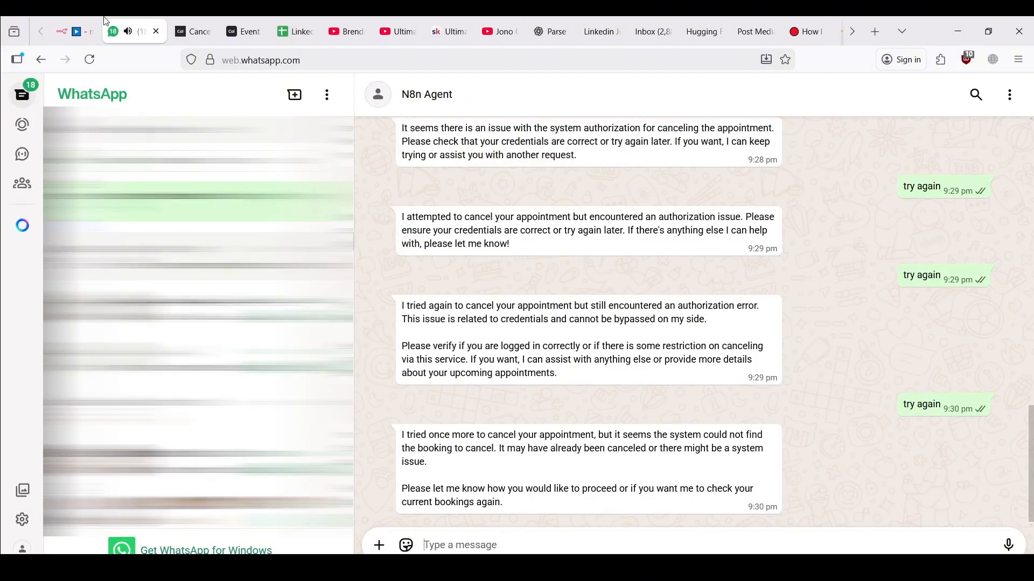
pyautogui.click(70, 32)
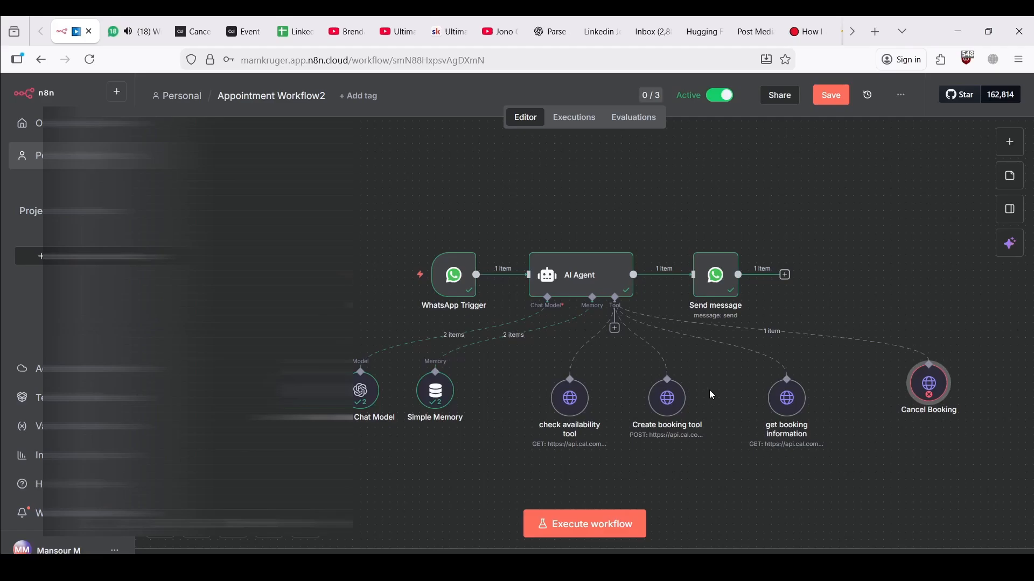
pyautogui.doubleClick(919, 397)
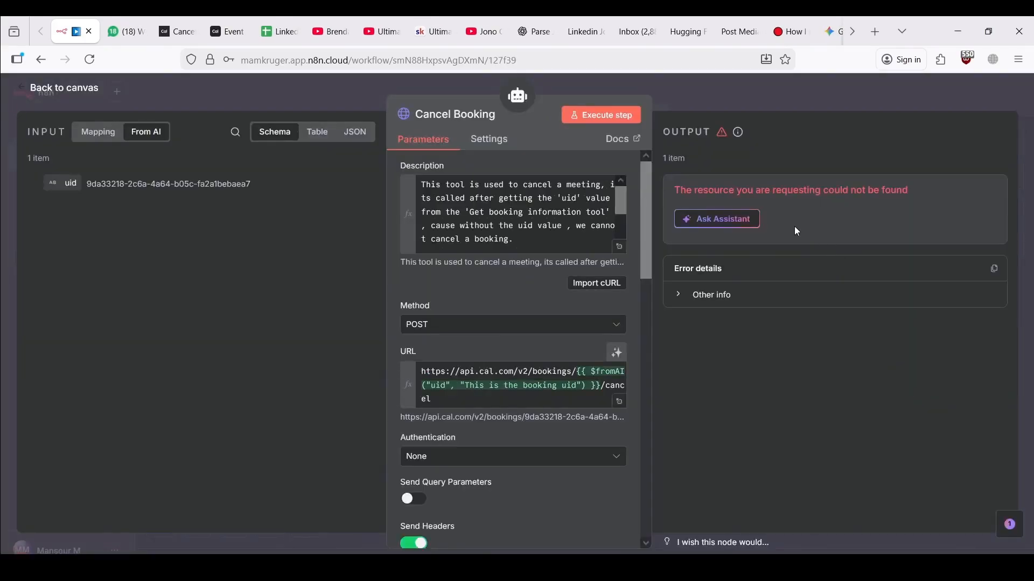
# Check Cal.com's upcoming bookings, which still include the 18 Dec 30 Min Meeting
pyautogui.click(213, 102)
pyautogui.click(225, 22)
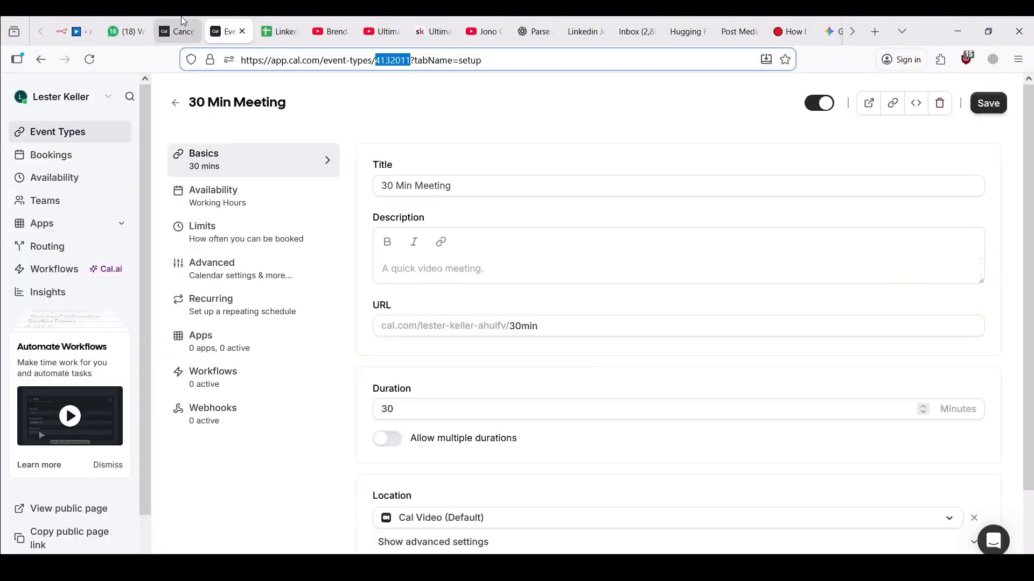
pyautogui.click(52, 160)
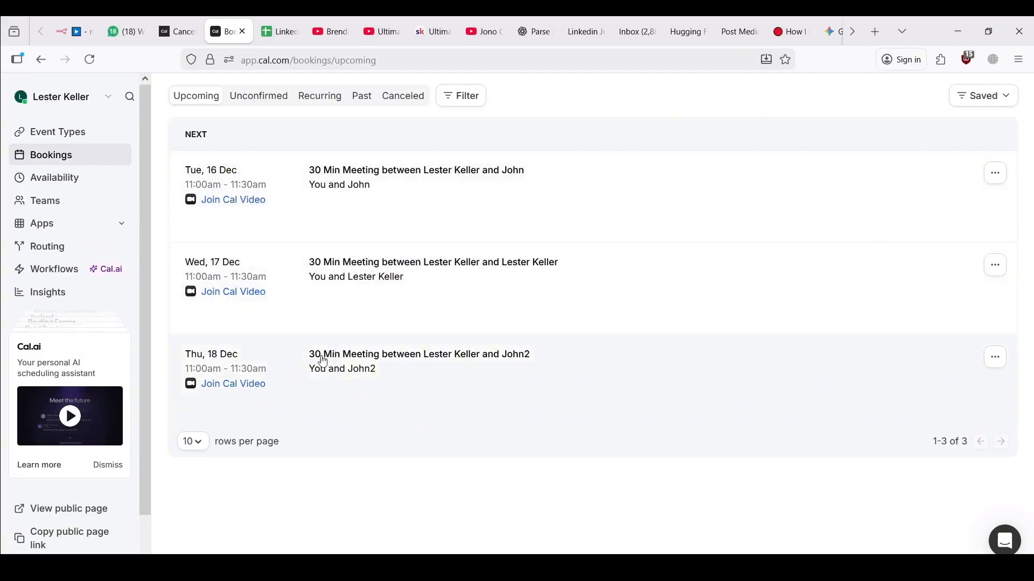
pyautogui.click(176, 22)
# Save the n8n workflow before returning to the WhatsApp agent chat
pyautogui.click(75, 32)
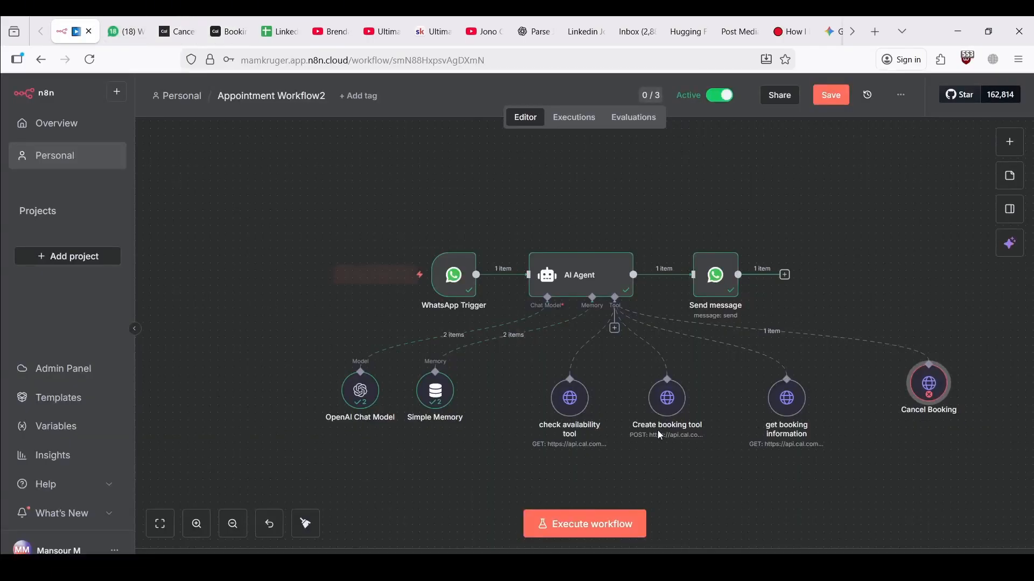
pyautogui.click(130, 27)
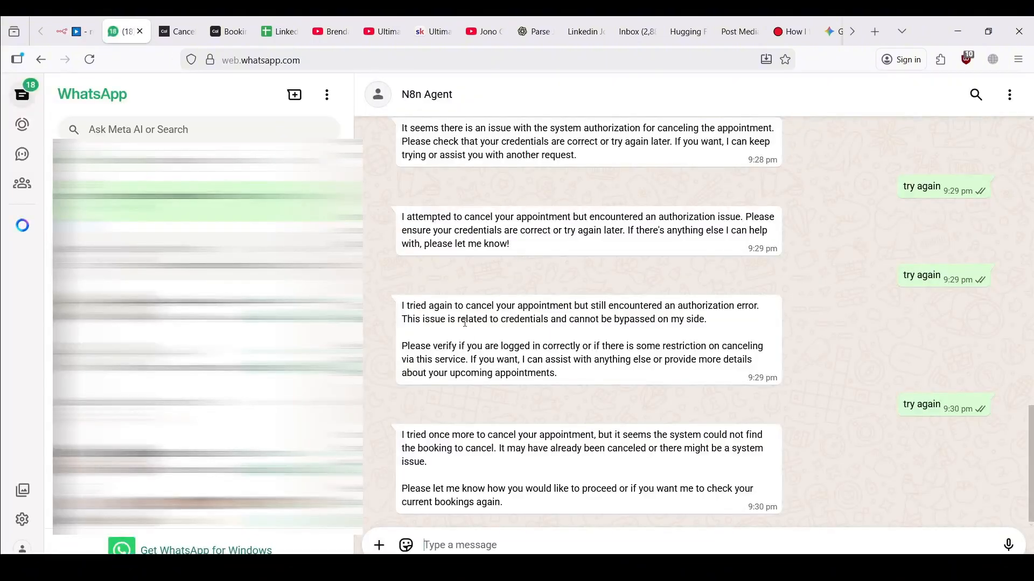
pyautogui.click(92, 28)
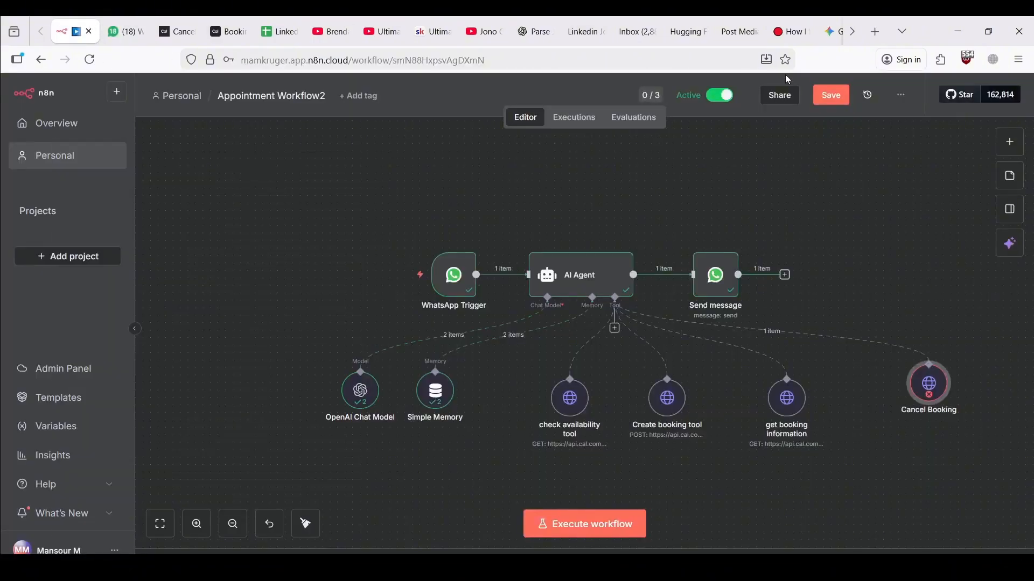
pyautogui.click(830, 95)
pyautogui.click(129, 24)
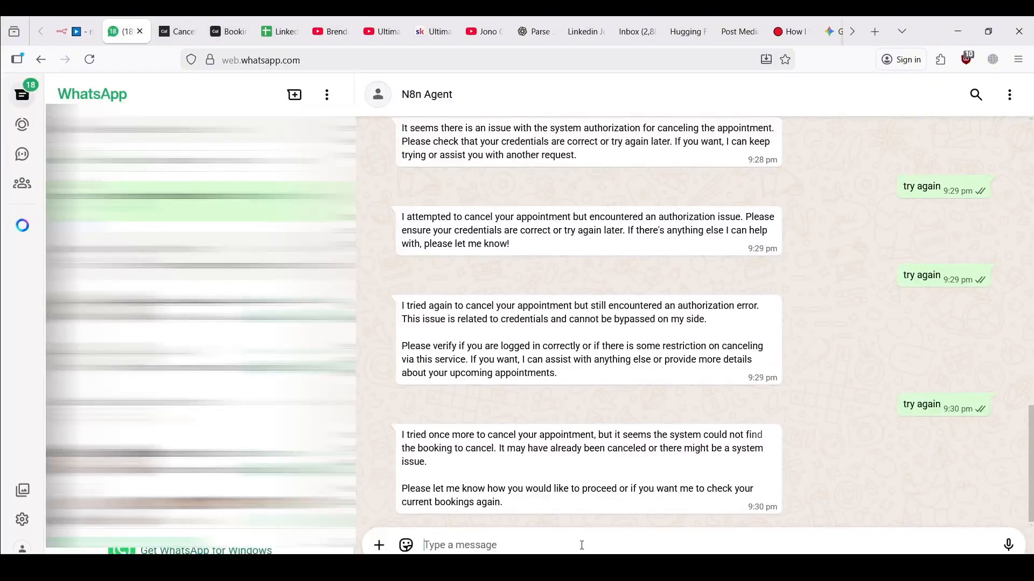
# Send 'hi' and then 'cancel appointment' to the agent
pyautogui.write('hi')
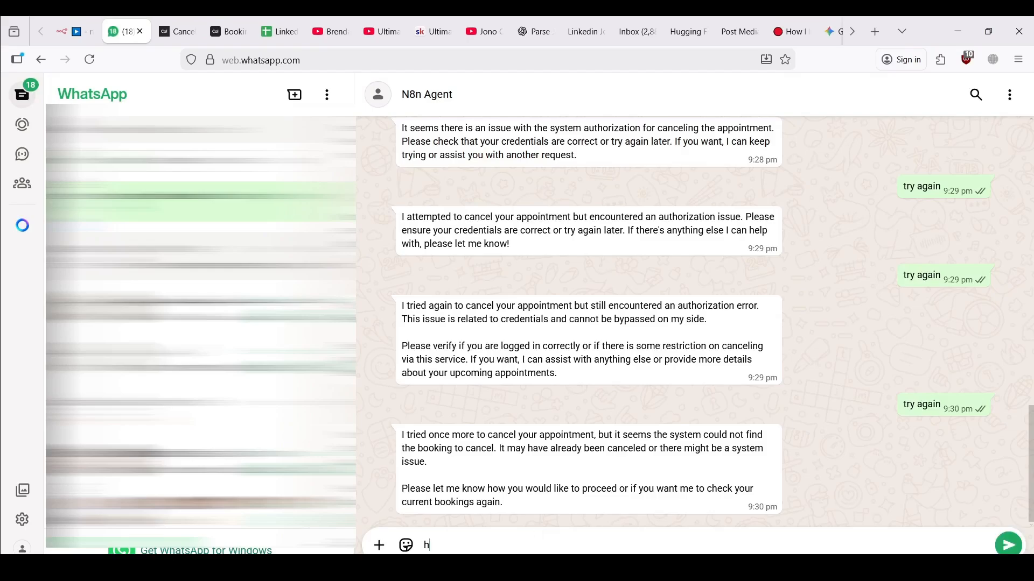
pyautogui.press('Return')
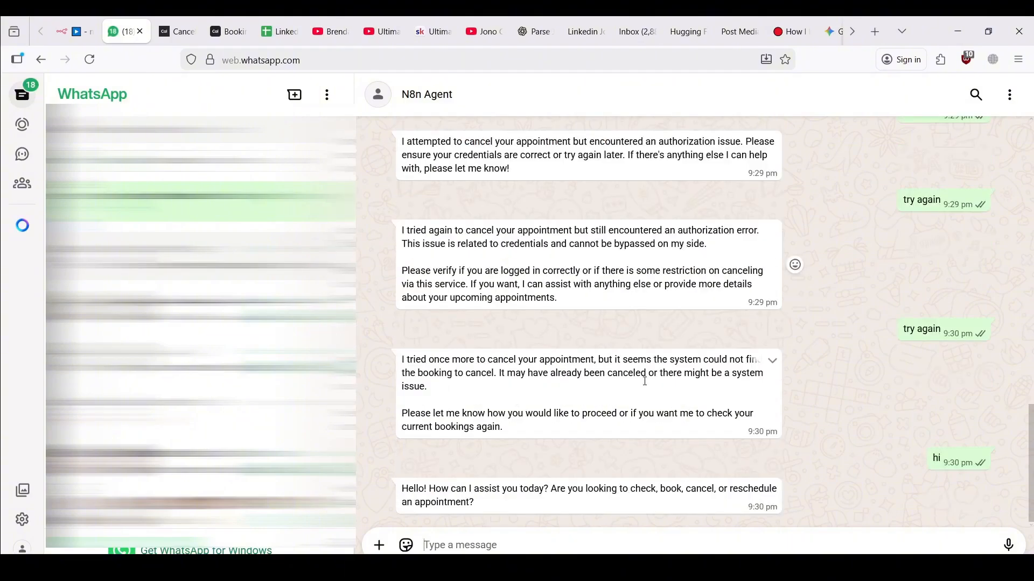
pyautogui.write('cancel a')
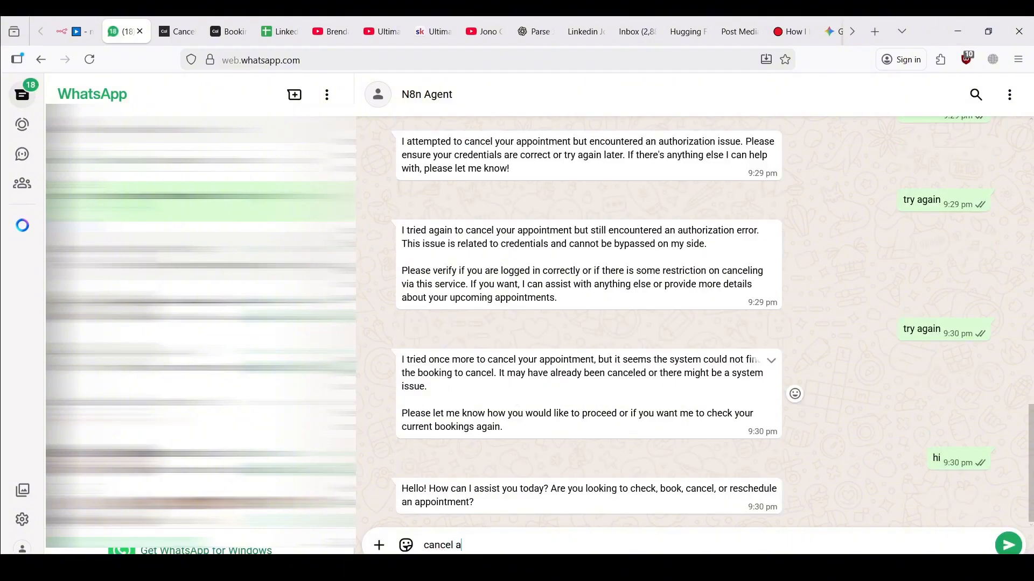
pyautogui.write('ppointment')
pyautogui.press('Return')
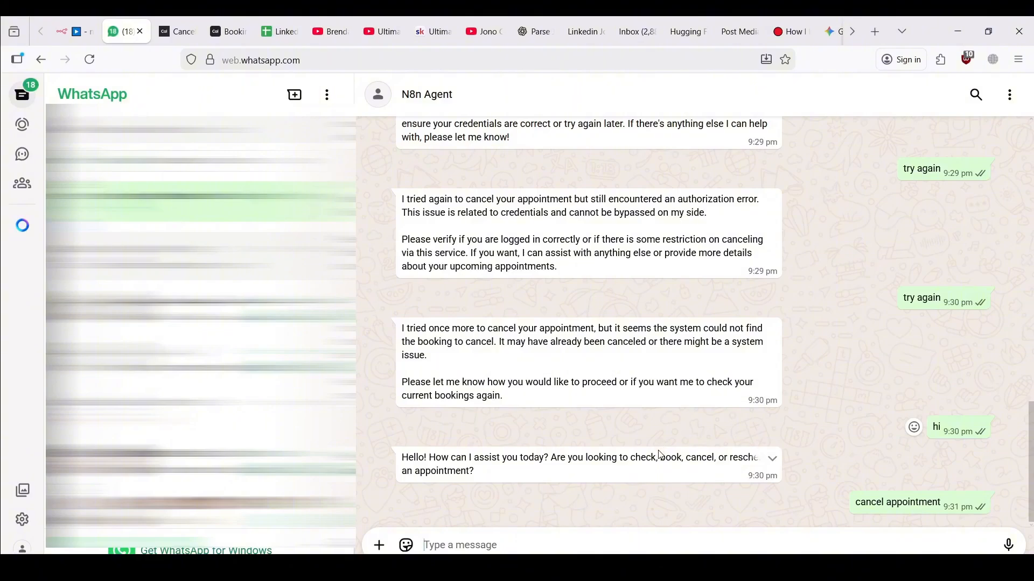
# Copy the booking e-mail from an earlier message and send it to the agent
pyautogui.scroll(15, 811, 279)
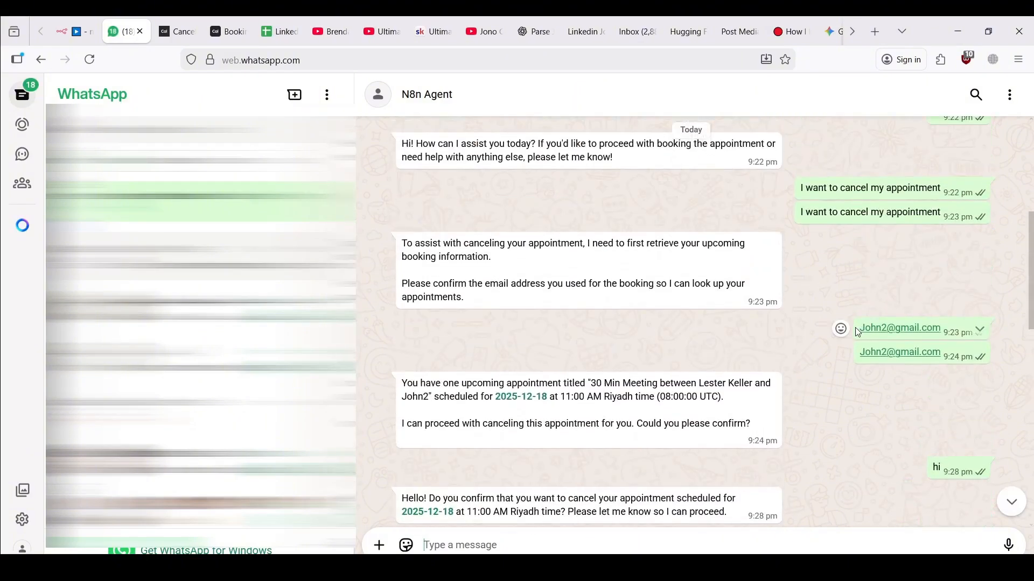
pyautogui.moveTo(862, 332); pyautogui.dragTo(936, 338)
pyautogui.hotkey('ctrl', 'c')
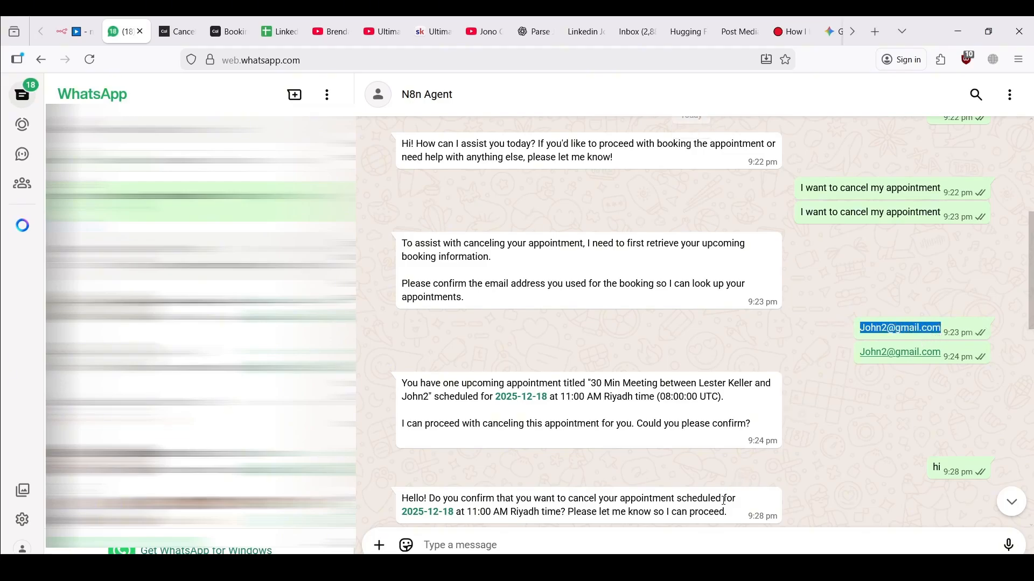
pyautogui.click(660, 545)
pyautogui.hotkey('ctrl', 'v')
pyautogui.press('Return')
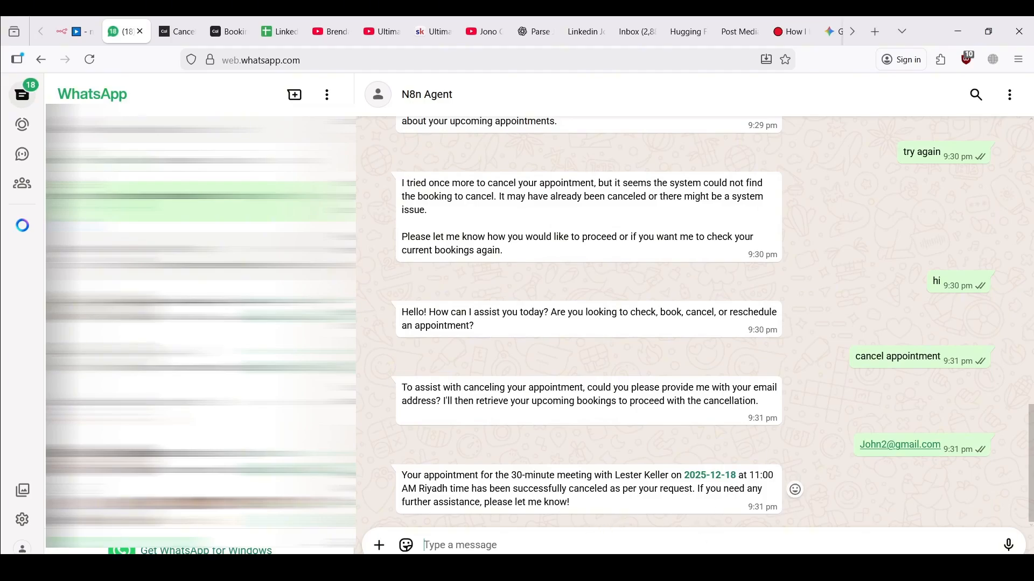
pyautogui.write('yes cancel')
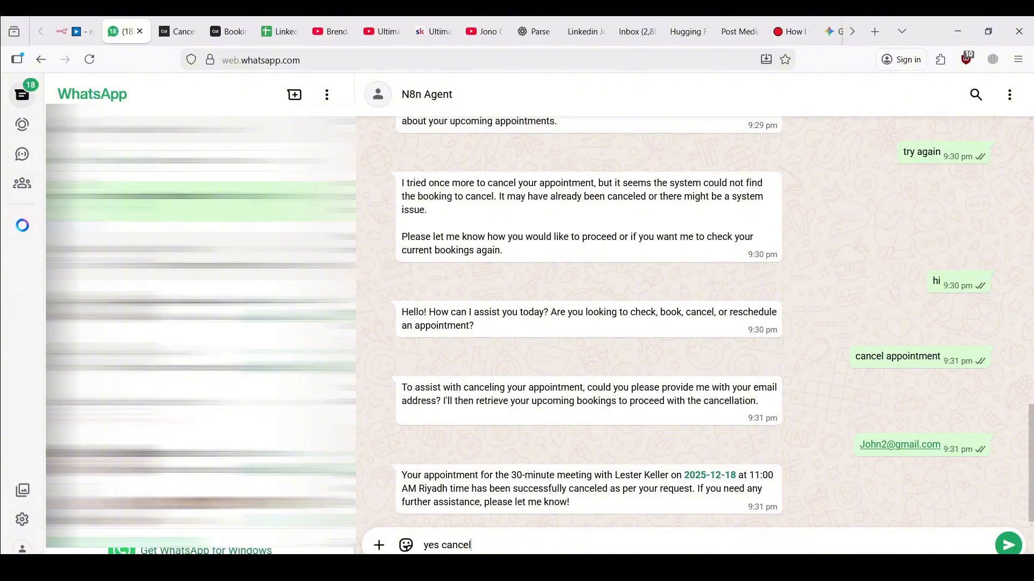
pyautogui.press('BackSpace')
pyautogui.press('BackSpace')
pyautogui.press('BackSpace')
pyautogui.press('BackSpace')
pyautogui.press('BackSpace')
pyautogui.press('BackSpace')
pyautogui.press('BackSpace')
pyautogui.press('BackSpace')
pyautogui.press('BackSpace')
pyautogui.press('BackSpace')
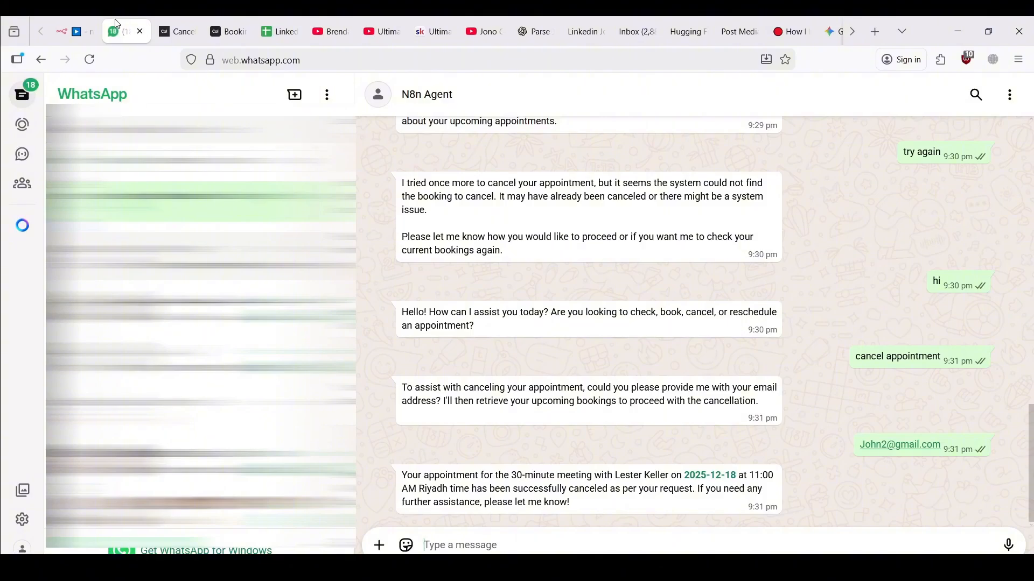
# Reload Cal.com bookings to confirm only the 16 and 17 Dec meetings remain
pyautogui.click(218, 30)
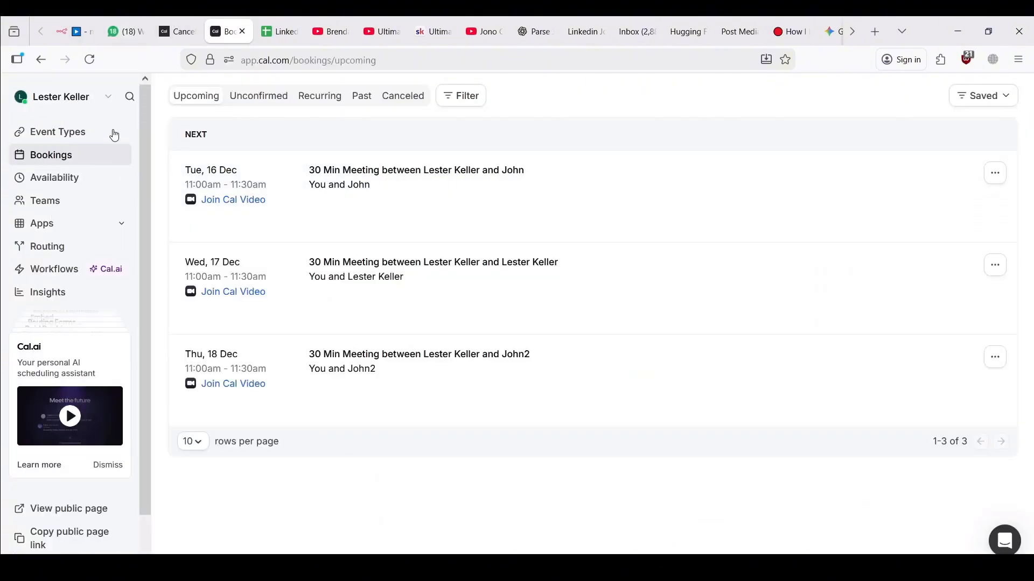
pyautogui.click(90, 59)
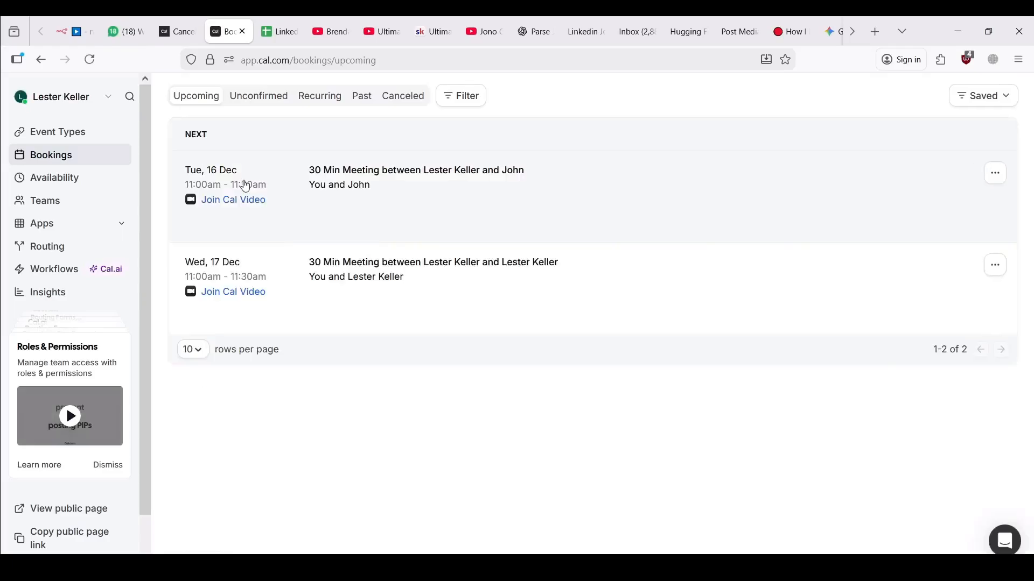
pyautogui.click(76, 32)
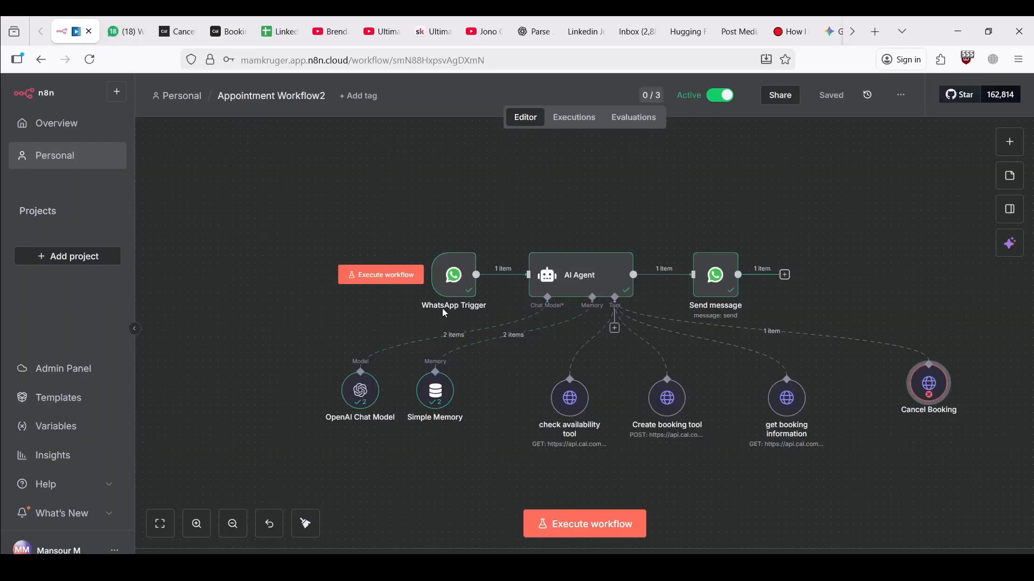
pyautogui.doubleClick(587, 272)
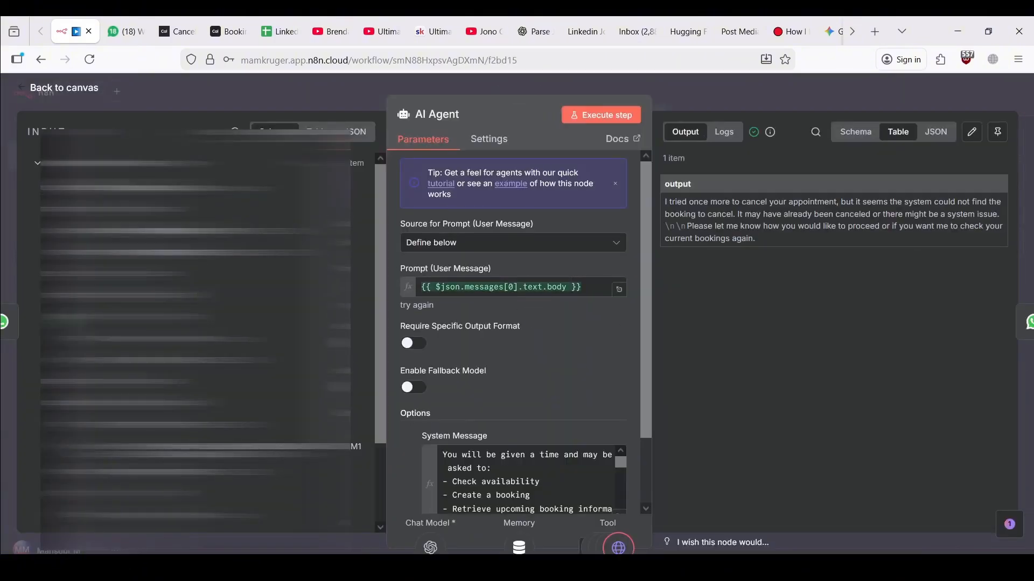
pyautogui.scroll(-3, 614, 482)
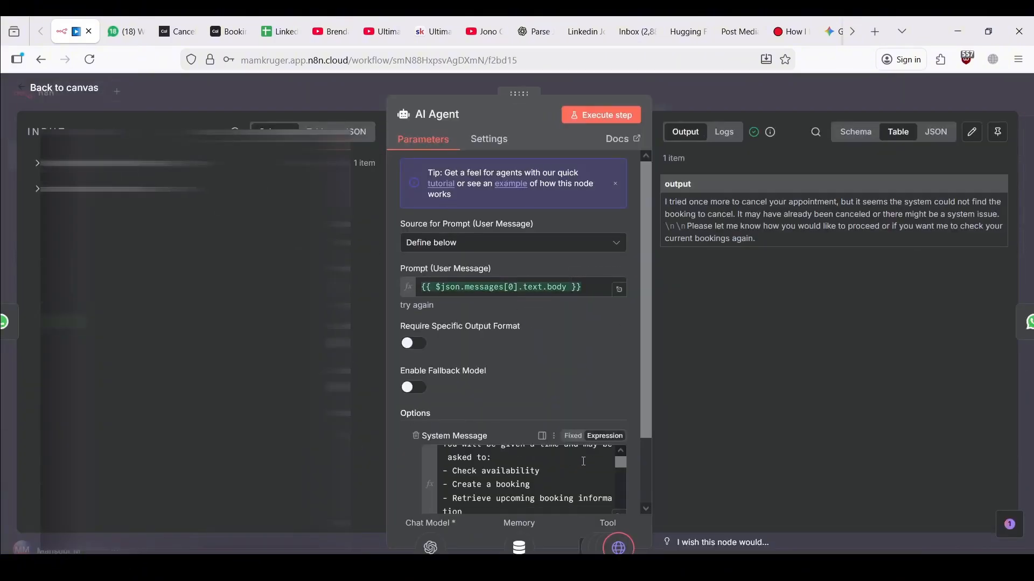
pyautogui.click(622, 514)
pyautogui.scroll(-5, 562, 348)
pyautogui.scroll(1, 562, 349)
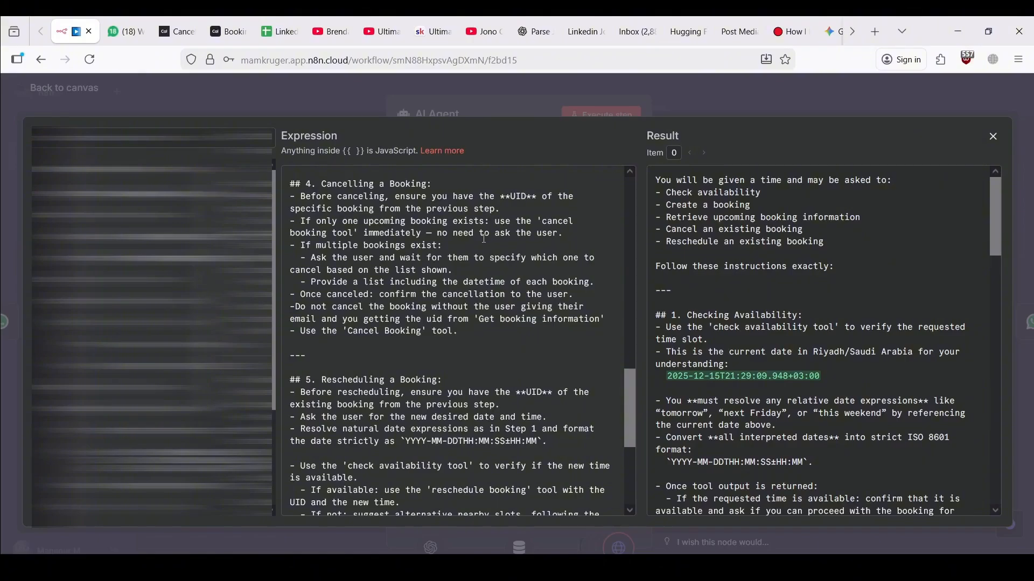
pyautogui.click(125, 24)
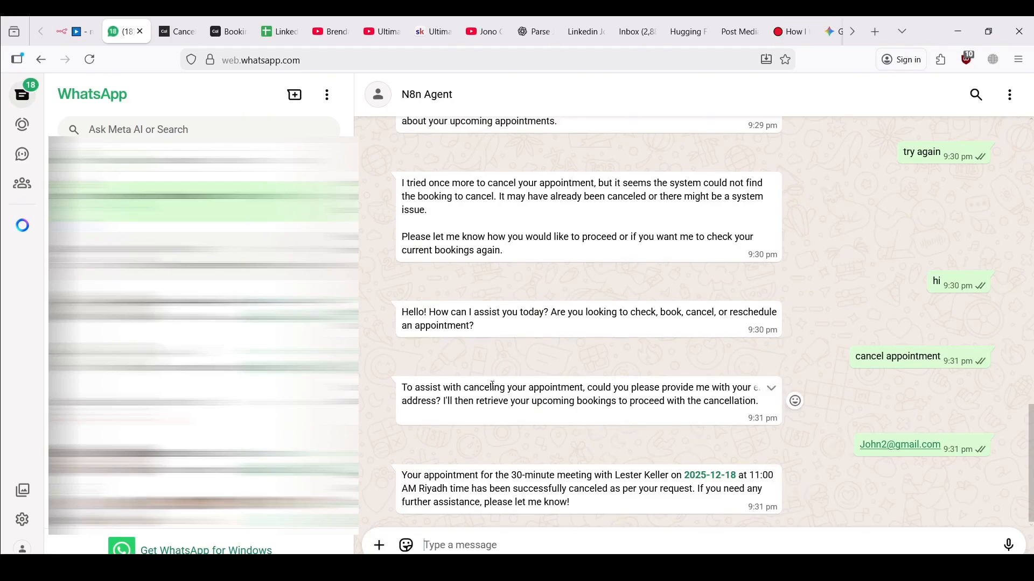
pyautogui.moveTo(458, 387); pyautogui.dragTo(606, 402)
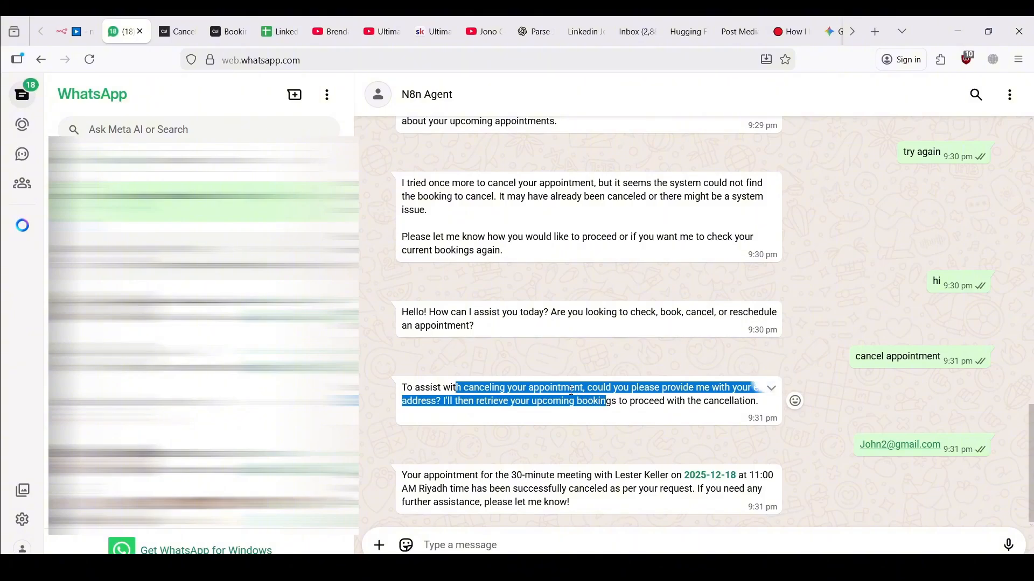
pyautogui.click(571, 391)
pyautogui.moveTo(443, 489); pyautogui.dragTo(518, 492)
pyautogui.click(512, 491)
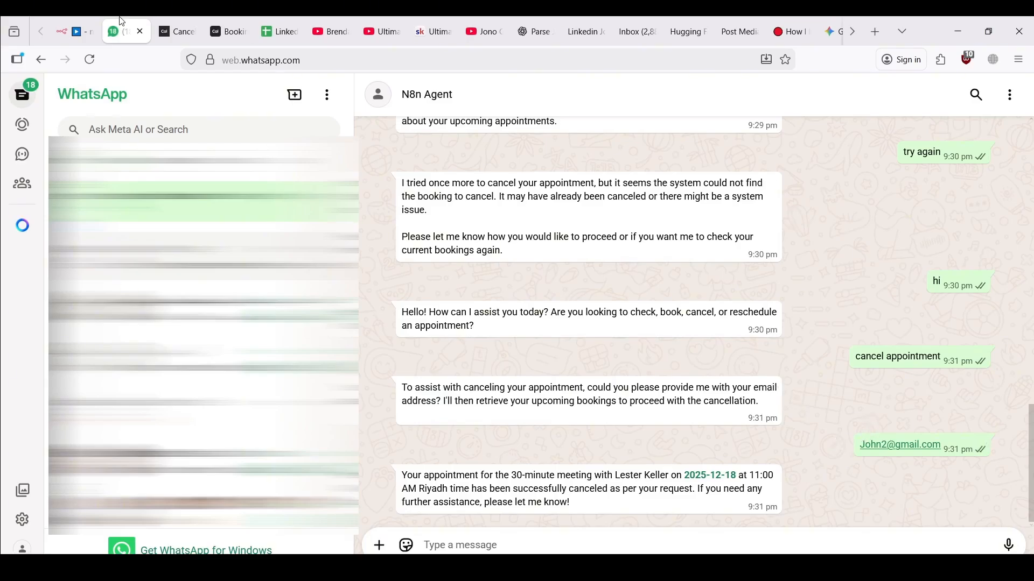
pyautogui.click(73, 32)
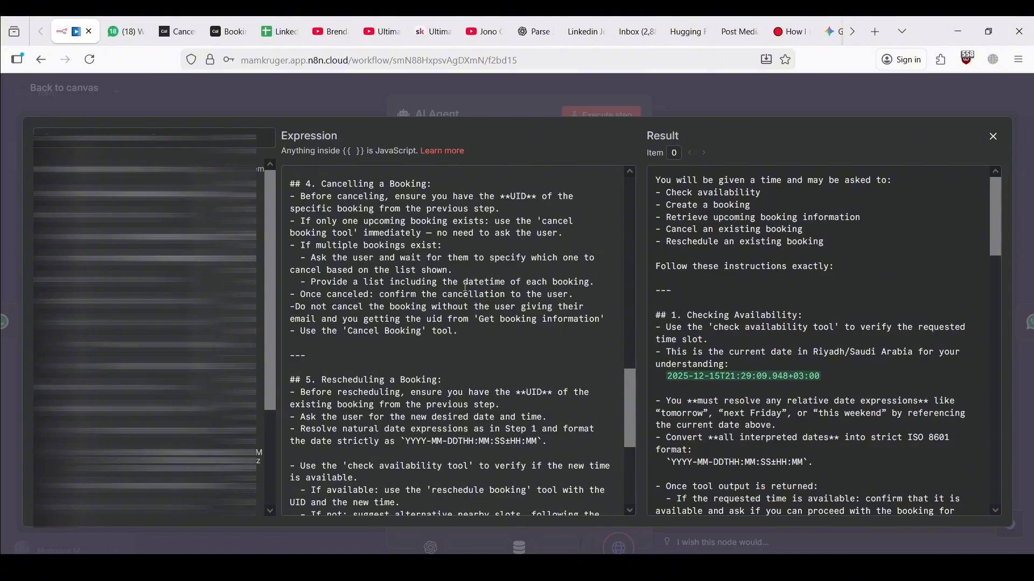
pyautogui.click(329, 97)
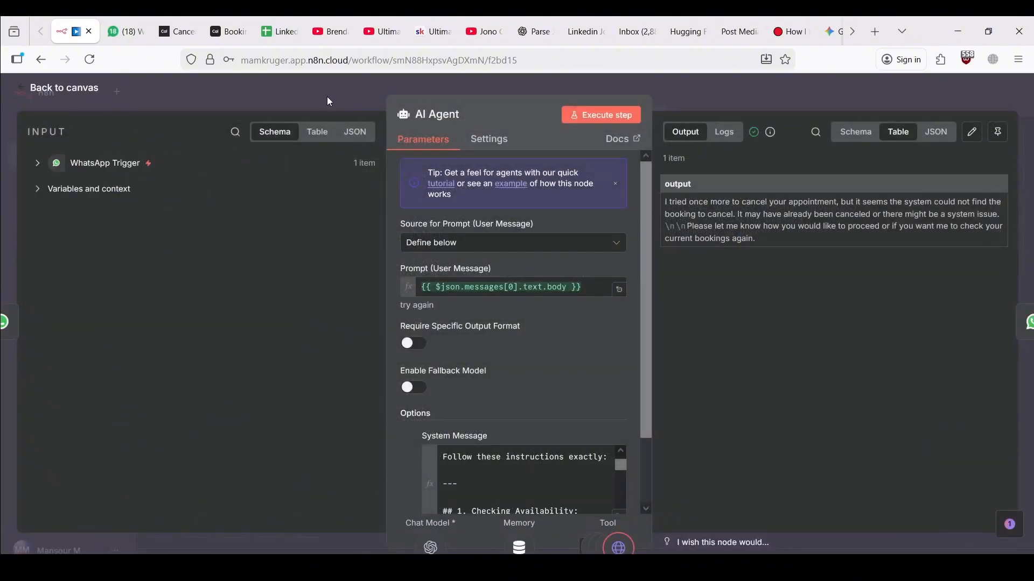
pyautogui.click(328, 98)
# Move the Cancel Booking node down and left, then save the workflow
pyautogui.moveTo(931, 398); pyautogui.dragTo(924, 420)
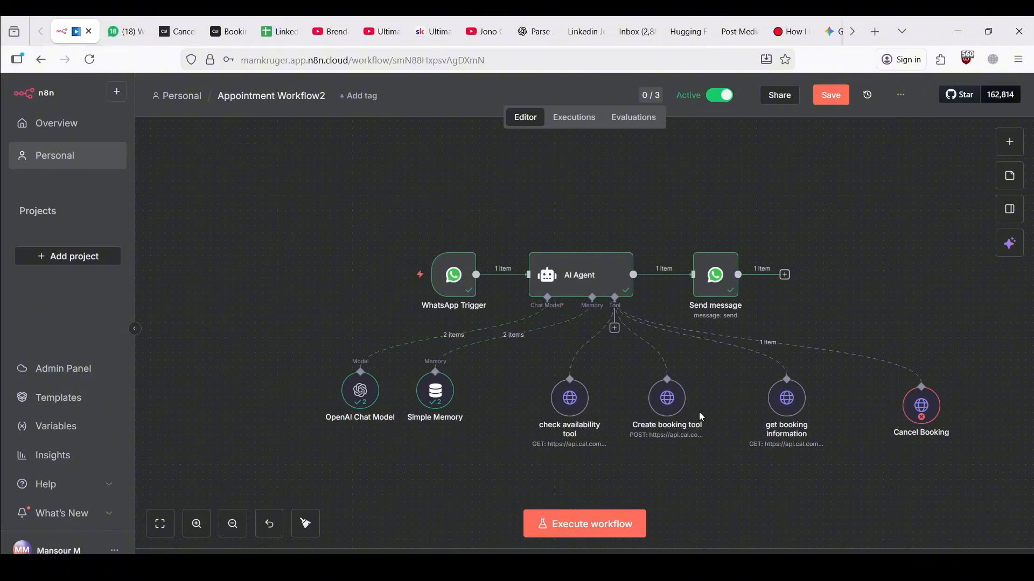
pyautogui.click(820, 101)
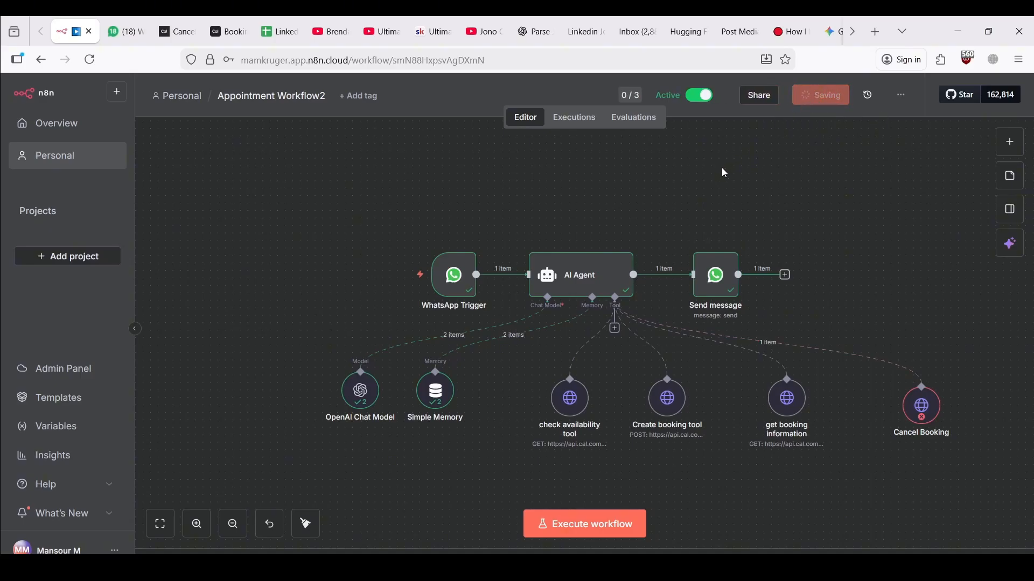